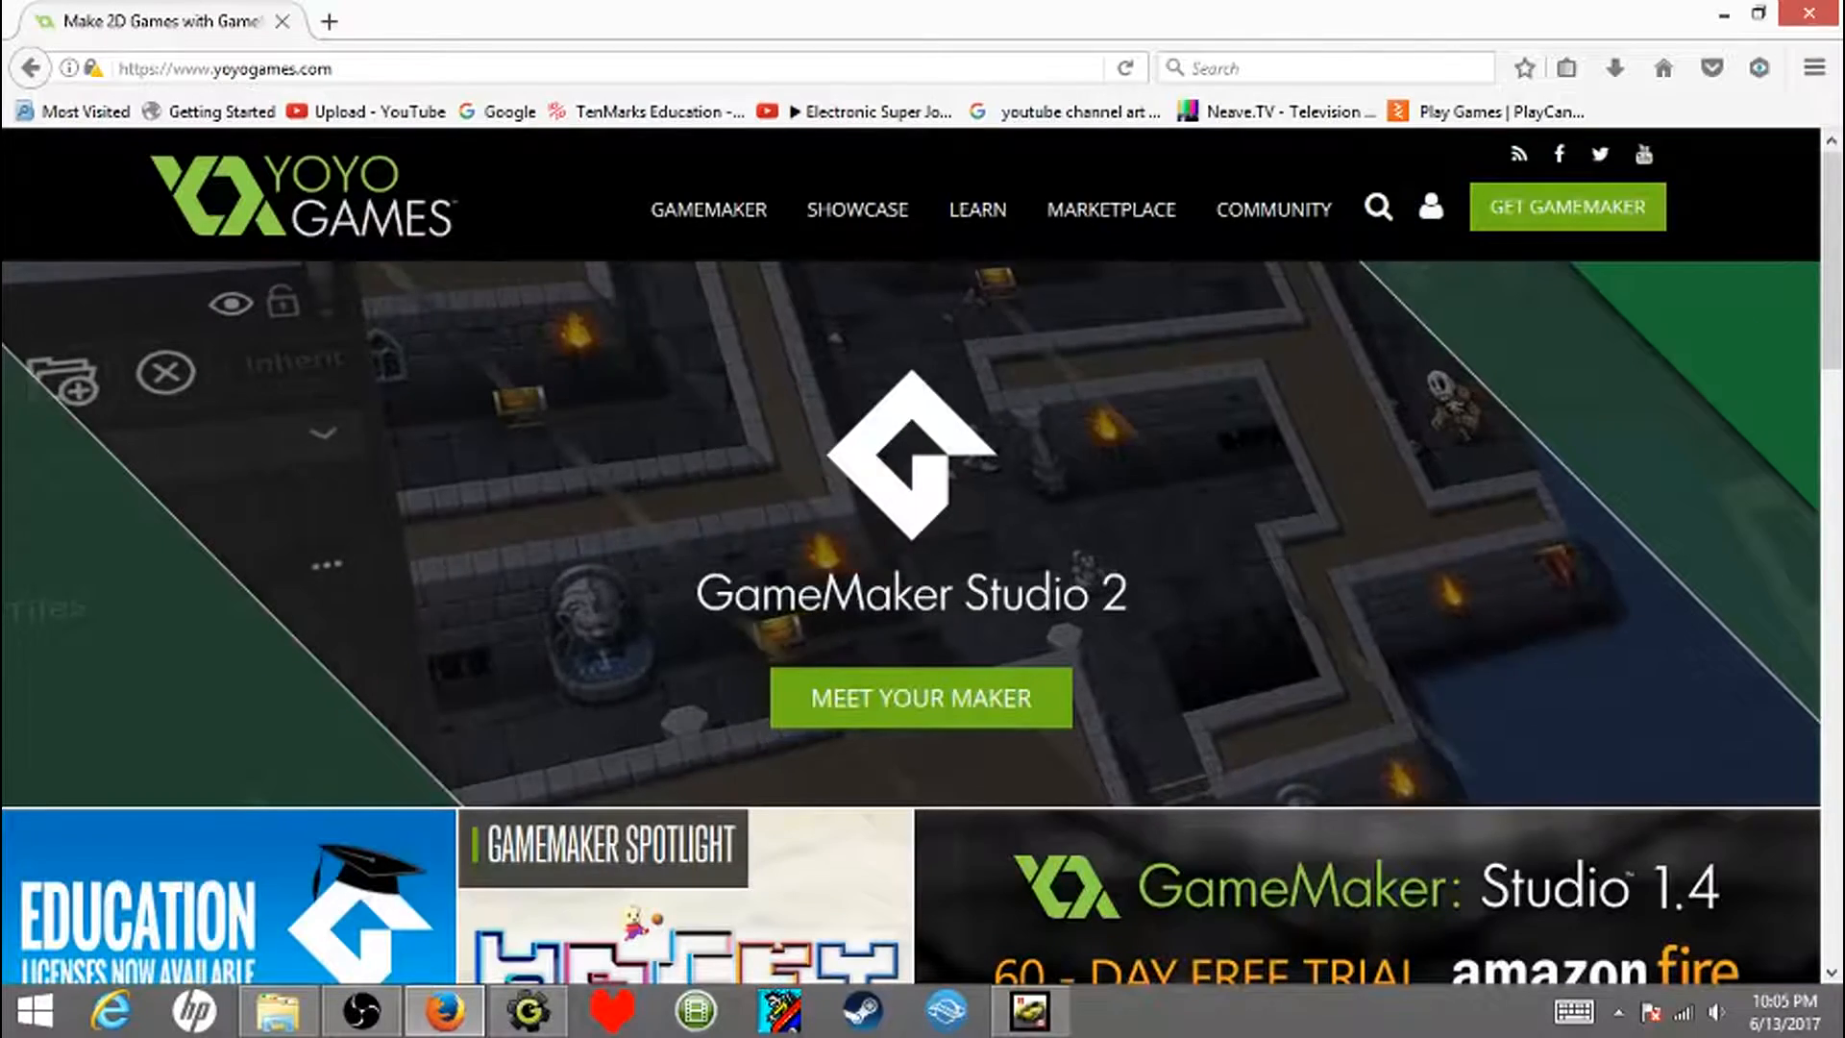
- Examine the GameMaker Studio 2 edition comparison, upgrade paths and system requirements on the YoYo Games Get page, and close the page
left_click(1568, 207)
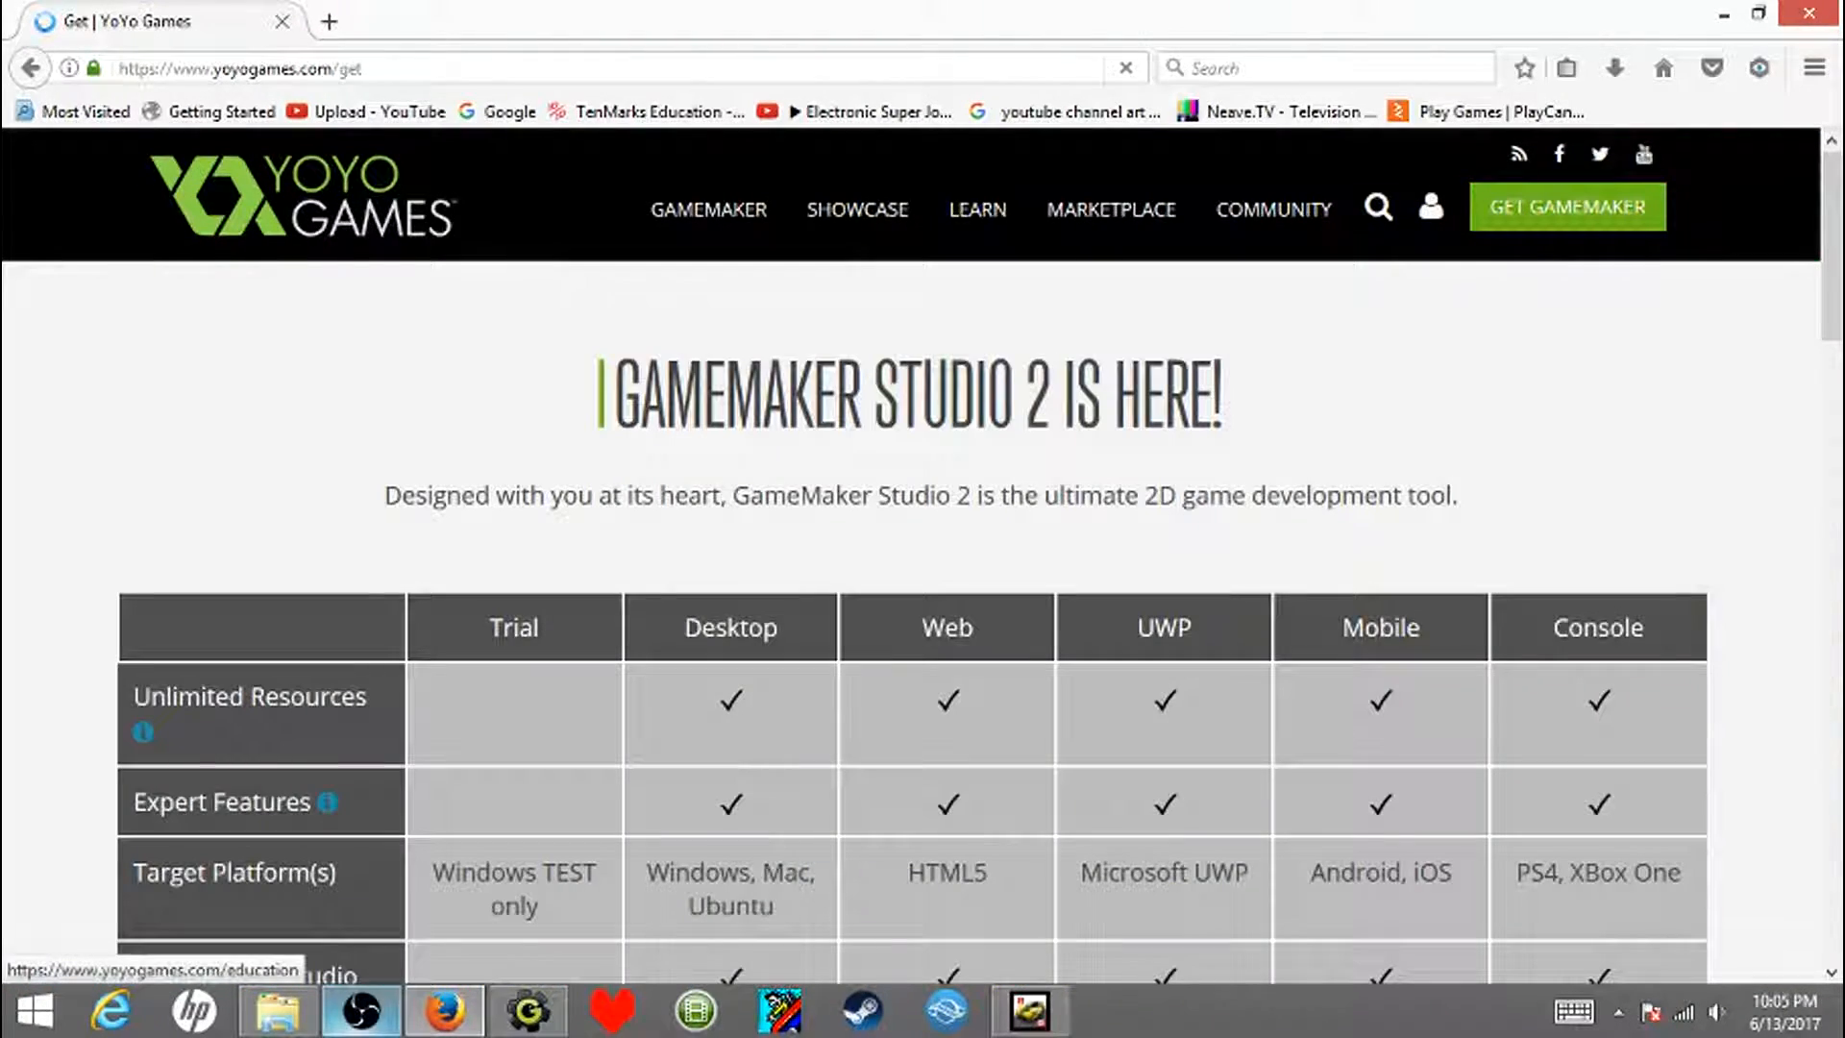
scroll(860, 480, "down", 8)
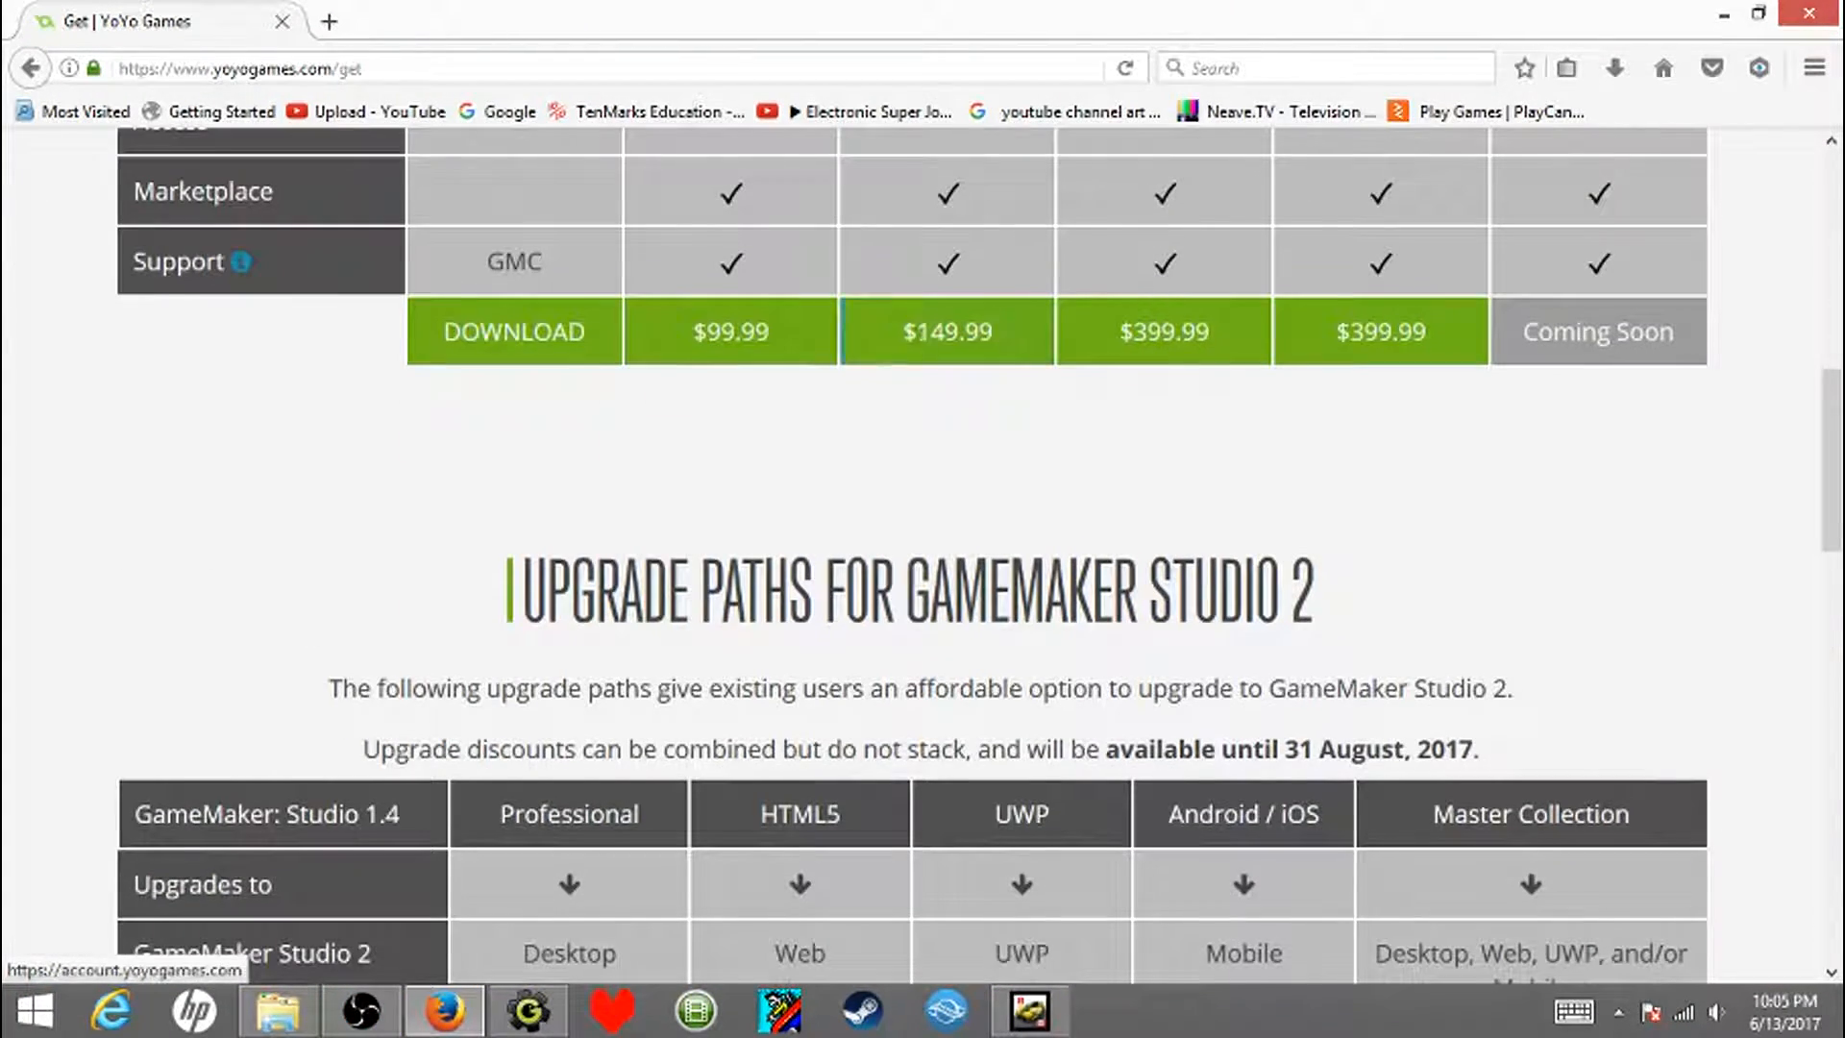
scroll(922, 557, "down", 10)
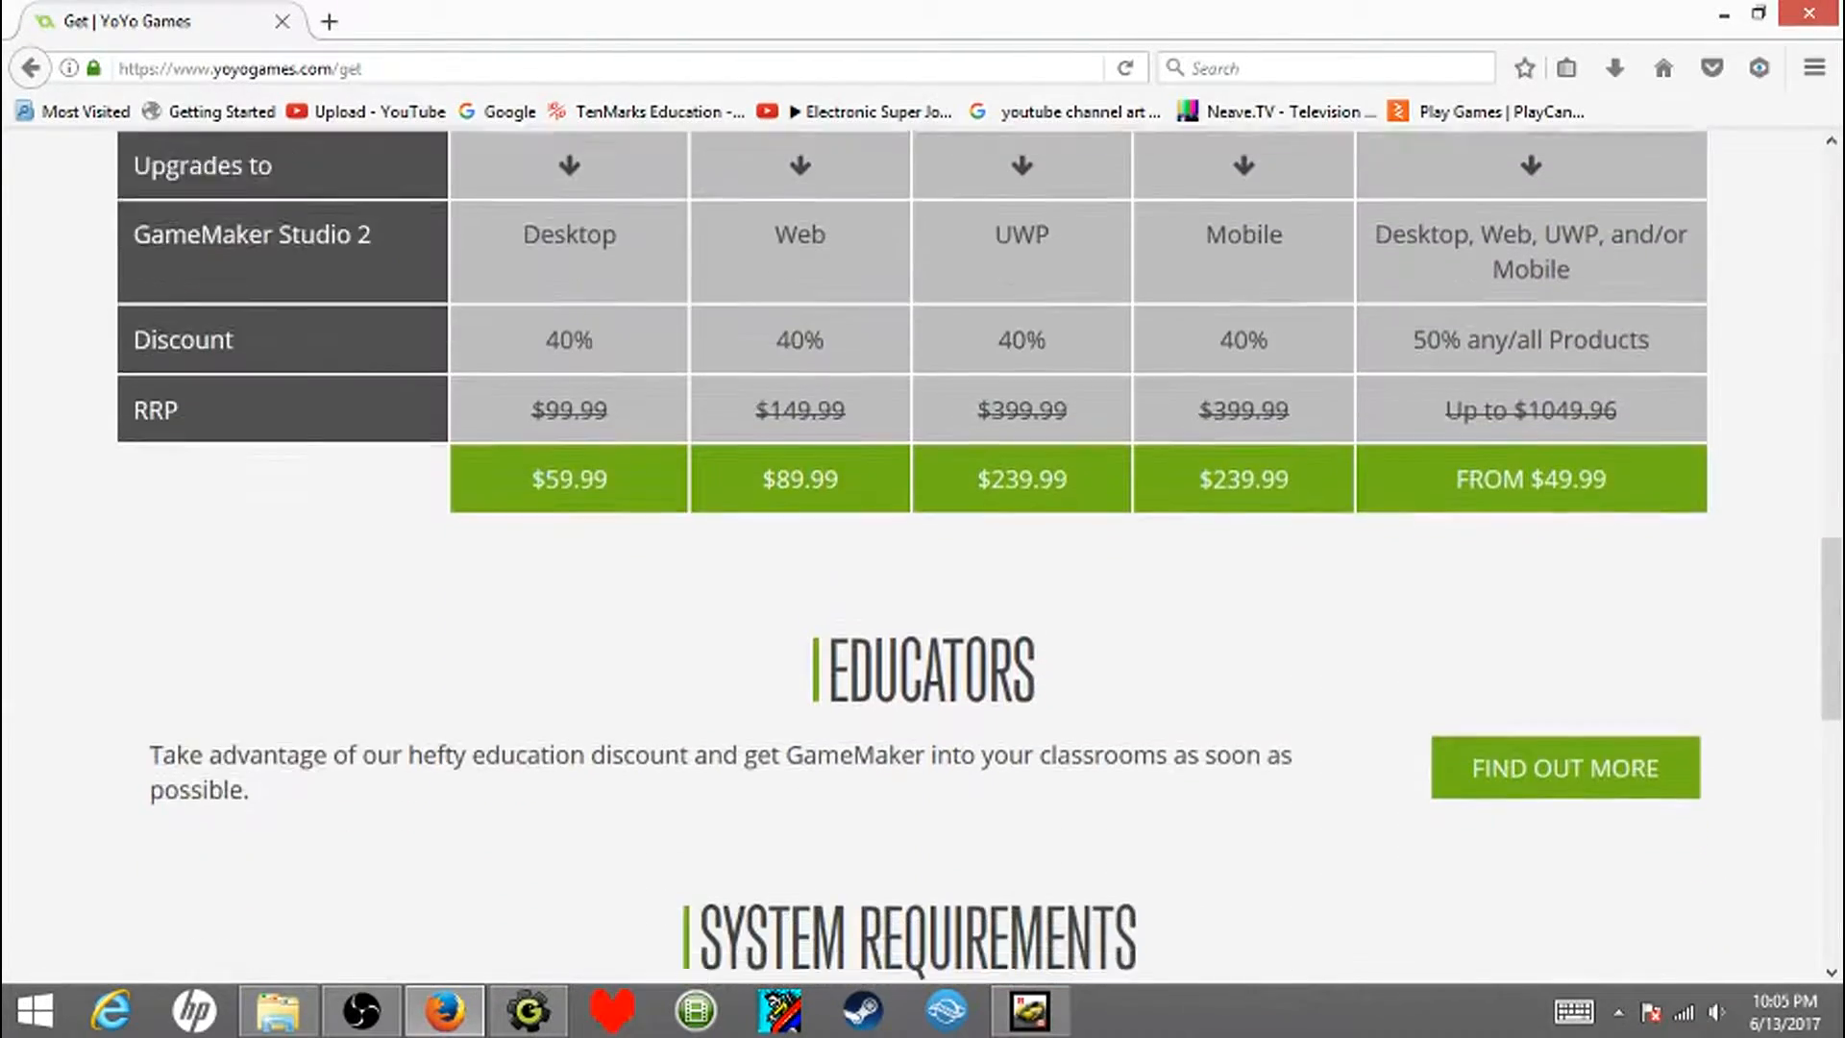
scroll(923, 558, "up", 8)
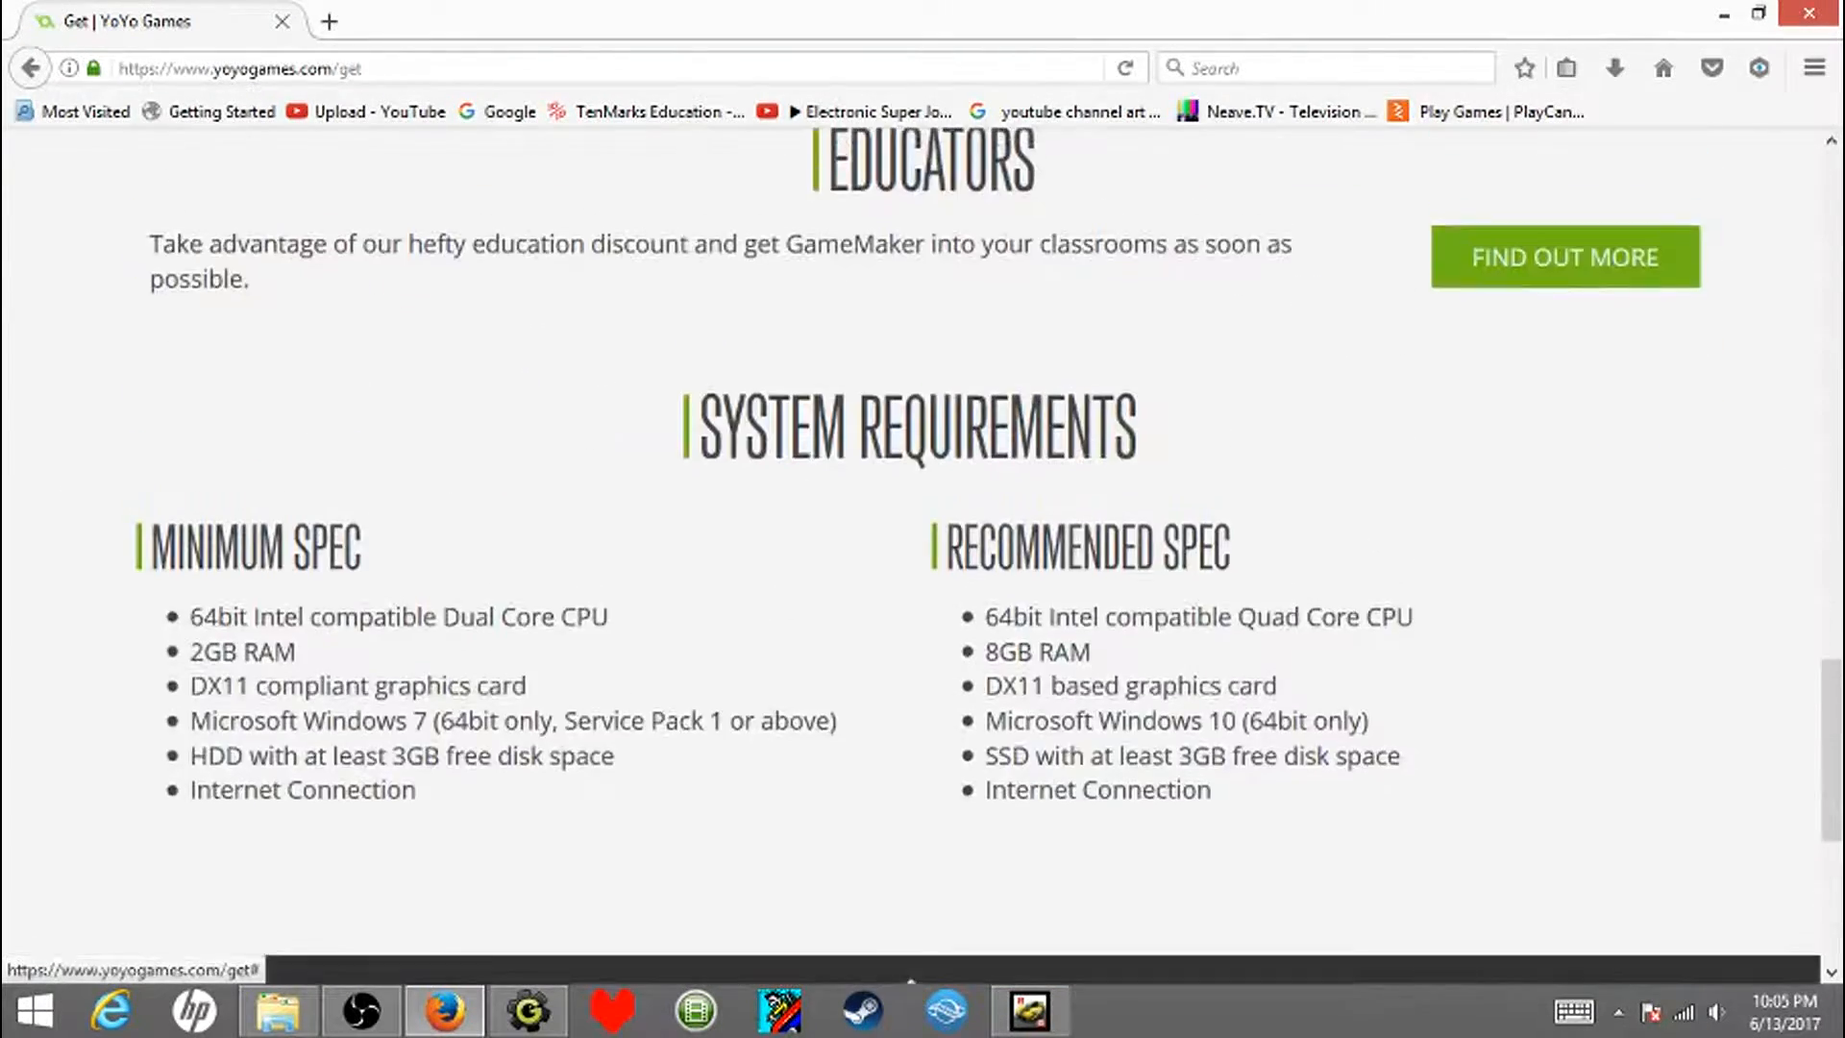
scroll(923, 557, "up", 10)
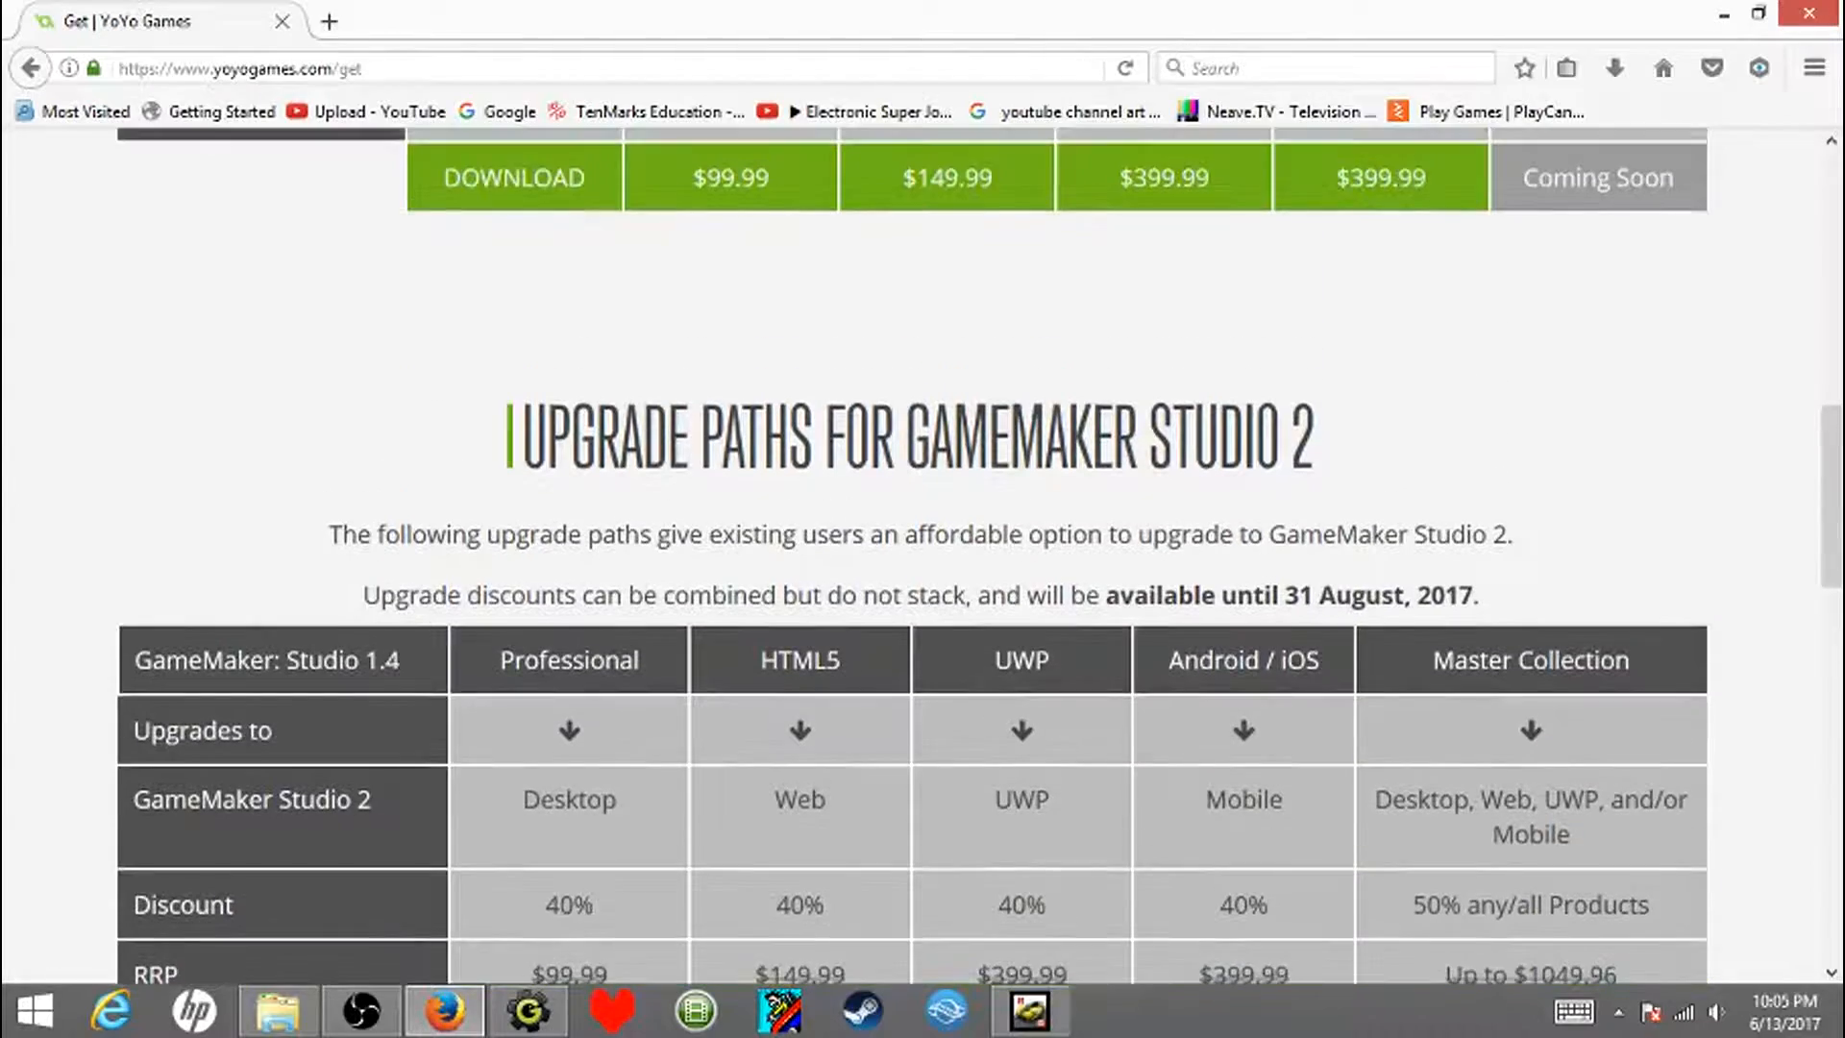
scroll(923, 557, "down", 10)
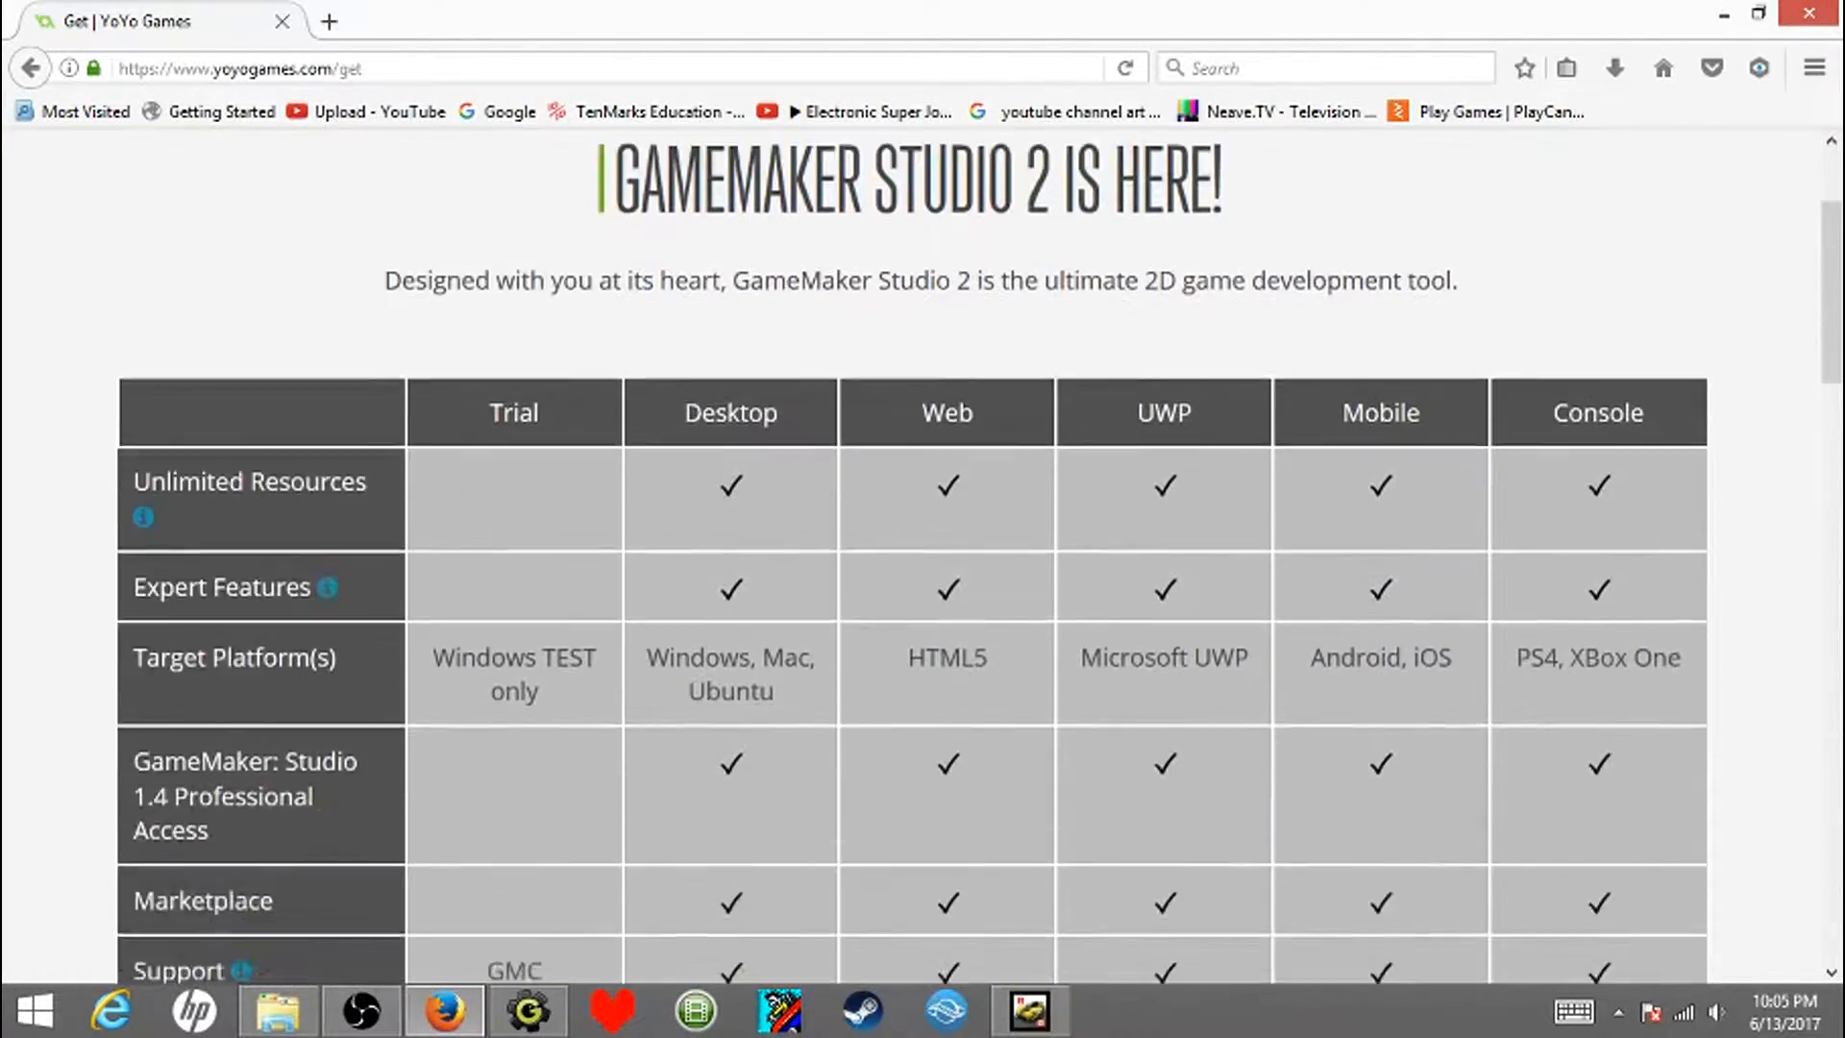
scroll(922, 557, "down", 10)
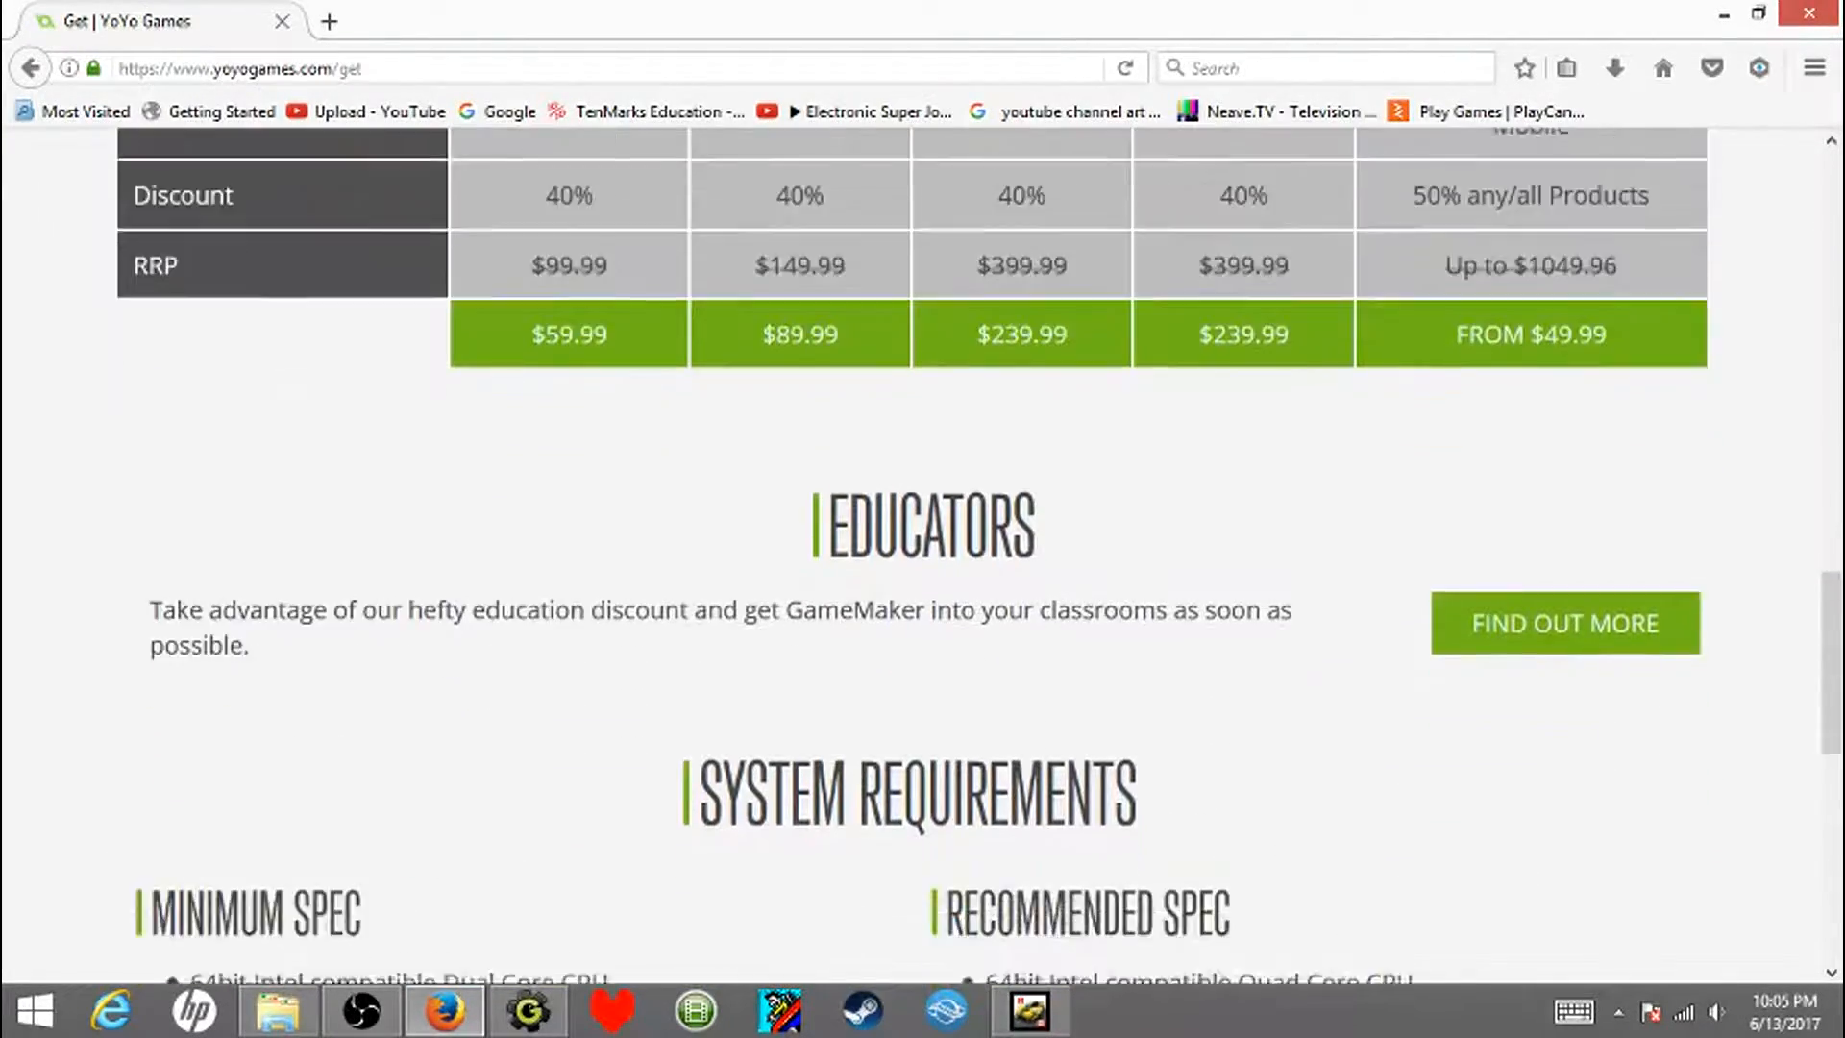
scroll(911, 548, "up", 10)
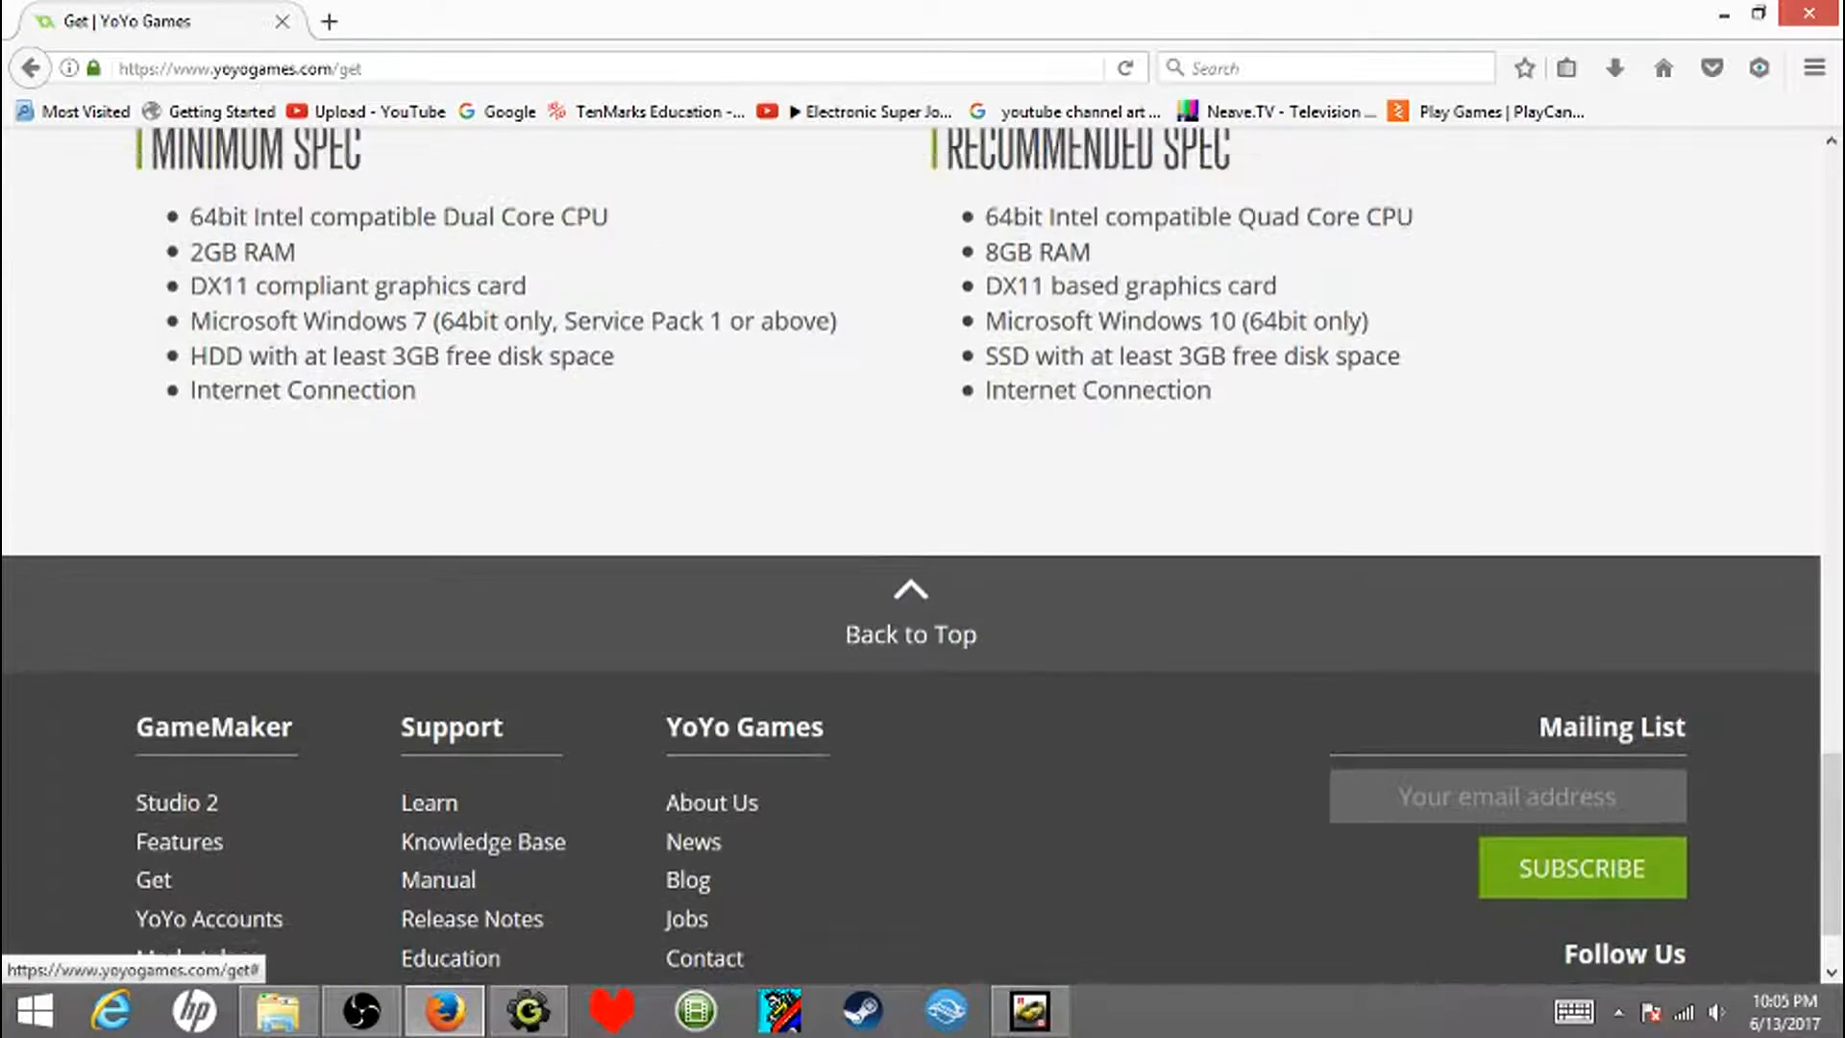
scroll(911, 547, "up", 10)
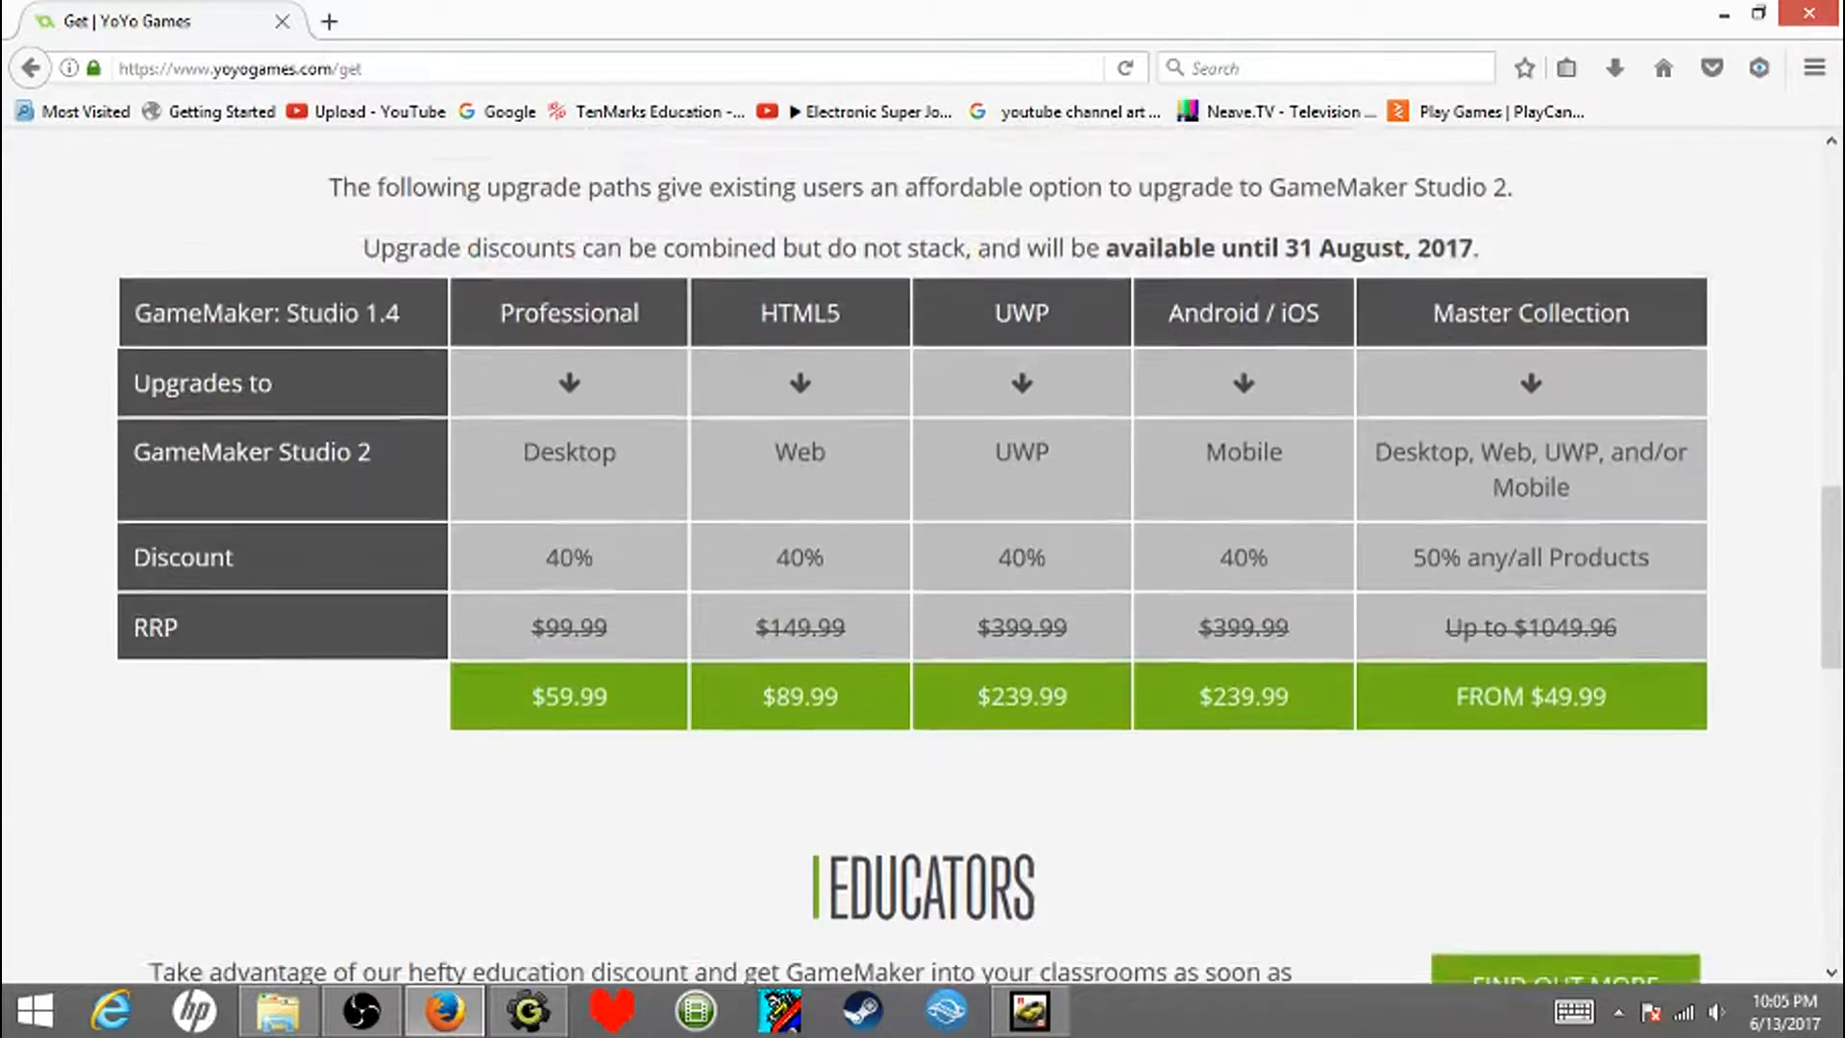
scroll(922, 557, "up", 2)
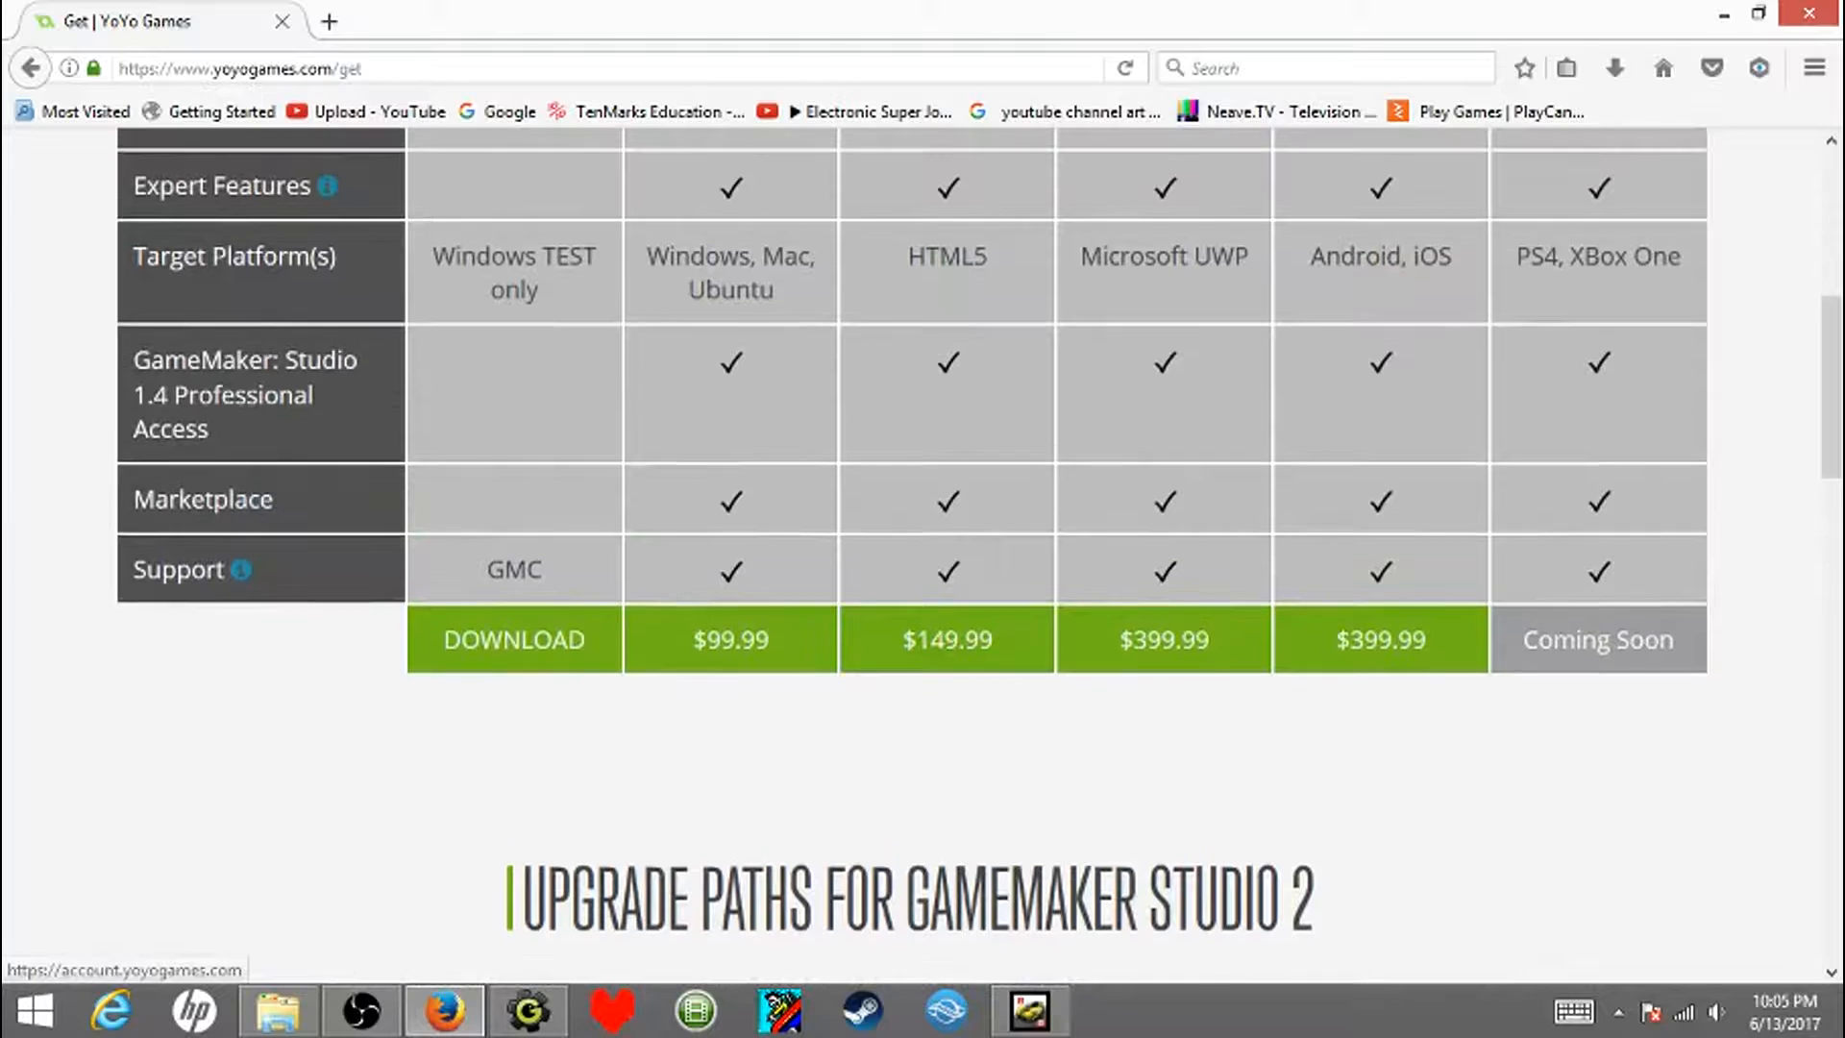
scroll(923, 557, "up", 4)
scroll(923, 557, "down", 3)
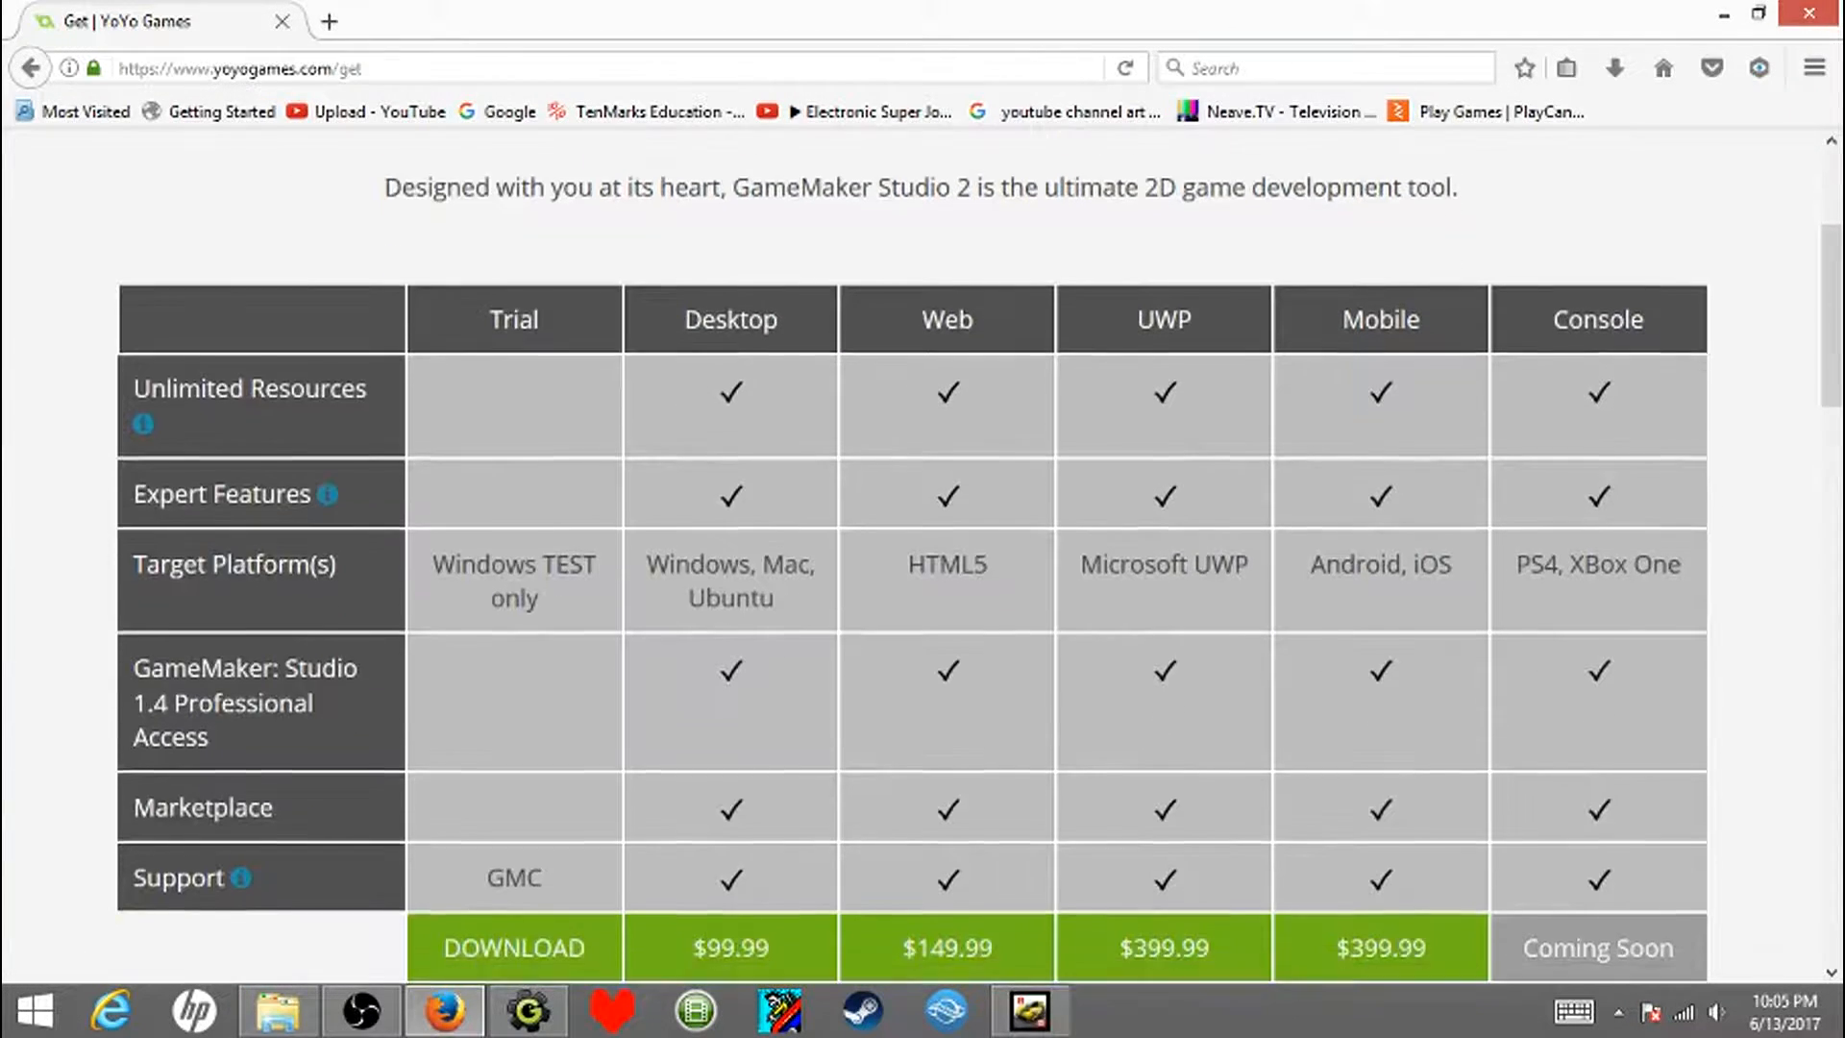
scroll(923, 557, "down", 7)
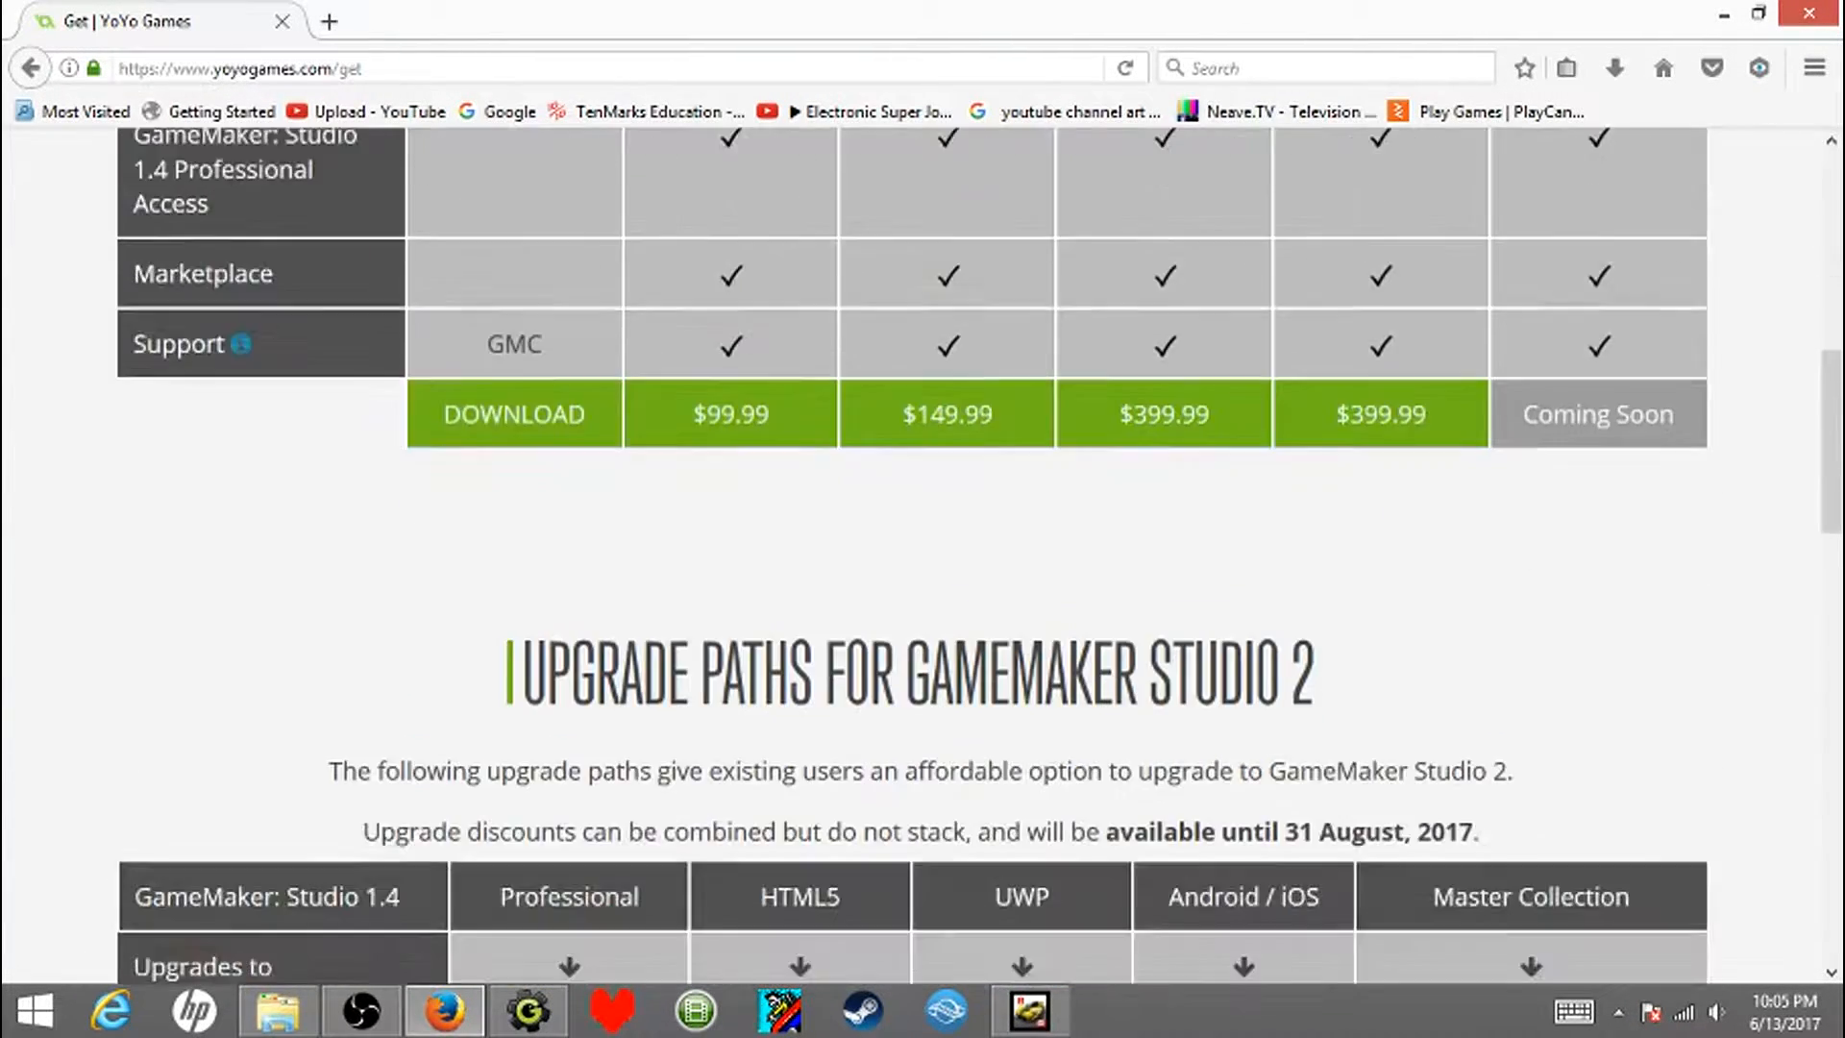
scroll(923, 557, "up", 1)
scroll(564, 769, "down", 1)
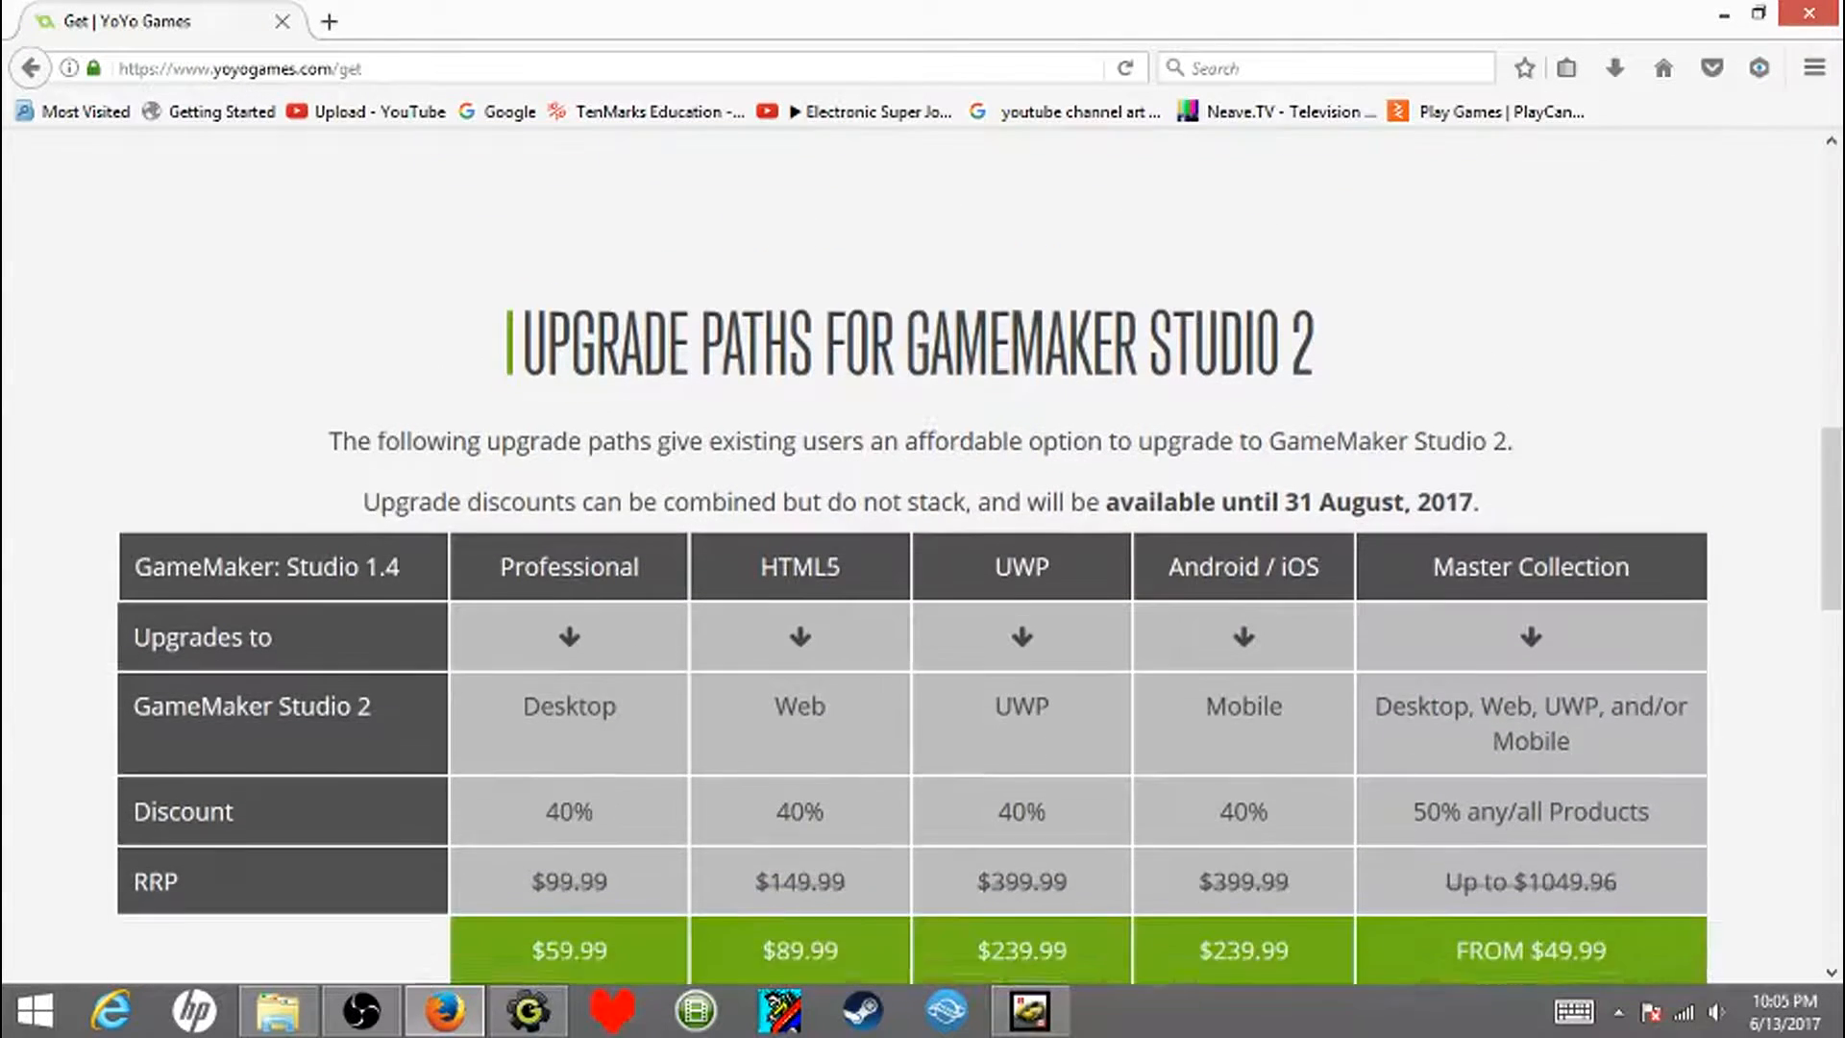
scroll(564, 768, "up", 6)
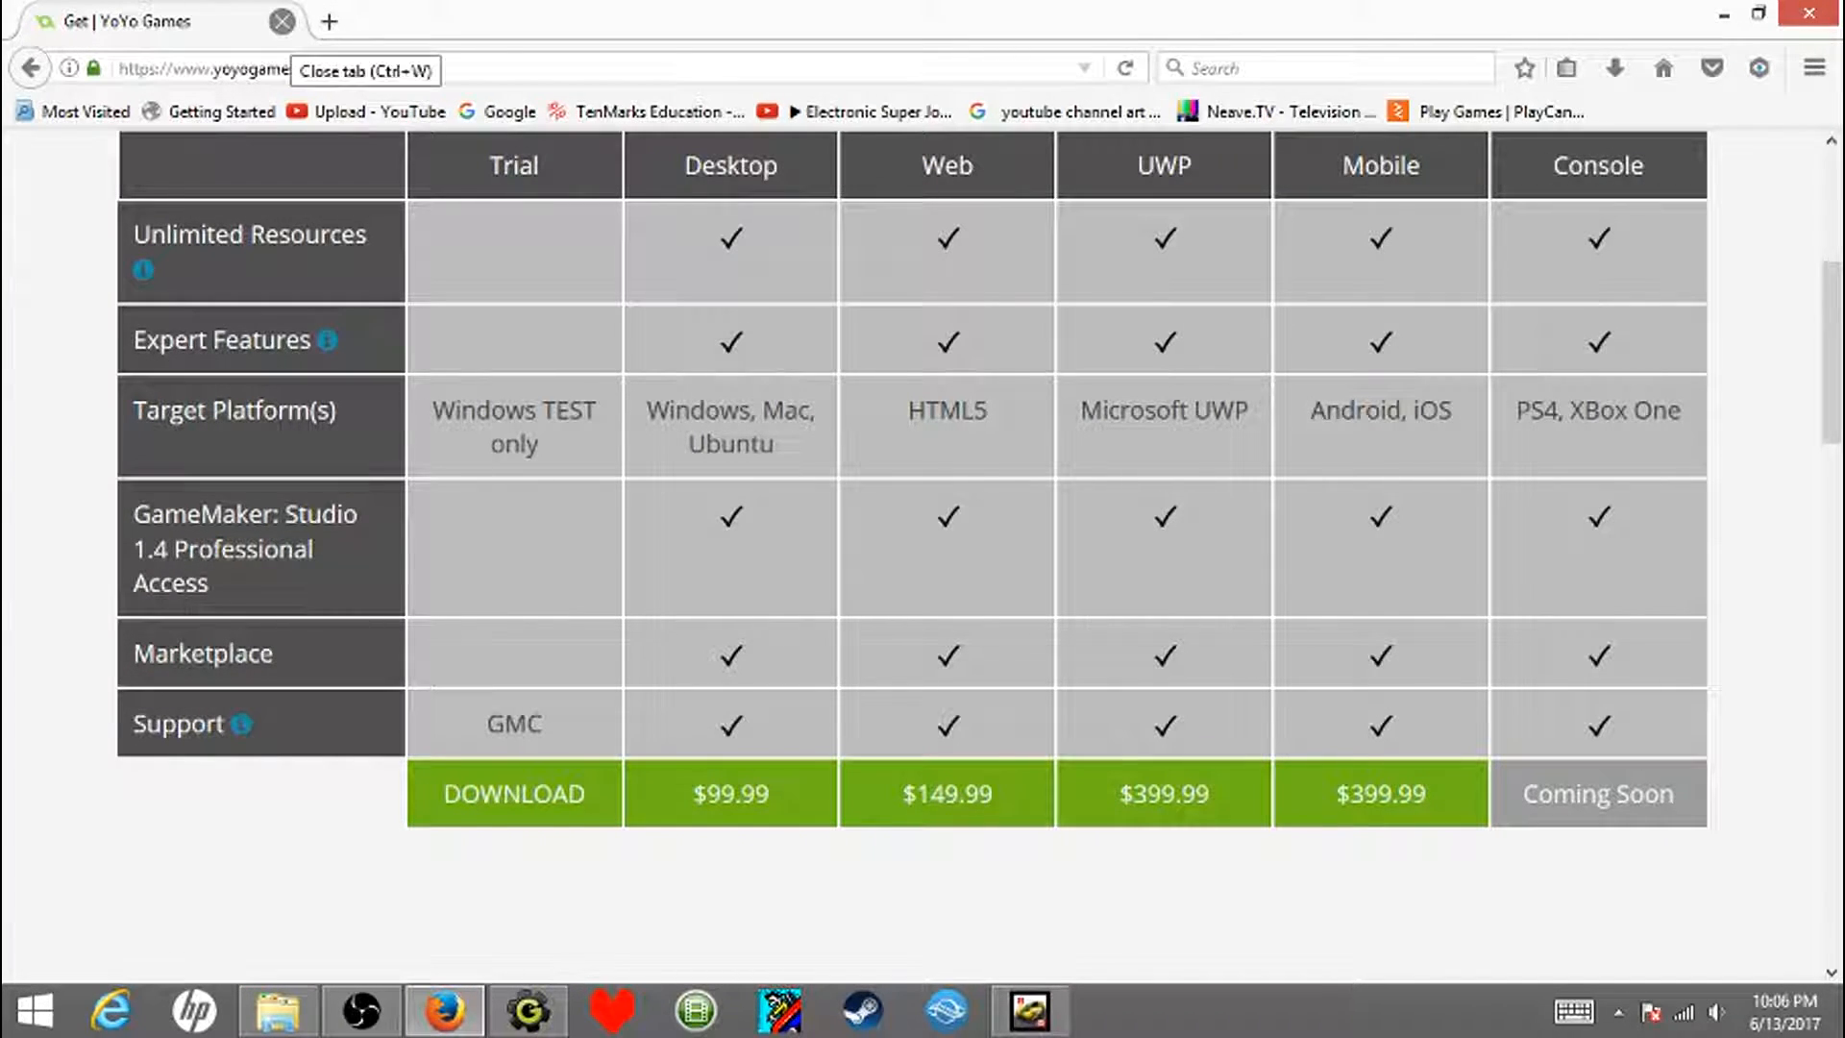
left_click(281, 22)
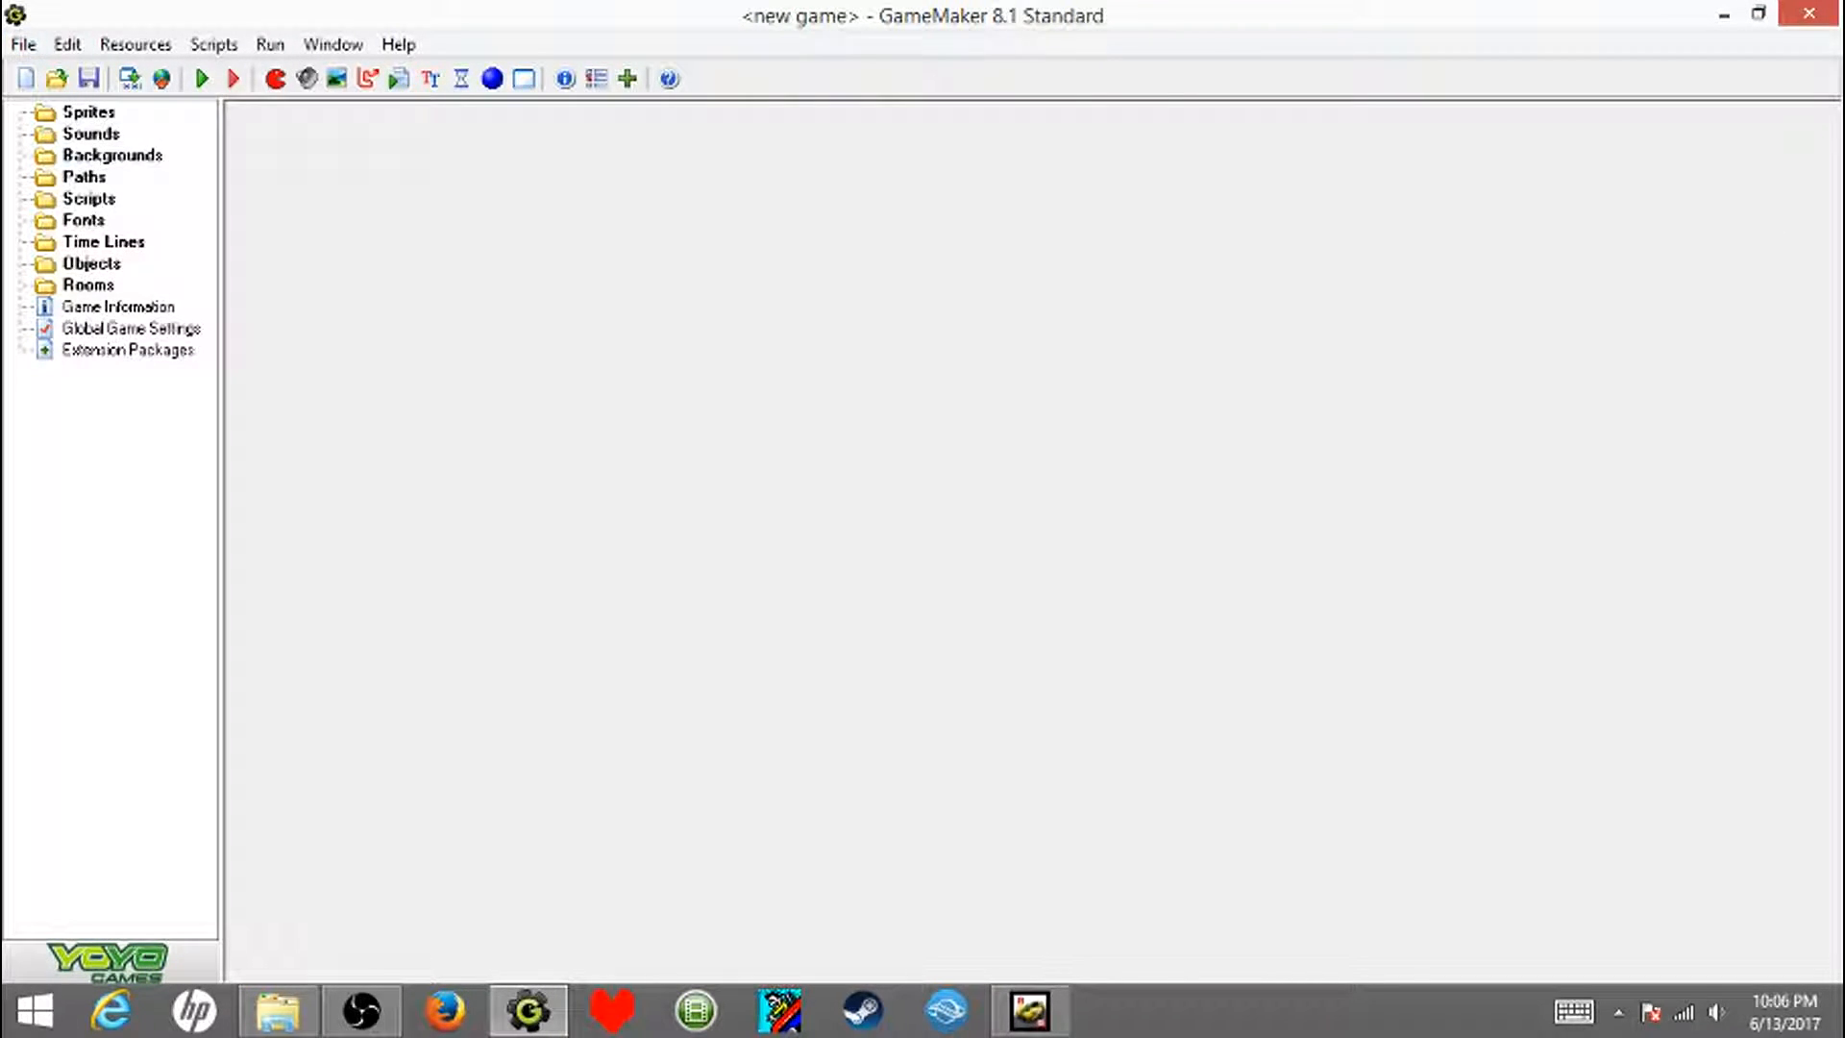
- In GameMaker 8.1, save the new game as youtube in the Examples folder
left_click(24, 44)
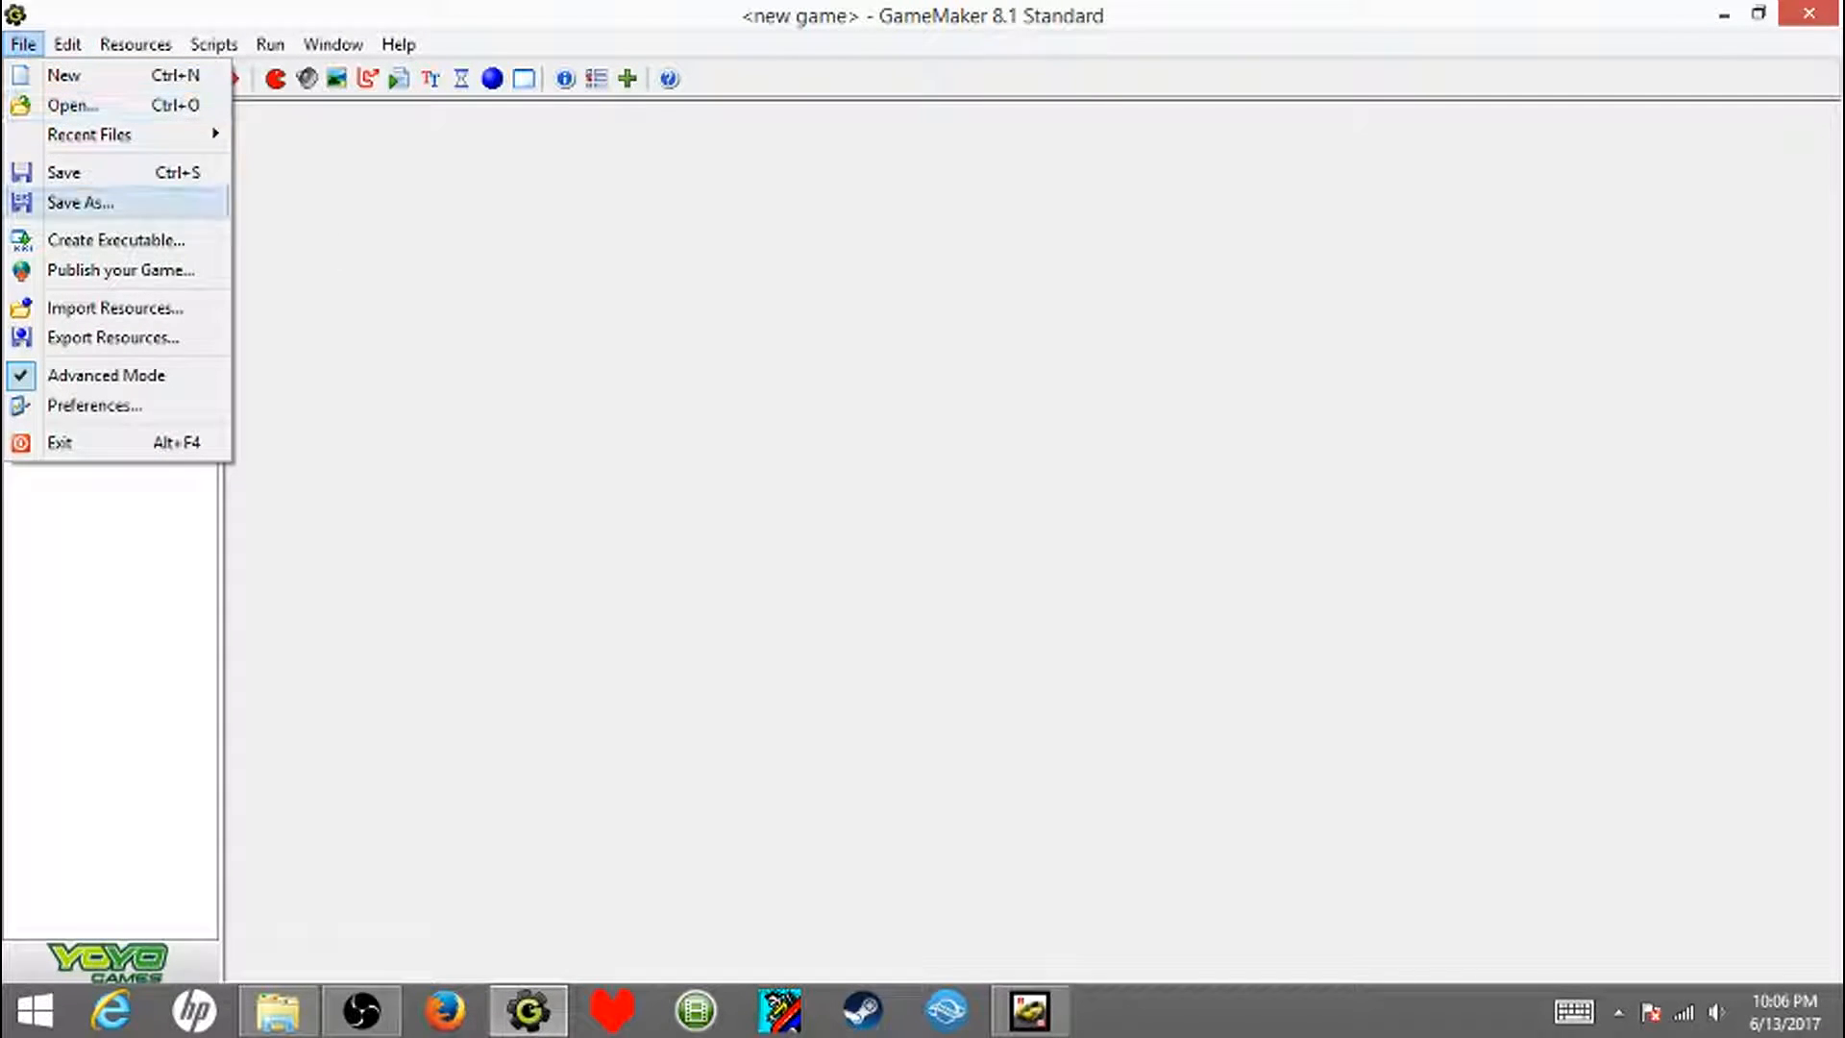
left_click(81, 202)
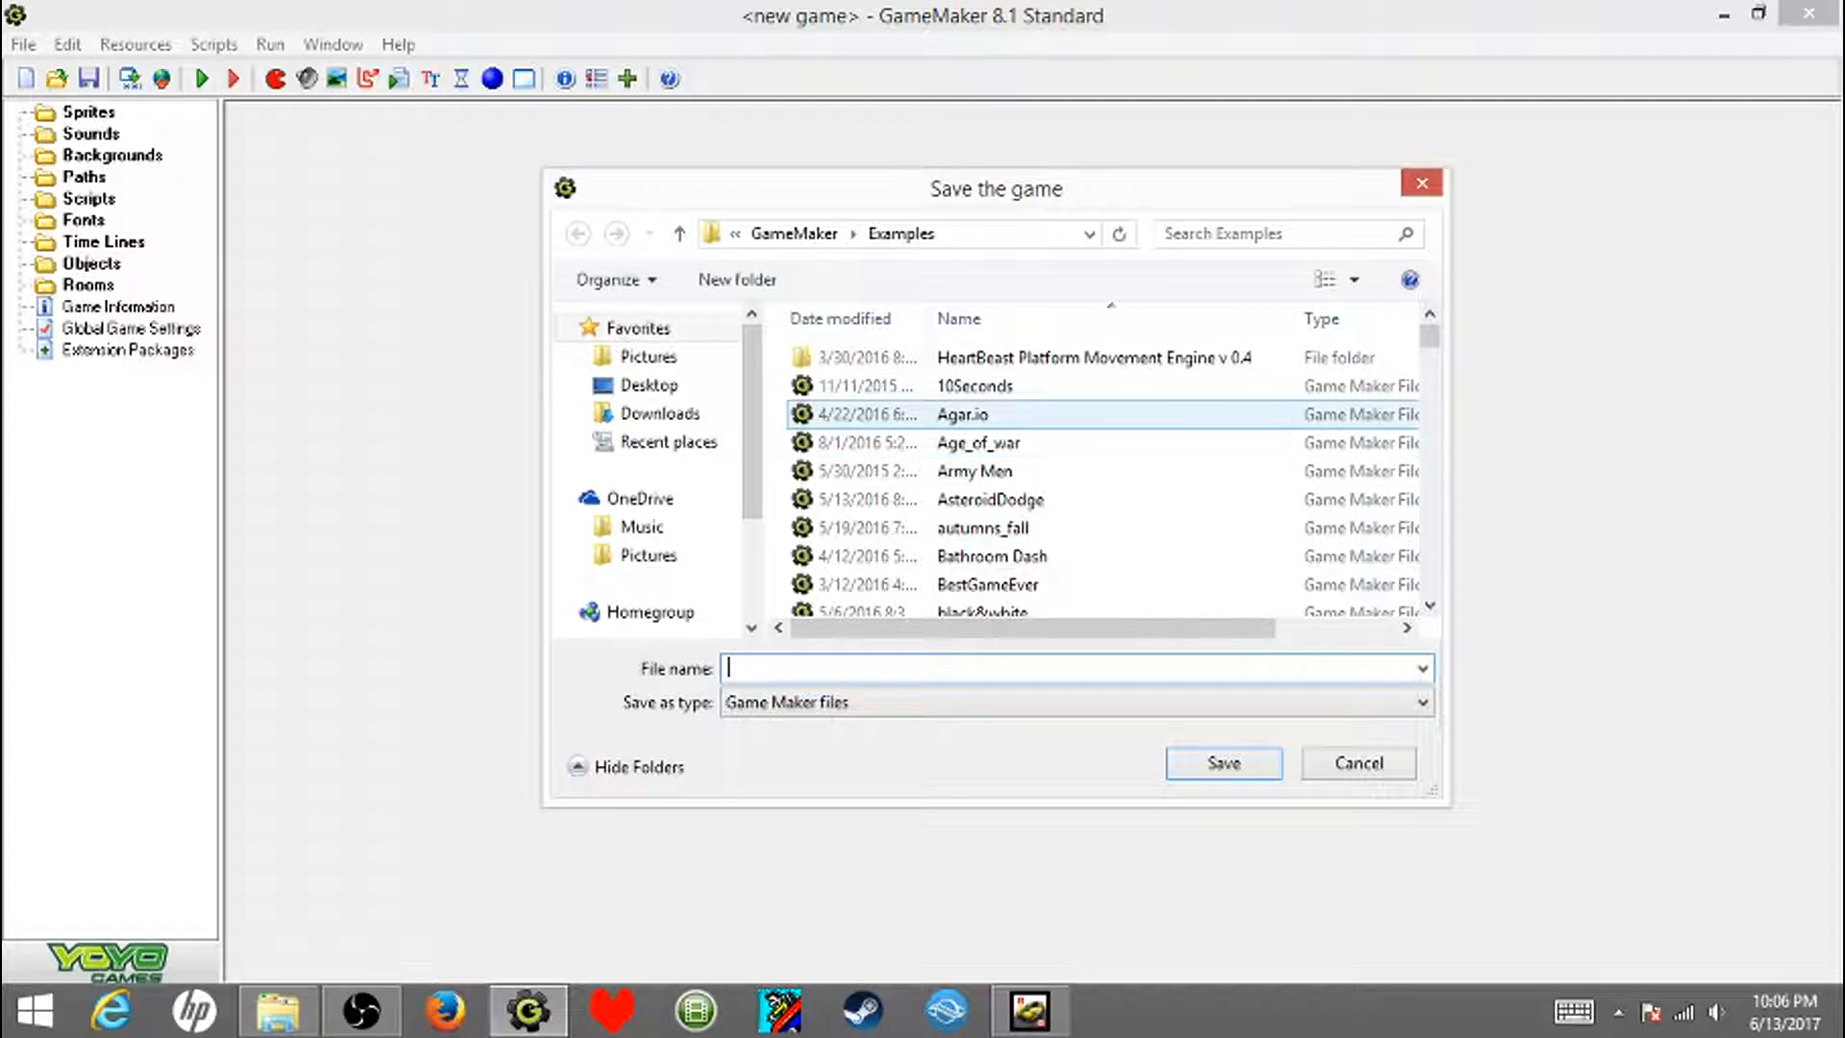
left_click(980, 443)
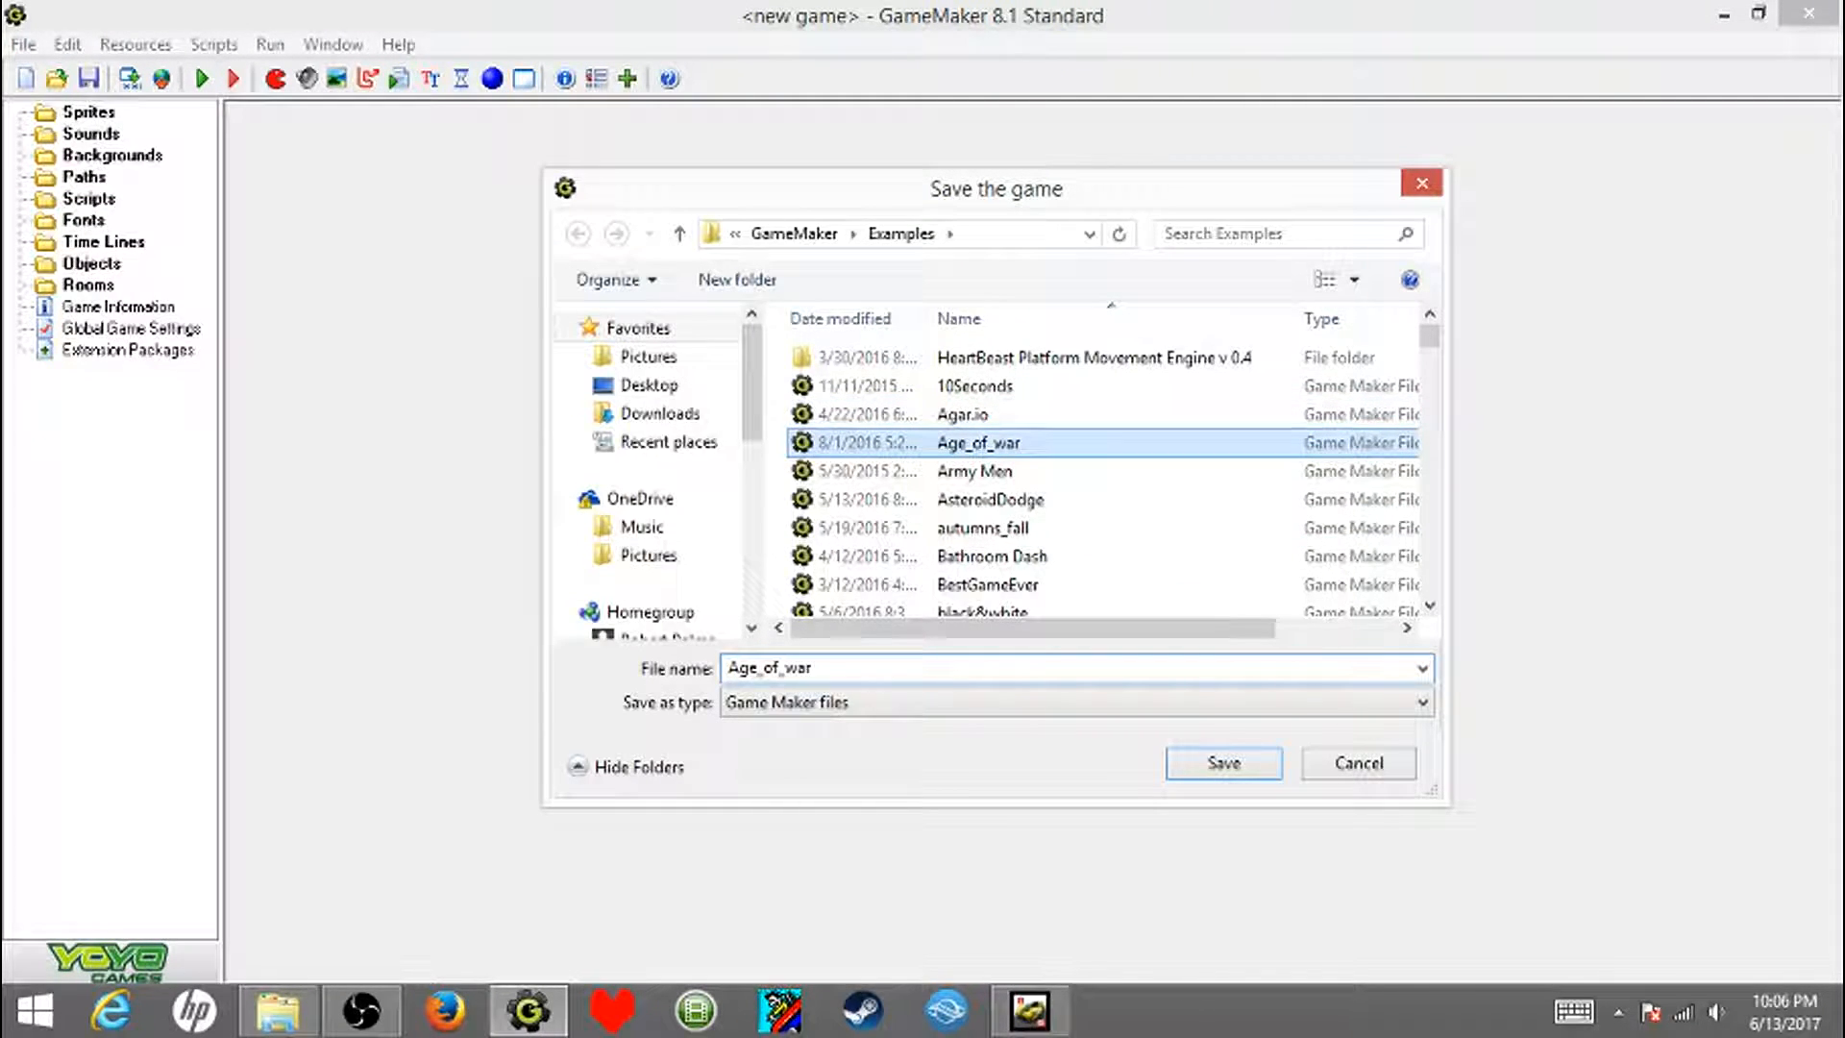
scroll(980, 458, "down", 4)
scroll(980, 457, "up", 4)
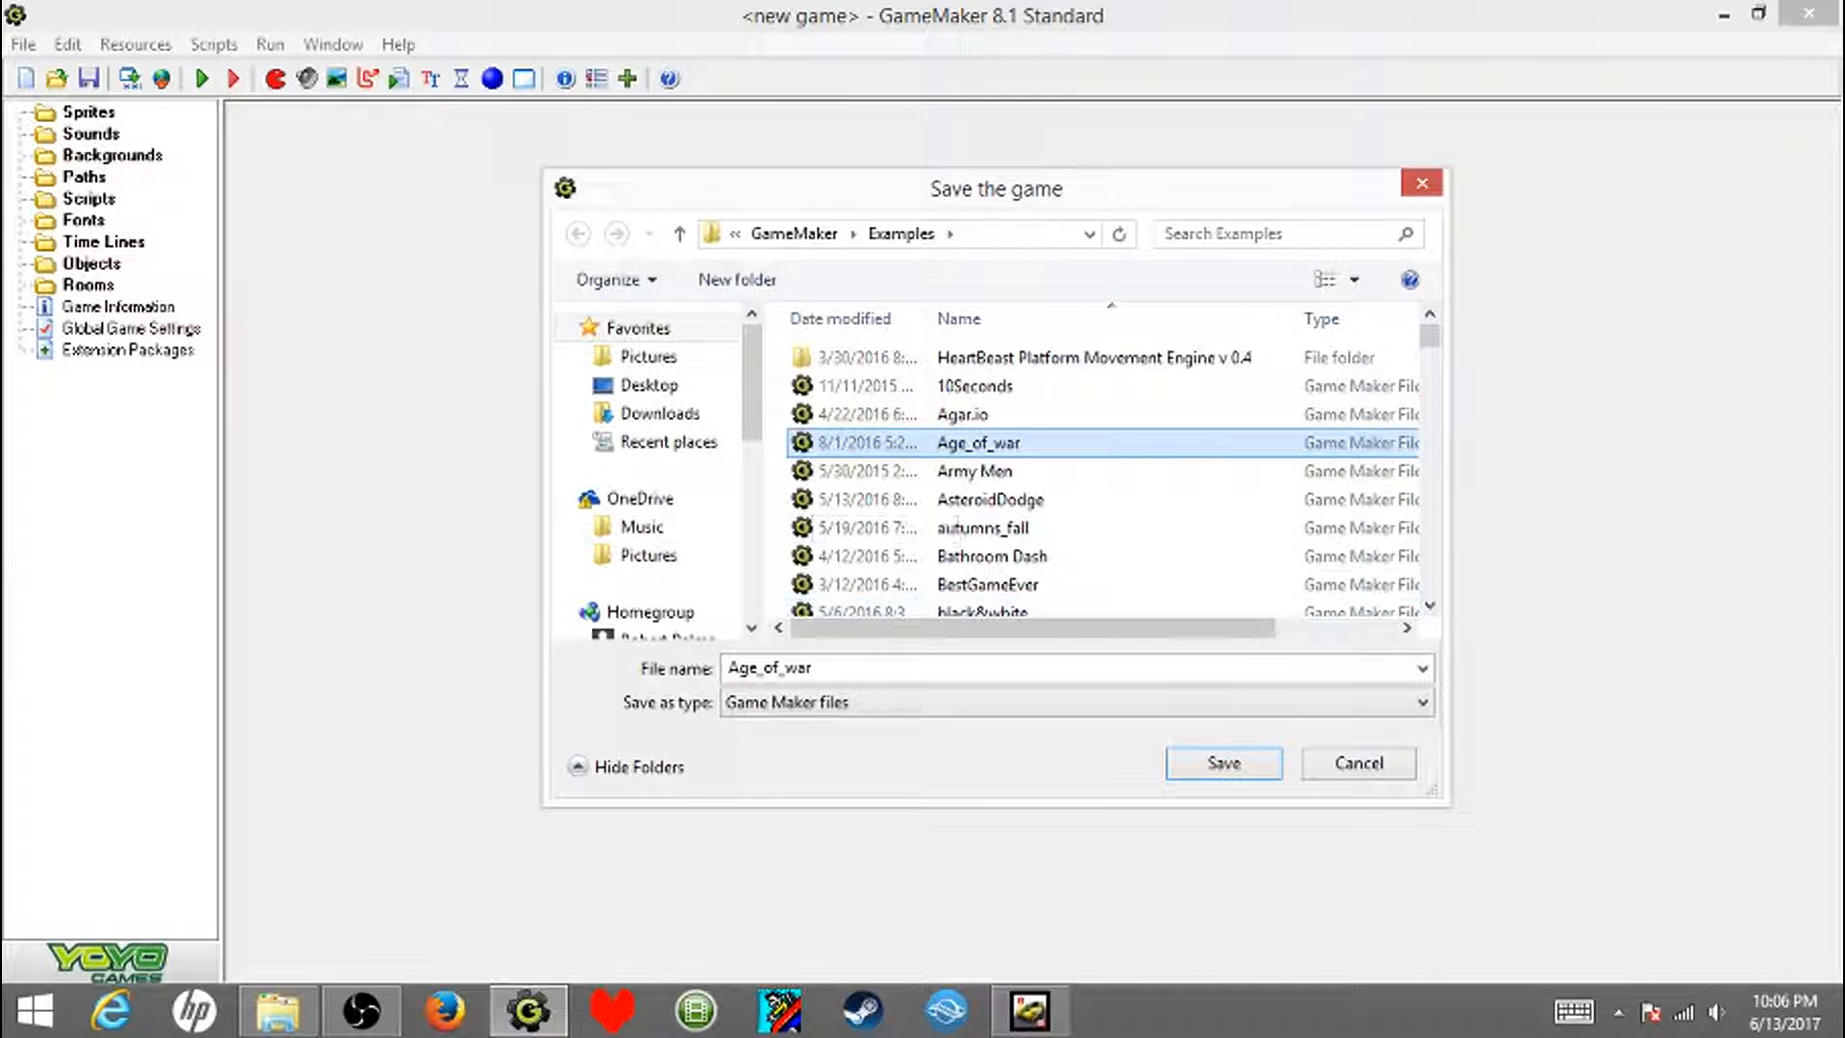
left_click(817, 668)
key("BackSpace")
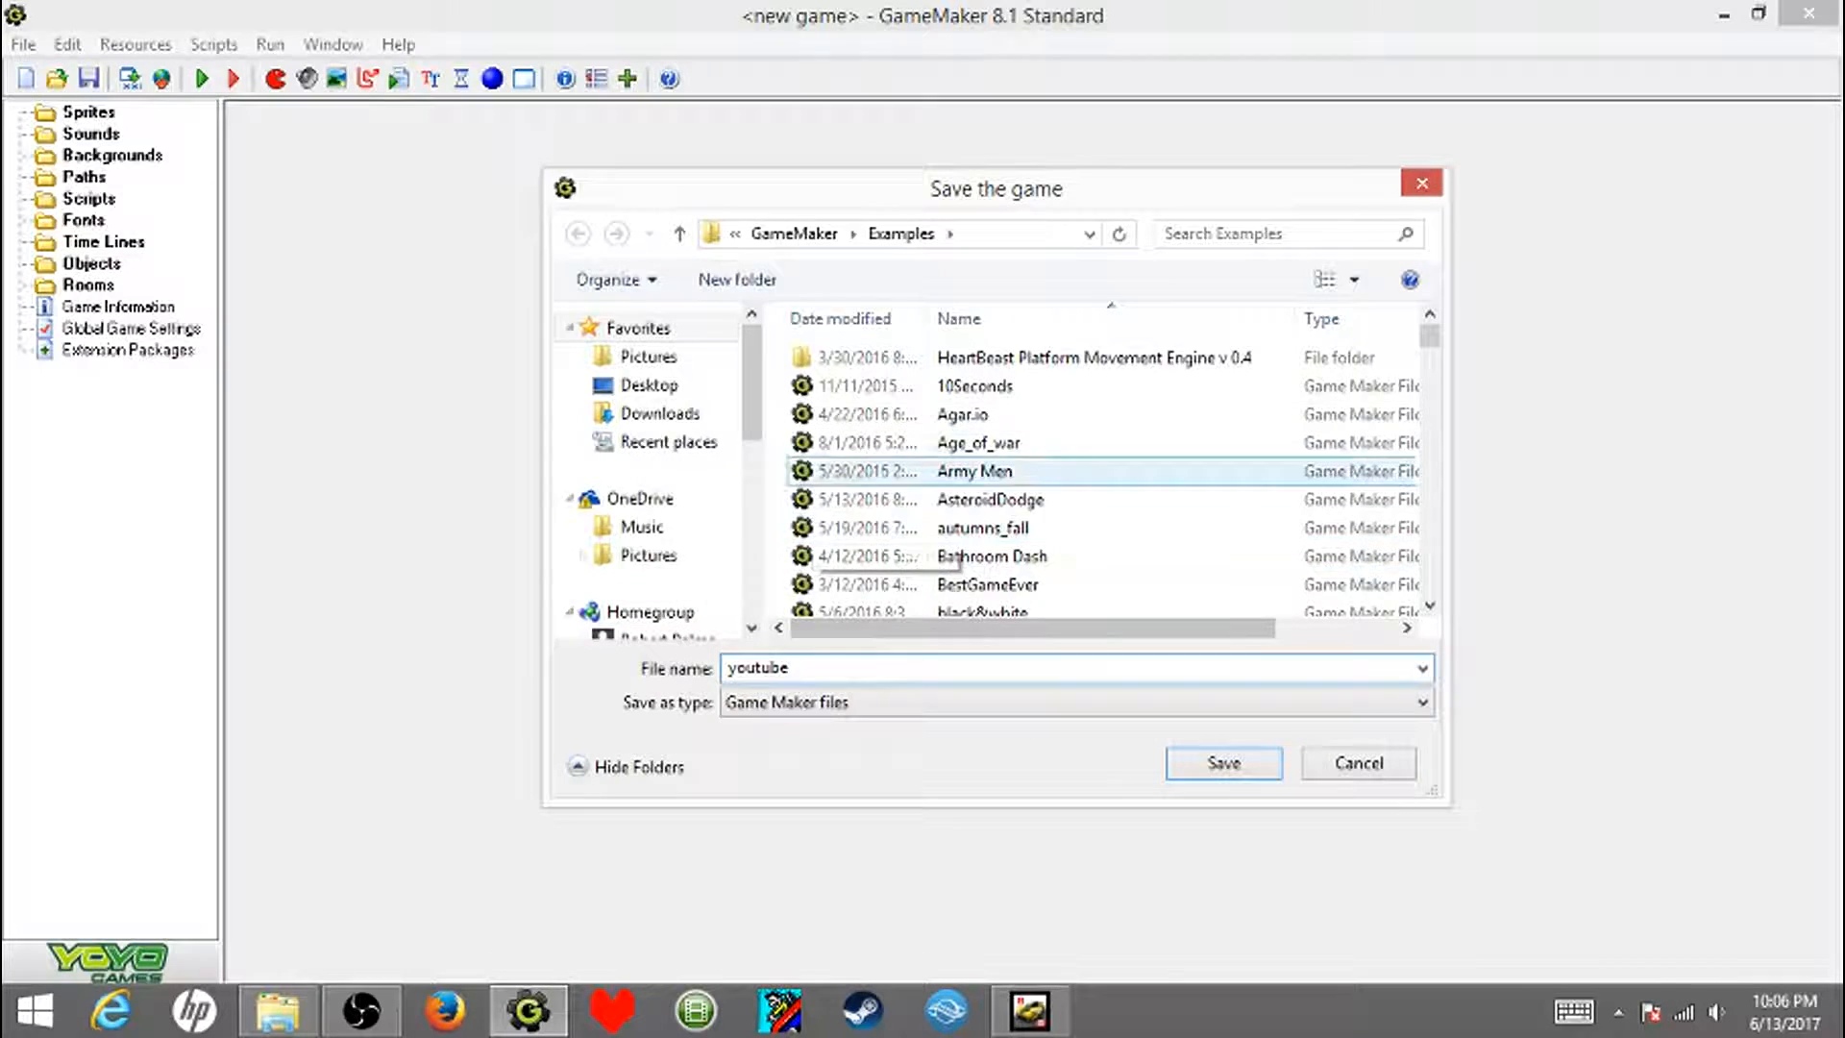
key("Return")
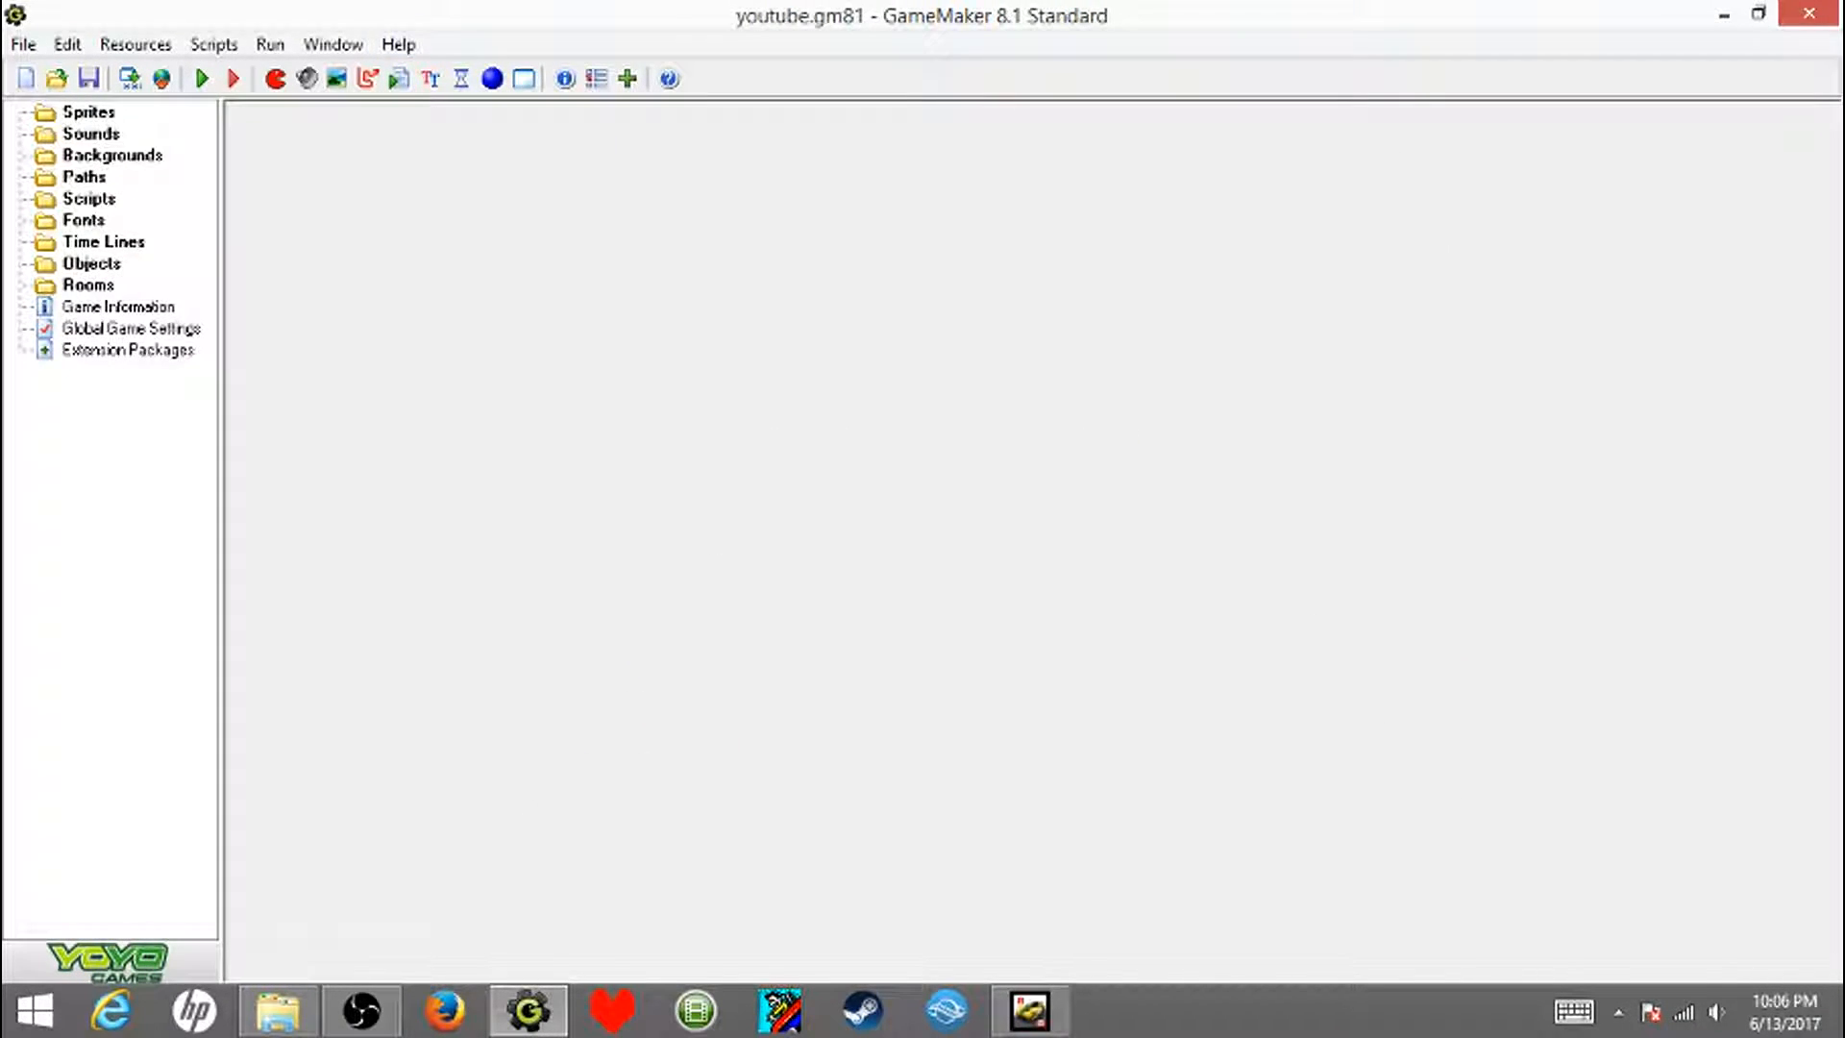
- Create a new sprite and name it spr_player
left_click(275, 79)
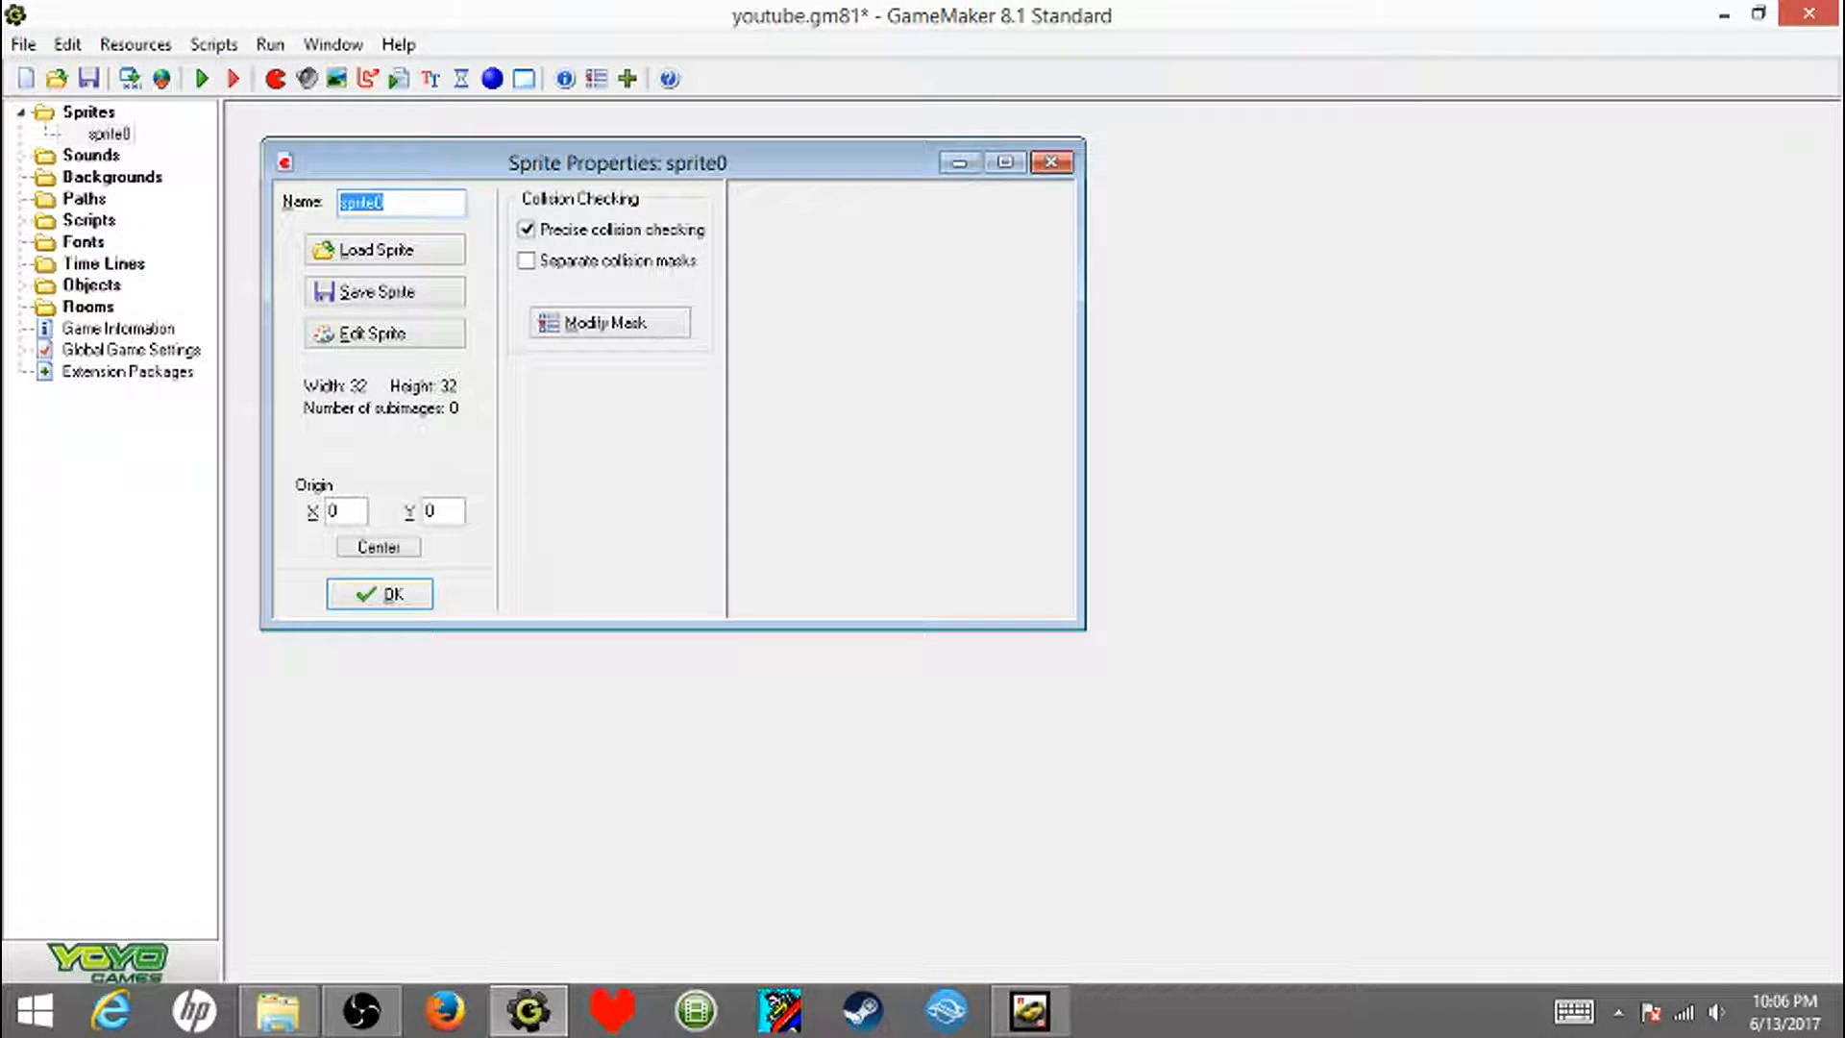
type("spr_player")
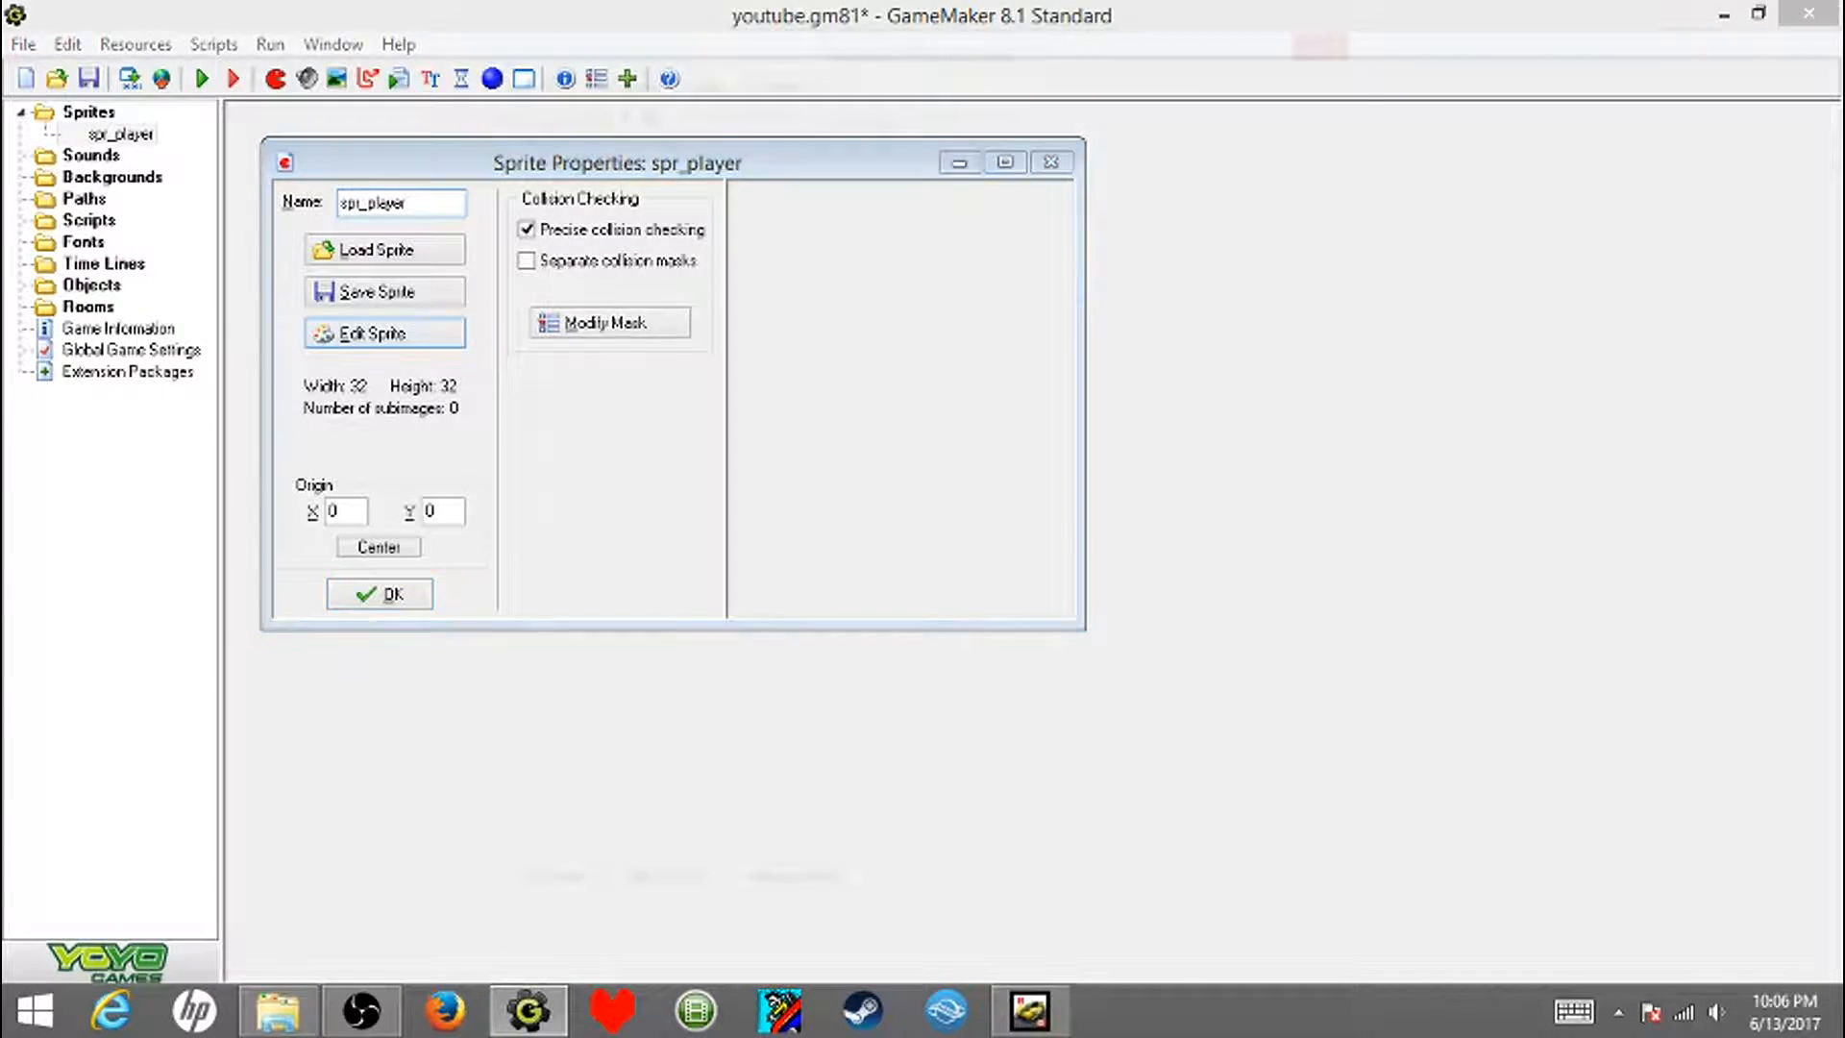
- Add a blank 32 x 32 image to the spr_player sprite and open it in the Image Editor
left_click(385, 332)
left_click(496, 79)
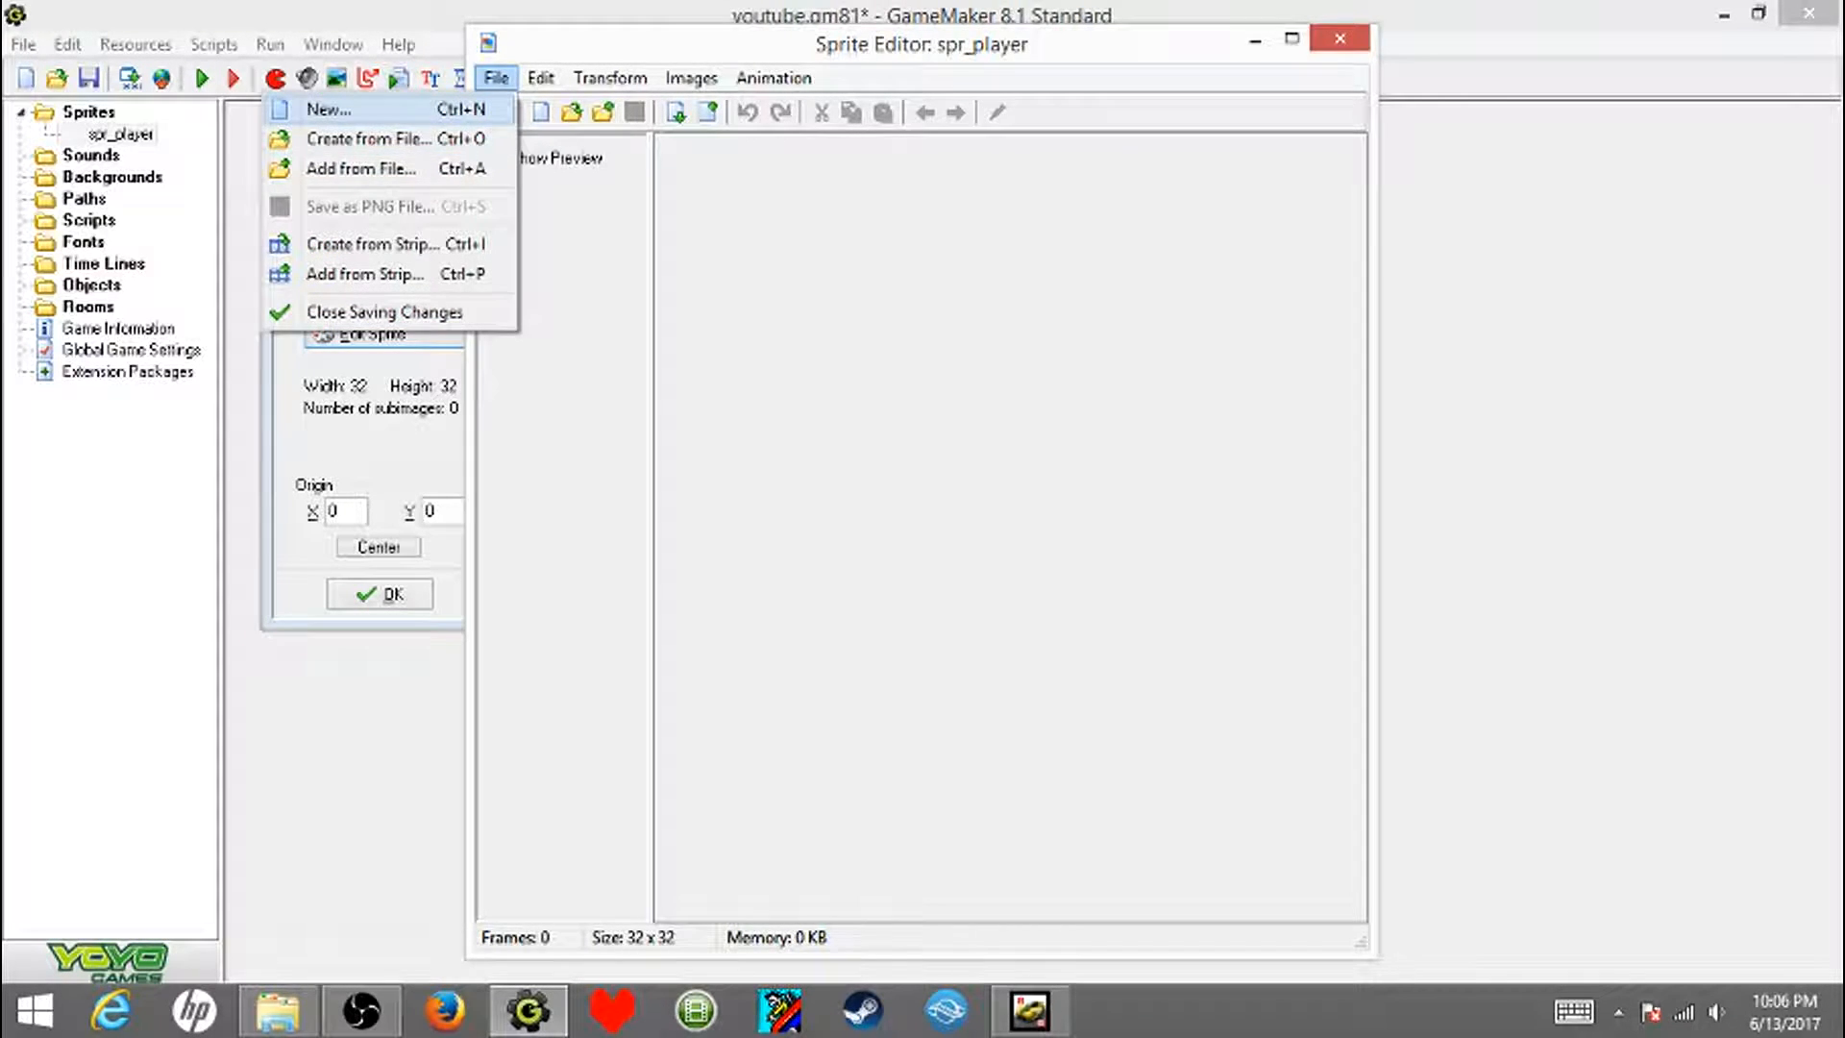
left_click(452, 111)
key("Return")
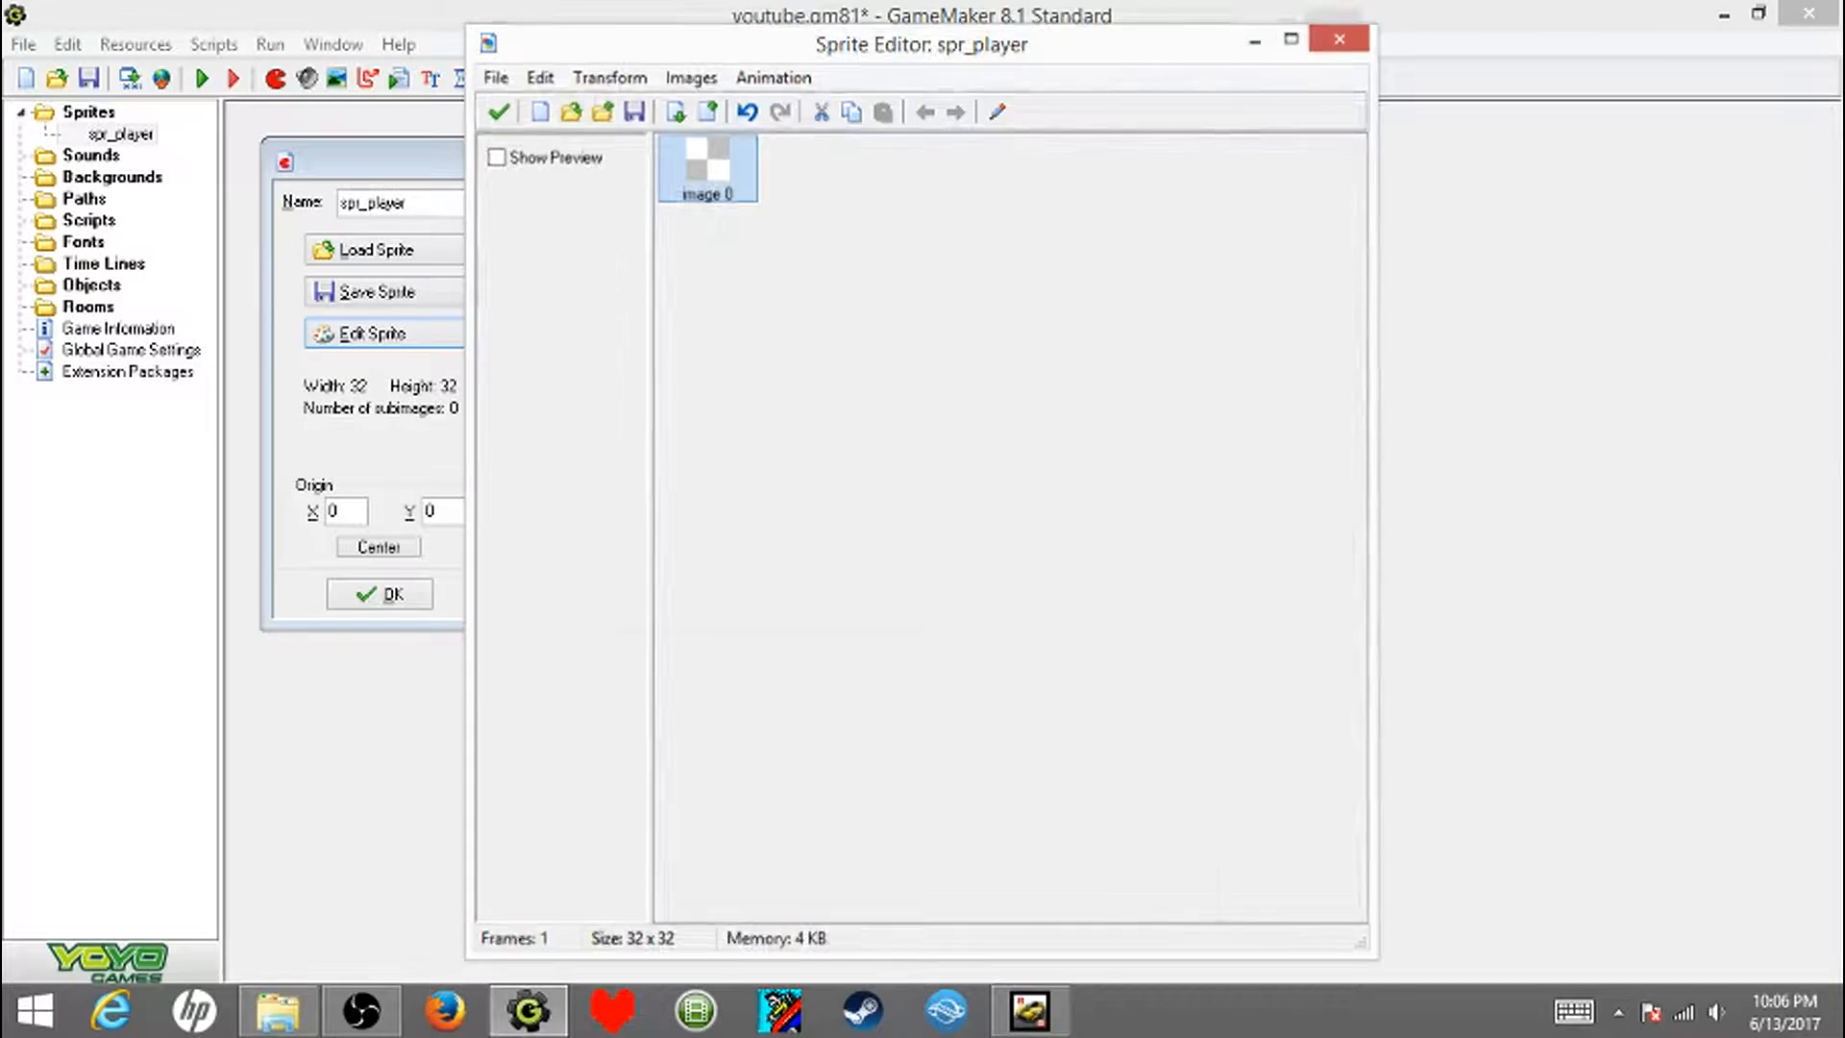
double_click(708, 171)
scroll(726, 229, "up", 4)
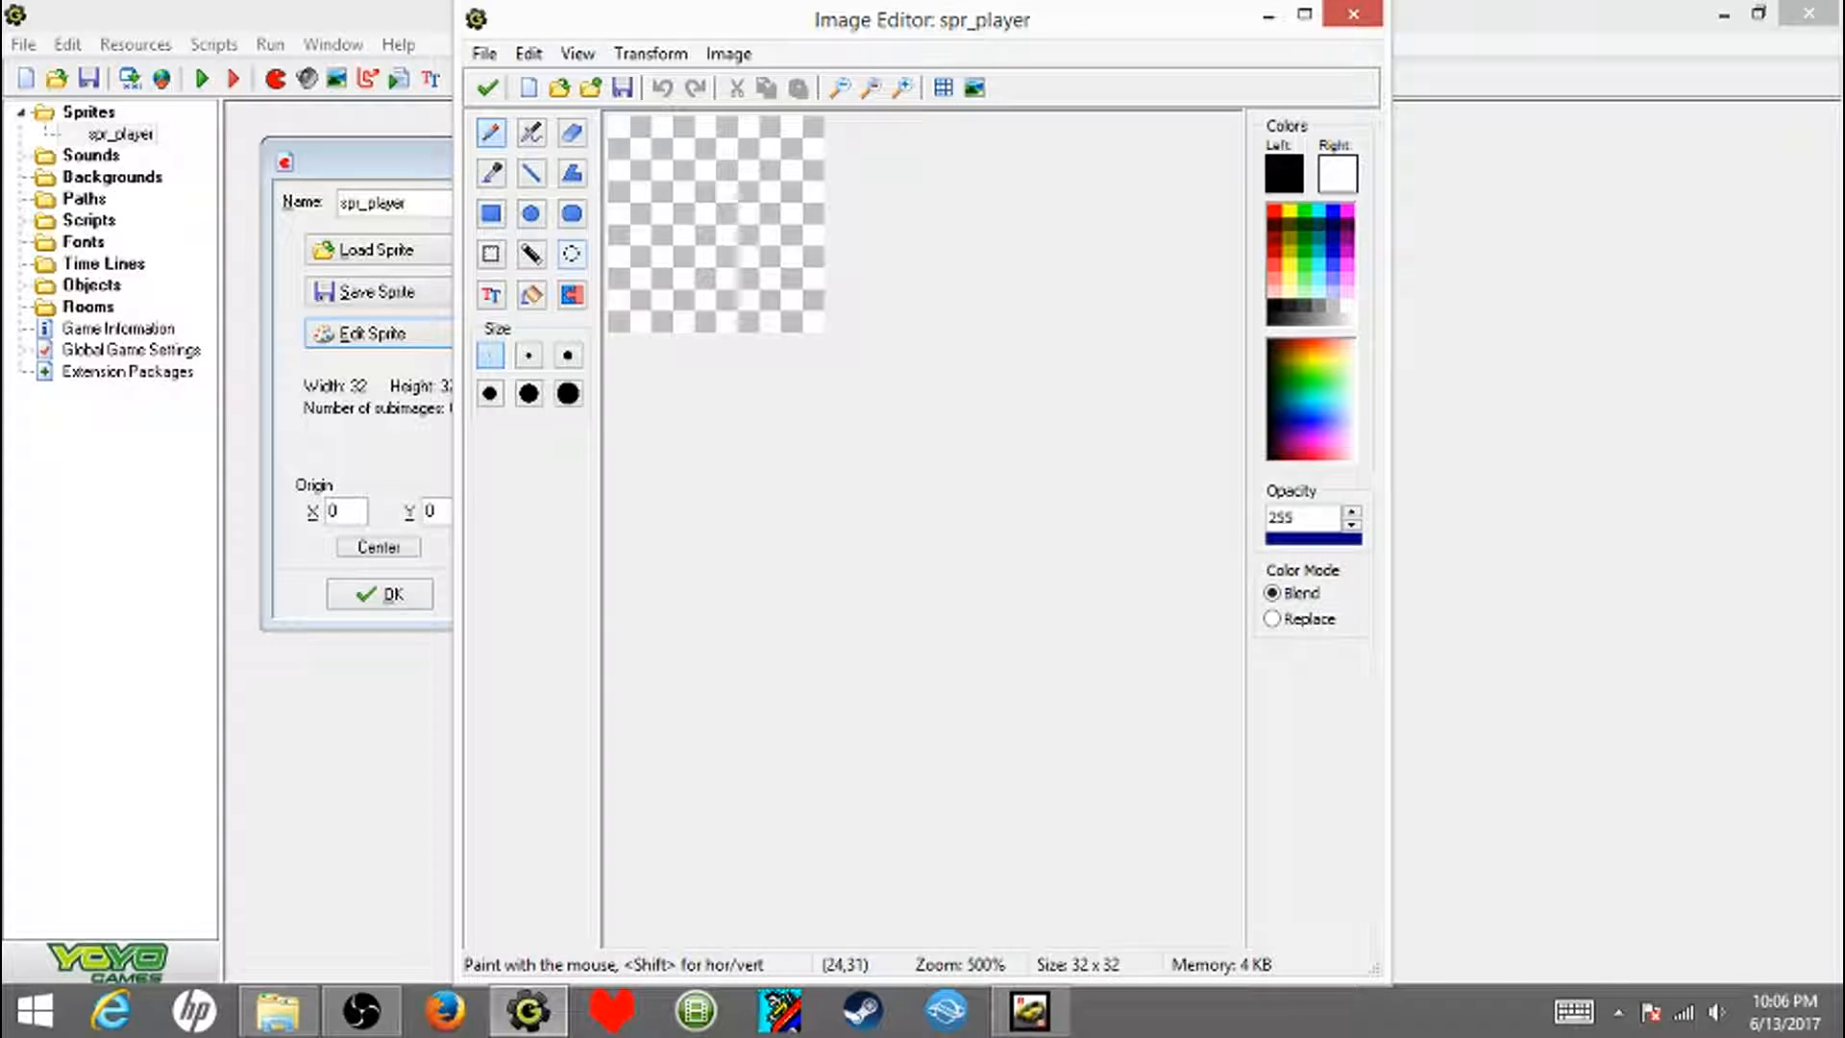
- Choose the Rectangle tool, with black as the outline colour and pure red (255, 0, 0) as the fill colour
left_click(490, 213)
left_click(1283, 174)
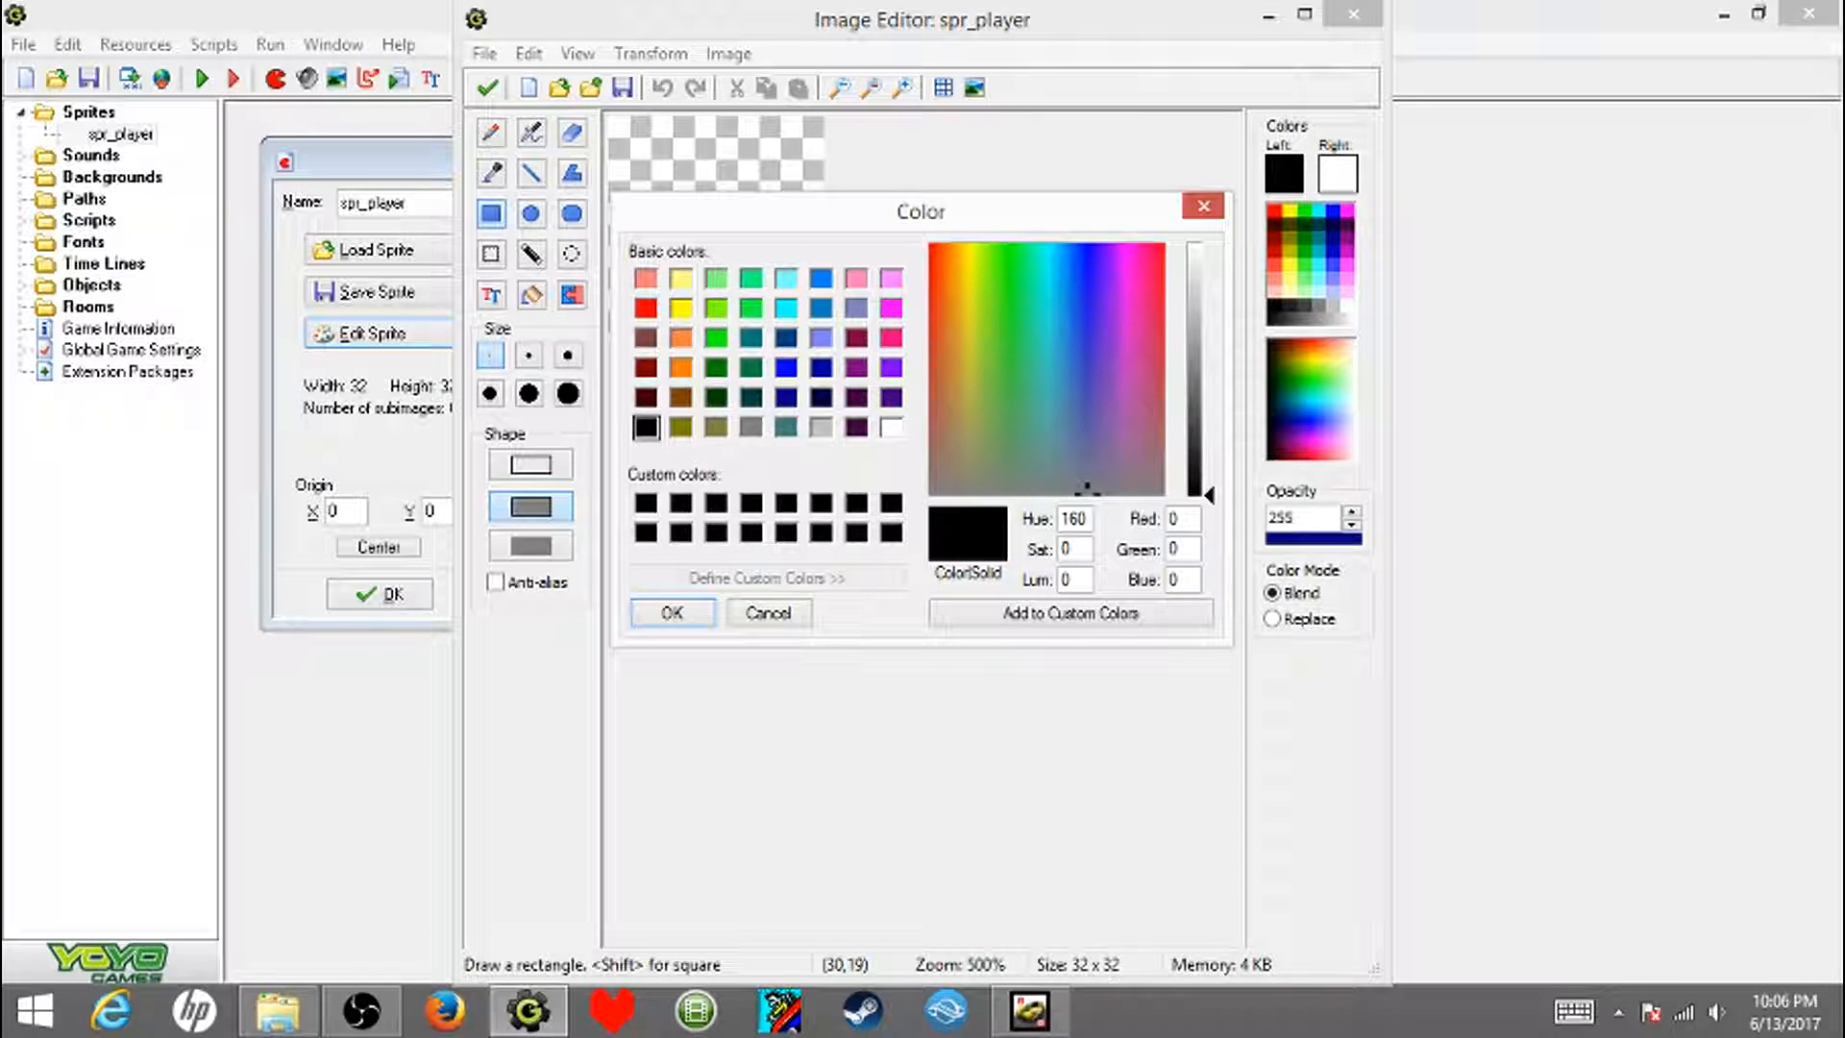
key("Return")
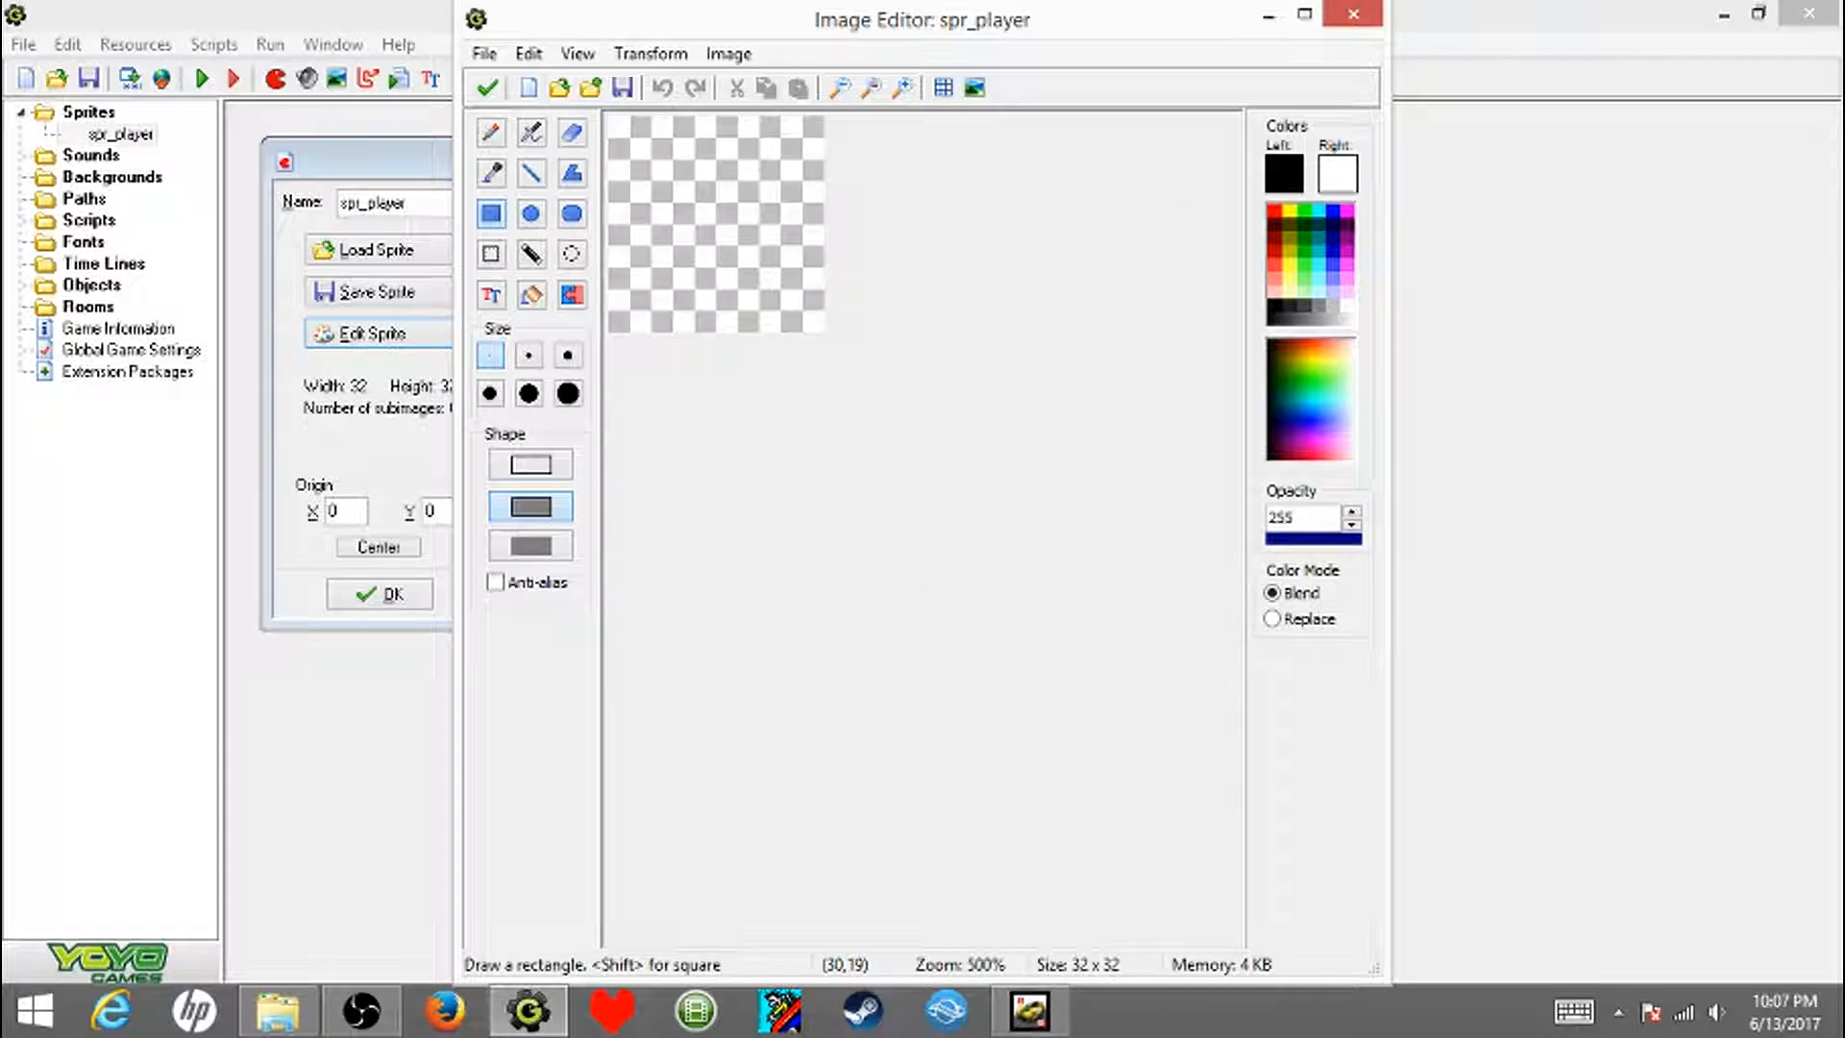
left_click(1337, 174)
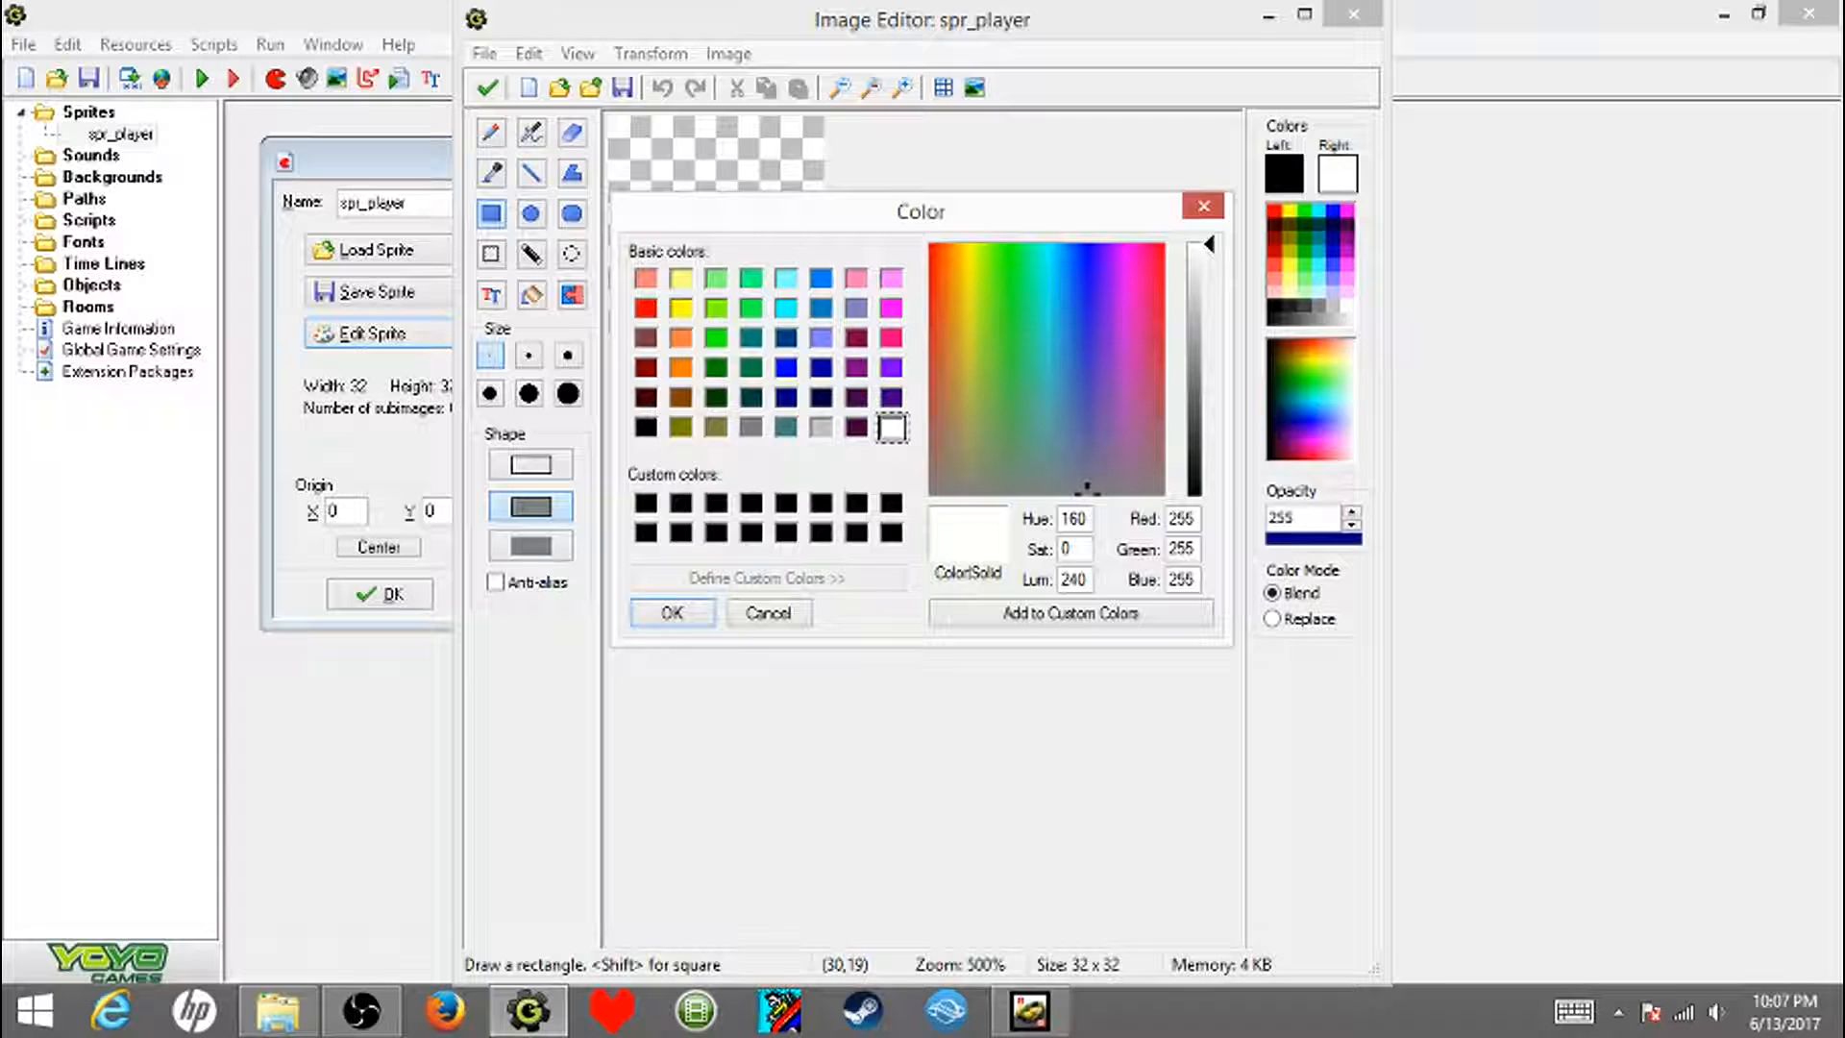
left_click(646, 307)
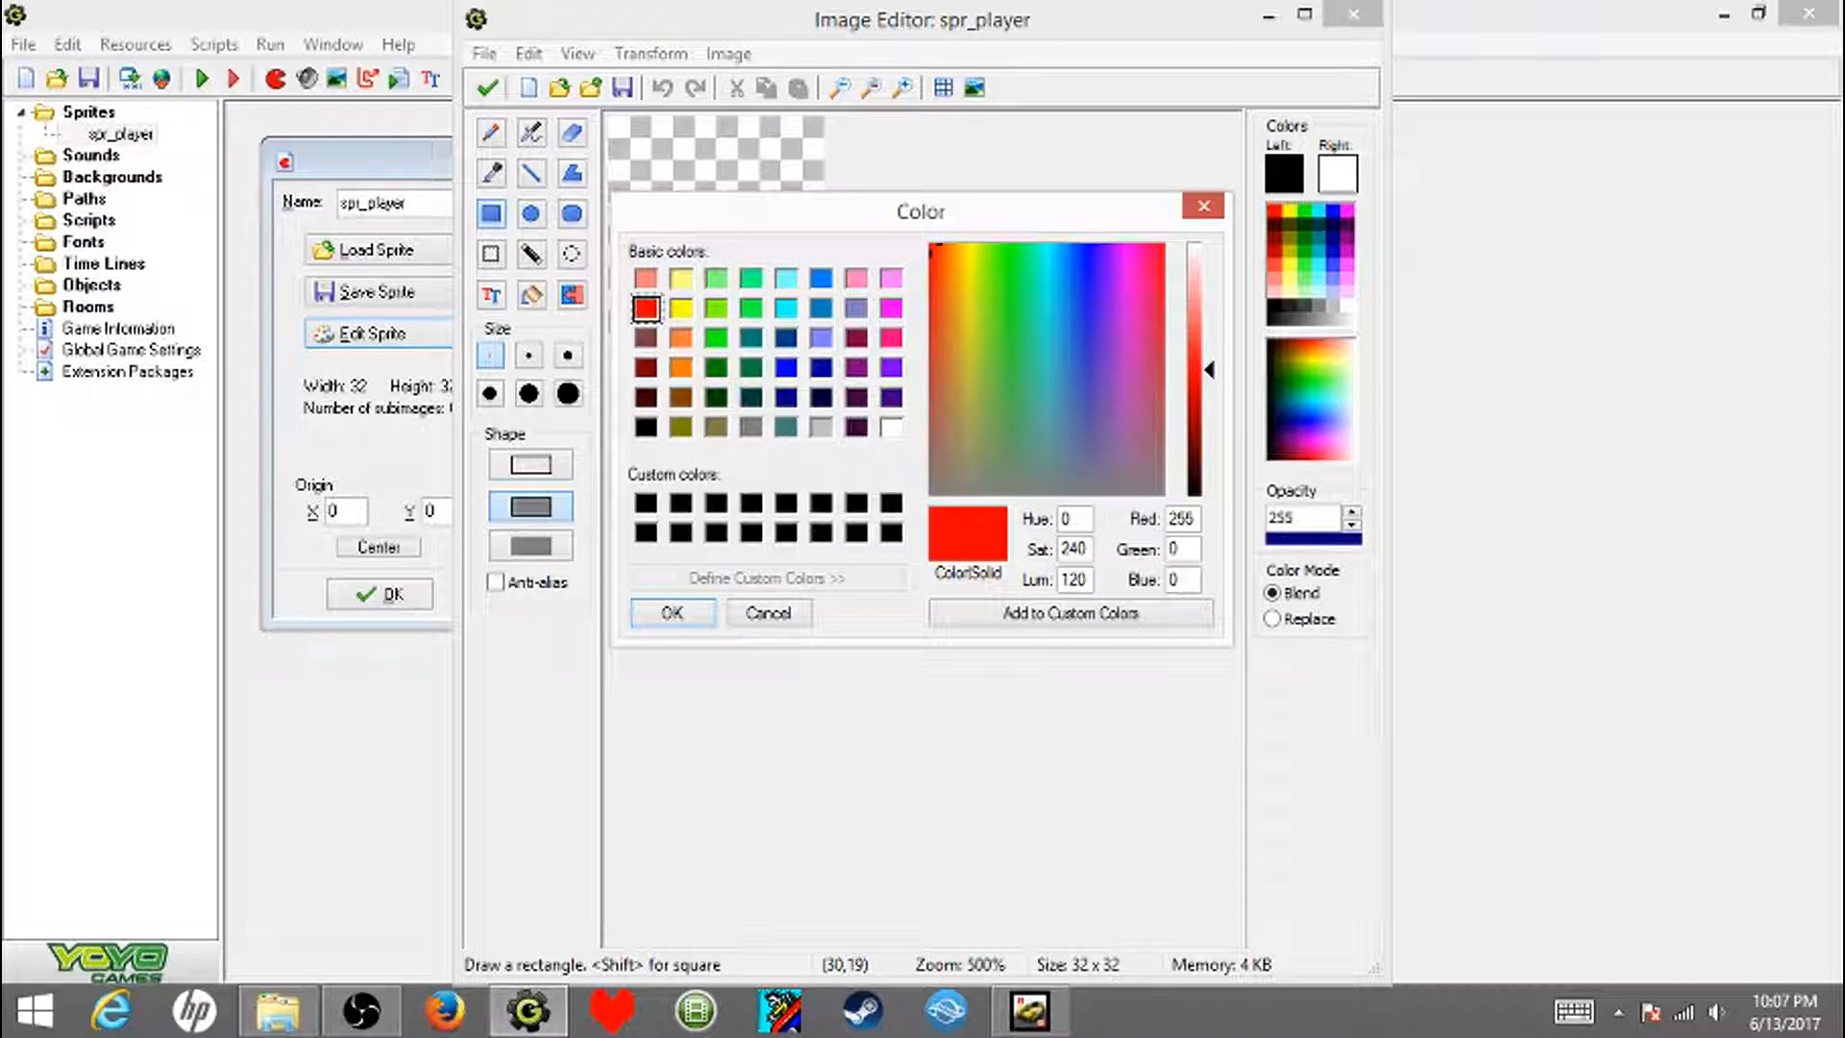
left_click(672, 612)
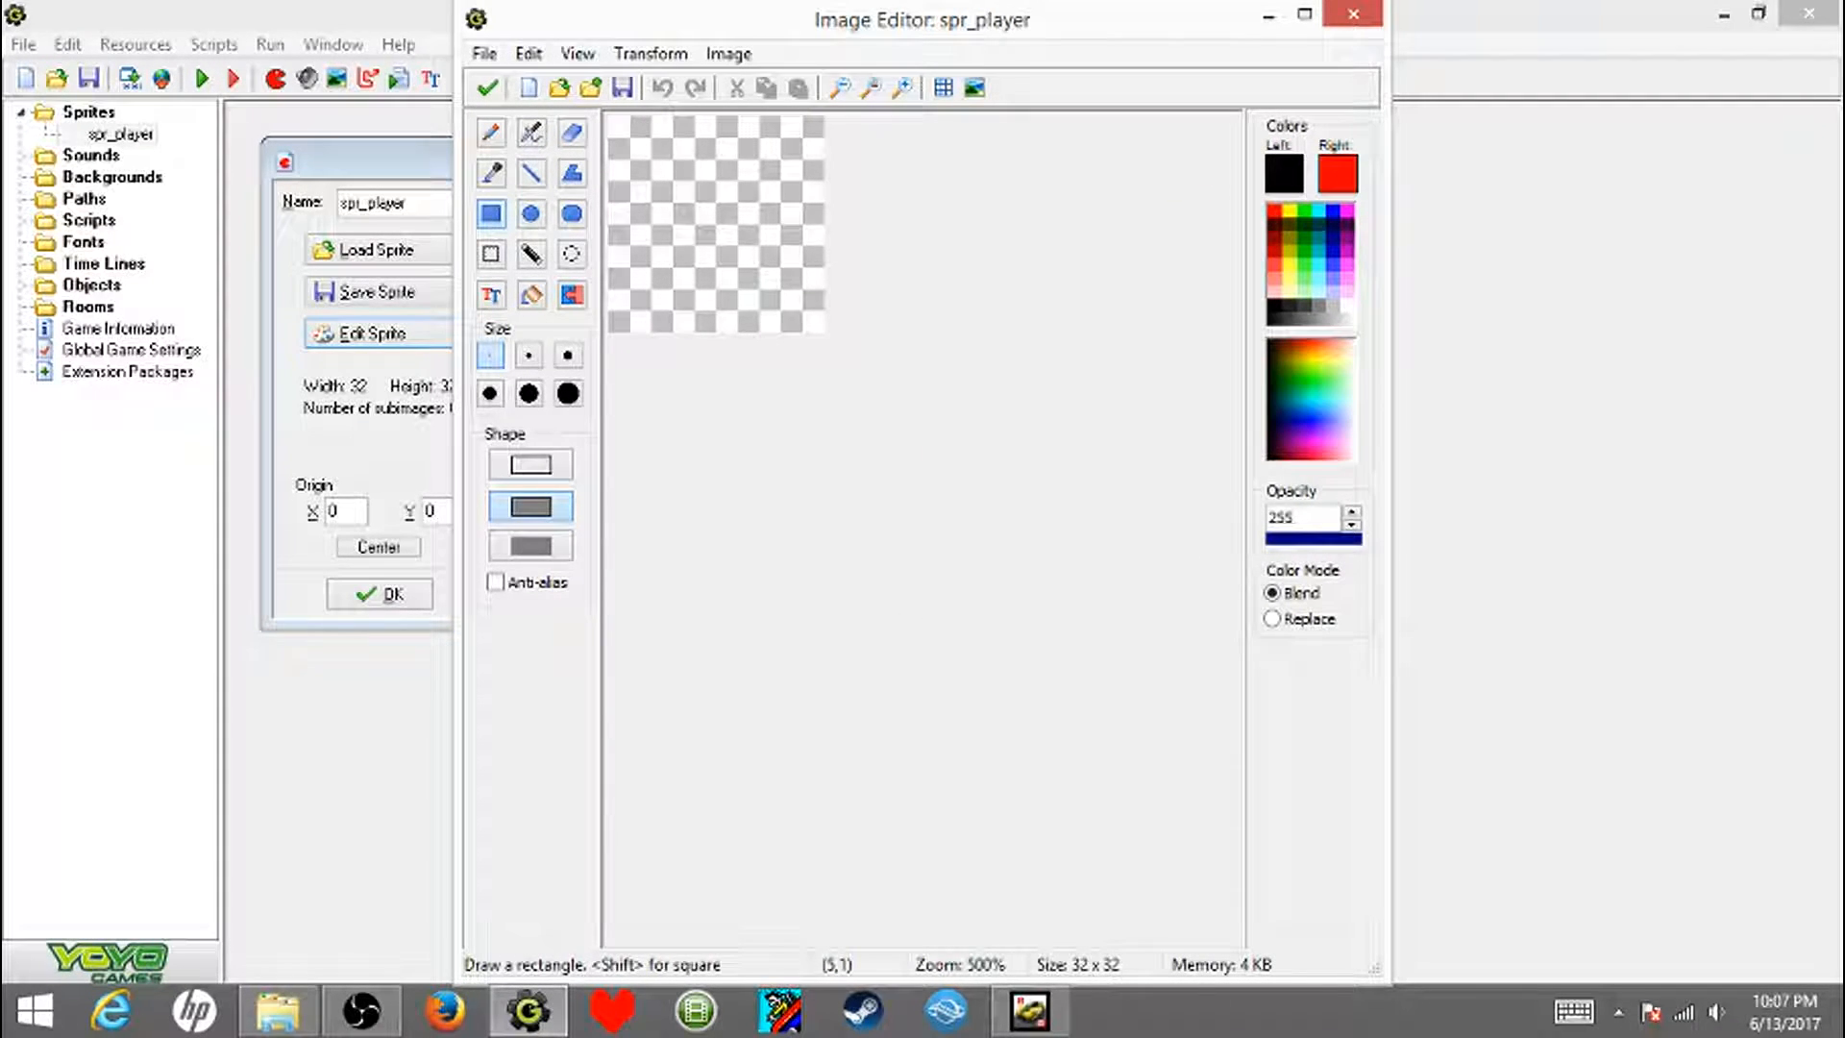
- Show the pixel grid and draw a red square with a black outline over nearly the whole canvas
left_click(943, 87)
scroll(723, 149, "up", 3)
left_click_drag(615, 122, 1013, 534)
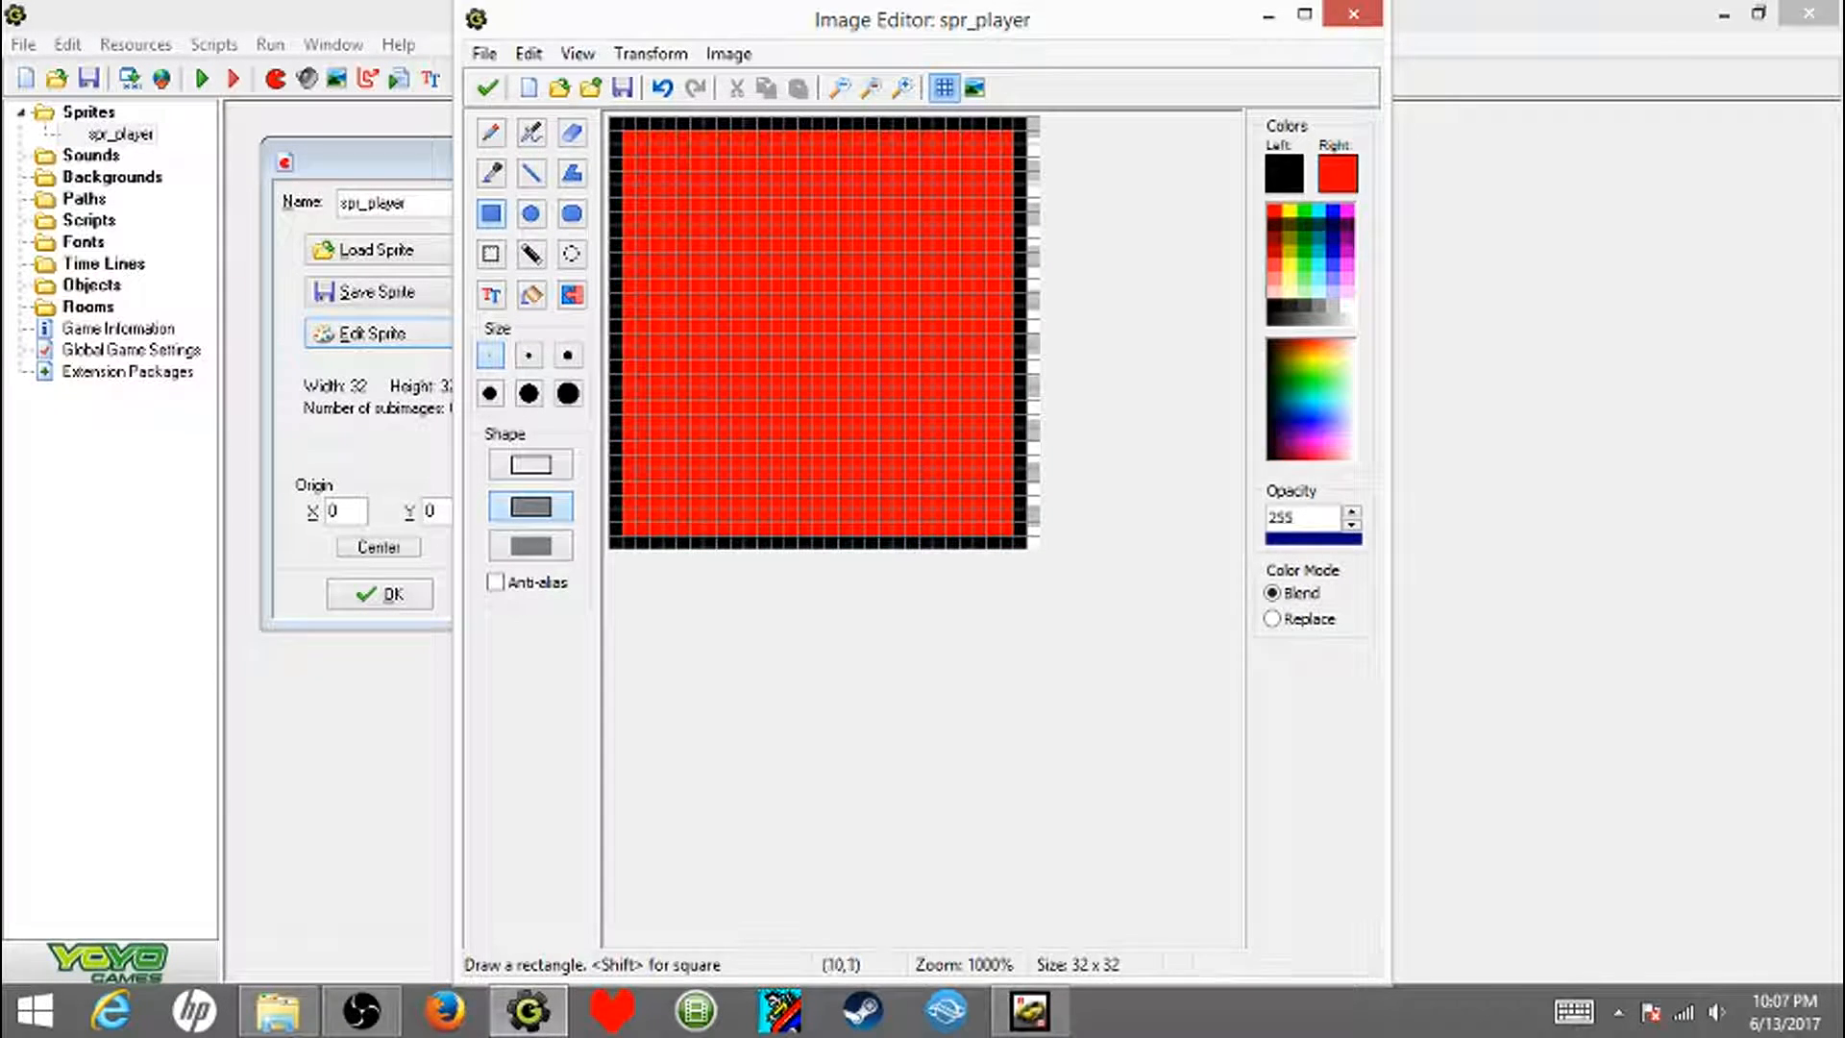
- Thicken the black border around the red square to two pixels on every side, with the pixel grid shown
left_click_drag(642, 137, 1033, 164)
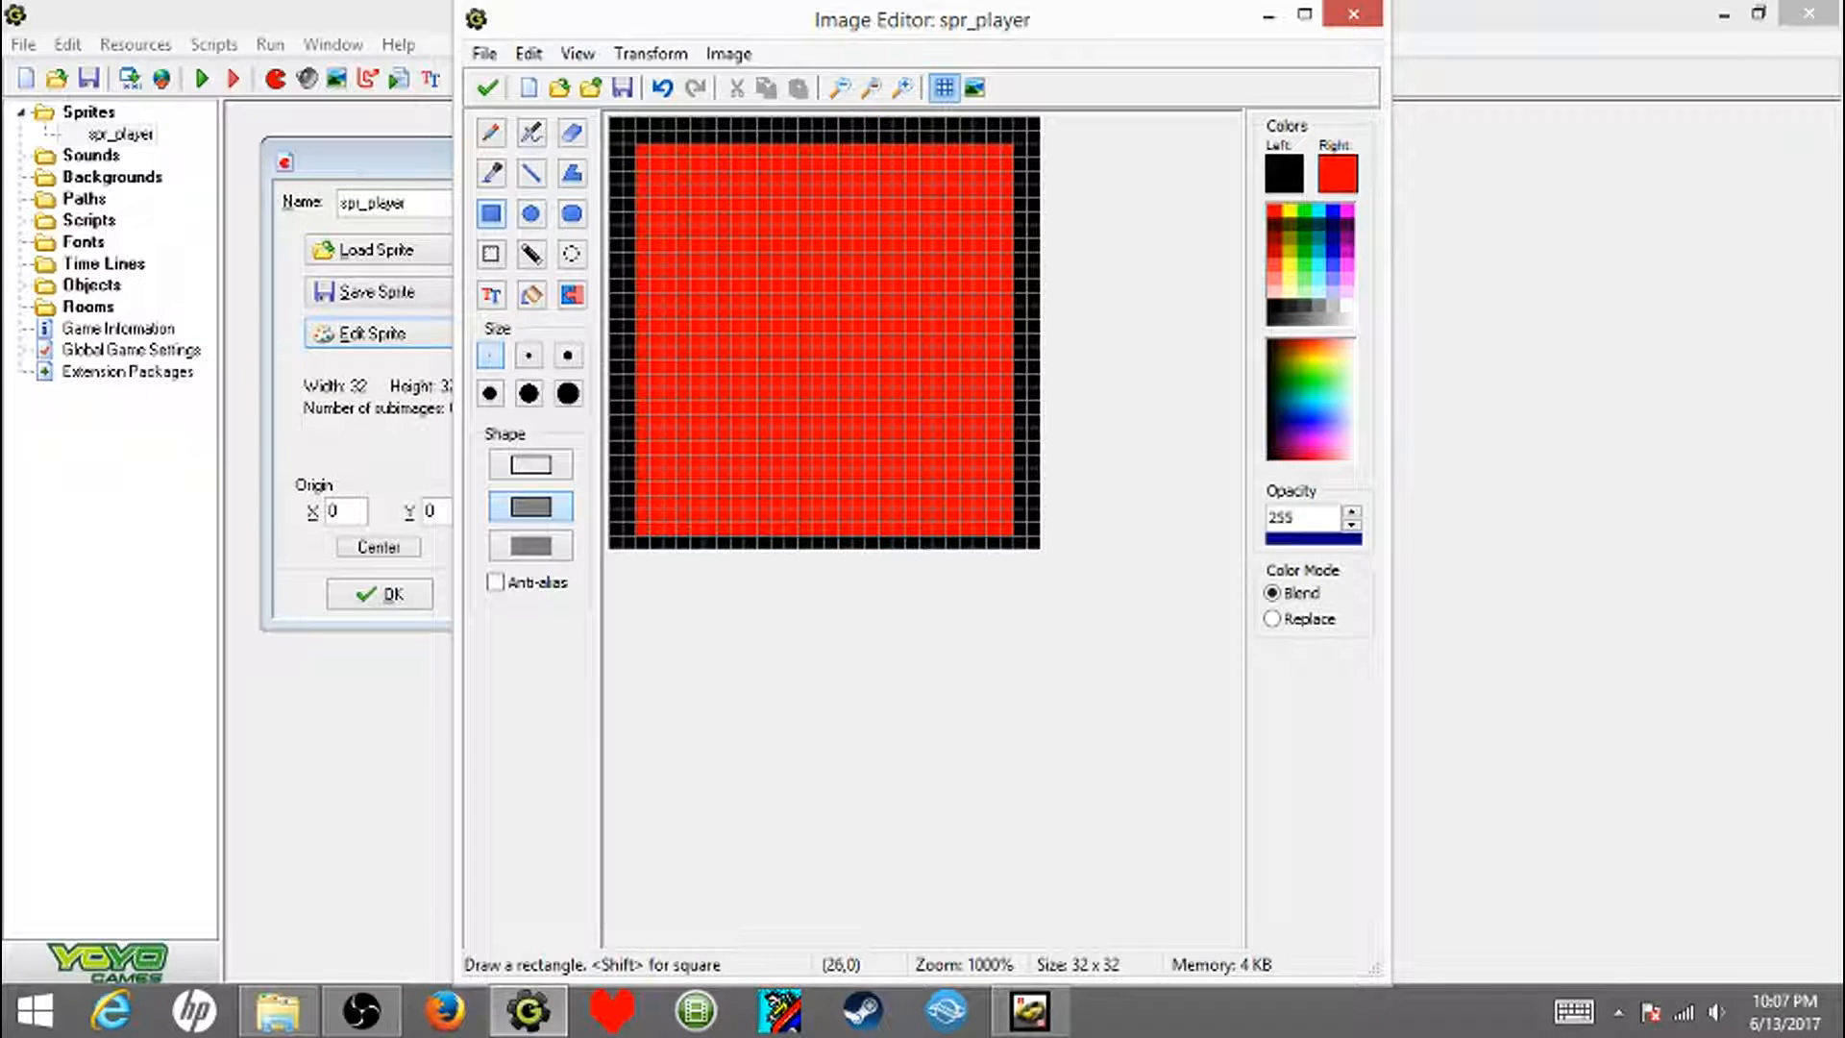
left_click(944, 87)
left_click_drag(642, 528, 1005, 541)
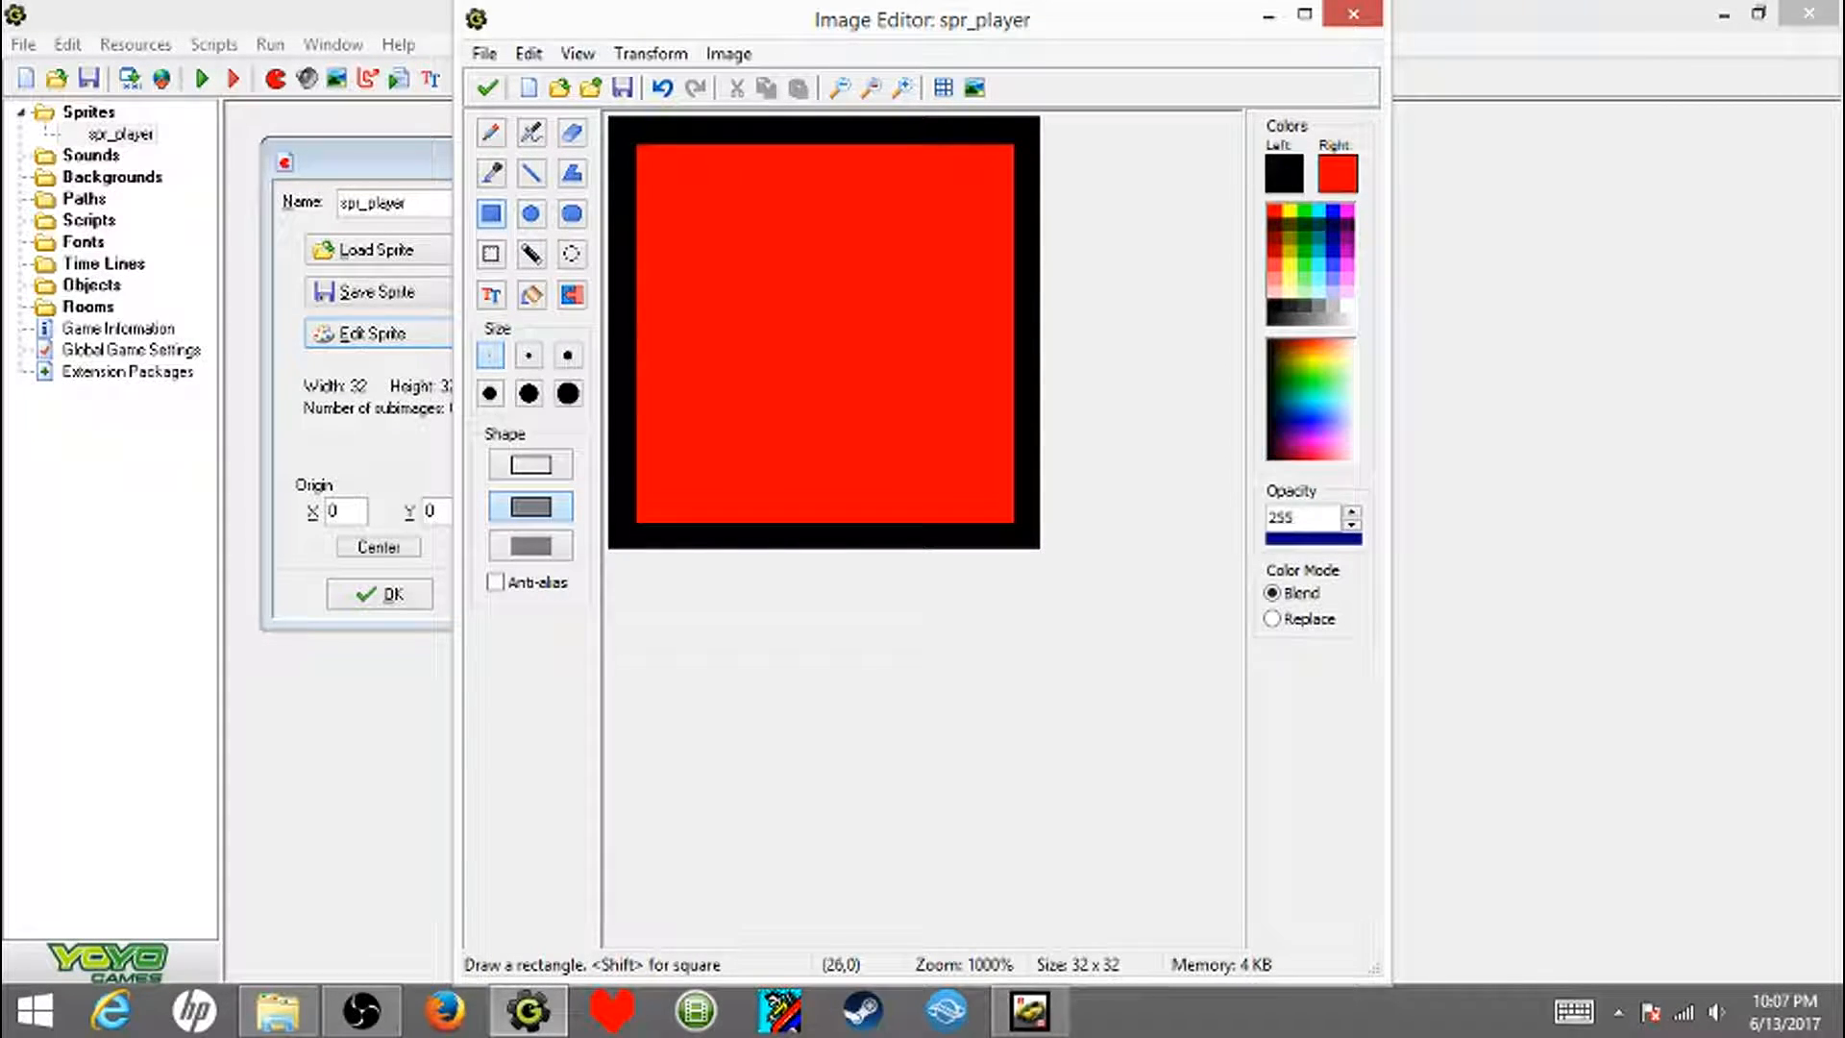
left_click(944, 87)
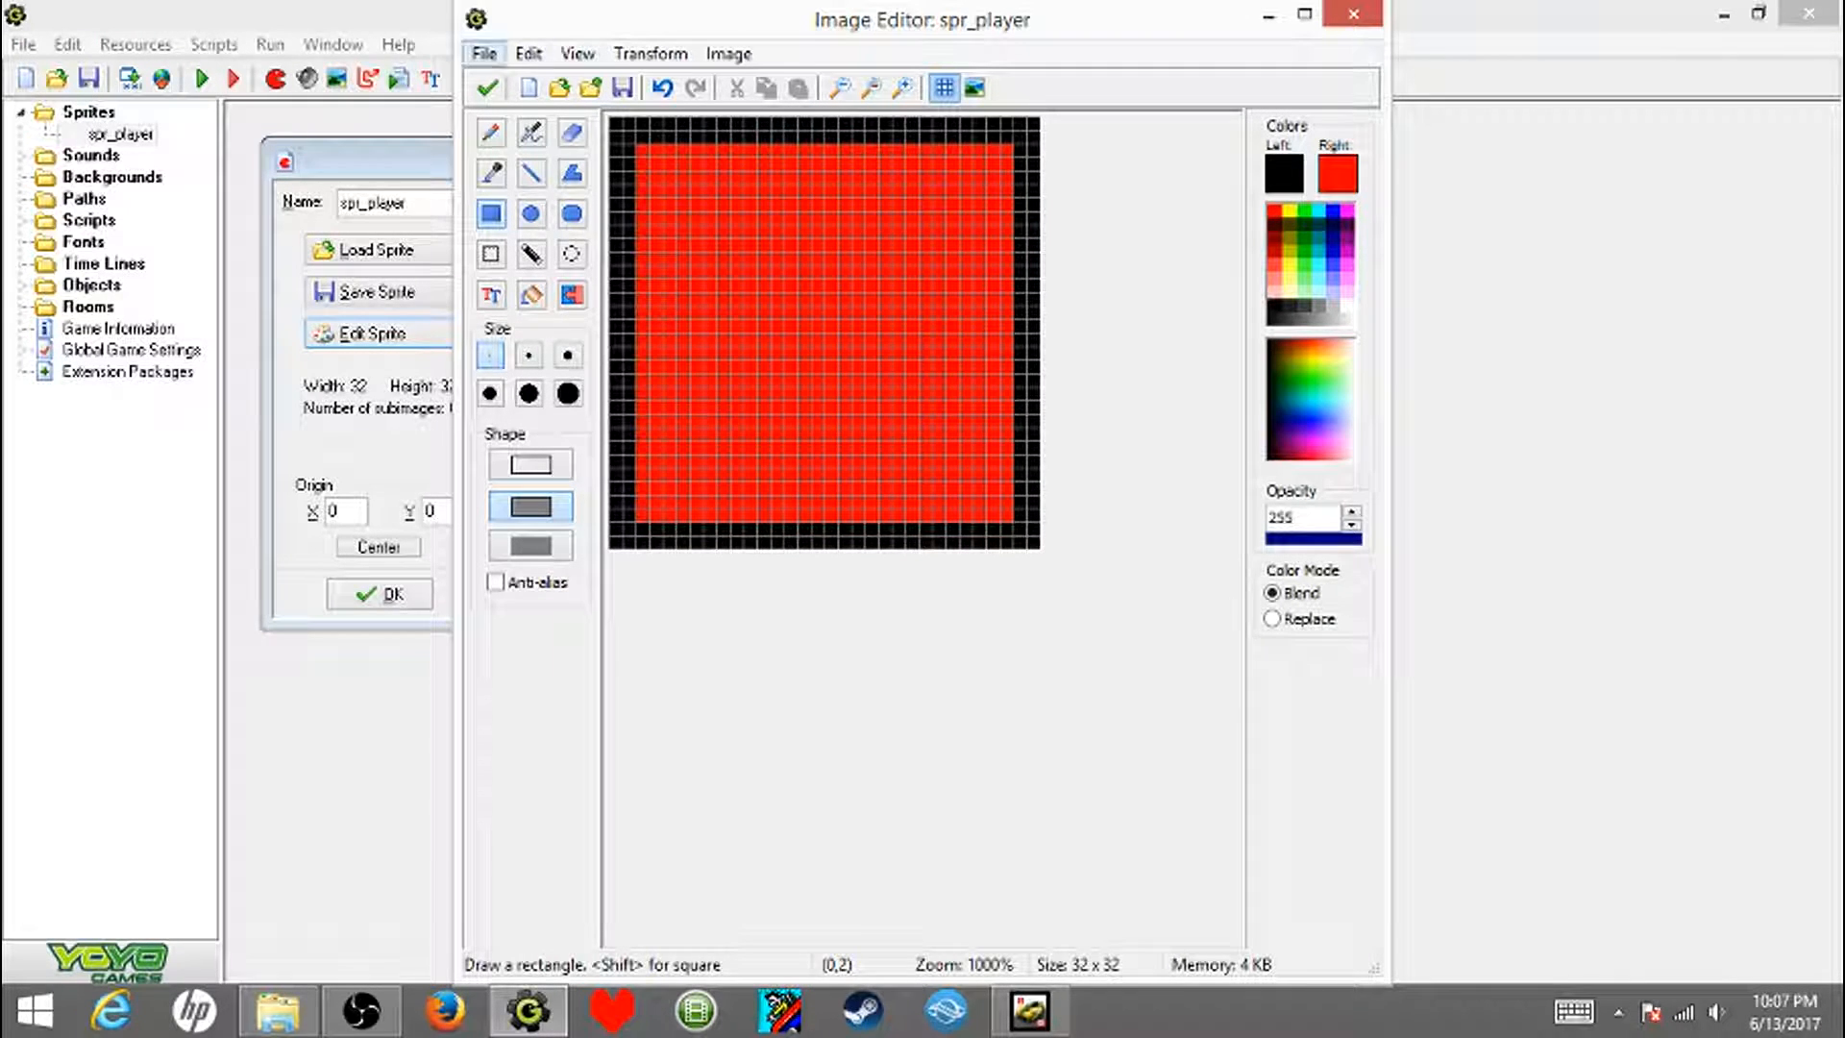
- Accept the drawn red square with the sprite preview shown, and save the spr_player sprite
left_click(487, 88)
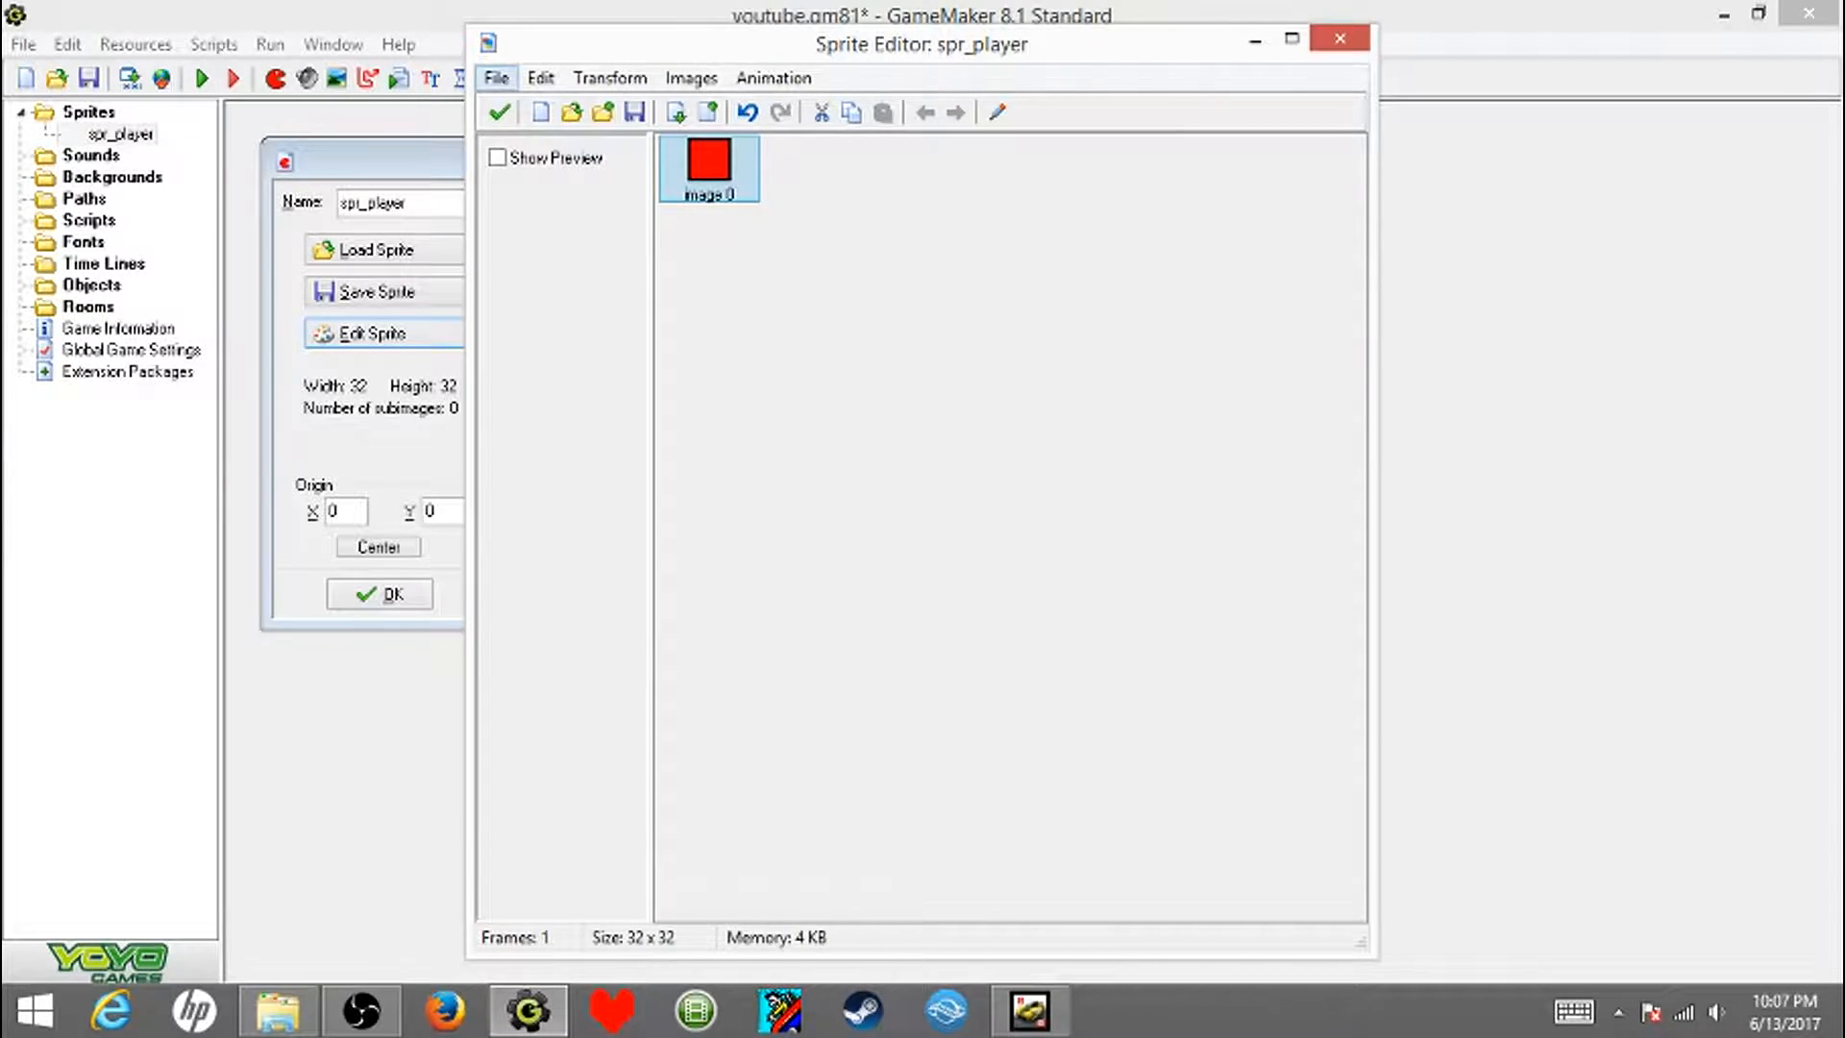
left_click(498, 158)
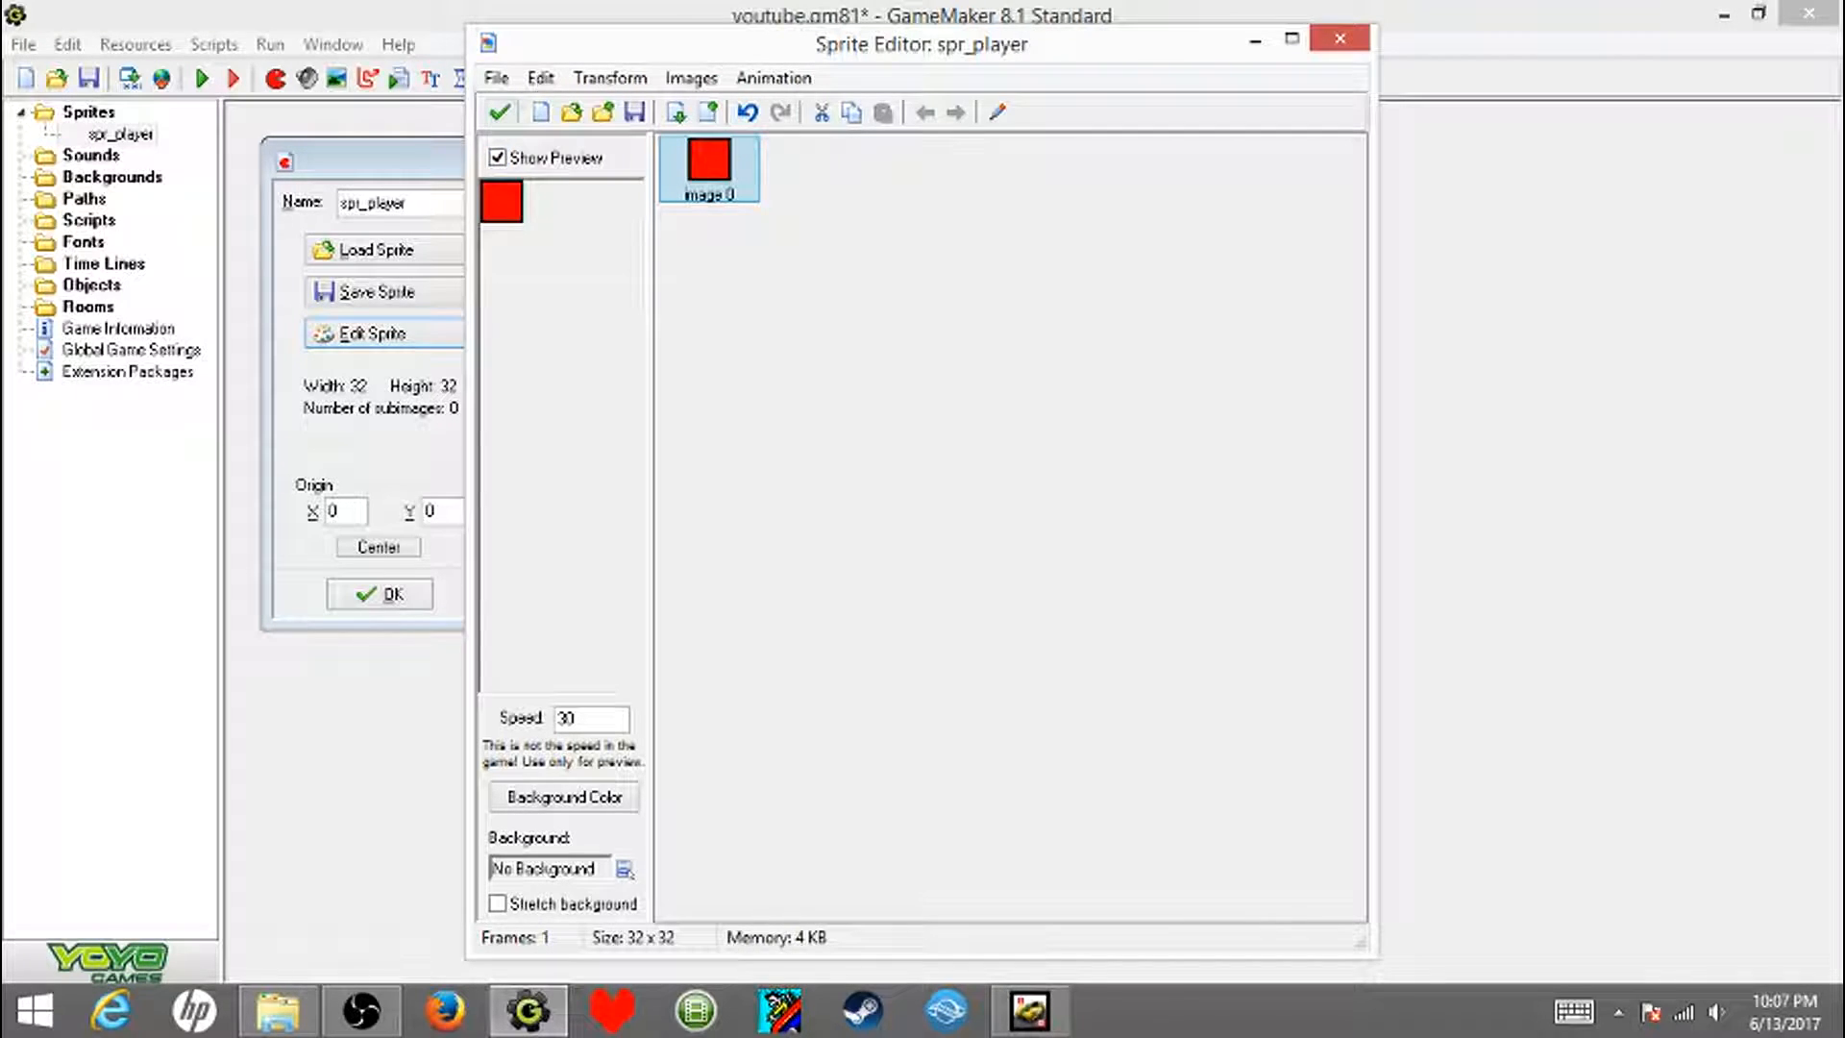
left_click(499, 113)
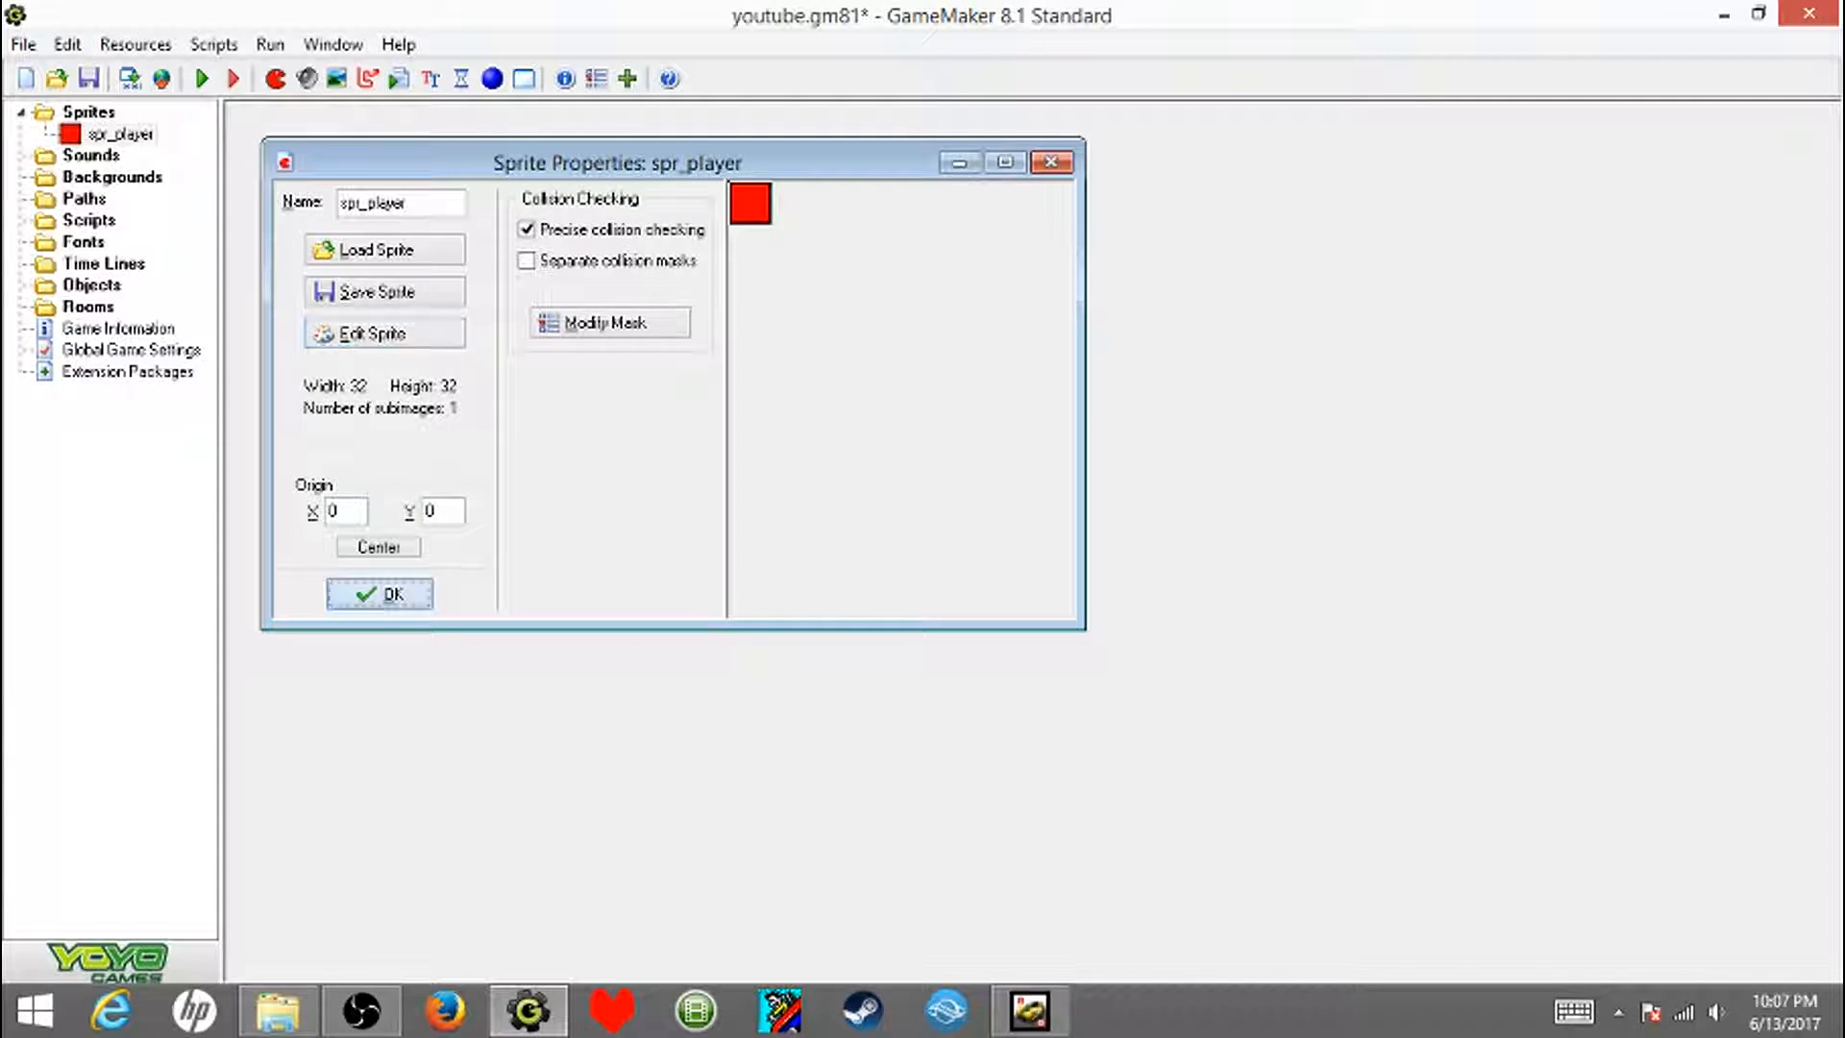
left_click(380, 594)
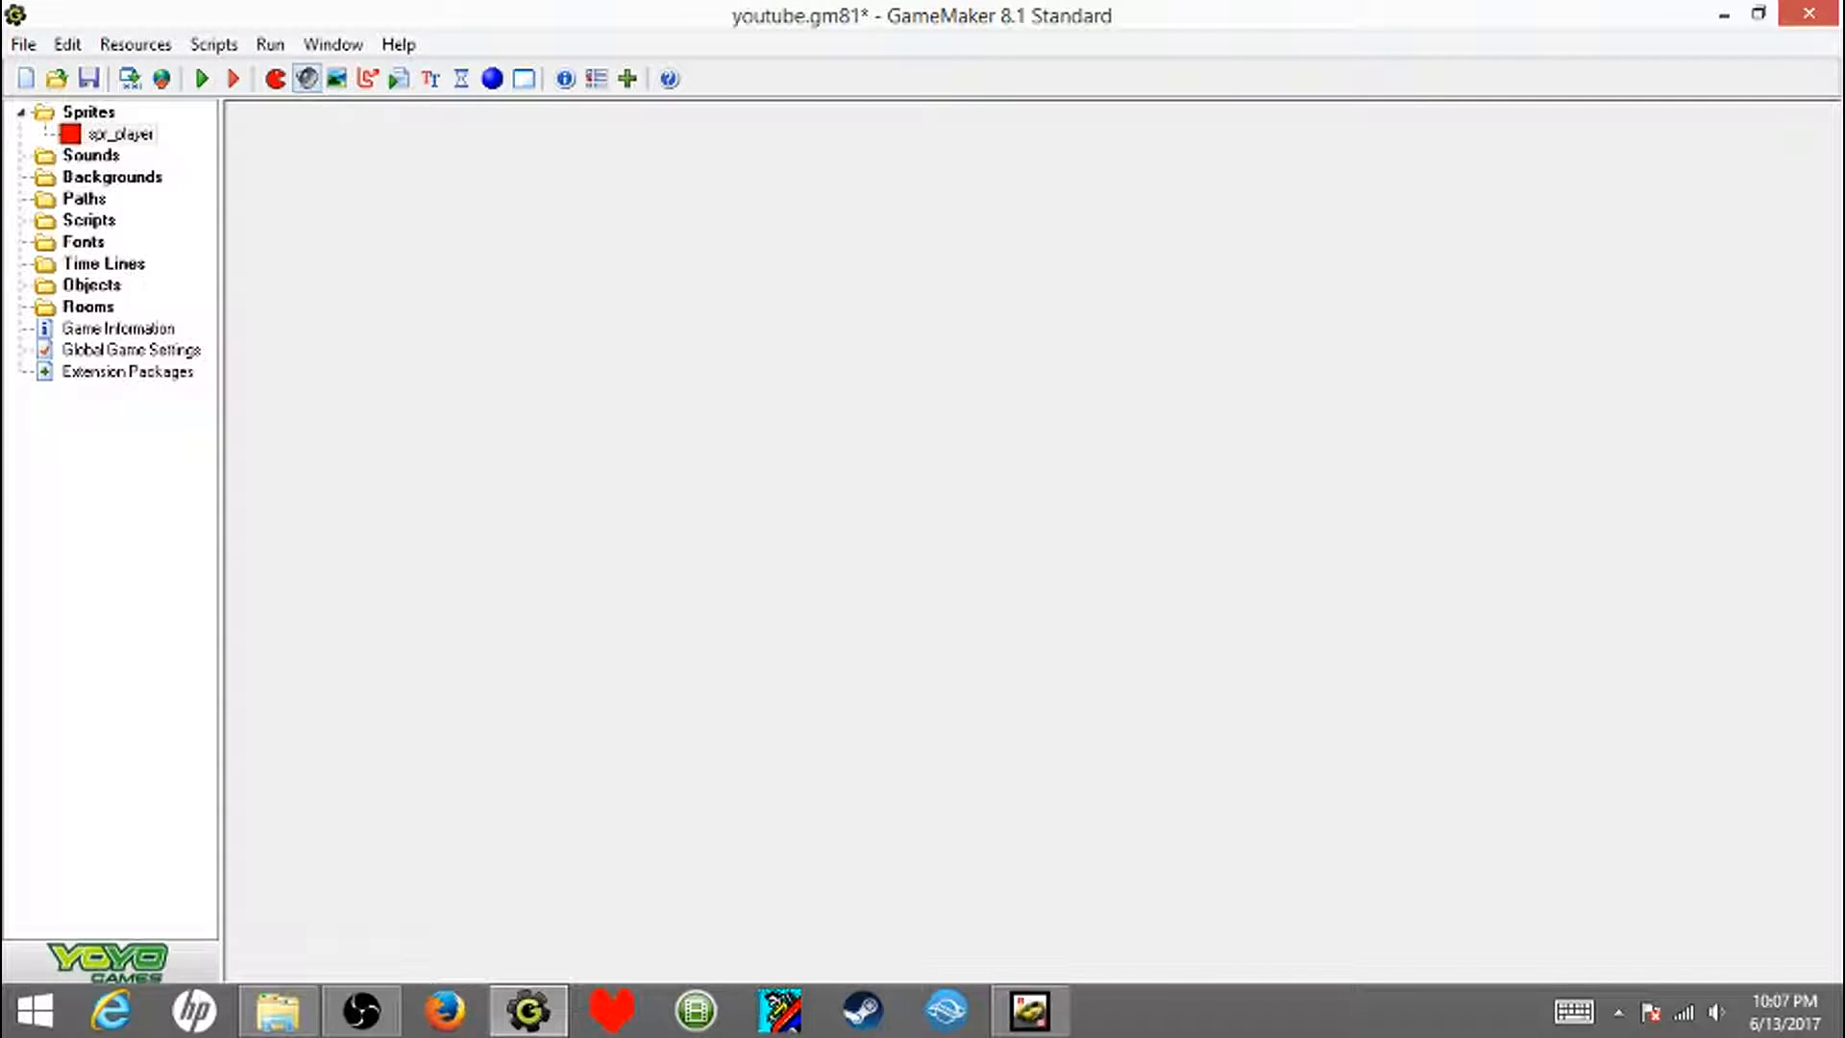
- Create a second sprite named spr_solid and open it for editing
left_click(307, 78)
type("spr_")
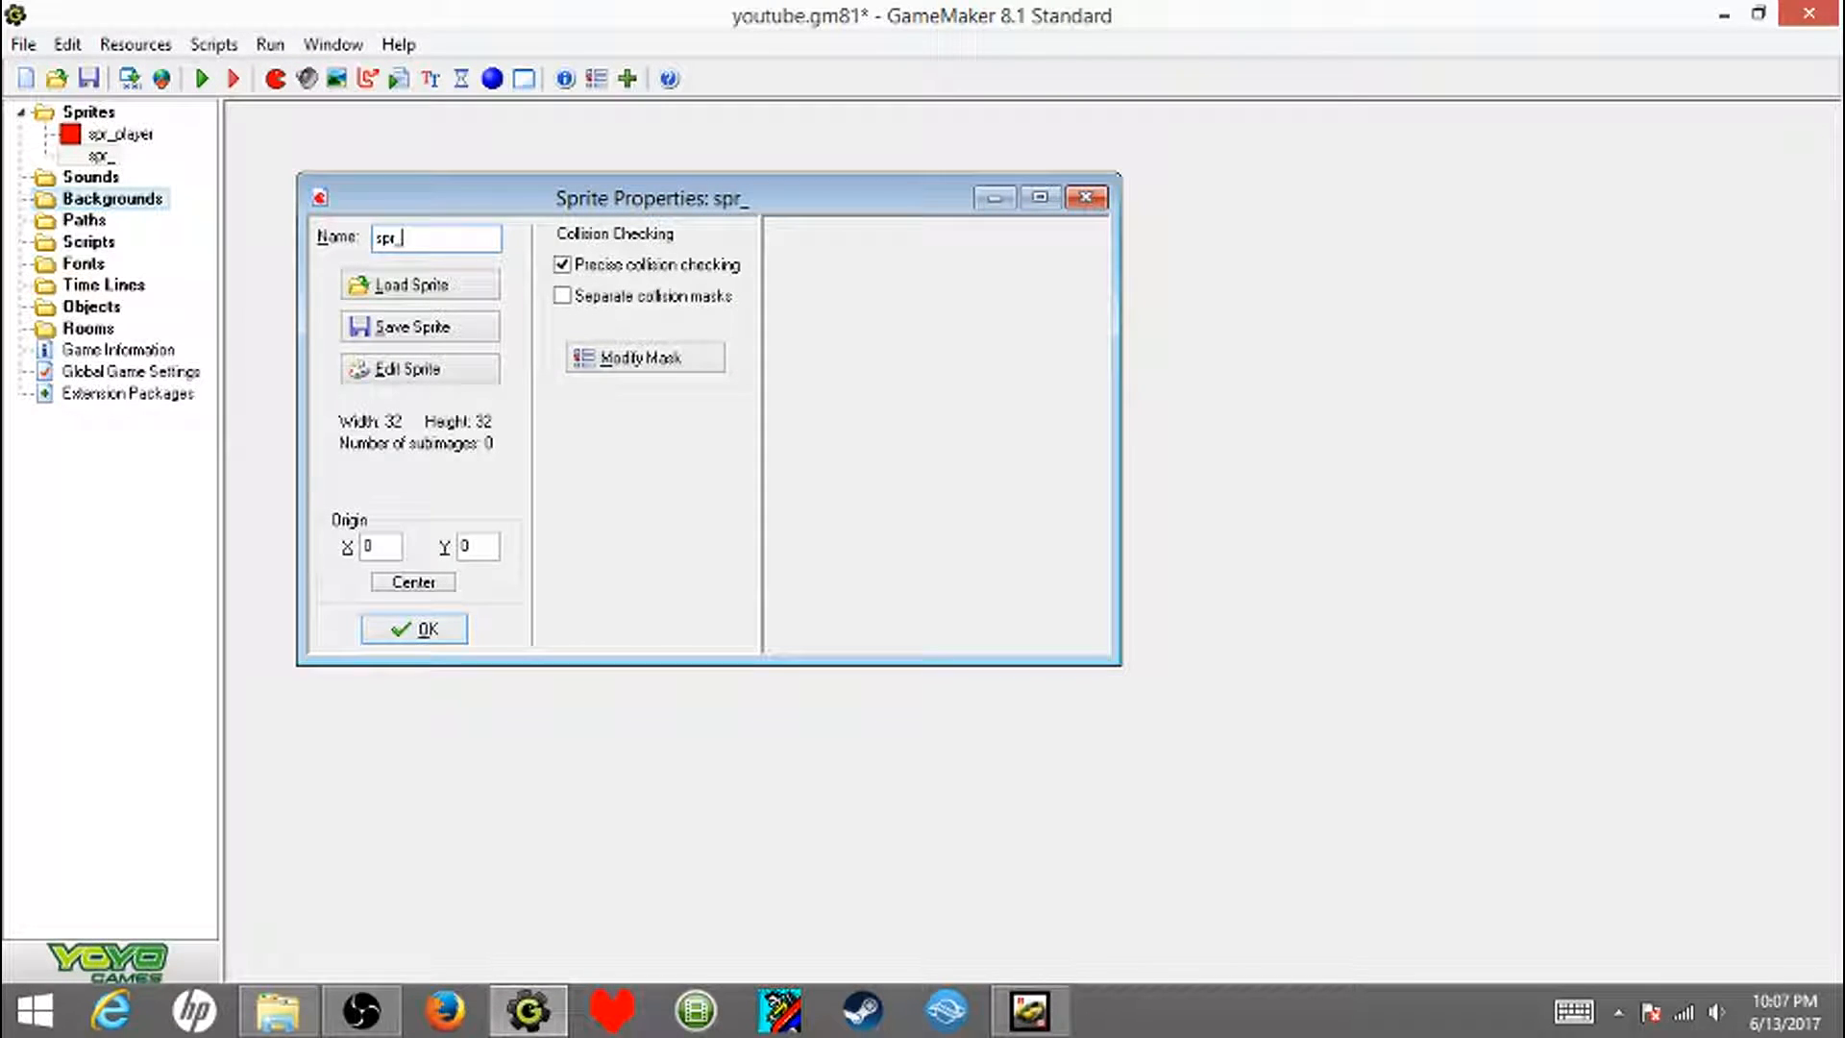
type("solid")
left_click(420, 369)
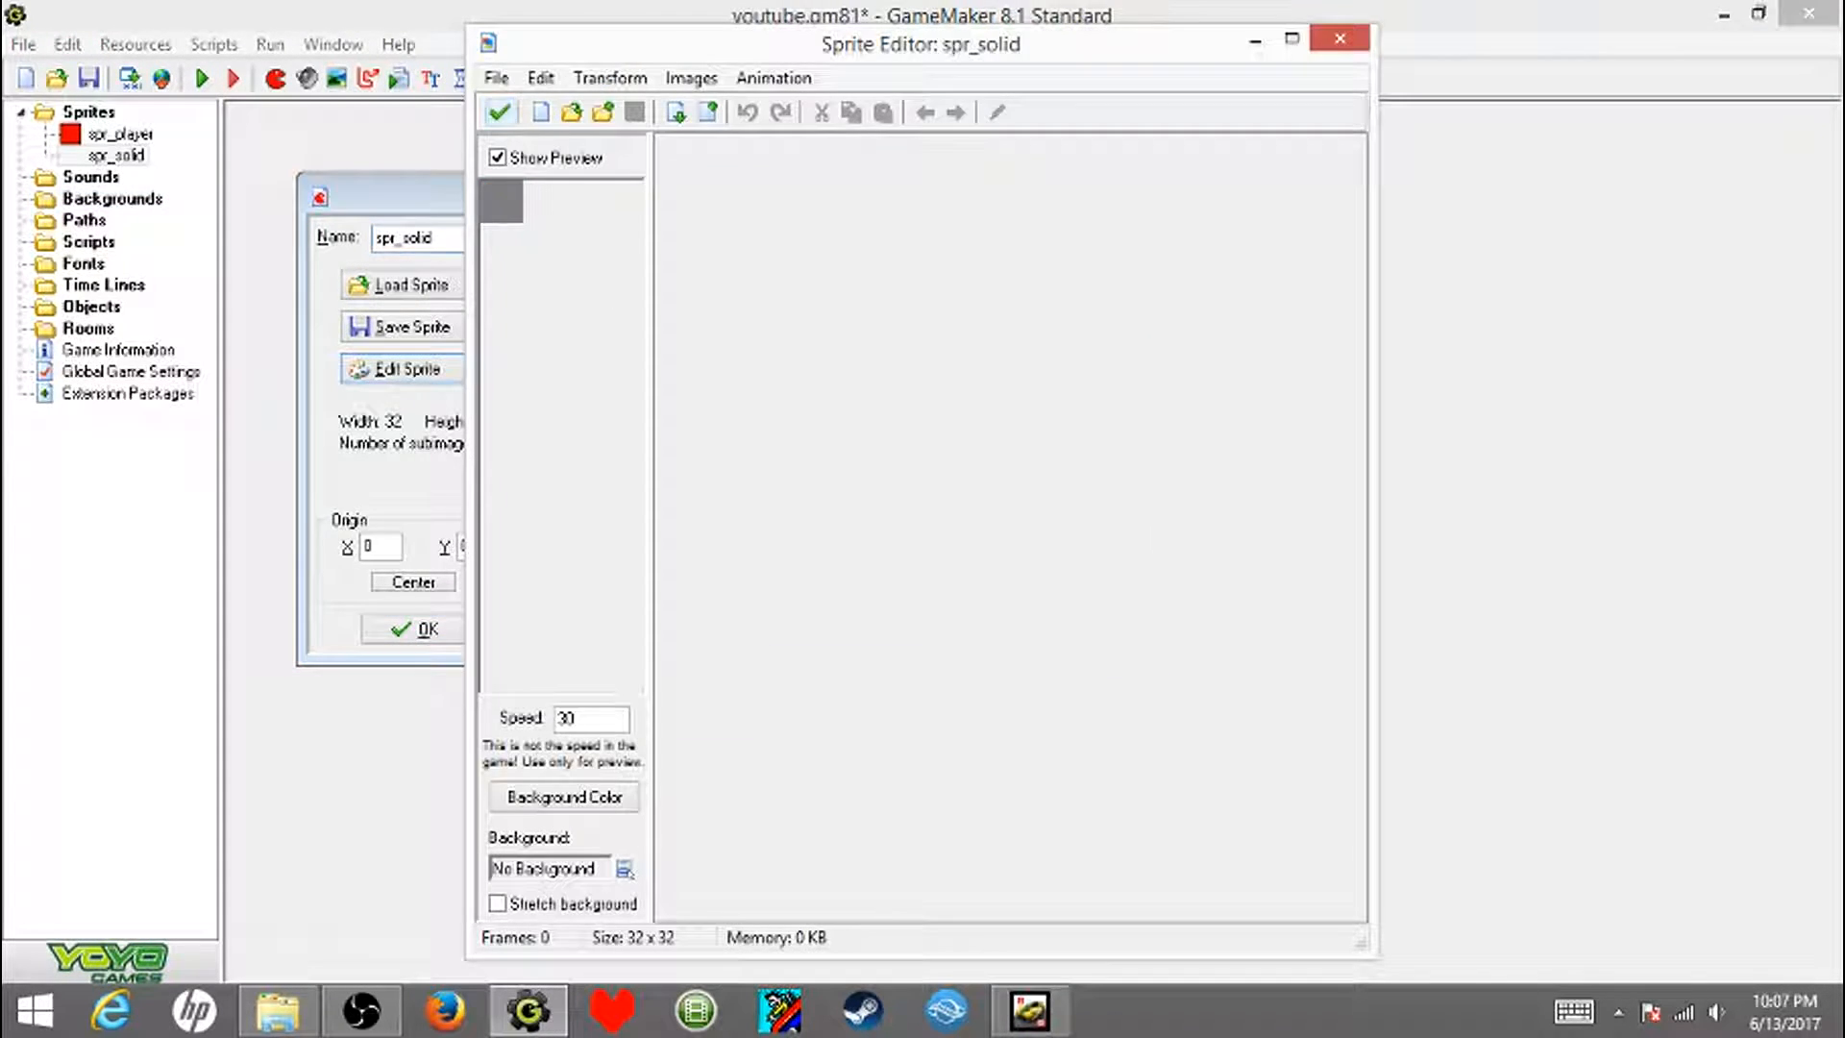
- Add a blank 32 x 32 image to the spr_solid sprite and open it in the Image Editor
left_click(496, 77)
left_click(312, 111)
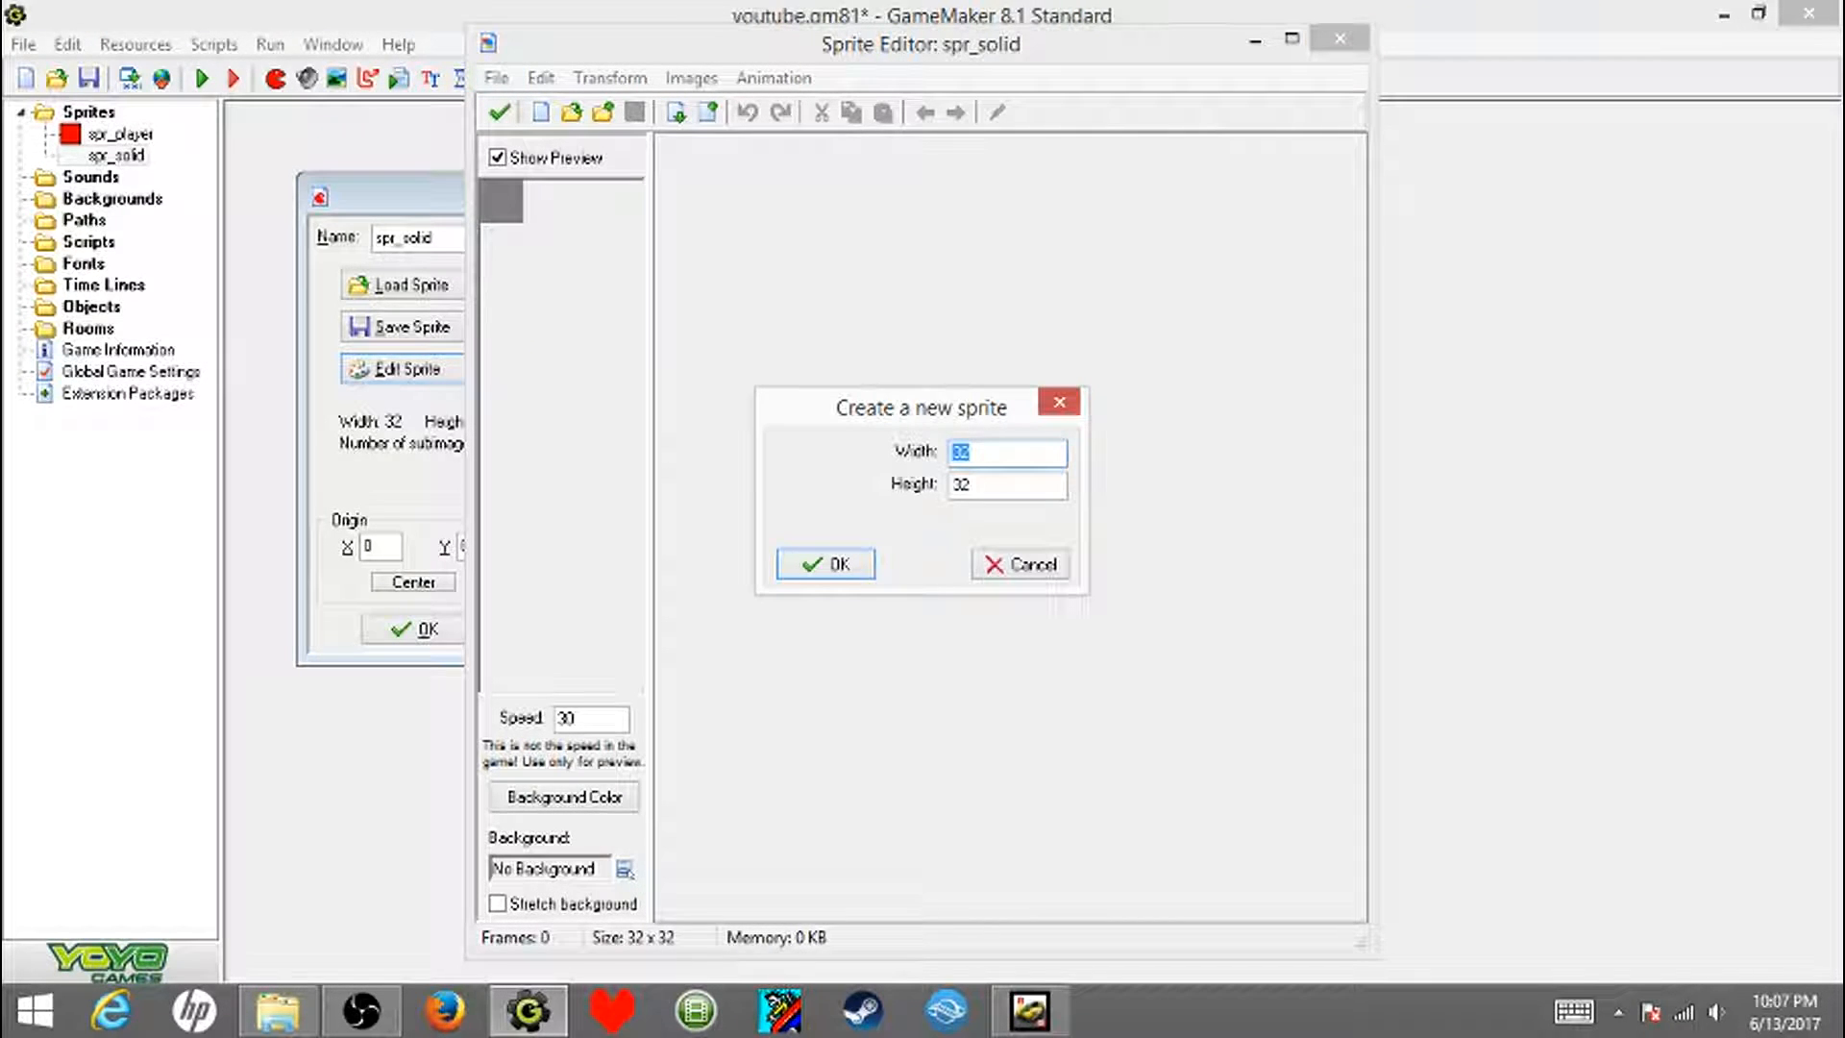
left_click(826, 564)
double_click(699, 169)
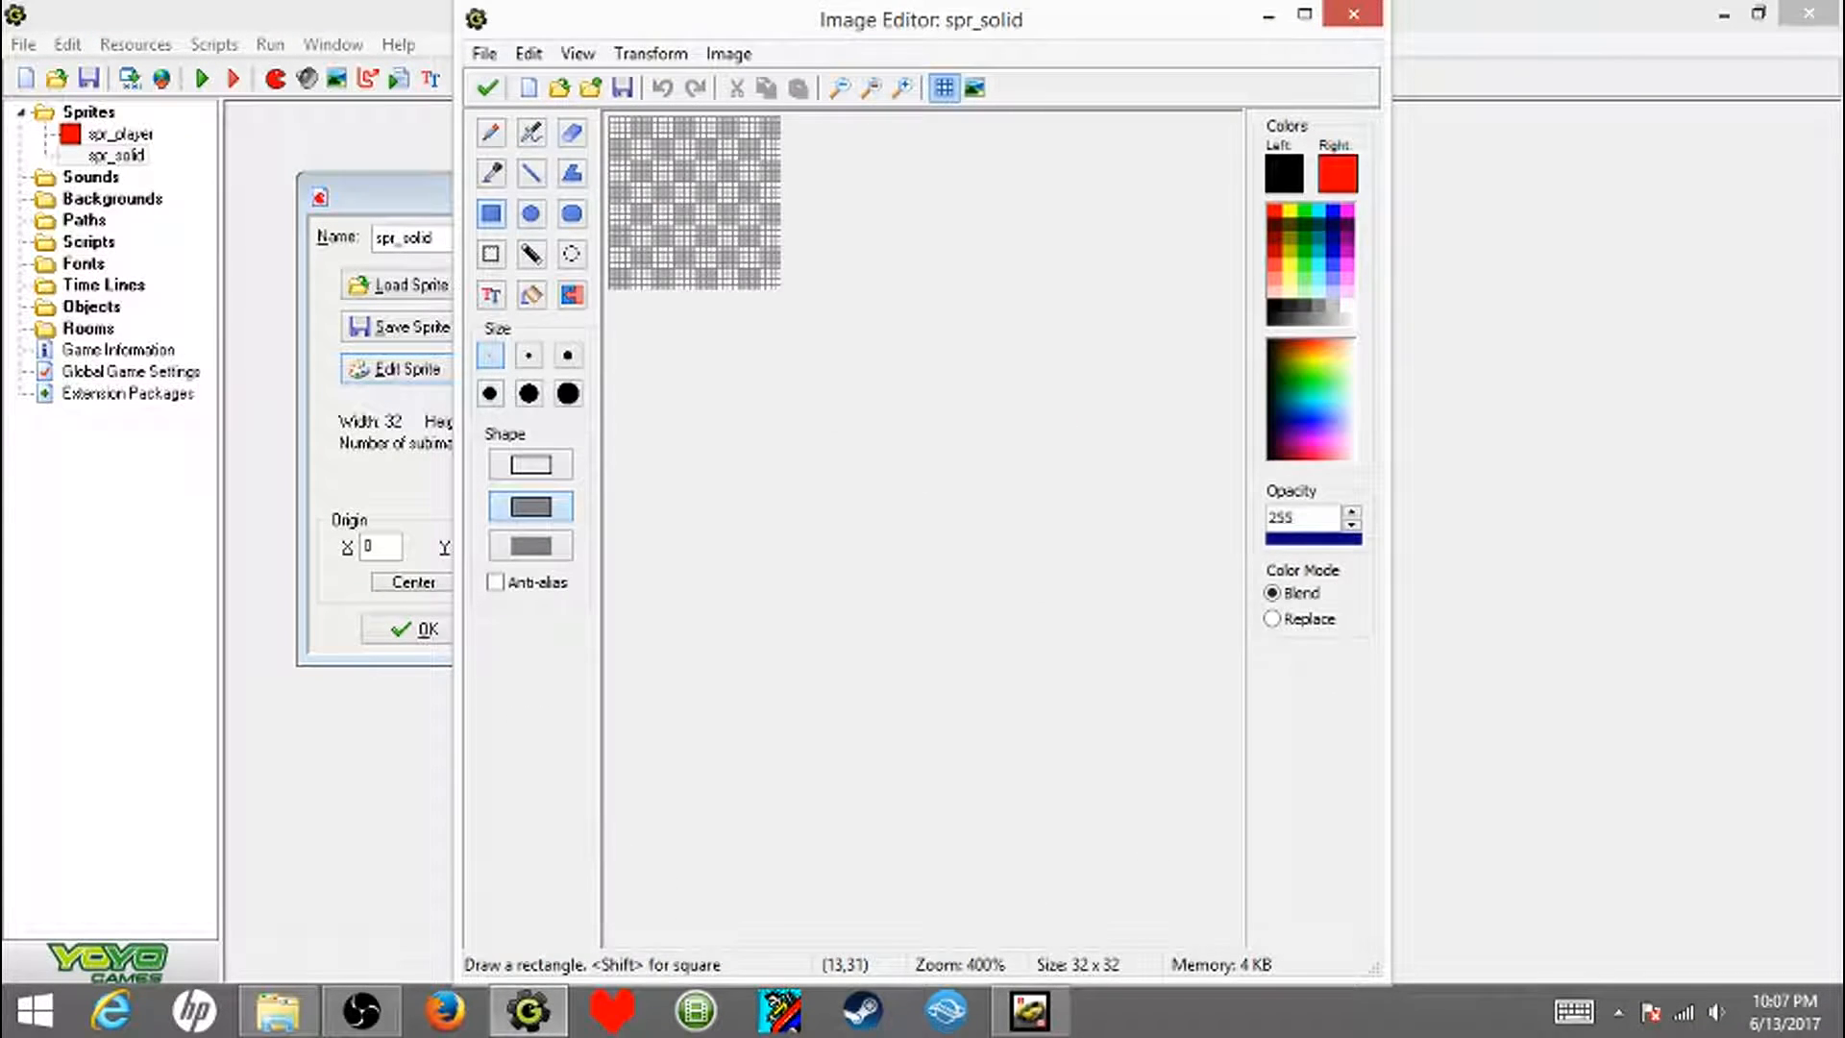
- Load the spriteSheet image from the GameSprites folder into the Image Editor with its background removed
left_click(484, 53)
left_click(288, 111)
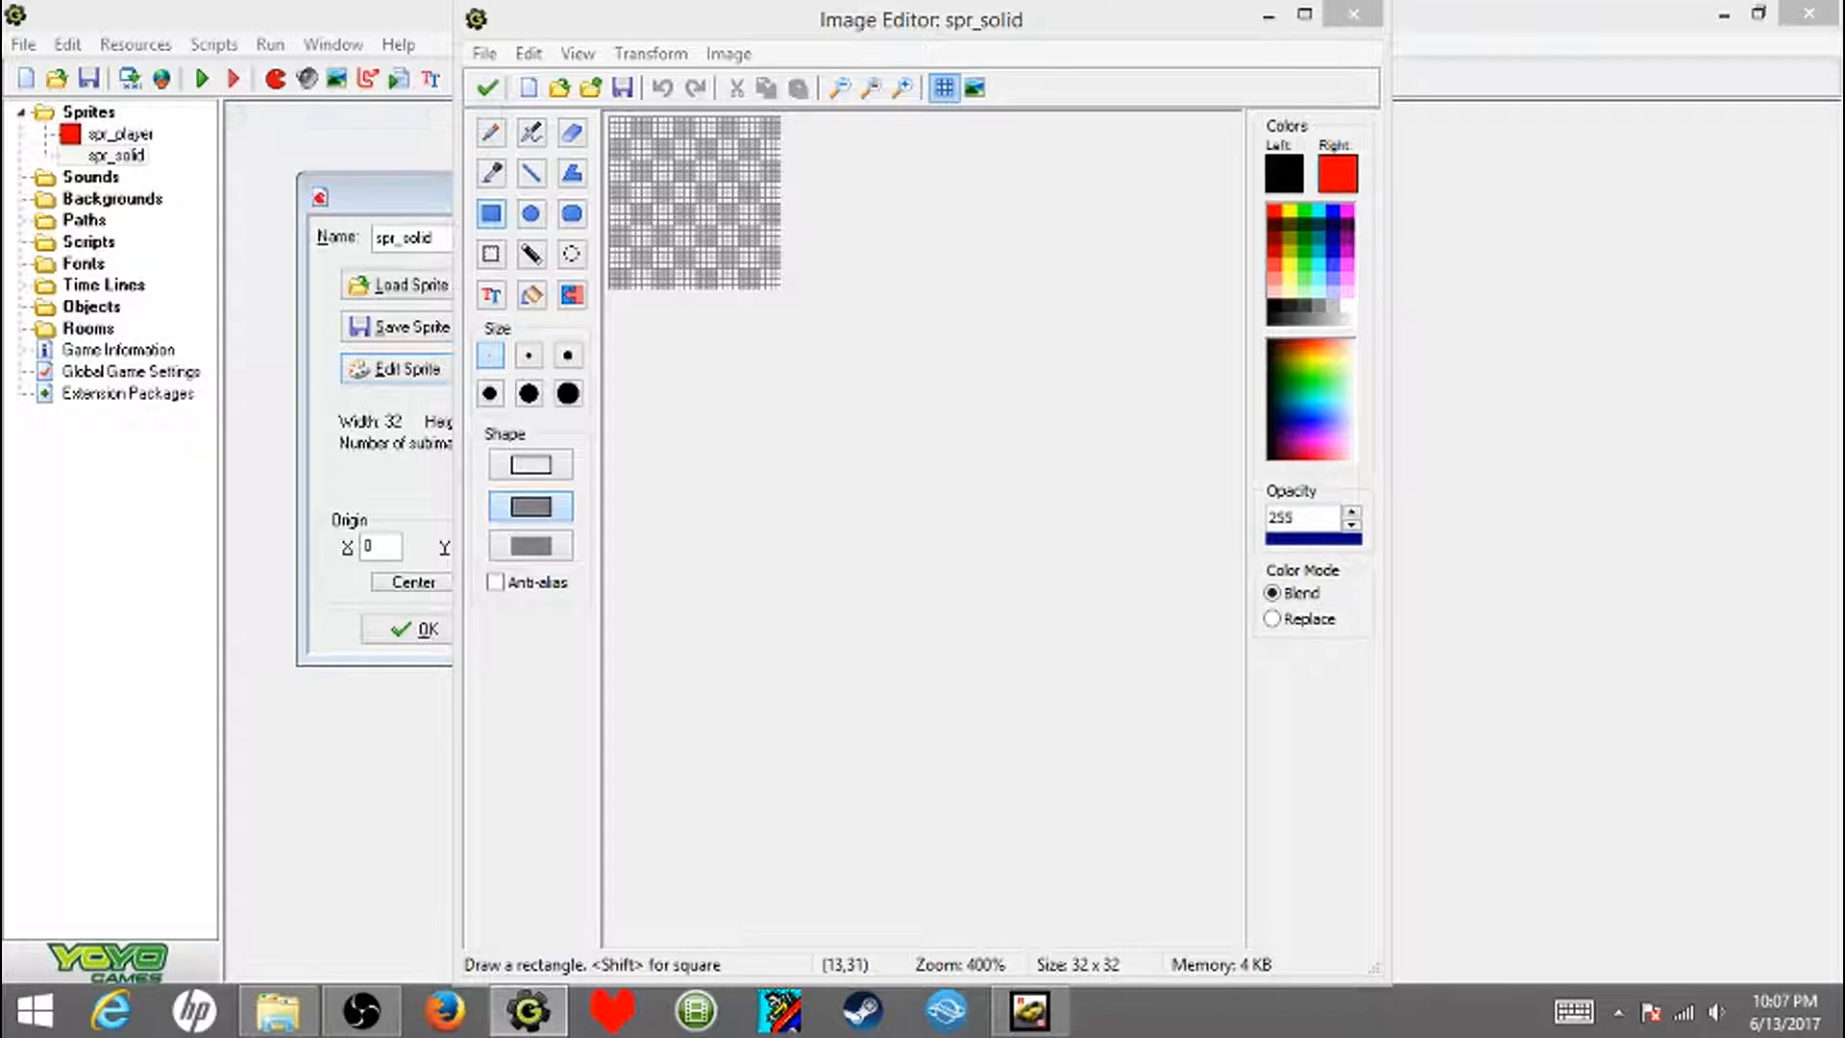
left_click(1004, 546)
scroll(865, 538, "down", 4)
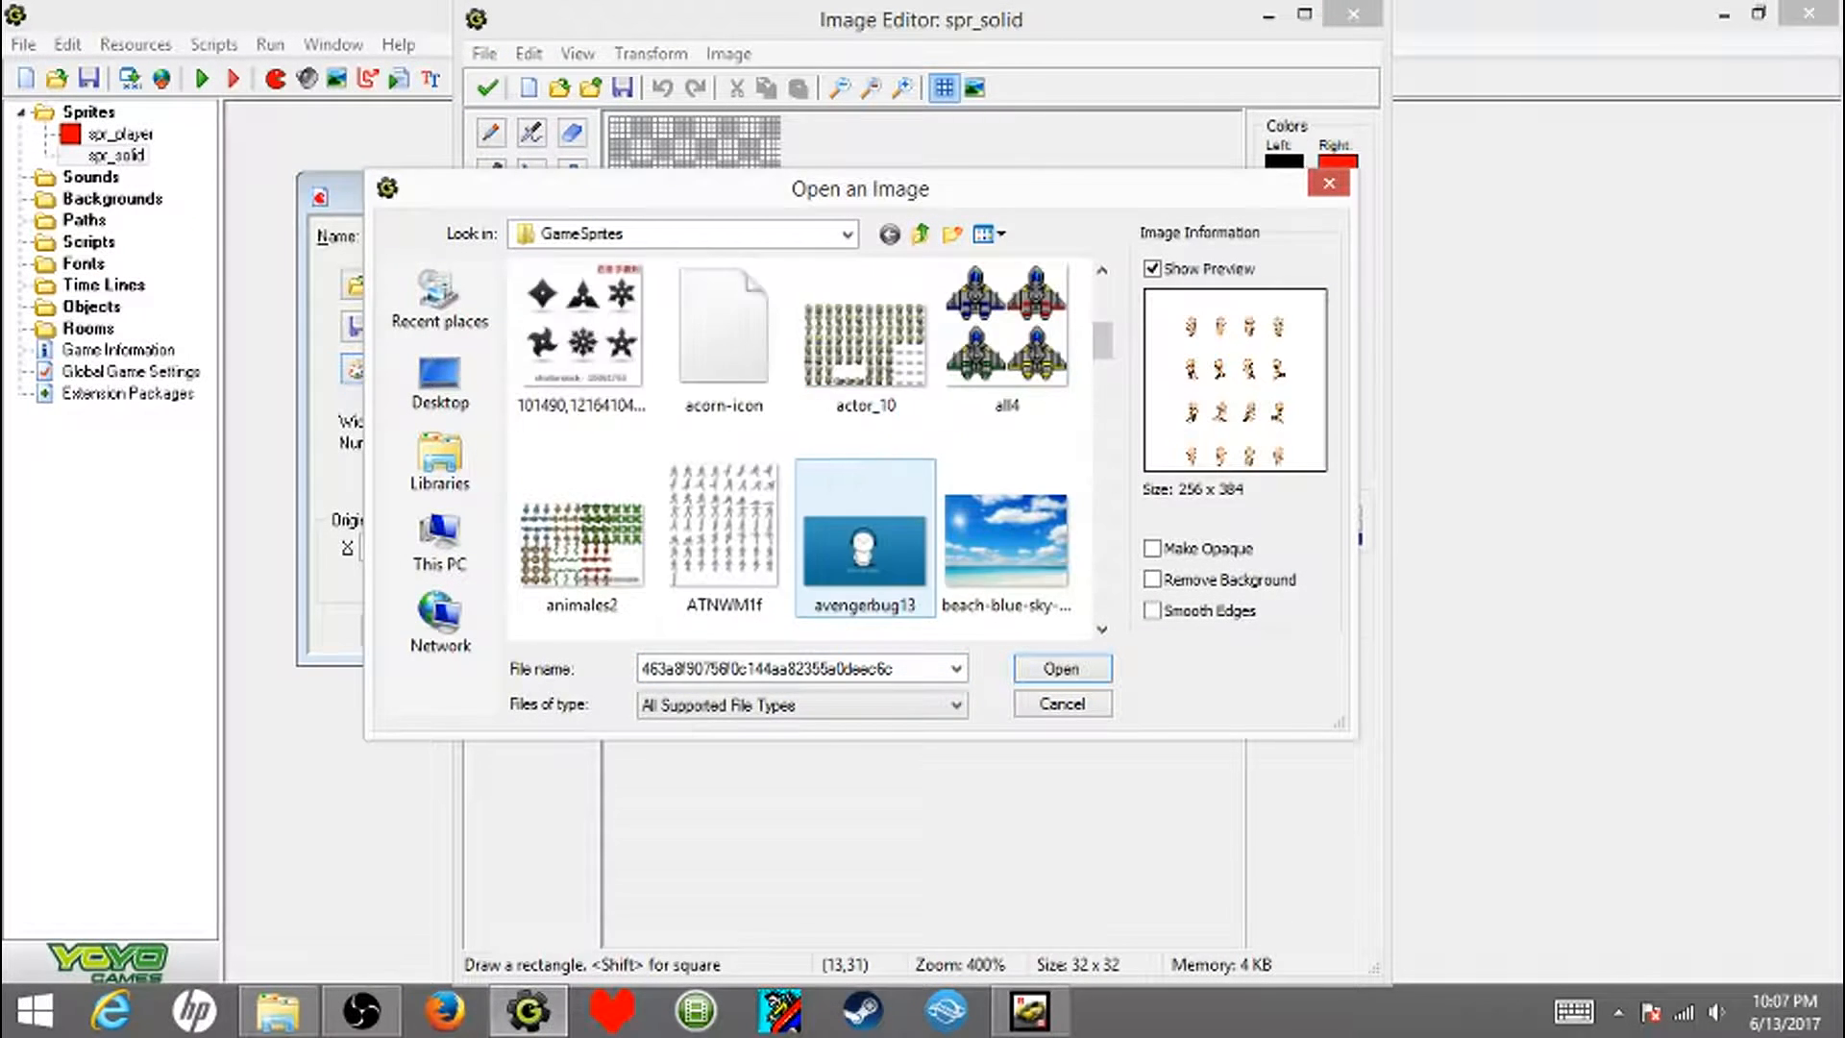
scroll(864, 538, "down", 5)
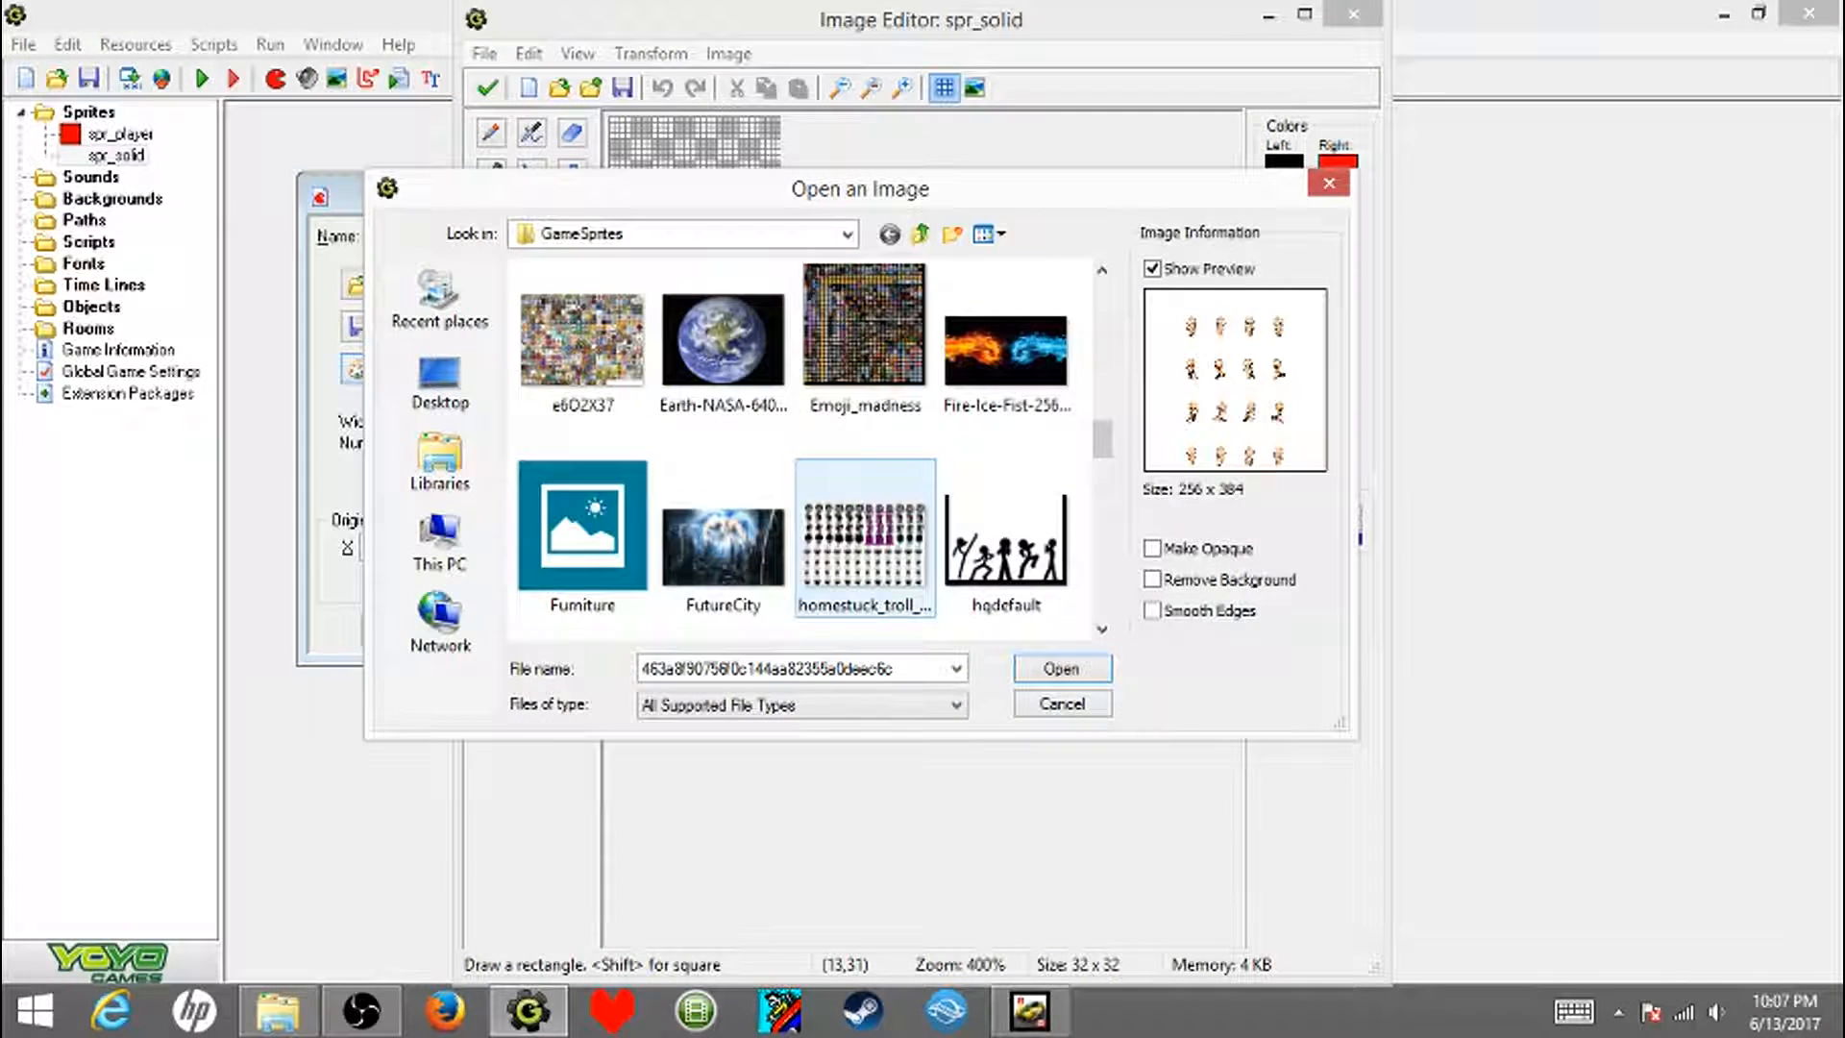
scroll(865, 538, "down", 4)
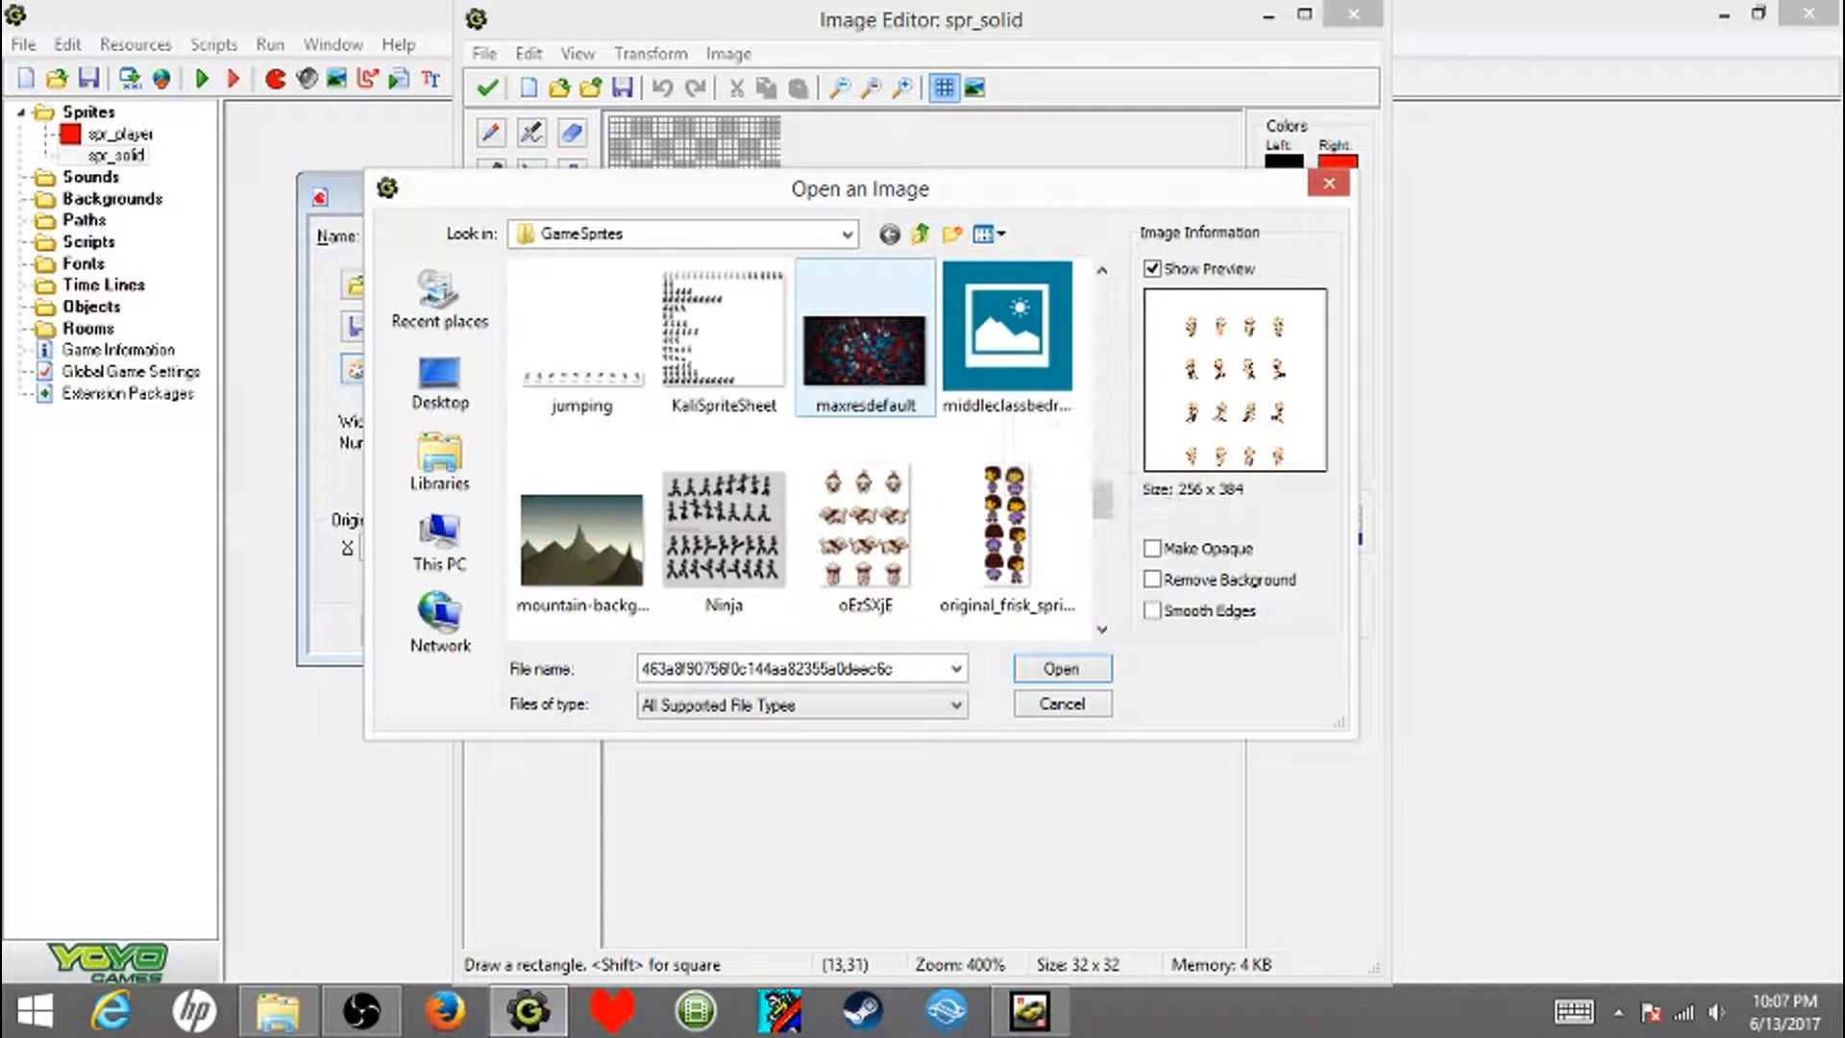
scroll(961, 433, "down", 3)
left_click(1006, 327)
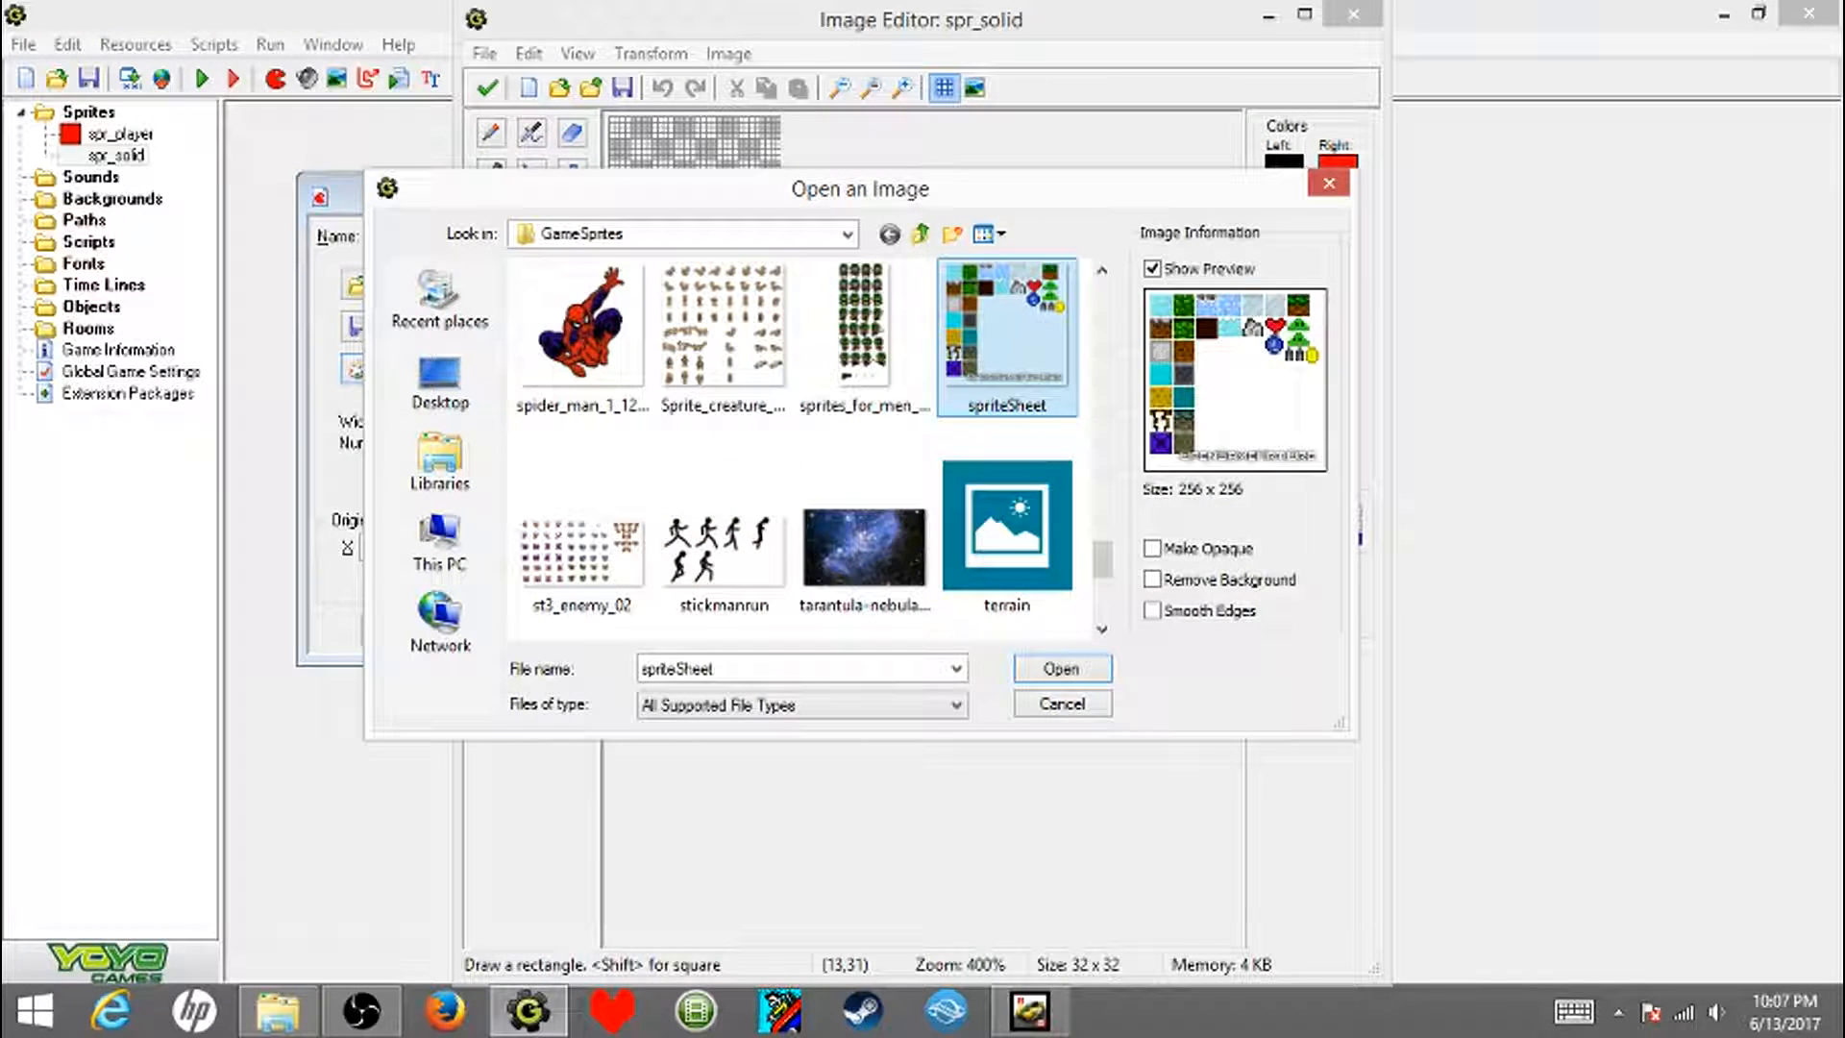
left_click(1152, 580)
left_click(1062, 669)
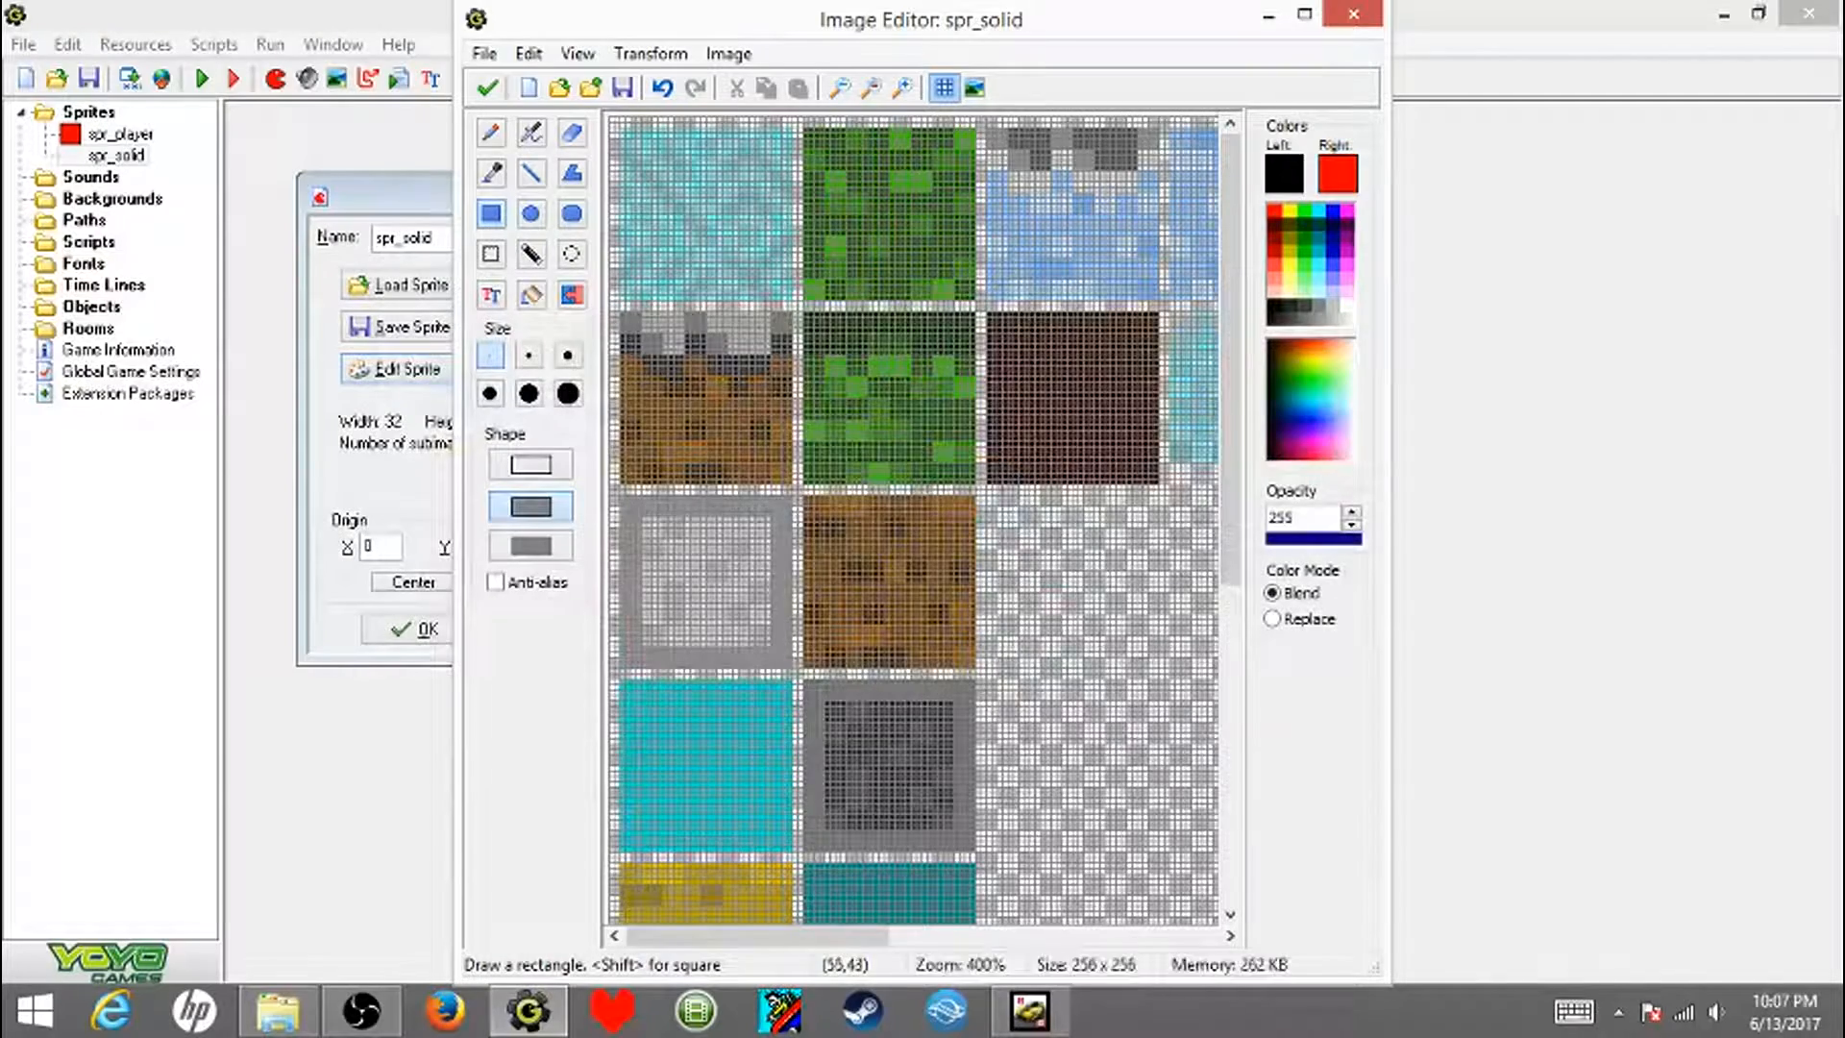
- Look over the tiles of the loaded sheet and accept the whole sheet as the spr_solid image
scroll(915, 317, "down", 1)
scroll(918, 297, "down", 1)
scroll(644, 321, "up", 2)
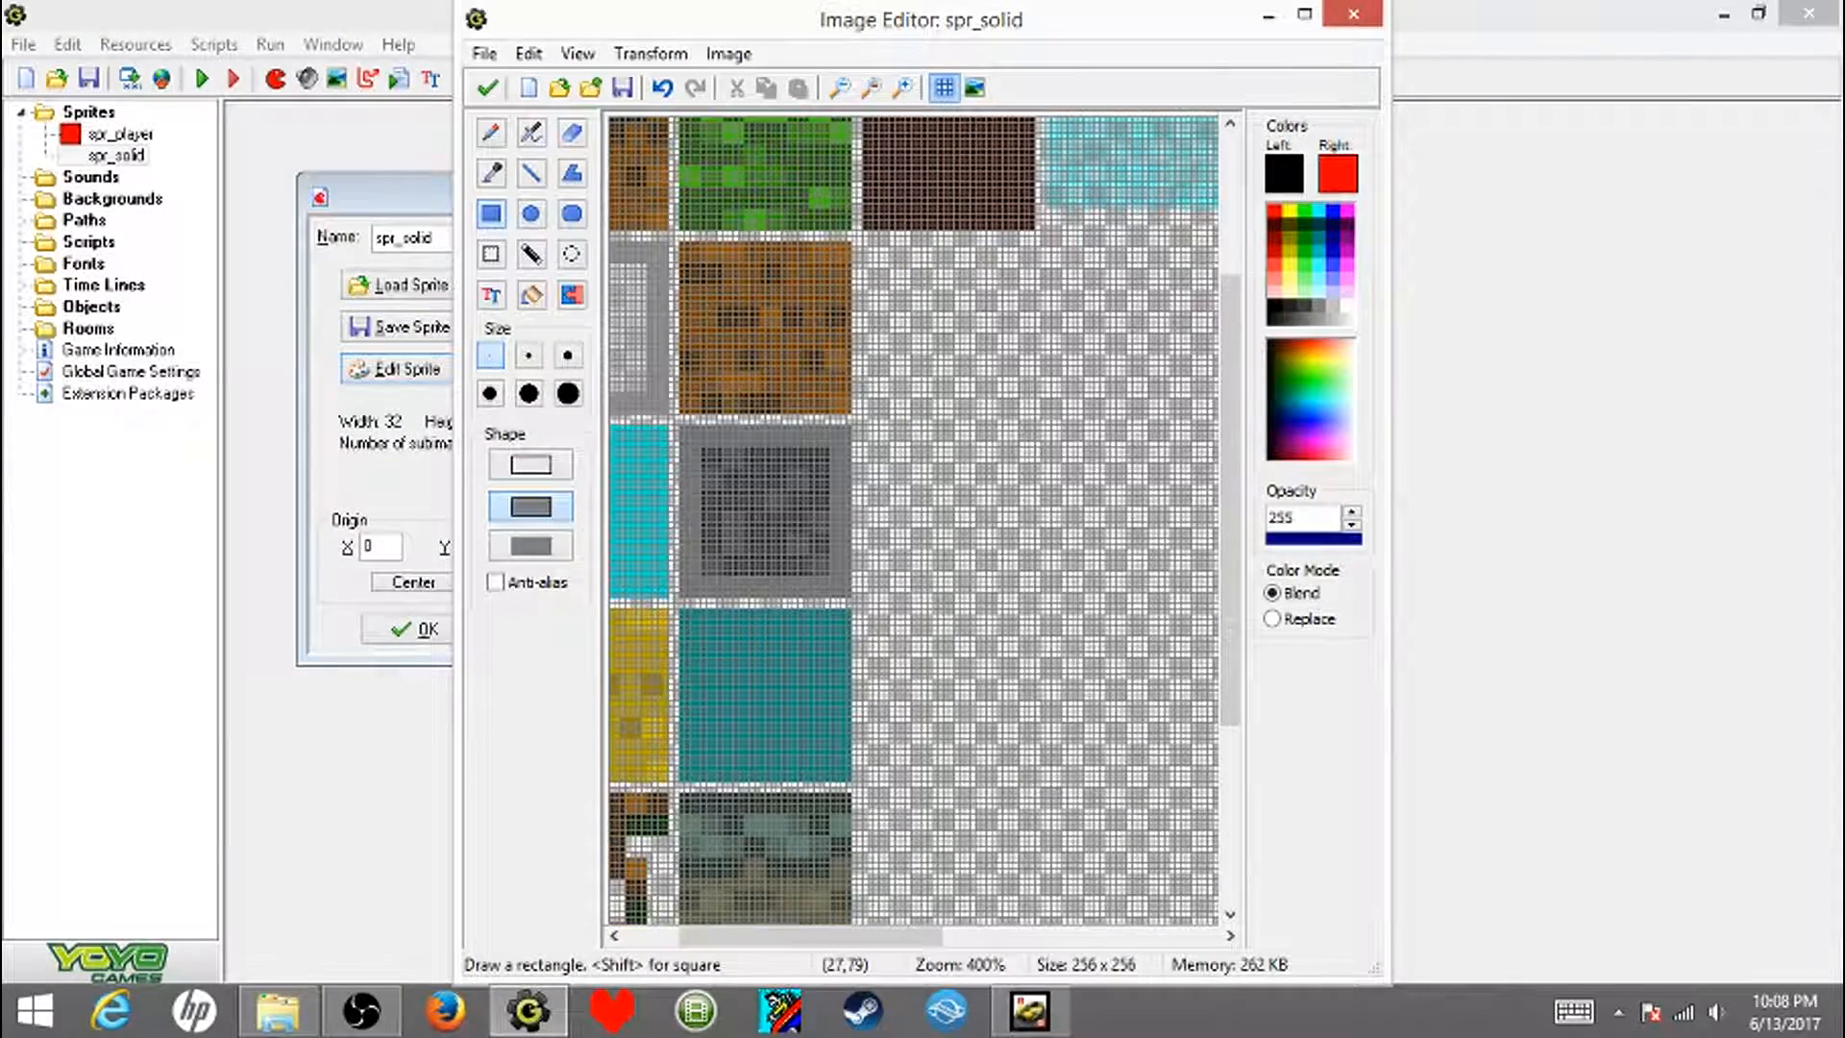
left_click(484, 53)
left_click(730, 54)
left_click(487, 87)
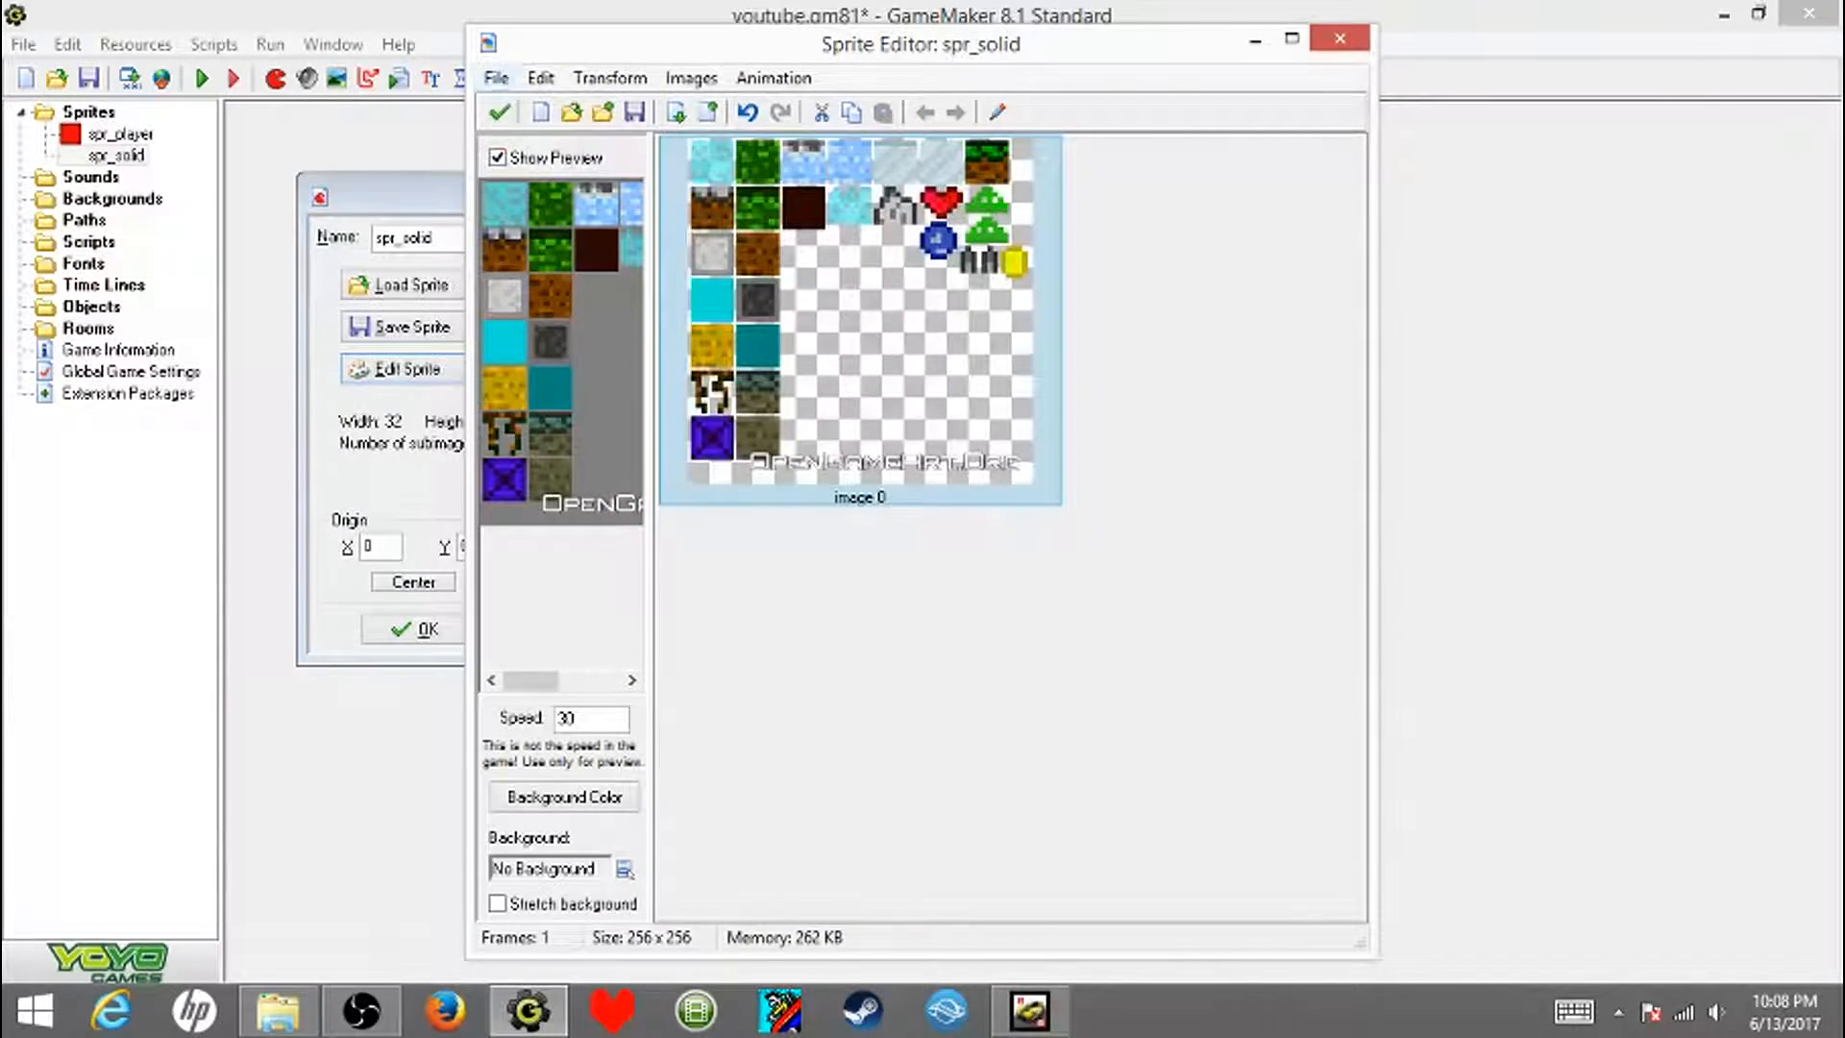
- Load spriteSheet as a strip with the background removed, taking one 32 x 32 dark stone tile at pixel offsets 36 horizontal and 104 vertical
left_click(495, 77)
left_click(373, 244)
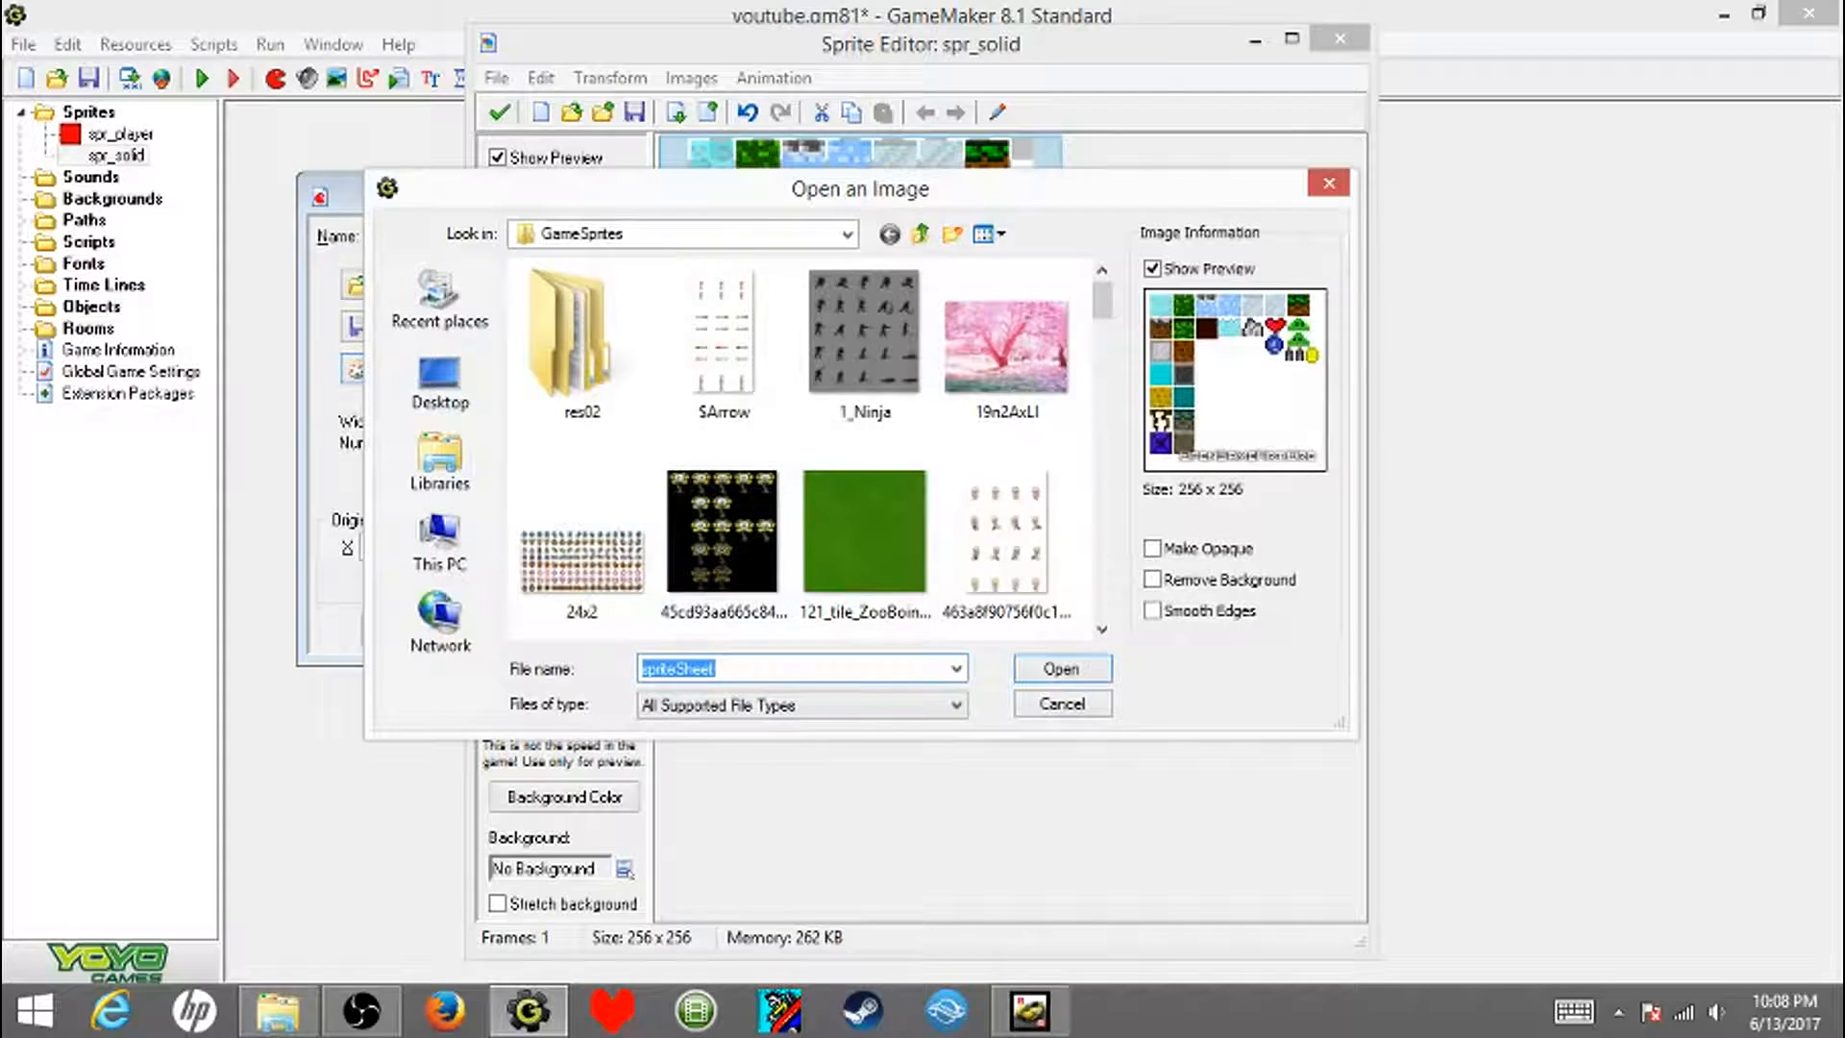
left_click(1153, 580)
left_click(1062, 669)
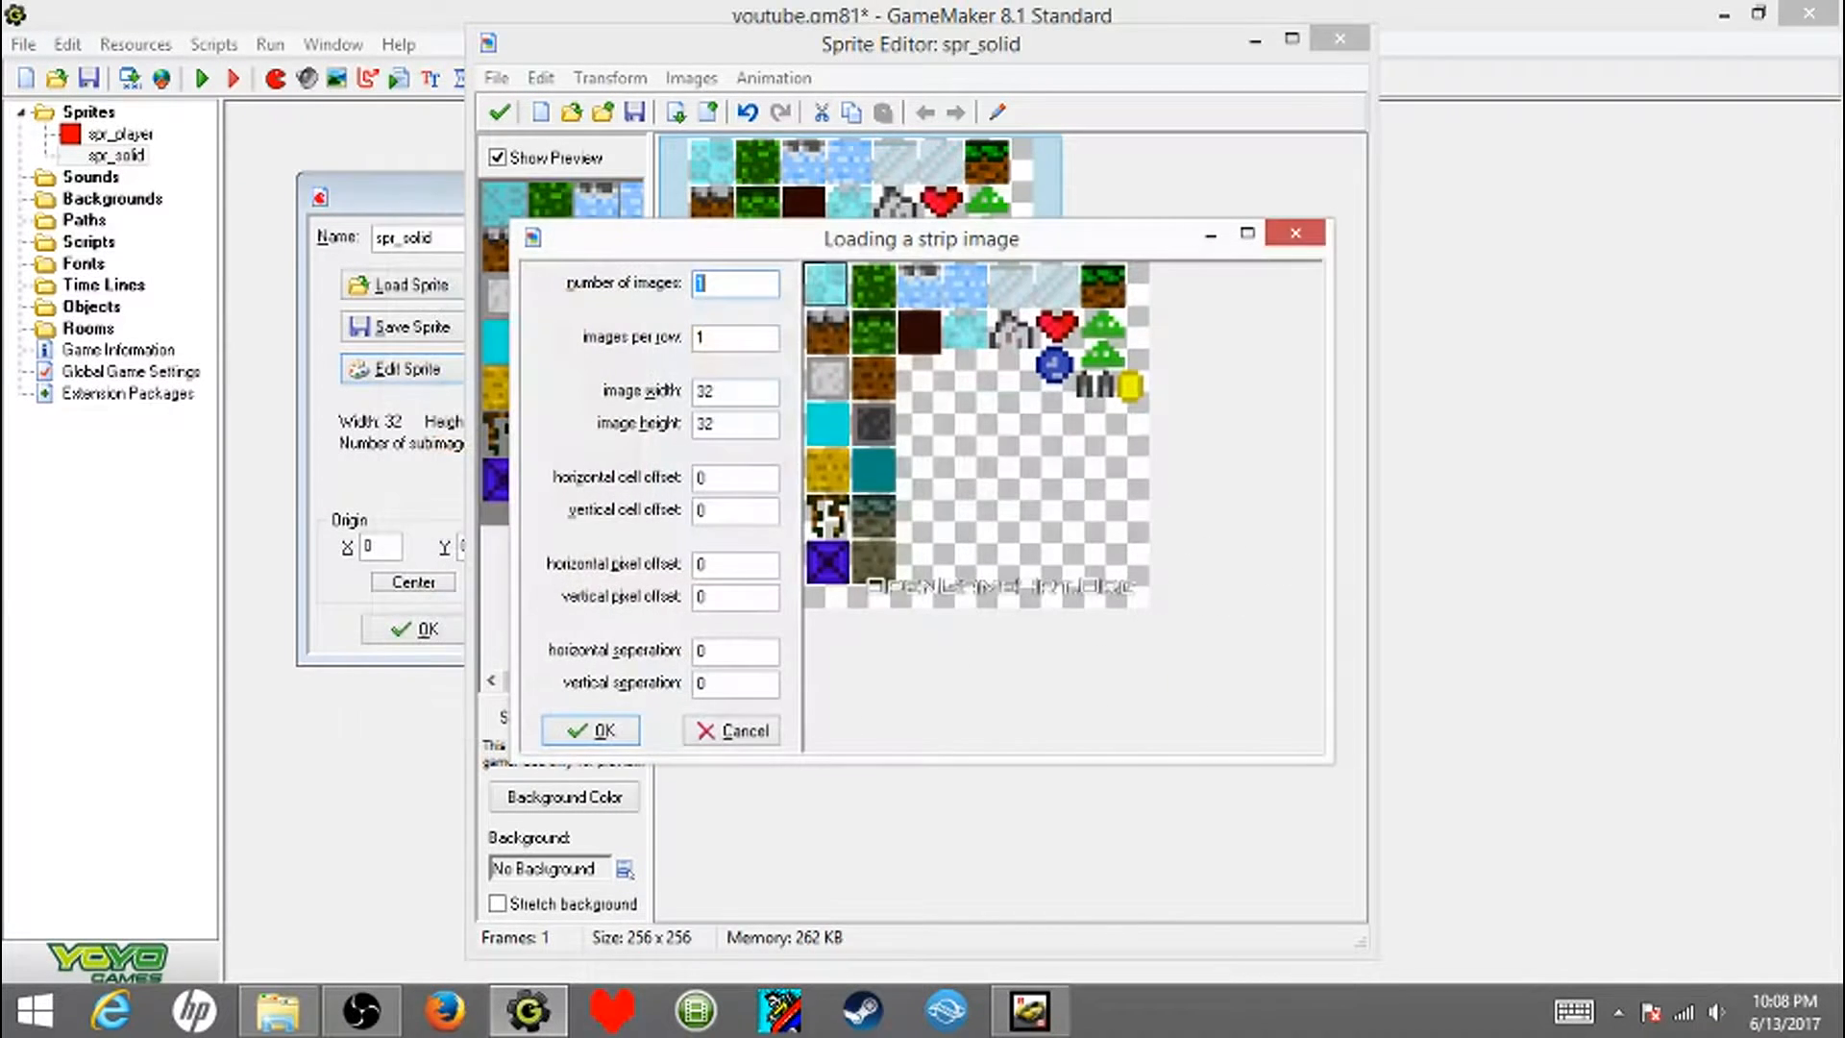
left_click_drag(837, 284, 849, 389)
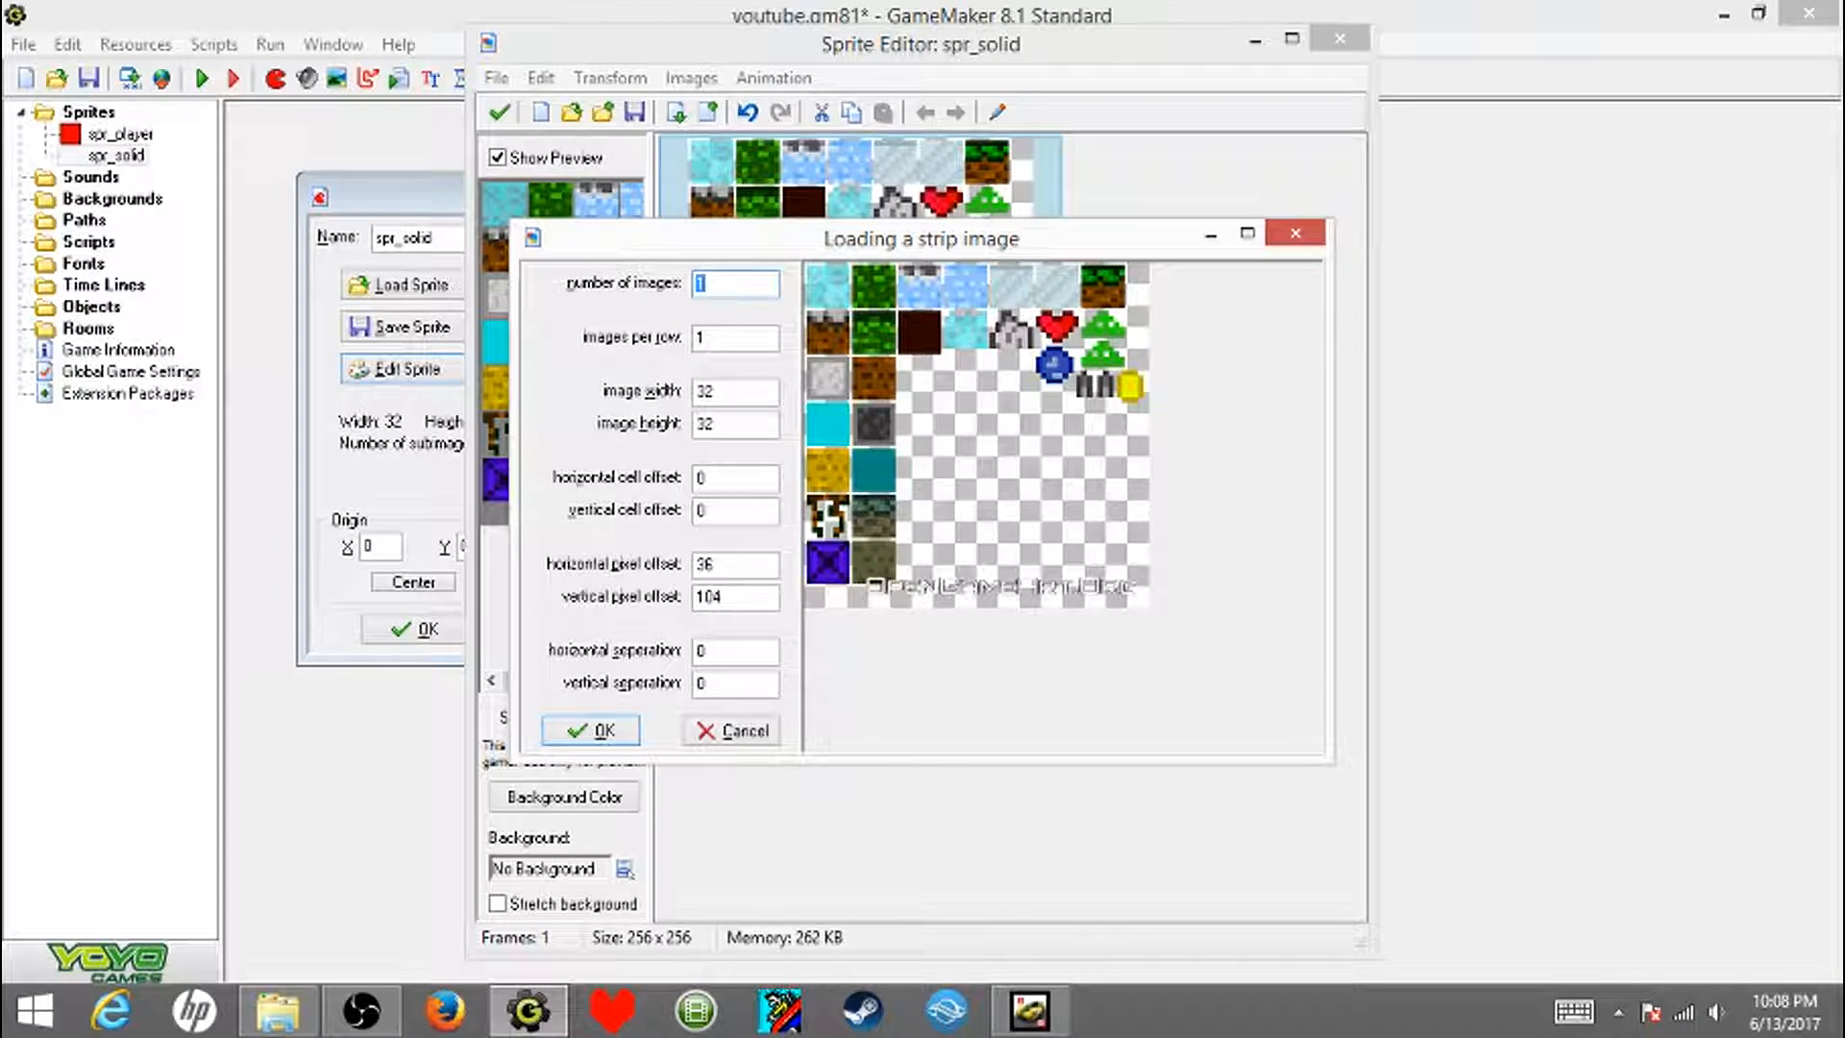
left_click(590, 730)
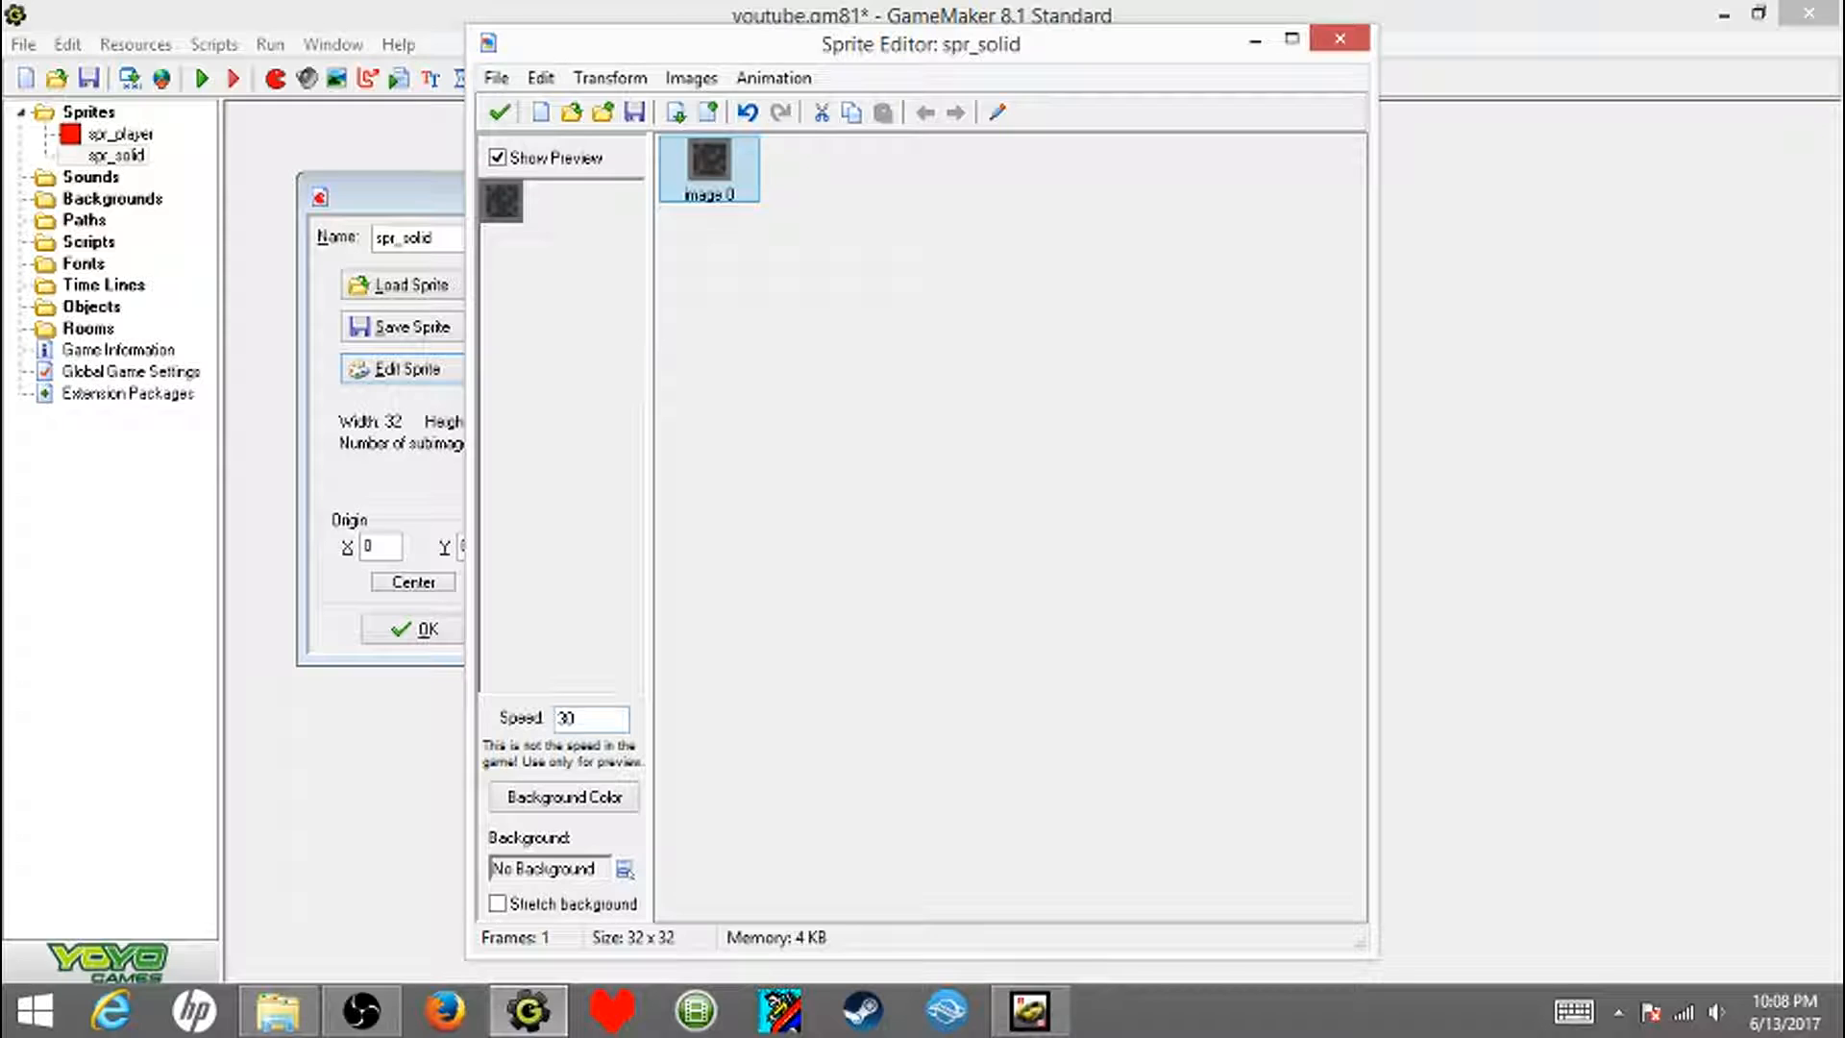
- Examine the stone tile enlarged in the Image Editor with the pixel grid hidden
double_click(700, 173)
scroll(700, 182, "up", 4)
scroll(634, 289, "down", 3)
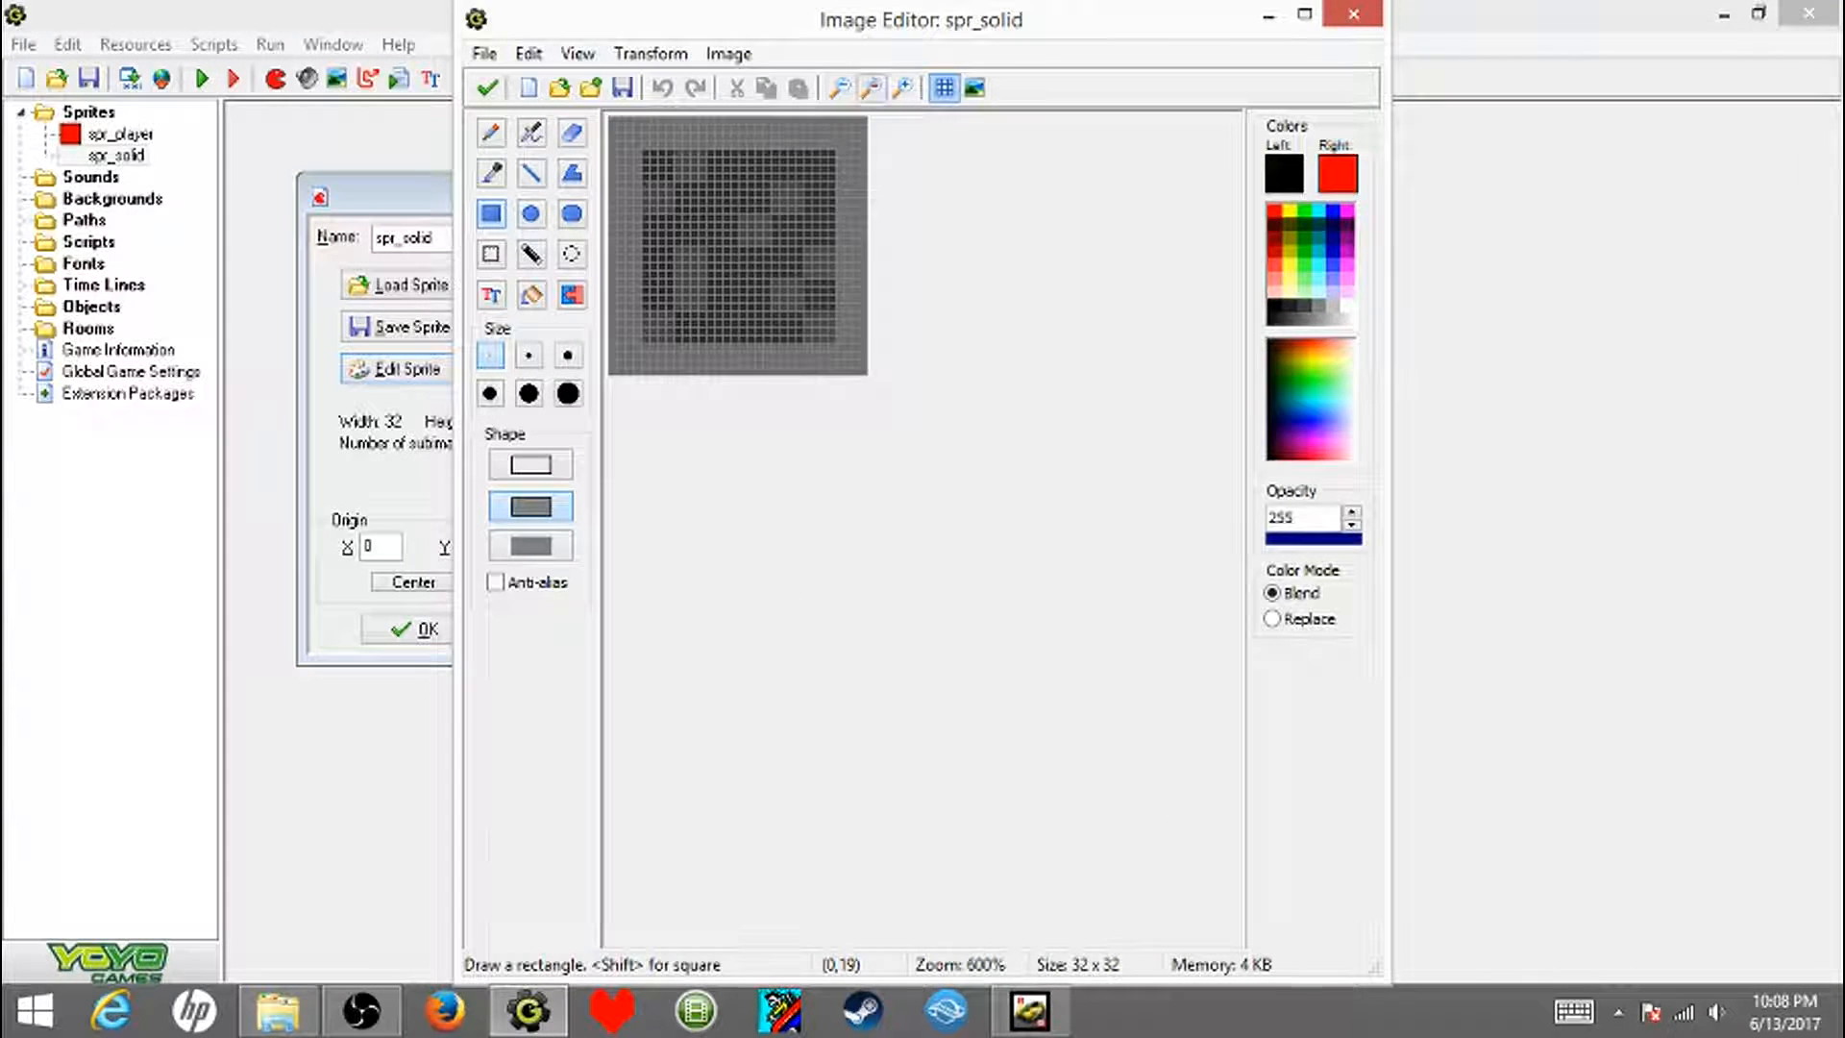
left_click(944, 87)
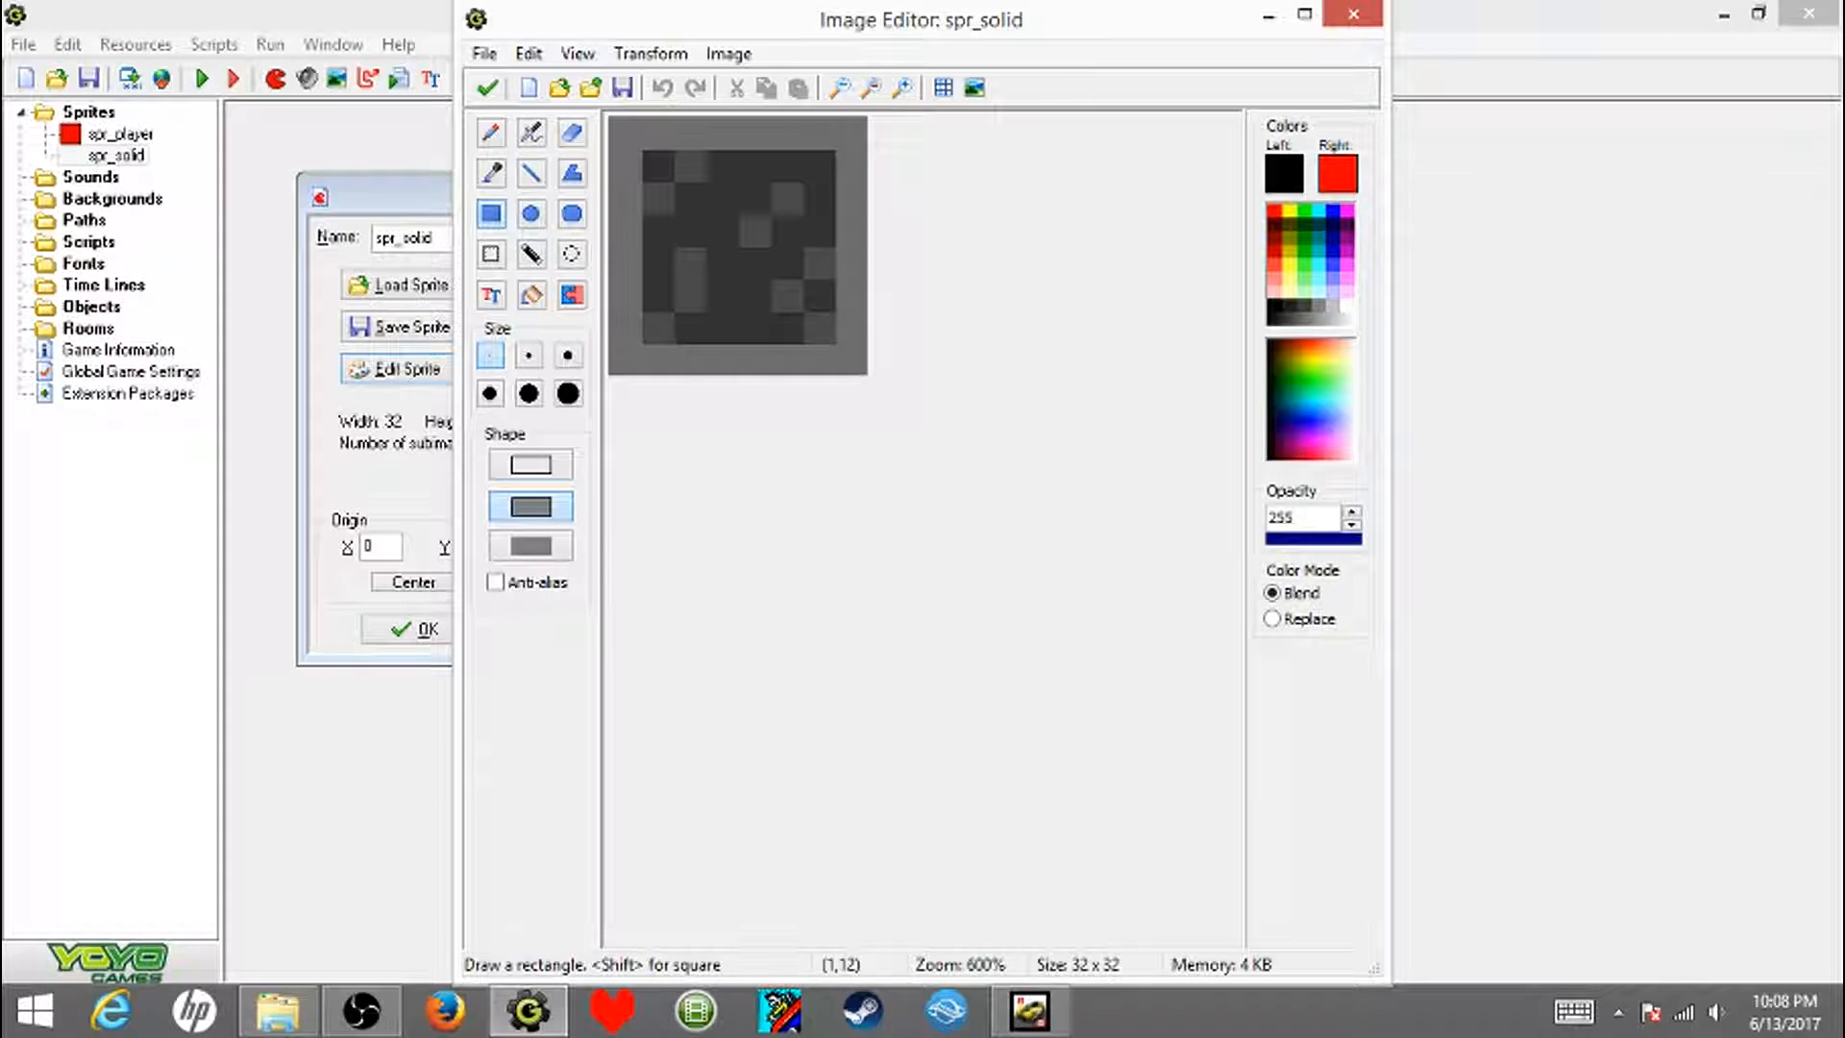
left_click(486, 87)
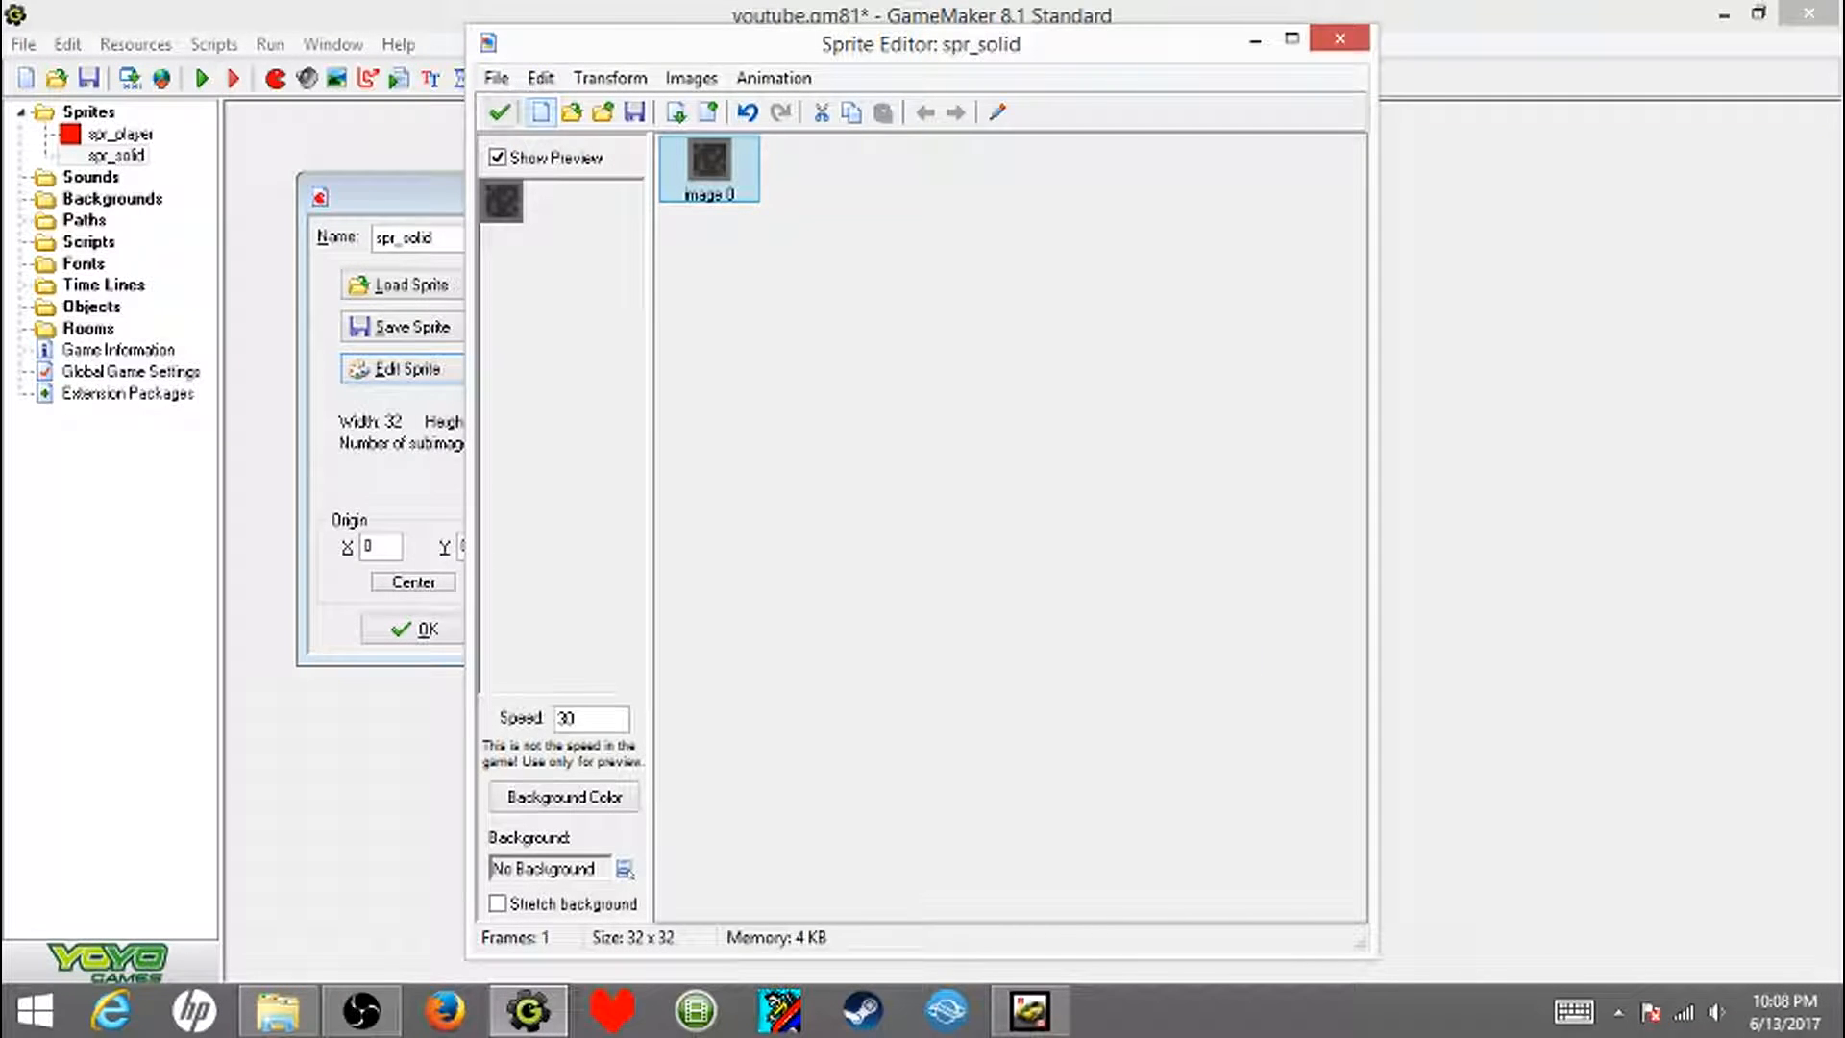
- Accept the stone tile as the spr_solid sprite and close its properties, keeping the changes
left_click(499, 111)
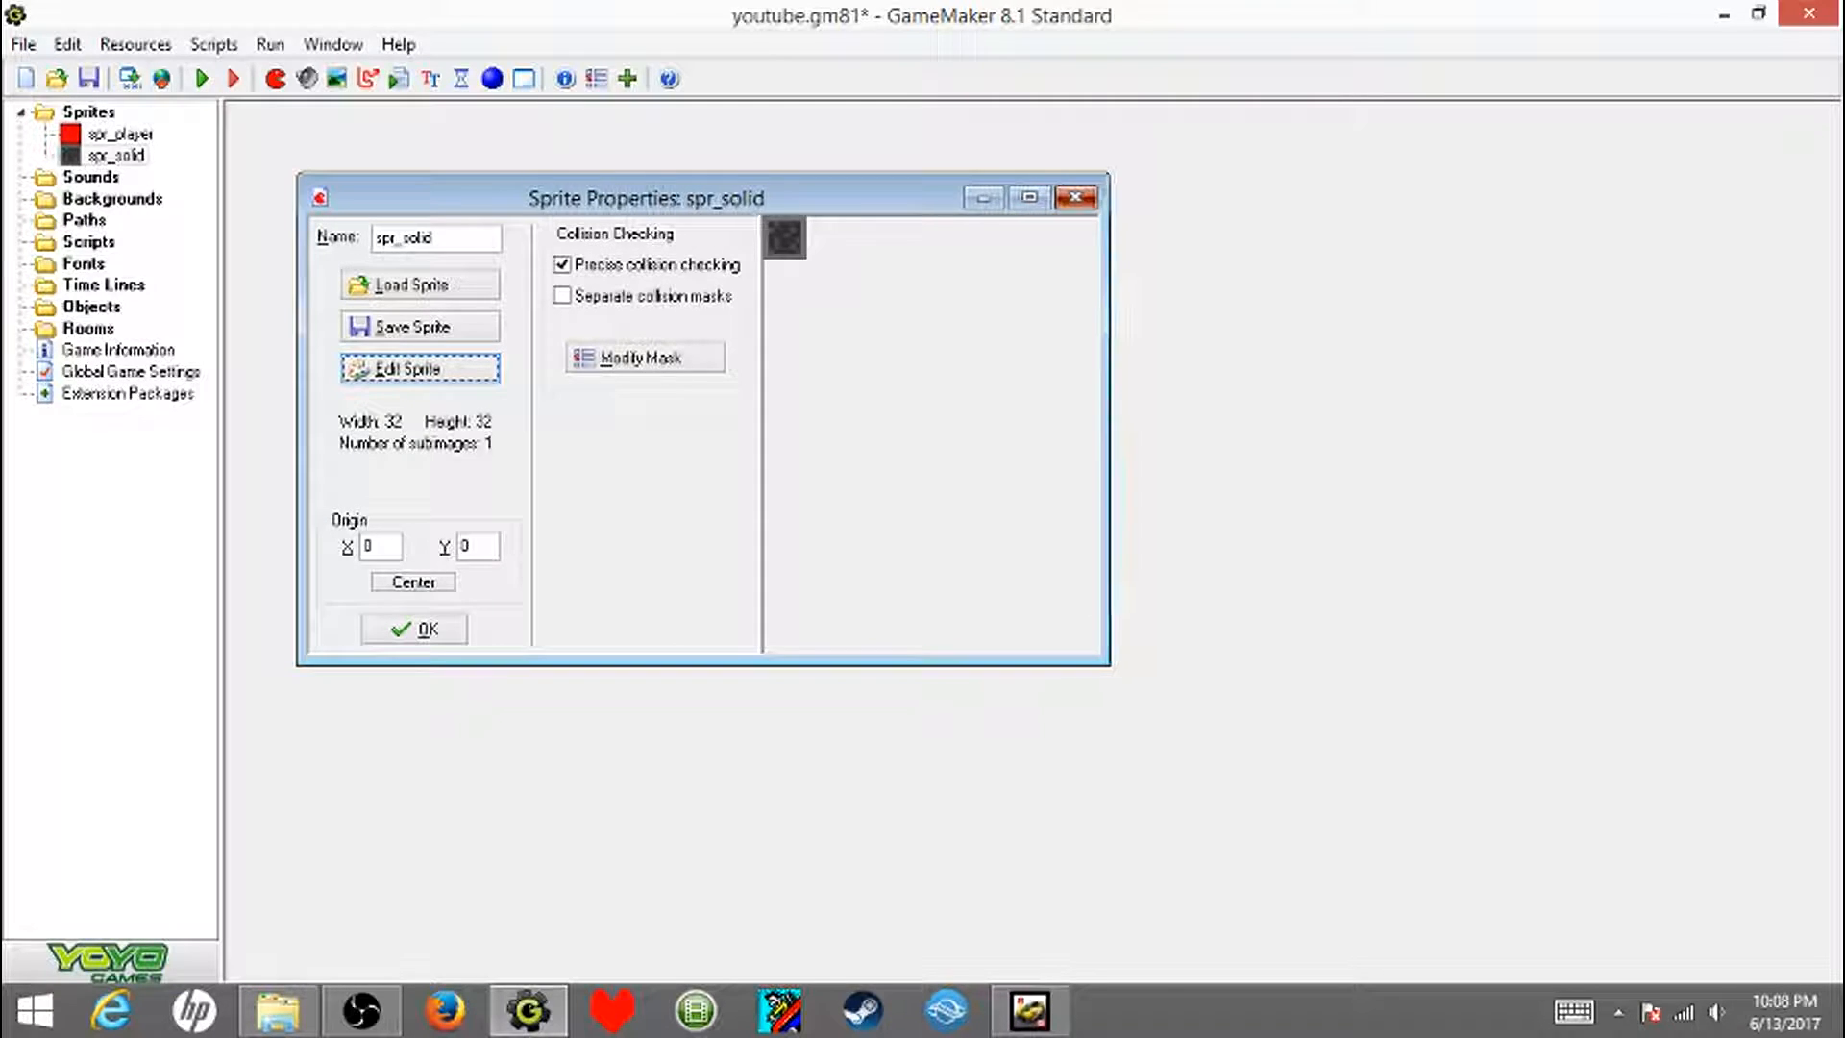
left_click(1085, 197)
left_click(906, 543)
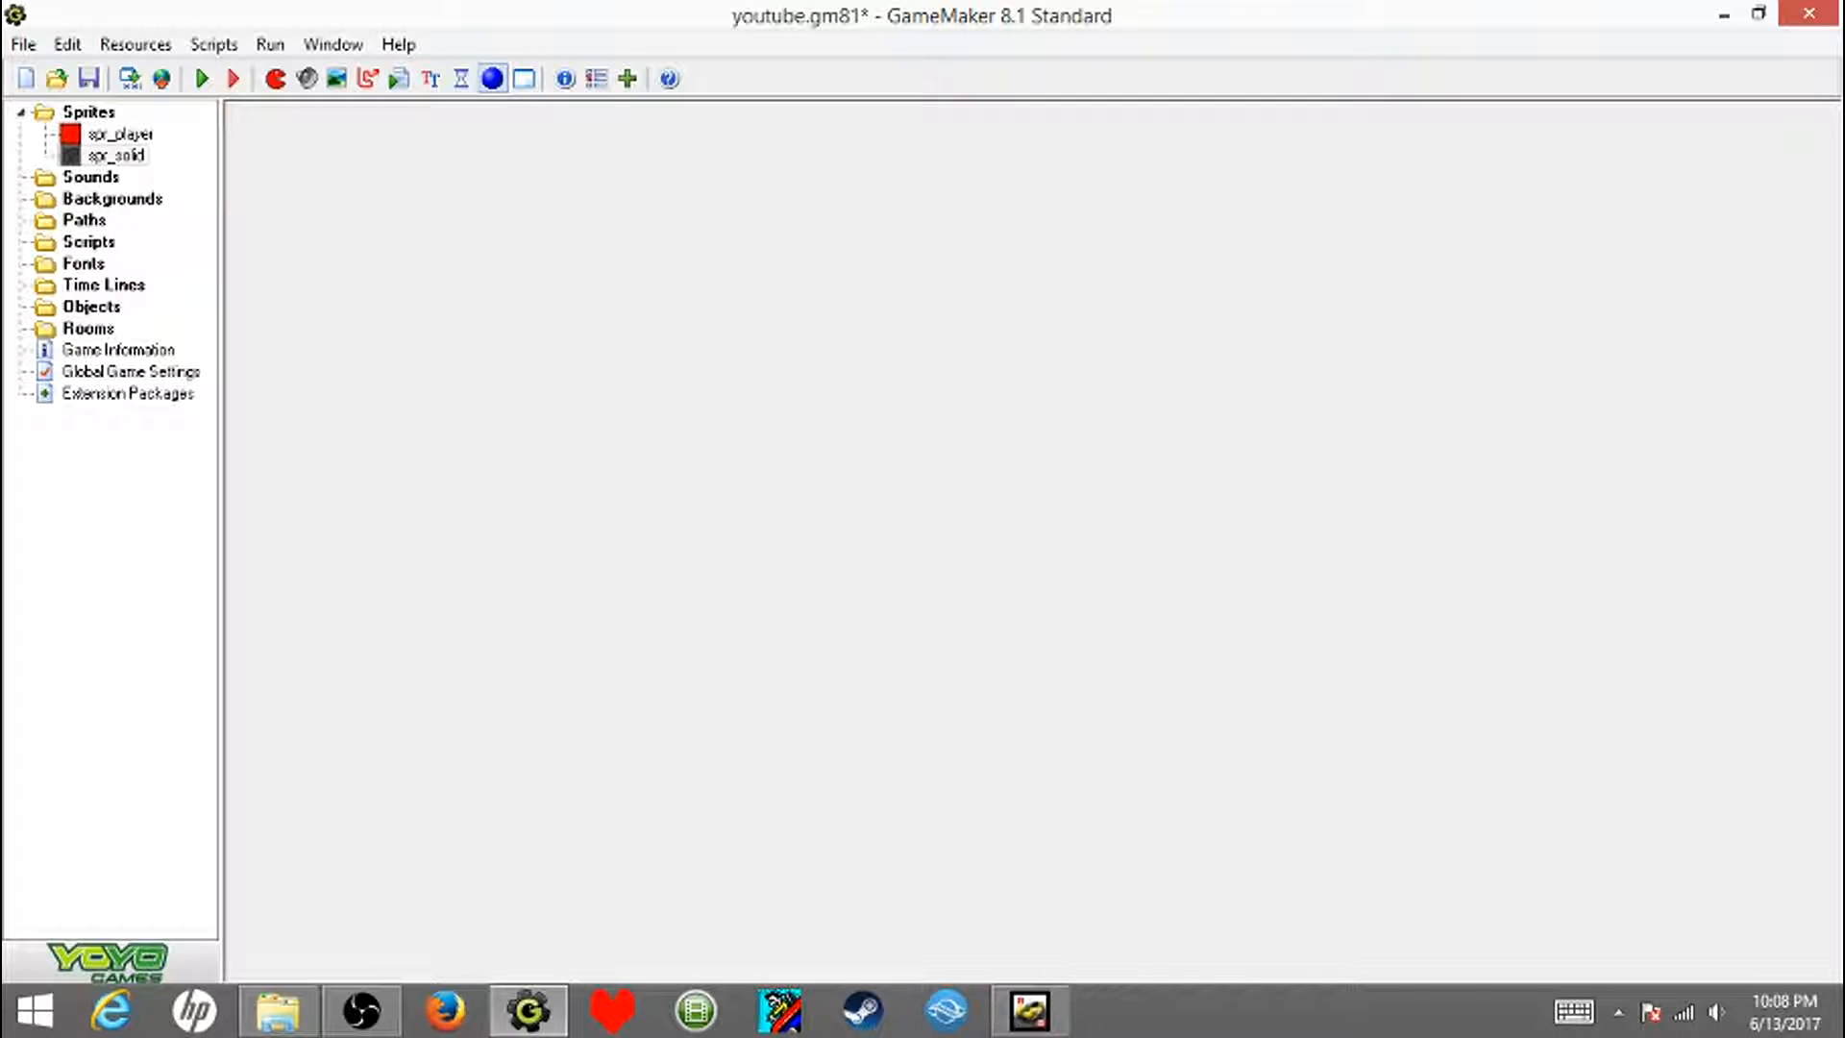
- Create two new objects and name the first one obj_player
left_click(491, 78)
left_click(491, 77)
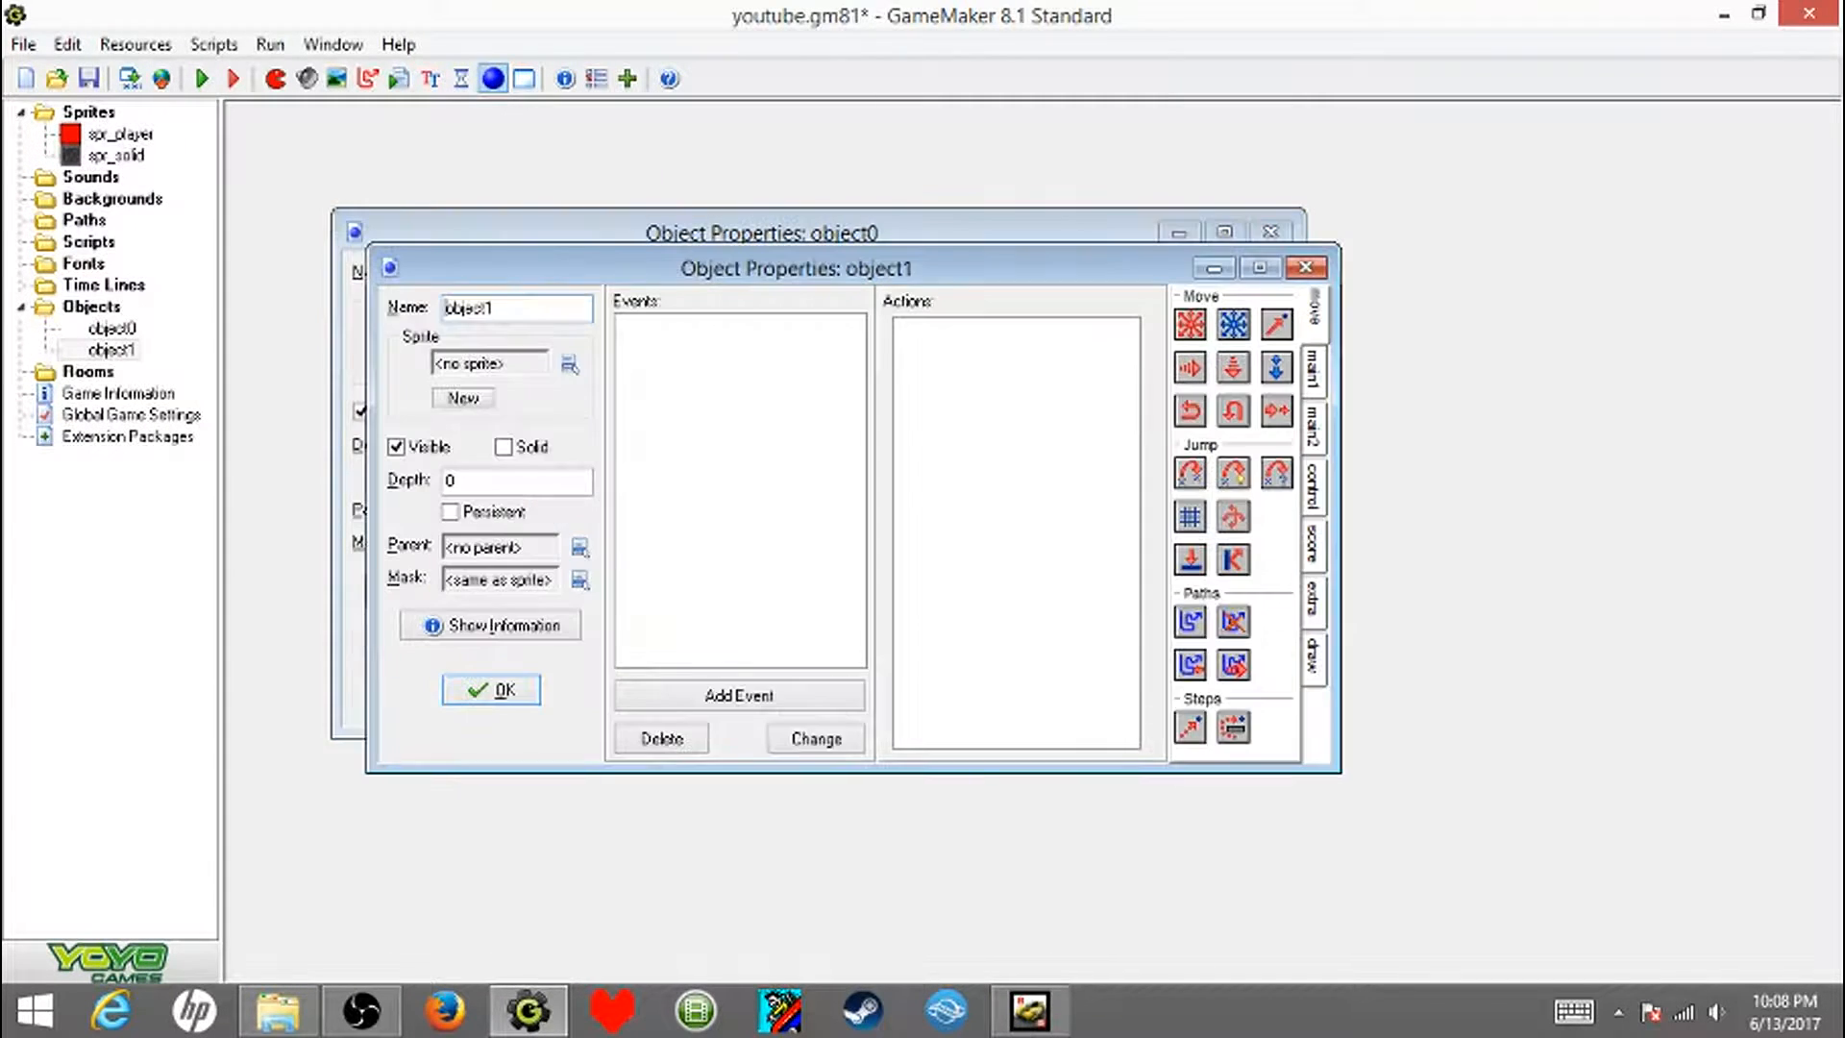
left_click(510, 230)
left_click_drag(471, 273, 384, 265)
type("obj")
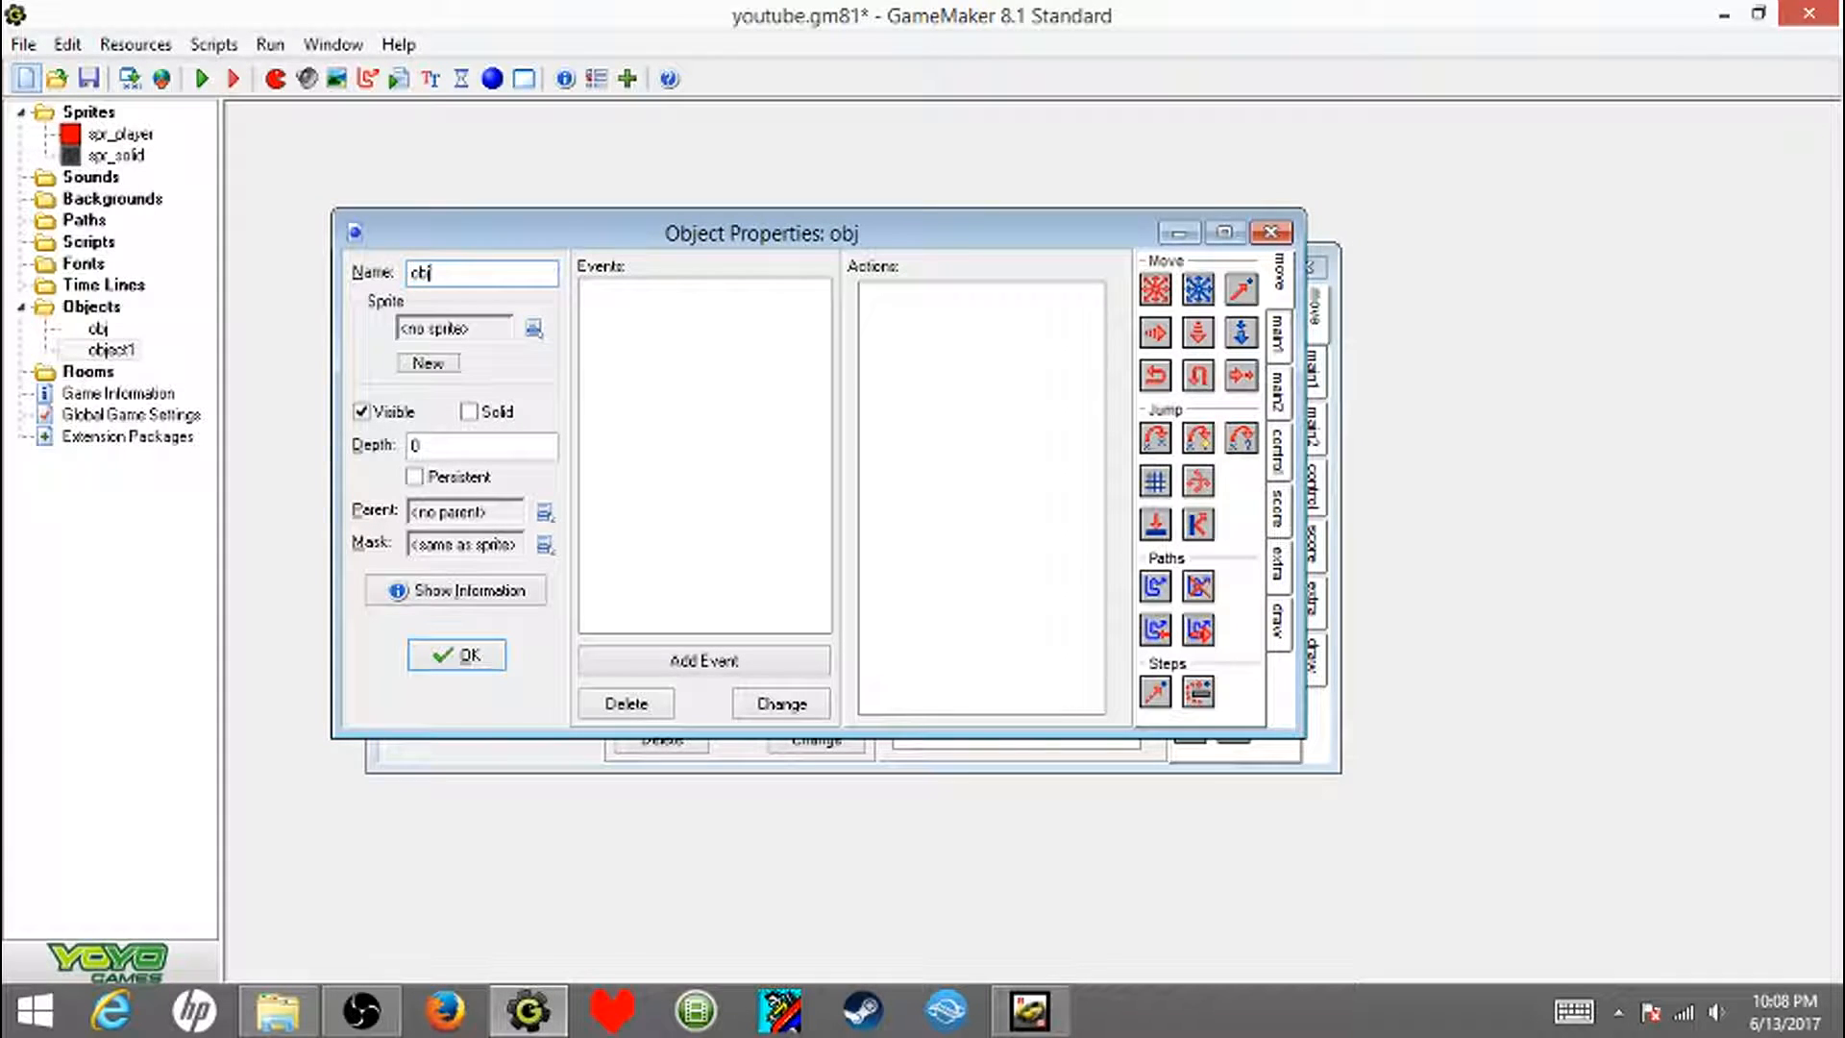
type("_pl")
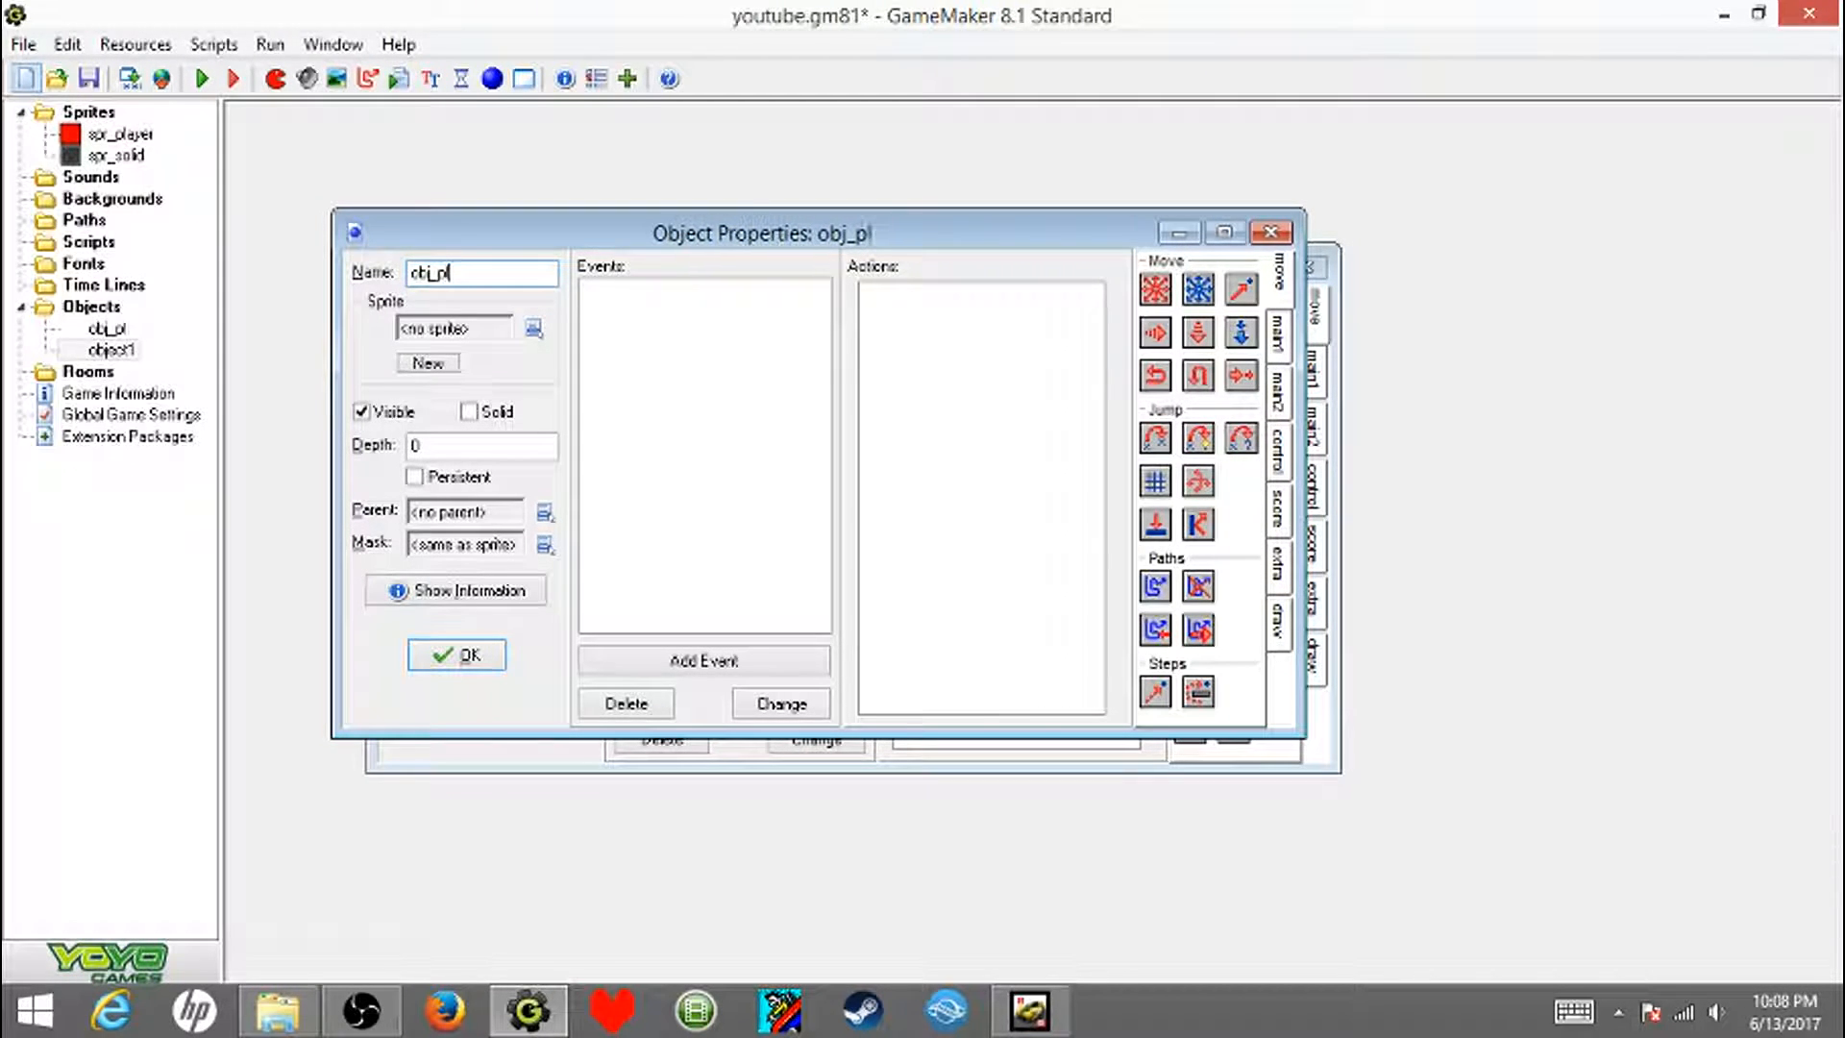
type("ayer")
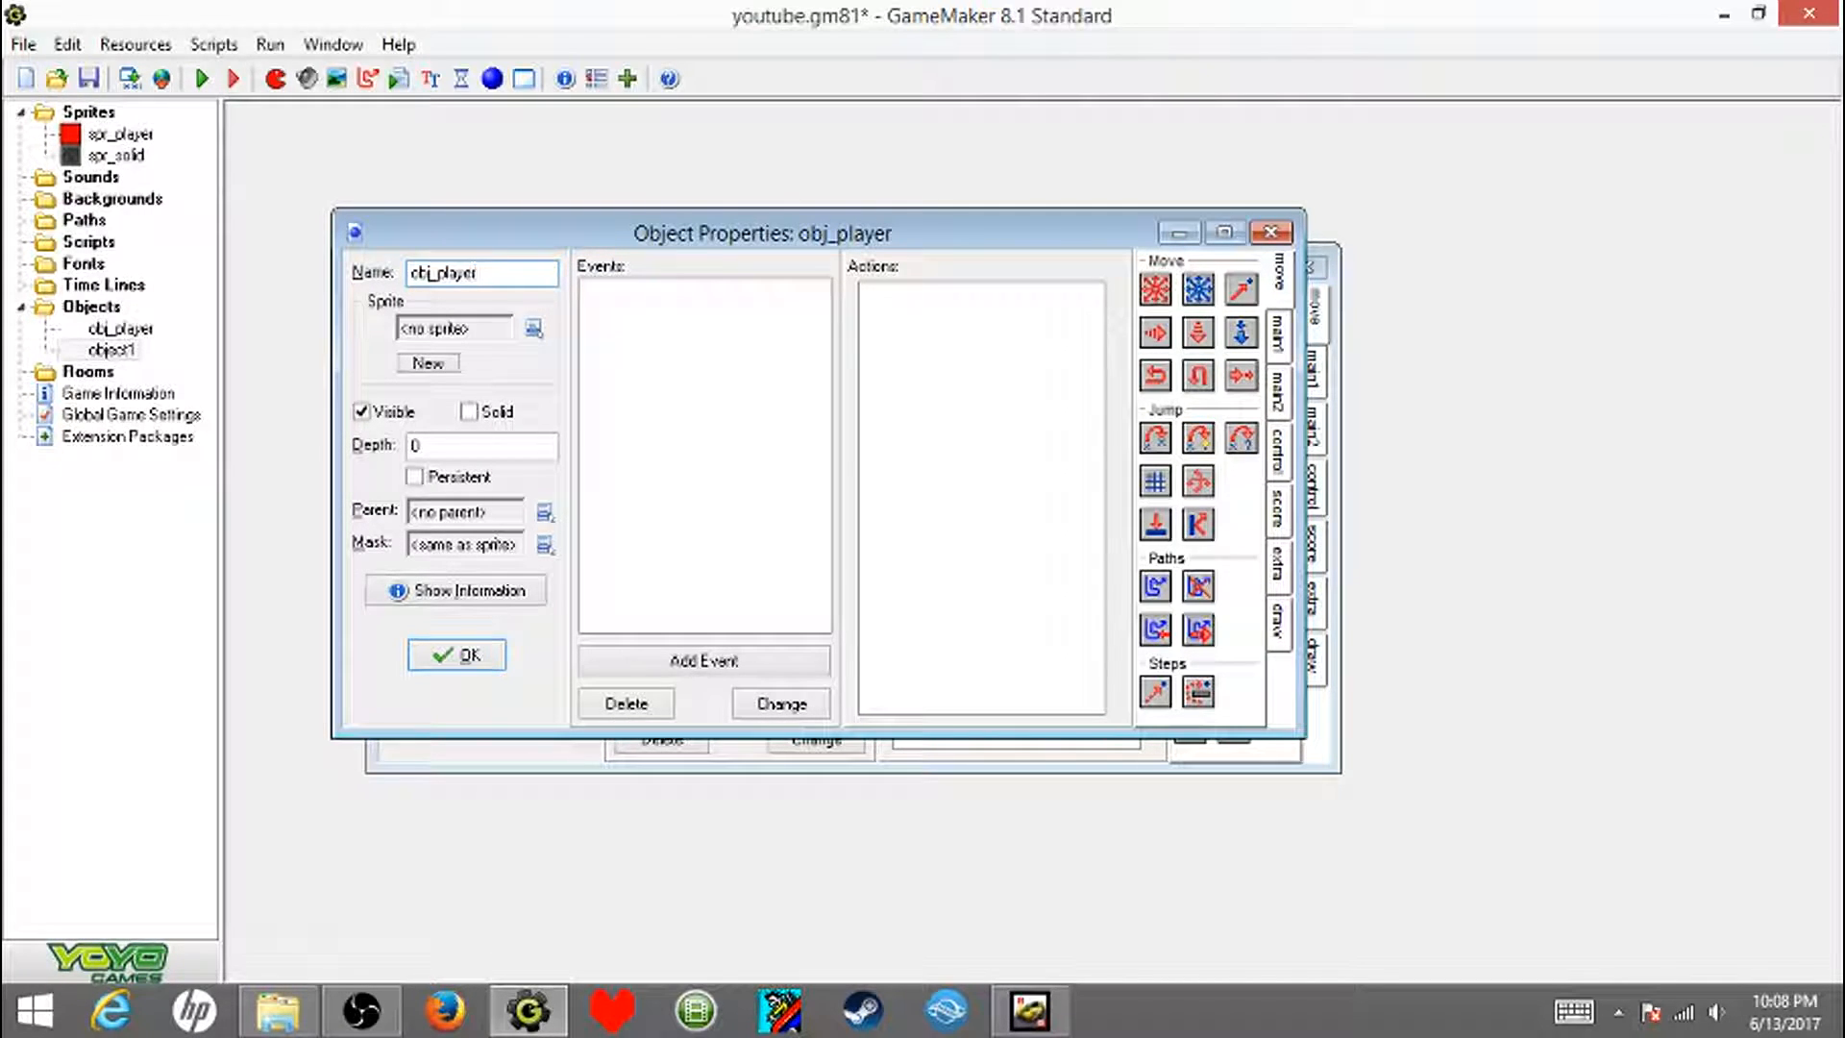
- Assign the spr_player sprite to obj_player and confirm the object
left_click(452, 327)
left_click(505, 373)
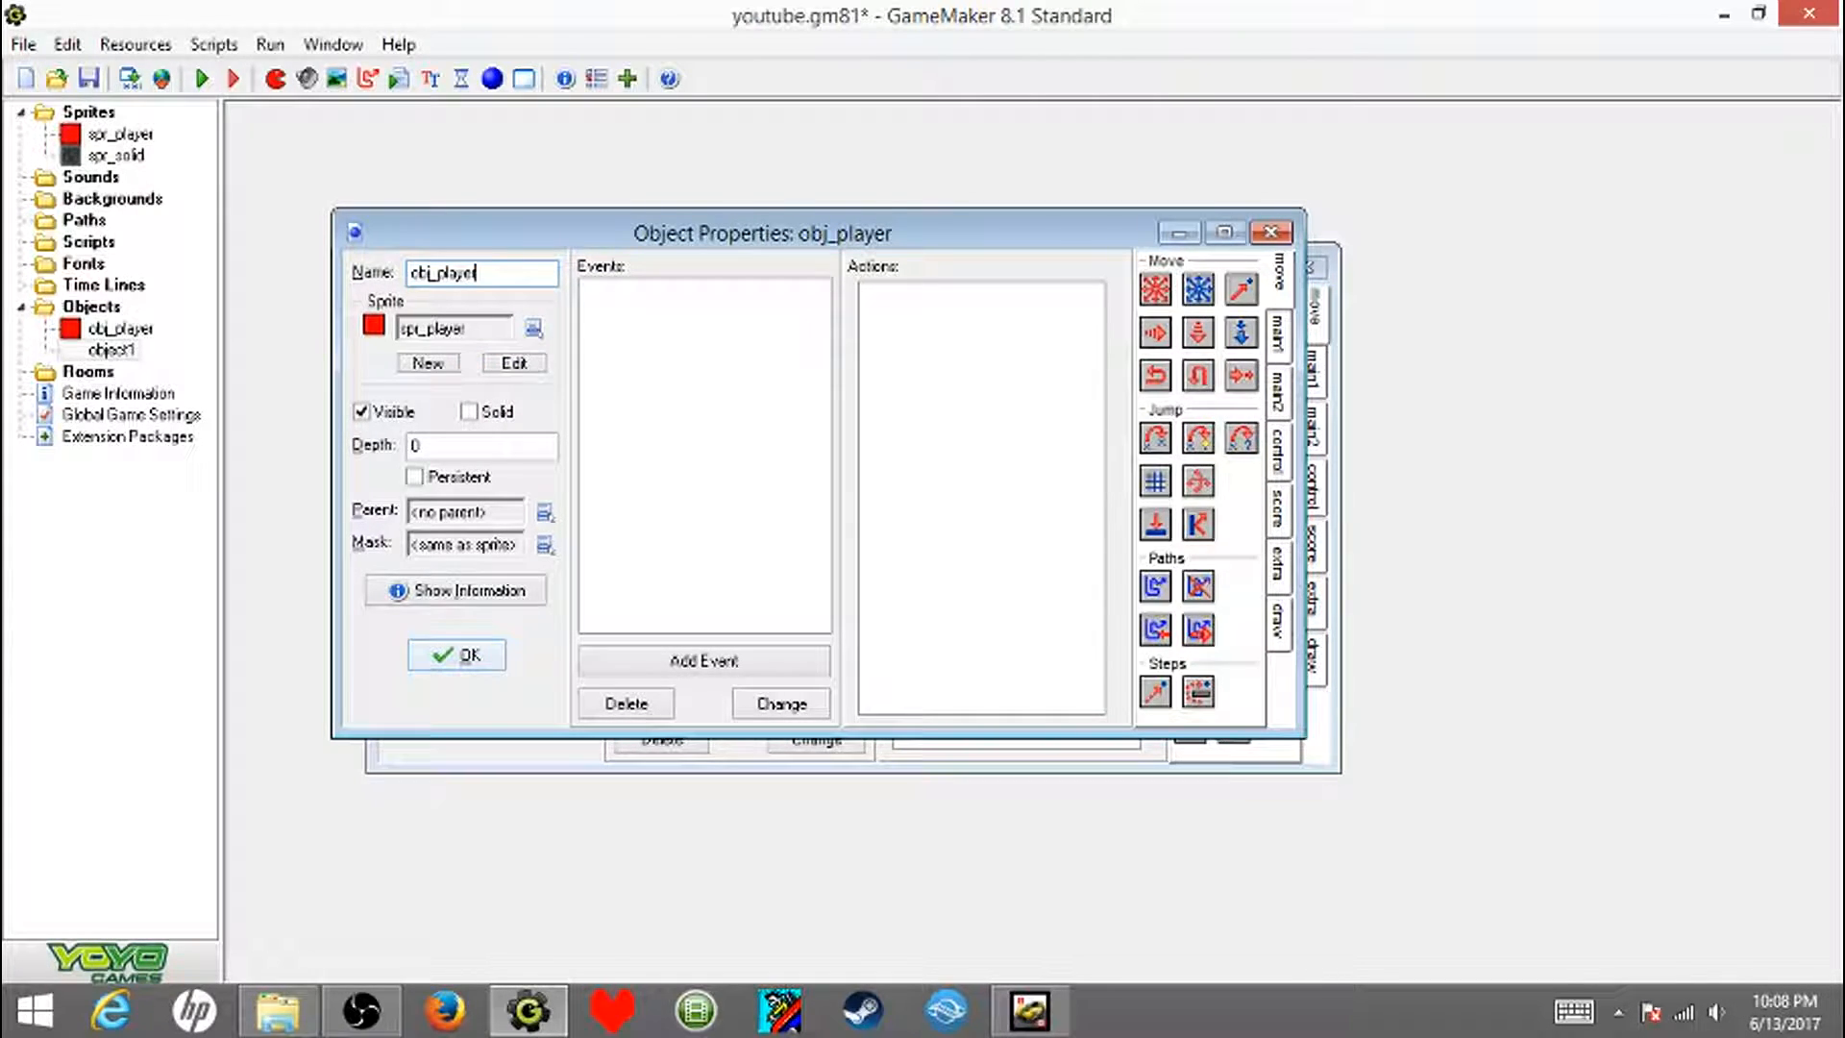
key("Return")
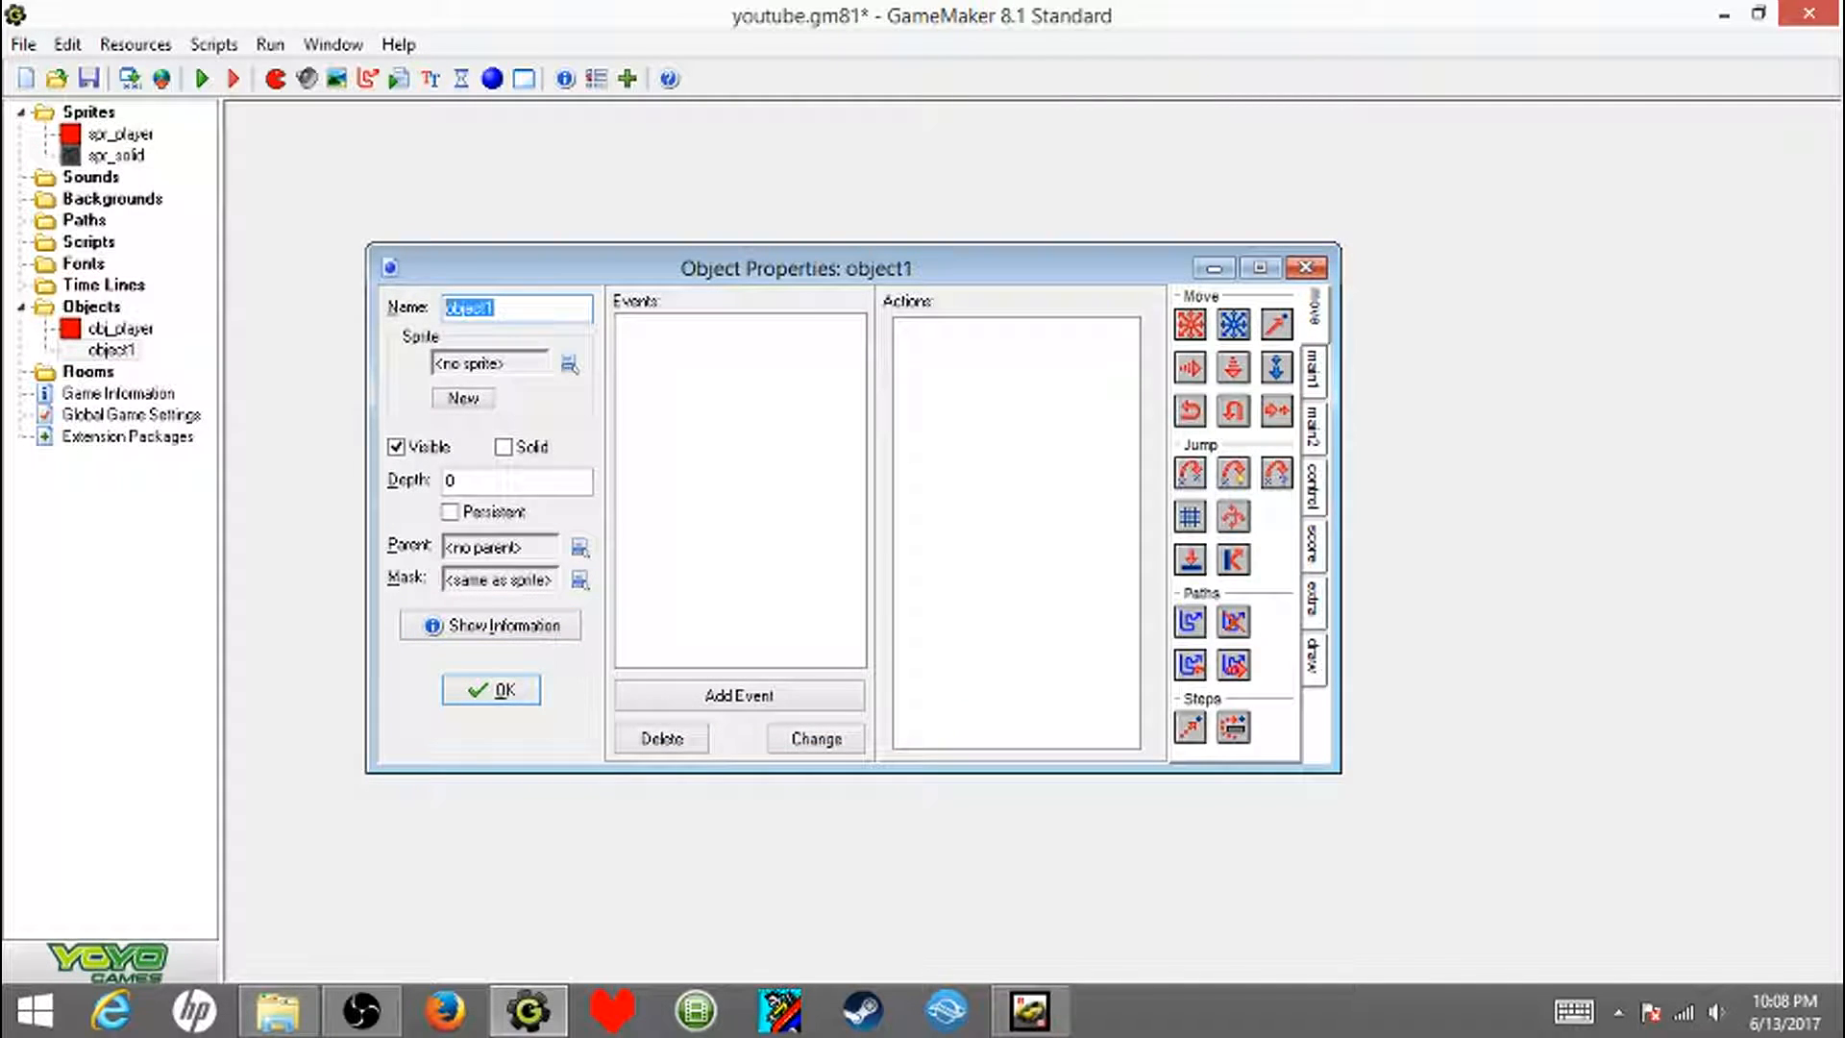
- Name the second new object obj_solid
type("ob")
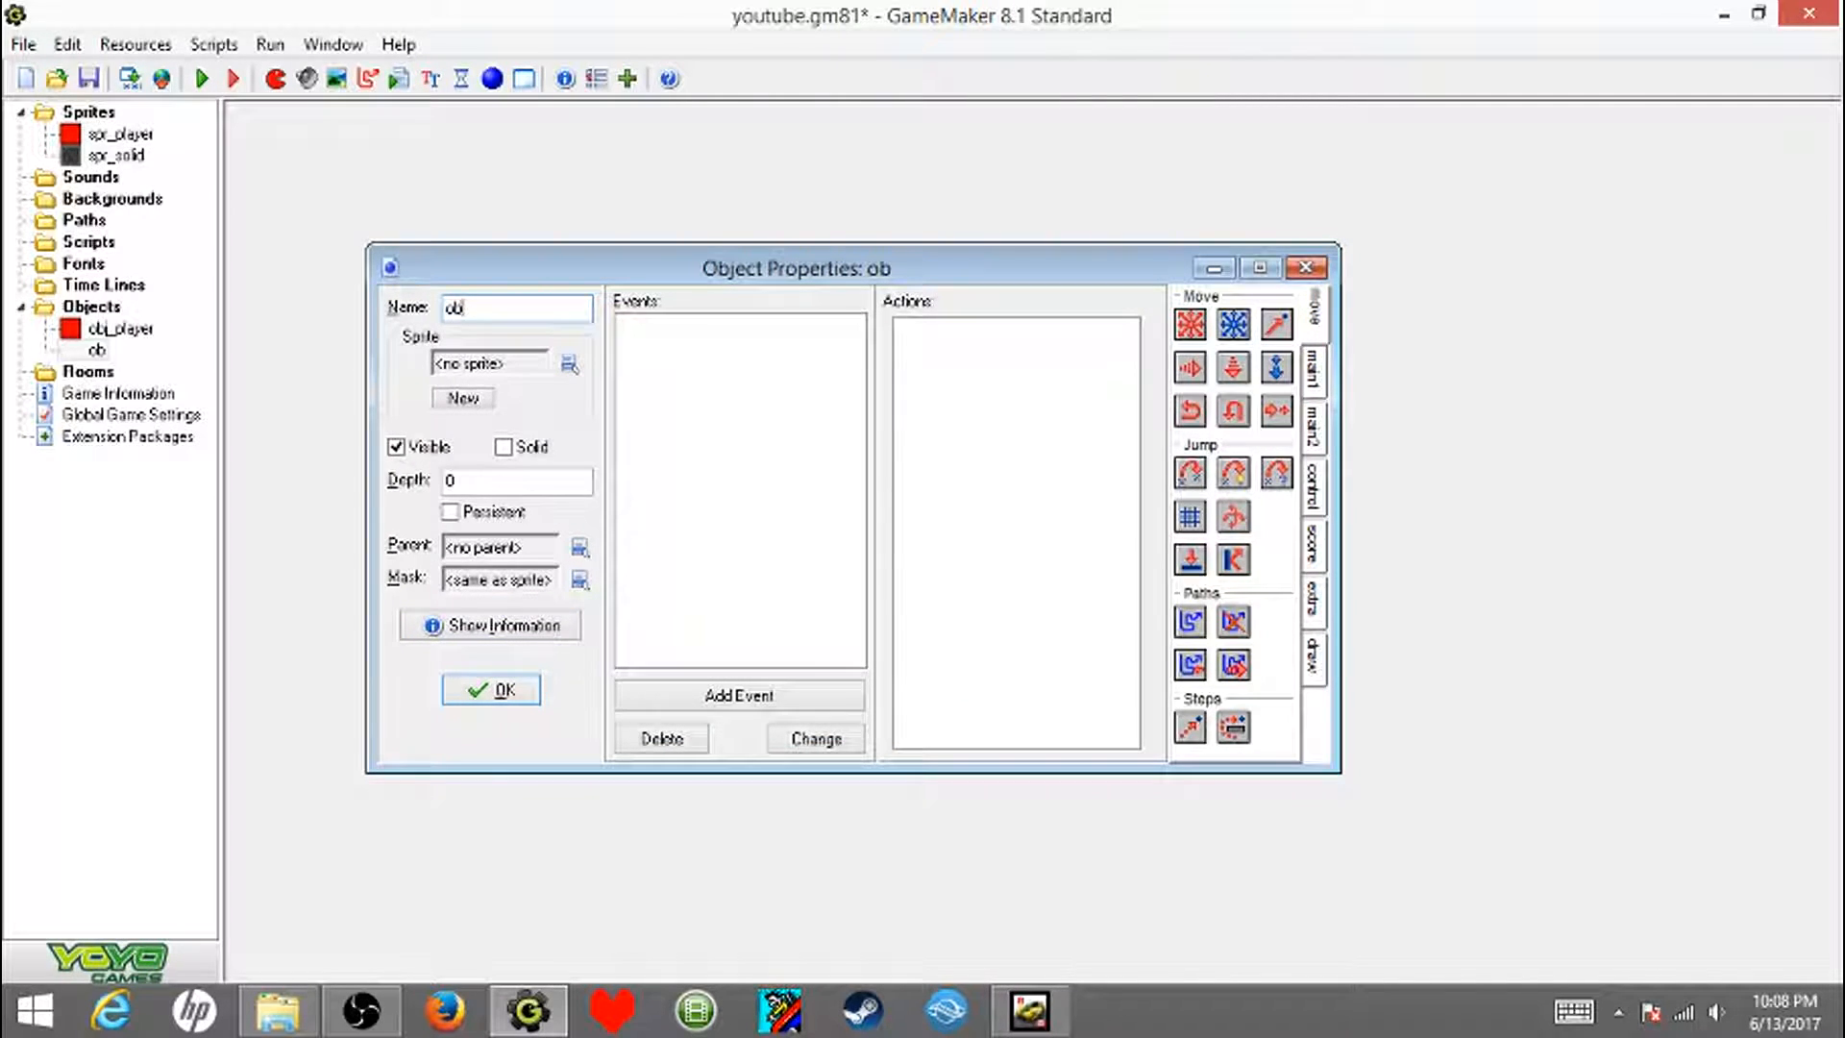
type("j_s")
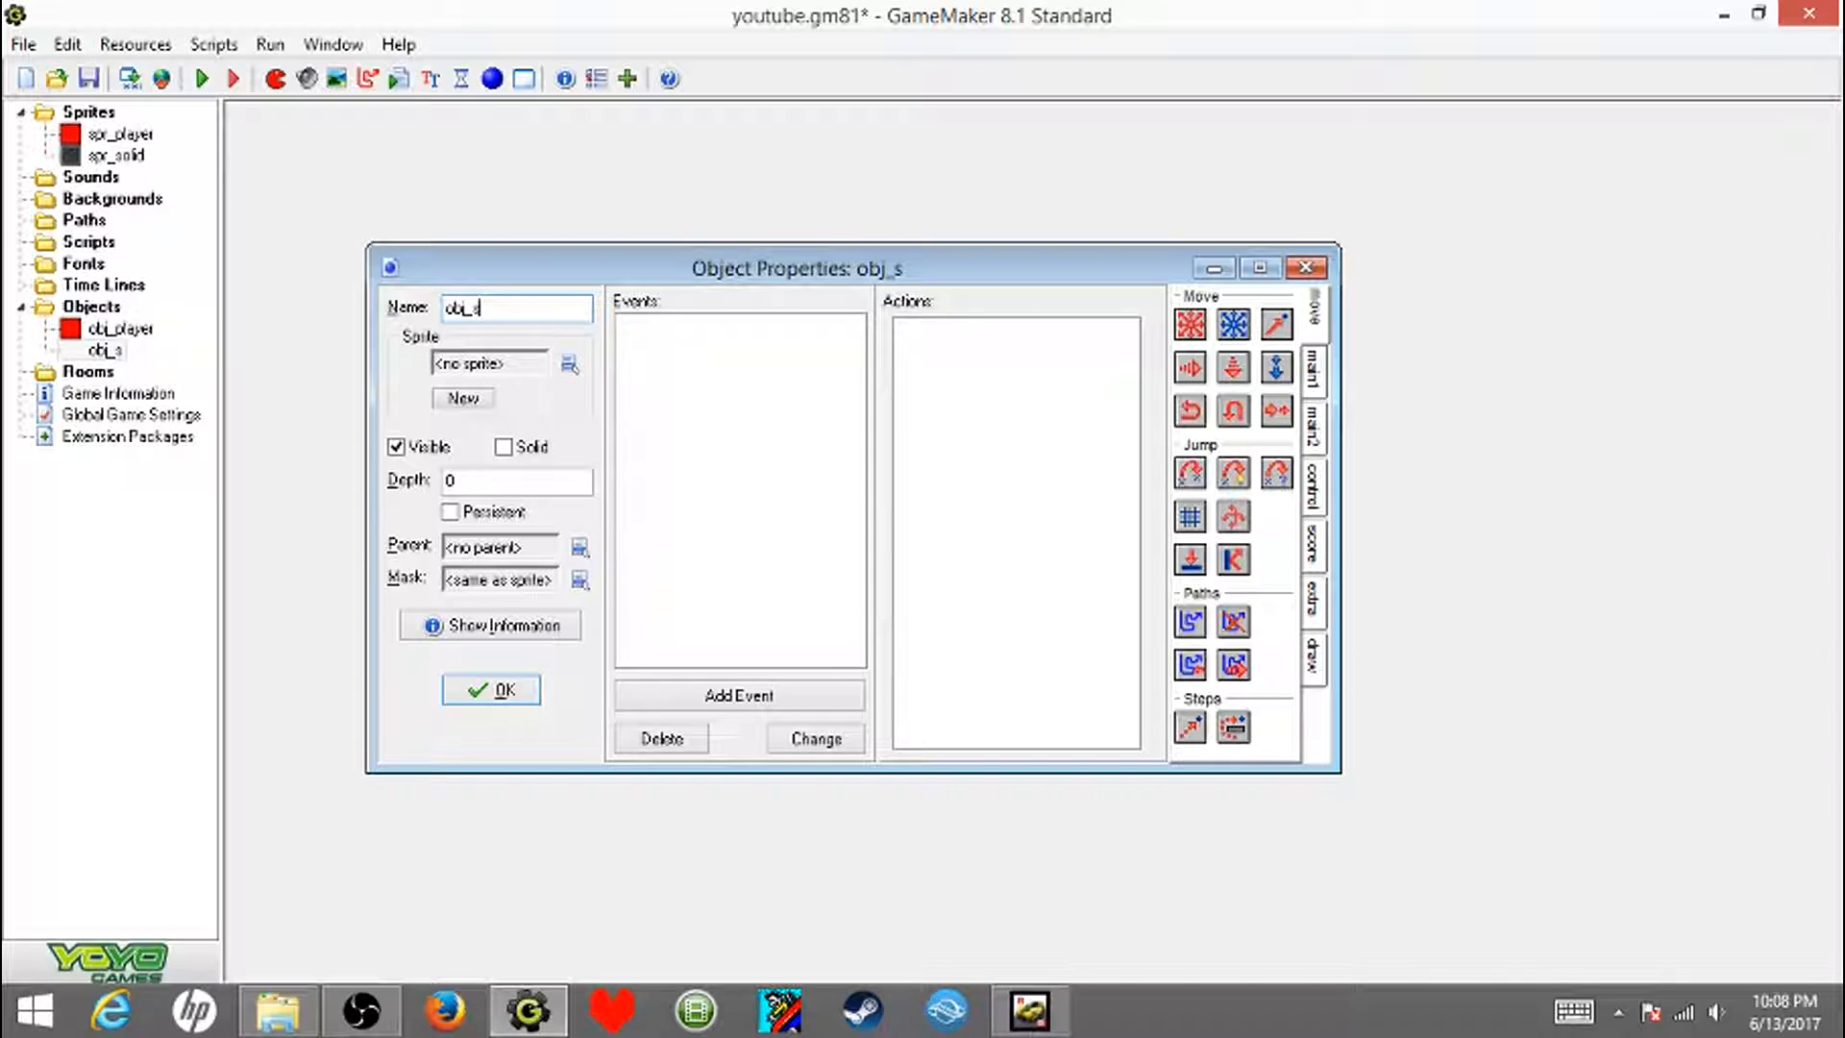
type("olid")
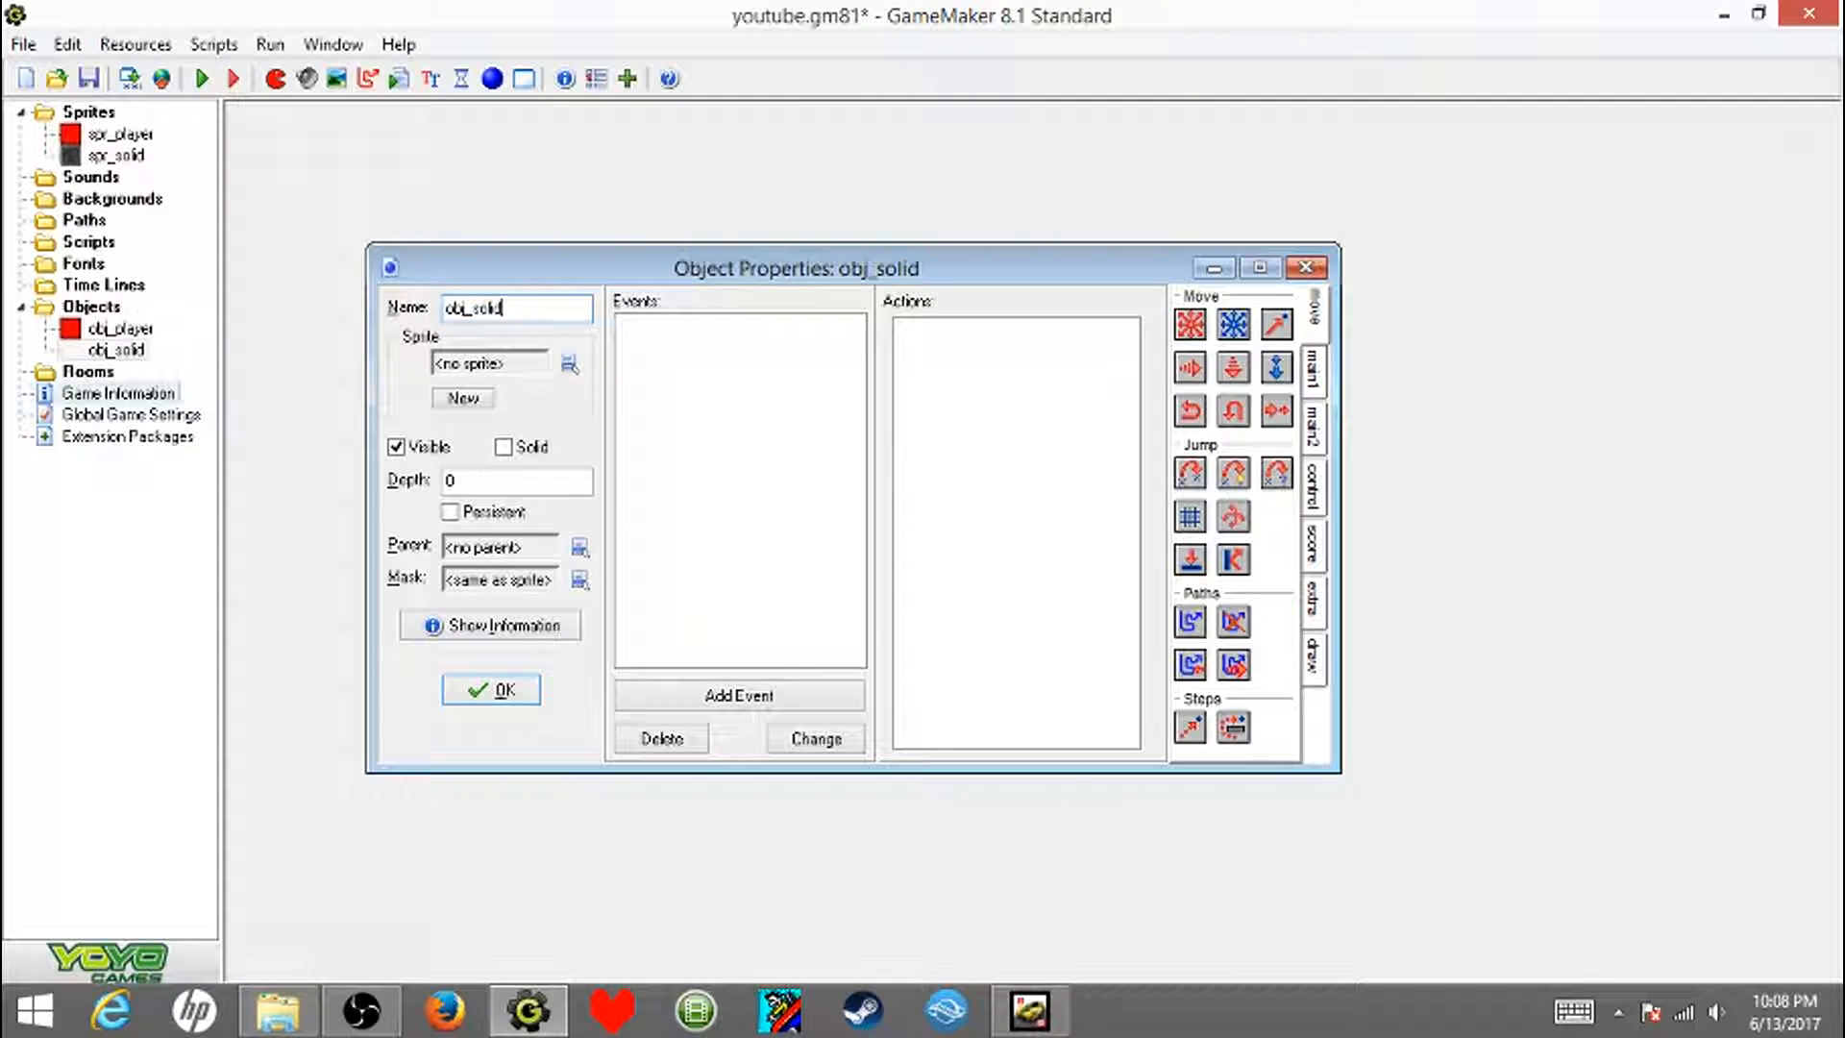
- Assign the spr_solid sprite to obj_solid, mark the object as solid and confirm it
left_click(570, 363)
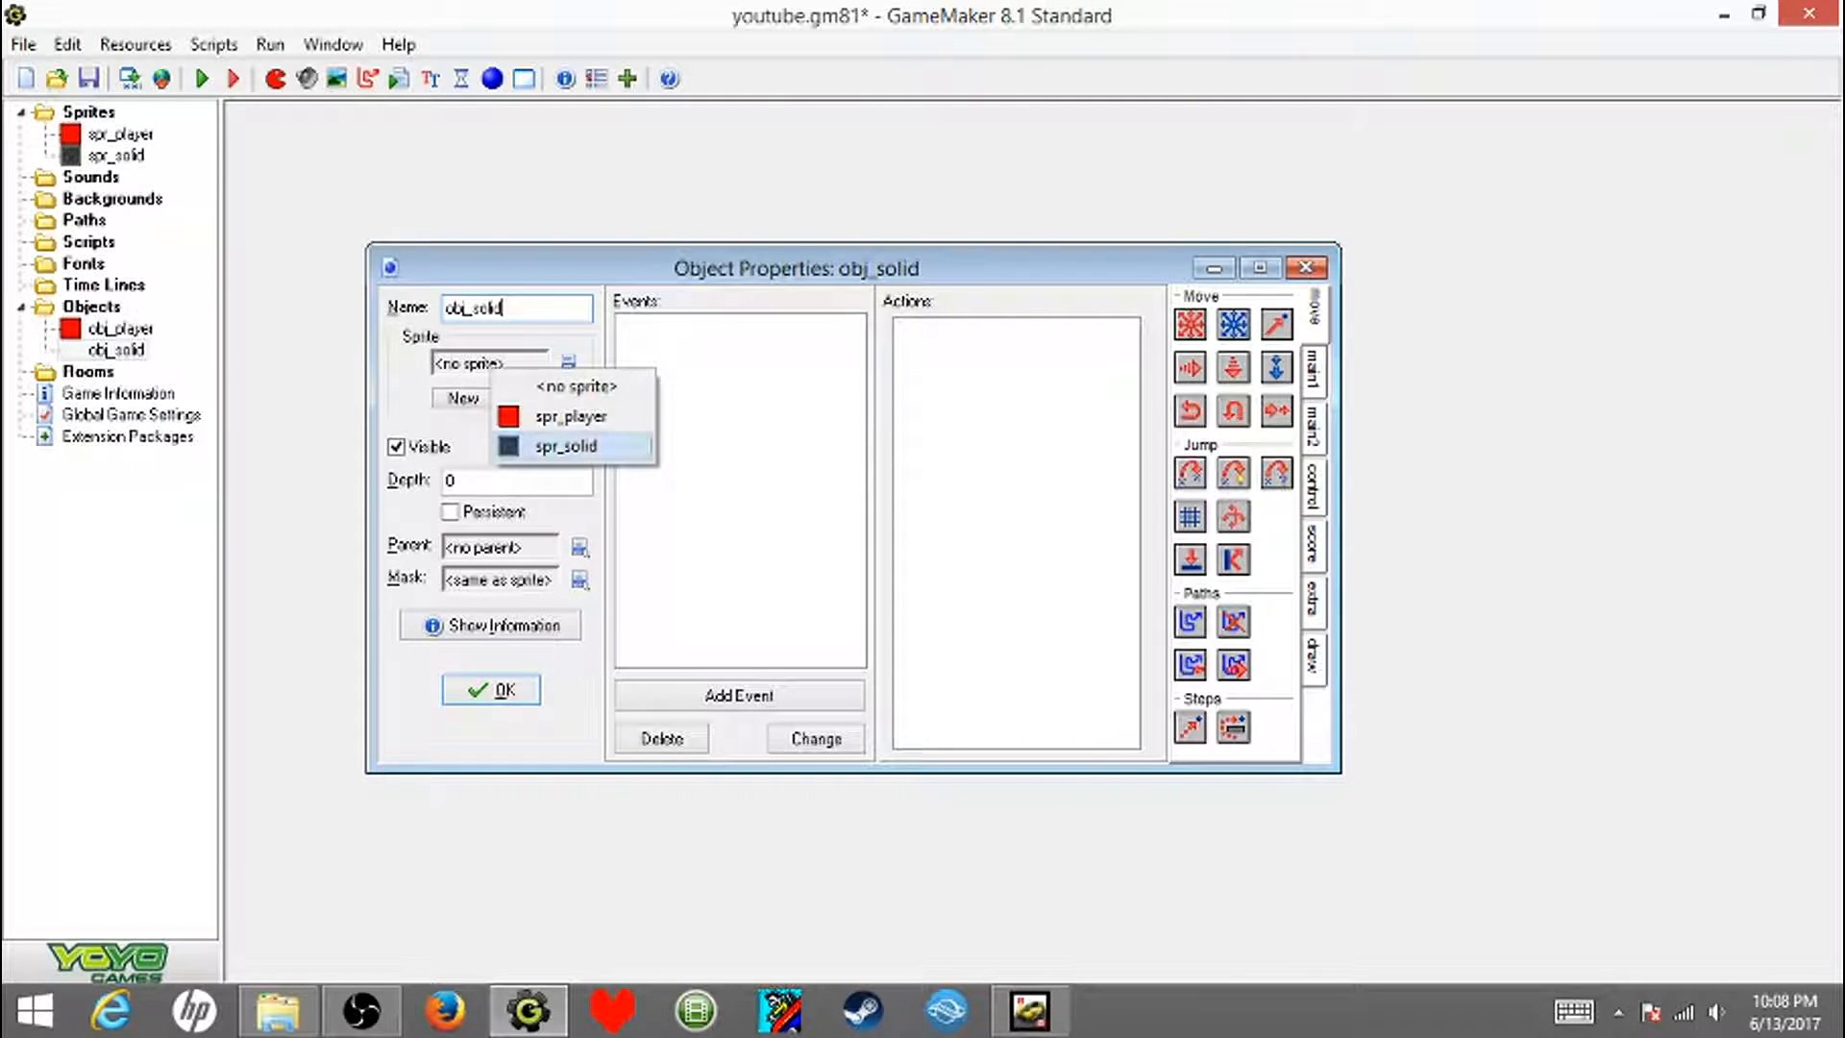
left_click(558, 446)
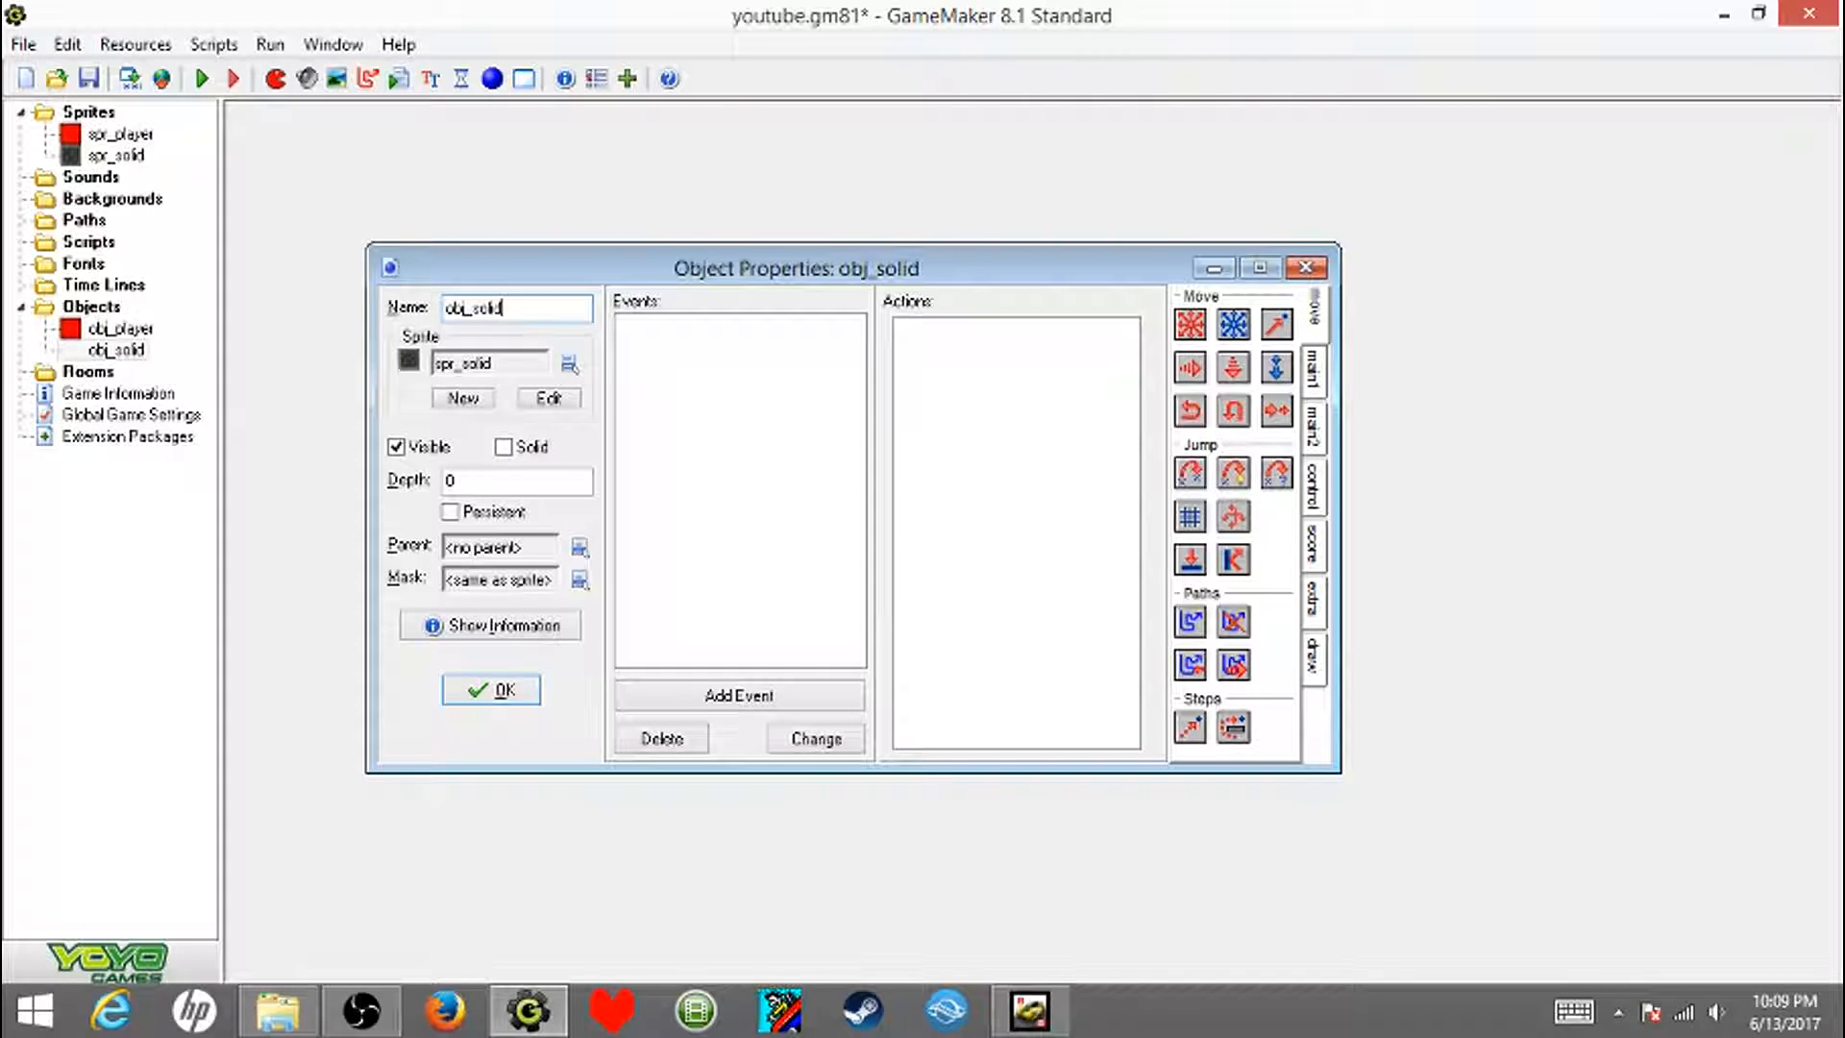
left_click(503, 447)
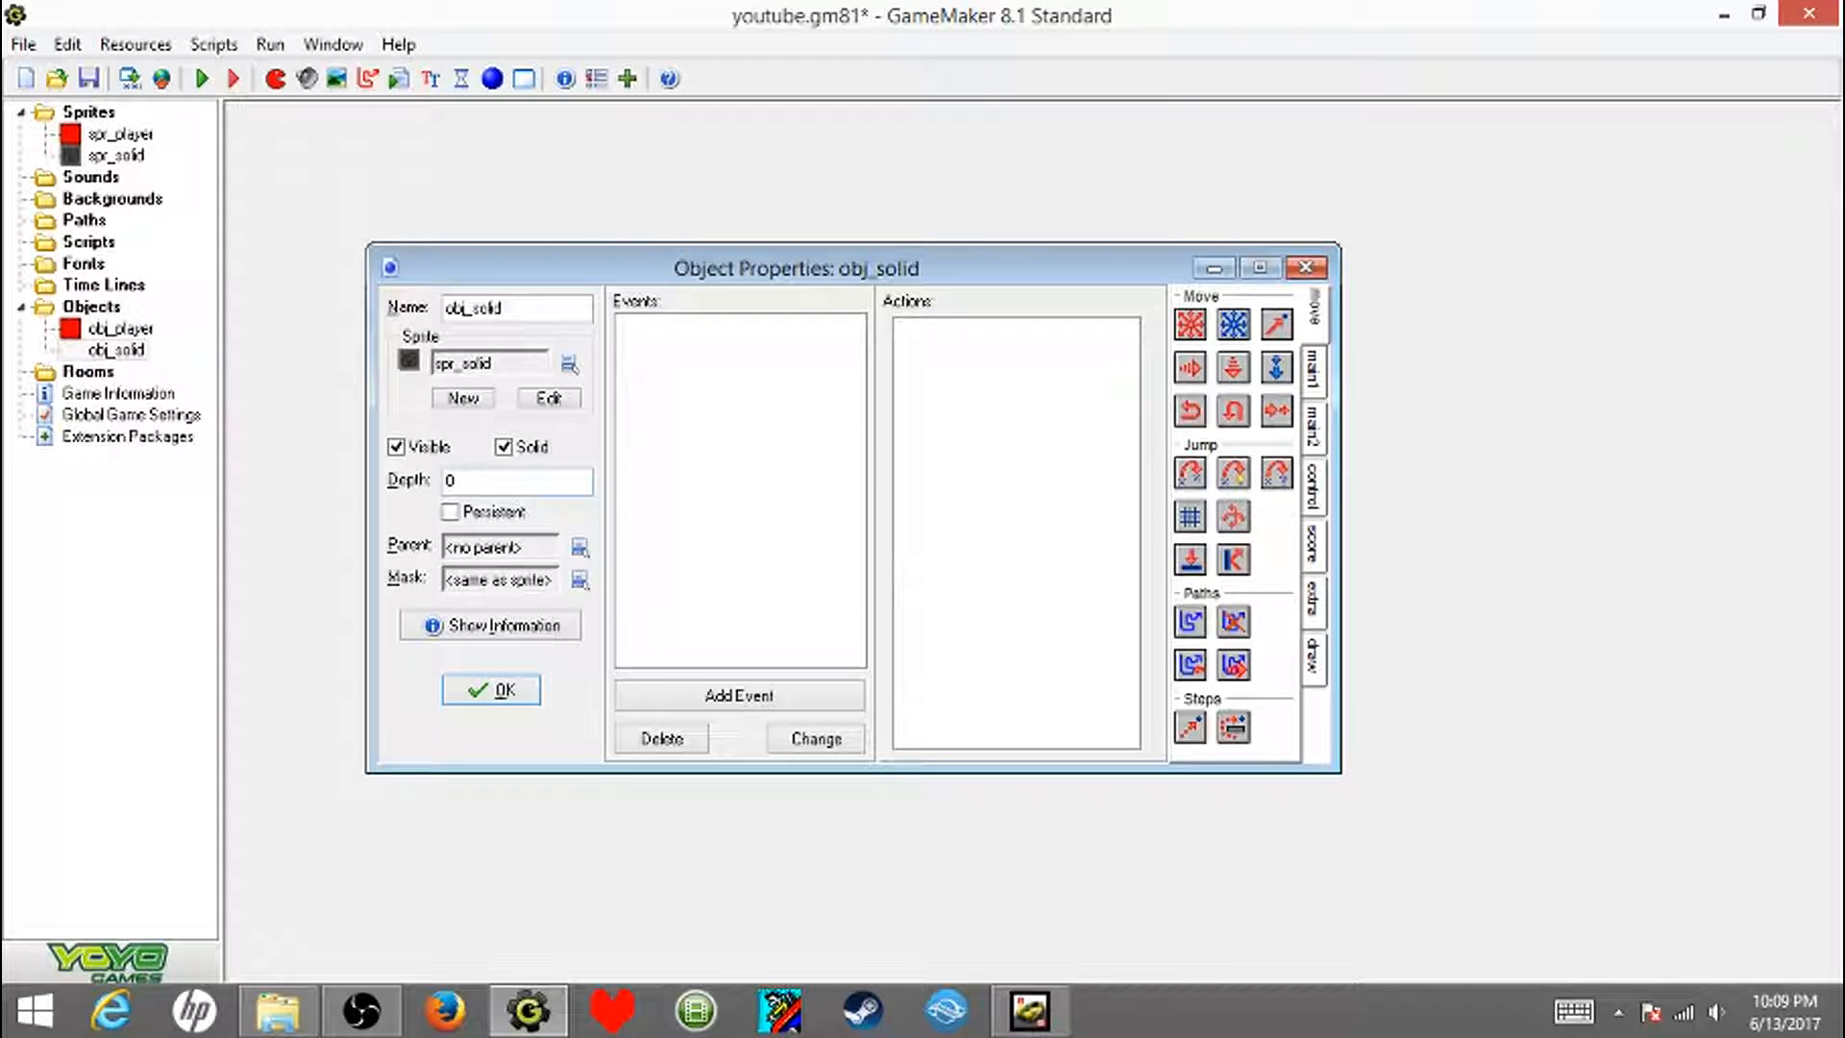
left_click(491, 690)
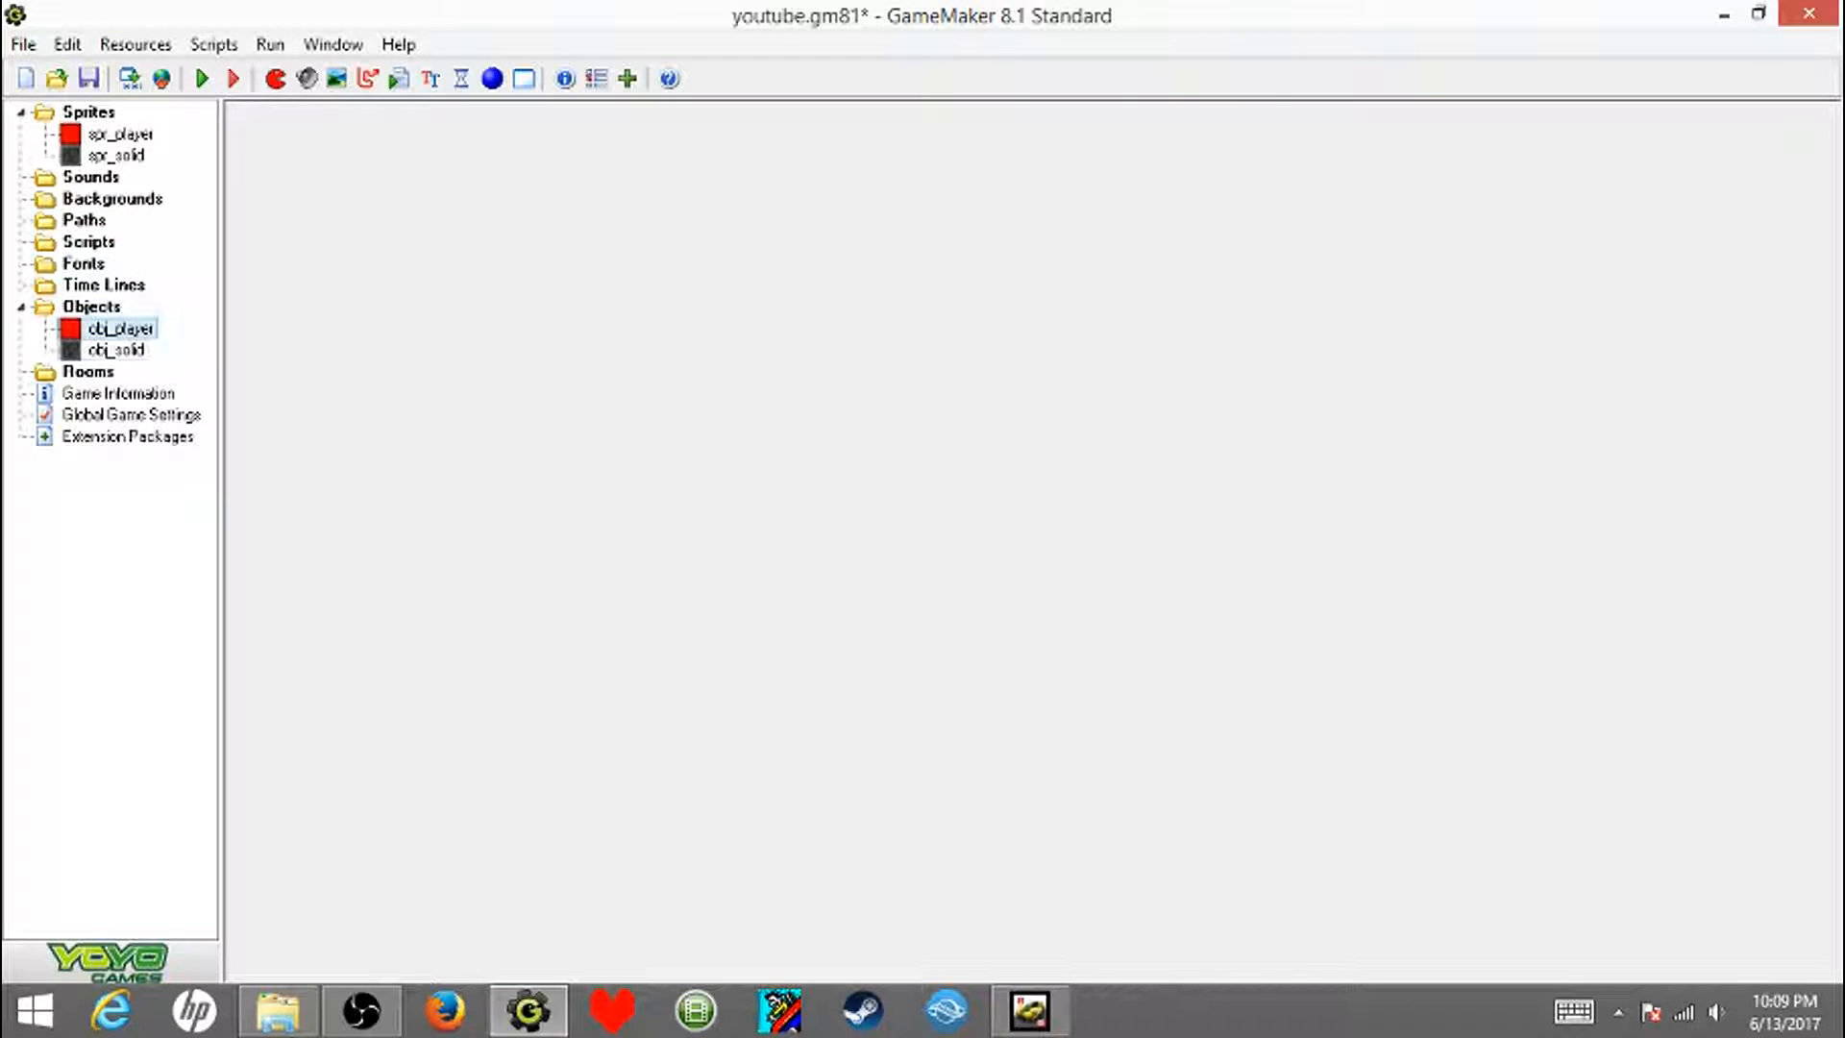
- Open the properties of obj_player and add a keyboard event for the letter W
double_click(120, 329)
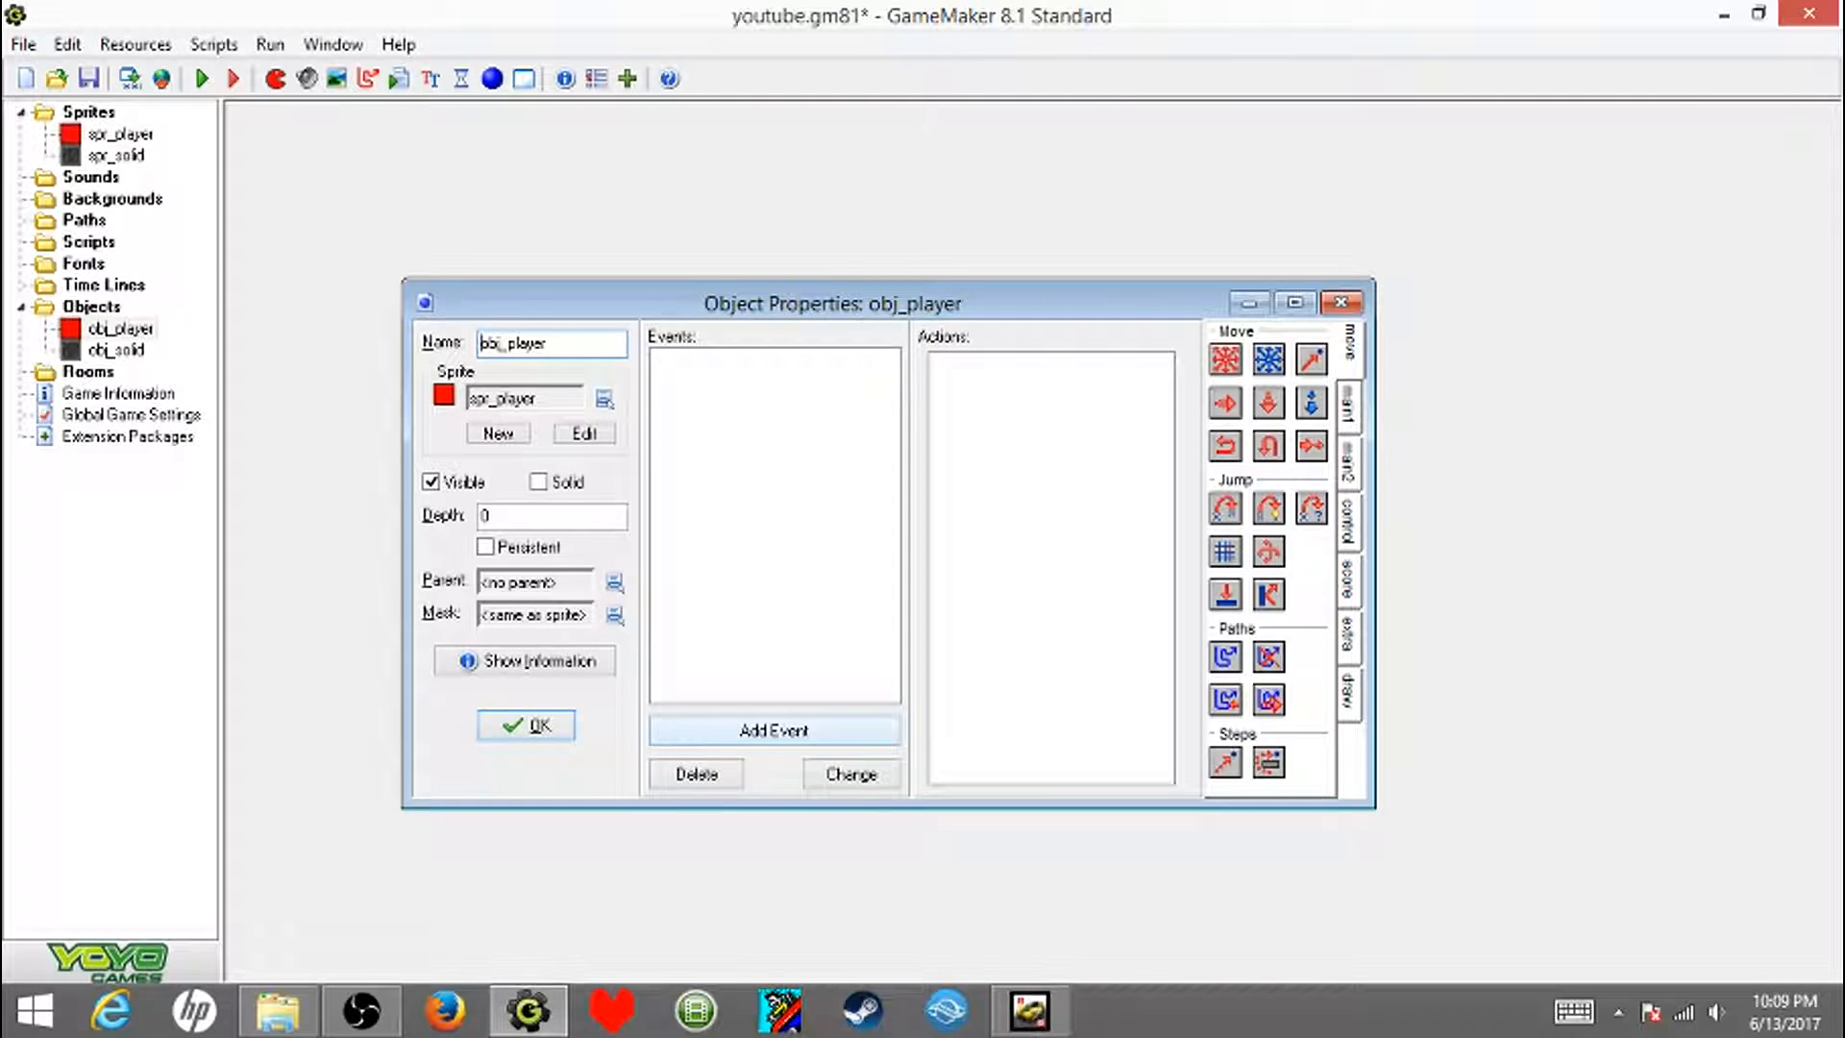
left_click(775, 730)
left_click(830, 585)
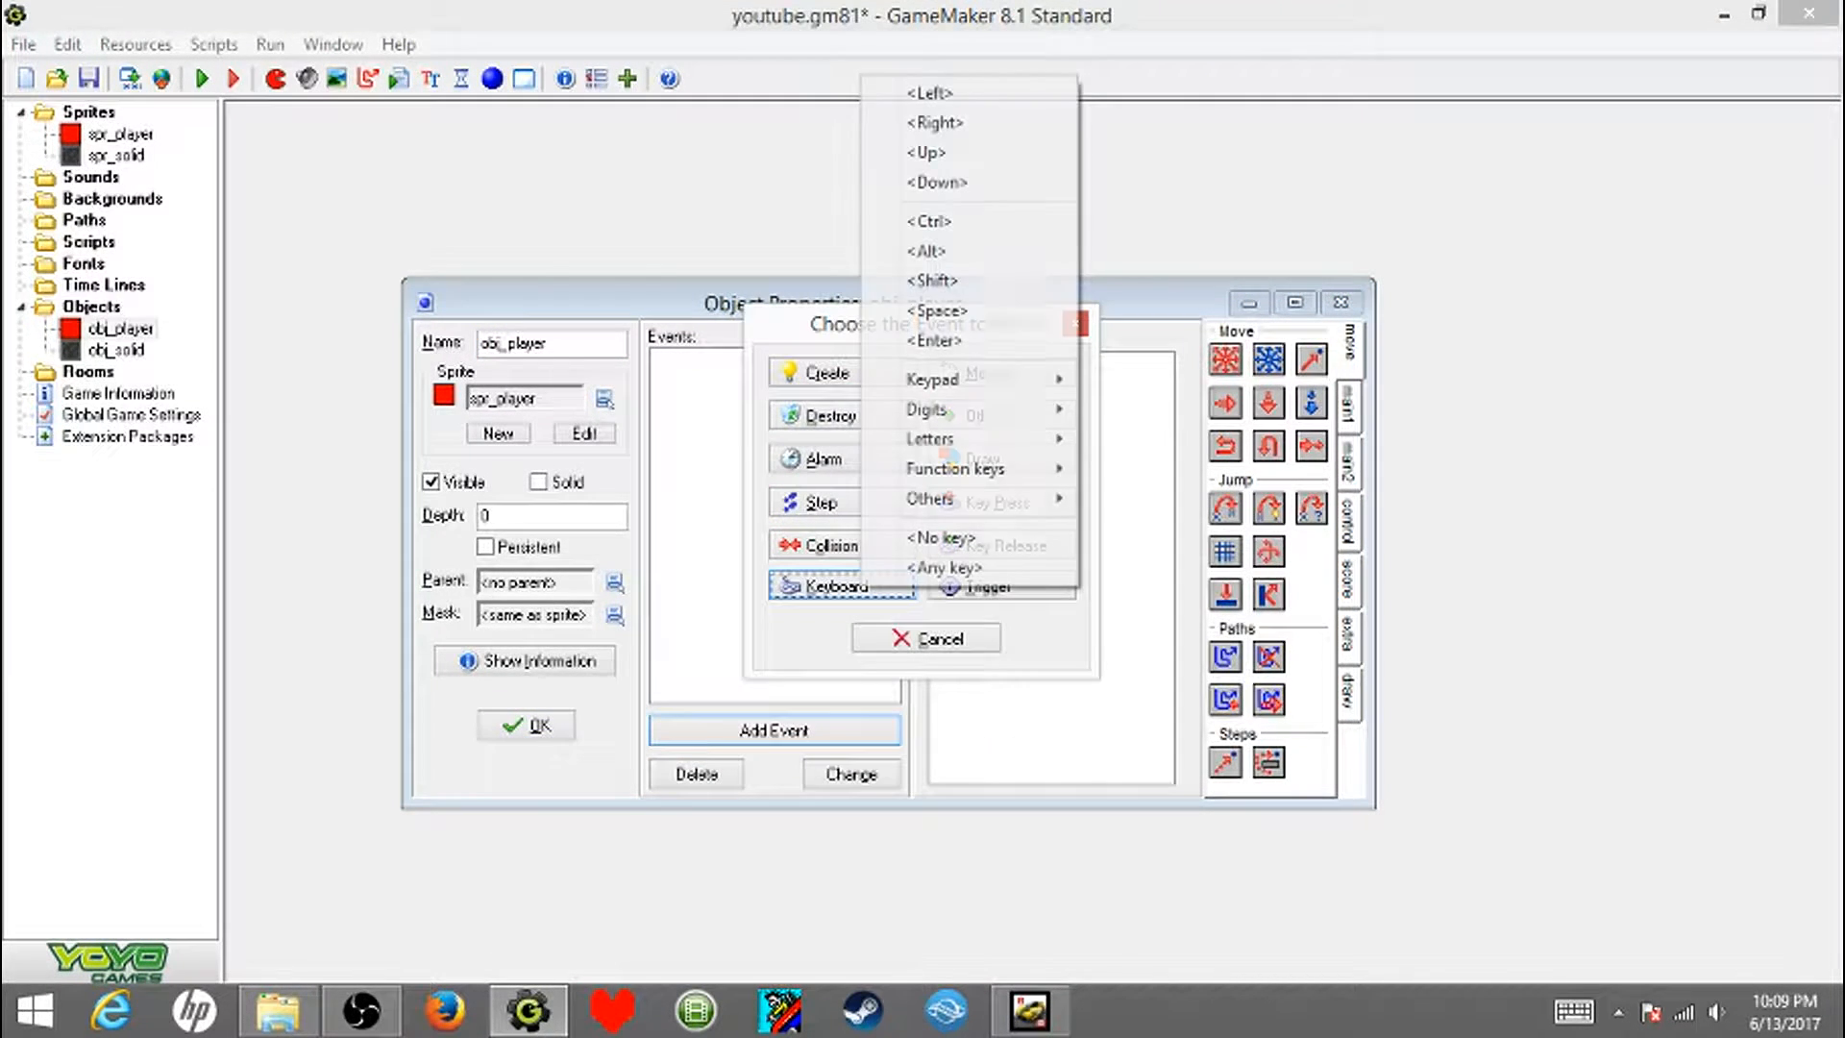
mouse_move(961, 438)
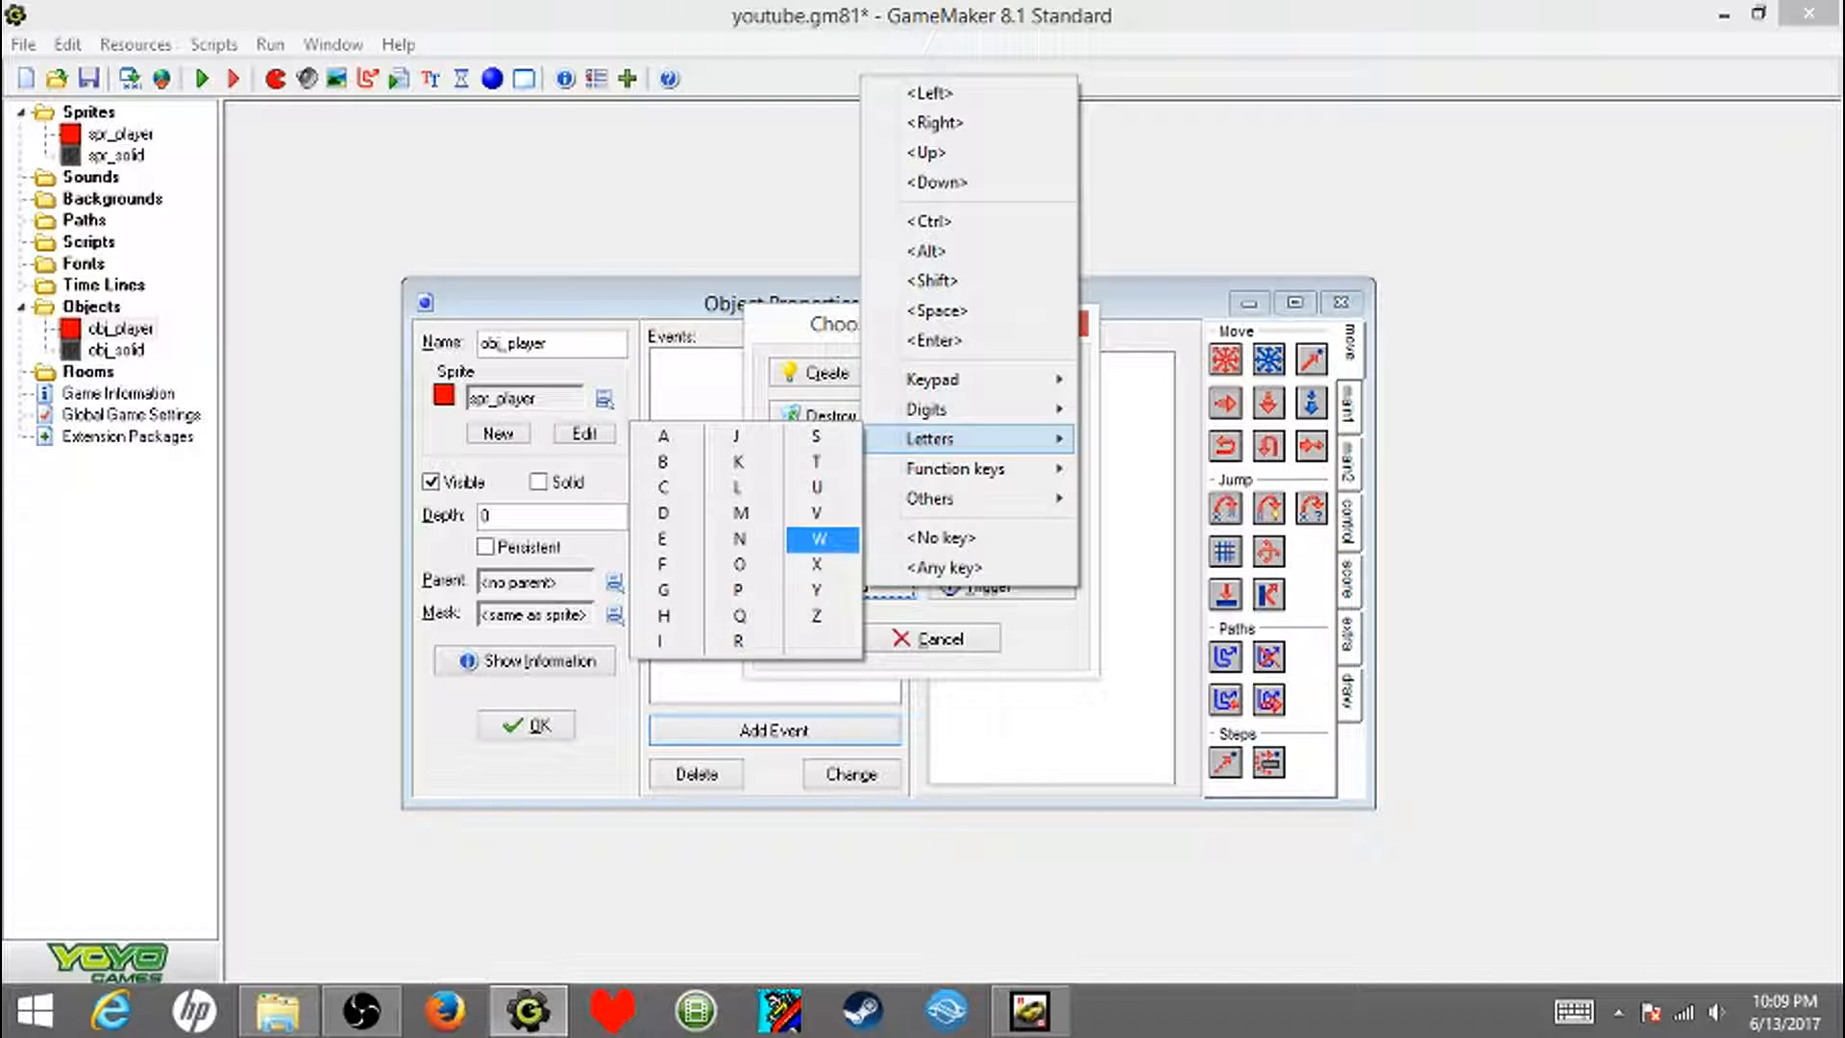
left_click(821, 539)
- Add a keyboard event for the letter A to obj_player
right_click(796, 360)
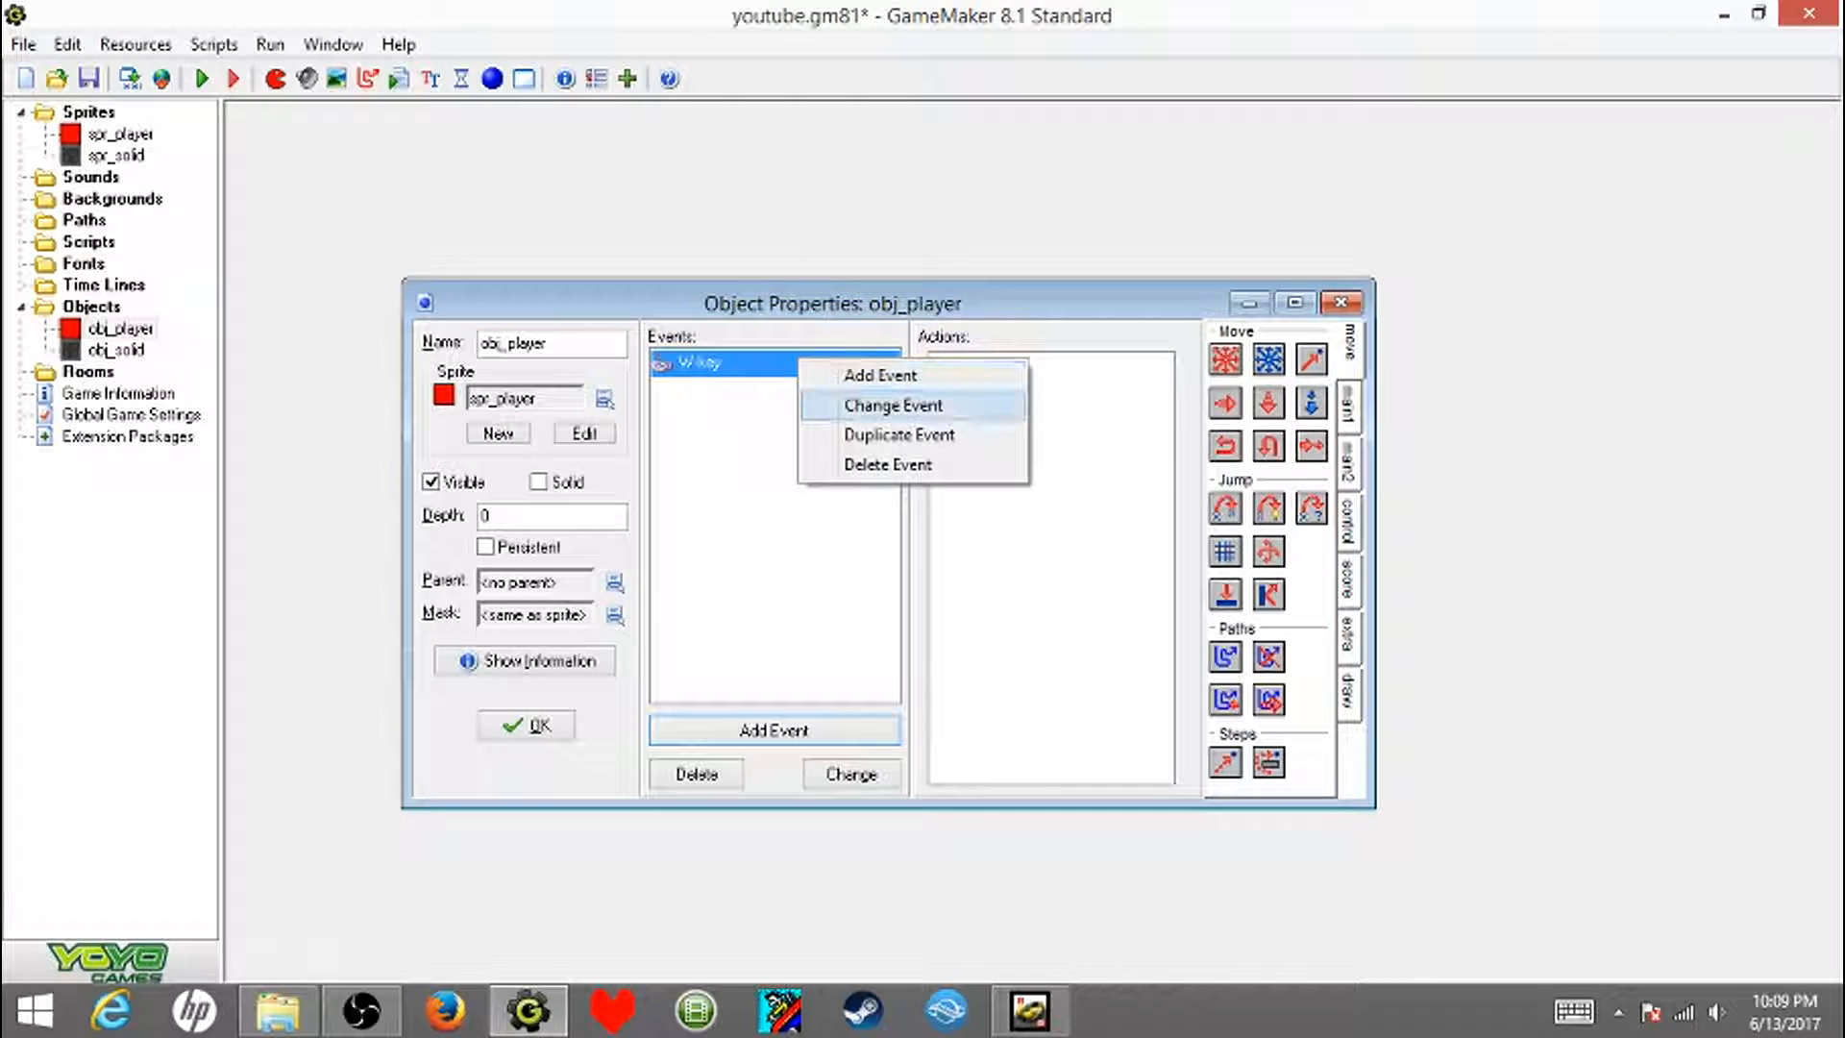
left_click(865, 434)
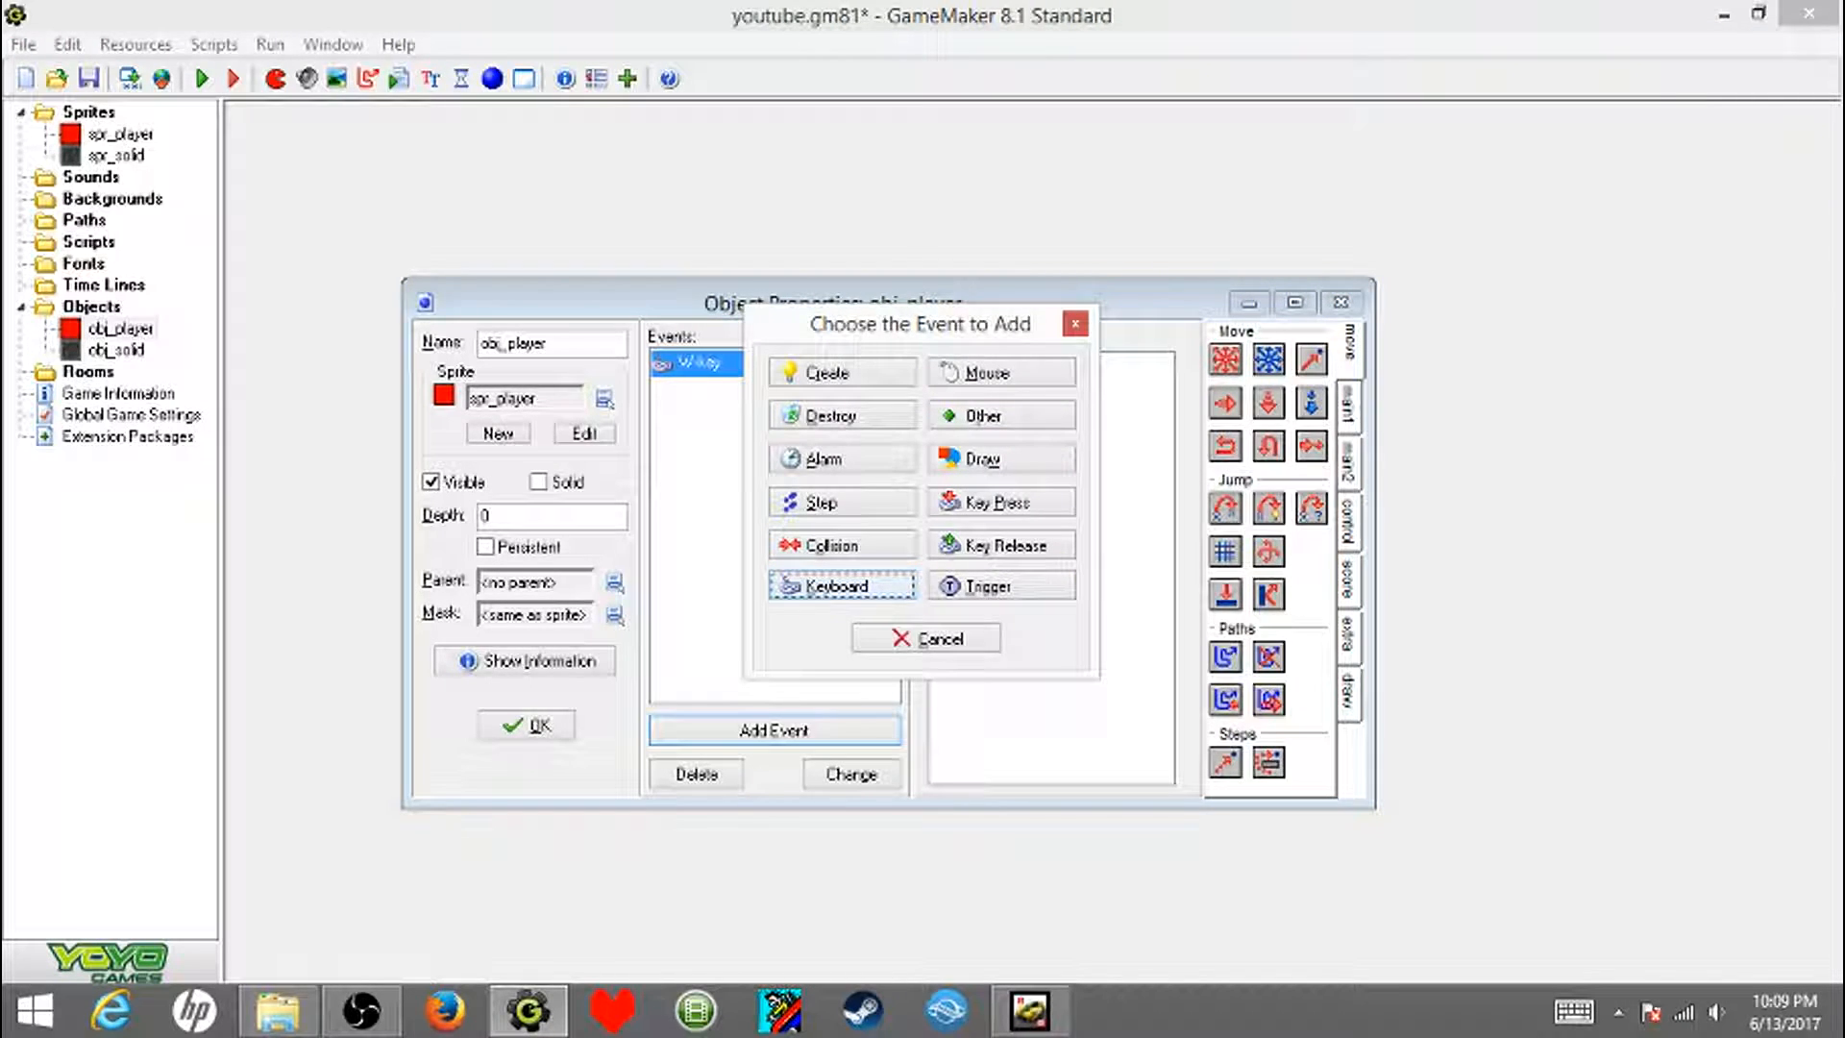
left_click(836, 585)
mouse_move(898, 434)
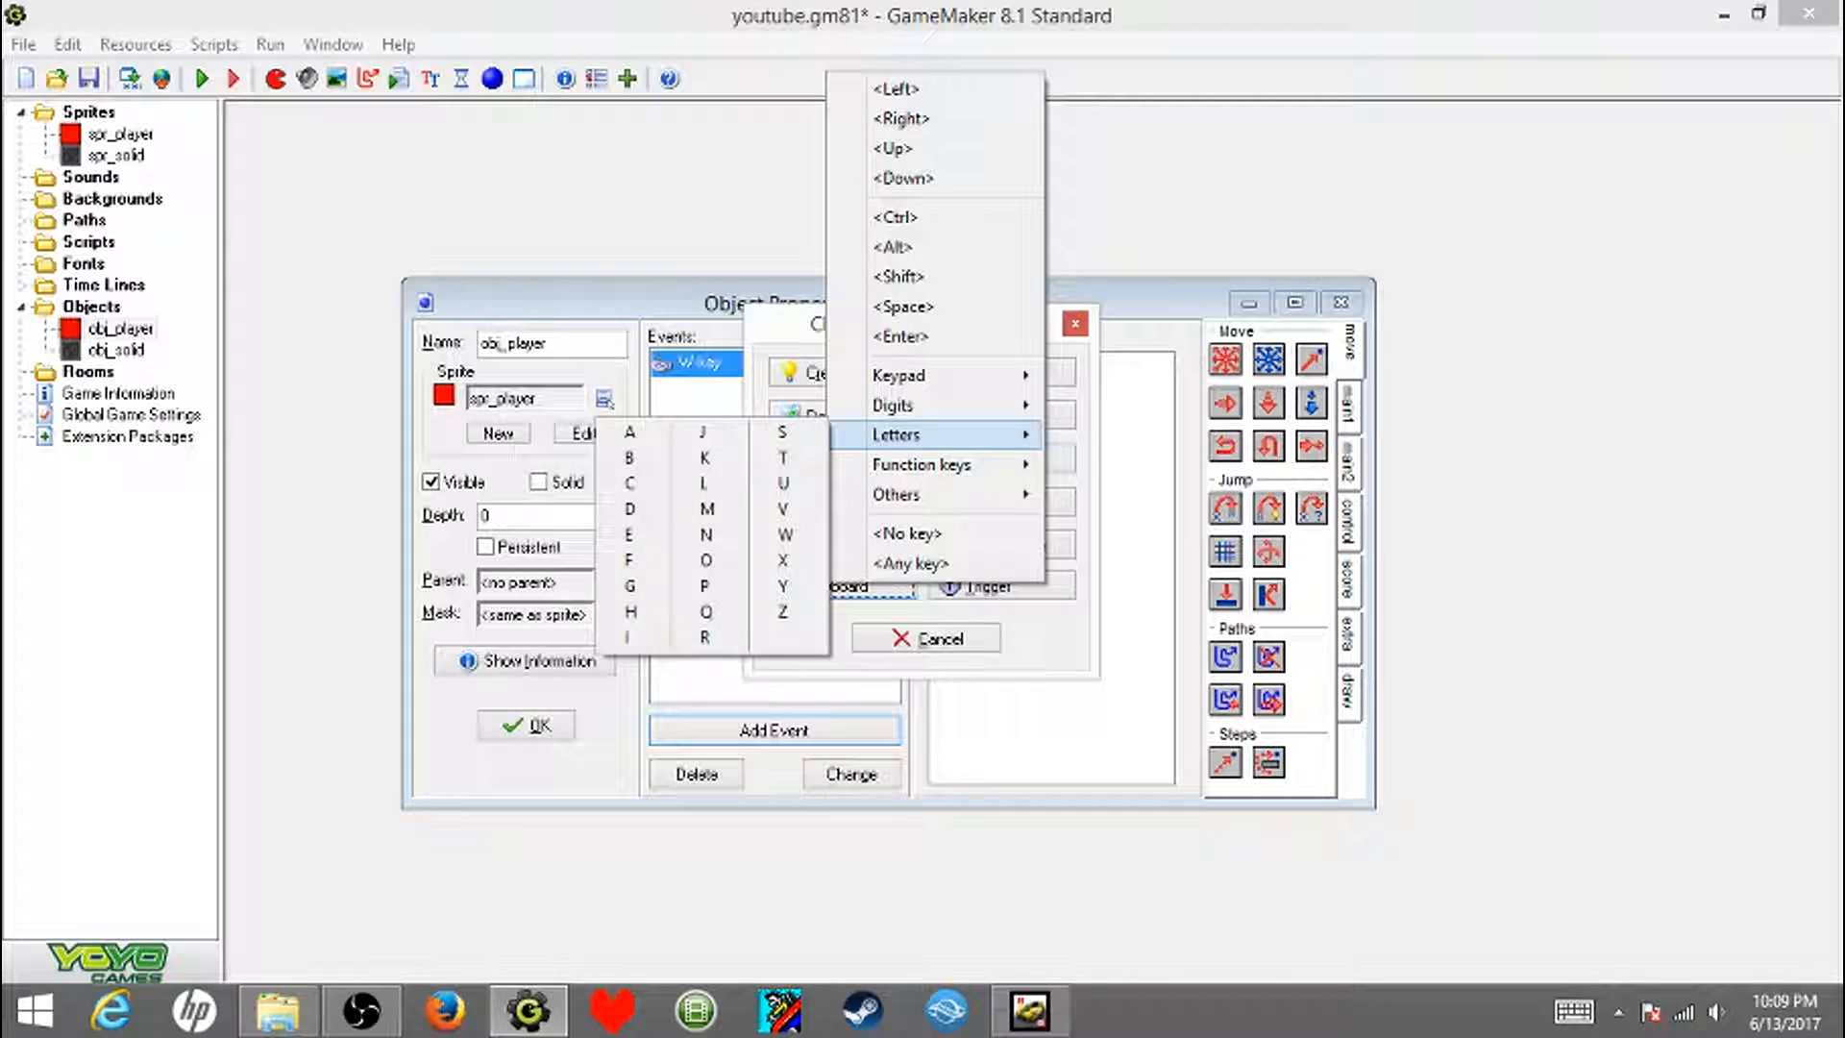
left_click(629, 435)
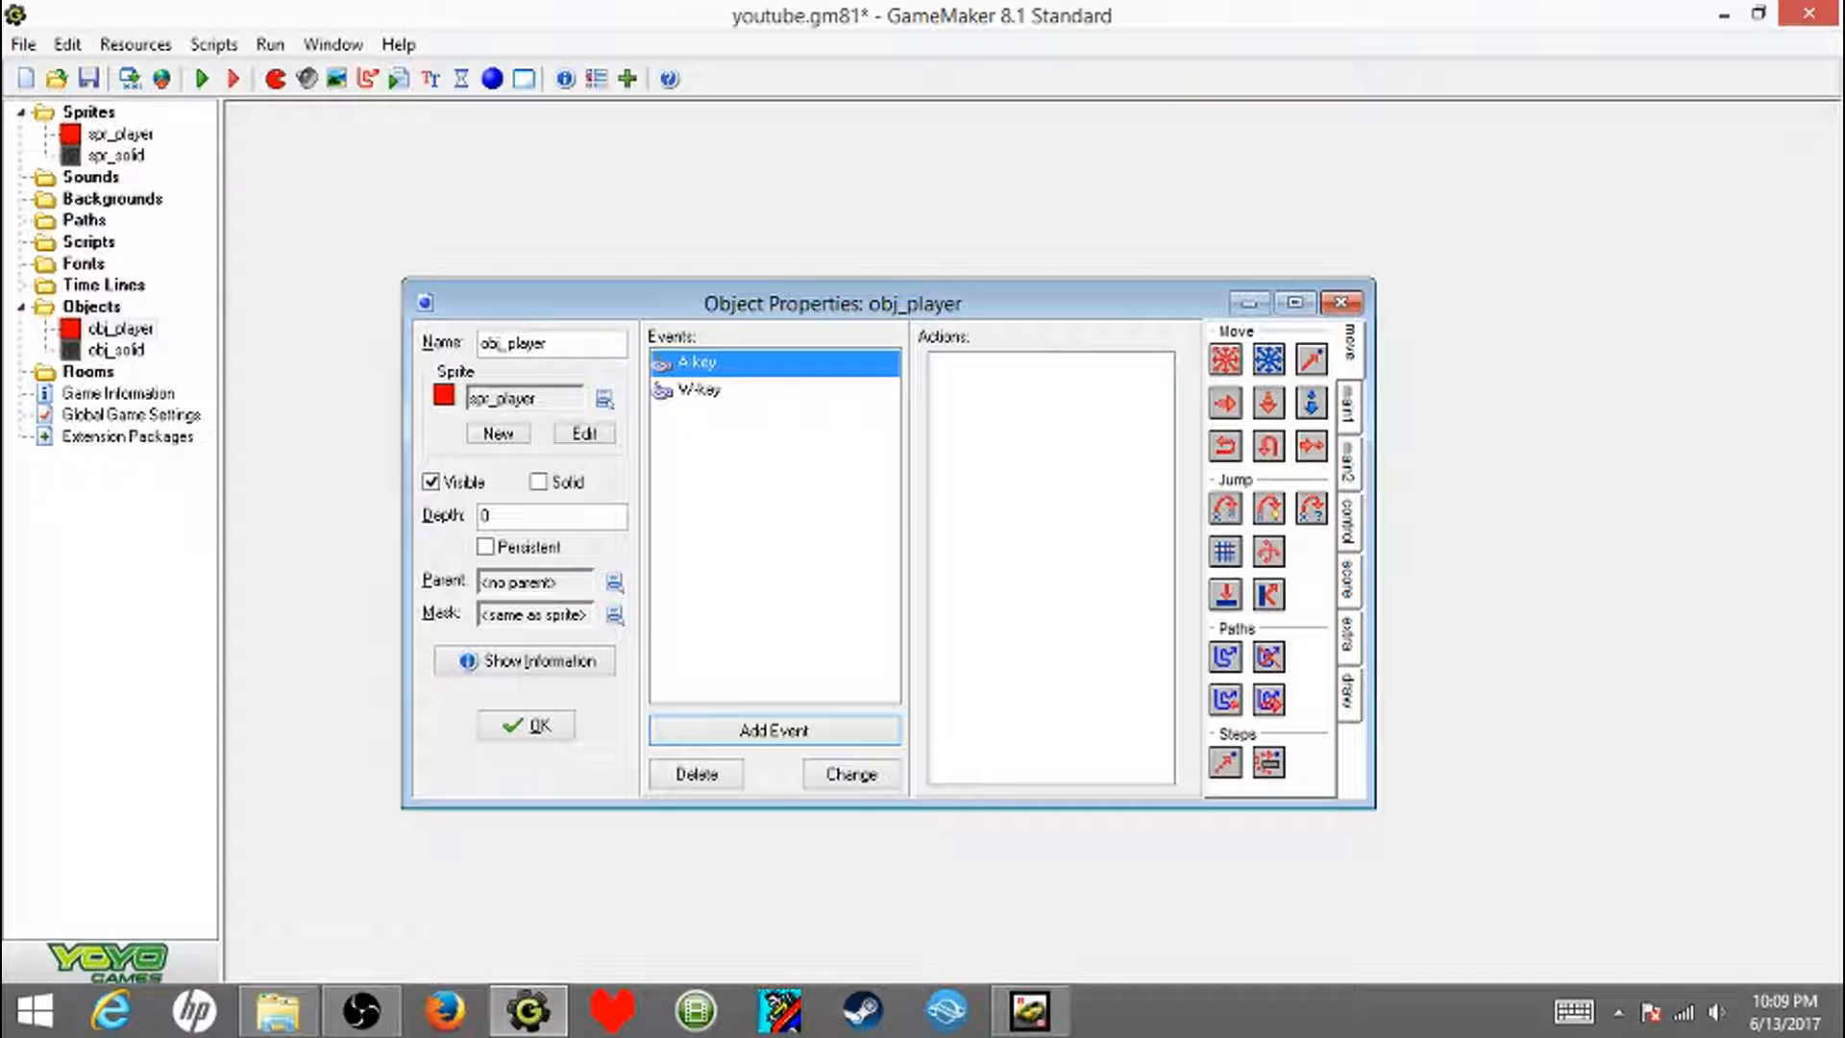
- Add keyboard events for the letters S and D to obj_player
left_click(774, 730)
left_click(836, 585)
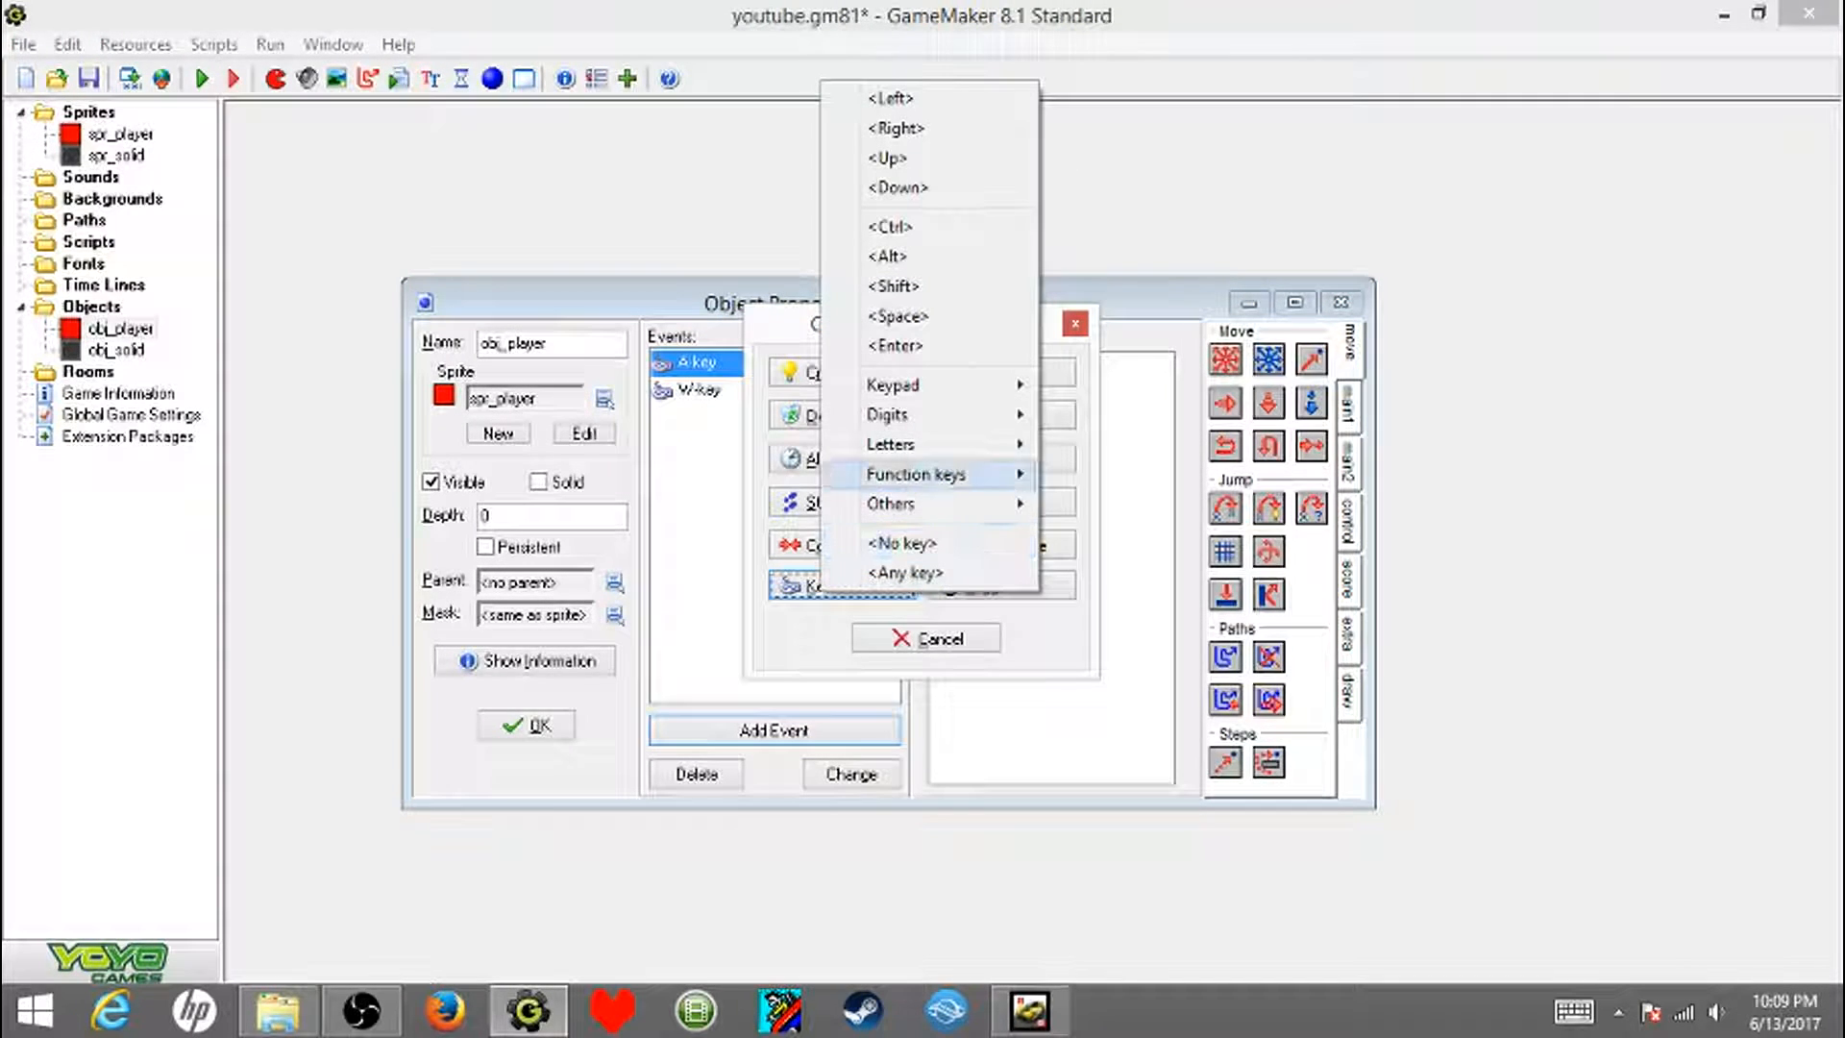
mouse_move(898, 444)
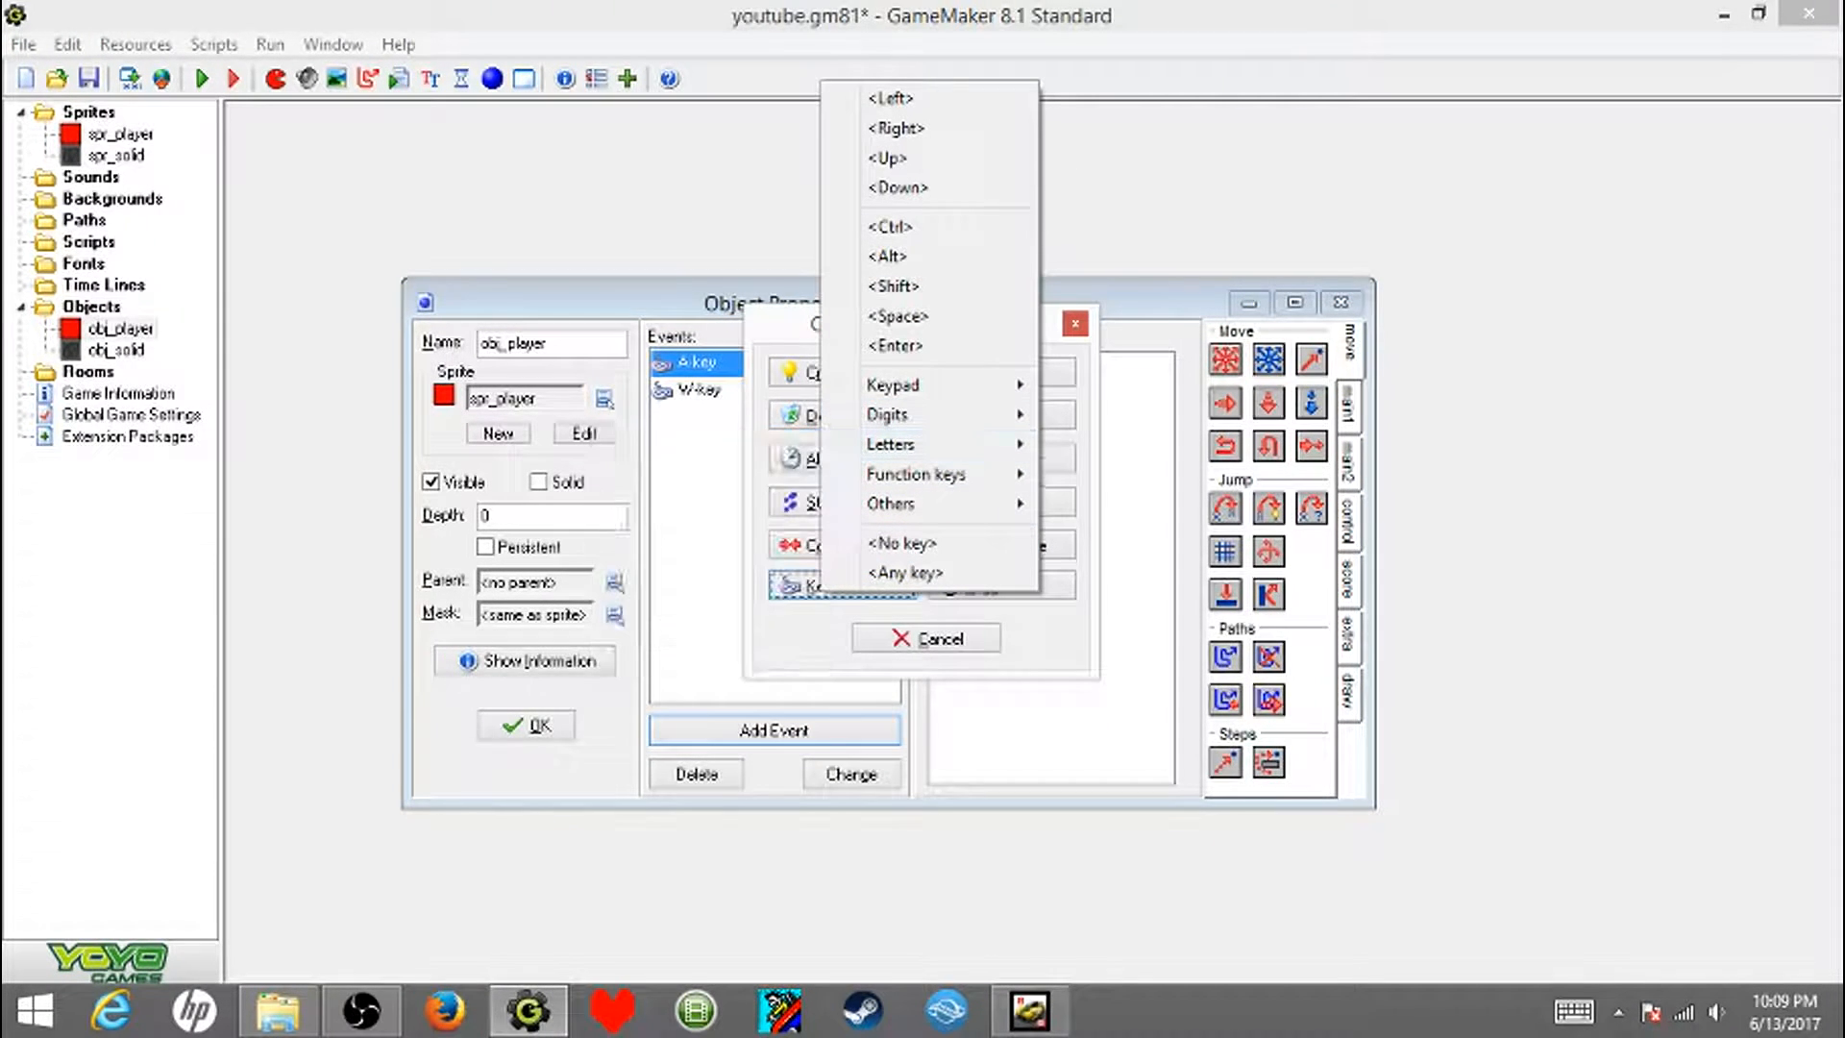
left_click(777, 441)
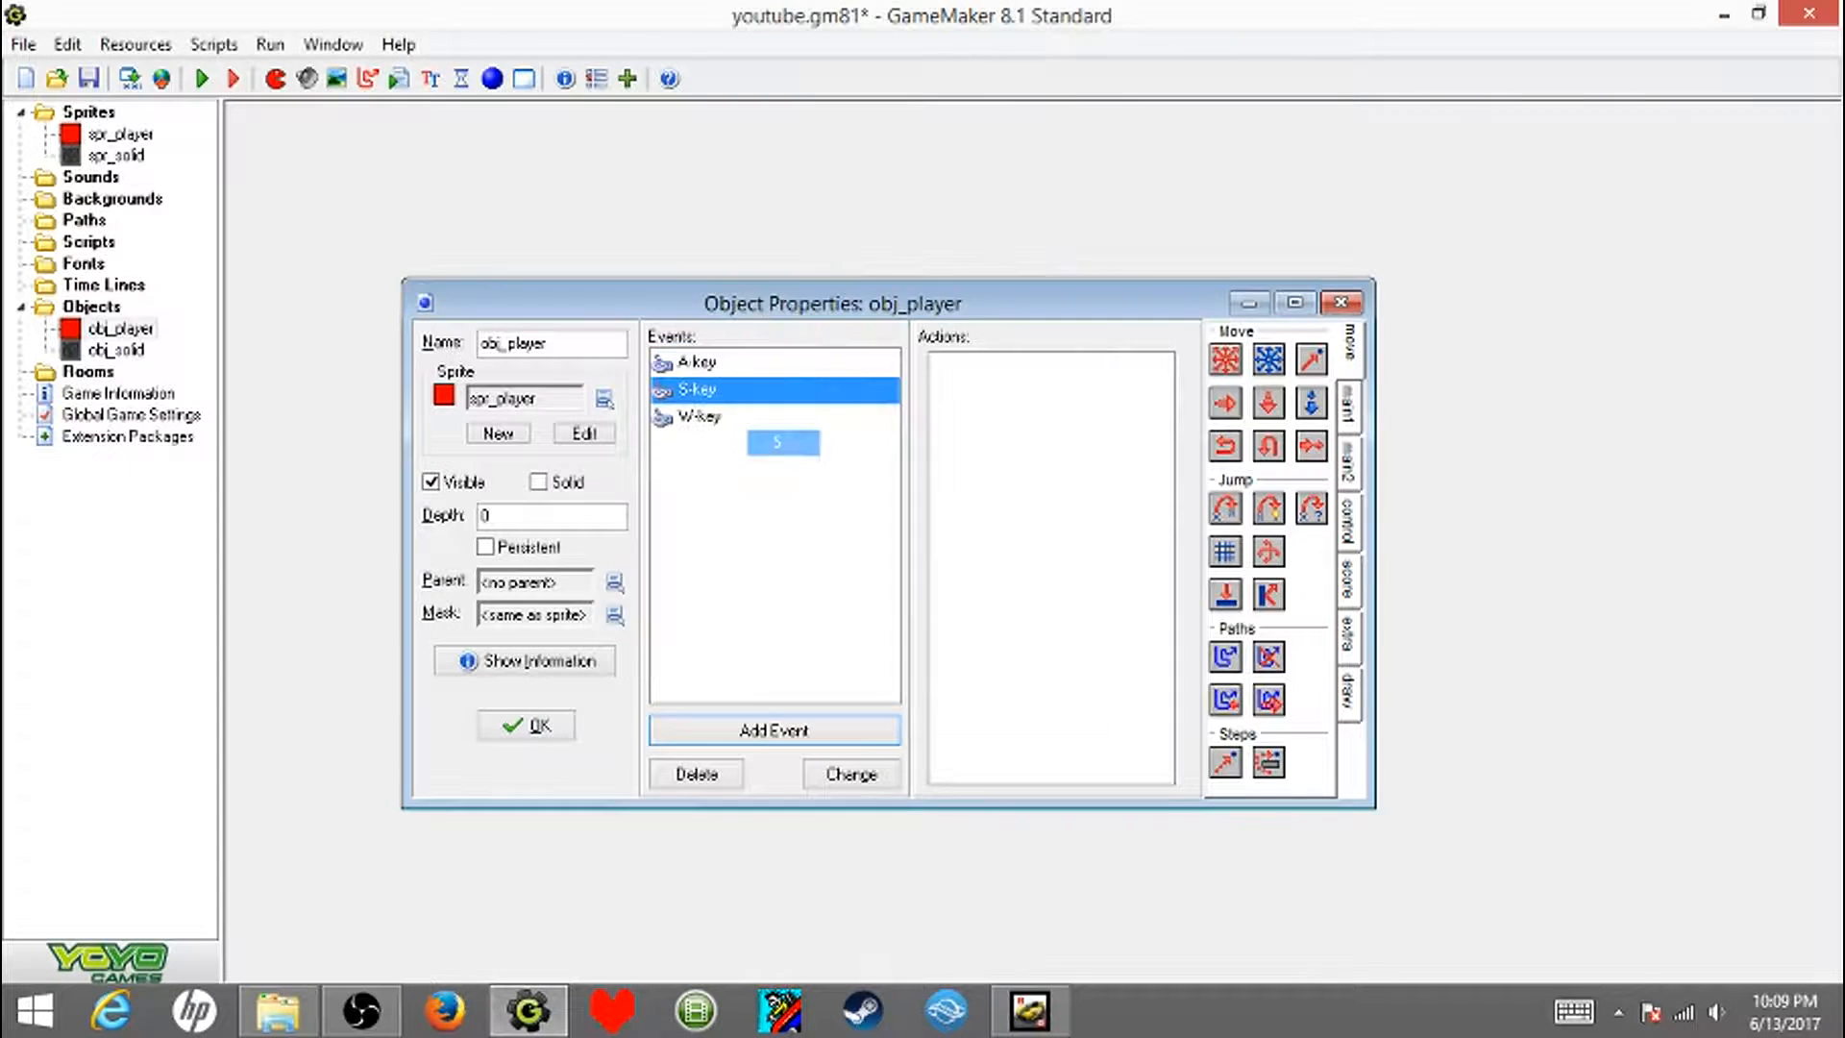
left_click(774, 731)
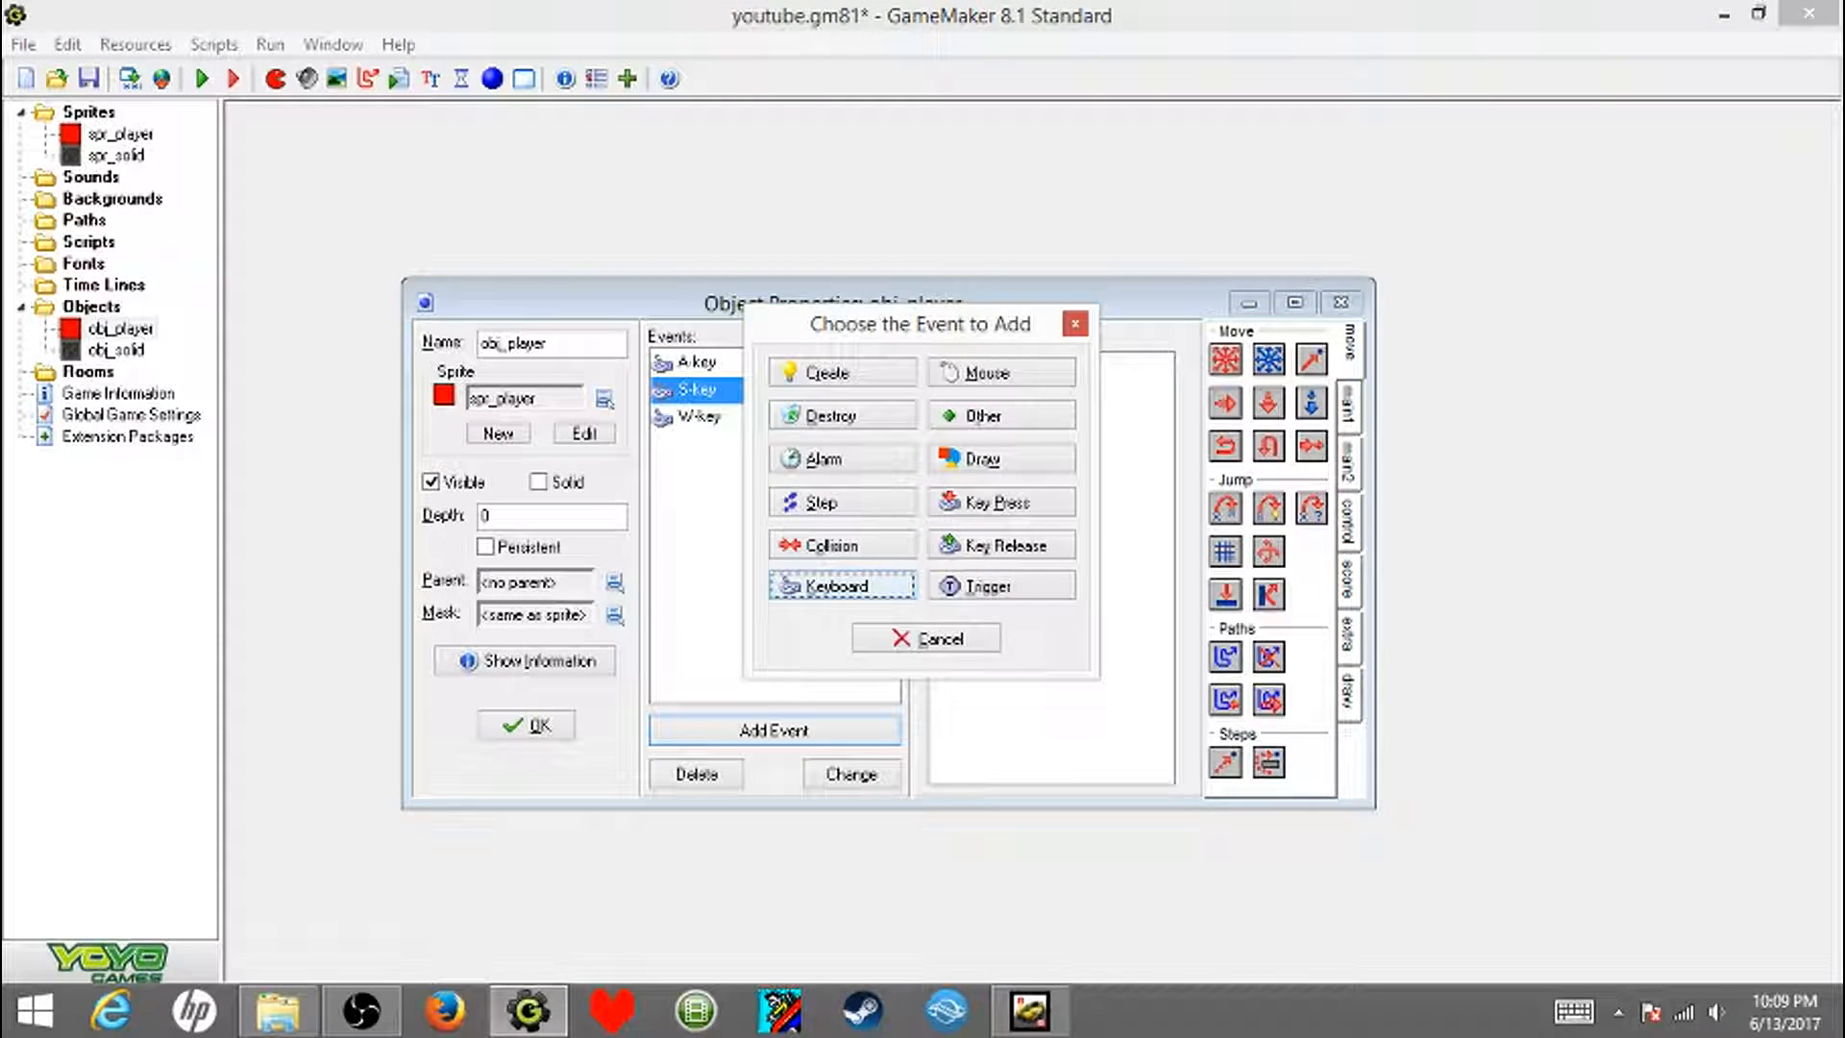
left_click(836, 585)
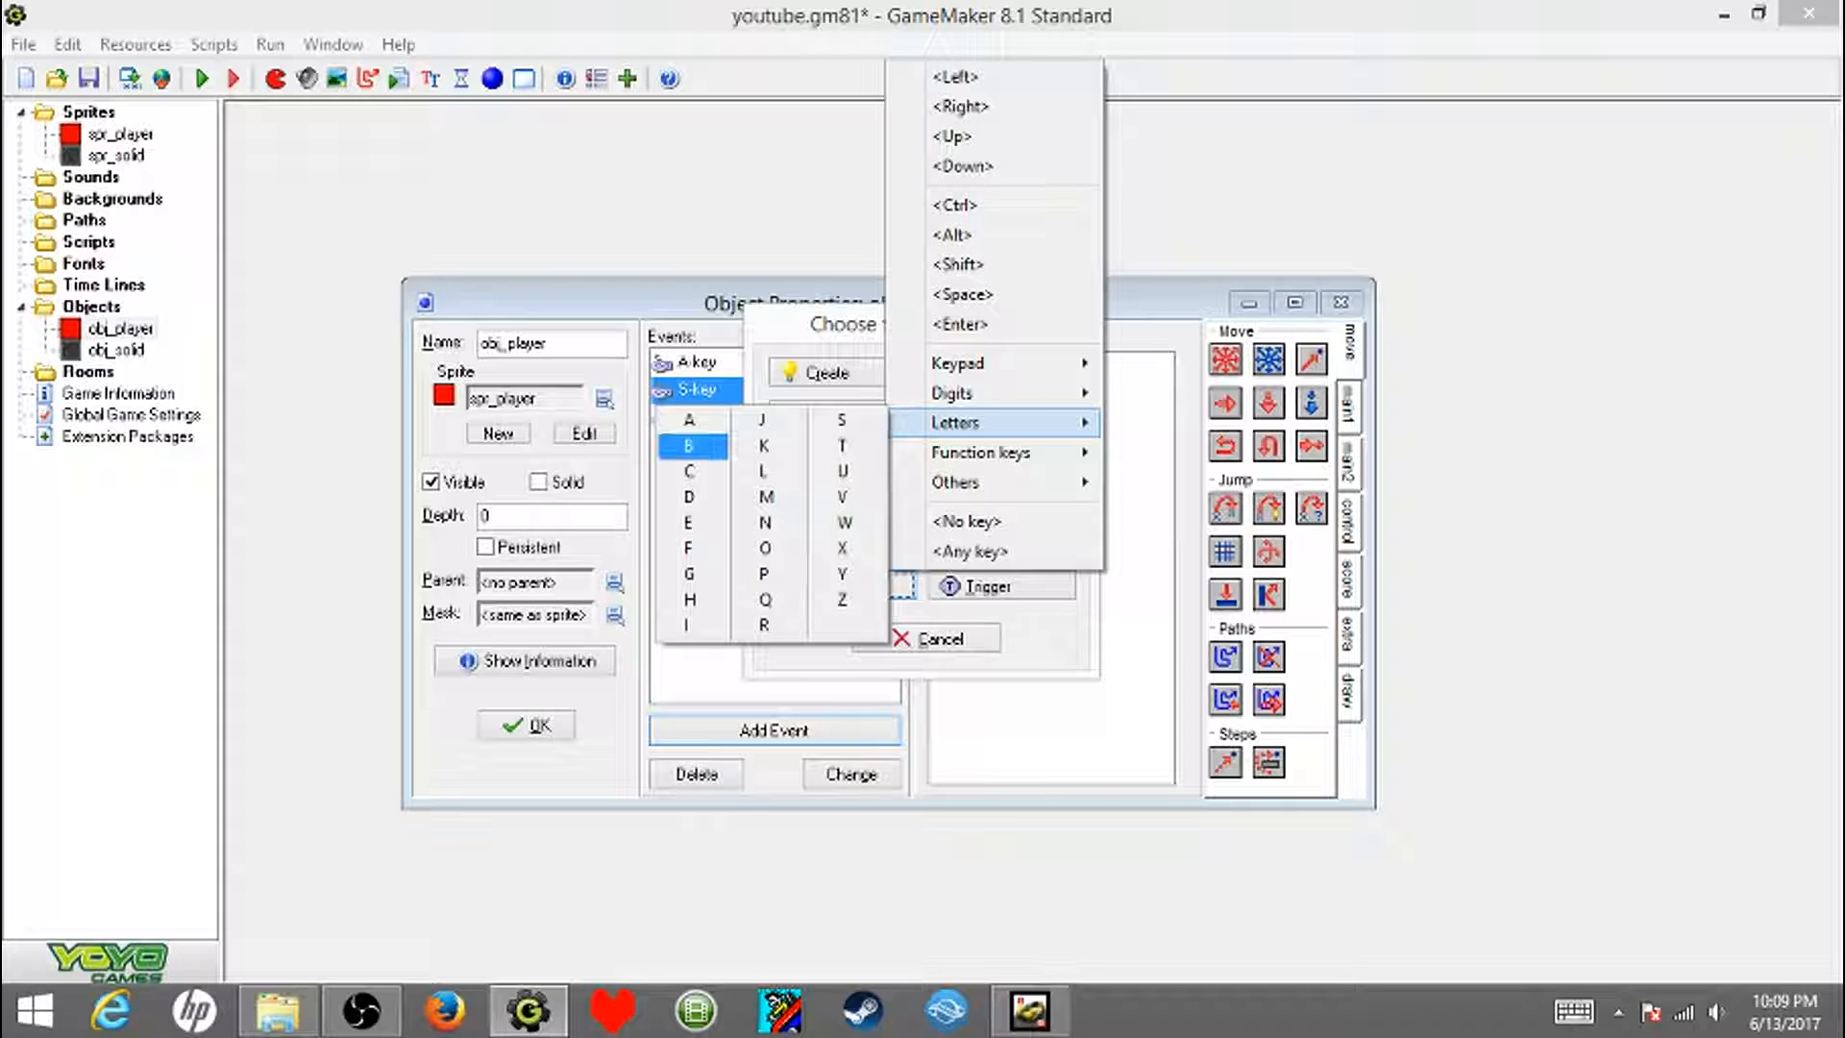
left_click(690, 498)
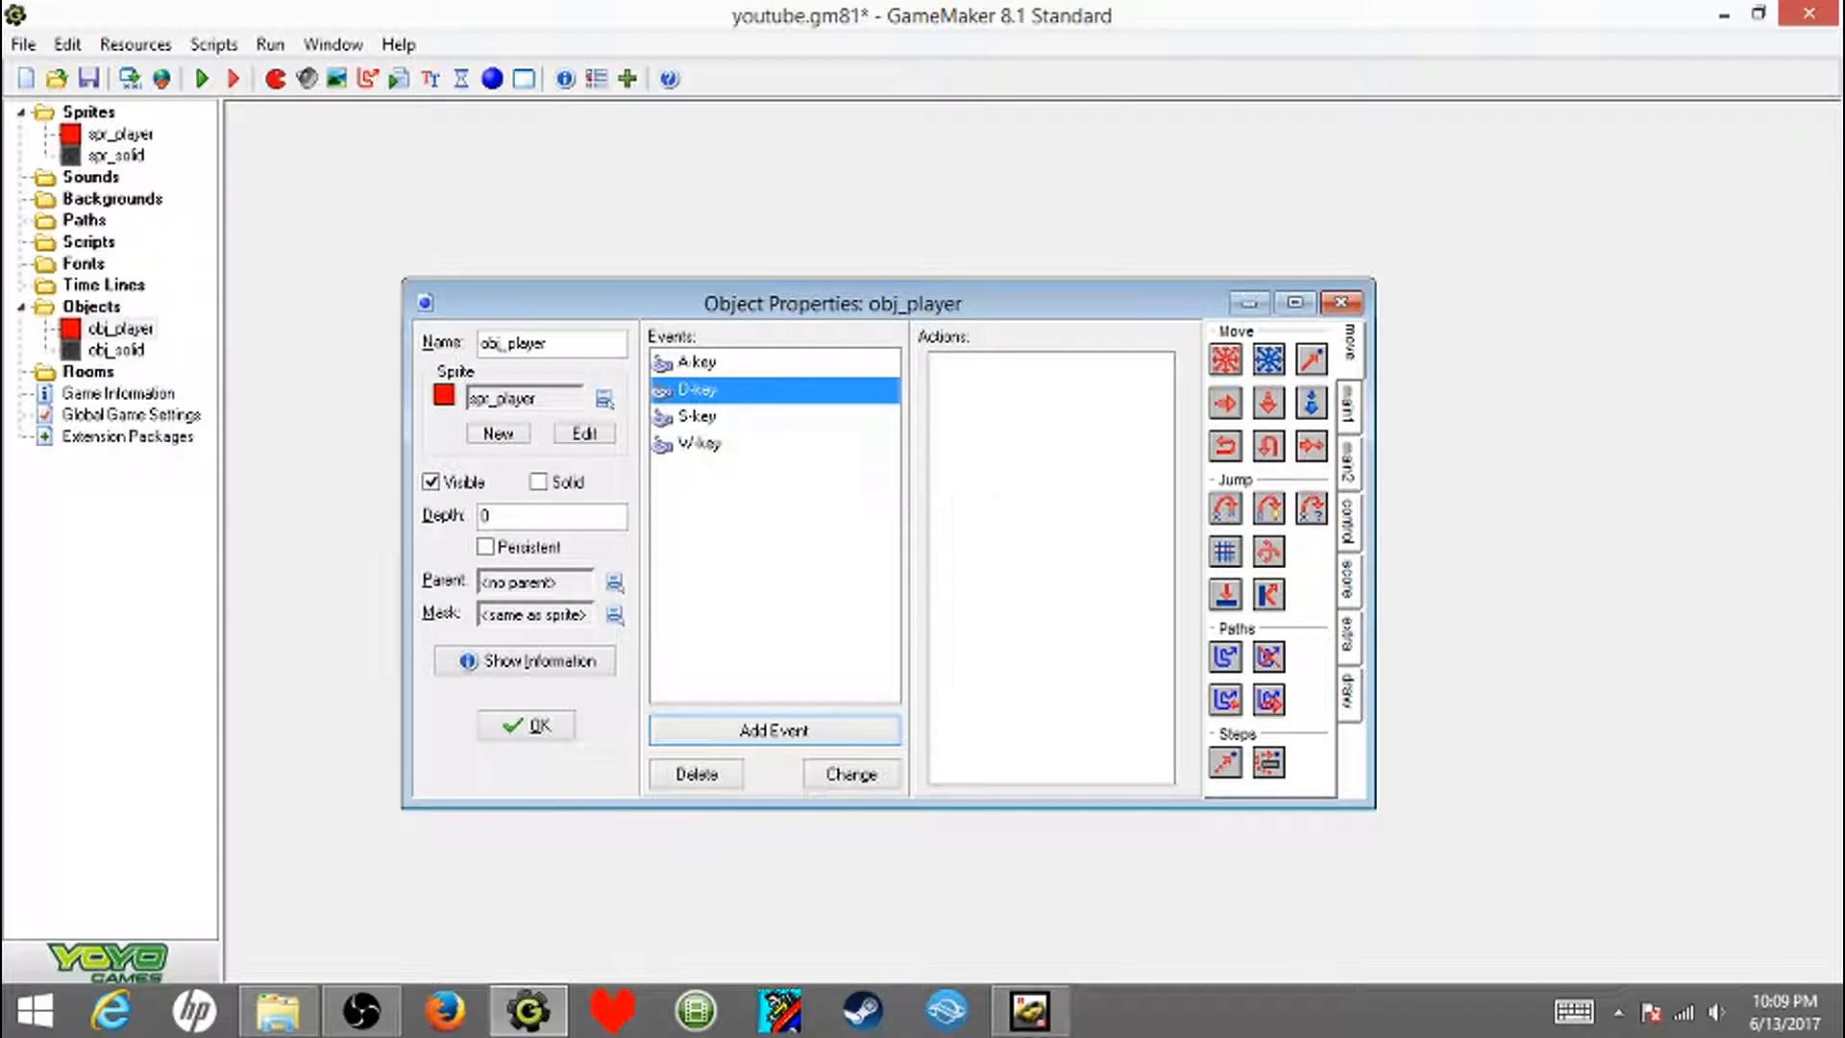
- Give the A-key event a Speed Horizontal action applied to Self with a negative speed
left_click(698, 363)
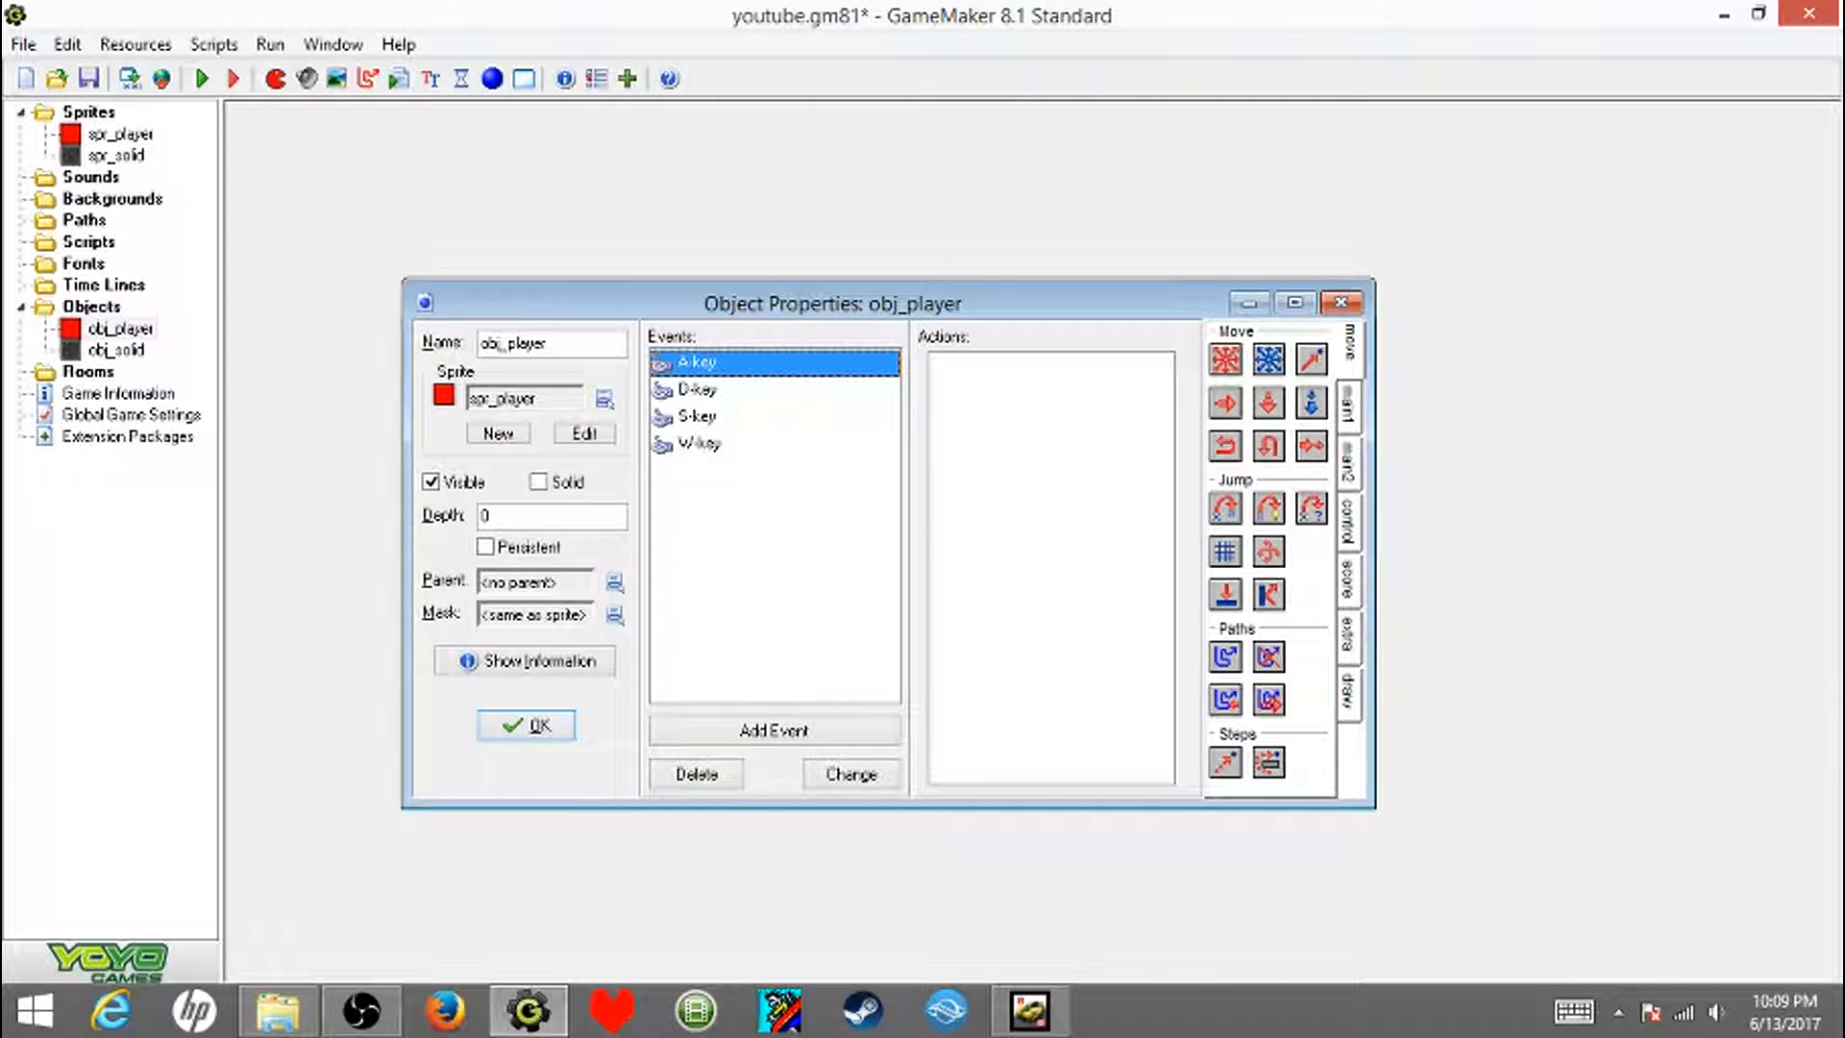
left_click_drag(1225, 403, 1051, 566)
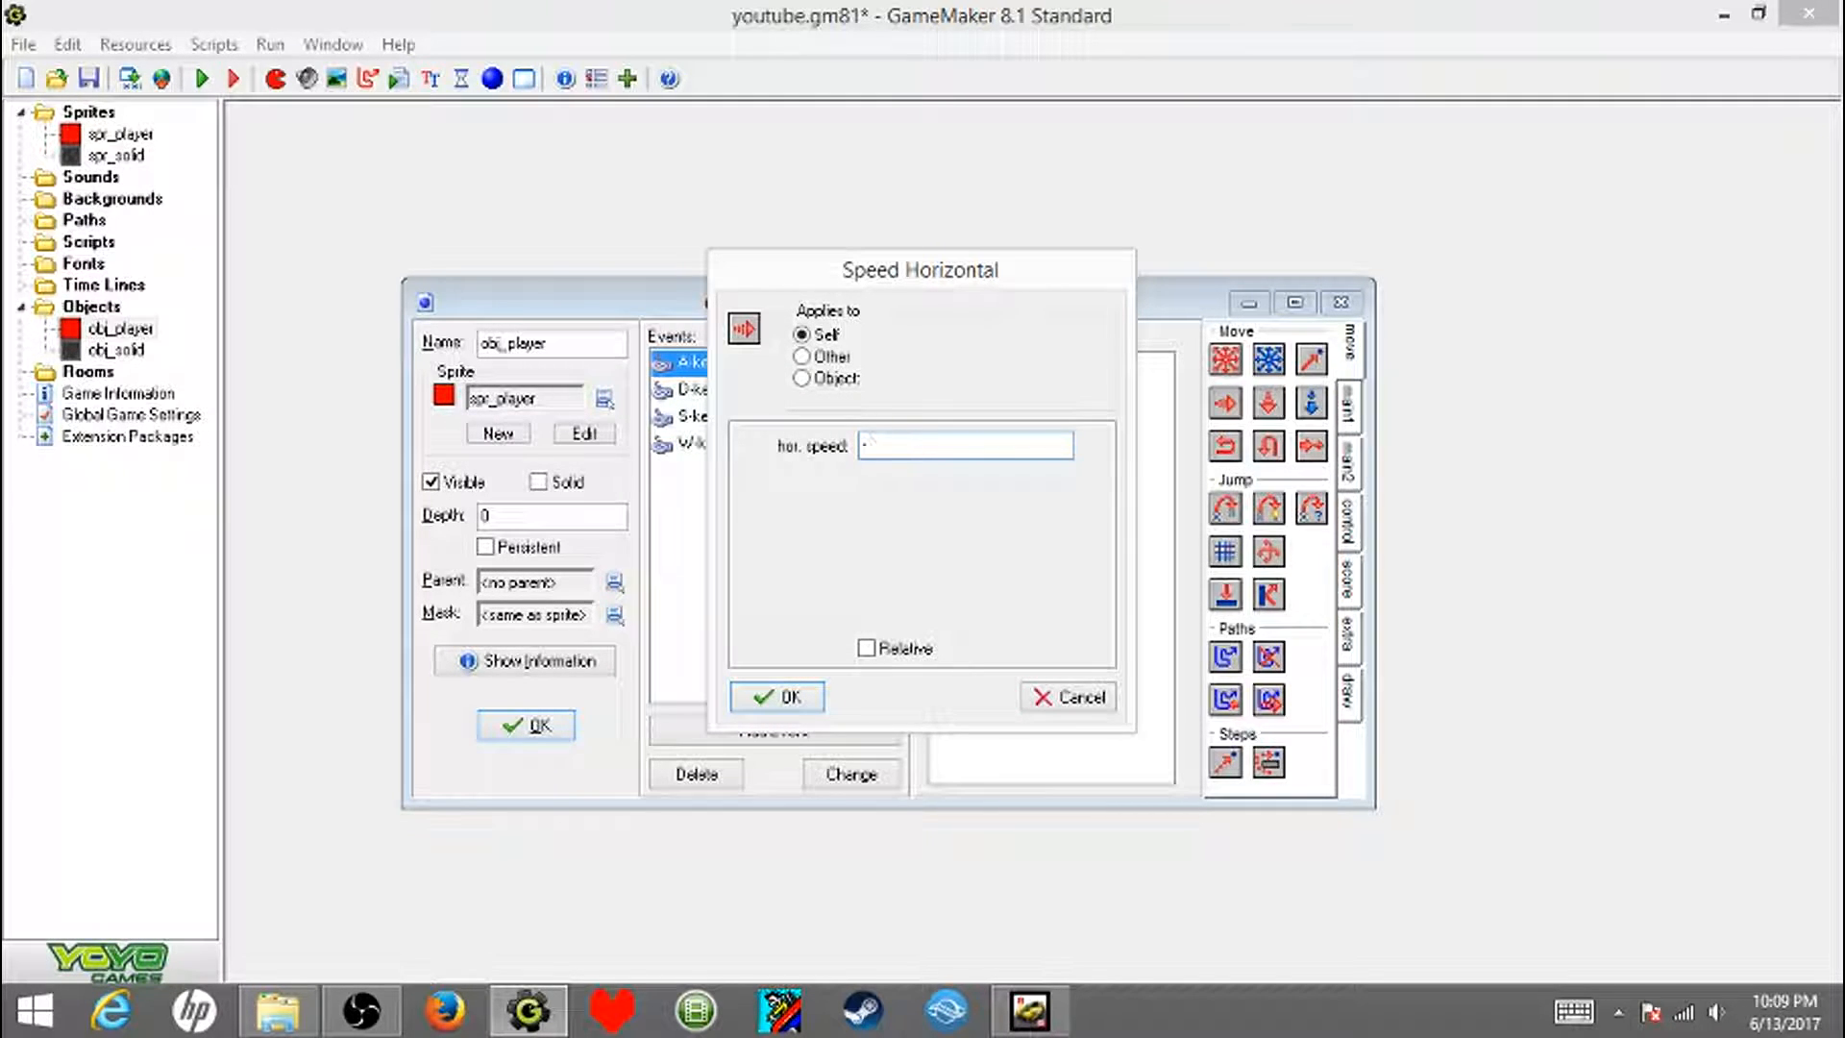
left_click(776, 696)
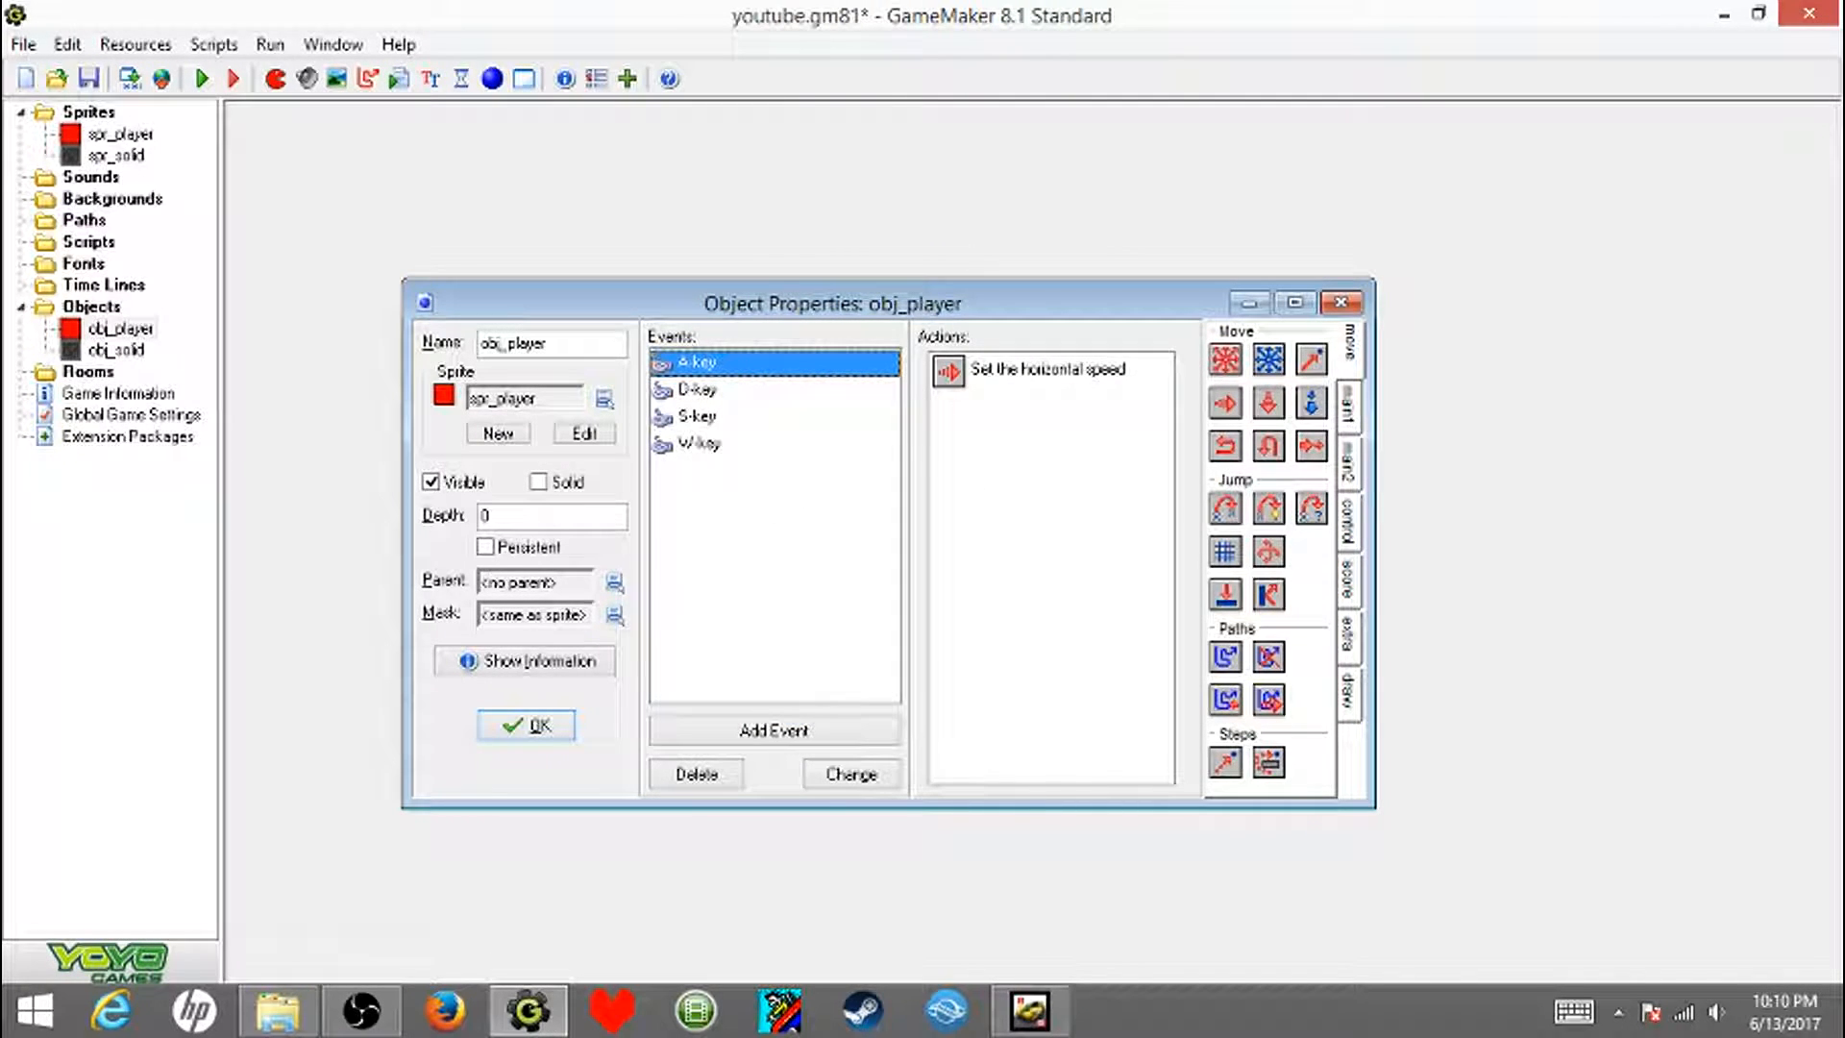
- Give the D-key event a Speed Horizontal action applied to Self
left_click(696, 389)
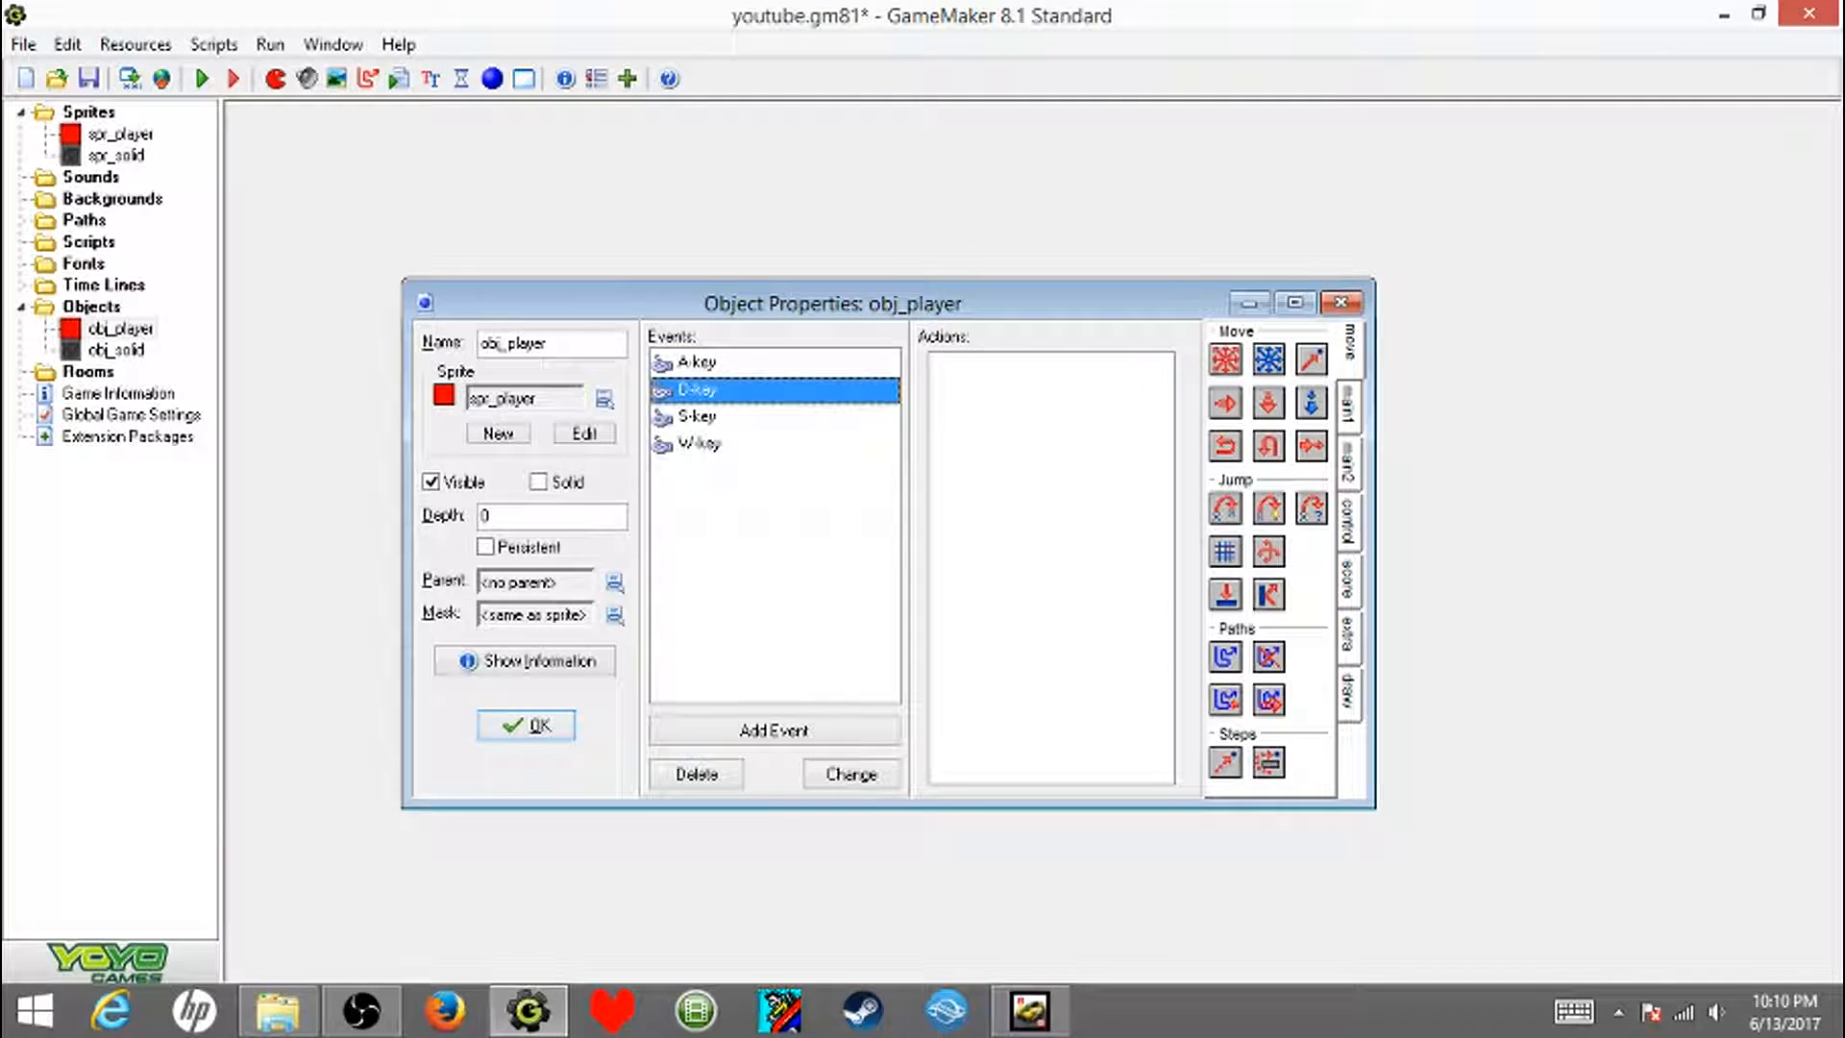
left_click_drag(1225, 402, 1051, 447)
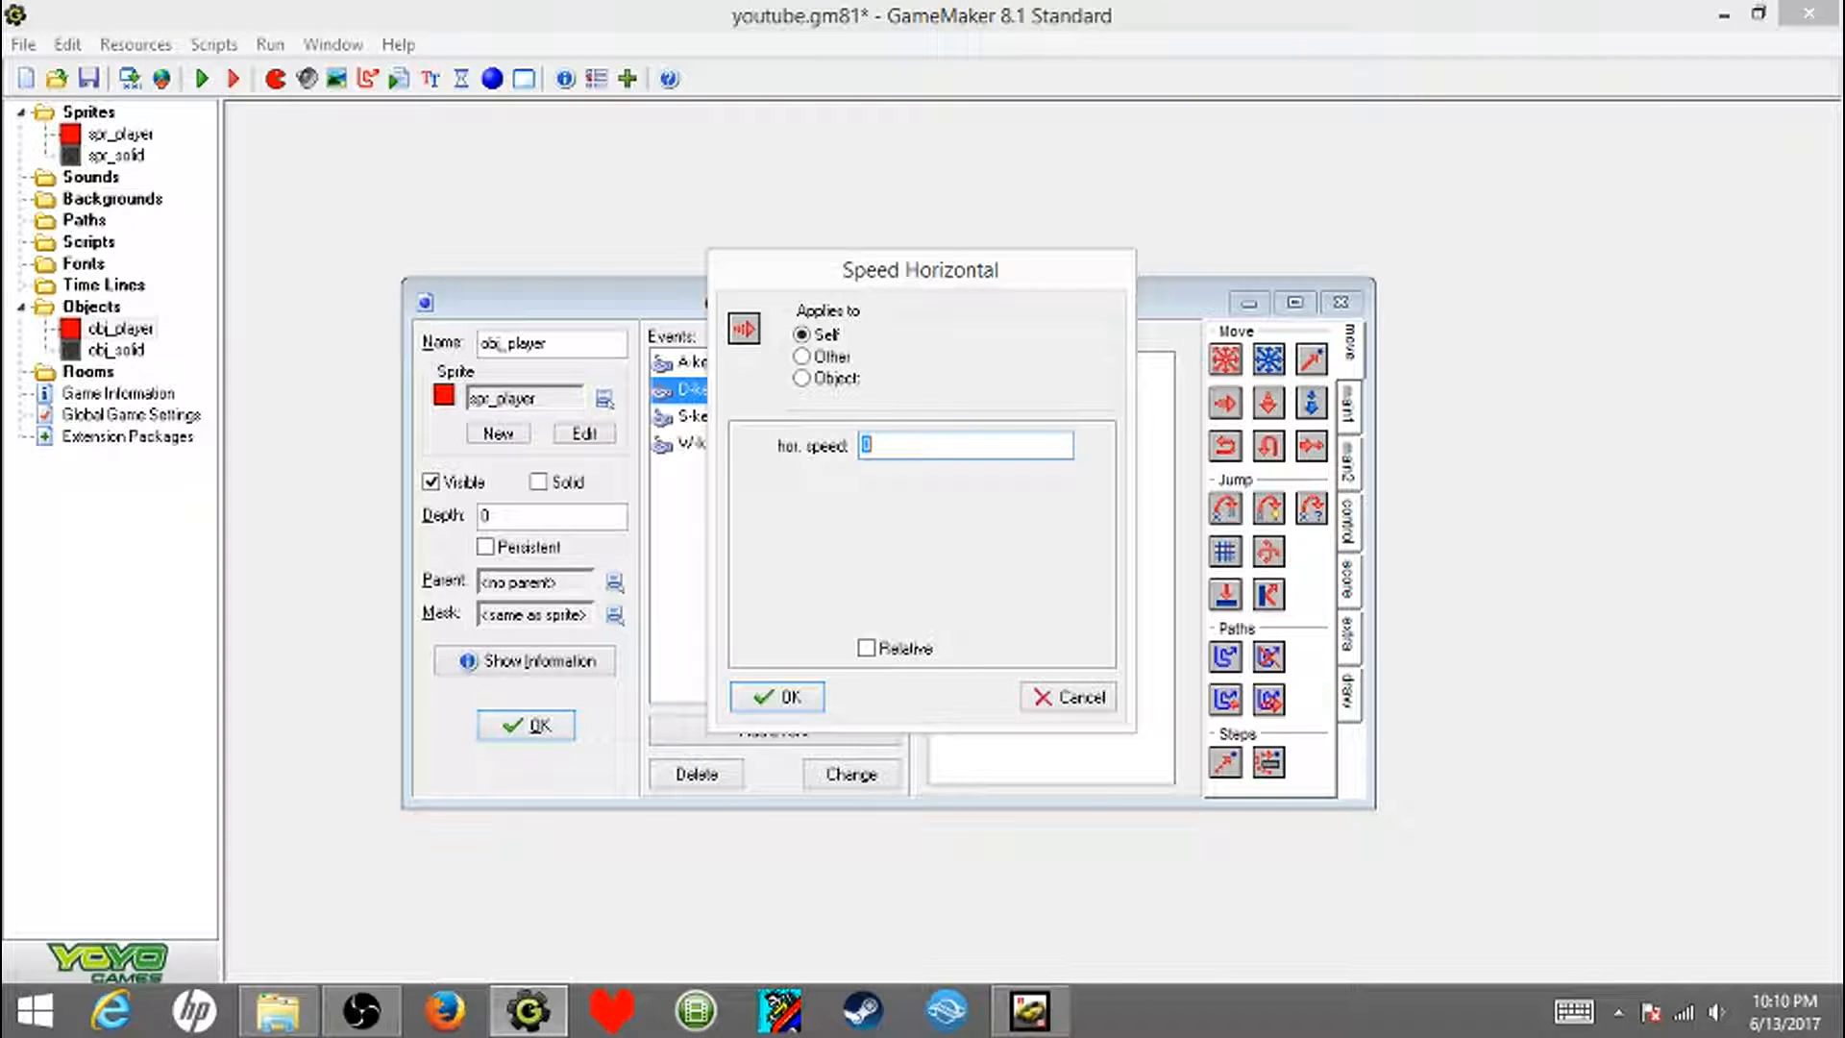
left_click(777, 697)
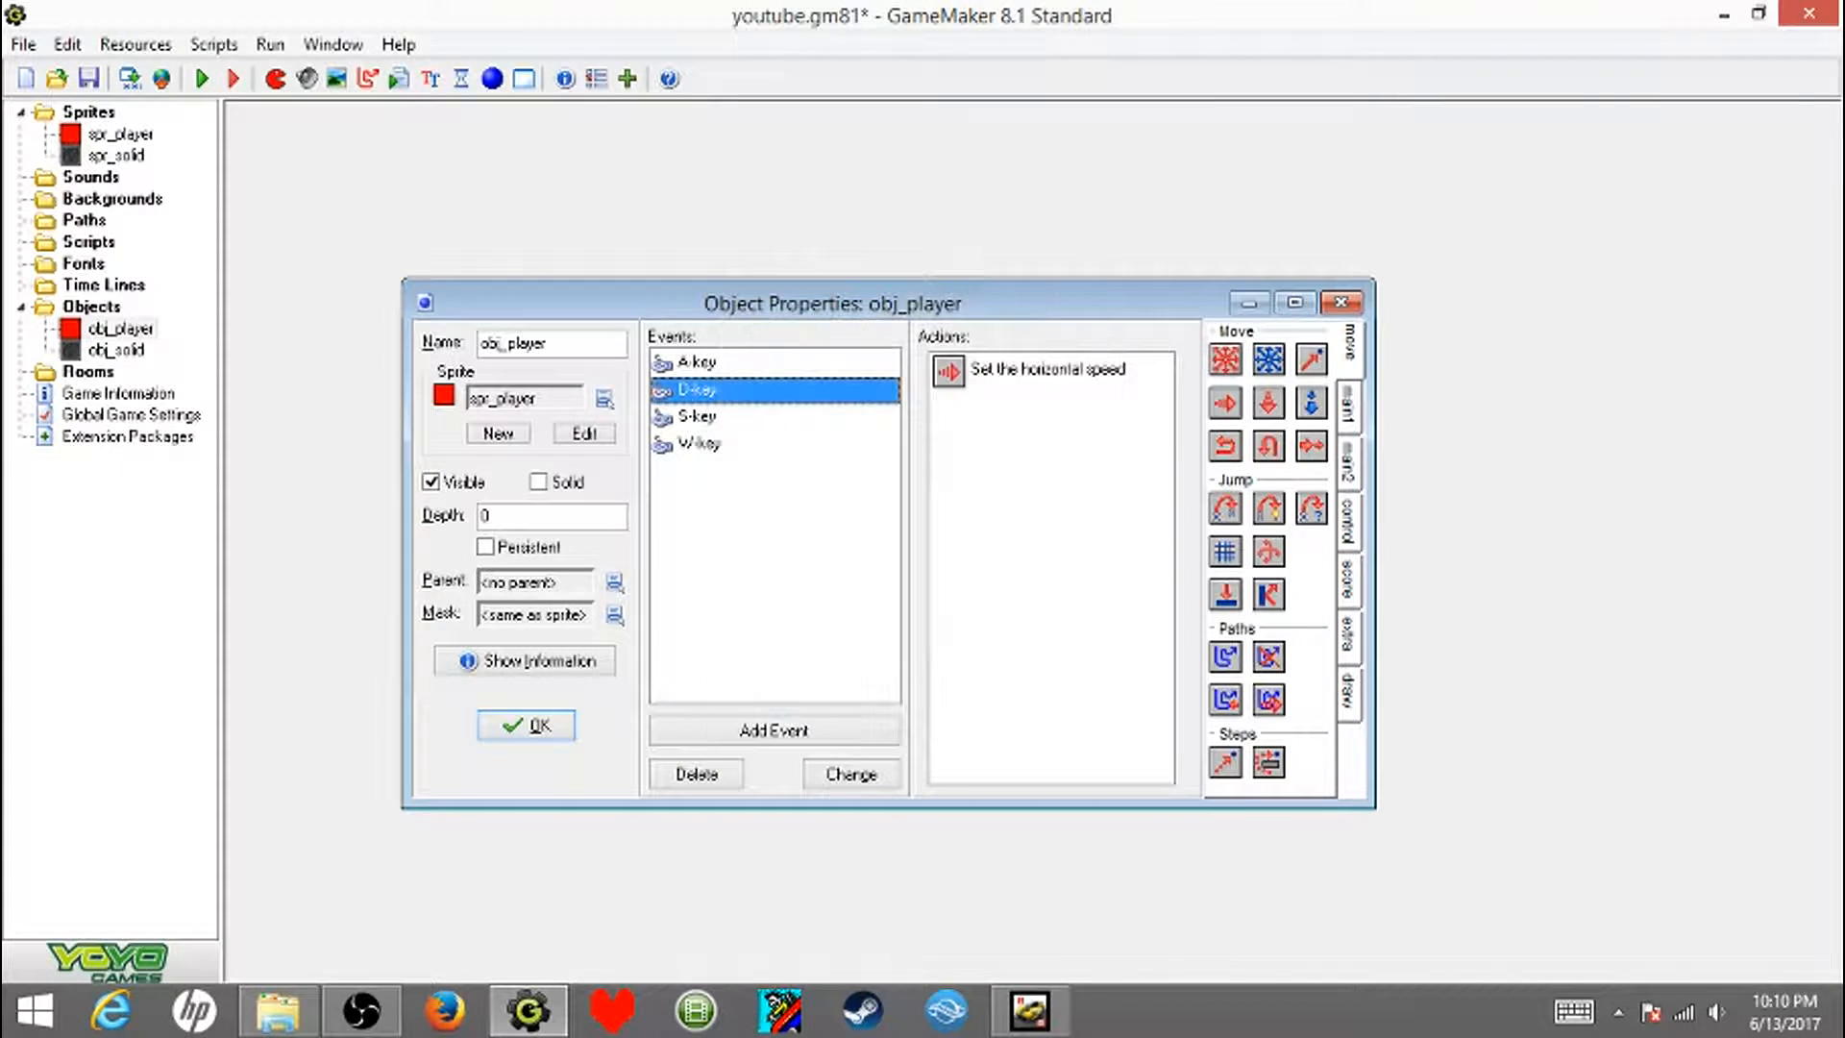
- Give the S-key event a Speed Vertical action applied to Self with a vertical speed of 8
left_click(697, 417)
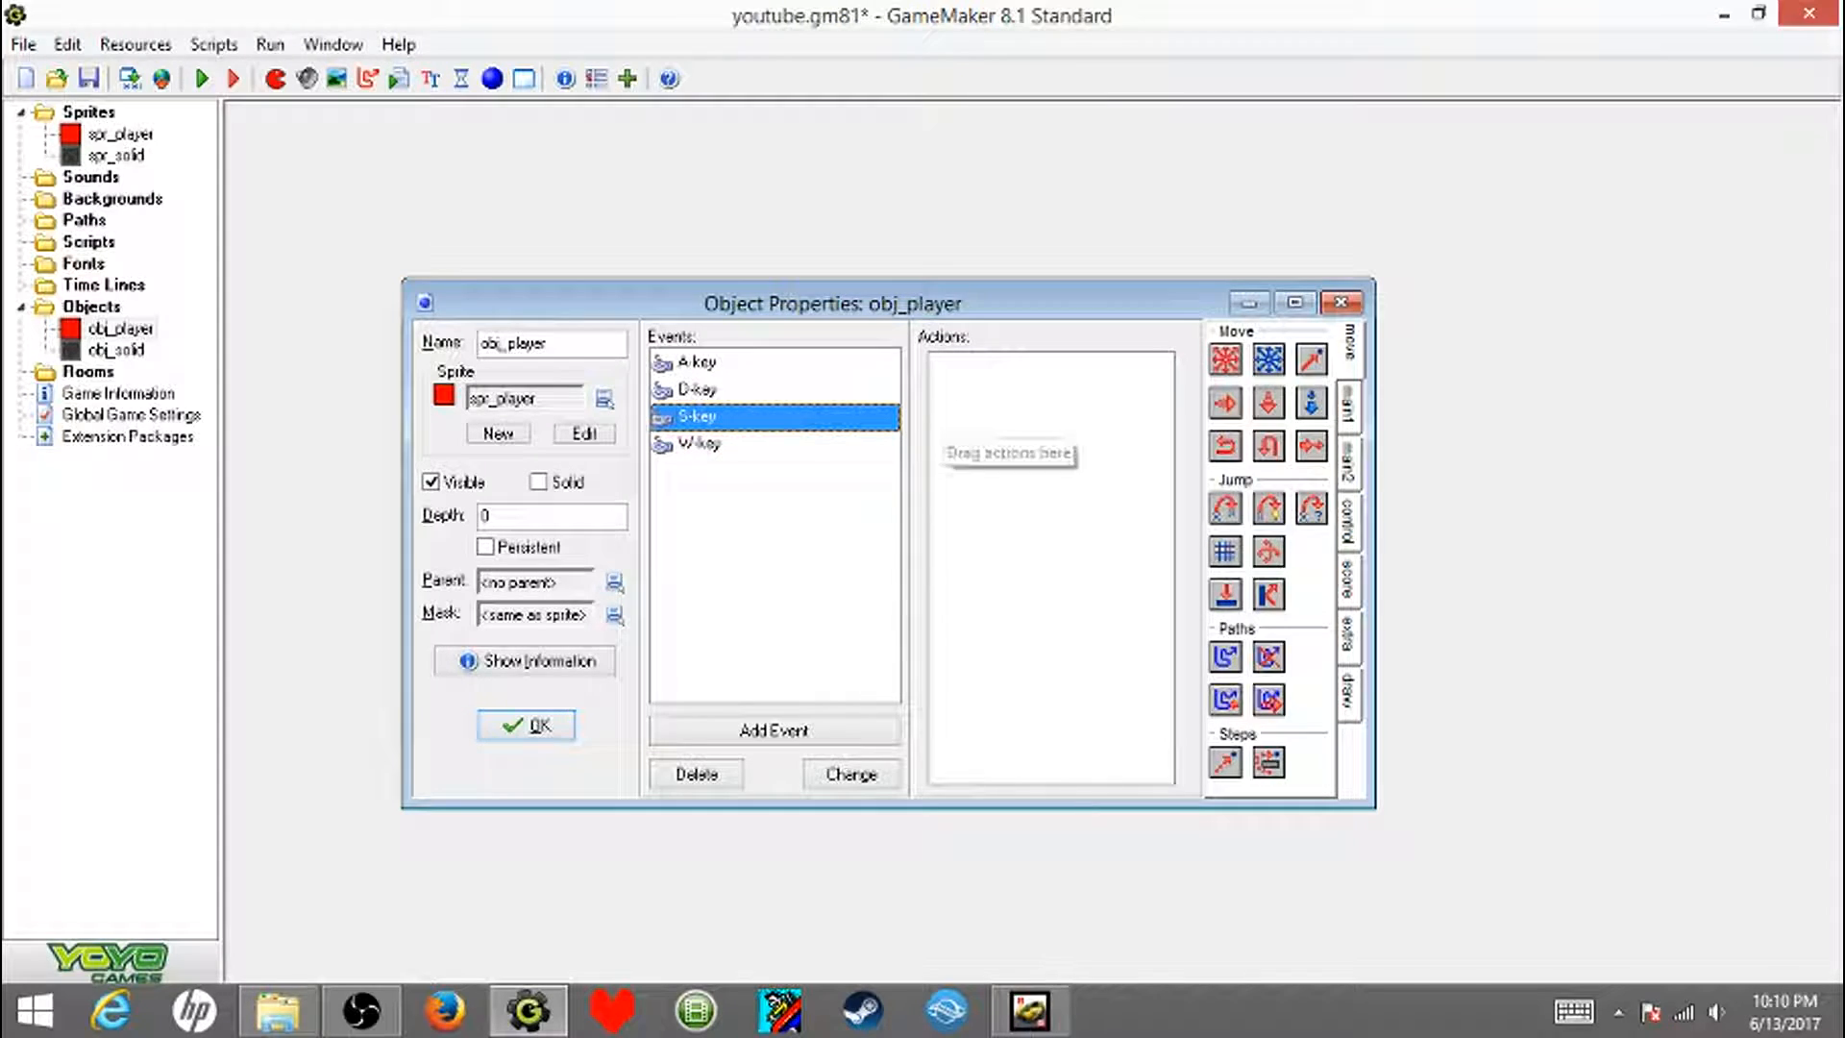
left_click_drag(1268, 403, 1051, 447)
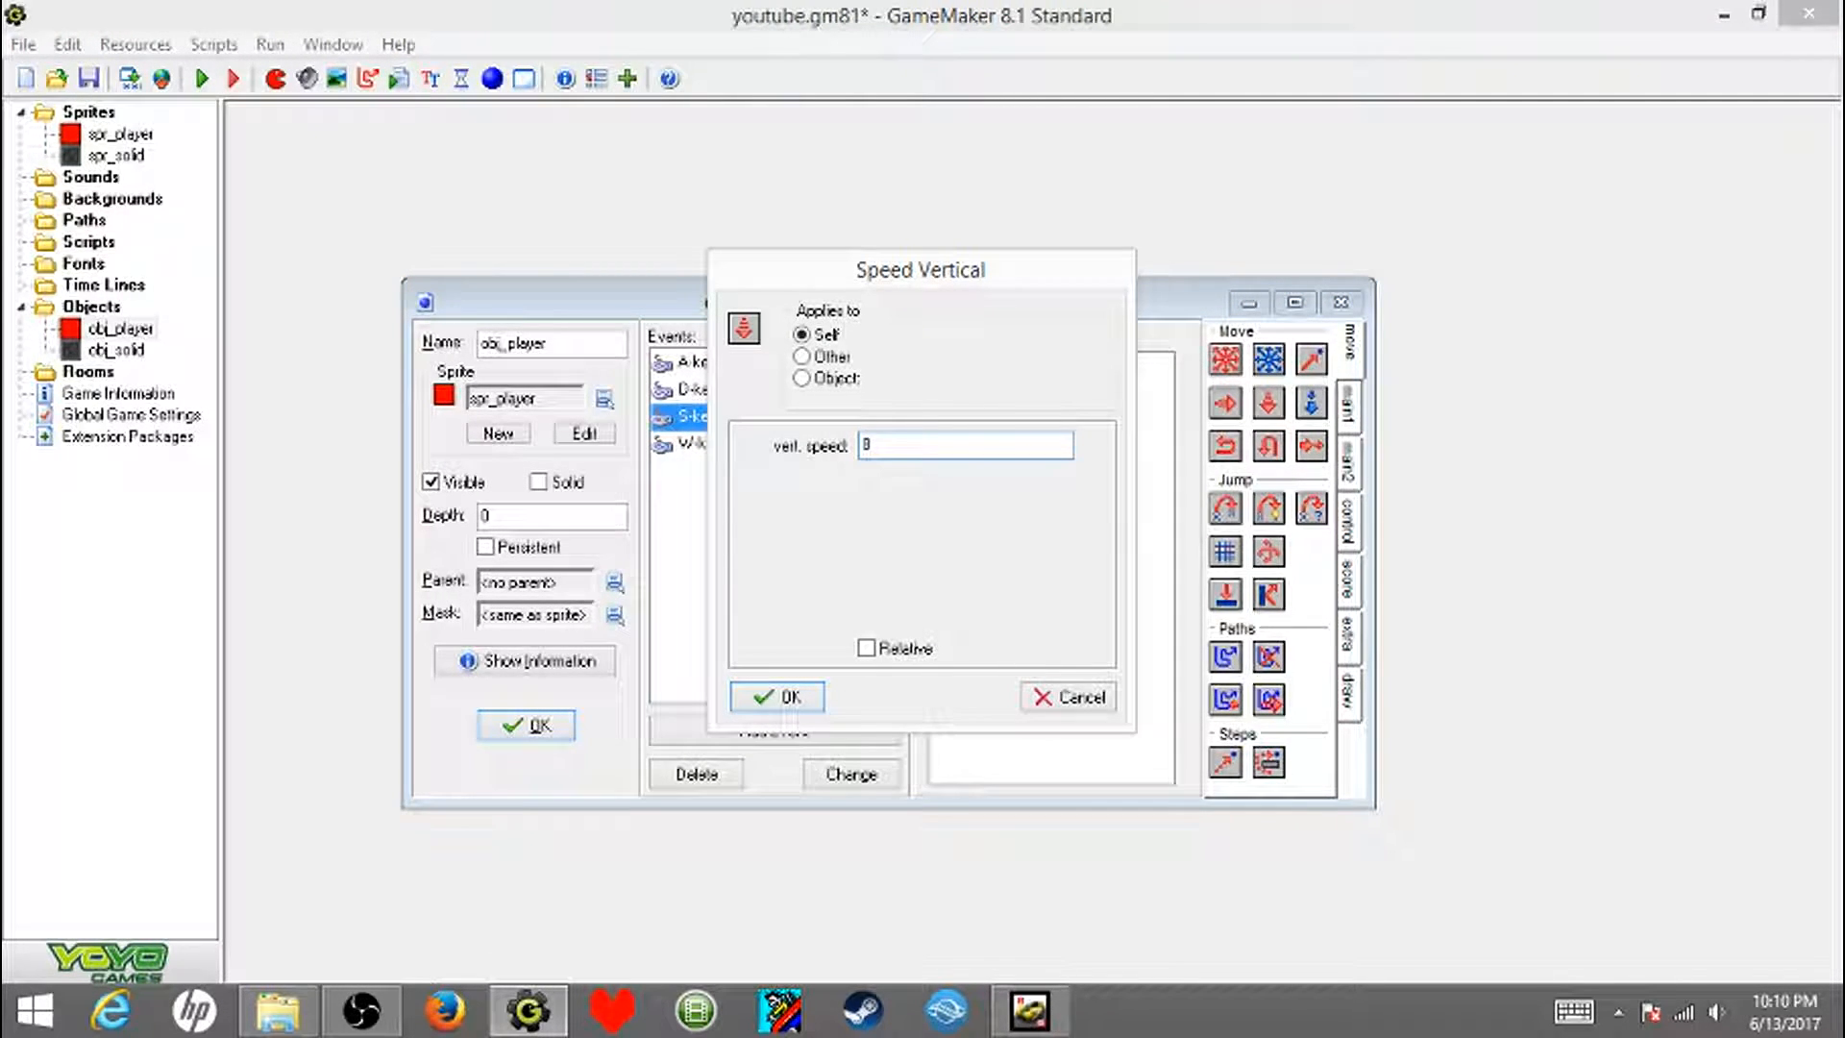
type("8")
left_click(777, 696)
- Give the W-key event a Speed Vertical action applied to Self with a vertical speed of -8
left_click(698, 443)
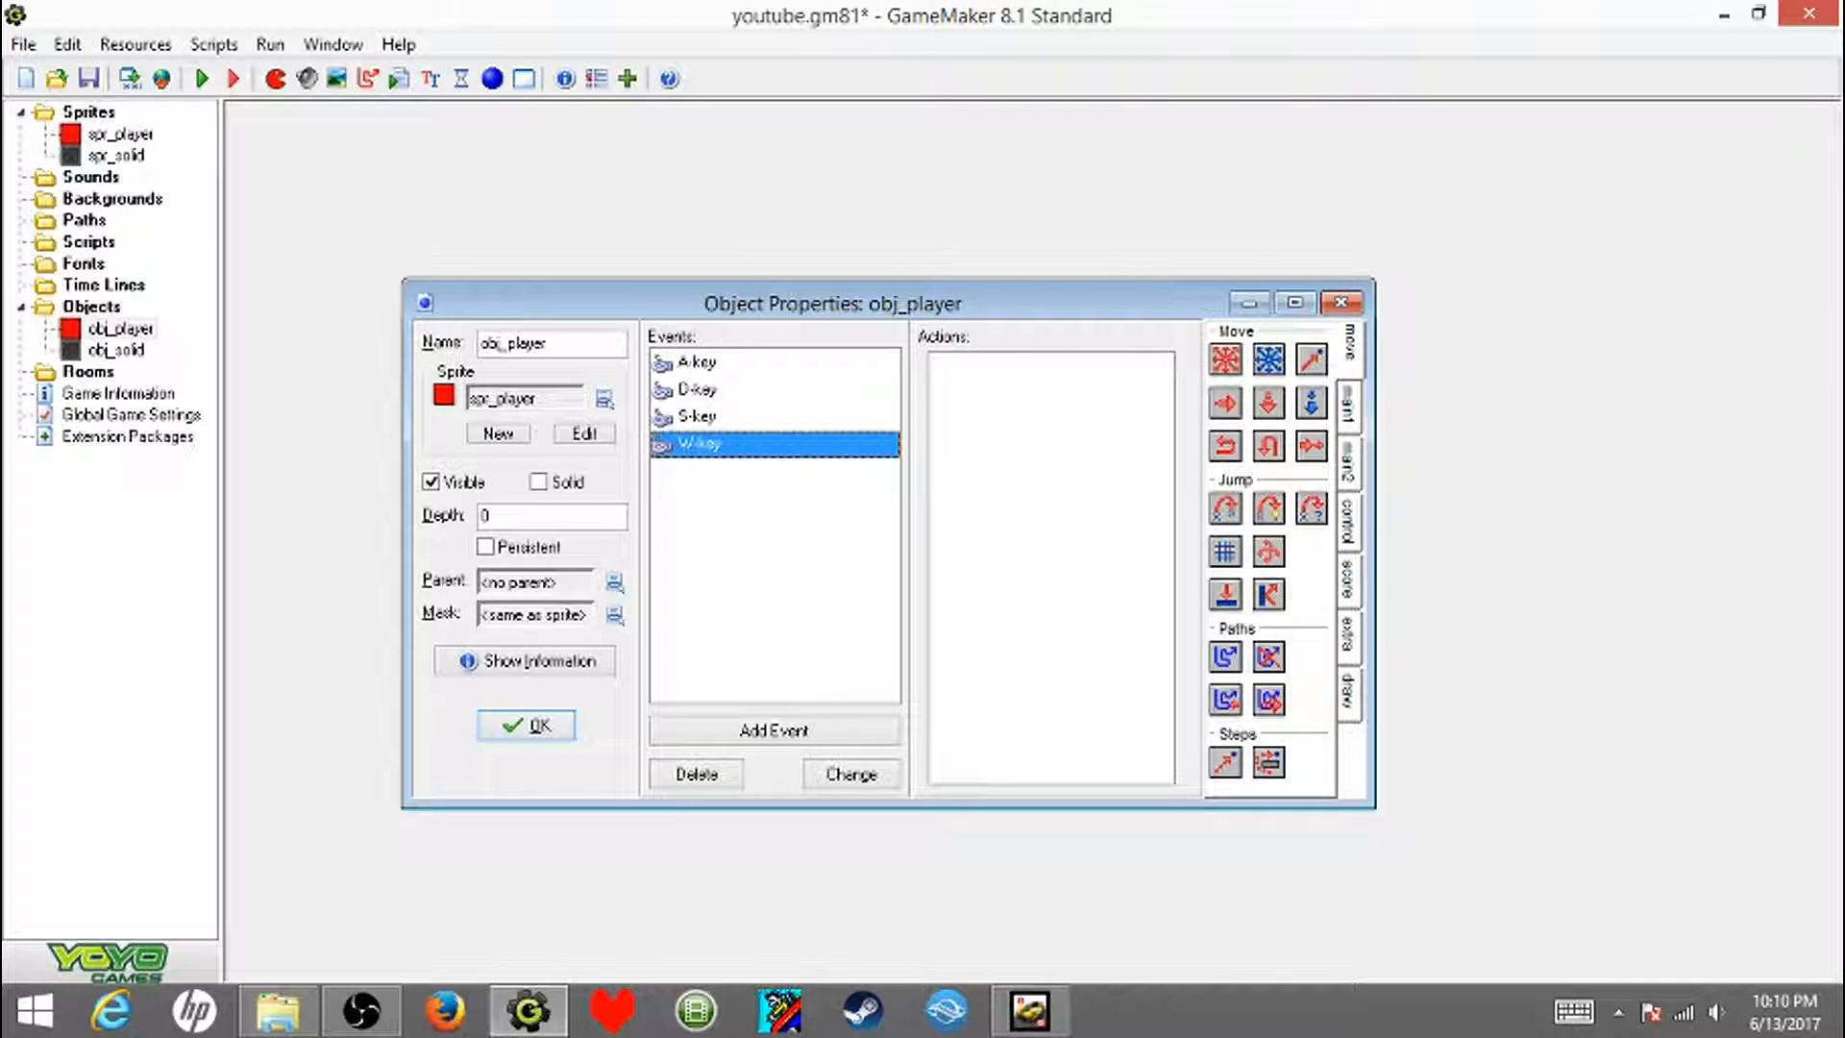
left_click_drag(1268, 402, 1051, 447)
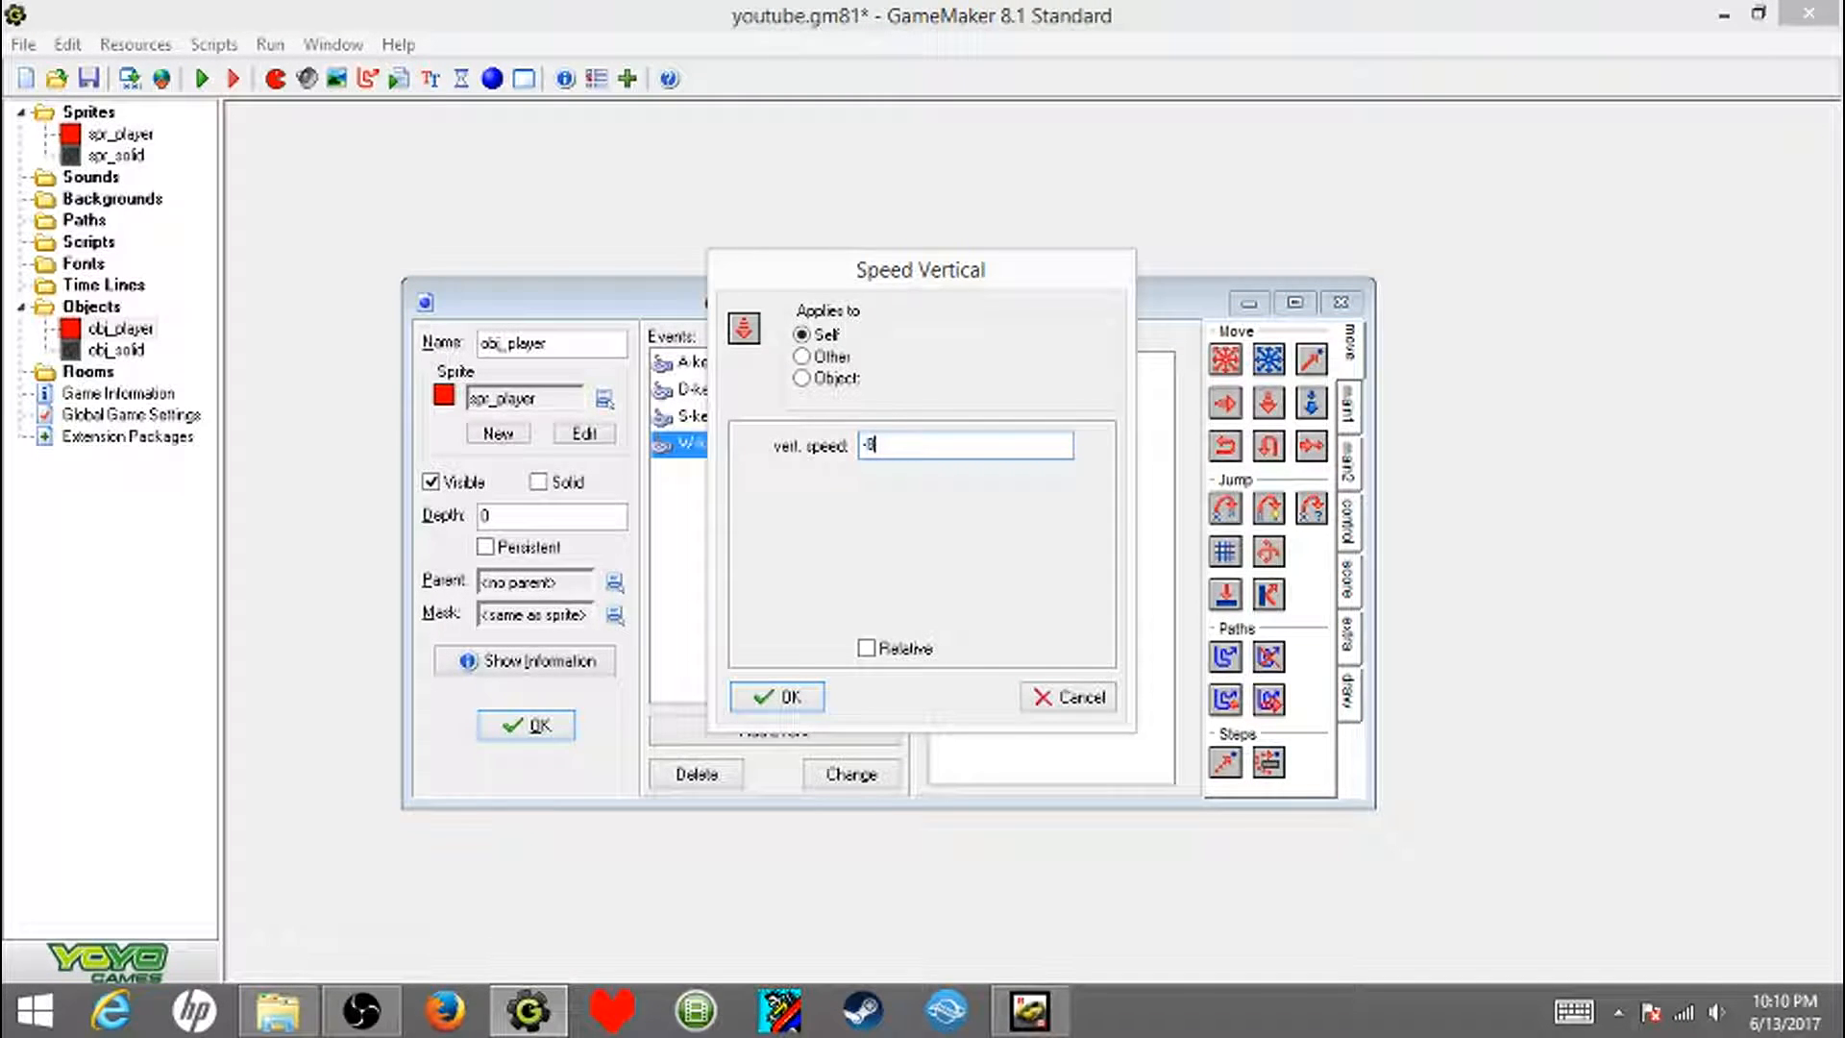
left_click(777, 697)
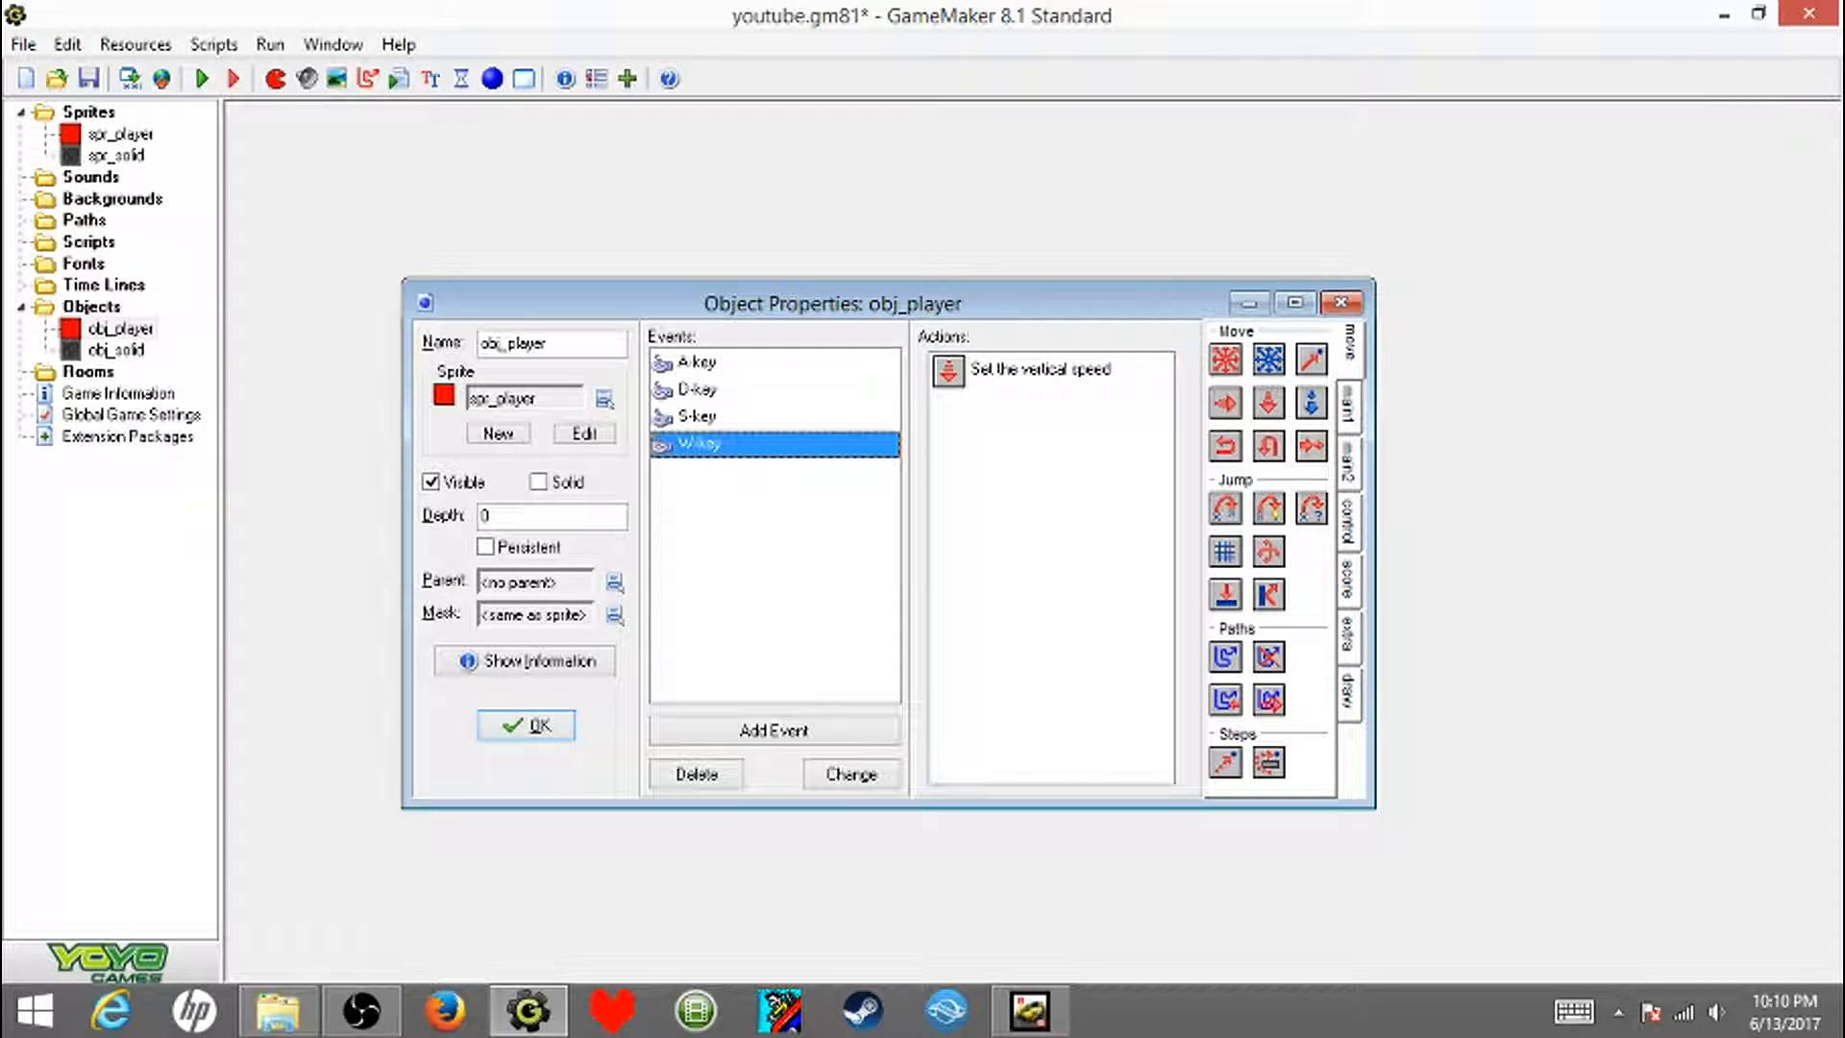
left_click(711, 389)
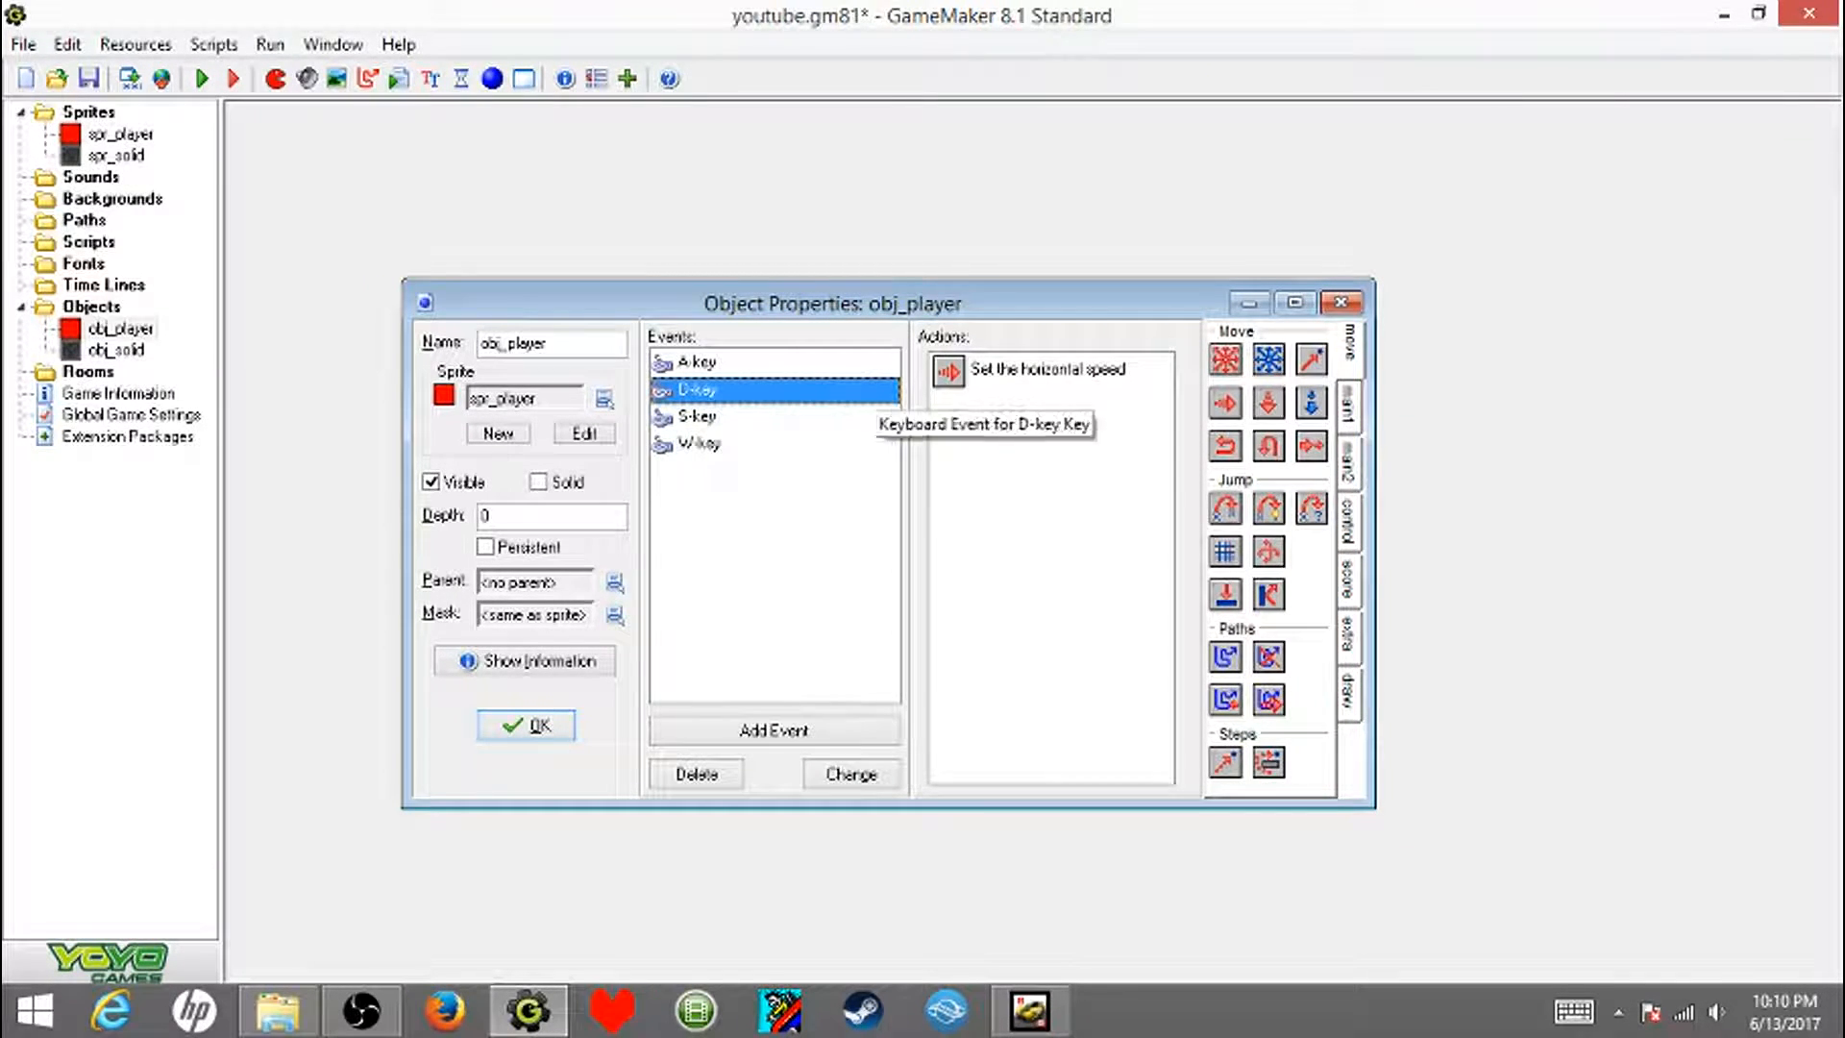
left_click(783, 443)
left_click(769, 362)
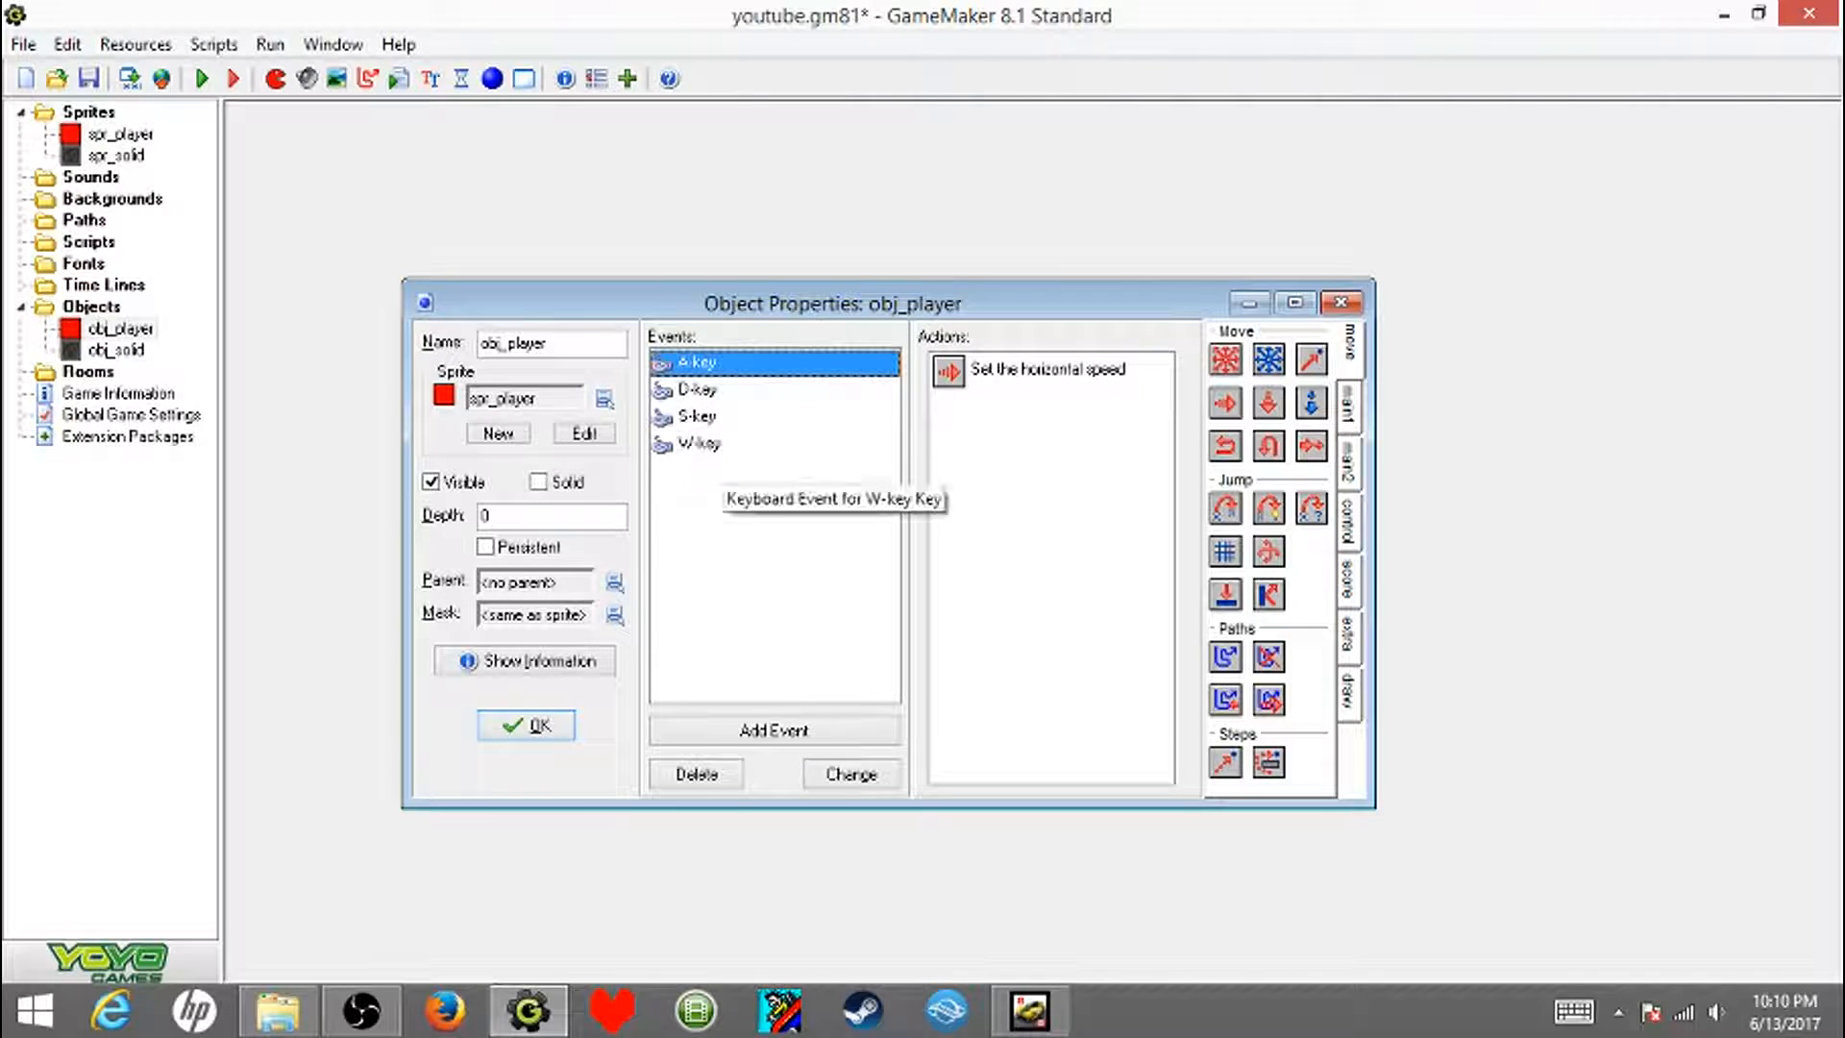
left_click(769, 443)
- Add a W-key release event with a Move Fixed action on Self, using the centre stop direction and speed 0
left_click(774, 729)
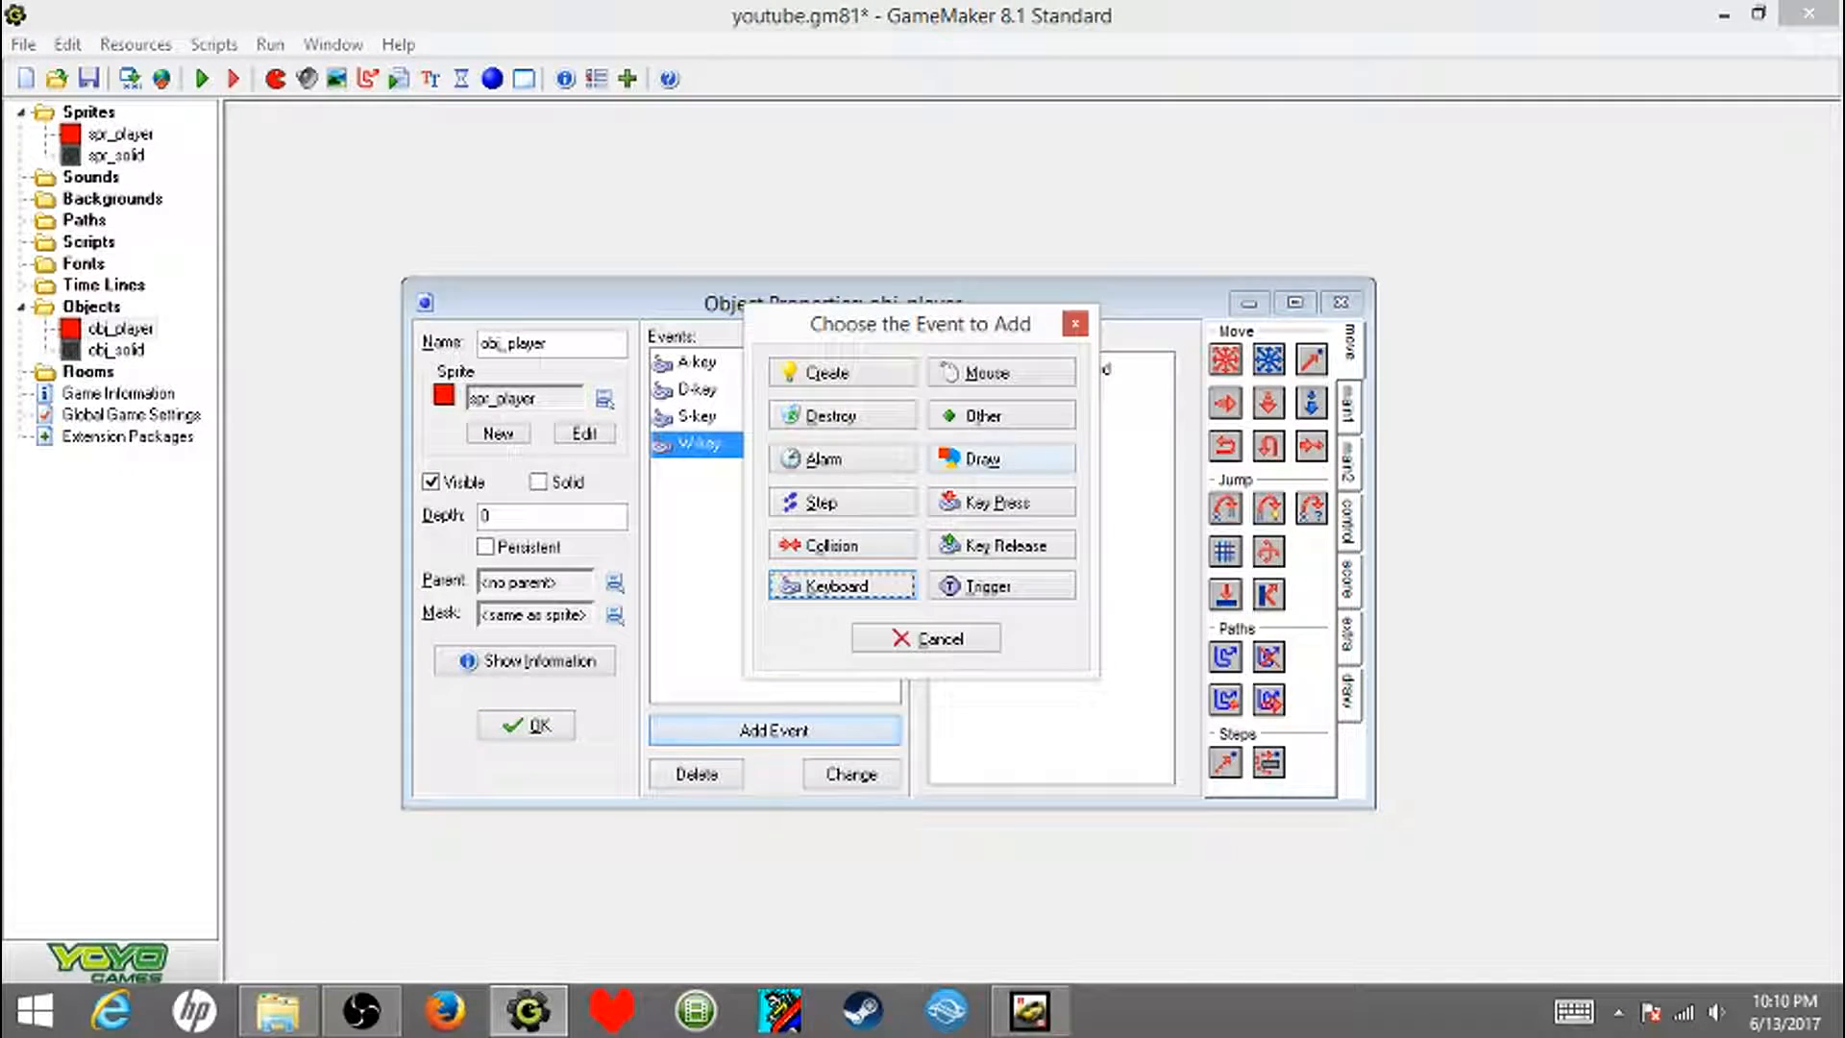
left_click(1000, 545)
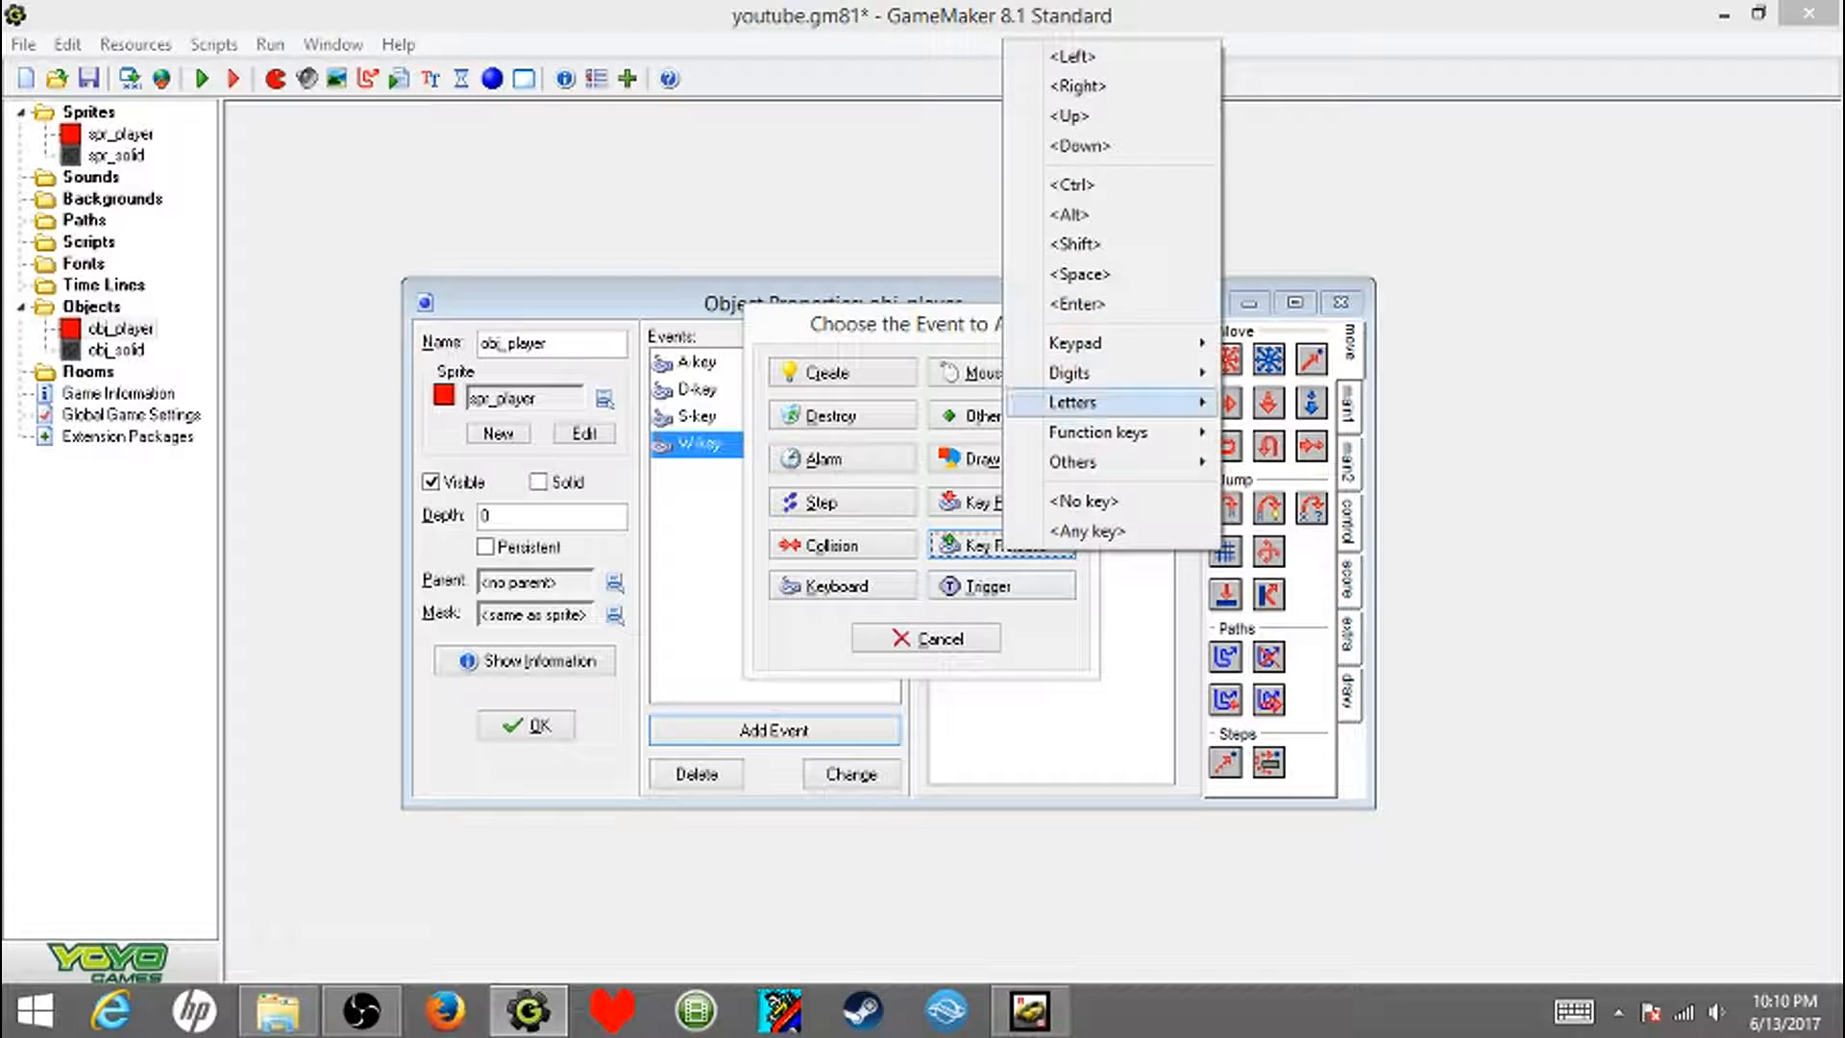
mouse_move(1105, 402)
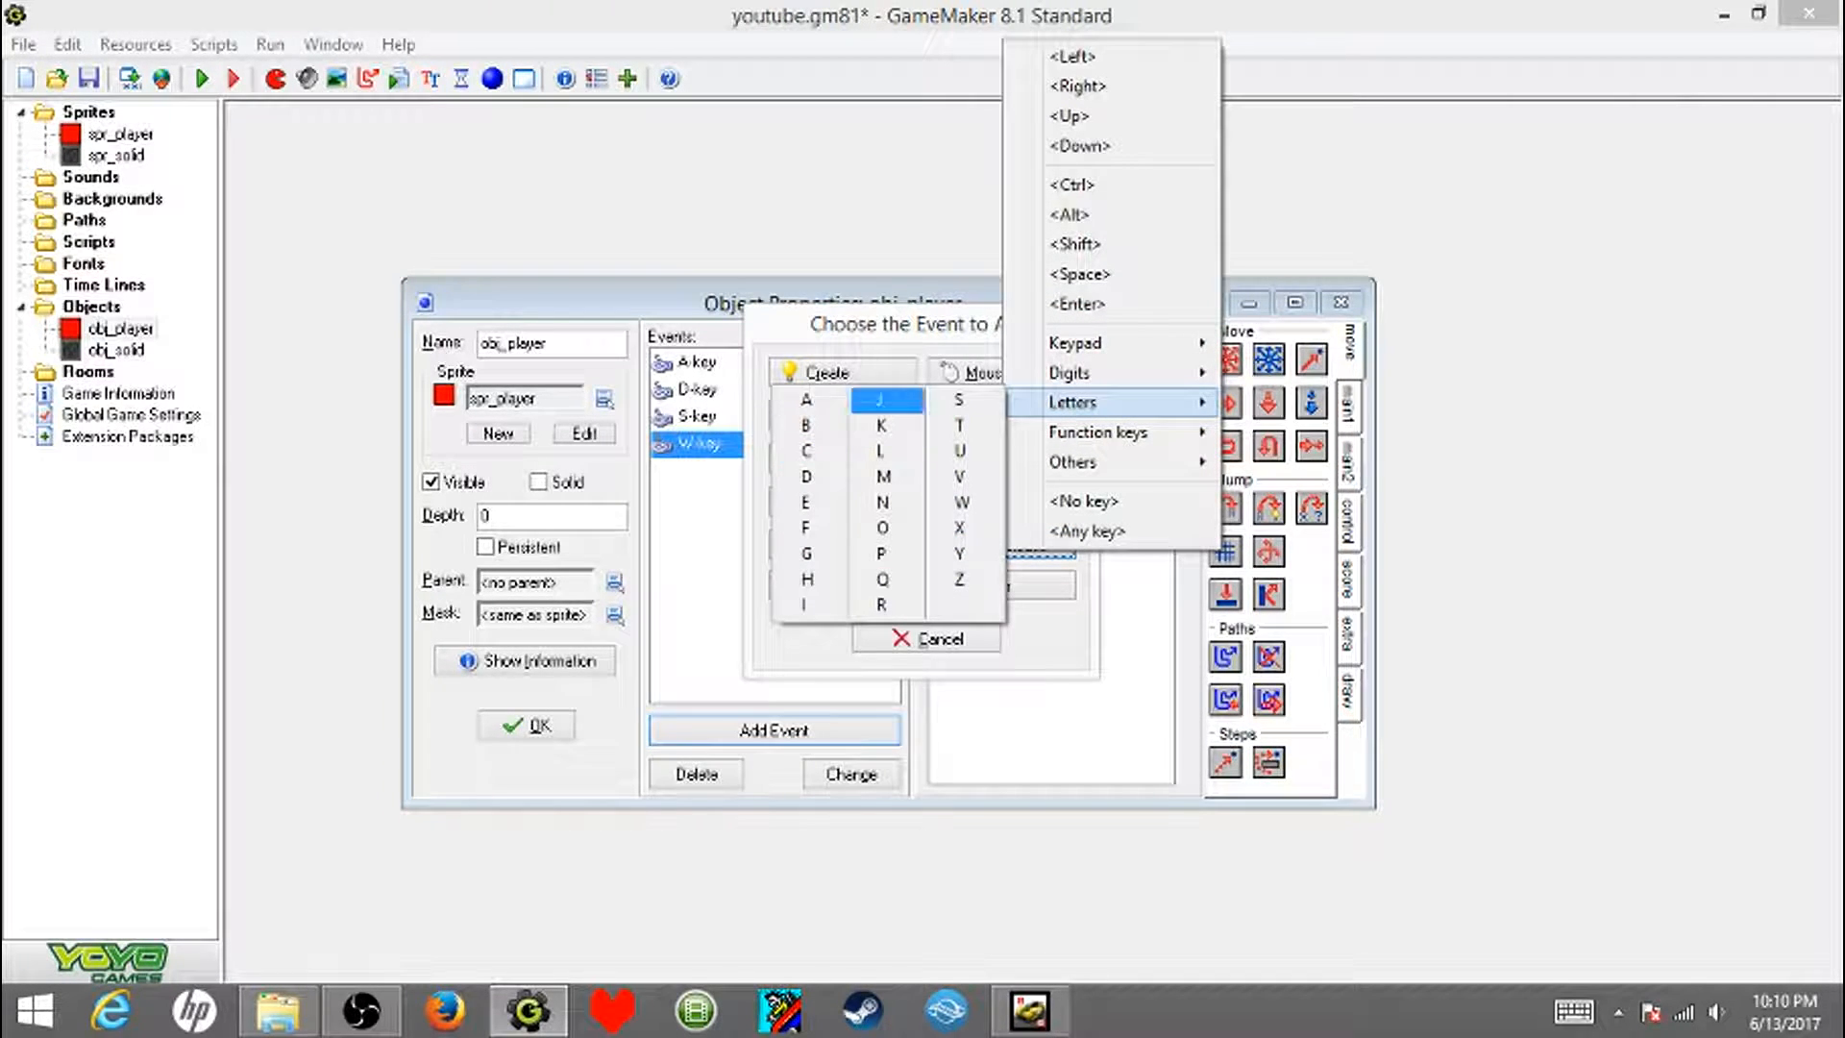
left_click(960, 501)
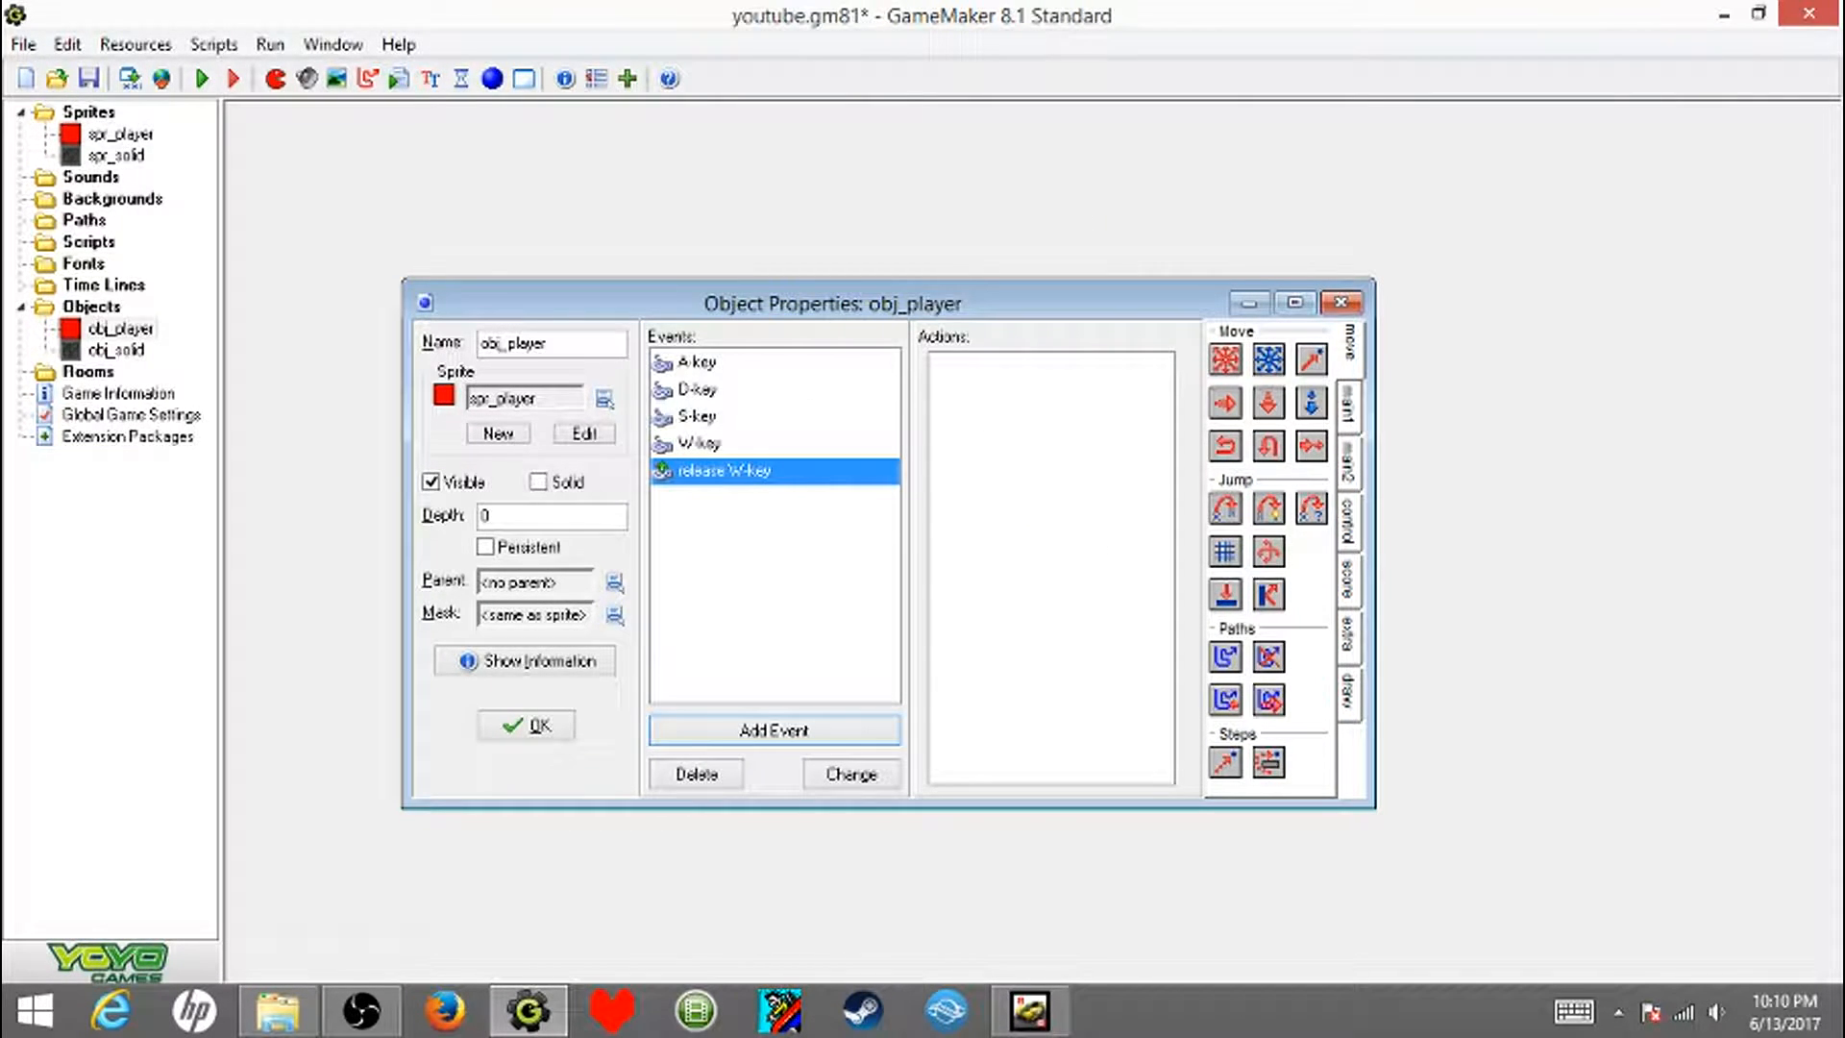
left_click_drag(1225, 359, 1052, 432)
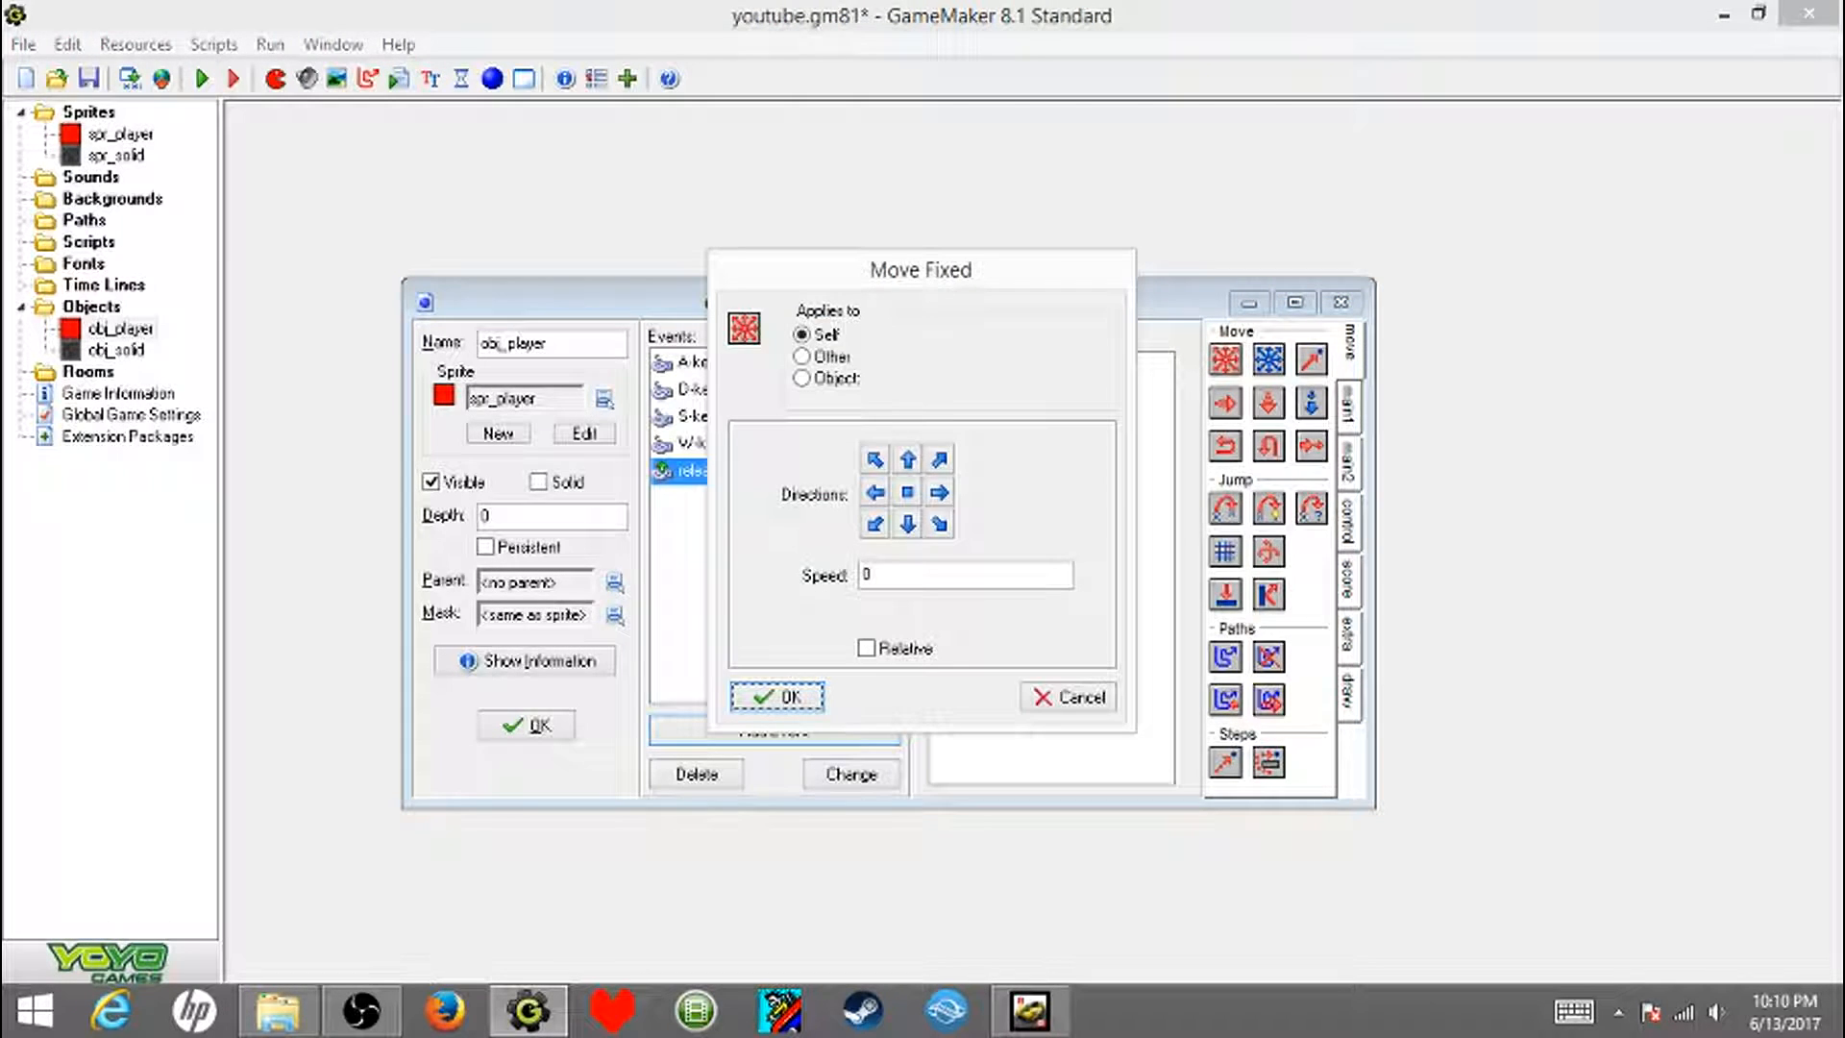
left_click(907, 492)
left_click(776, 696)
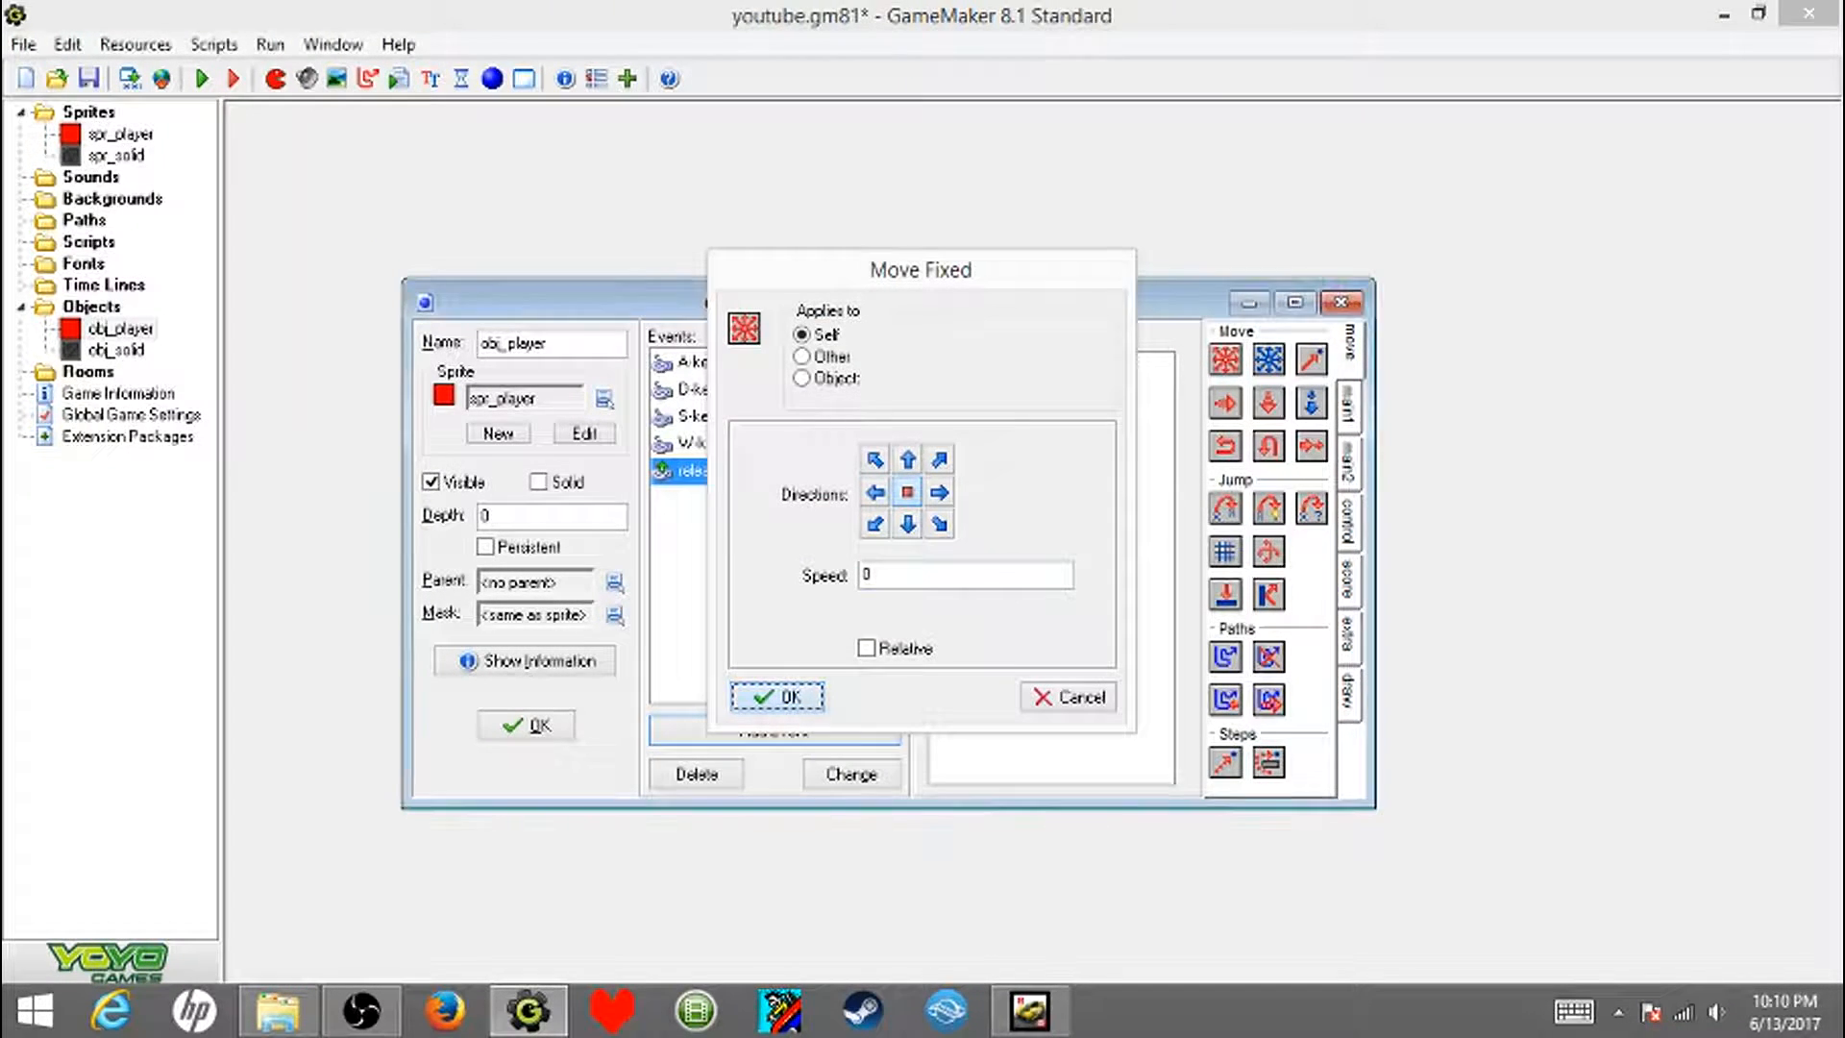
- Duplicate the W-key release event as a key release event for the letter A
right_click(692, 471)
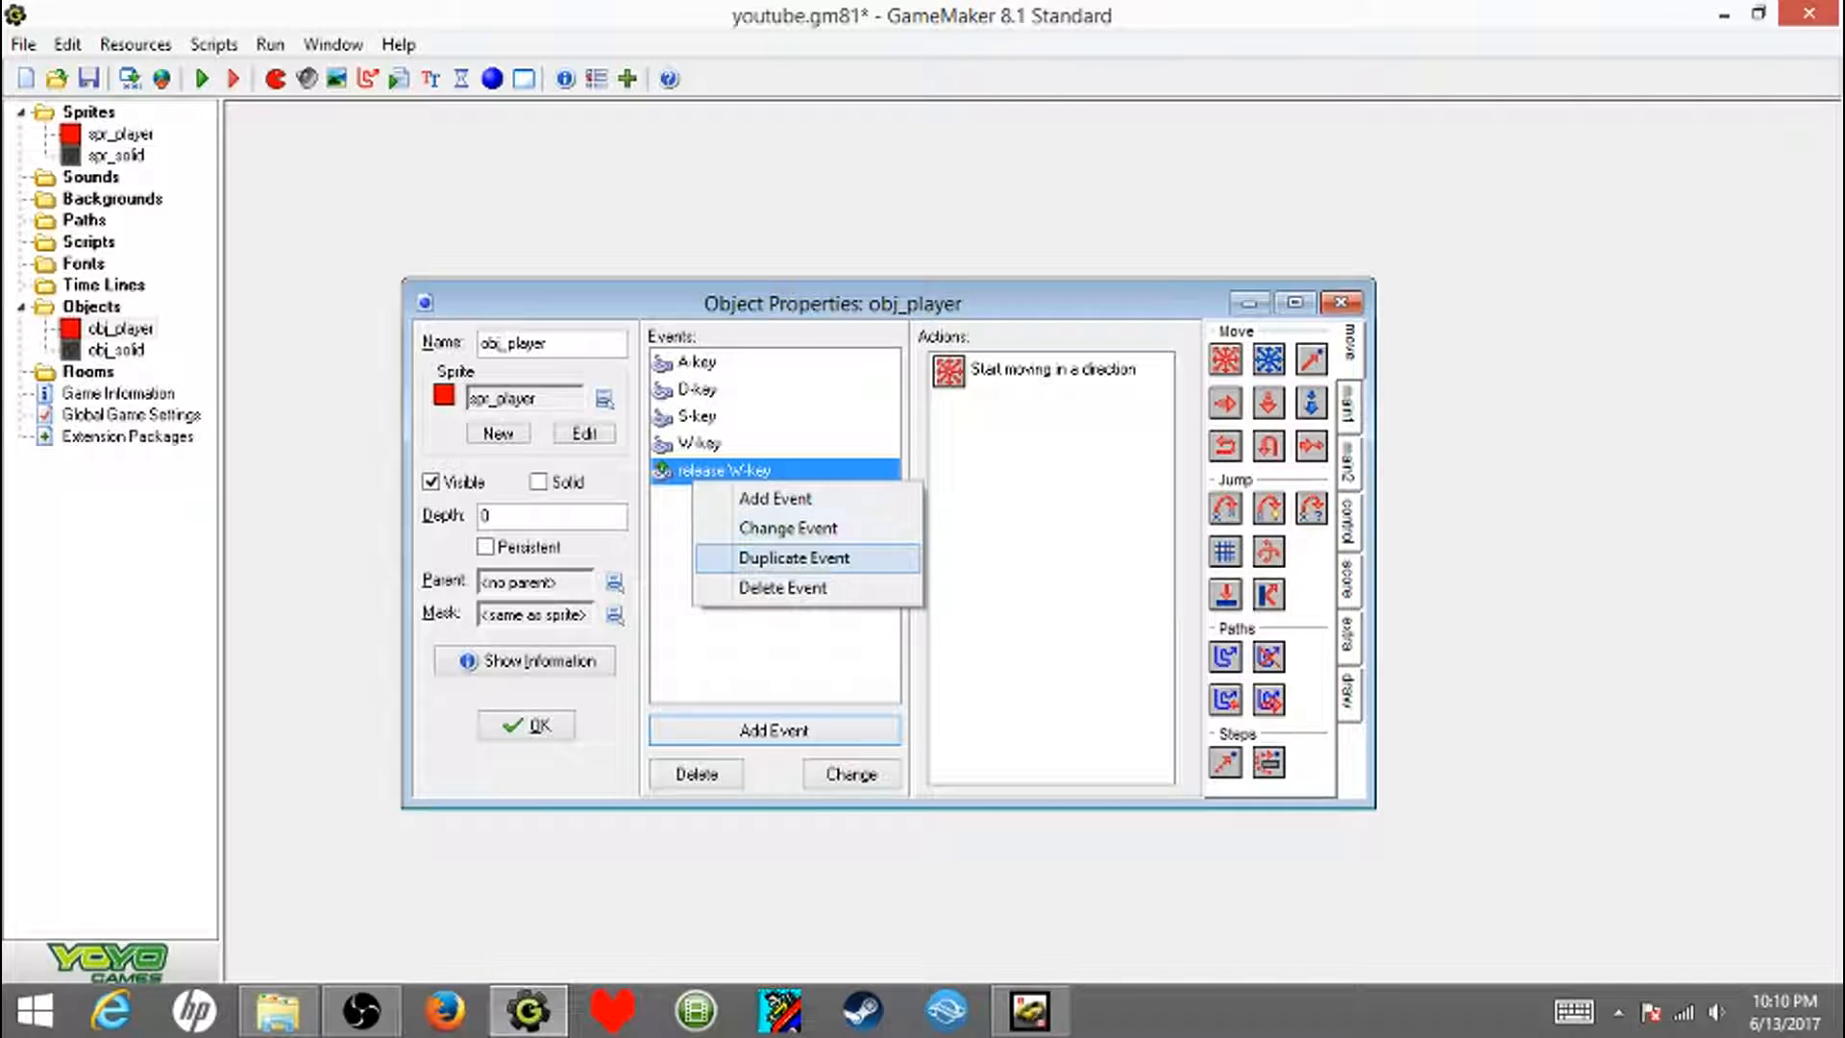
left_click(782, 555)
left_click(1005, 545)
mouse_move(1047, 385)
left_click(778, 382)
- Duplicate the A-key release event as a key release event for the letter S
right_click(780, 473)
left_click(882, 552)
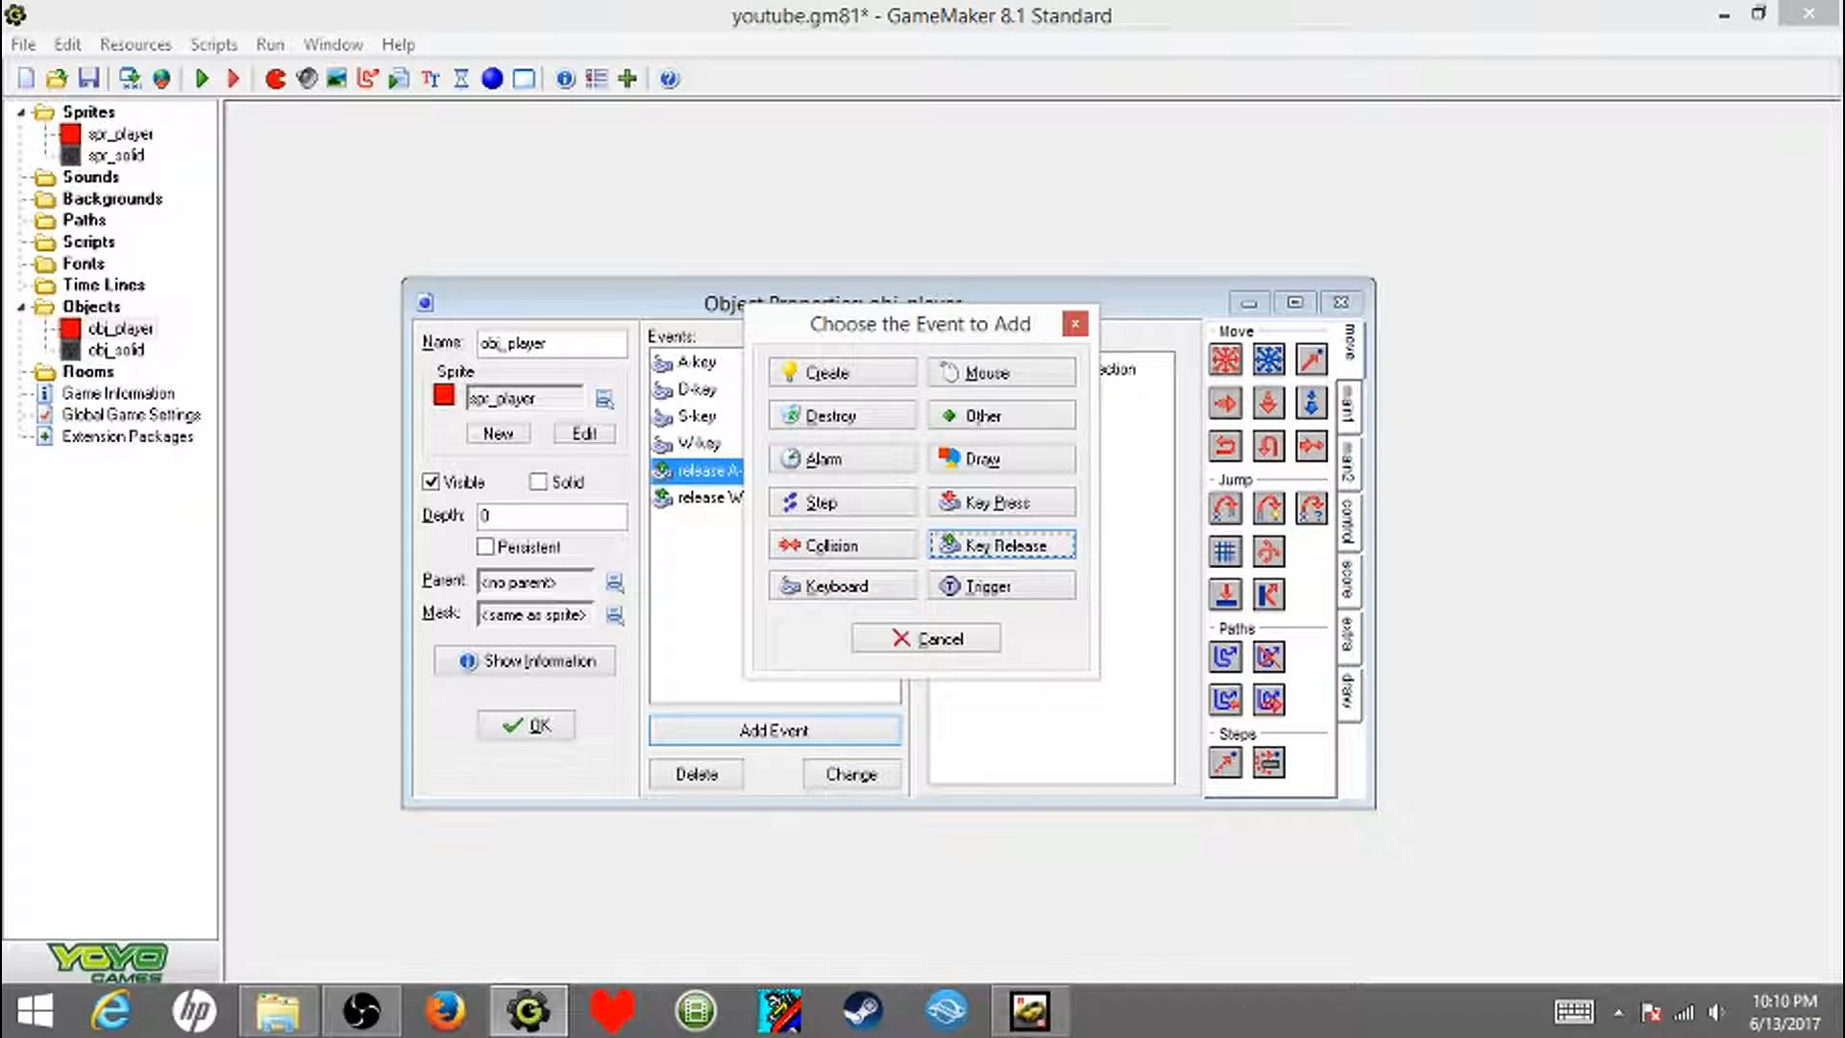
left_click(1005, 545)
mouse_move(1105, 392)
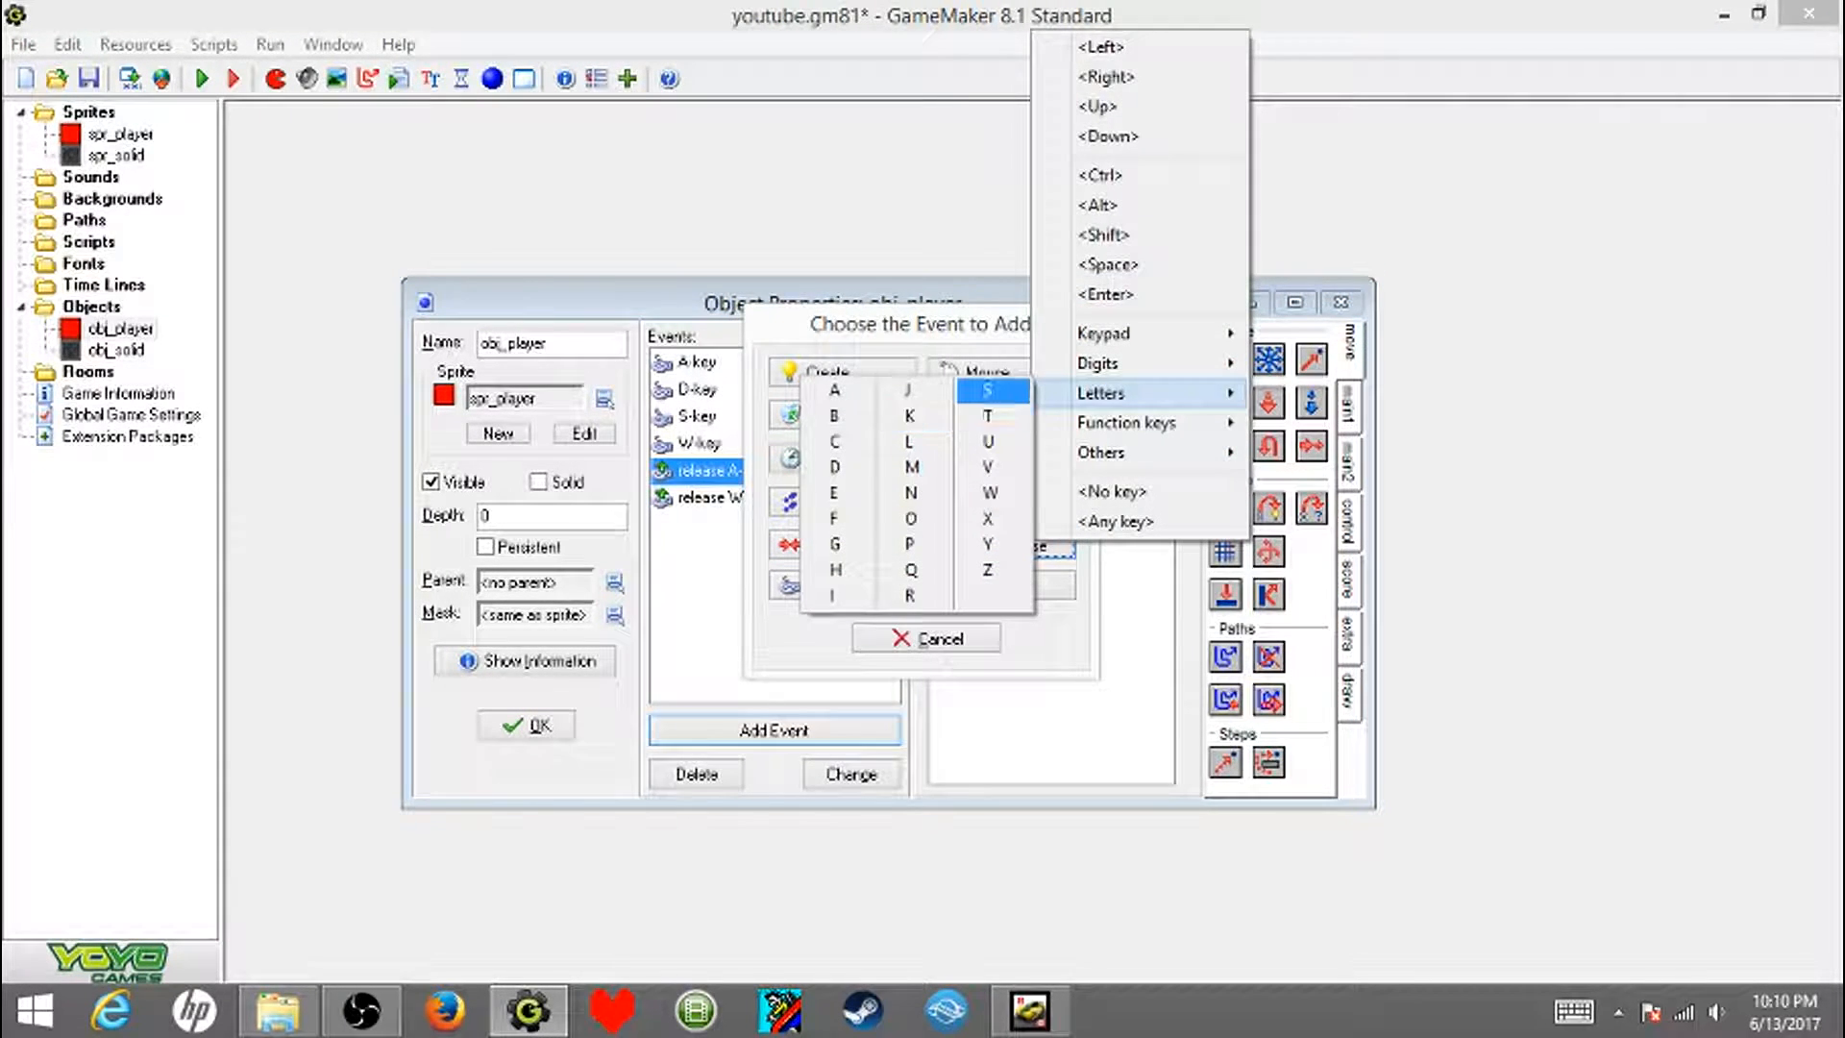
left_click(995, 389)
- Duplicate the S-key release event as a key release event for the letter D and accept the obj_player properties
right_click(780, 497)
left_click(895, 579)
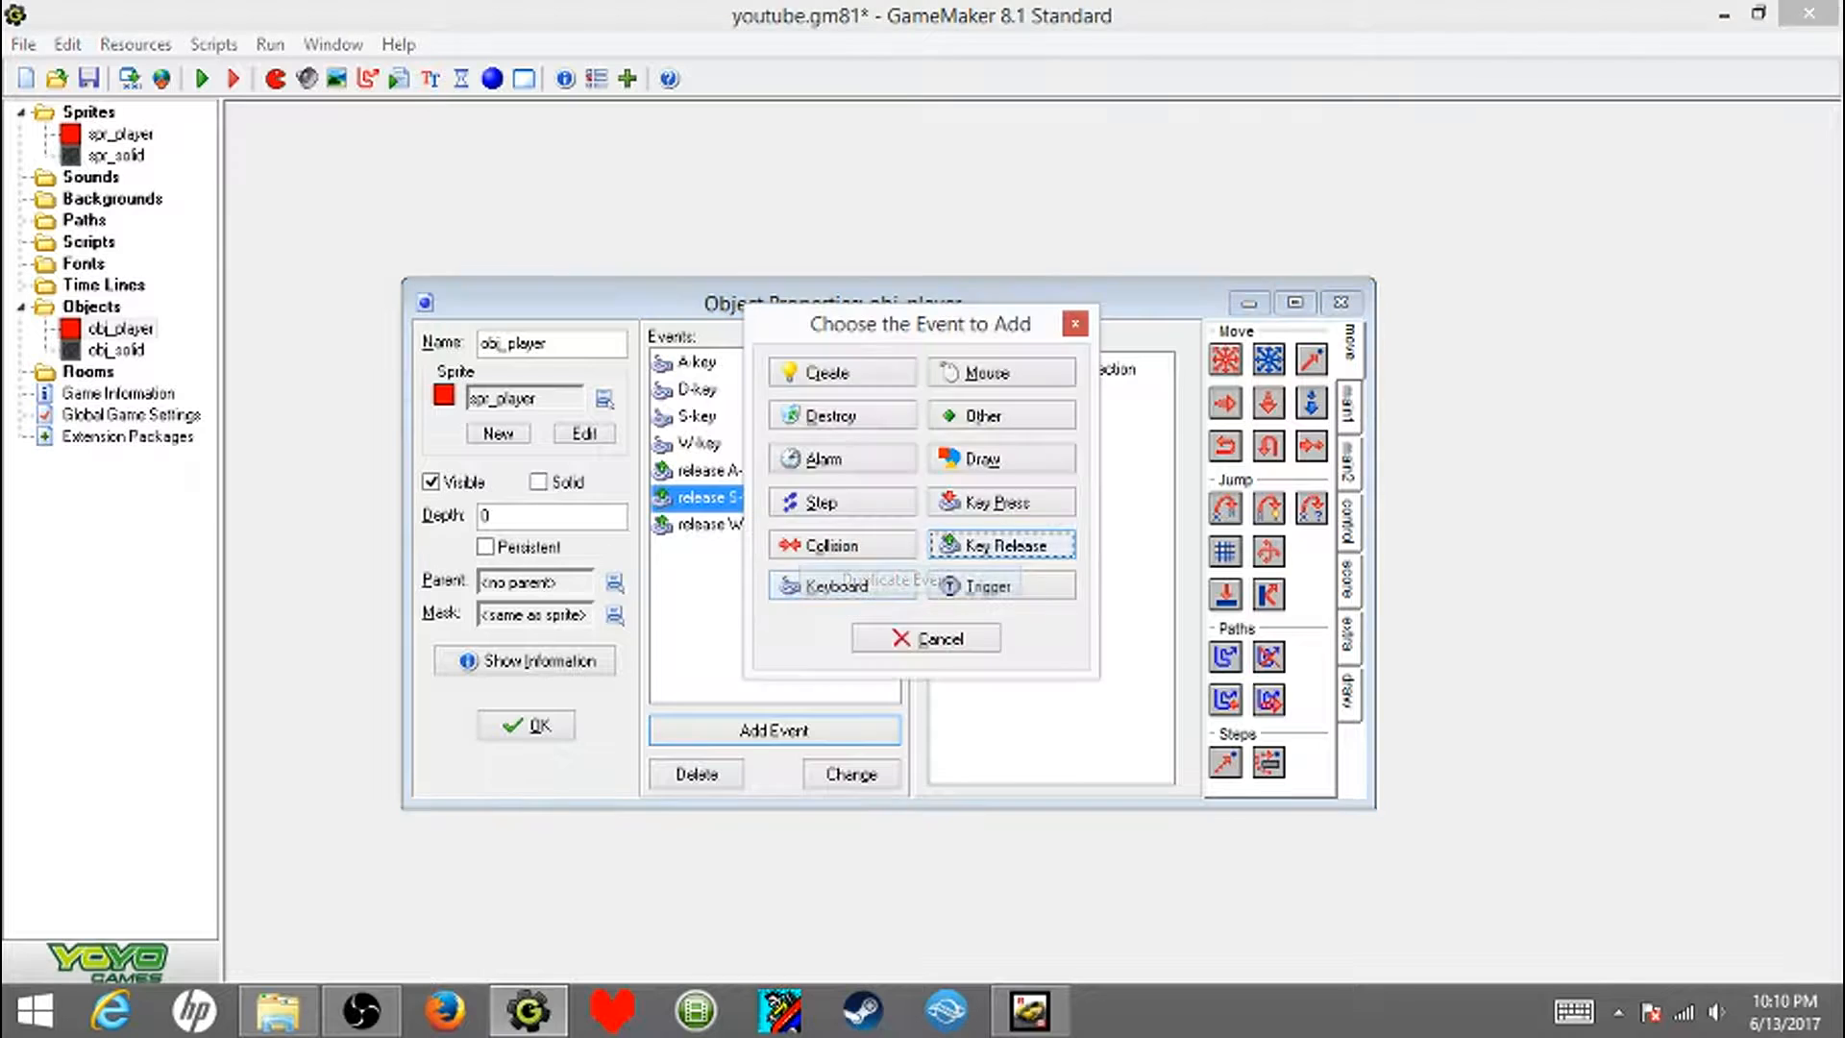
left_click(1005, 545)
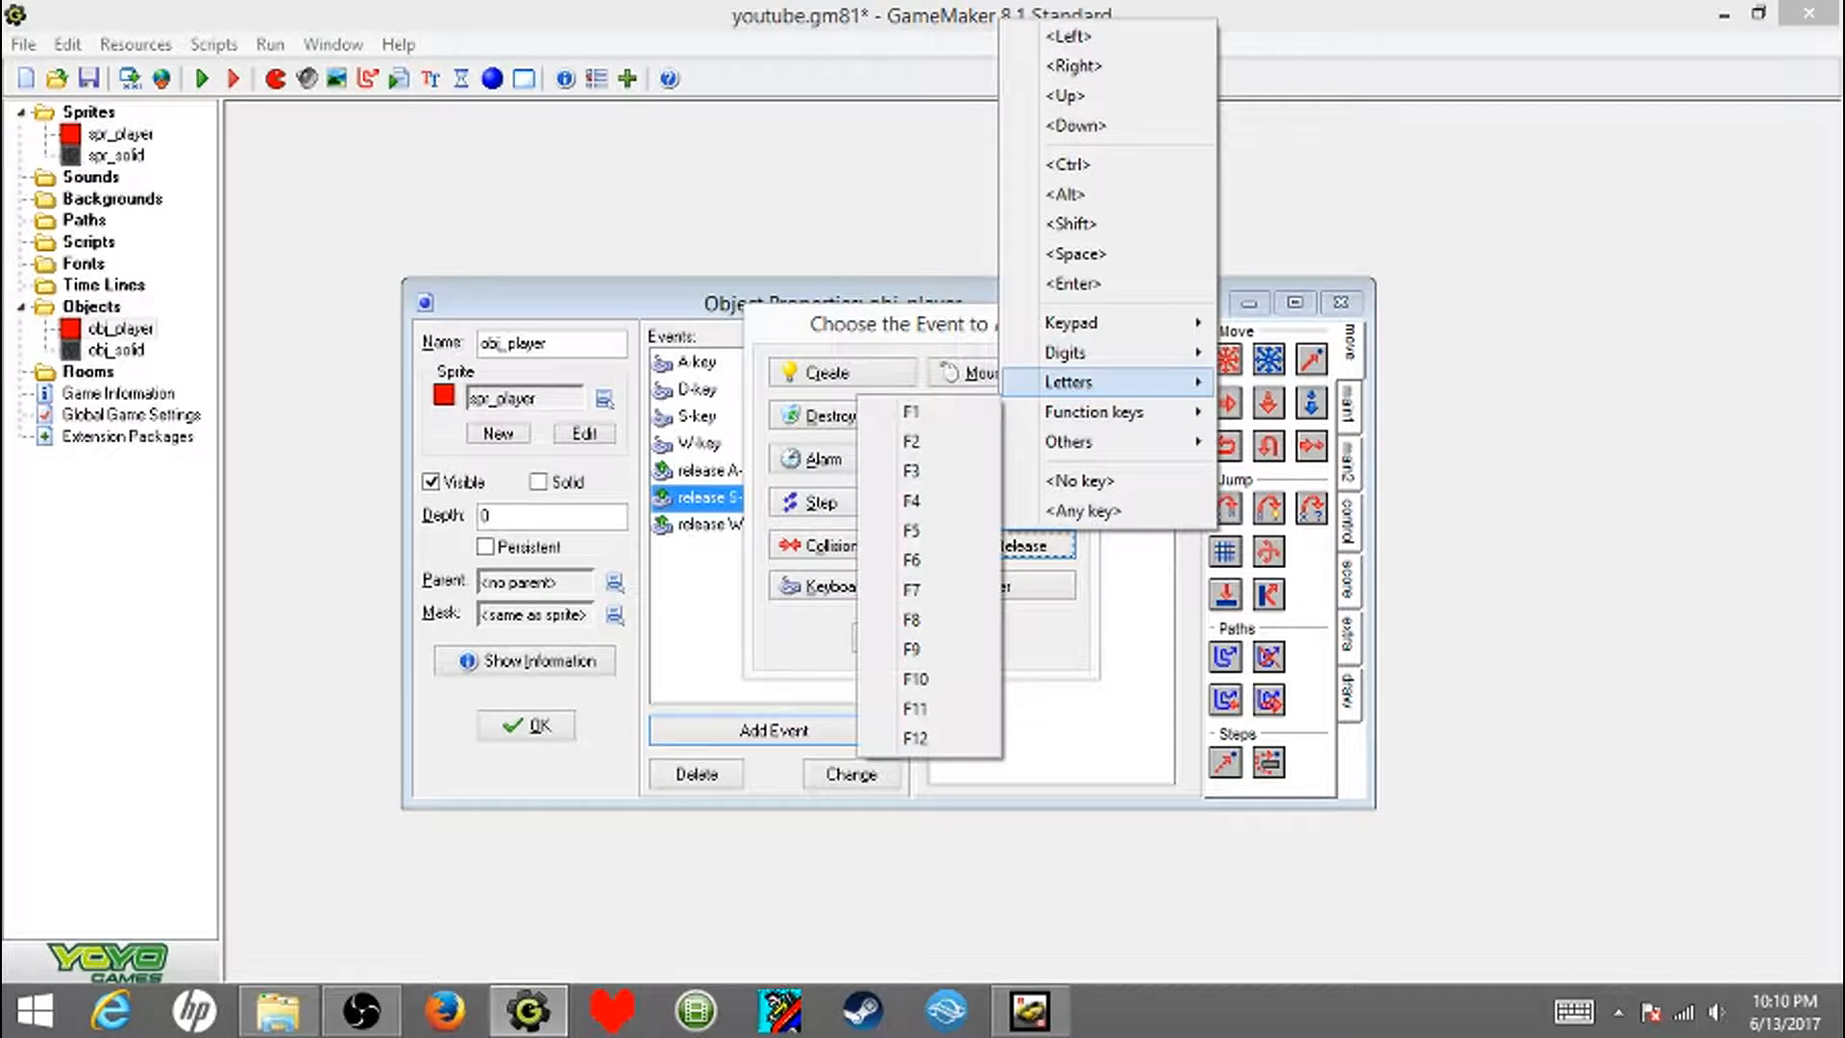
mouse_move(1105, 381)
left_click(803, 456)
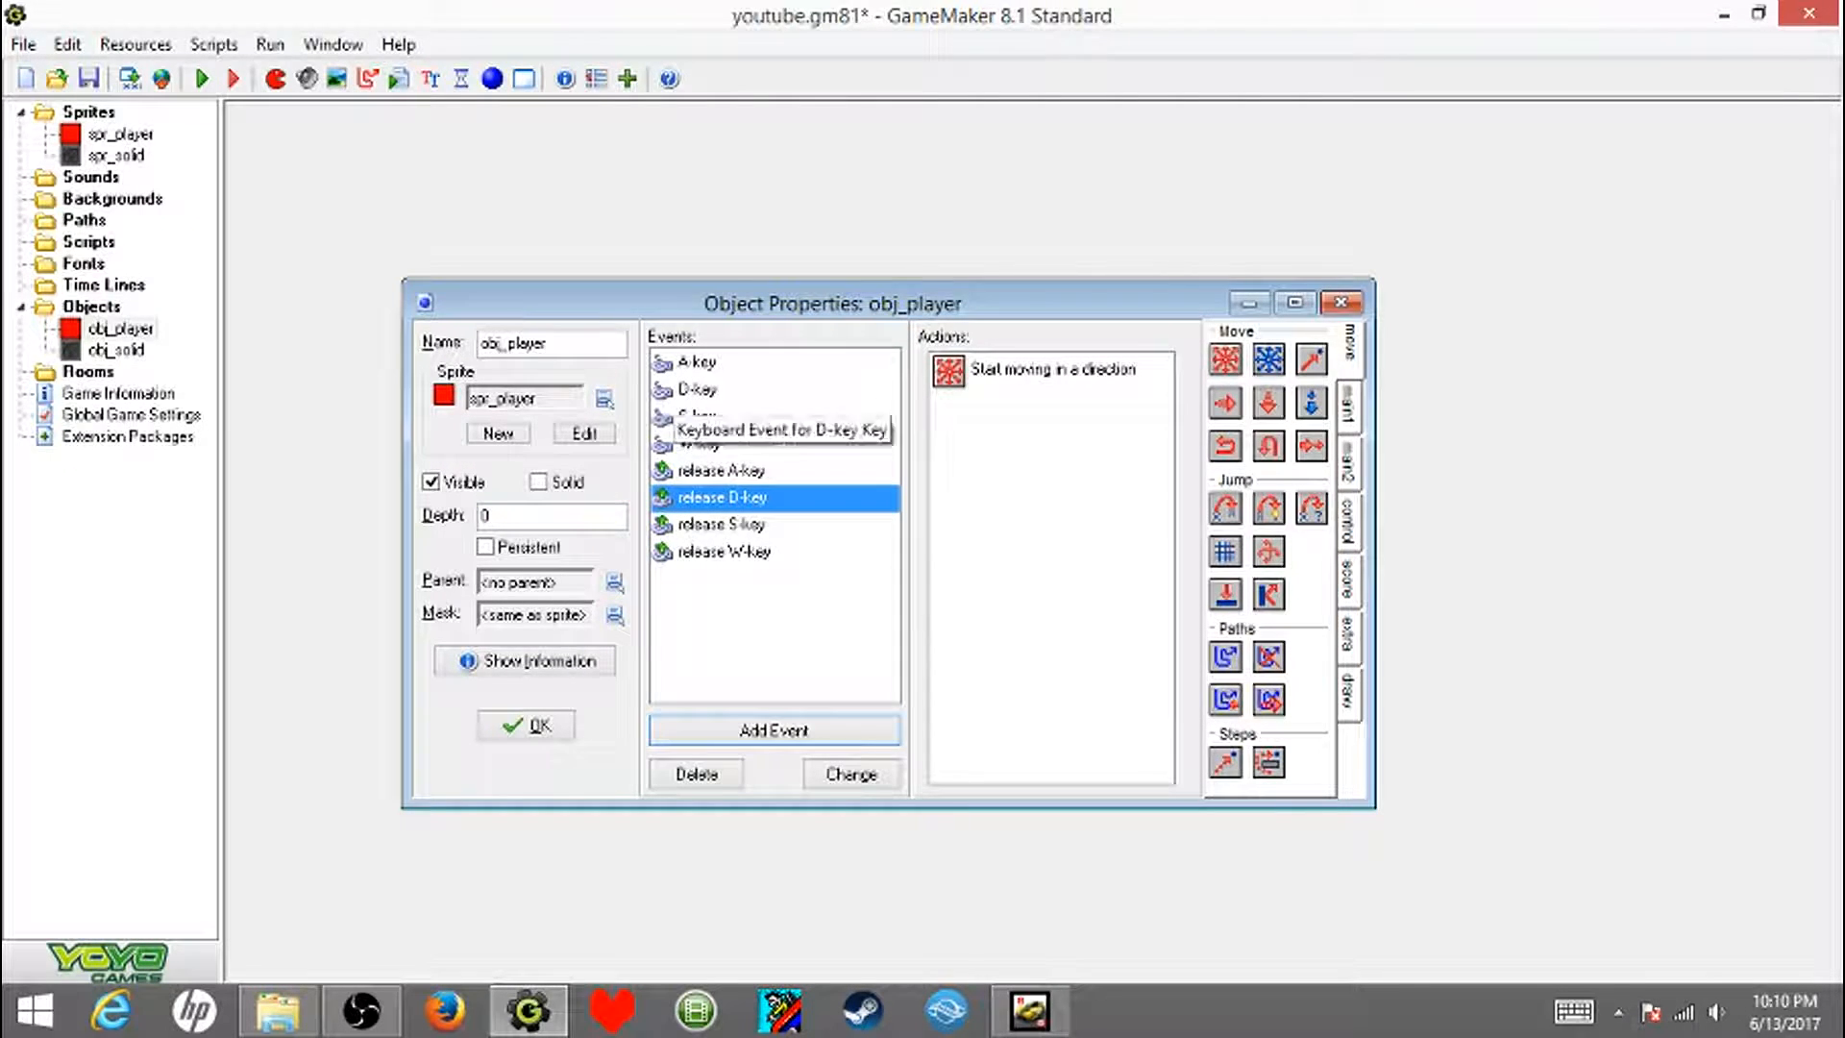
left_click(527, 725)
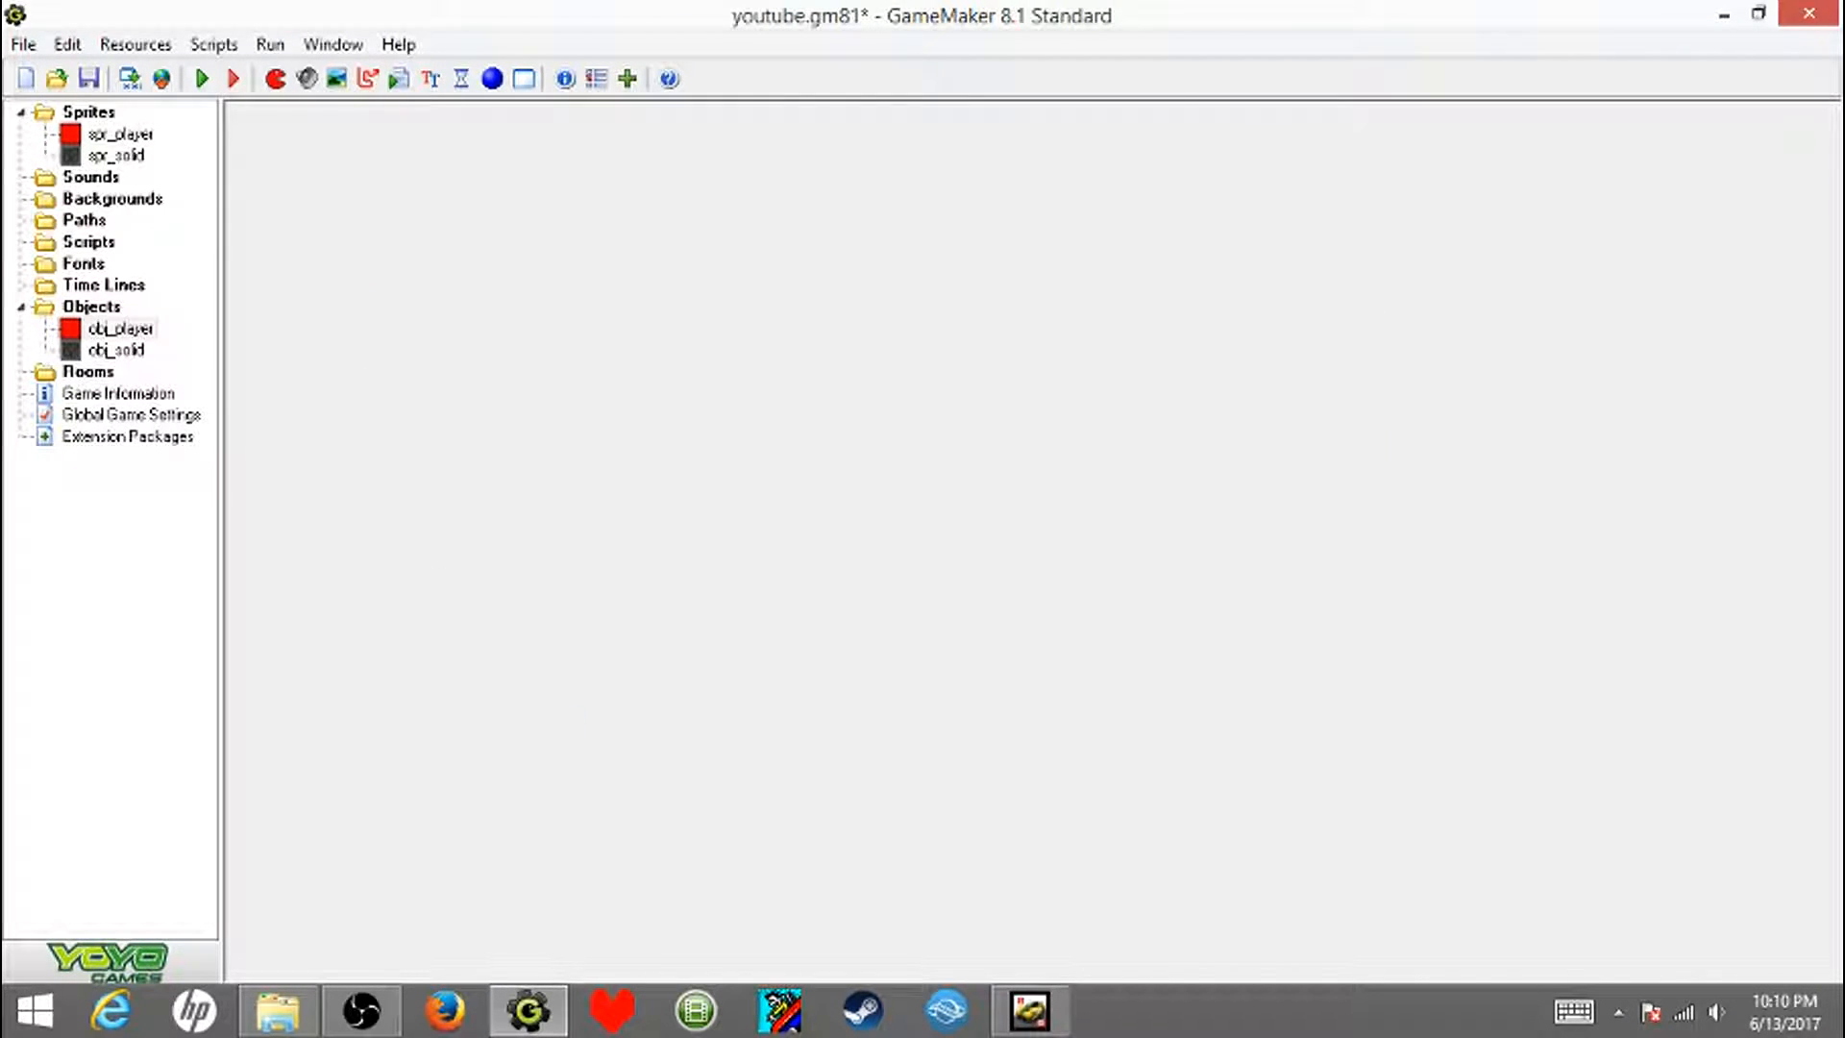
- Create a new room named rm_tst and accept its properties, leaving its creation code empty
left_click(524, 79)
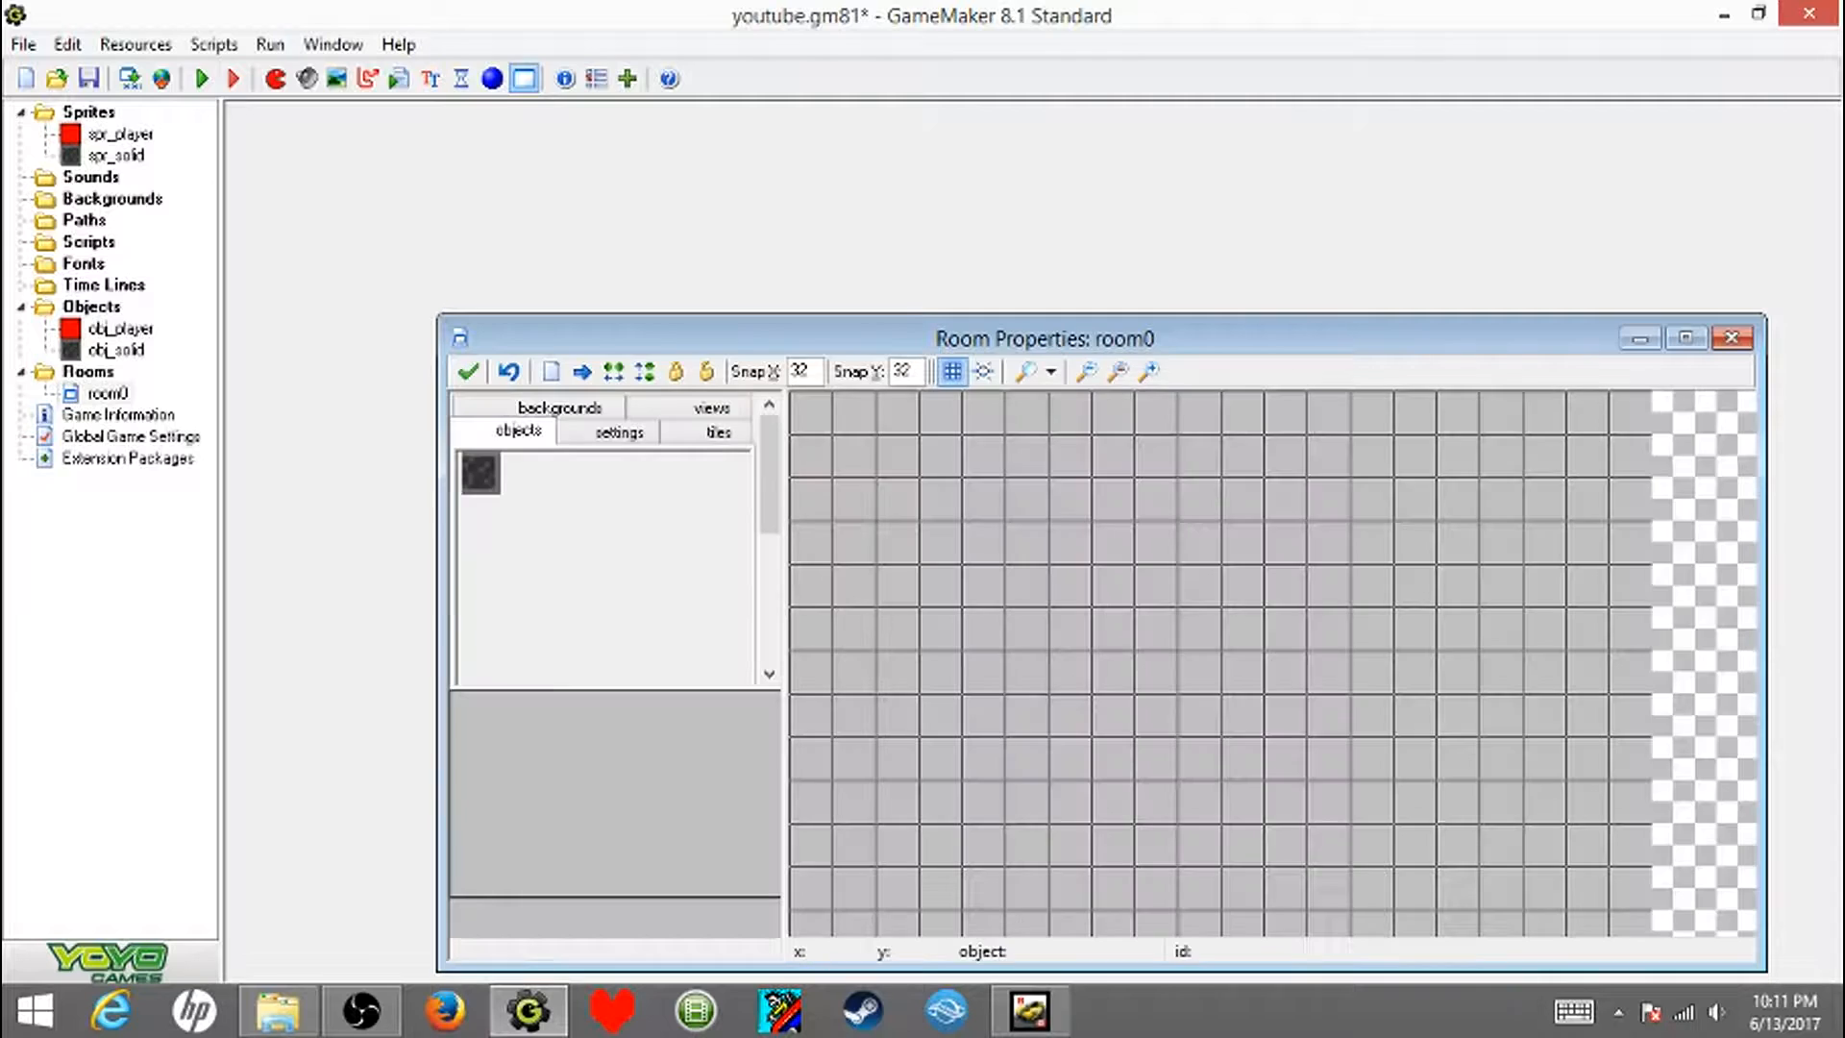
left_click(1686, 338)
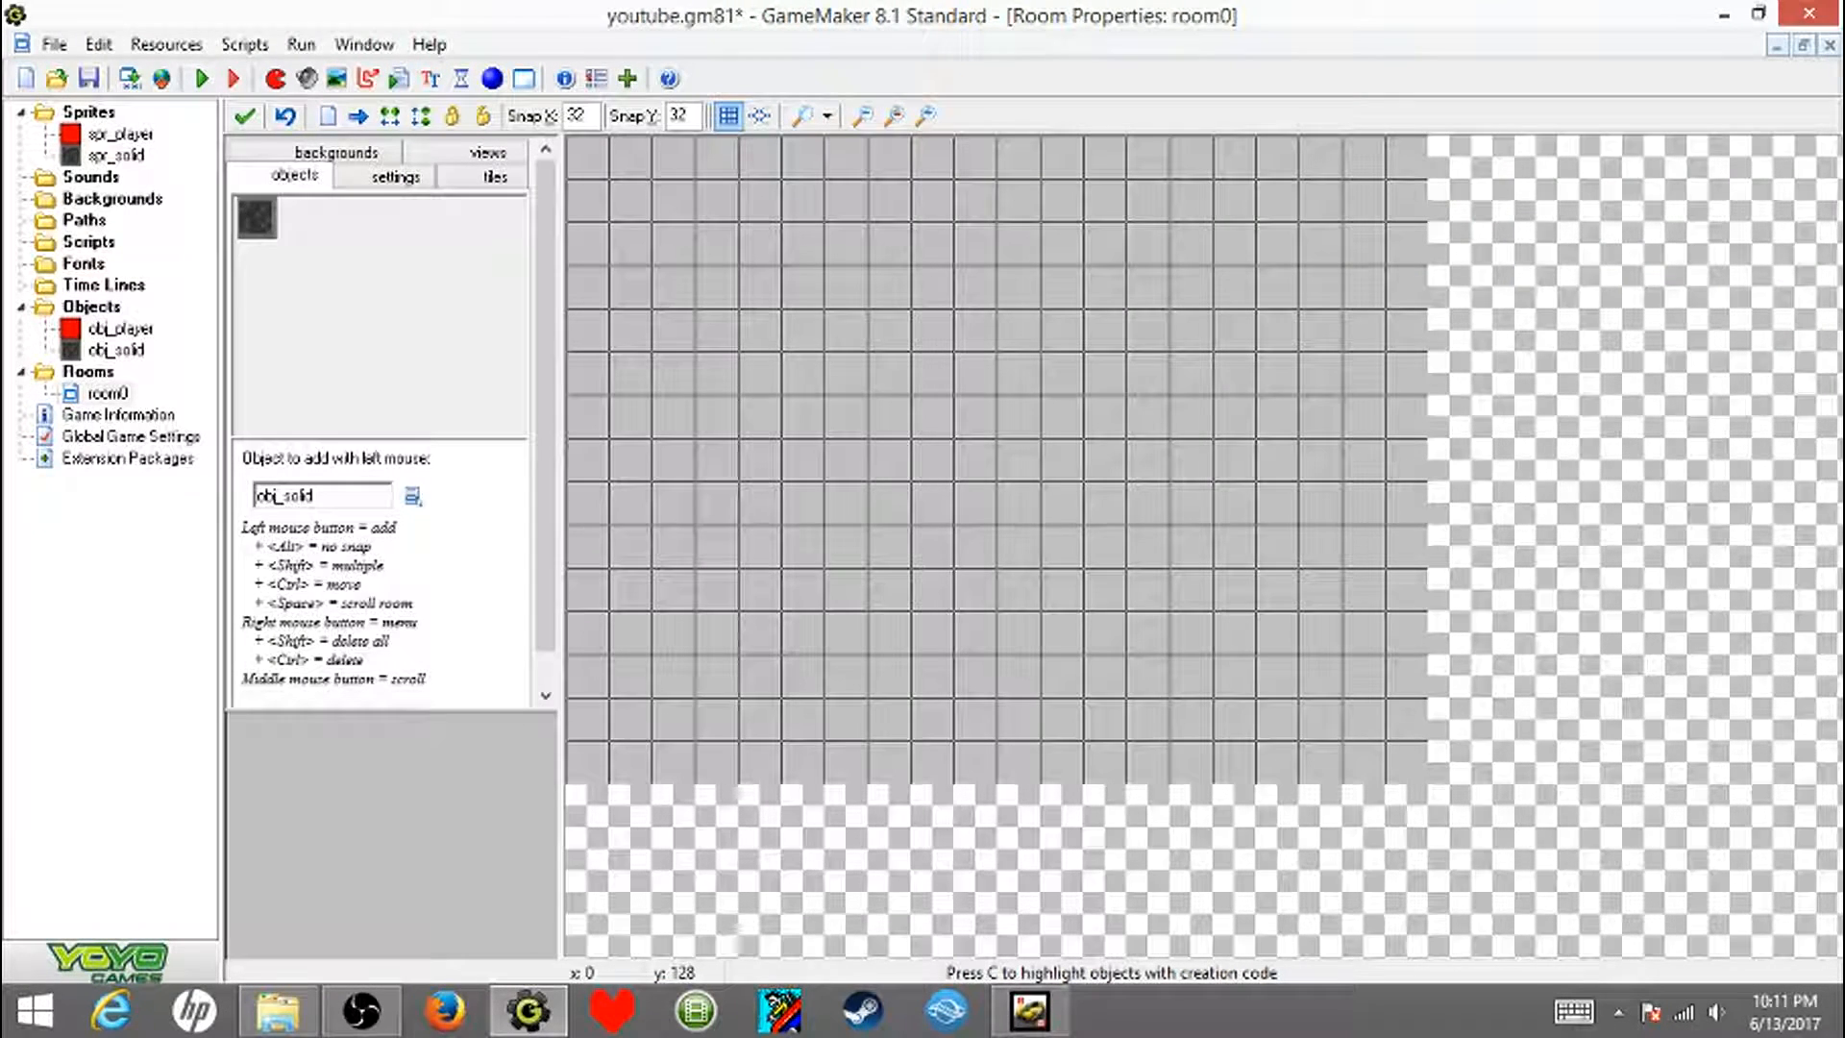
left_click(395, 177)
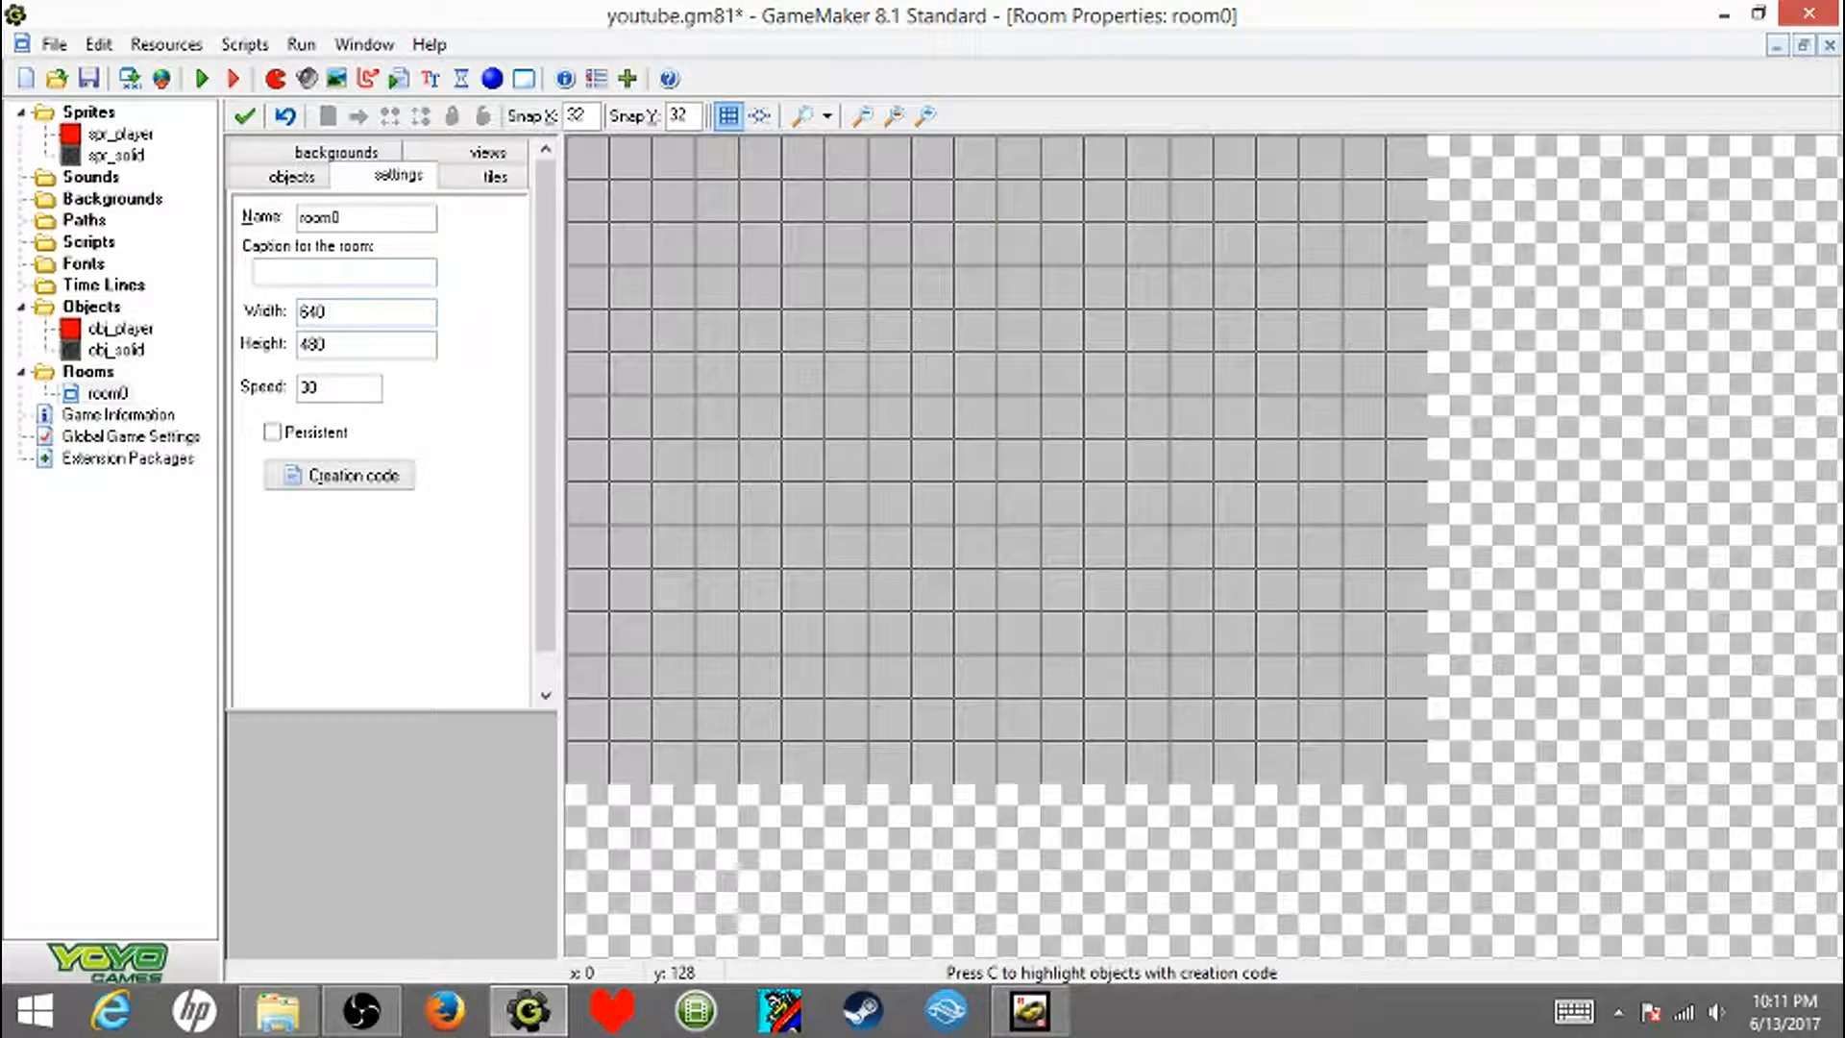
double_click(327, 218)
type("rm_tst")
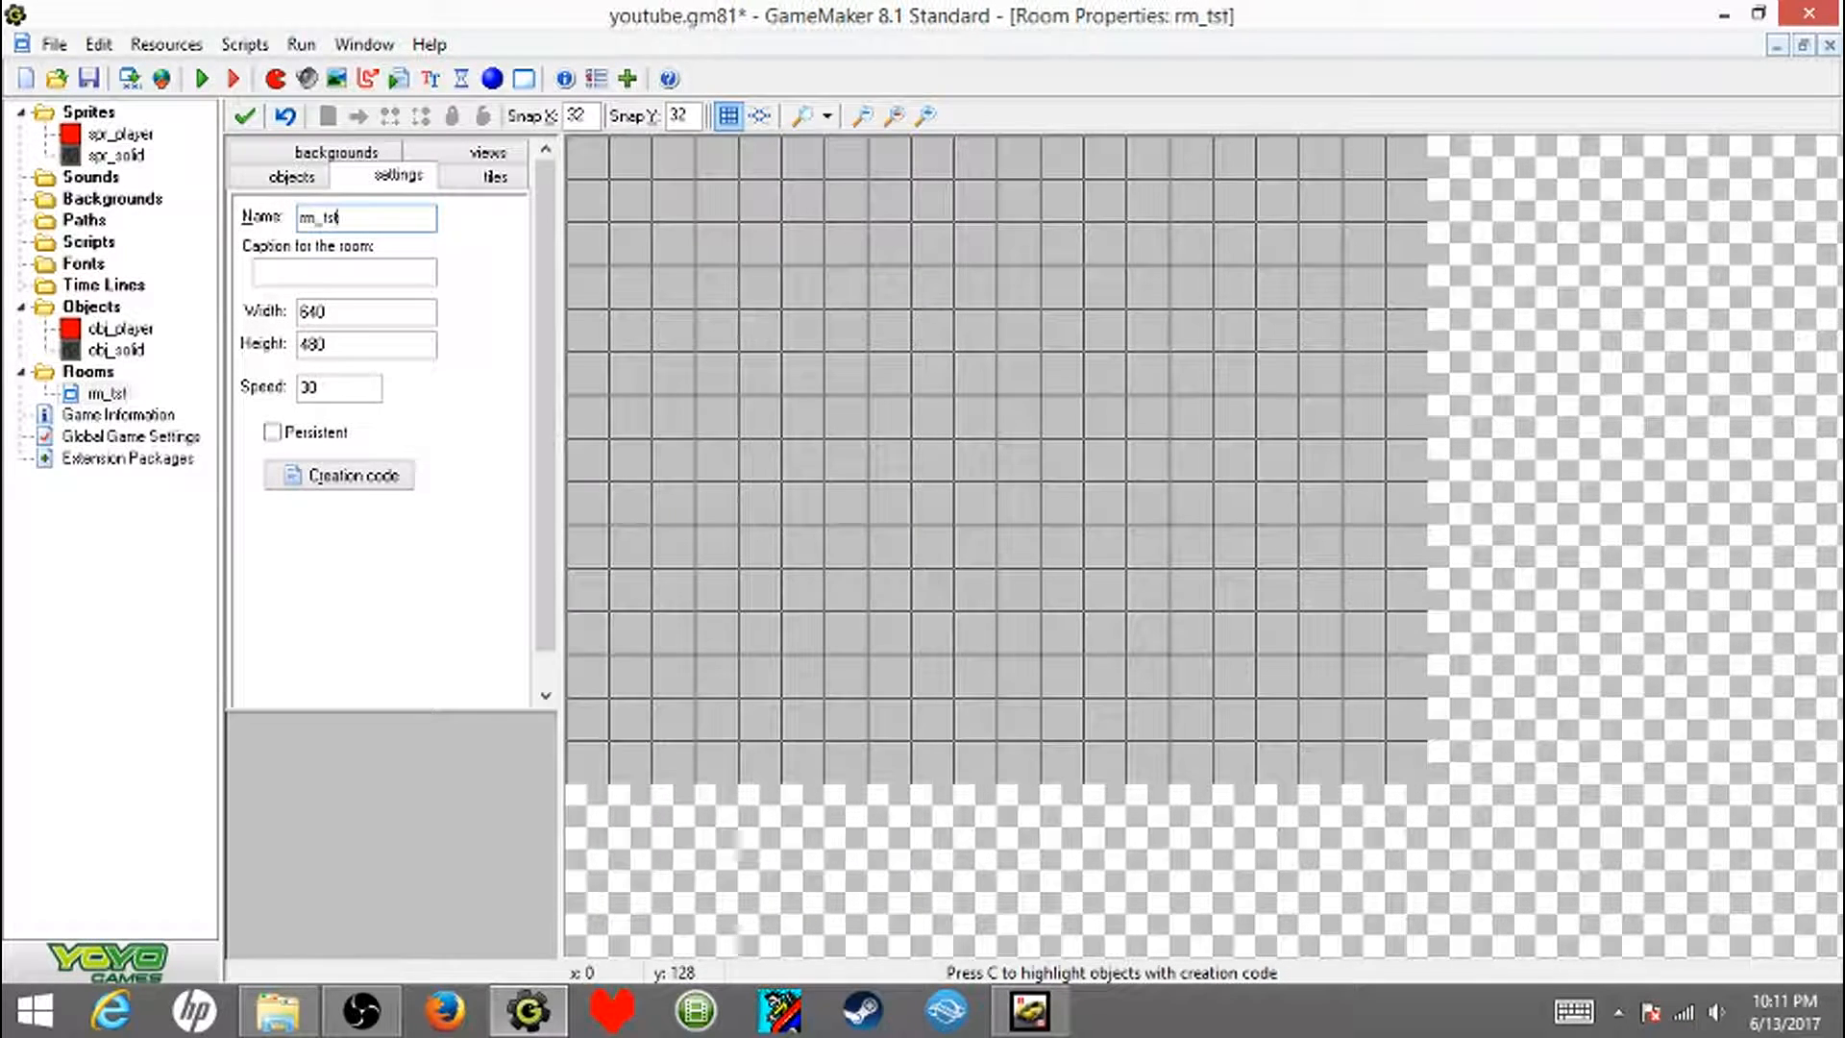
left_click(340, 476)
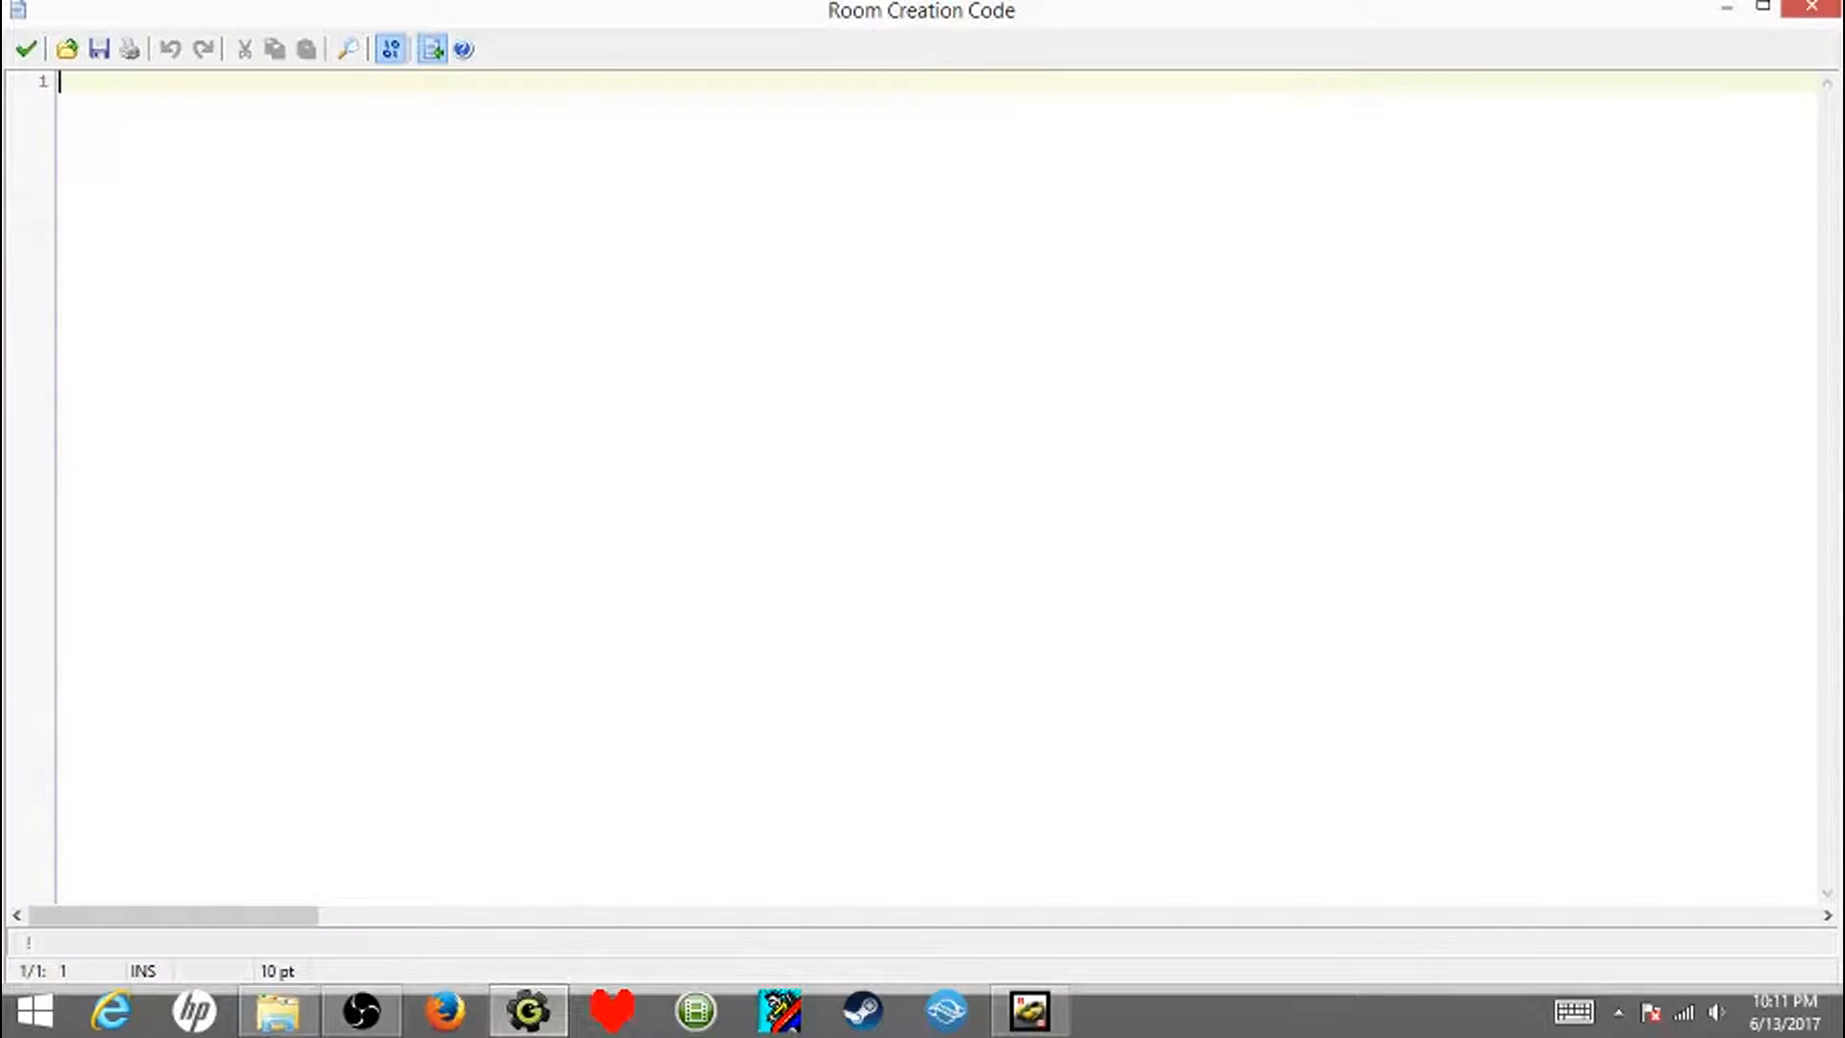
left_click(1811, 8)
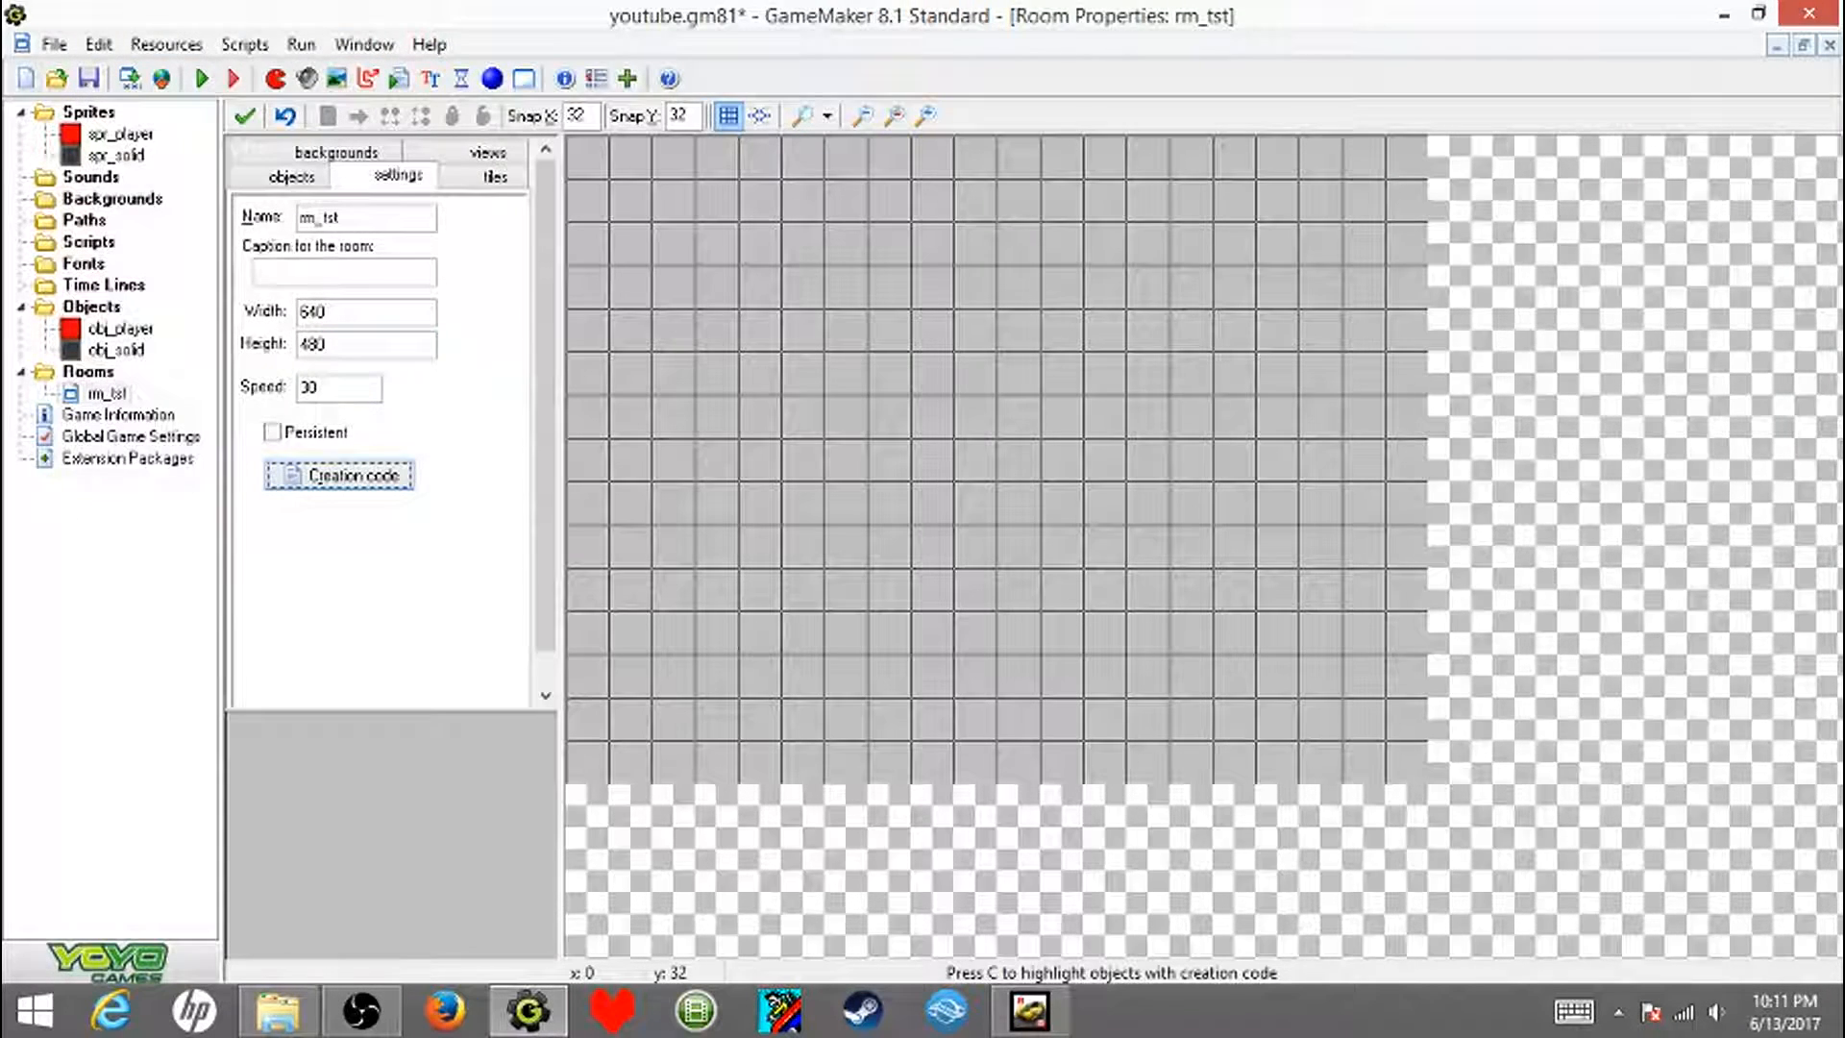
left_click(245, 116)
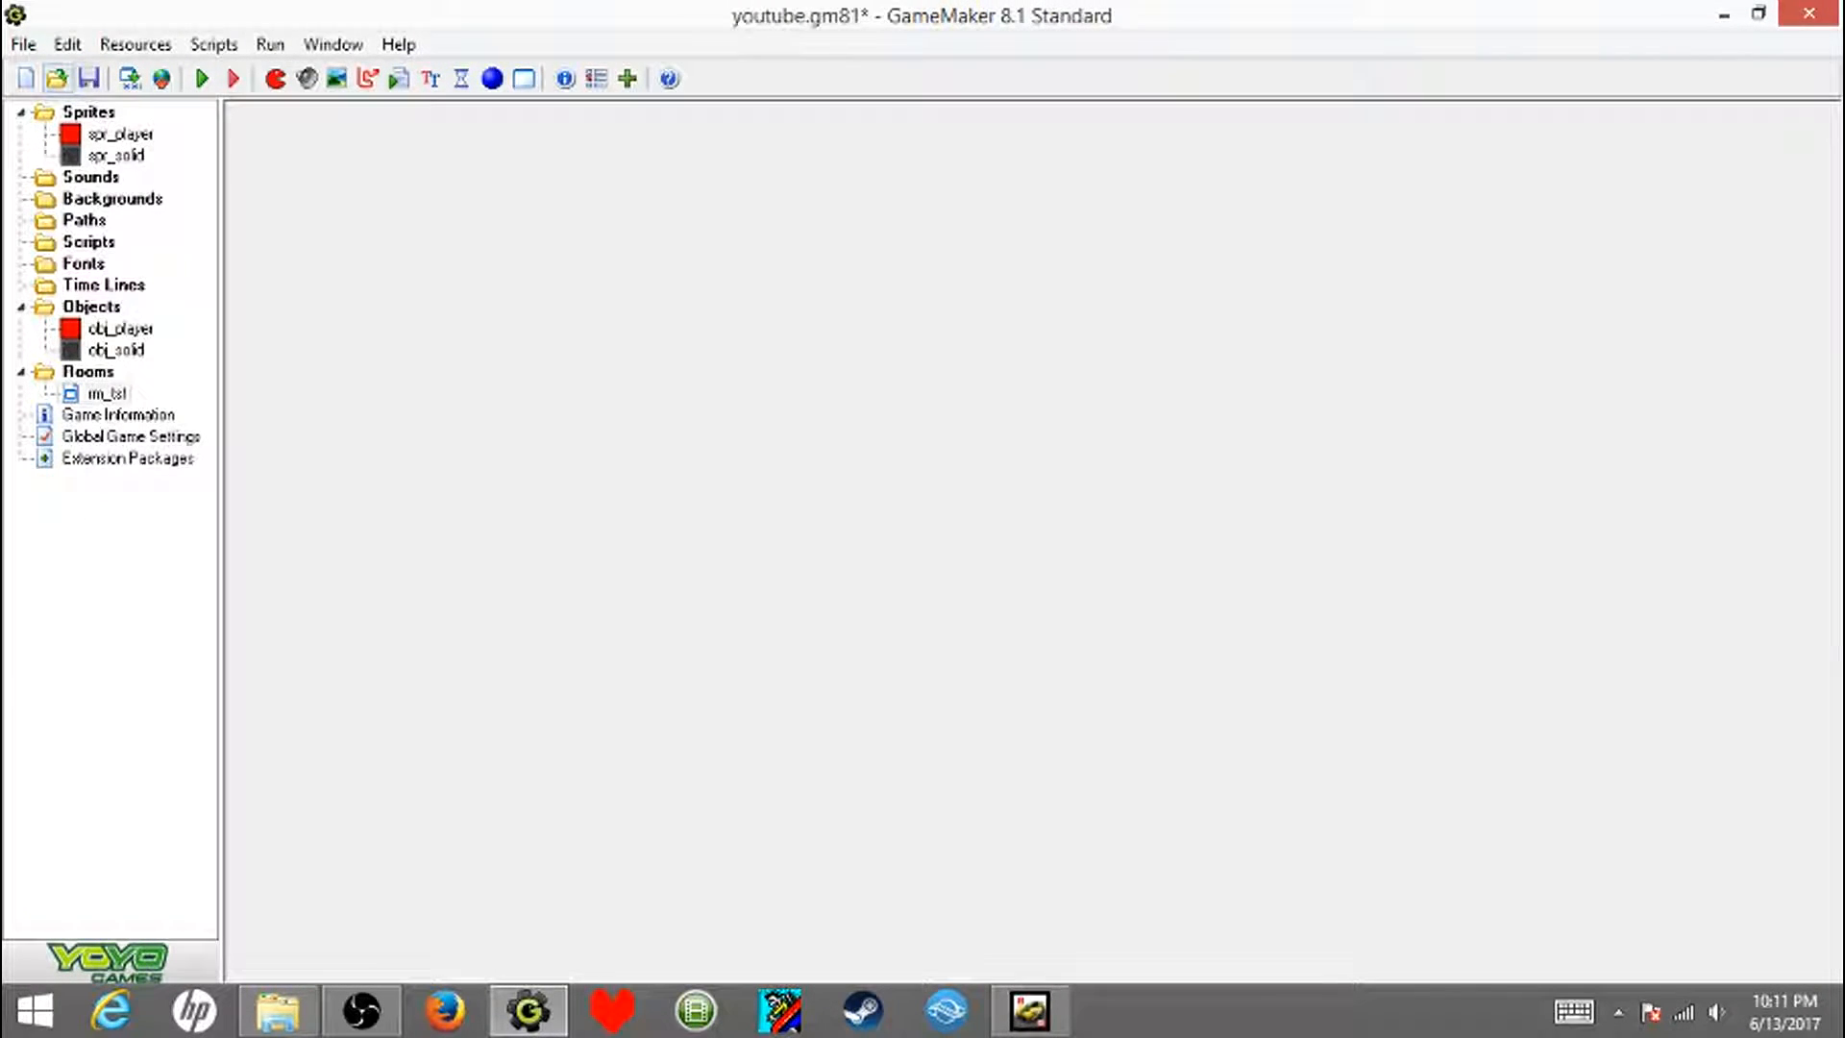
- Save the project and try to run the game
left_click(89, 78)
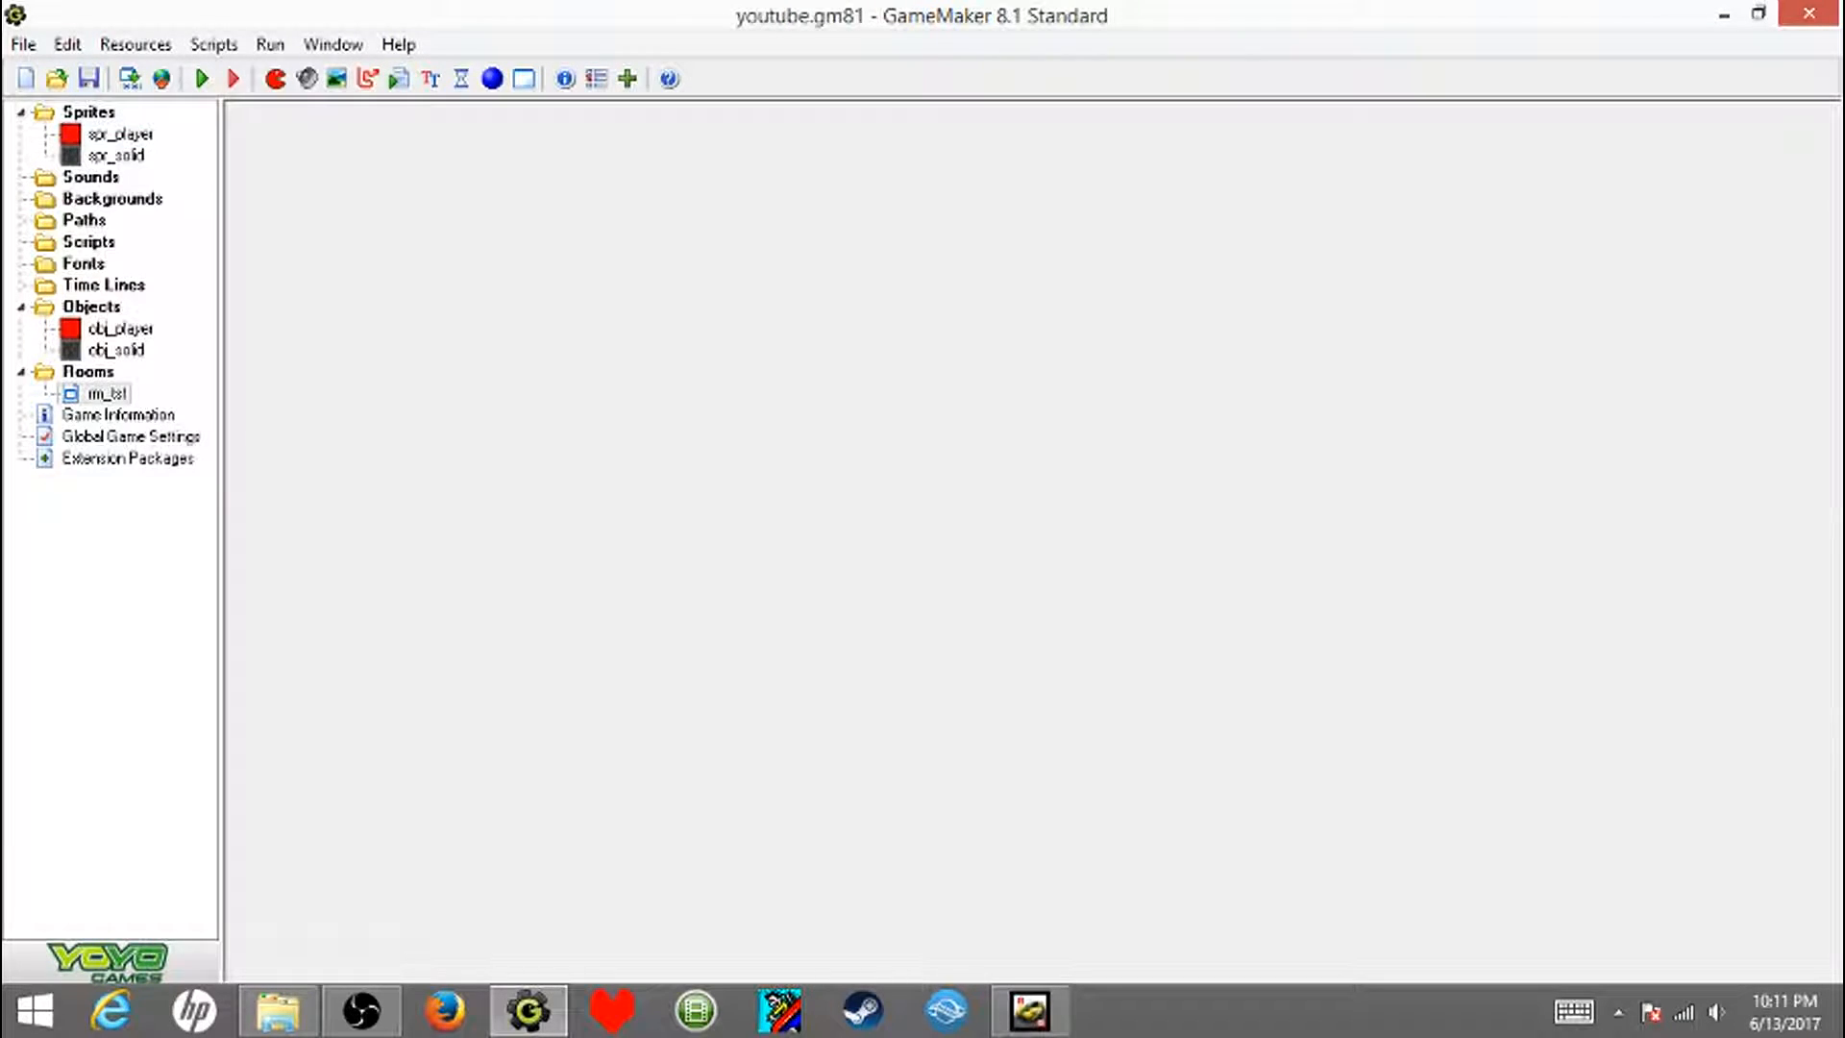
left_click(202, 78)
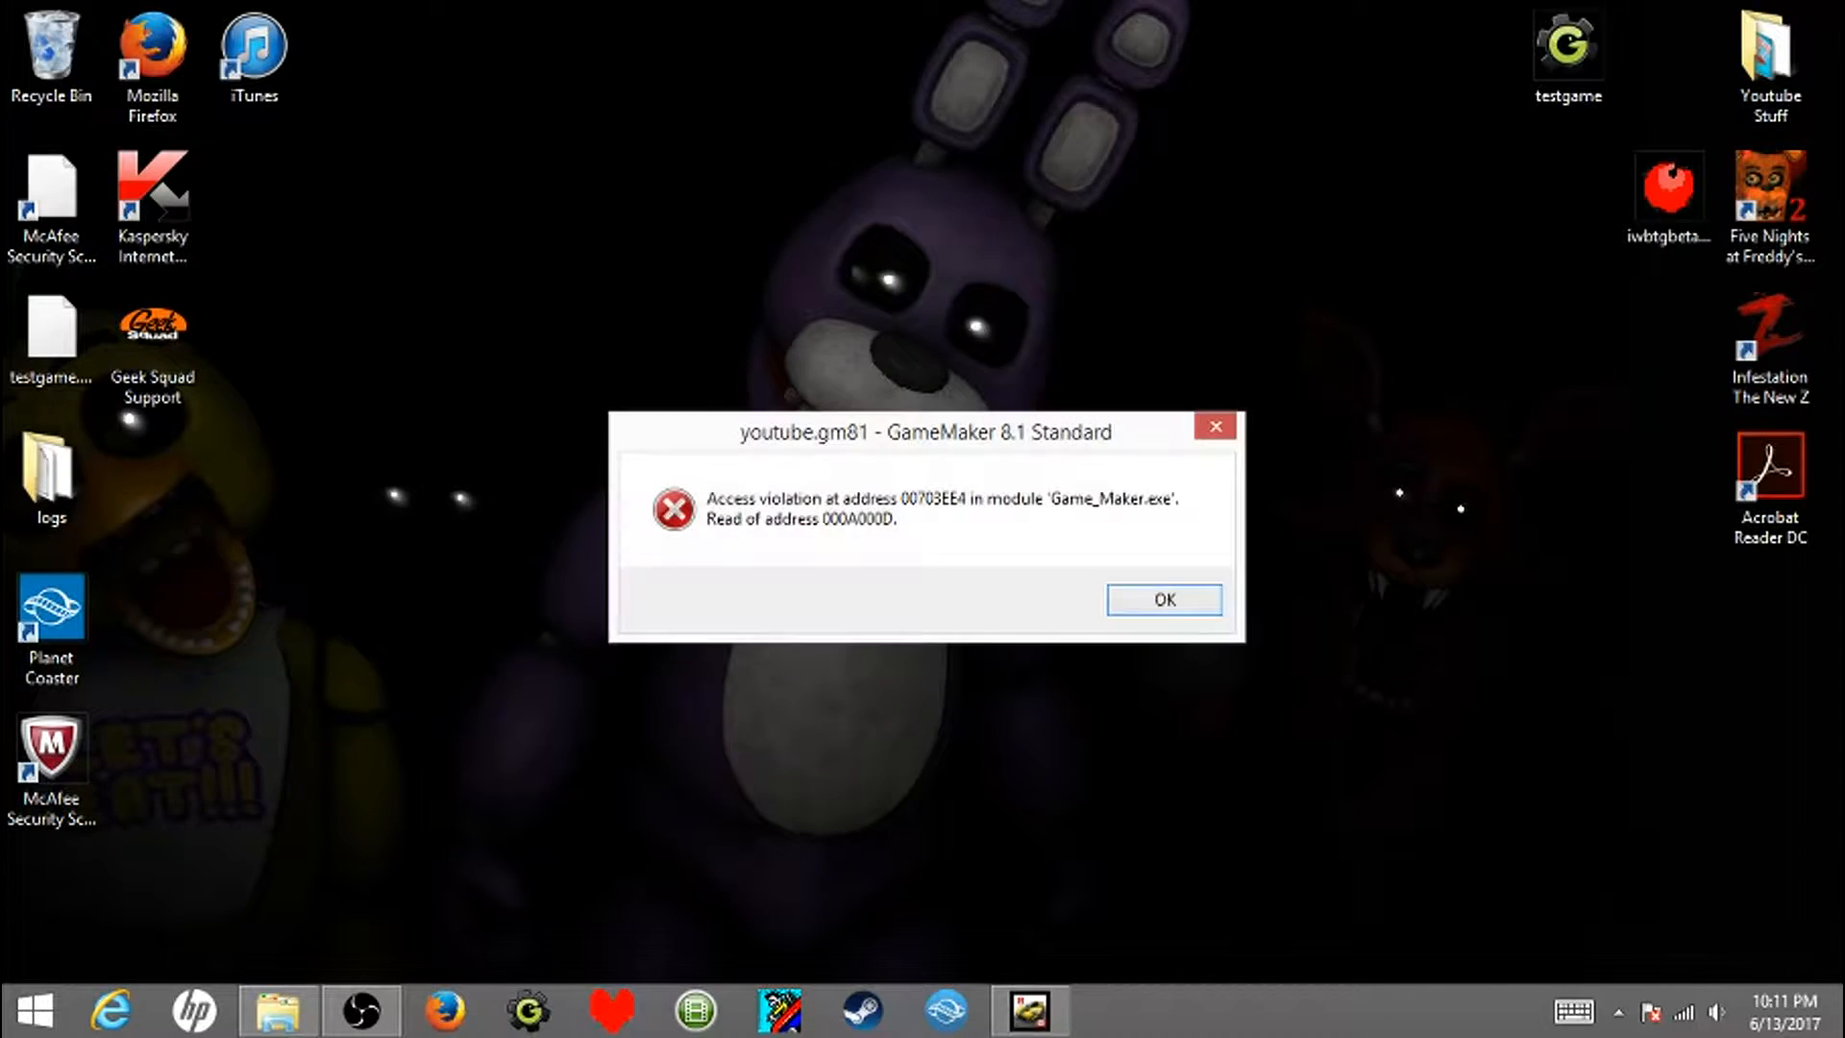
key("Return")
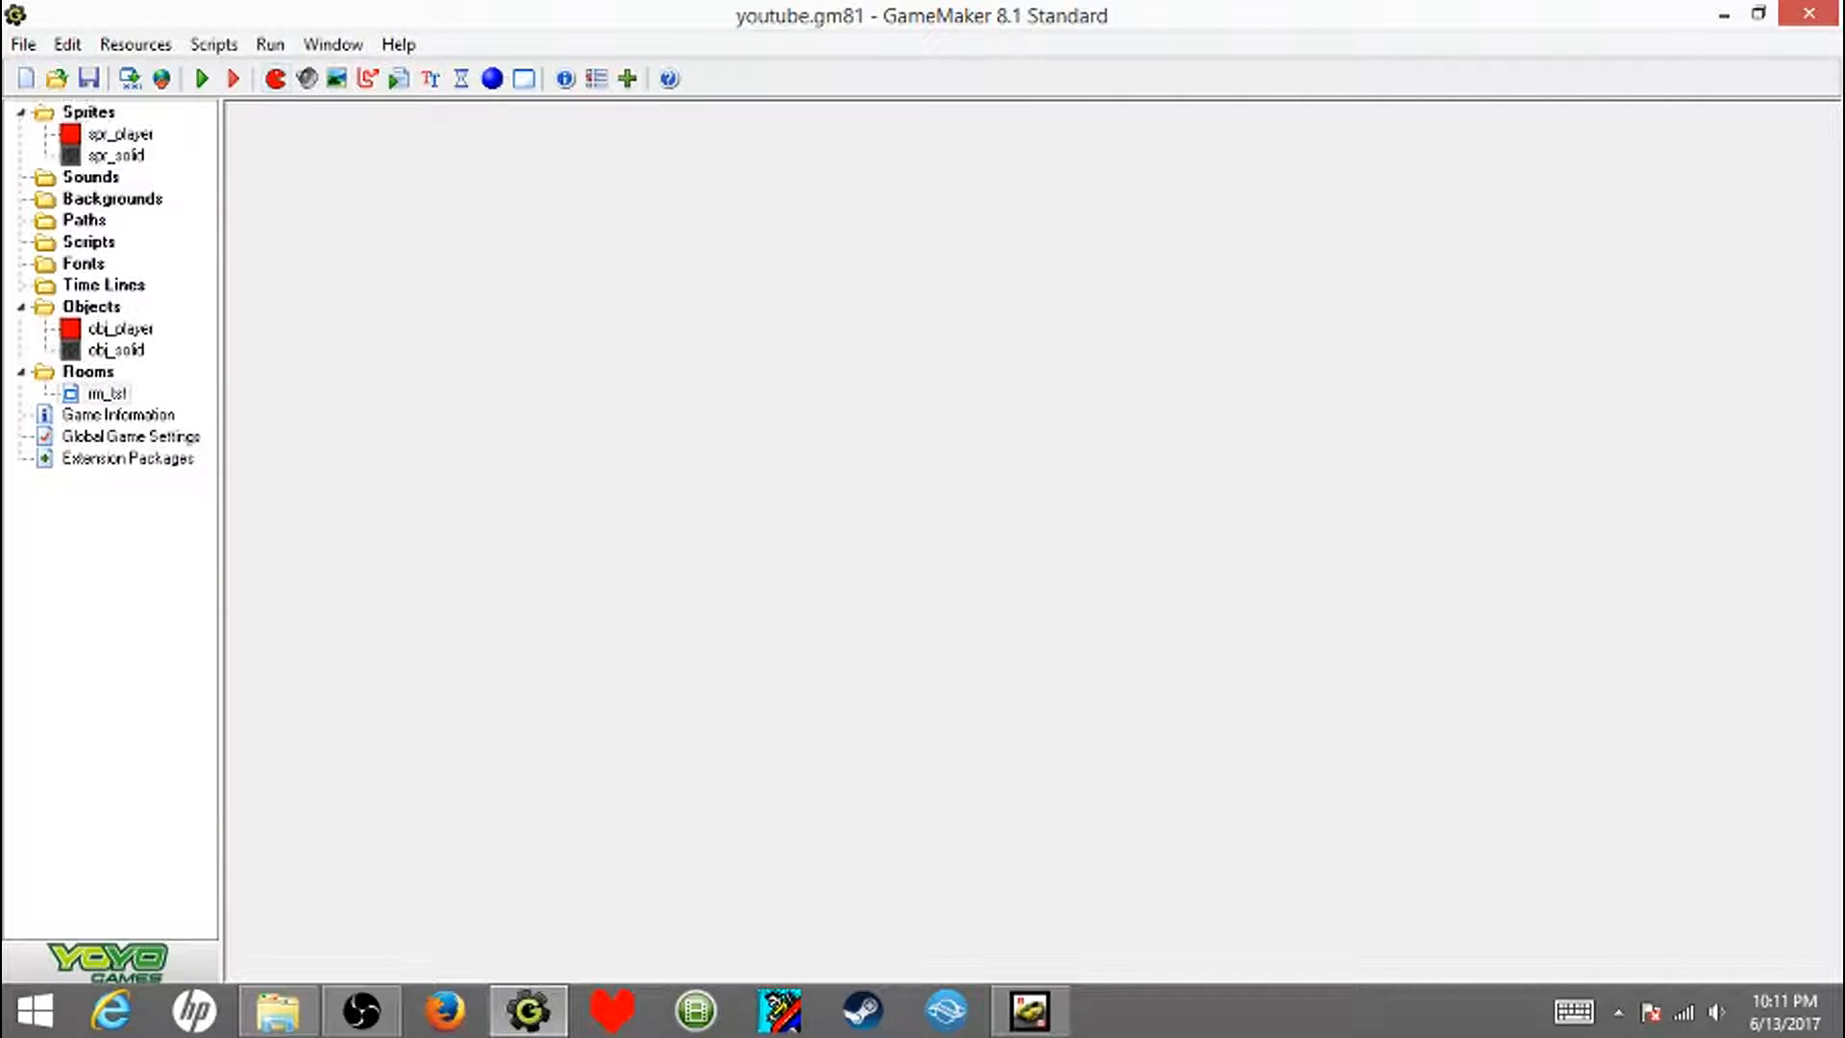
- Create a second room and maximize its properties window
left_click(524, 79)
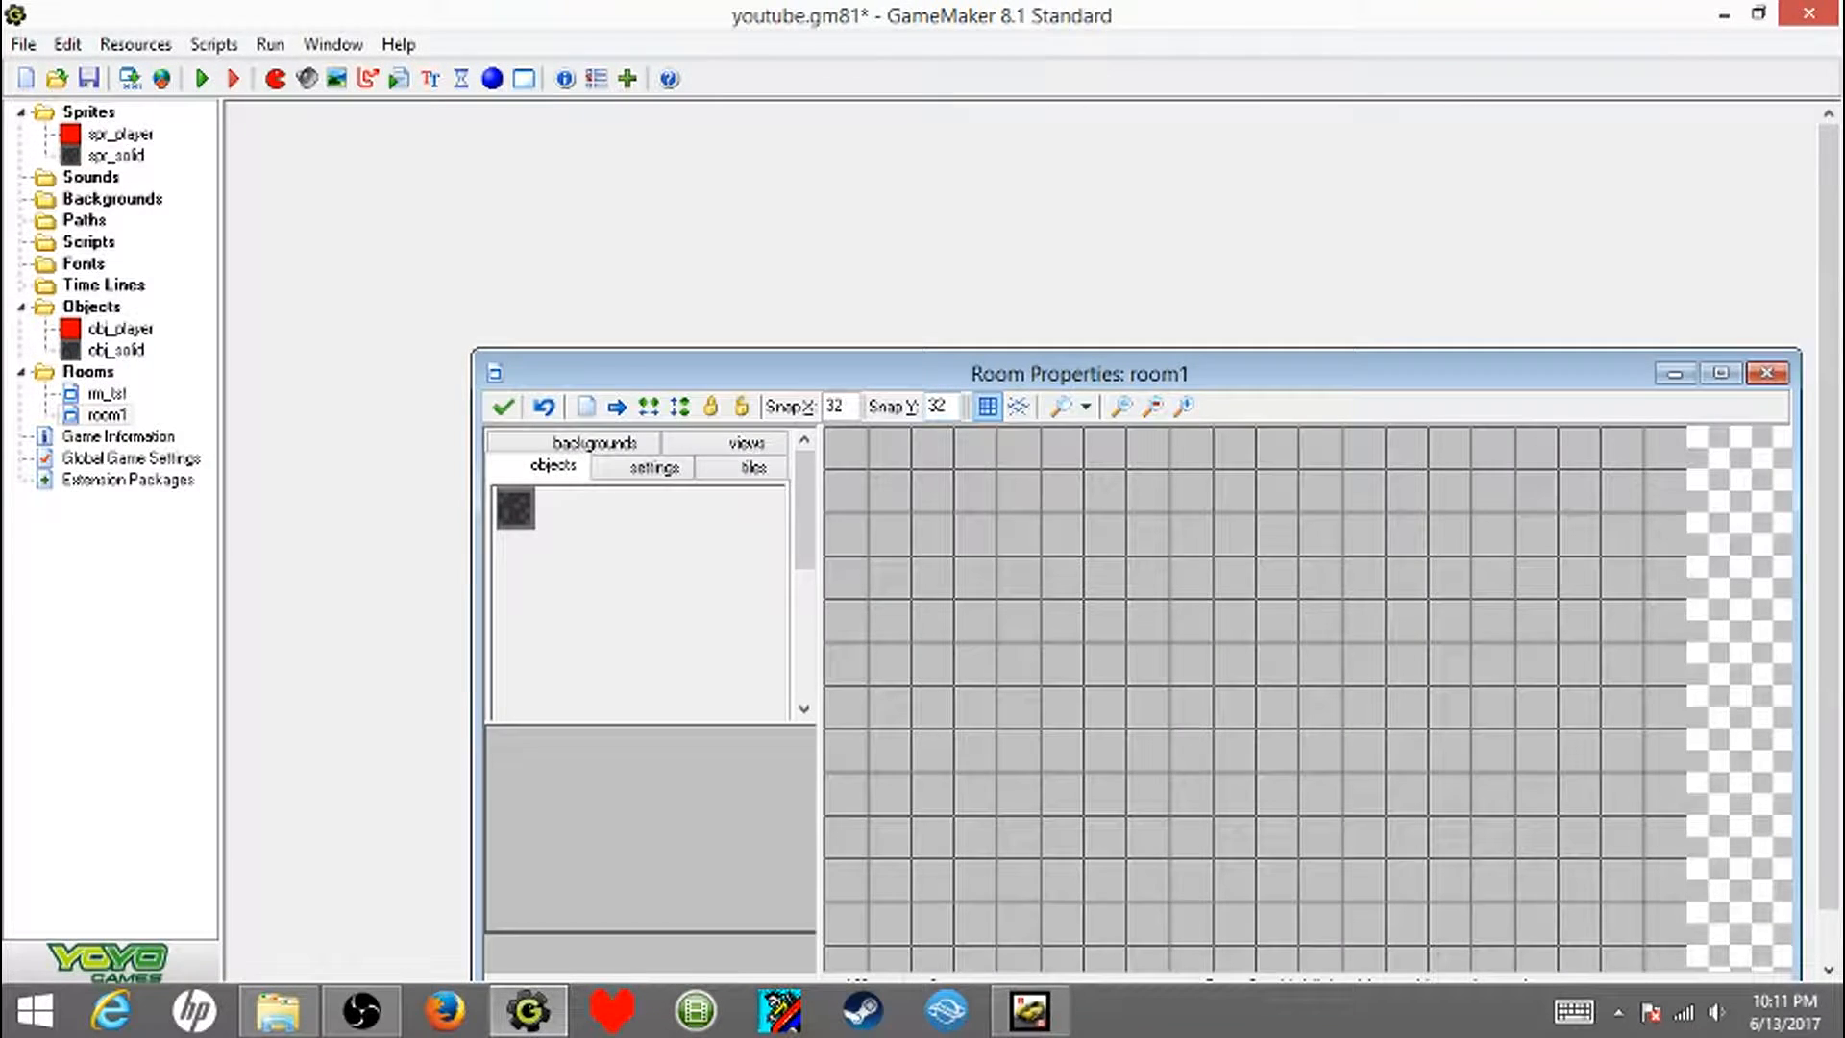
left_click(1720, 373)
left_click(372, 315)
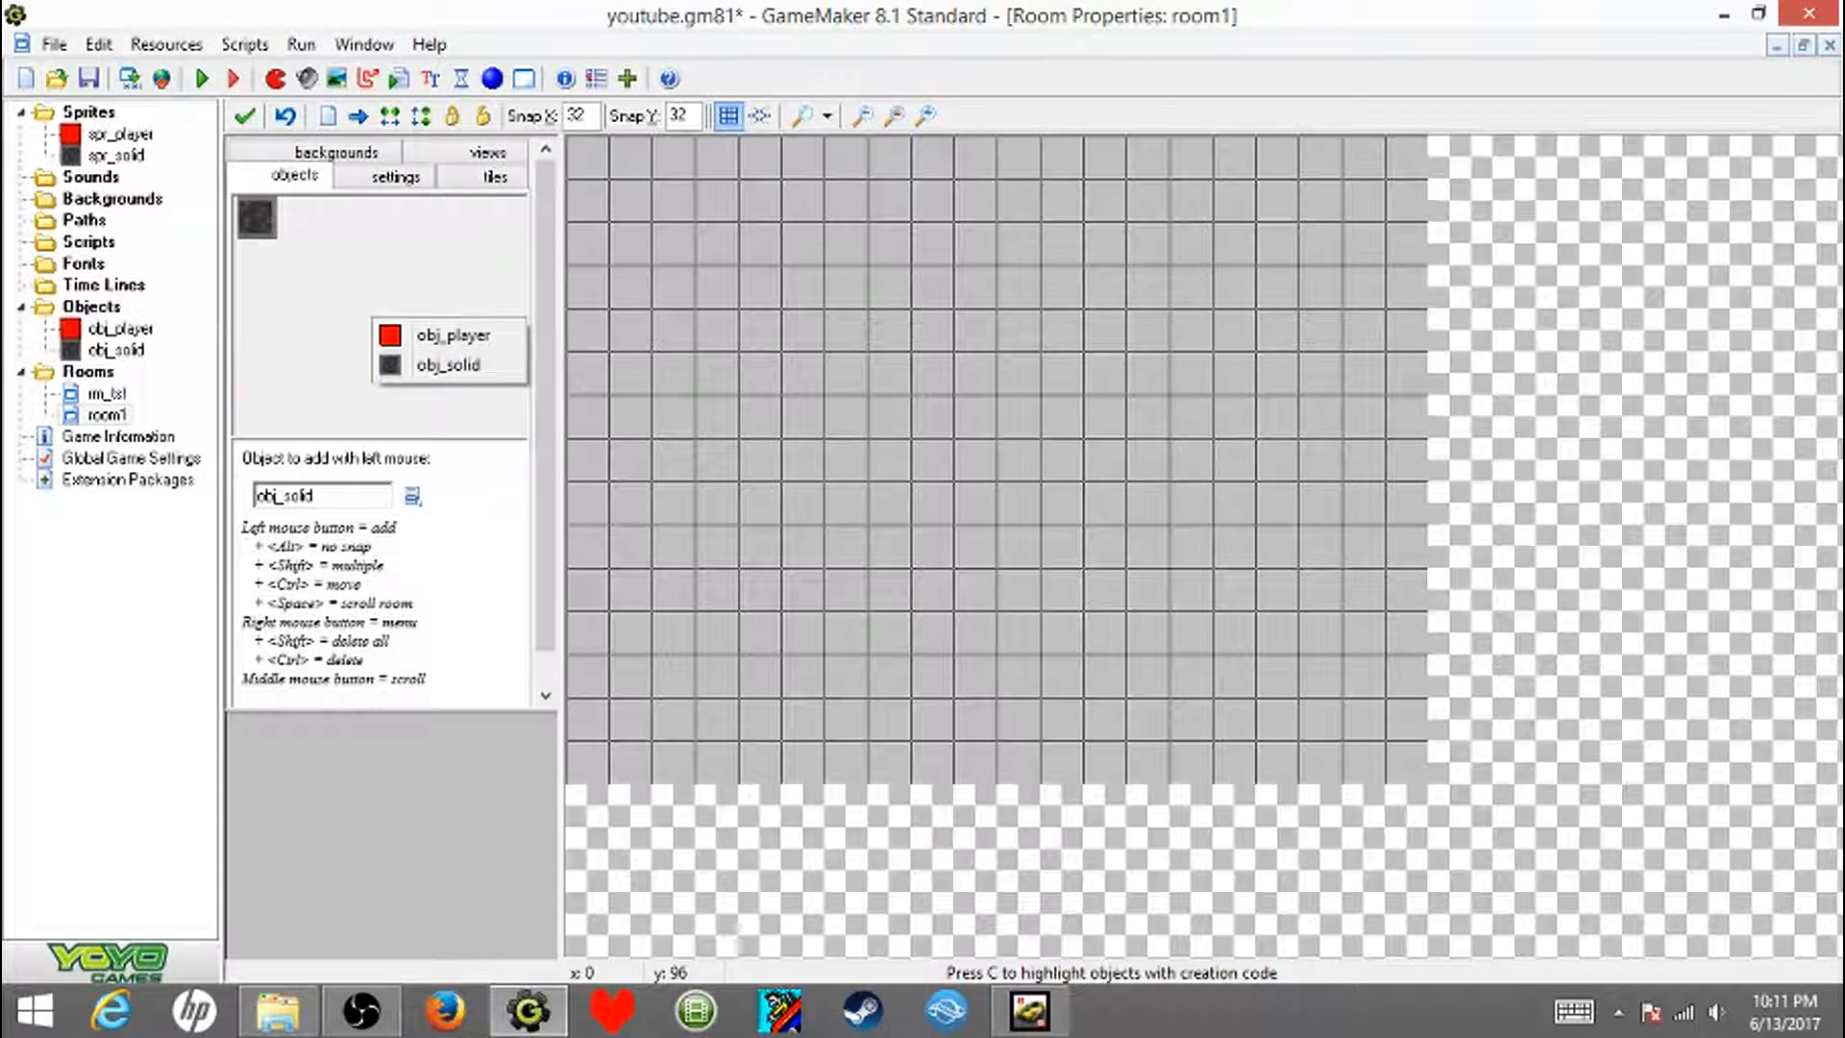
- Set the new room's background color to medium gray
left_click(336, 153)
left_click(387, 248)
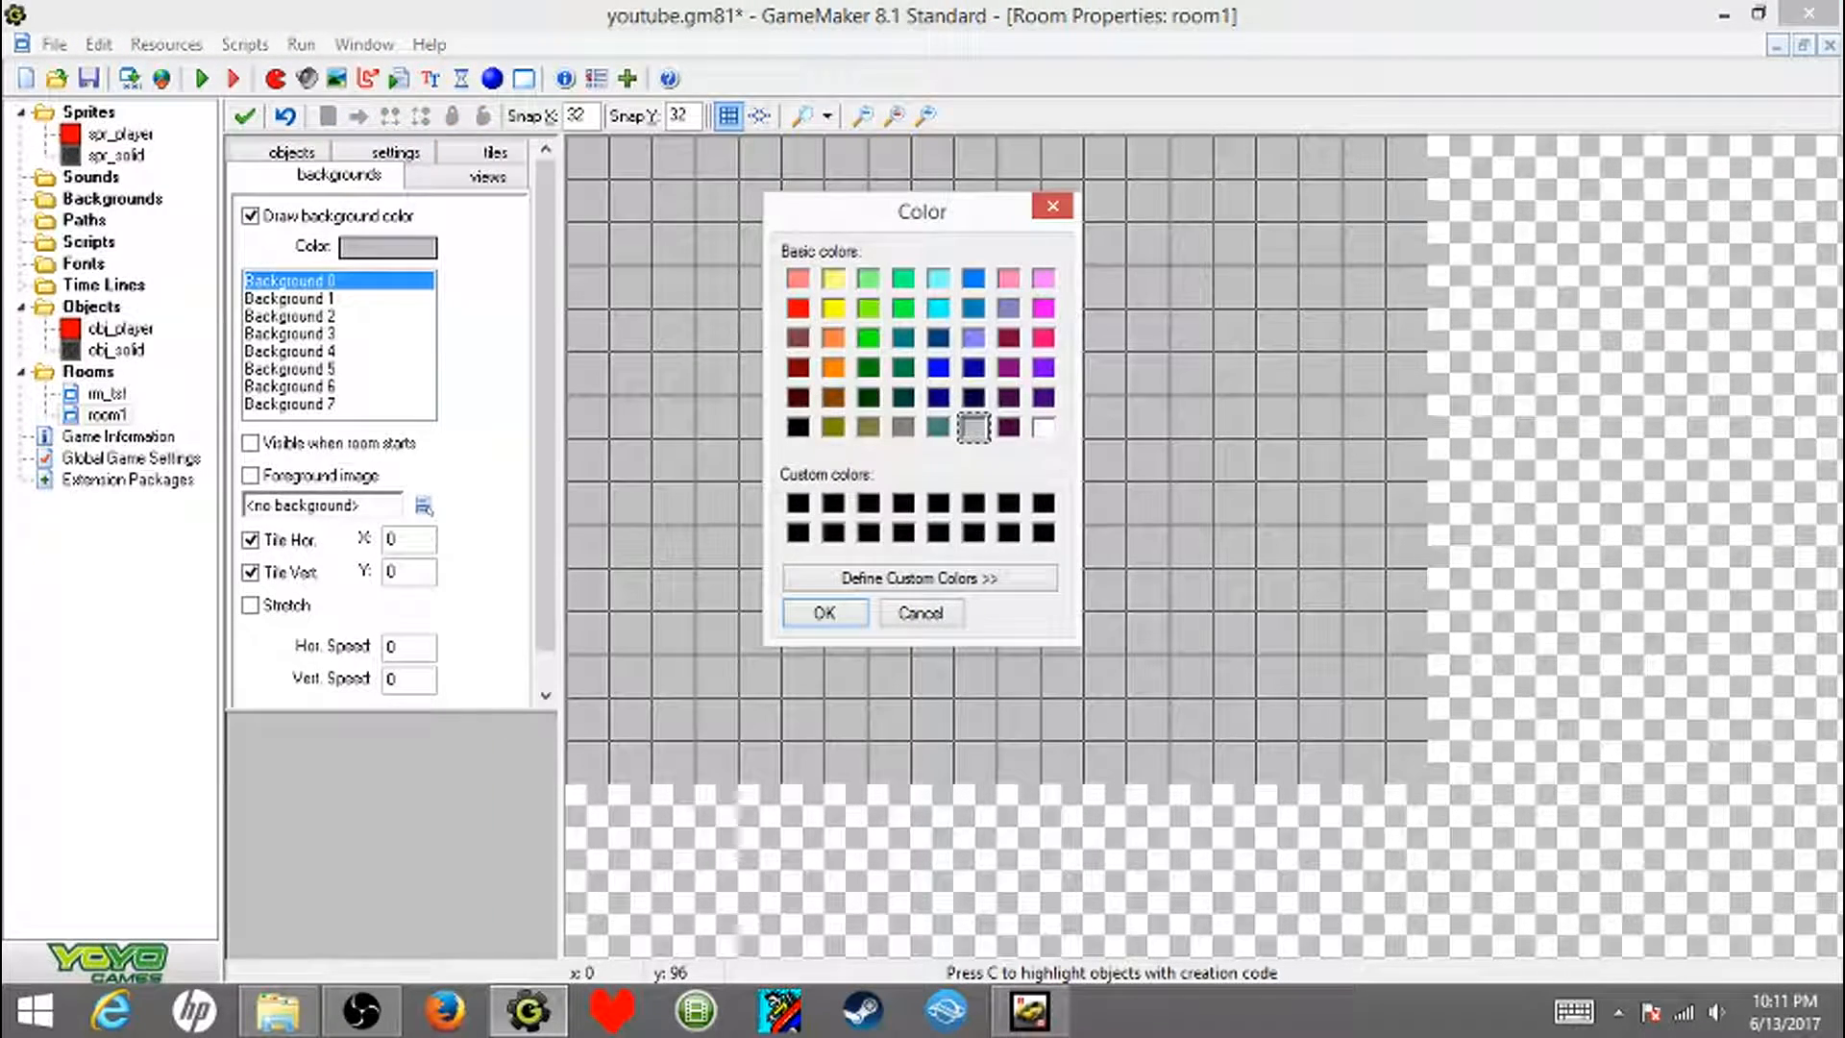
left_click(903, 427)
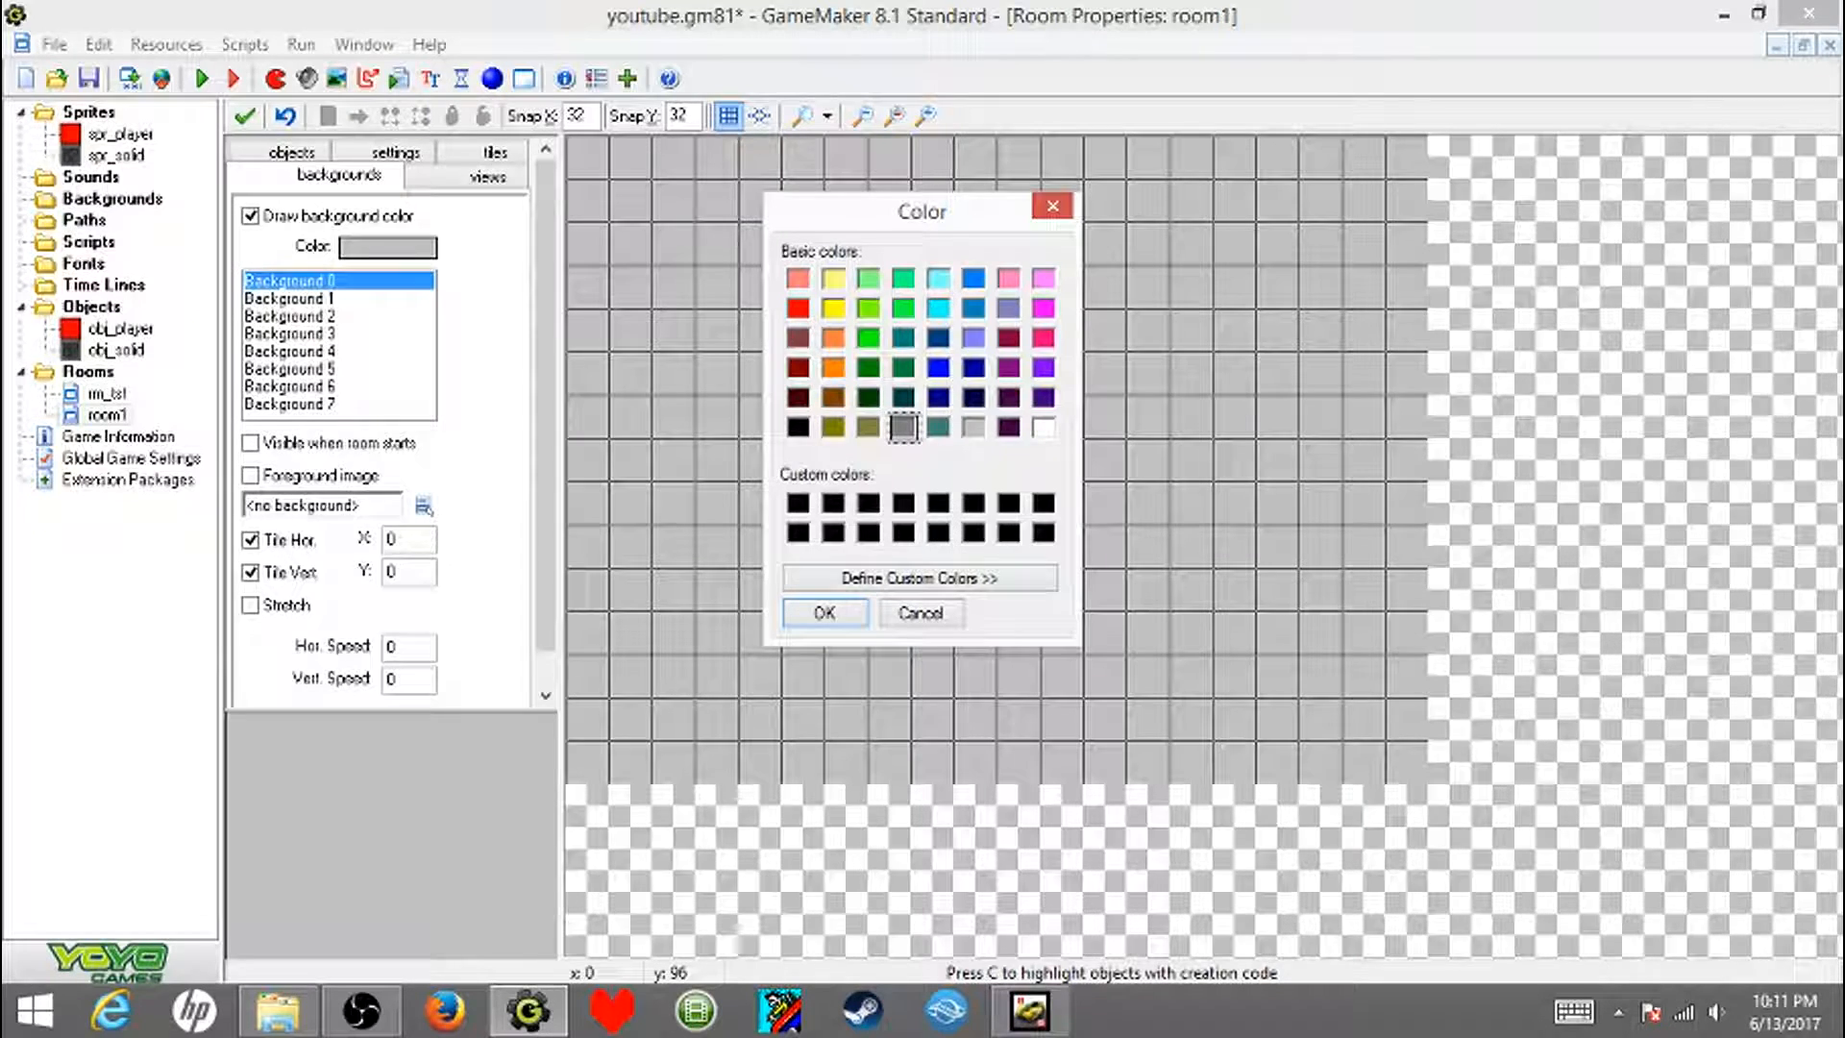
left_click(825, 612)
left_click(292, 151)
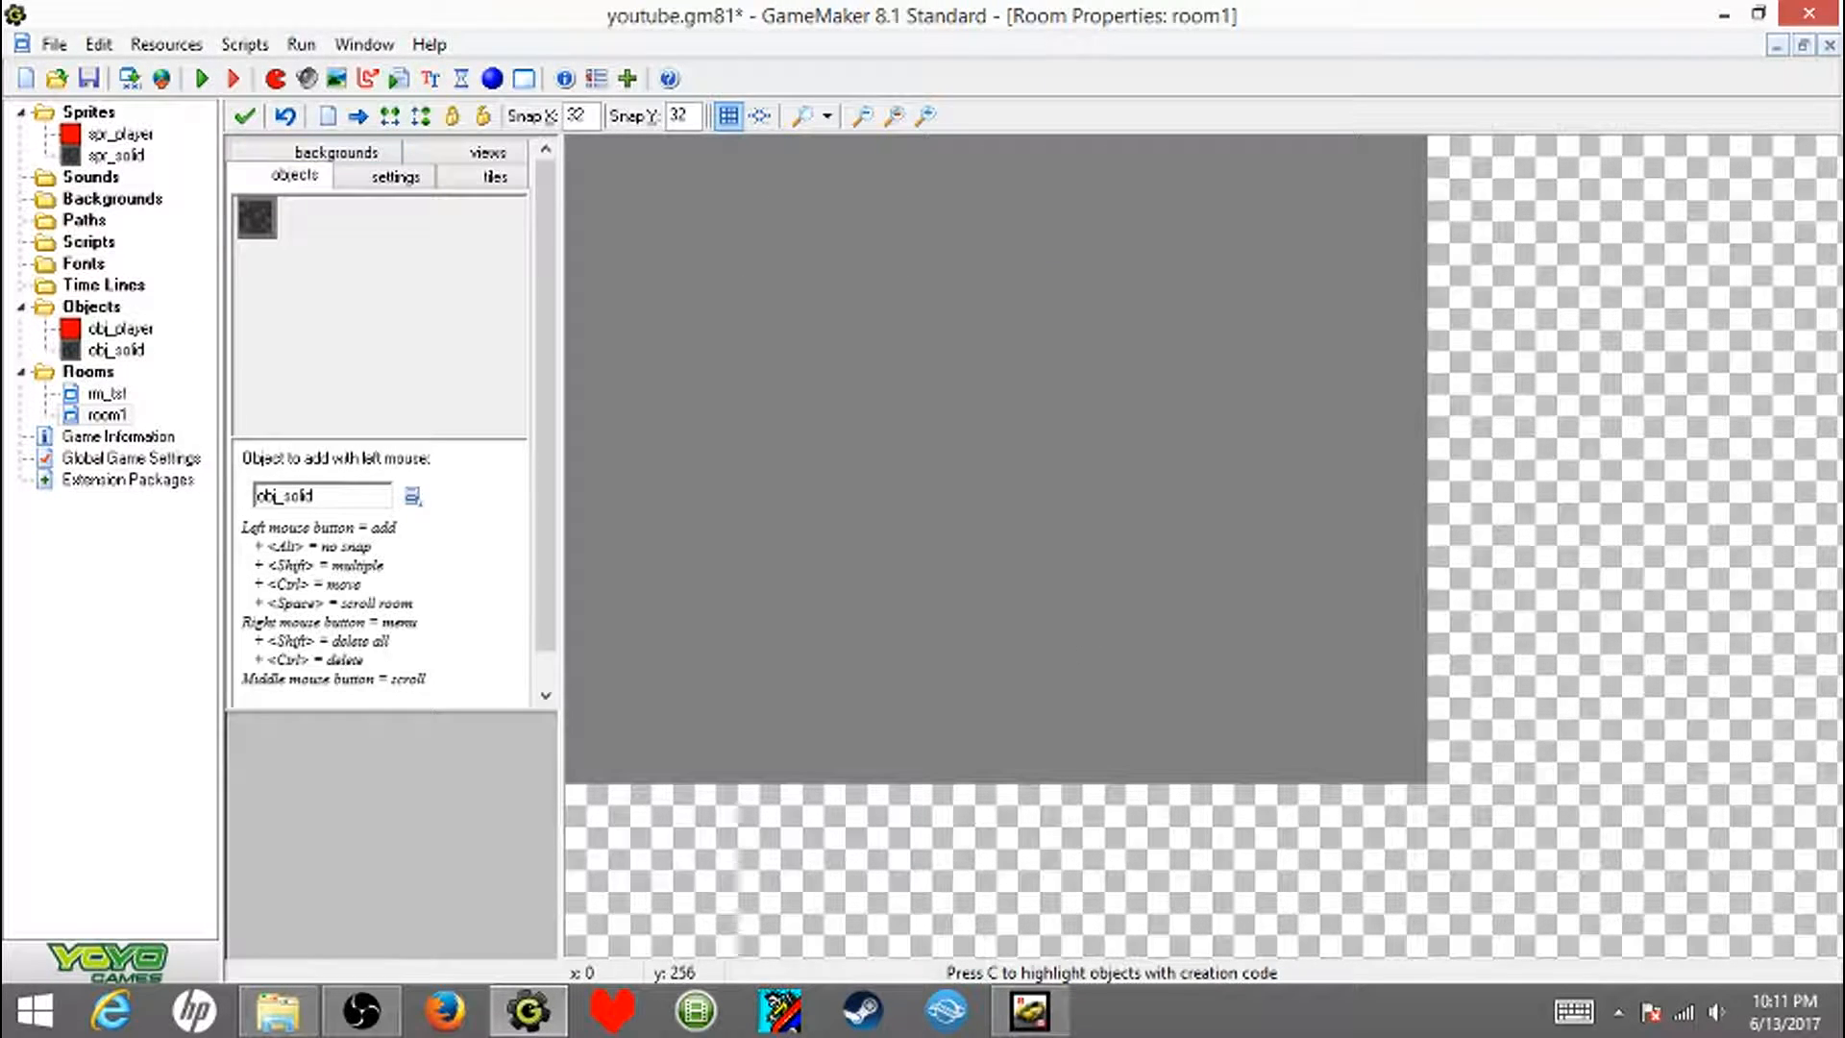
left_click(395, 176)
left_click(488, 152)
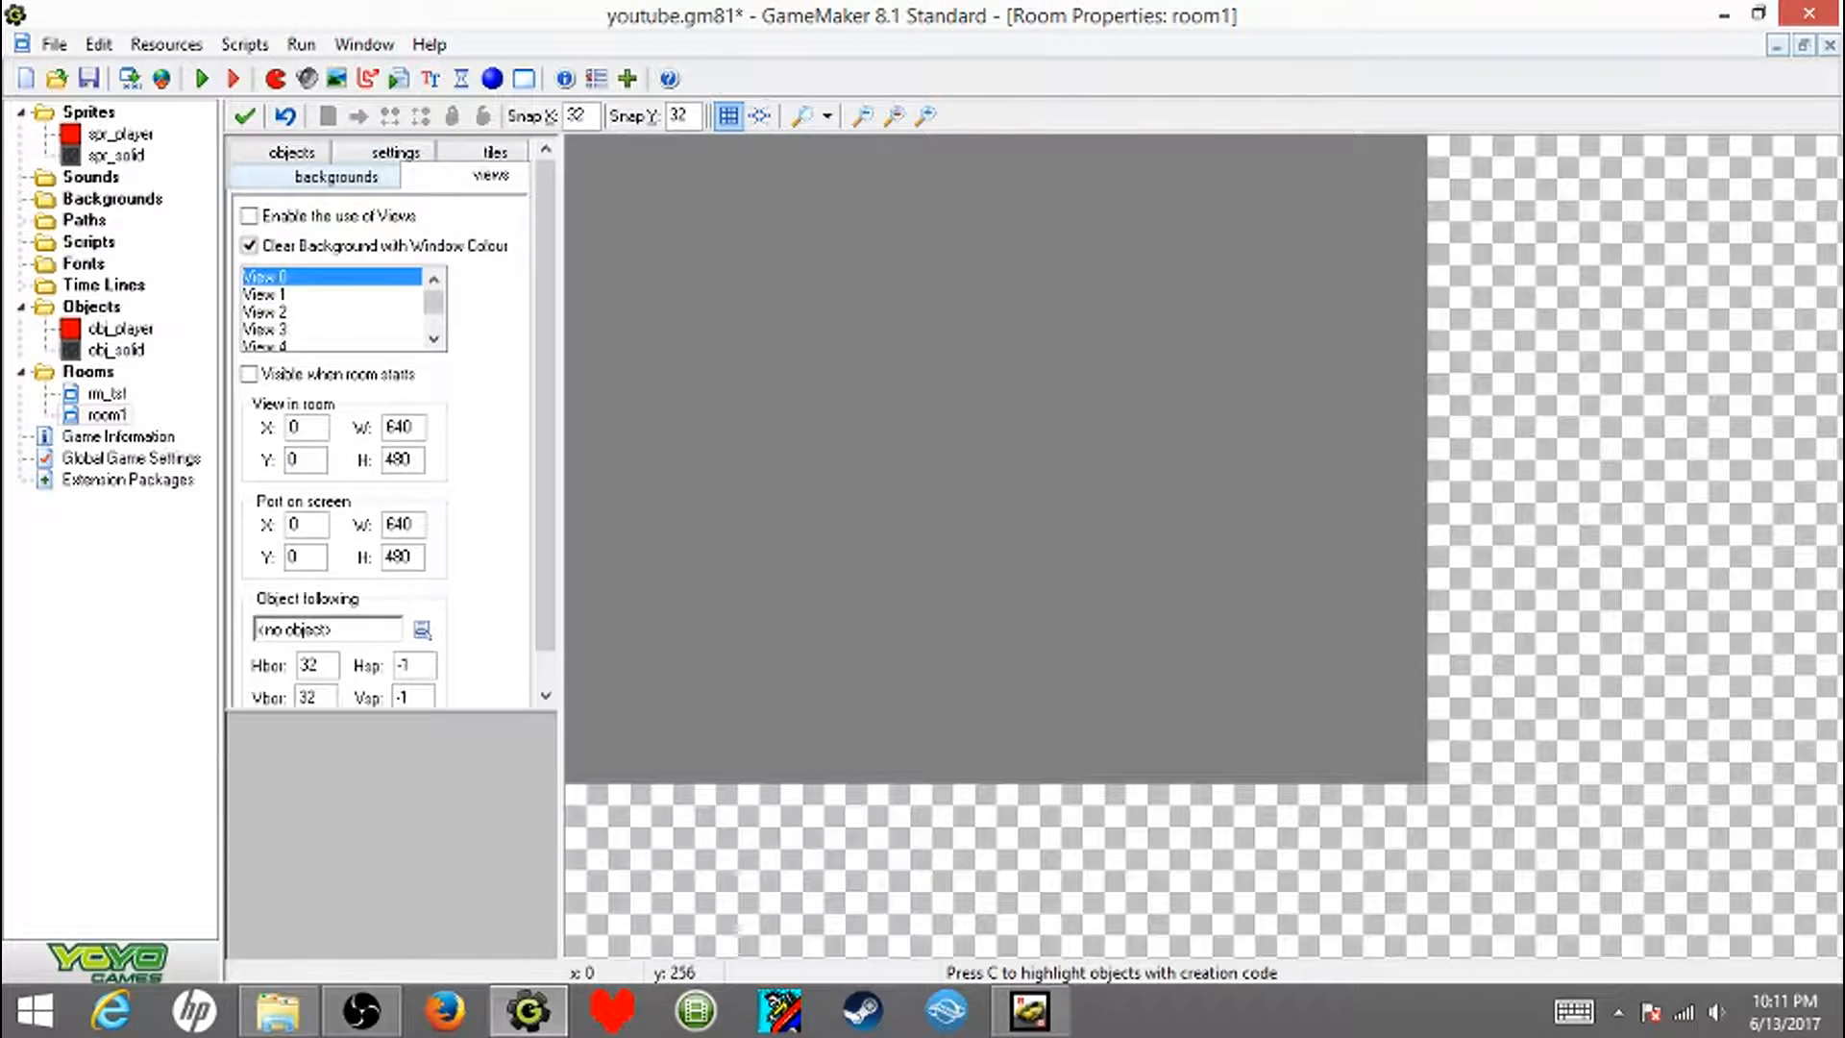
- Set the new room's background color to dark red
left_click(339, 177)
left_click(388, 247)
left_click(797, 367)
left_click(824, 612)
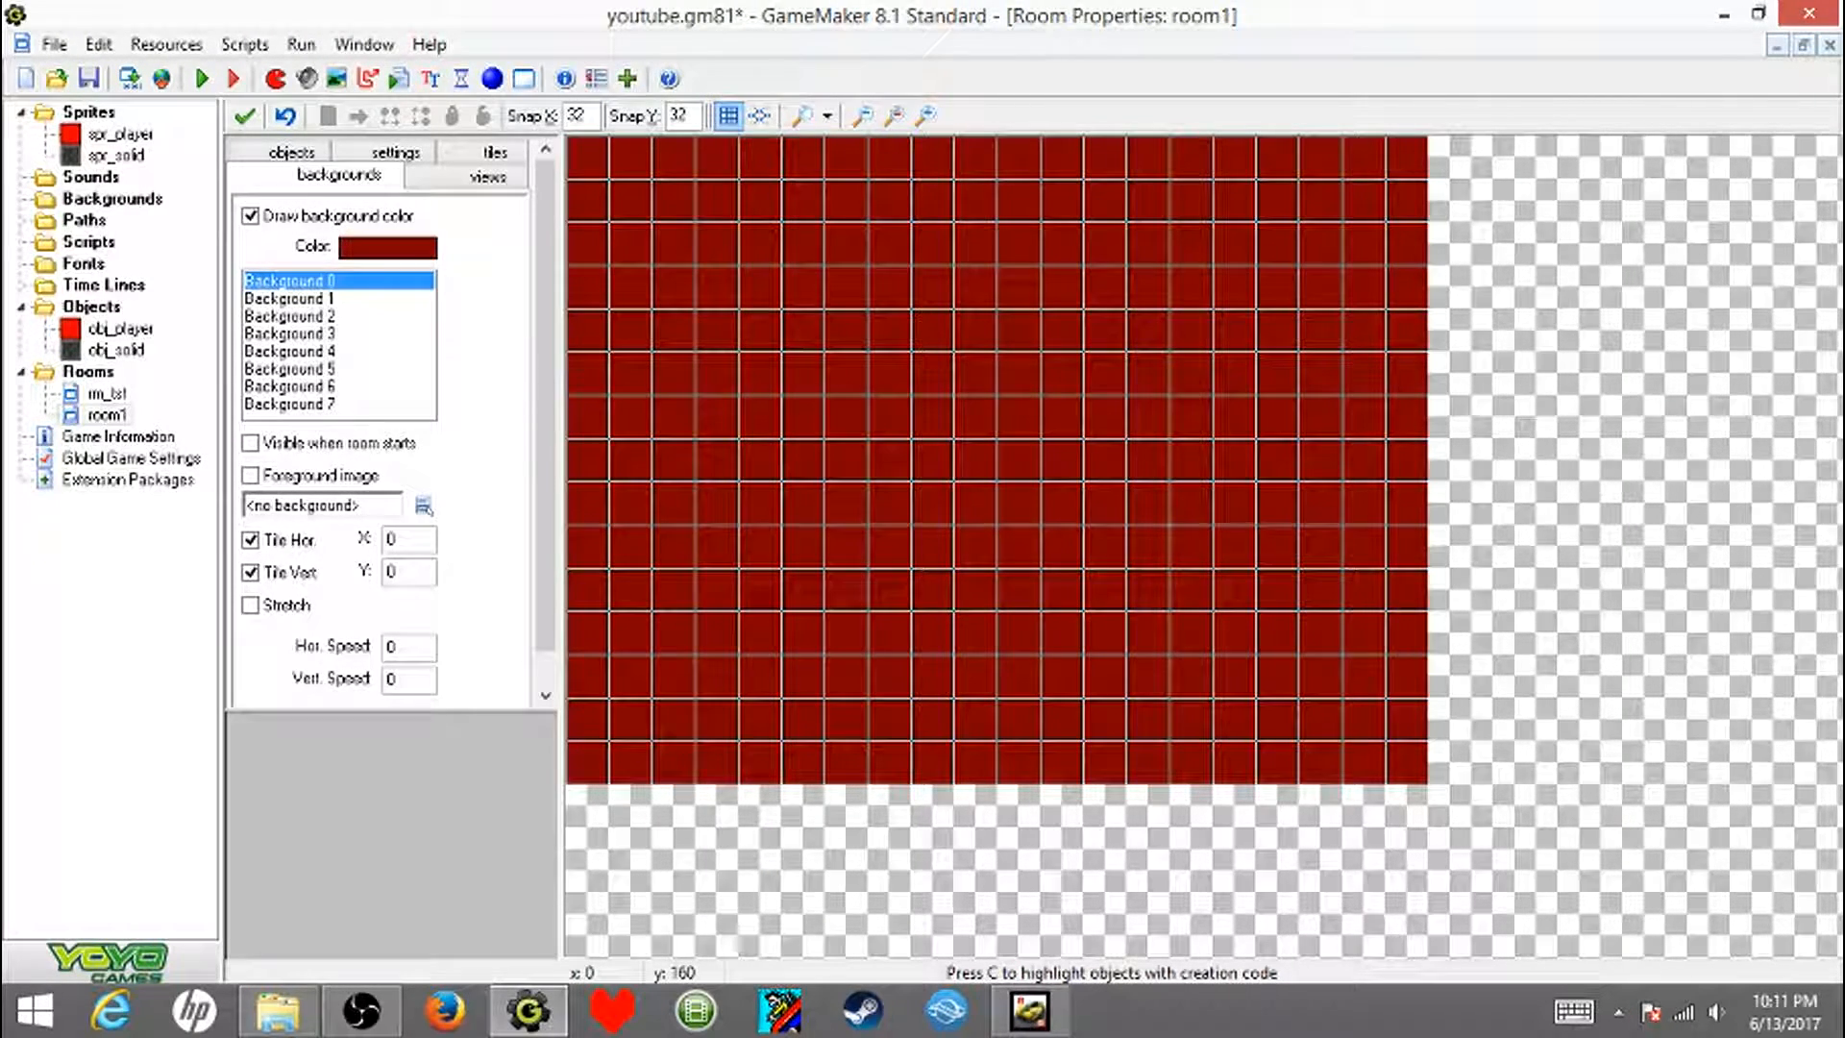
- Line all four edges of the room with obj_solid blocks to form a closed border wall
left_click(291, 153)
left_click(297, 308)
left_click(373, 355)
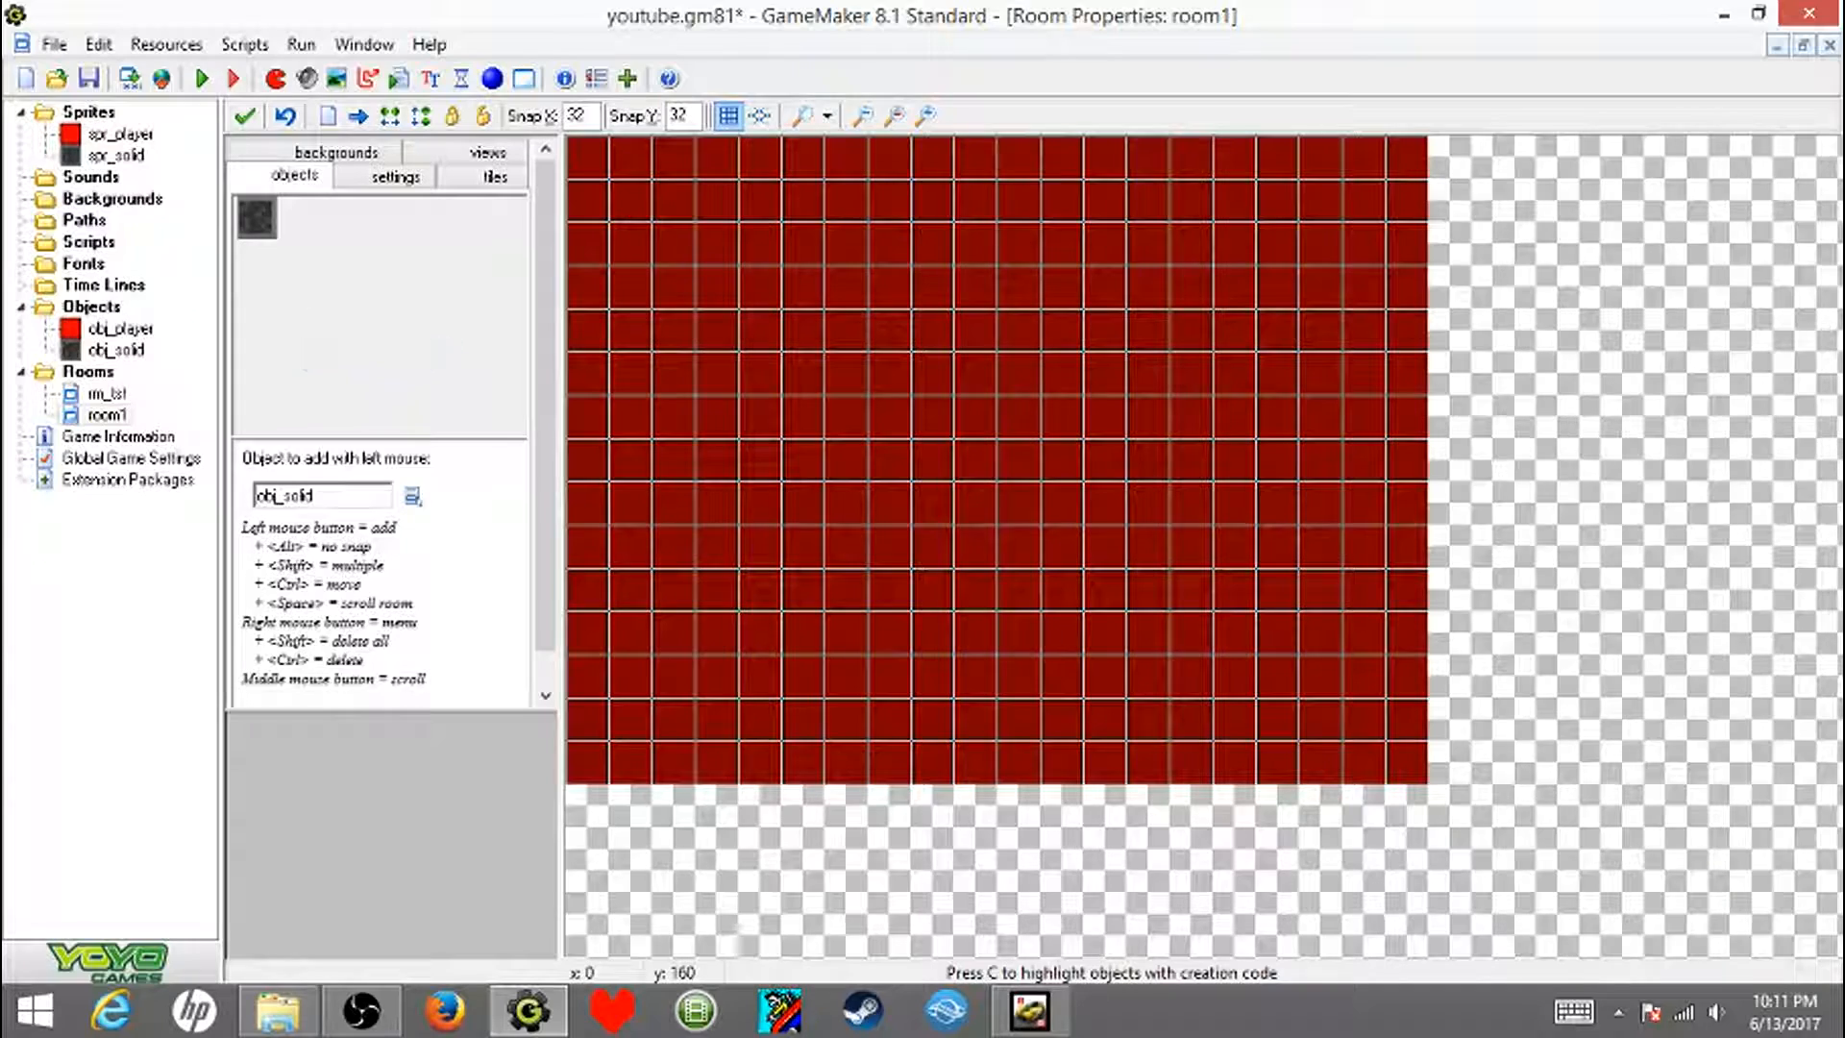
mouse_move(588, 158)
left_mouse_down("shift")
mouse_move(1406, 158)
mouse_move(1406, 331)
mouse_move(1449, 548)
mouse_move(1405, 567)
mouse_move(1405, 762)
left_mouse_up("shift")
right_click_drag(1448, 545, 1449, 503, "shift")
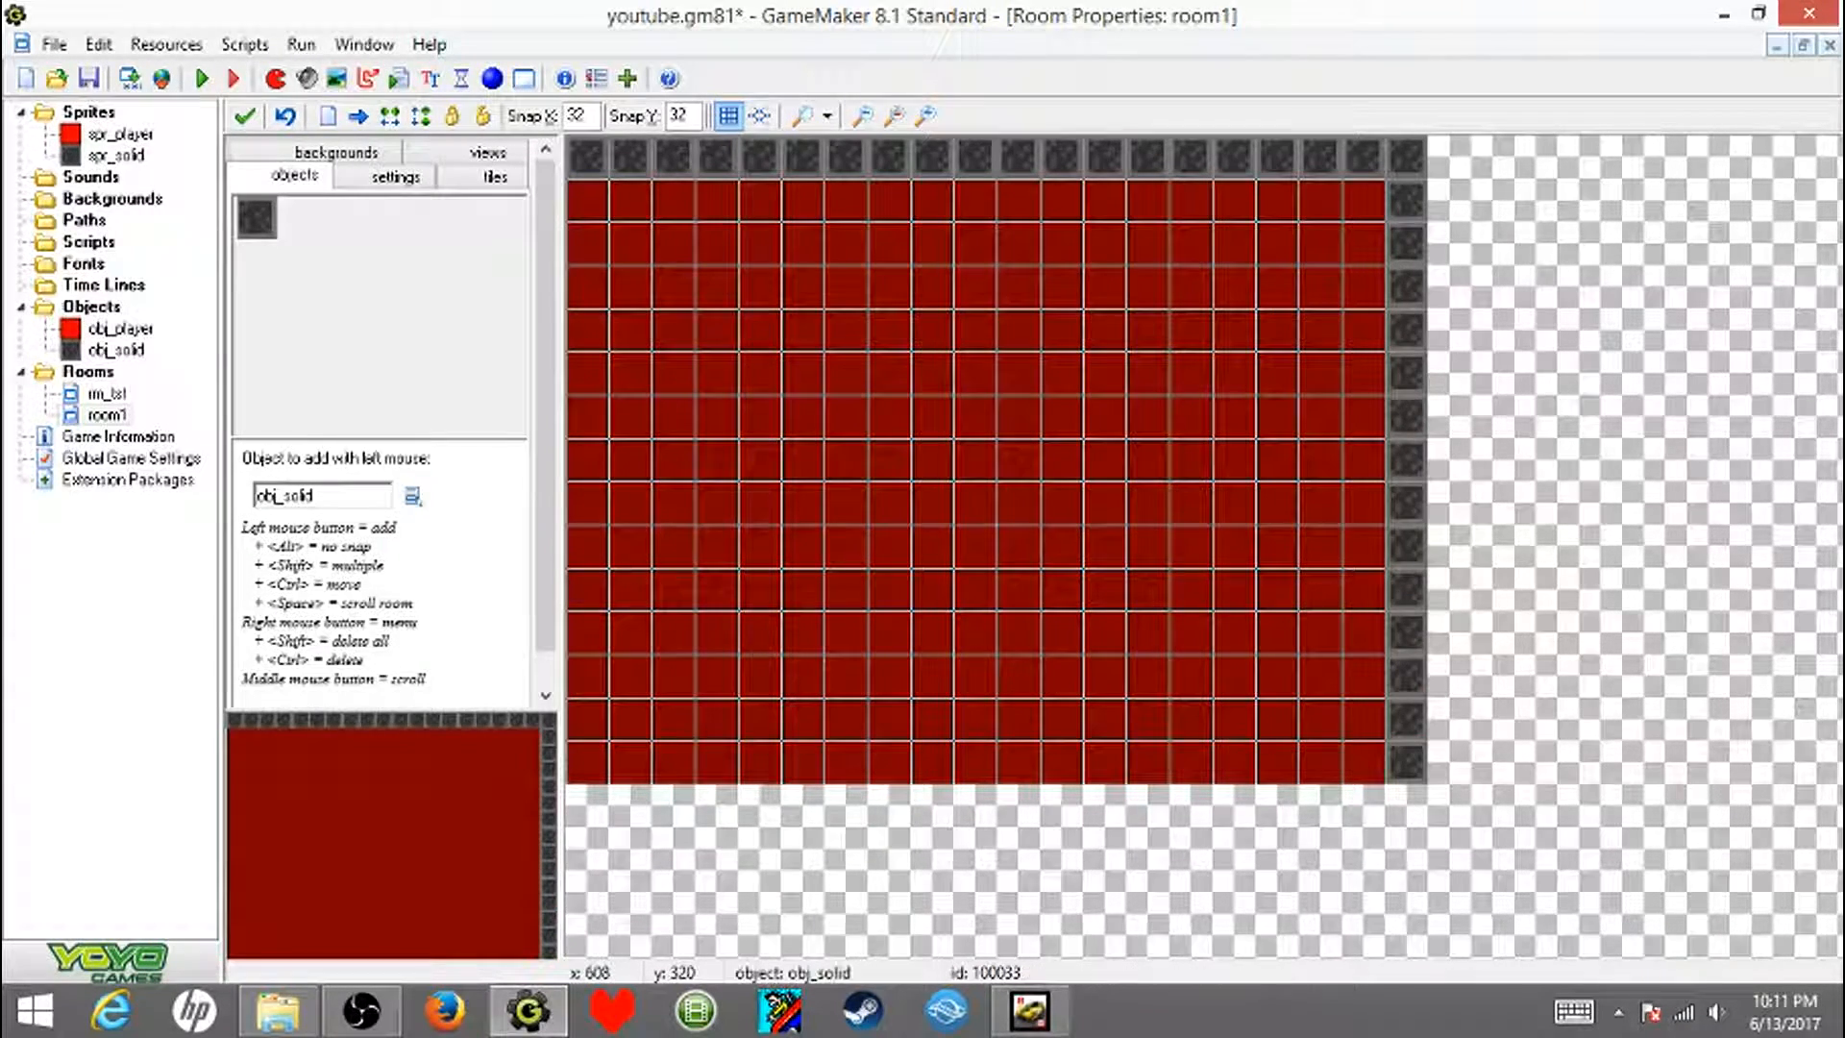
left_click_drag(1362, 805, 1320, 762, "shift")
right_click_drag(1362, 805, 1319, 805, "shift")
mouse_move(1362, 761)
left_mouse_down("shift")
mouse_move(631, 762)
mouse_move(588, 719)
mouse_move(588, 200)
left_mouse_up("shift")
- Place one obj_player instance near the room's upper-left corner, leaving one empty cell between it and the border walls
left_click(394, 317)
left_click(461, 333)
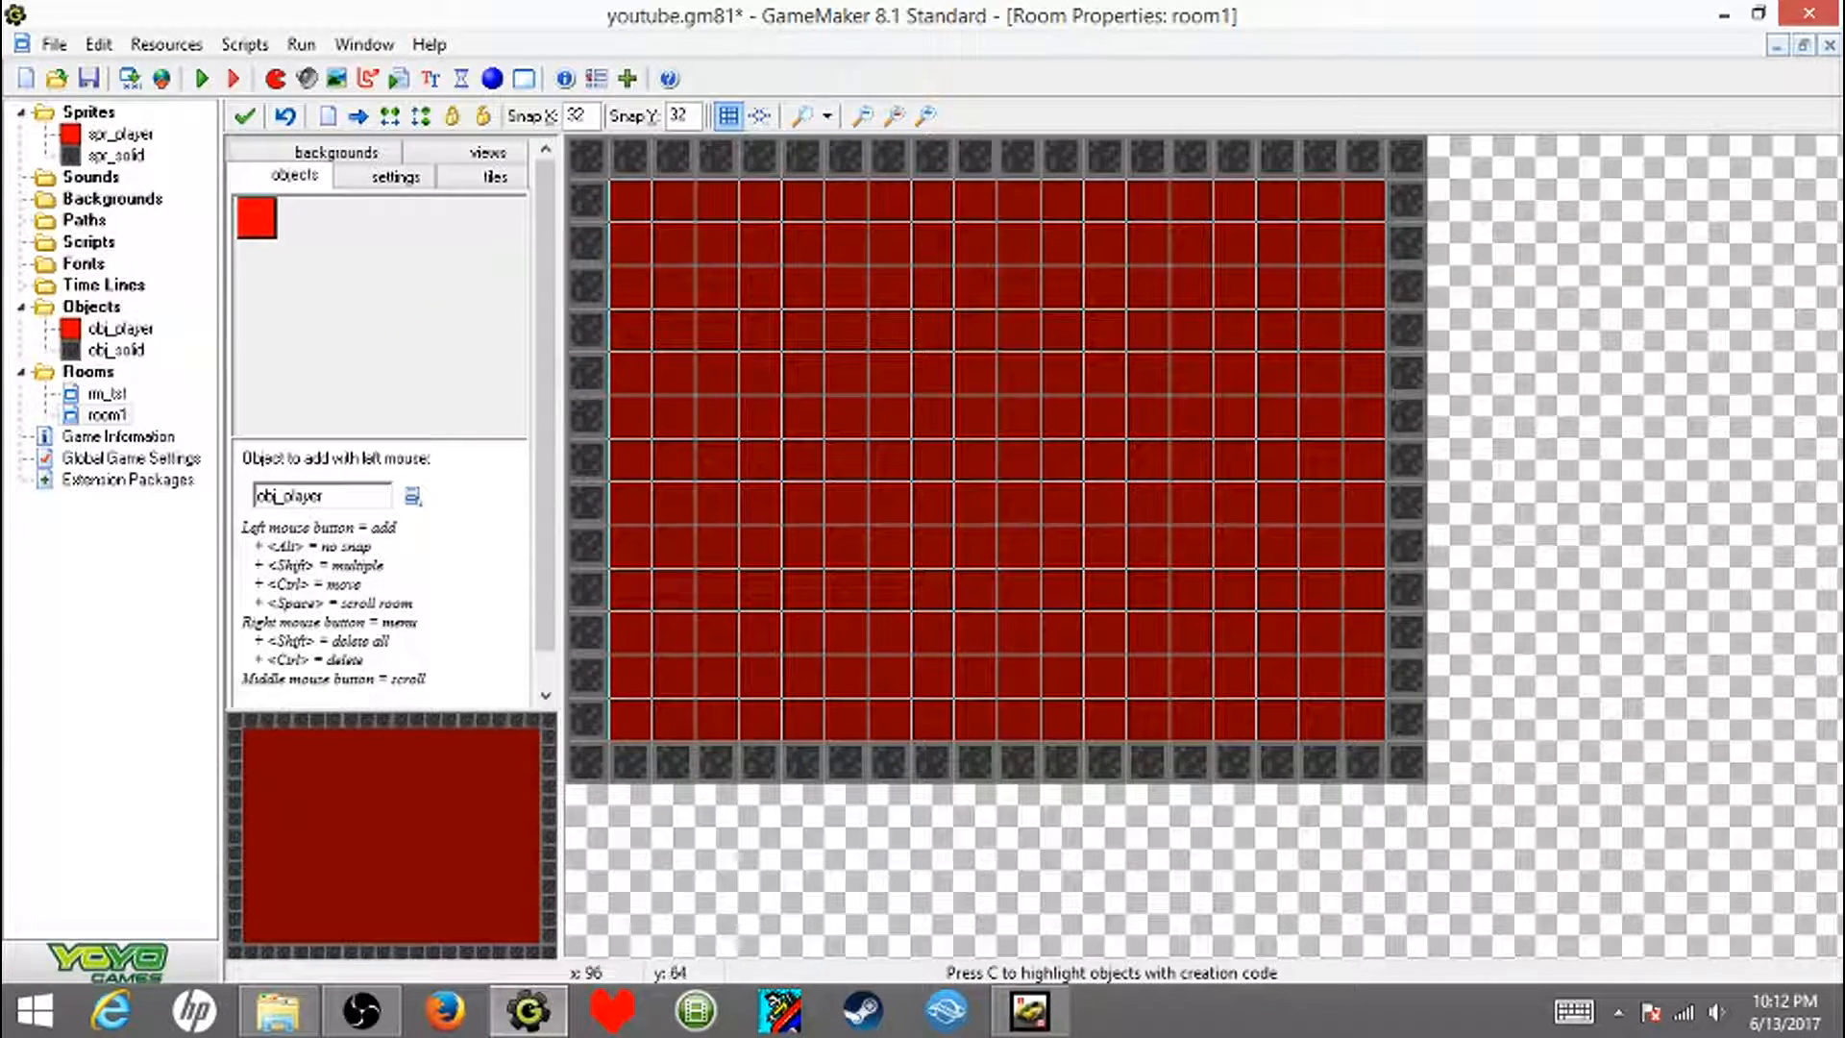
left_click(673, 244)
- Place two horizontal obj_solid walls in the room: 15 blocks from the left border at y 128 and 5 from the right border at y 256
left_click(387, 281)
mouse_move(630, 330)
left_mouse_down("shift")
mouse_move(717, 329)
mouse_move(802, 289)
left_mouse_up("shift")
right_click_drag(803, 288, 720, 288, "shift")
left_click_drag(802, 330, 1235, 329, "shift")
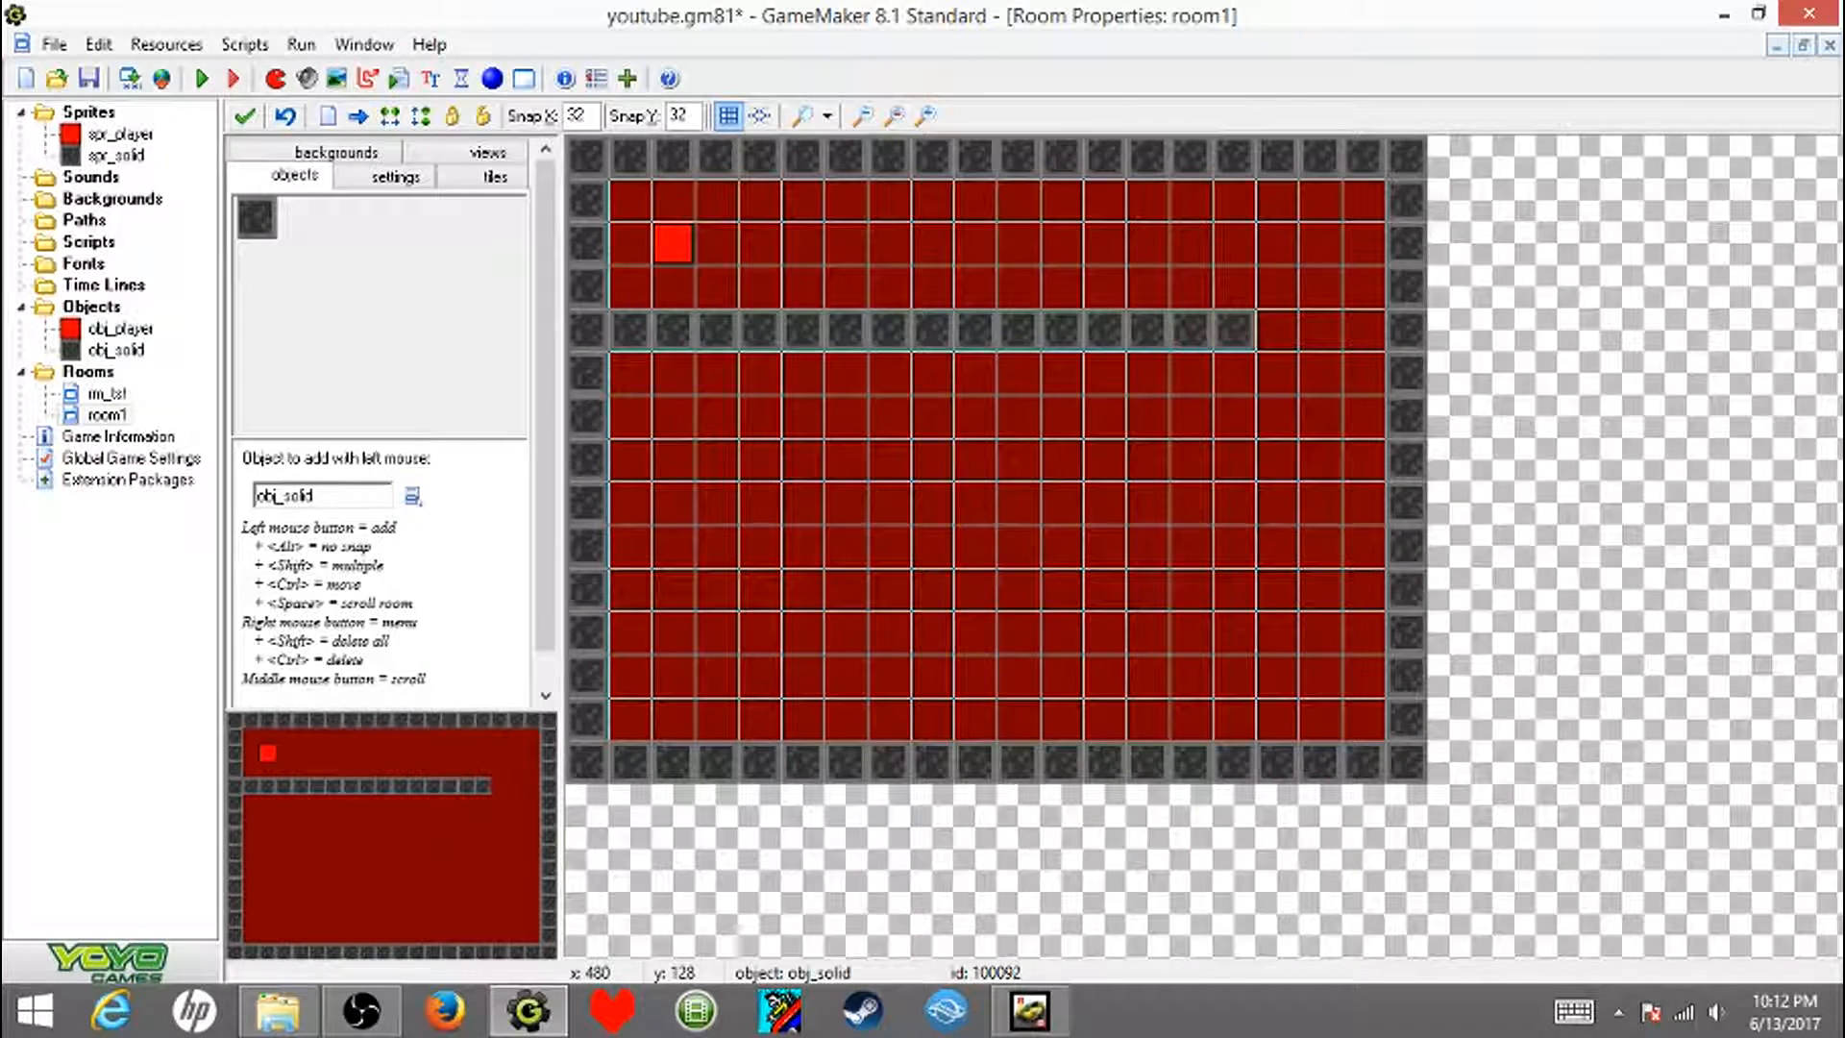
left_click_drag(1364, 501, 1191, 502, "shift")
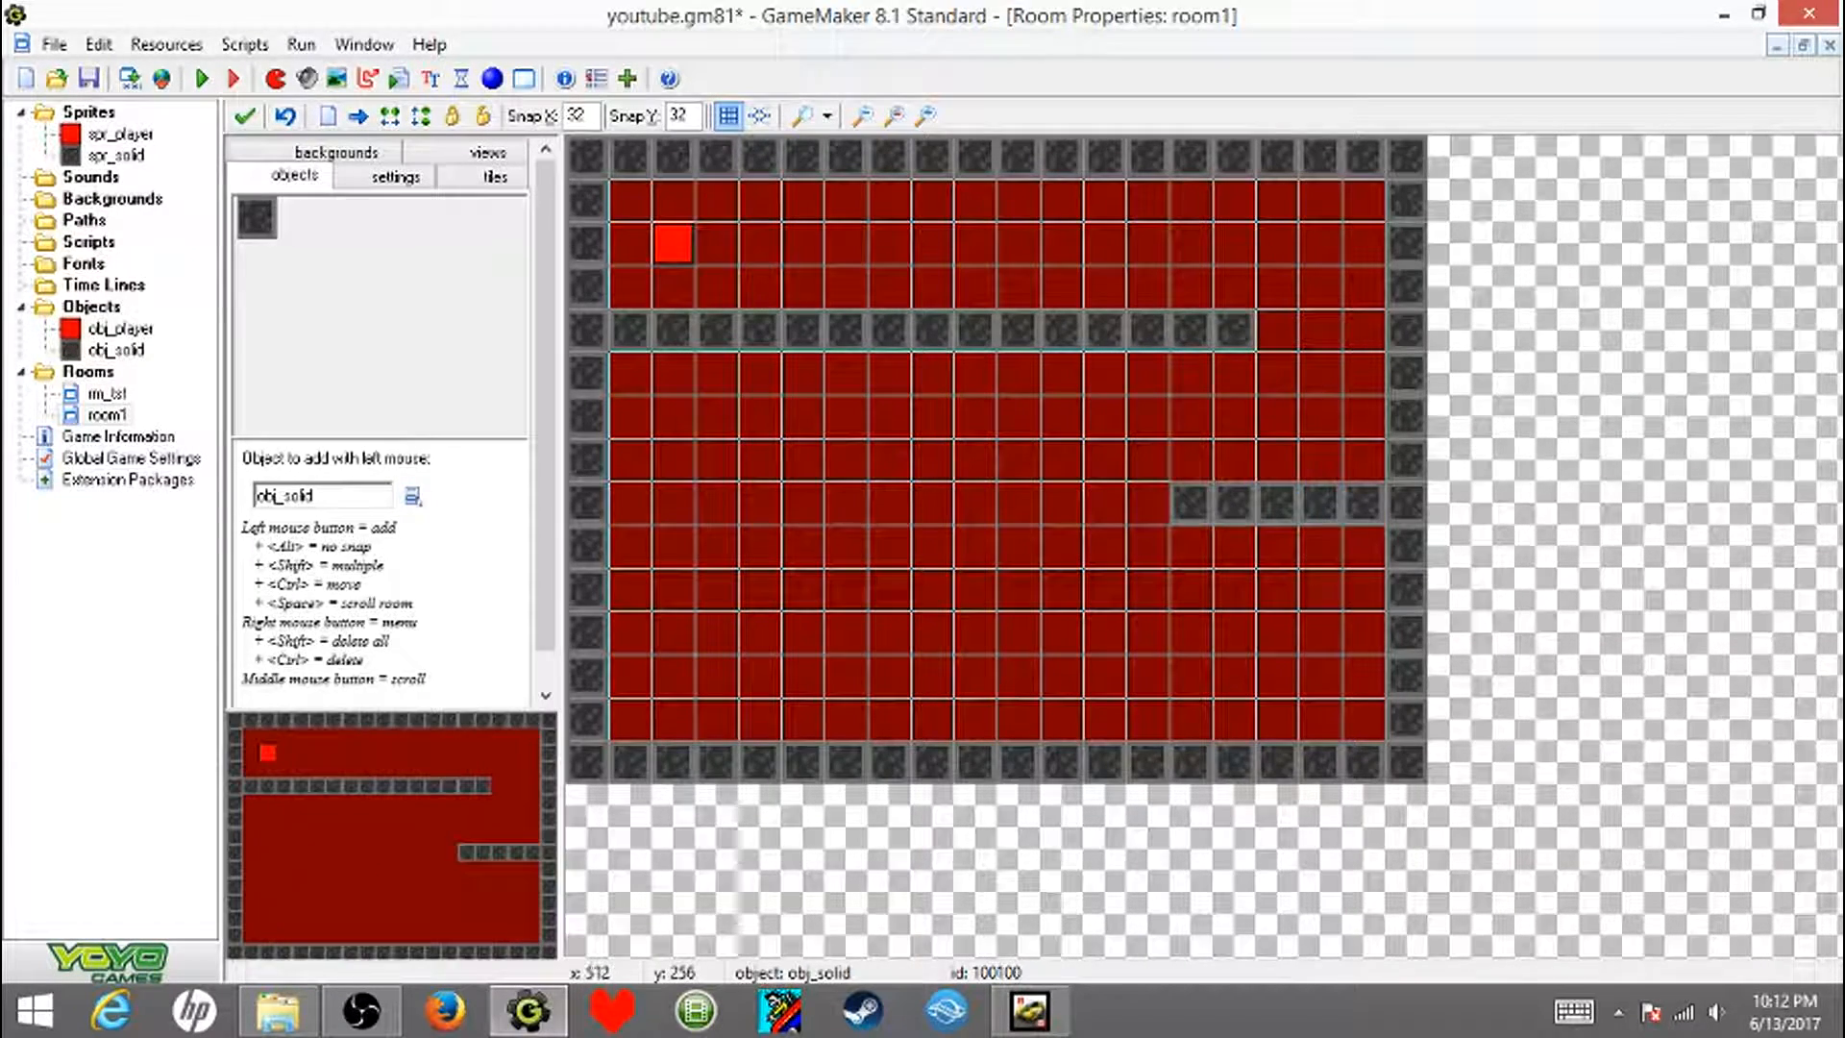
- Replace the five-block obj_solid wall at y 256 with a vertical six-block wall at x 128, running down from the long horizontal wall
right_click_drag(1321, 502, 1191, 502, "shift")
right_click(1363, 502, "shift")
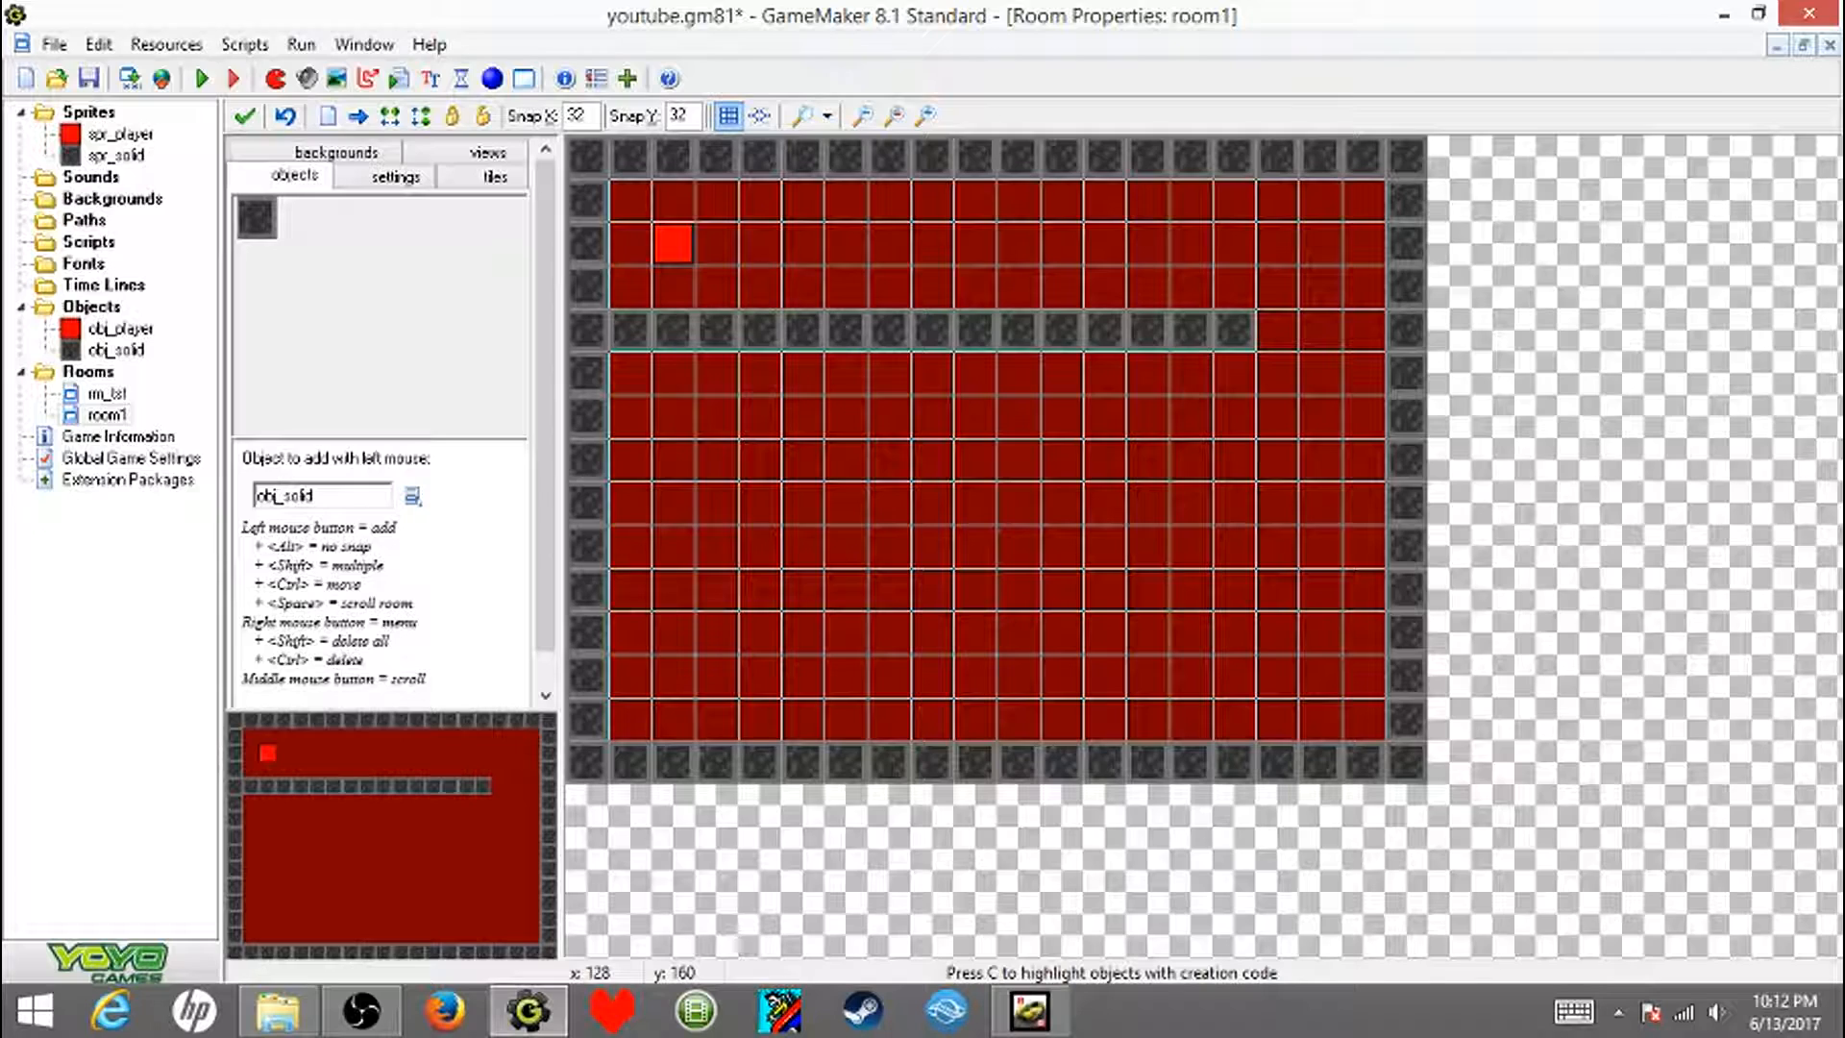
left_click_drag(759, 371, 759, 588, "shift")
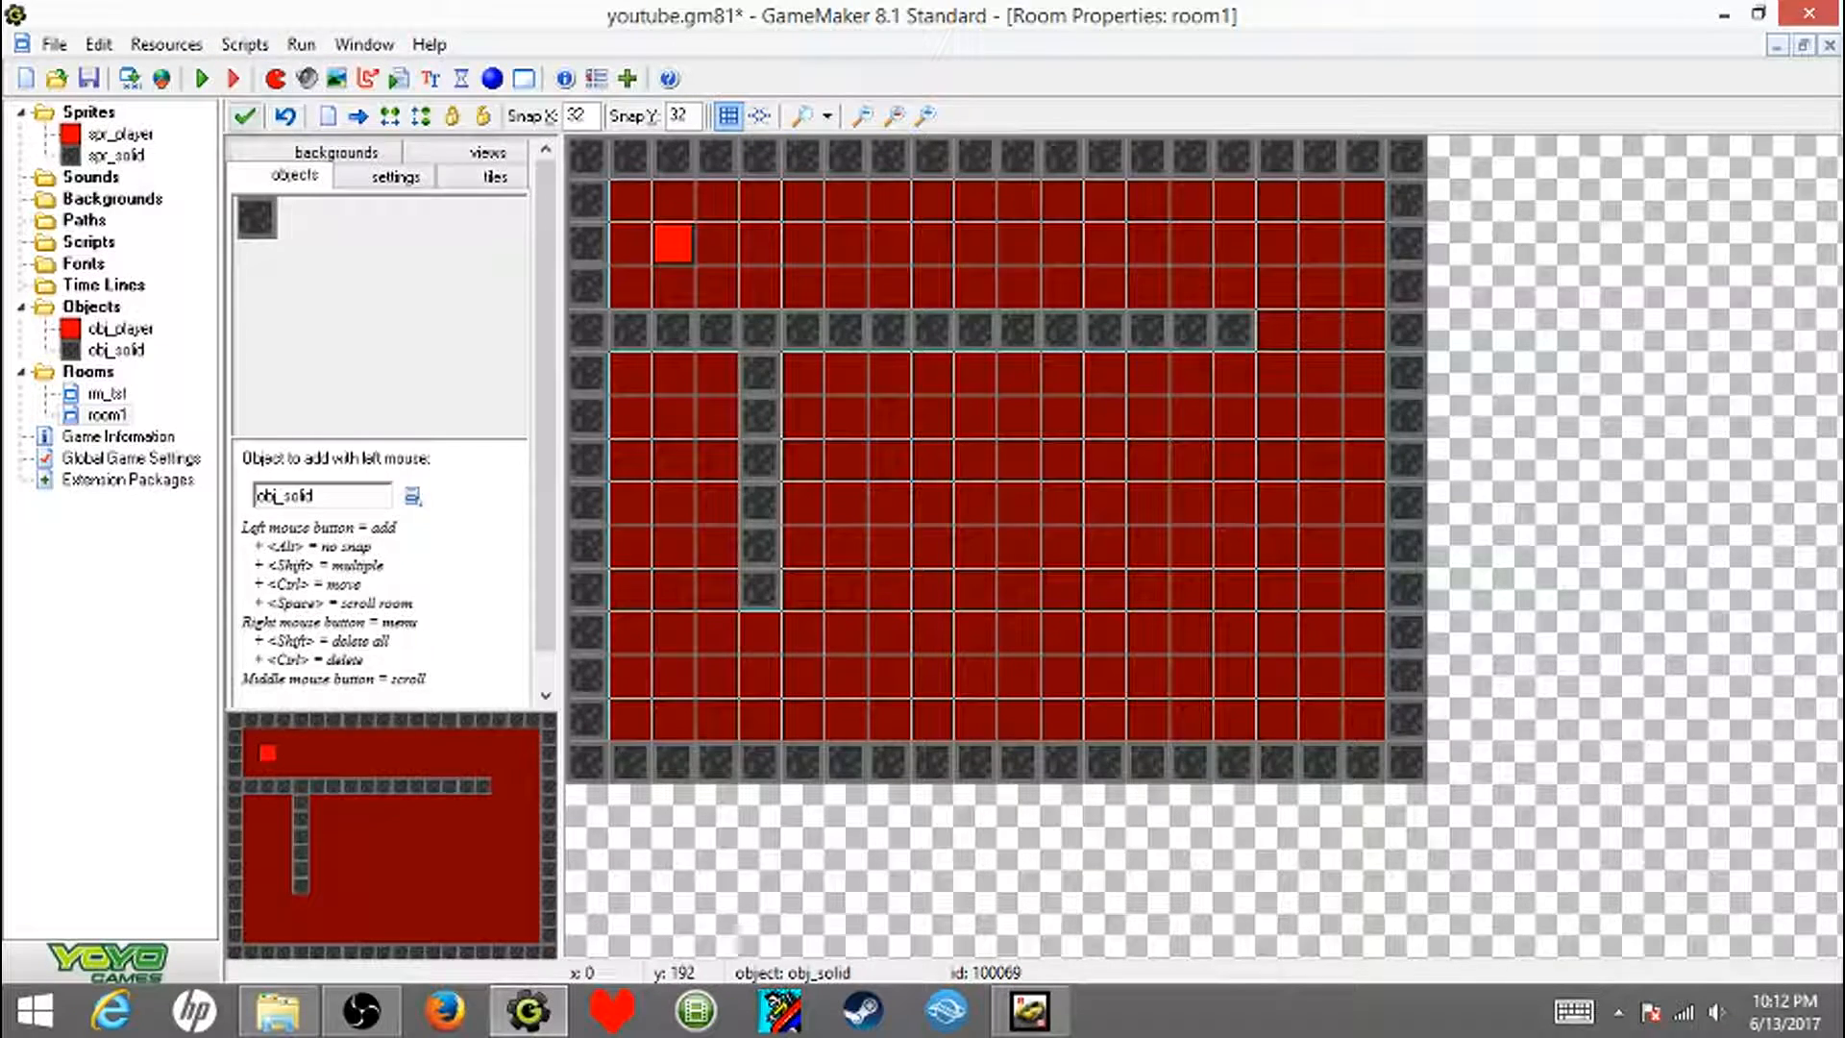
- Keep the room1 changes, save the project, and test-run the game
left_click(245, 116)
left_click(88, 77)
left_click(201, 77)
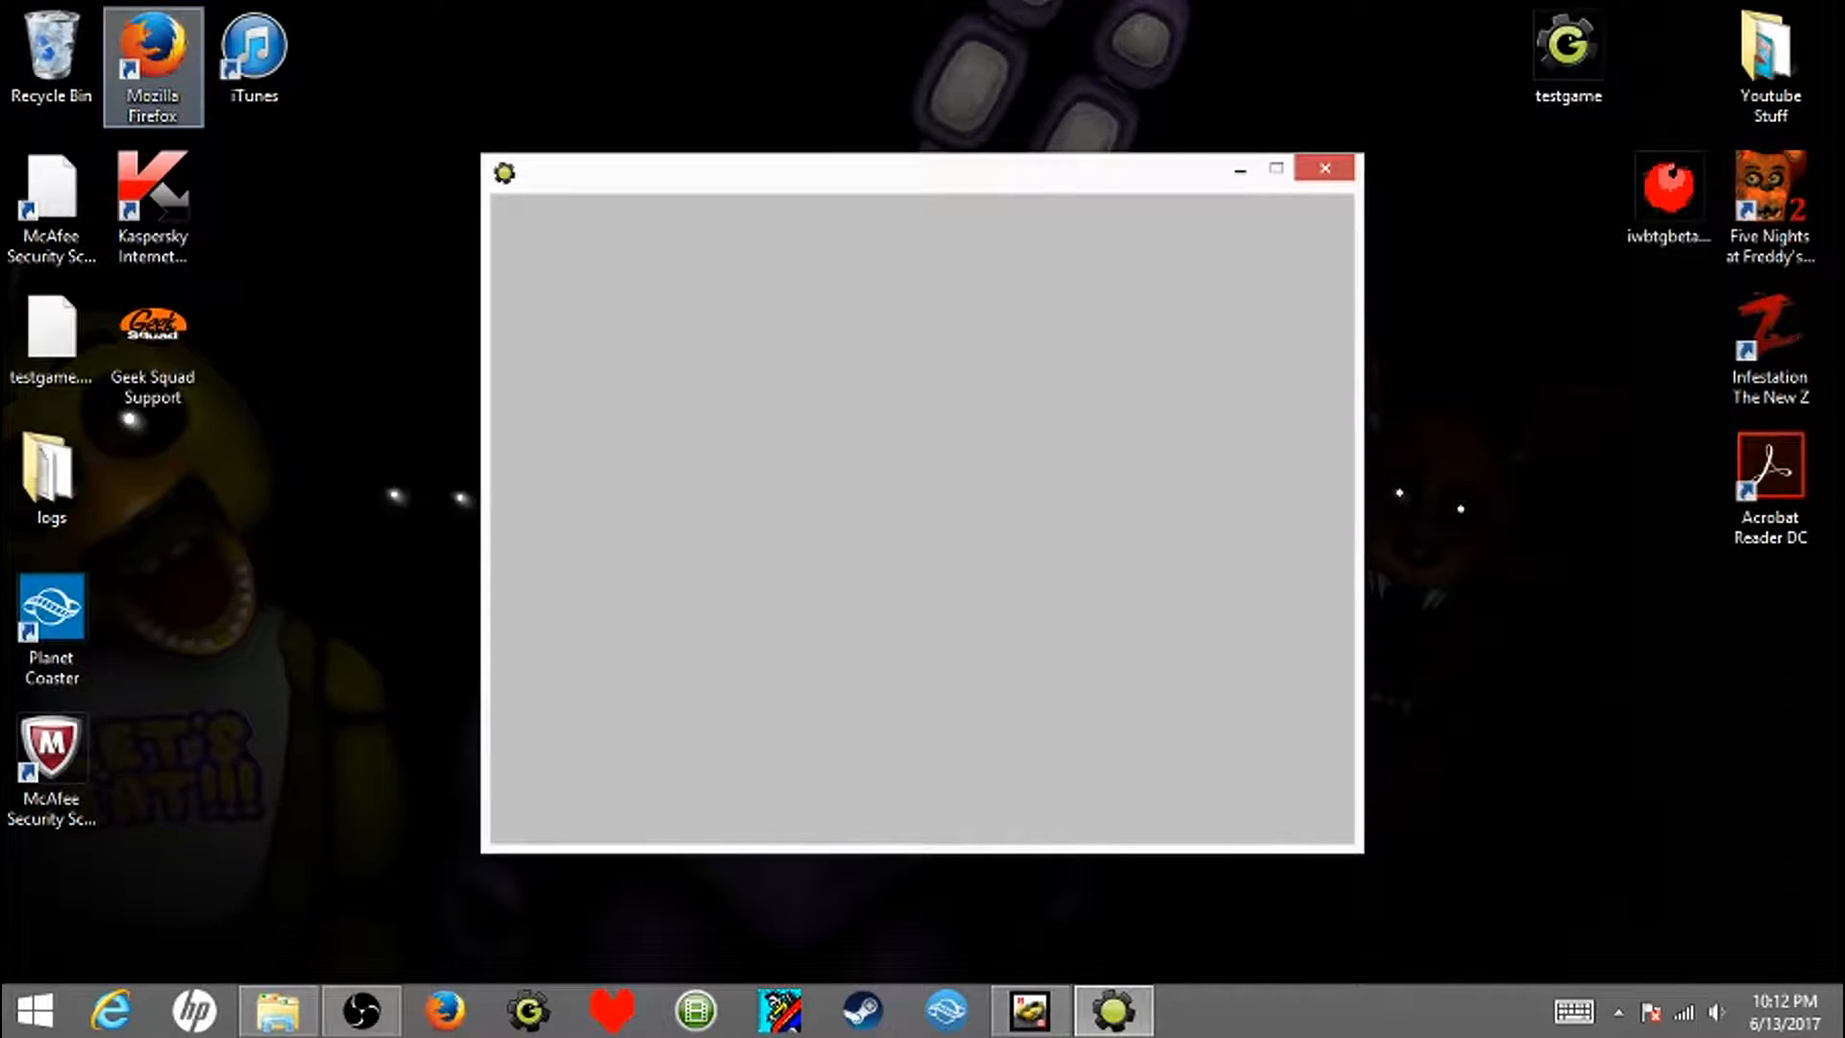
key("Escape")
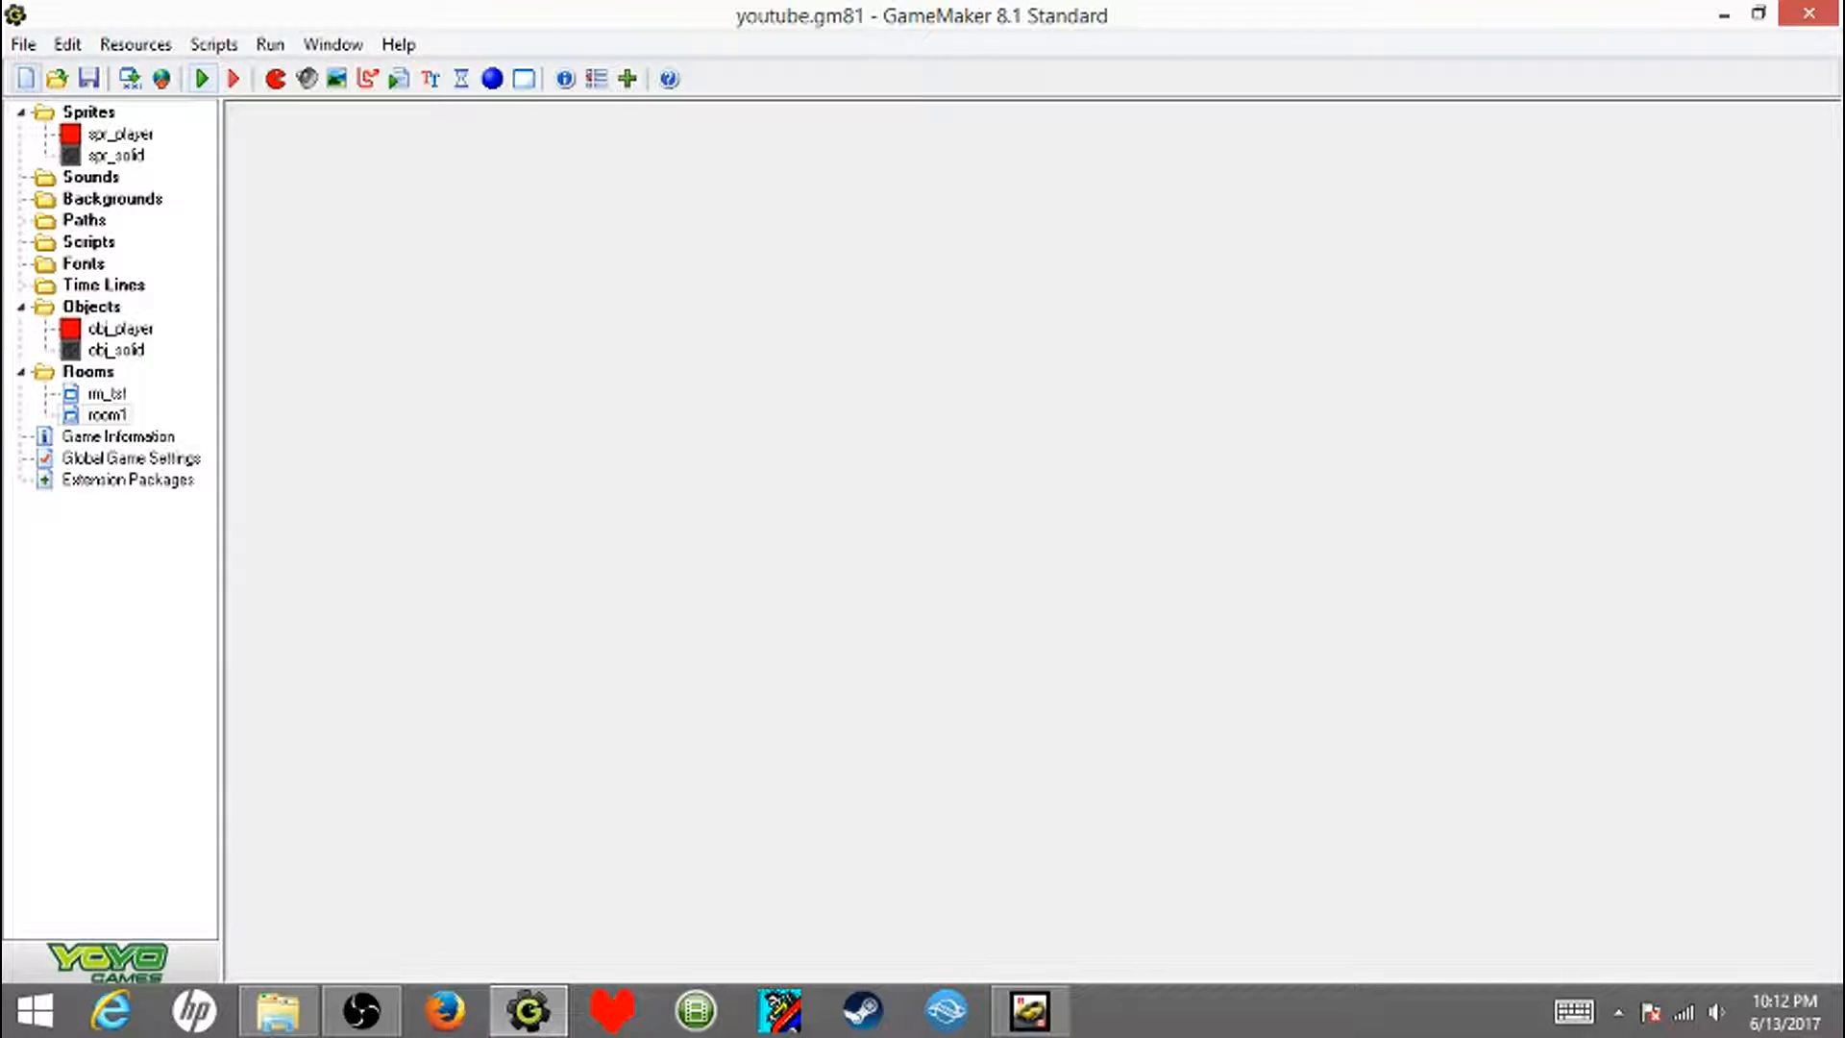
- Delete the empty rm_tst room from the project, leaving the walled room1
double_click(107, 393)
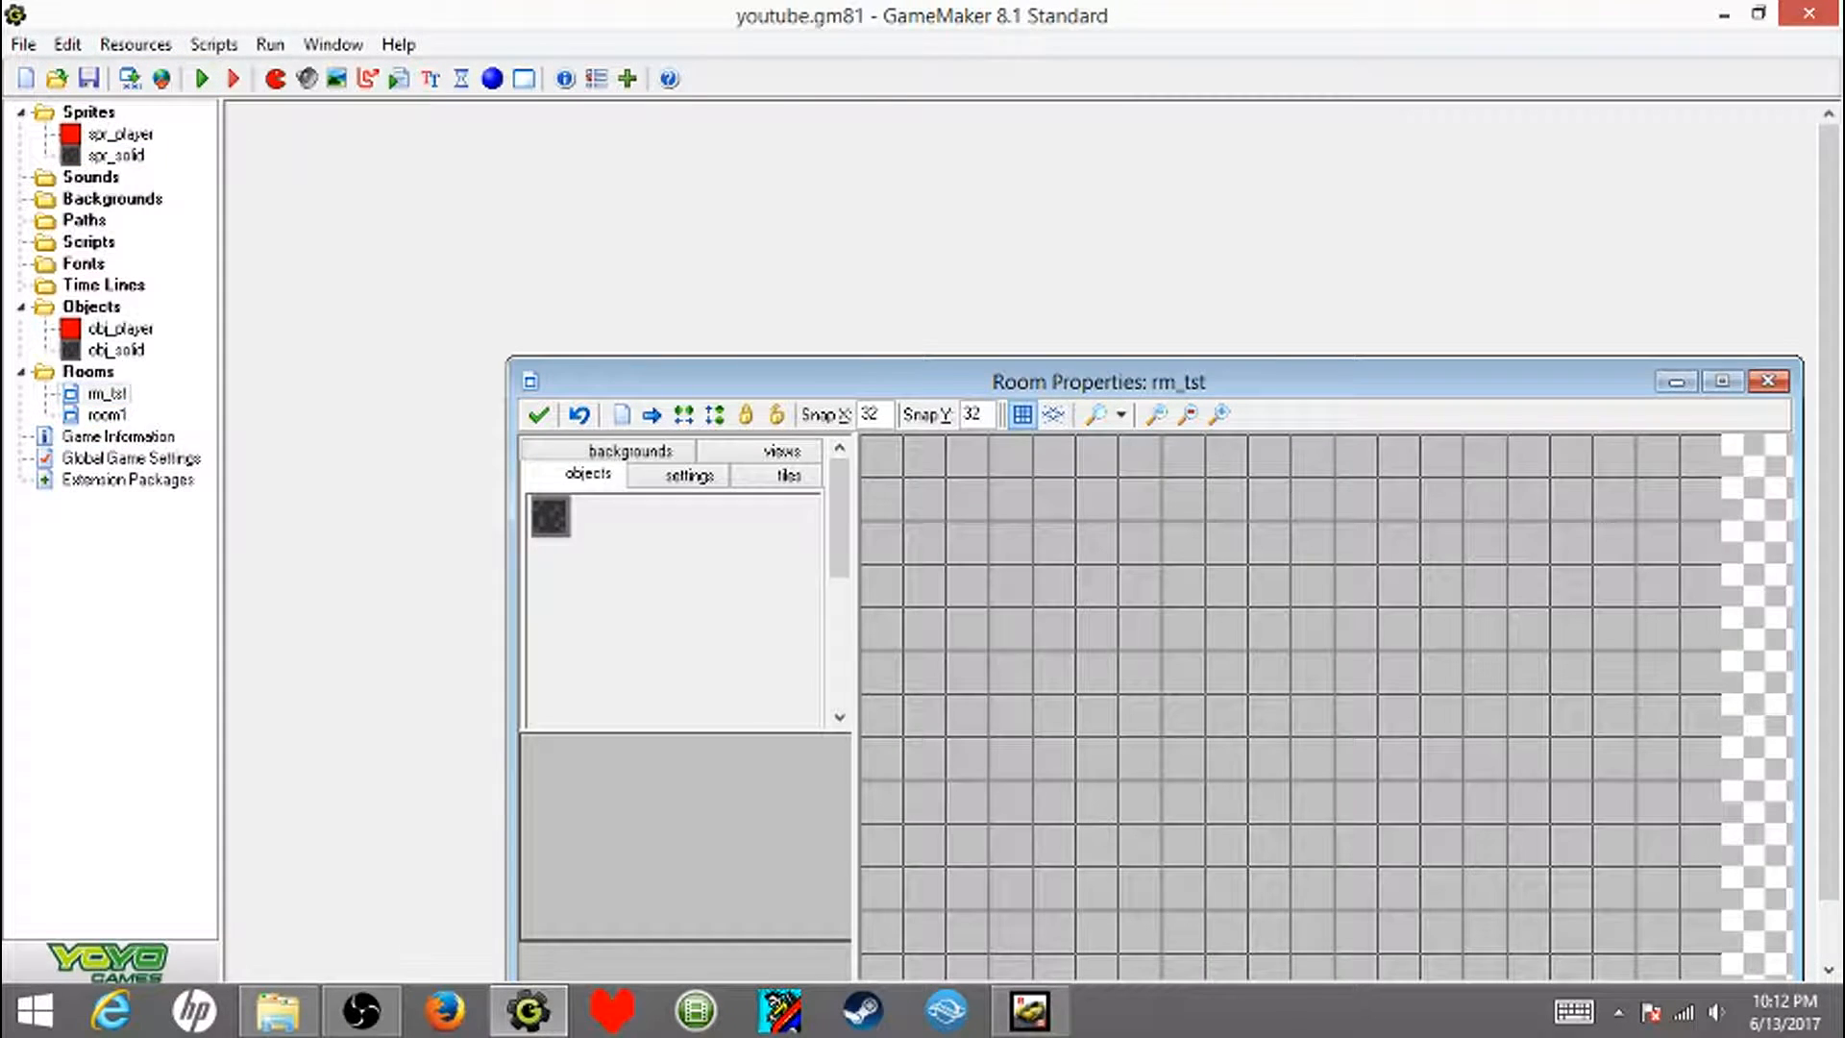
double_click(106, 415)
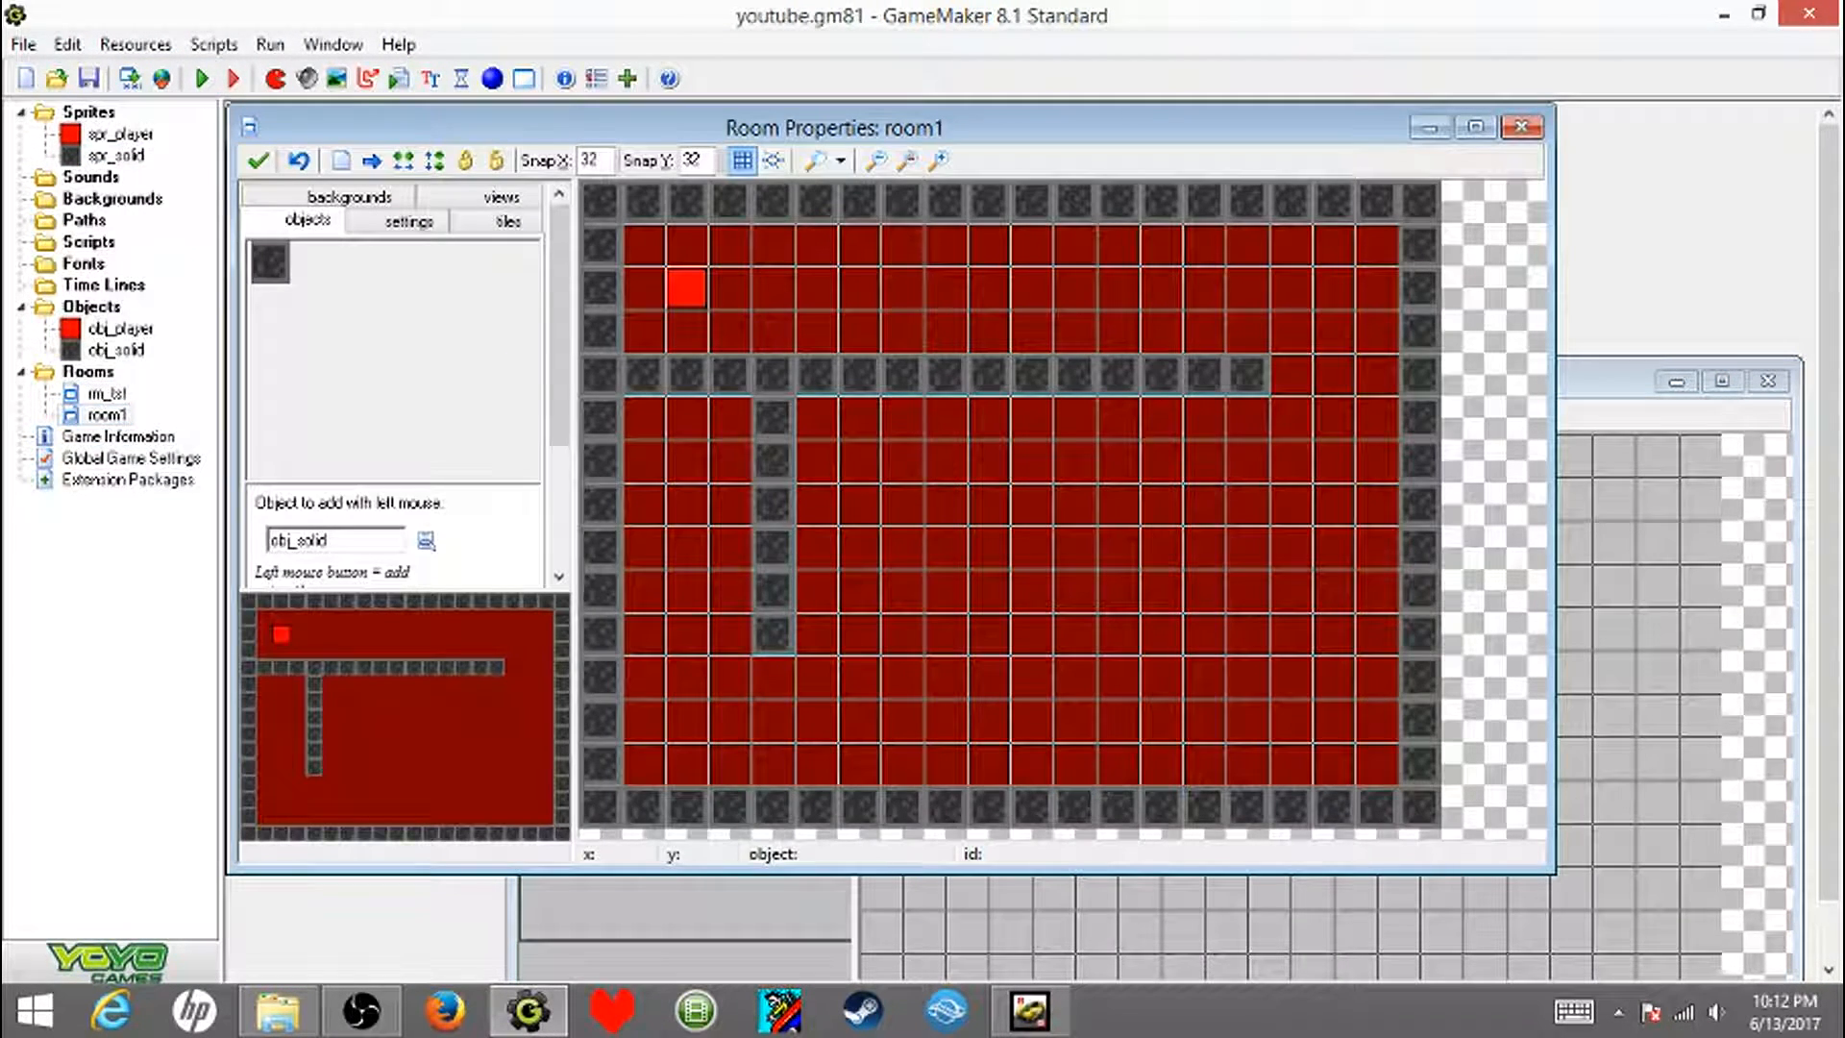
left_click(1521, 127)
right_click(106, 393)
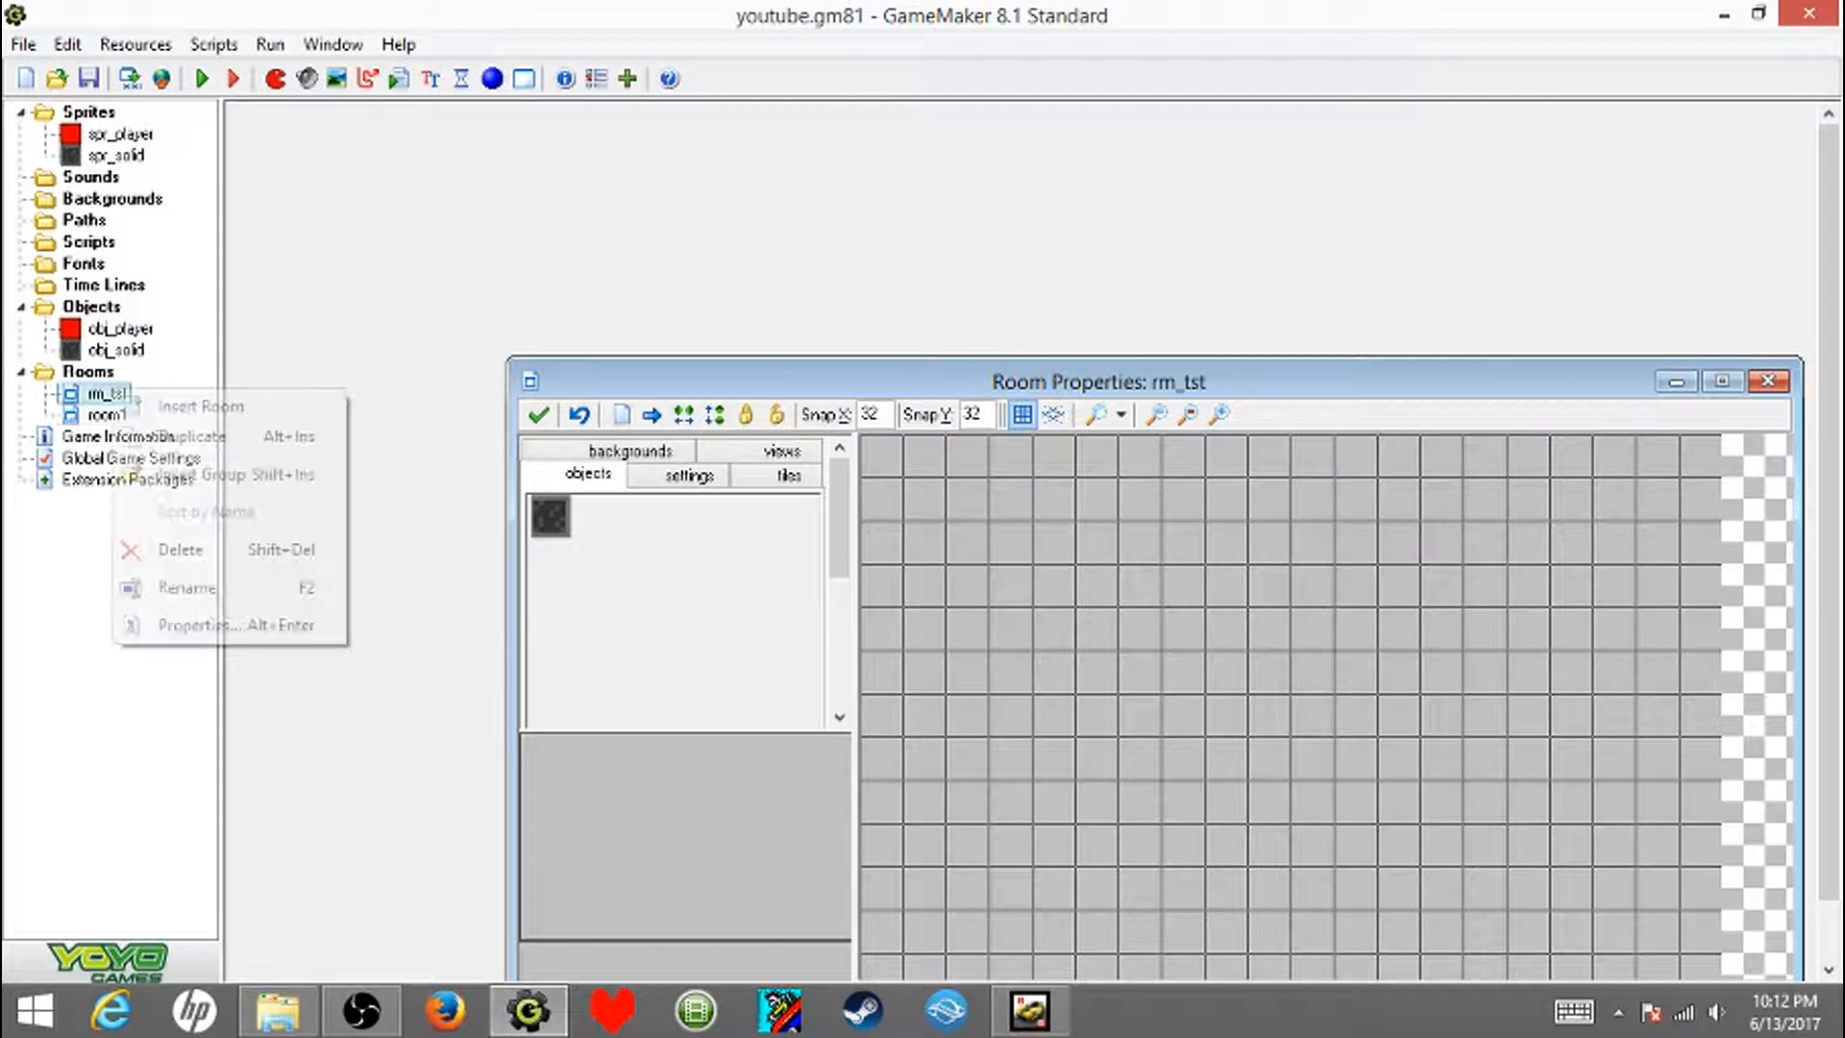
left_click(154, 551)
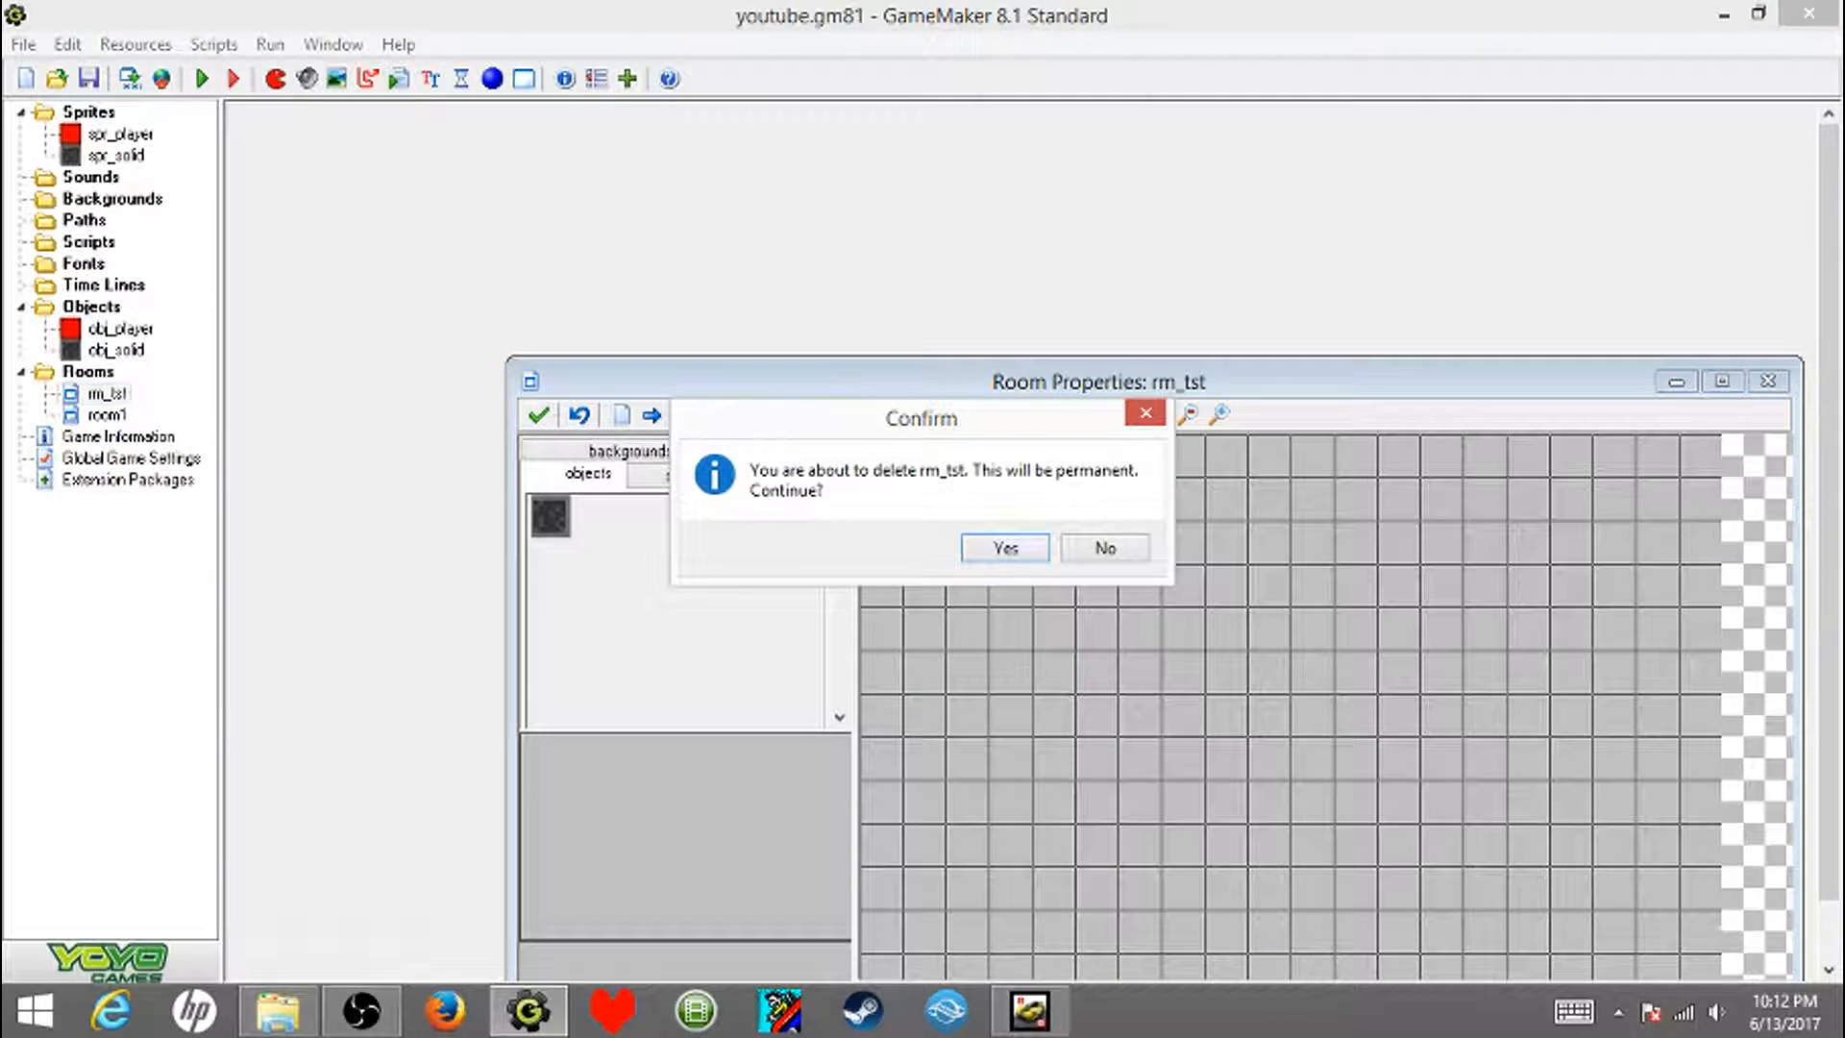
left_click(1005, 548)
- Rename room1 to rm_tst in its room settings and keep the change
double_click(106, 393)
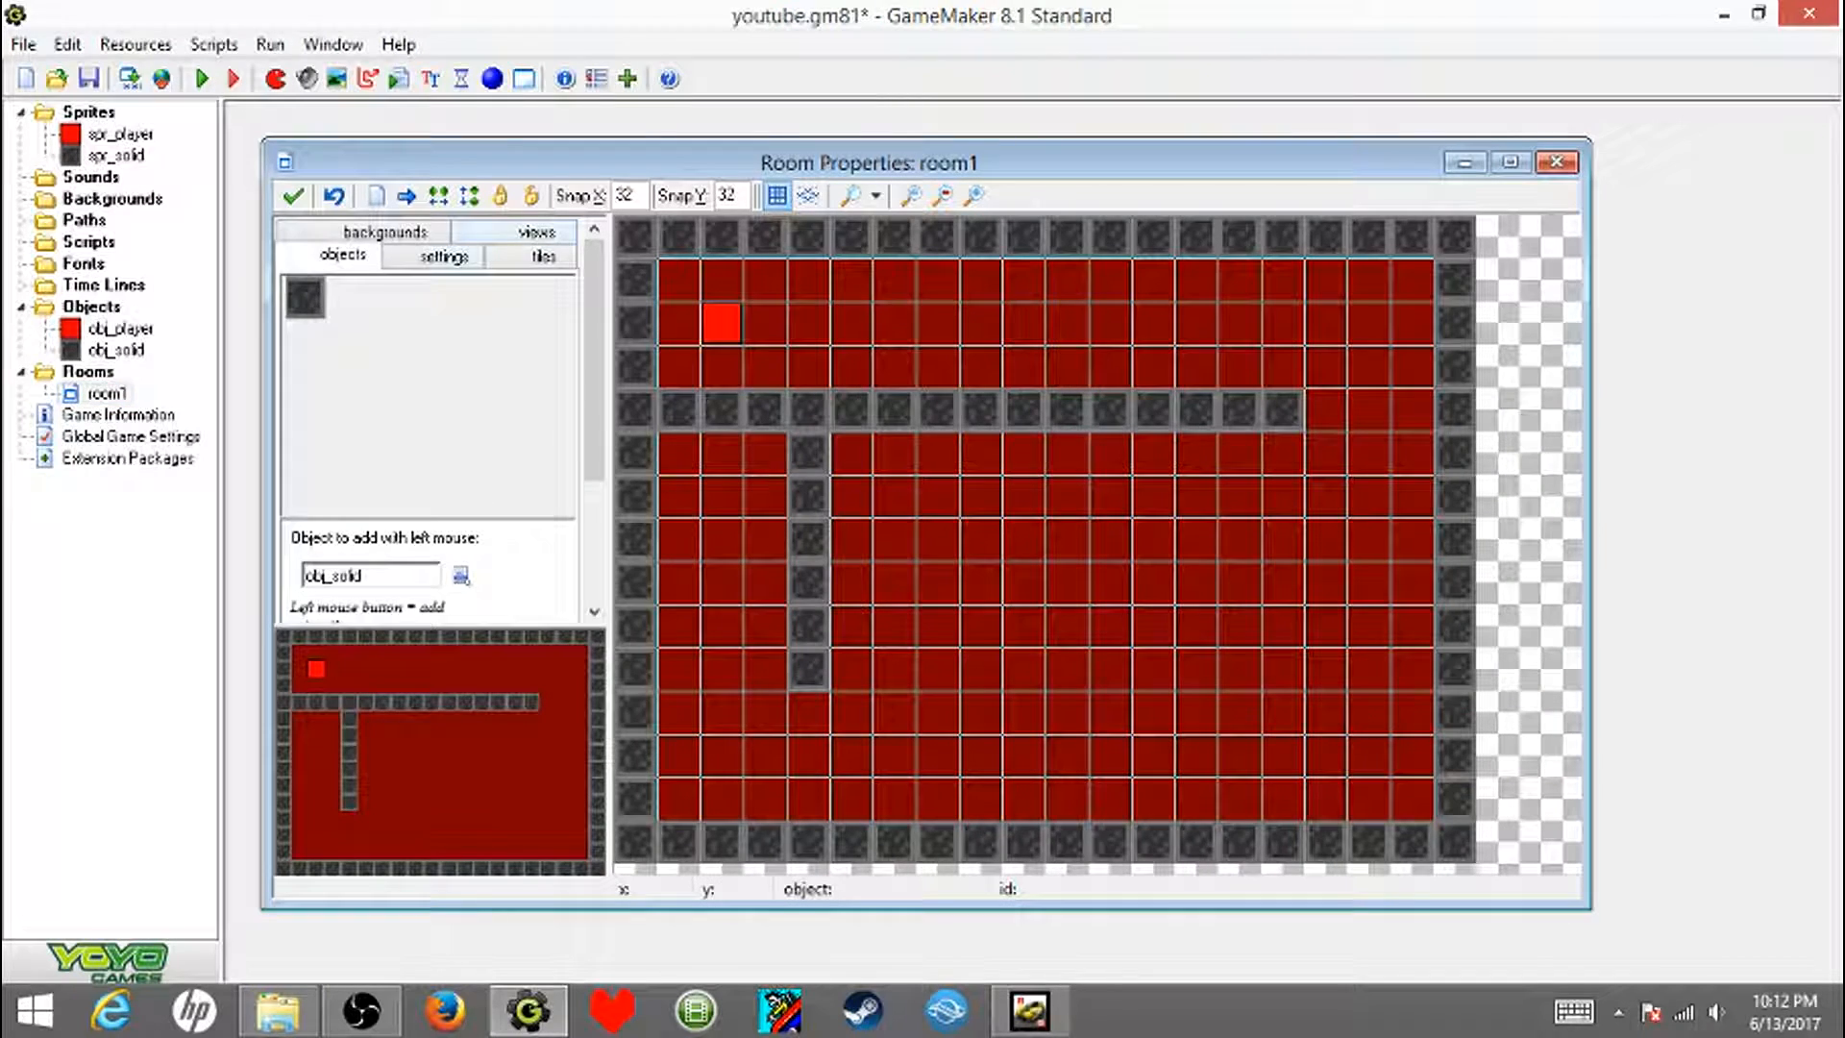
left_click(443, 256)
double_click(396, 297)
type("rm_tst")
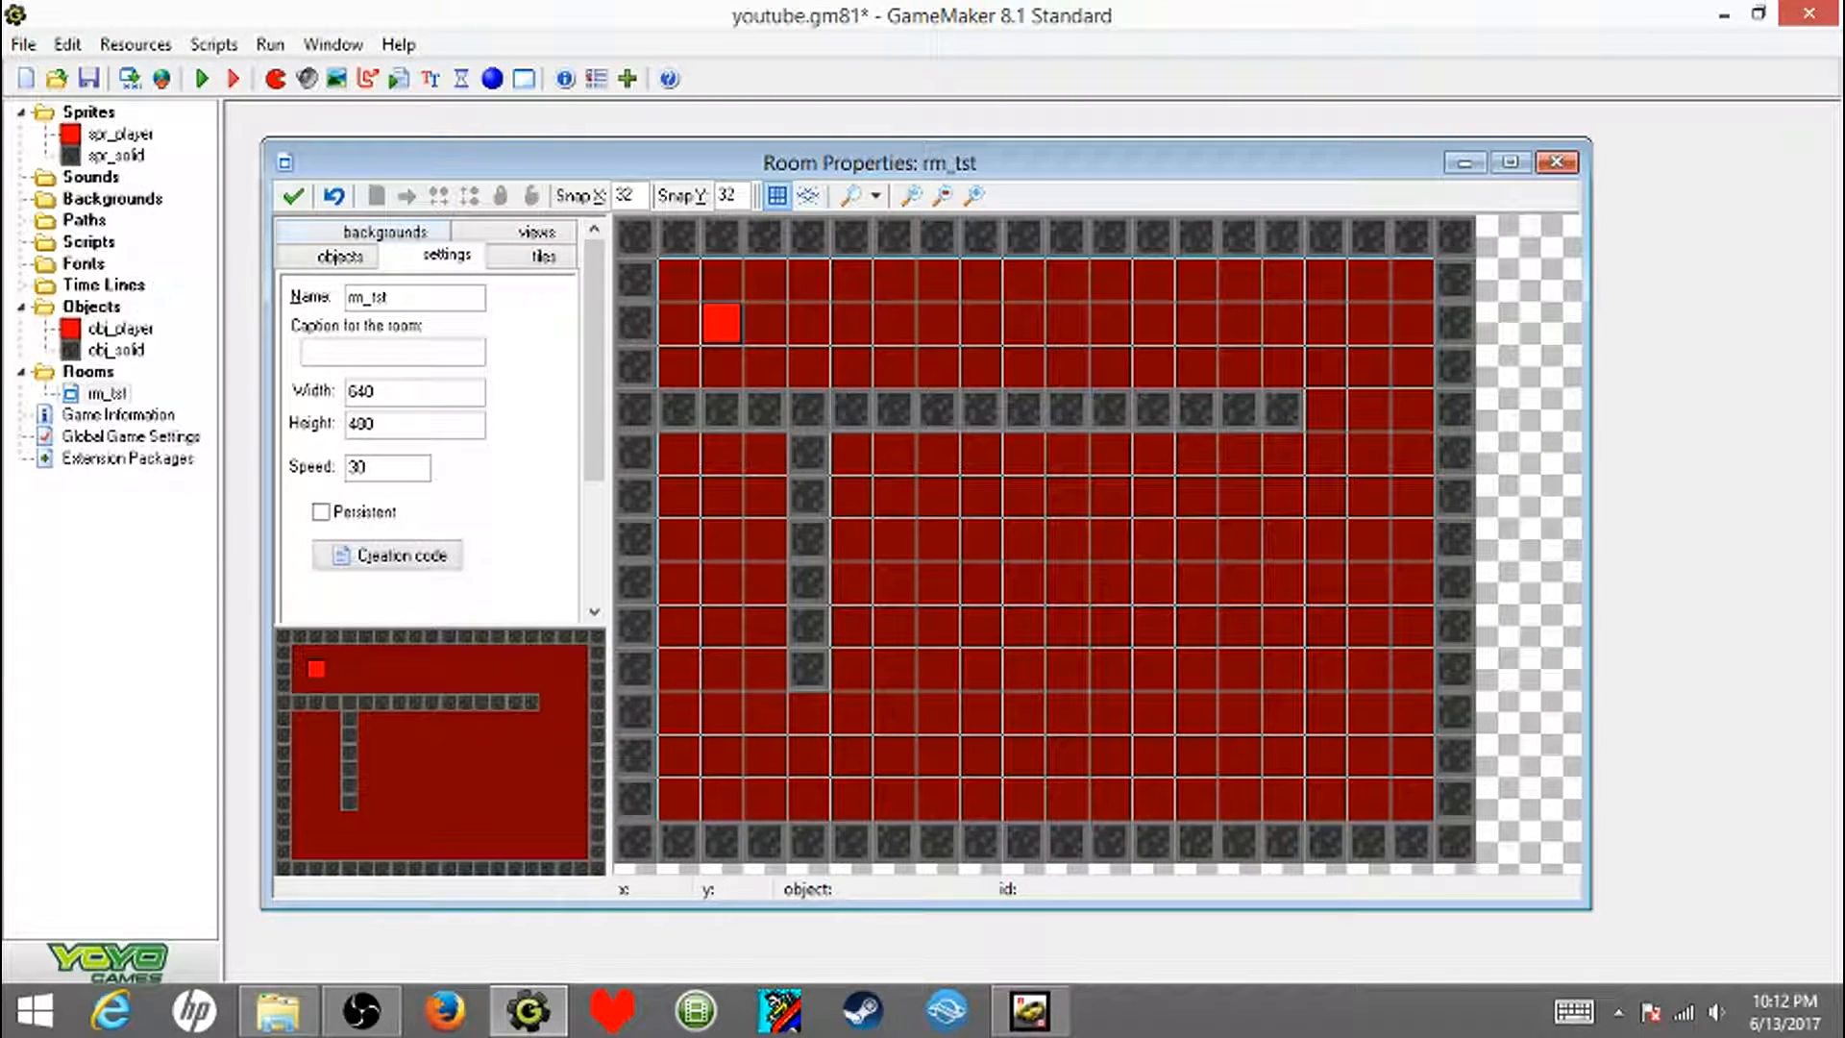
left_click(293, 196)
- Run the game and move the player in all four directions around the test room, checking its movement against the walls
left_click(201, 79)
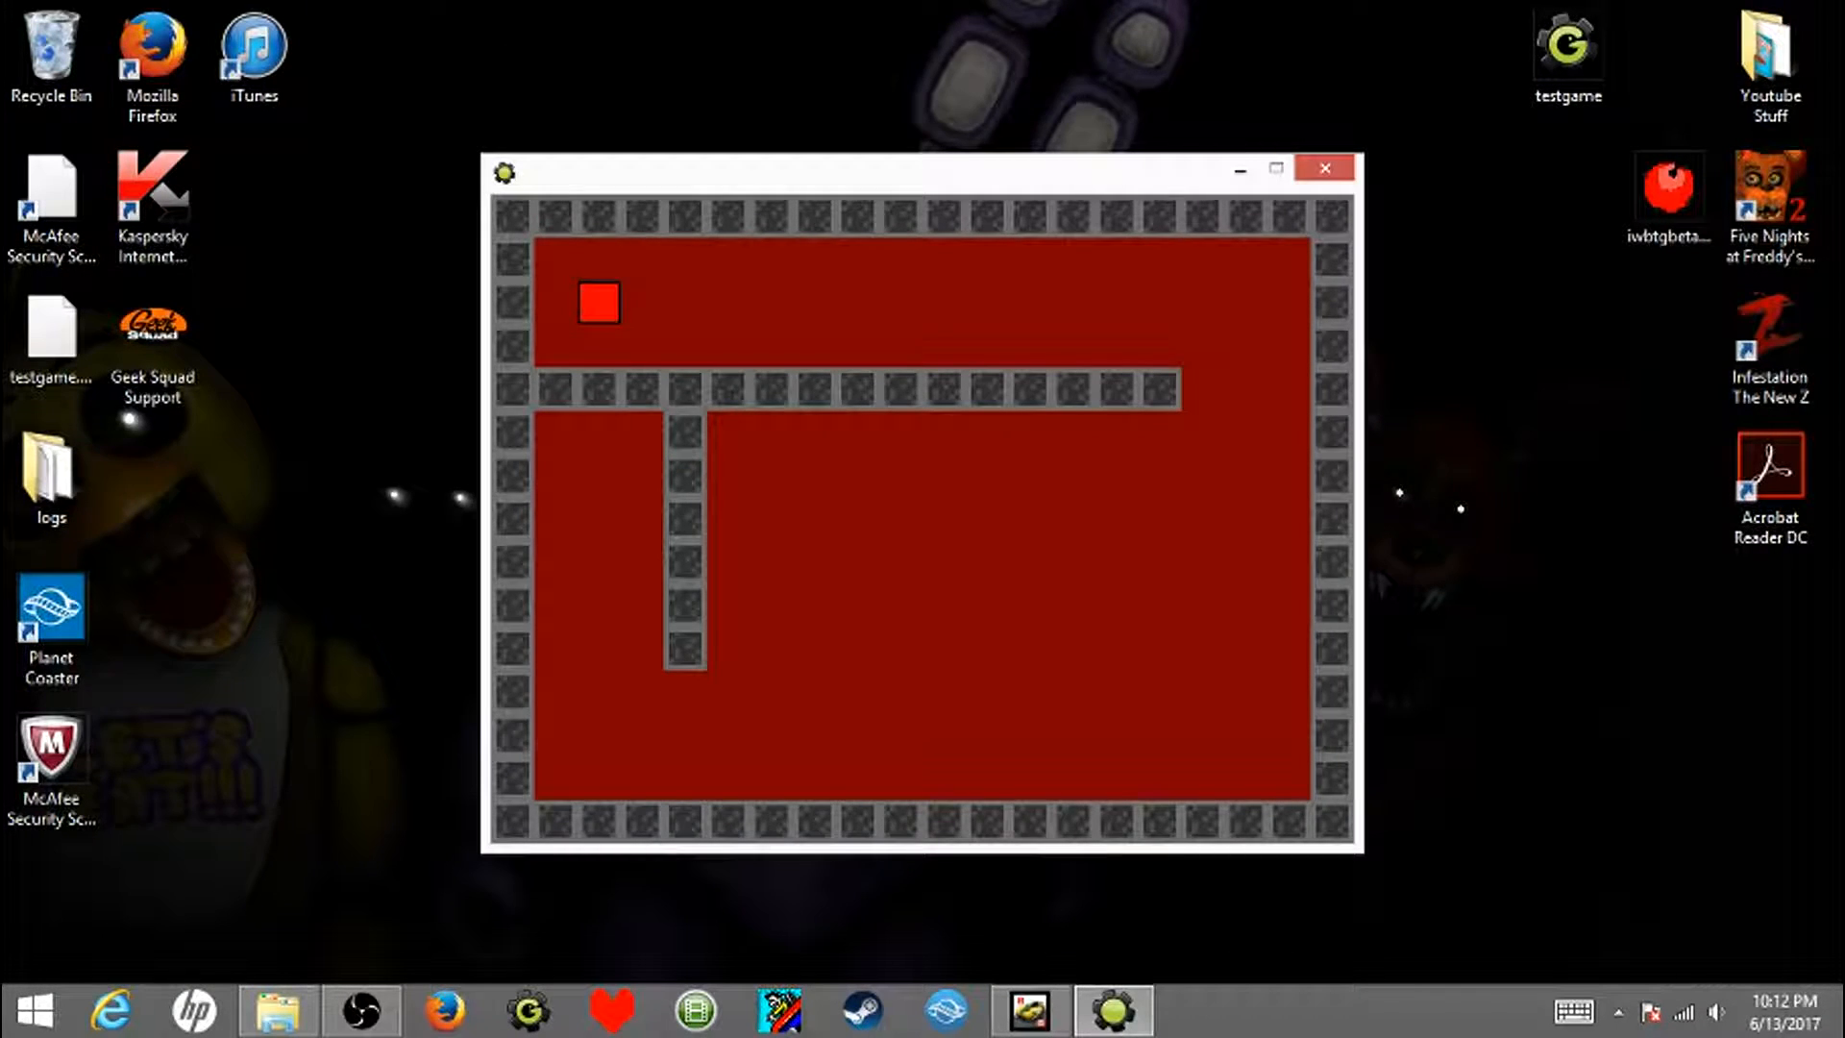
key("Left")
key("Right")
key("Up")
key("Down")
key("Up")
key("Left")
key("Down")
key("Right")
key("Up")
key("Right")
key("Up")
key("Right")
key("Down")
key("Left")
key("Right")
key("Up")
key("Right")
key("Up")
key("Left")
key("Down")
key("Right")
key("Up")
key("Left")
key("Right")
key("Down")
key("Down")
key("Left")
key("Down")
key("Right")
key("Up")
key("Left")
key("Down")
key("Left")
key("Right")
key("Up")
key("Up")
key("Down")
key("Left")
key("Right")
key("Up")
key("Left")
key("Up")
key("Right")
key("Down")
key("Left")
key("Up")
key("Down")
key("Right")
key("Escape")
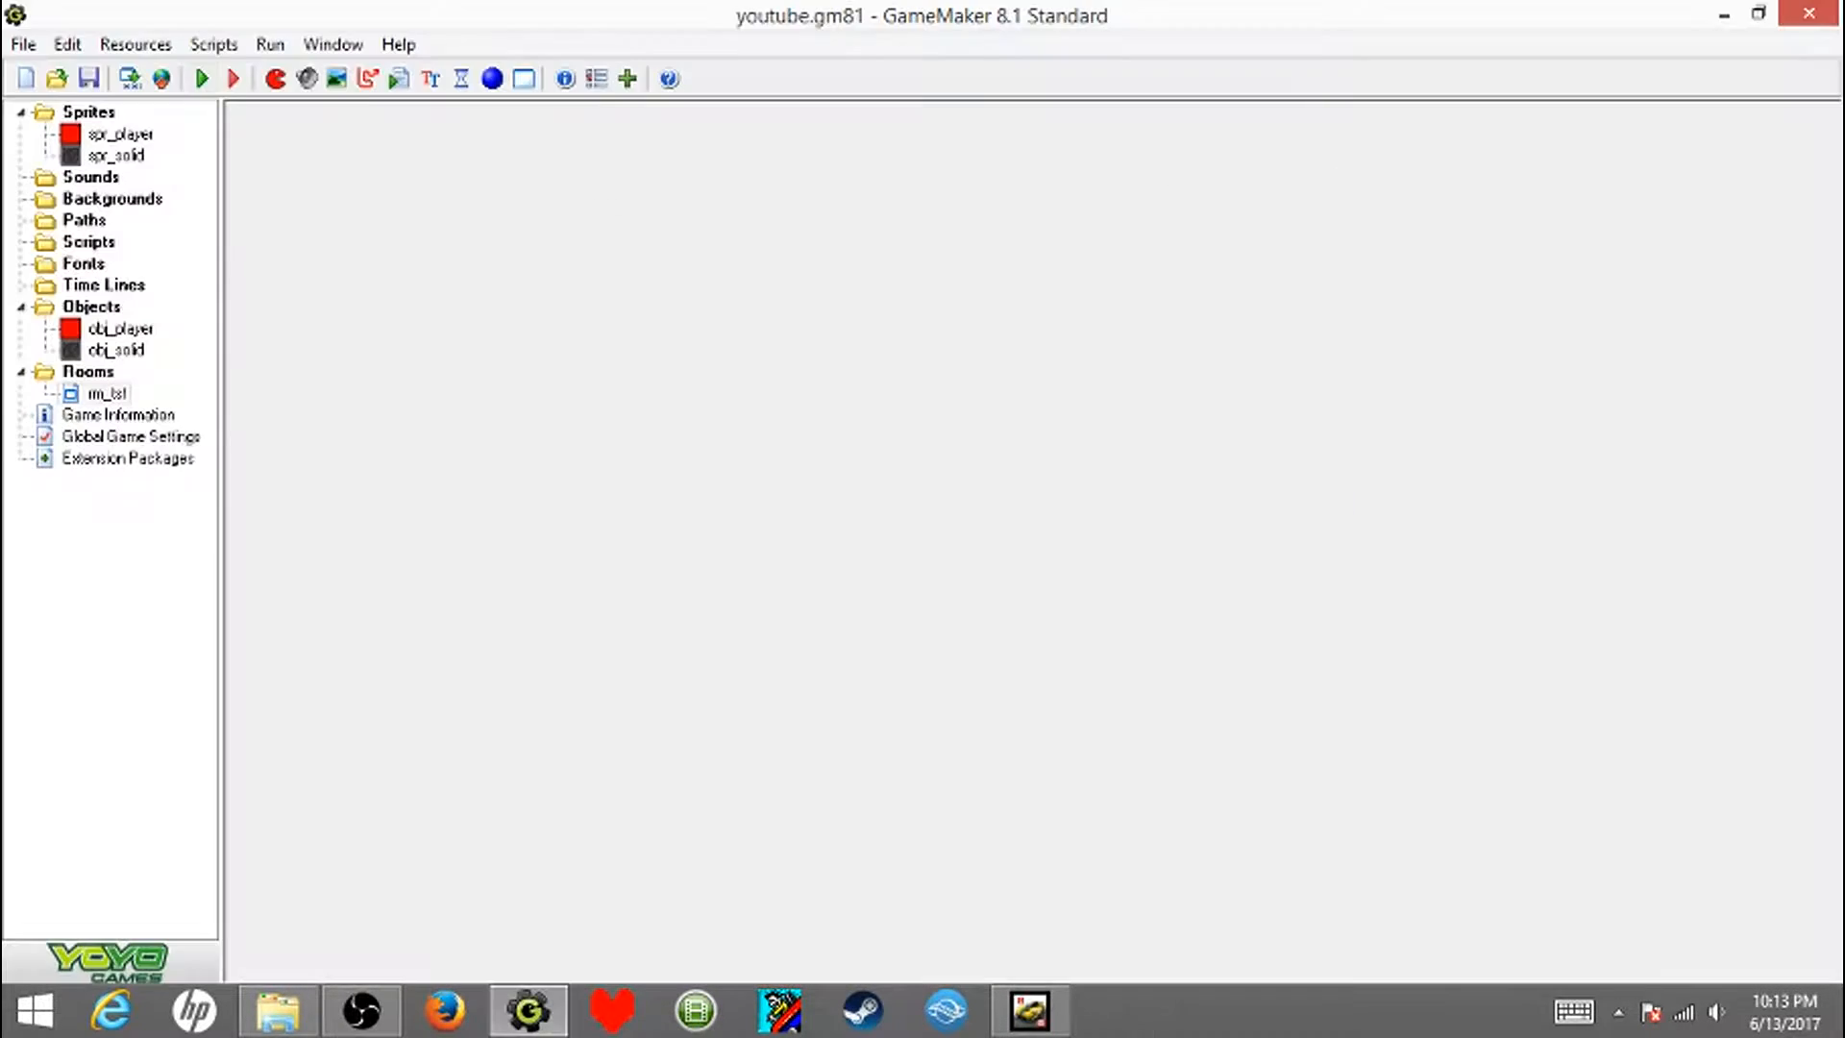
- Add a collision event with obj_solid to obj_player
double_click(119, 328)
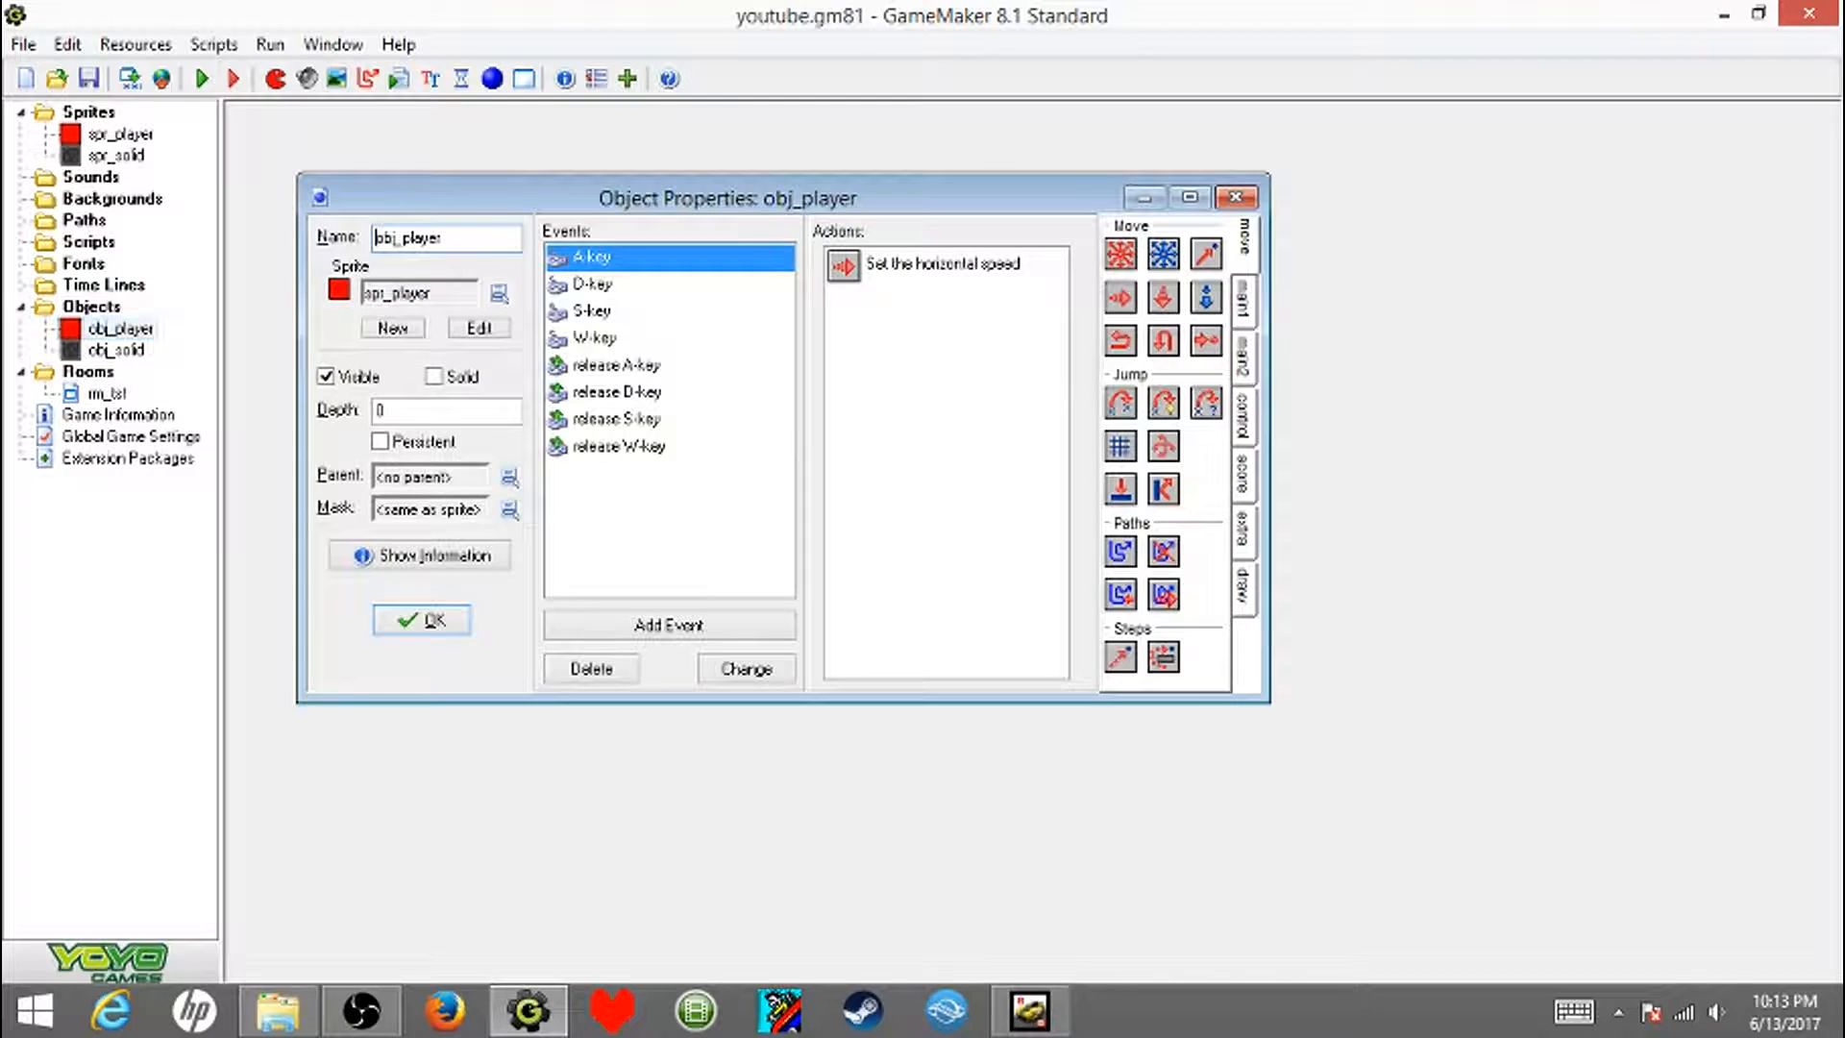
left_click(668, 624)
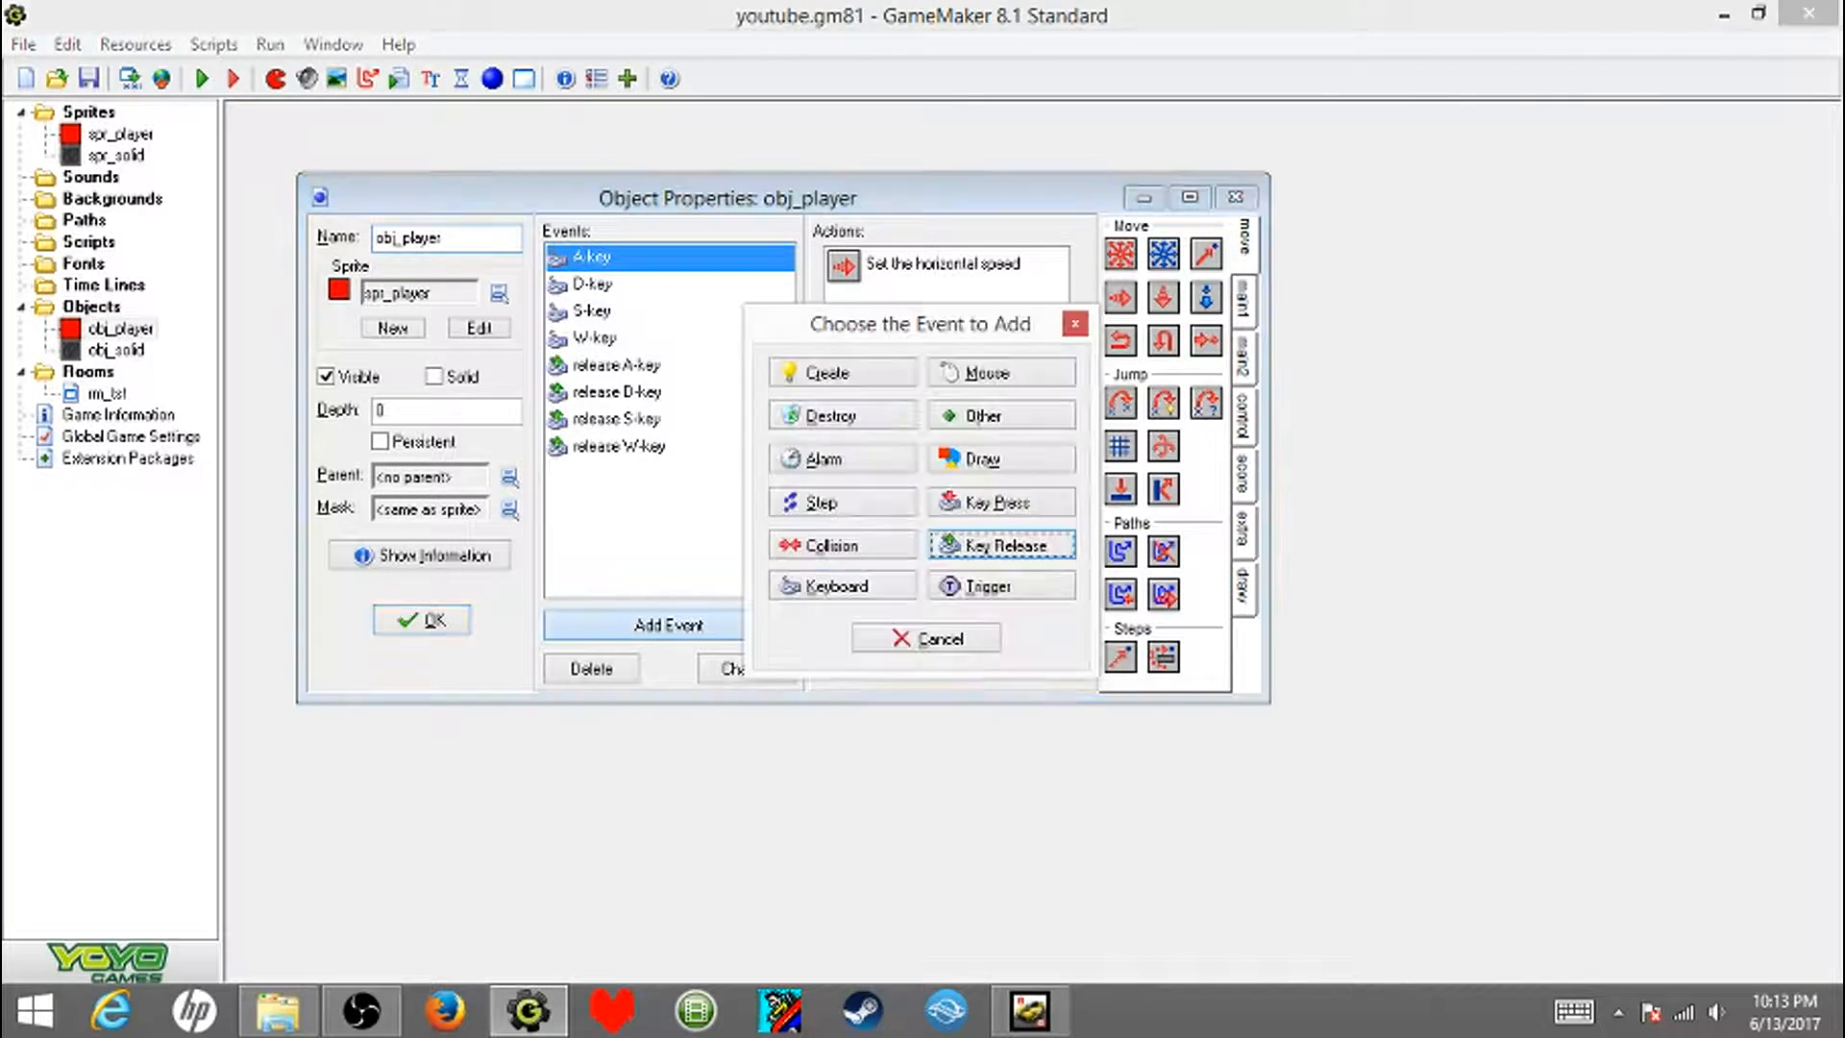
left_click(843, 545)
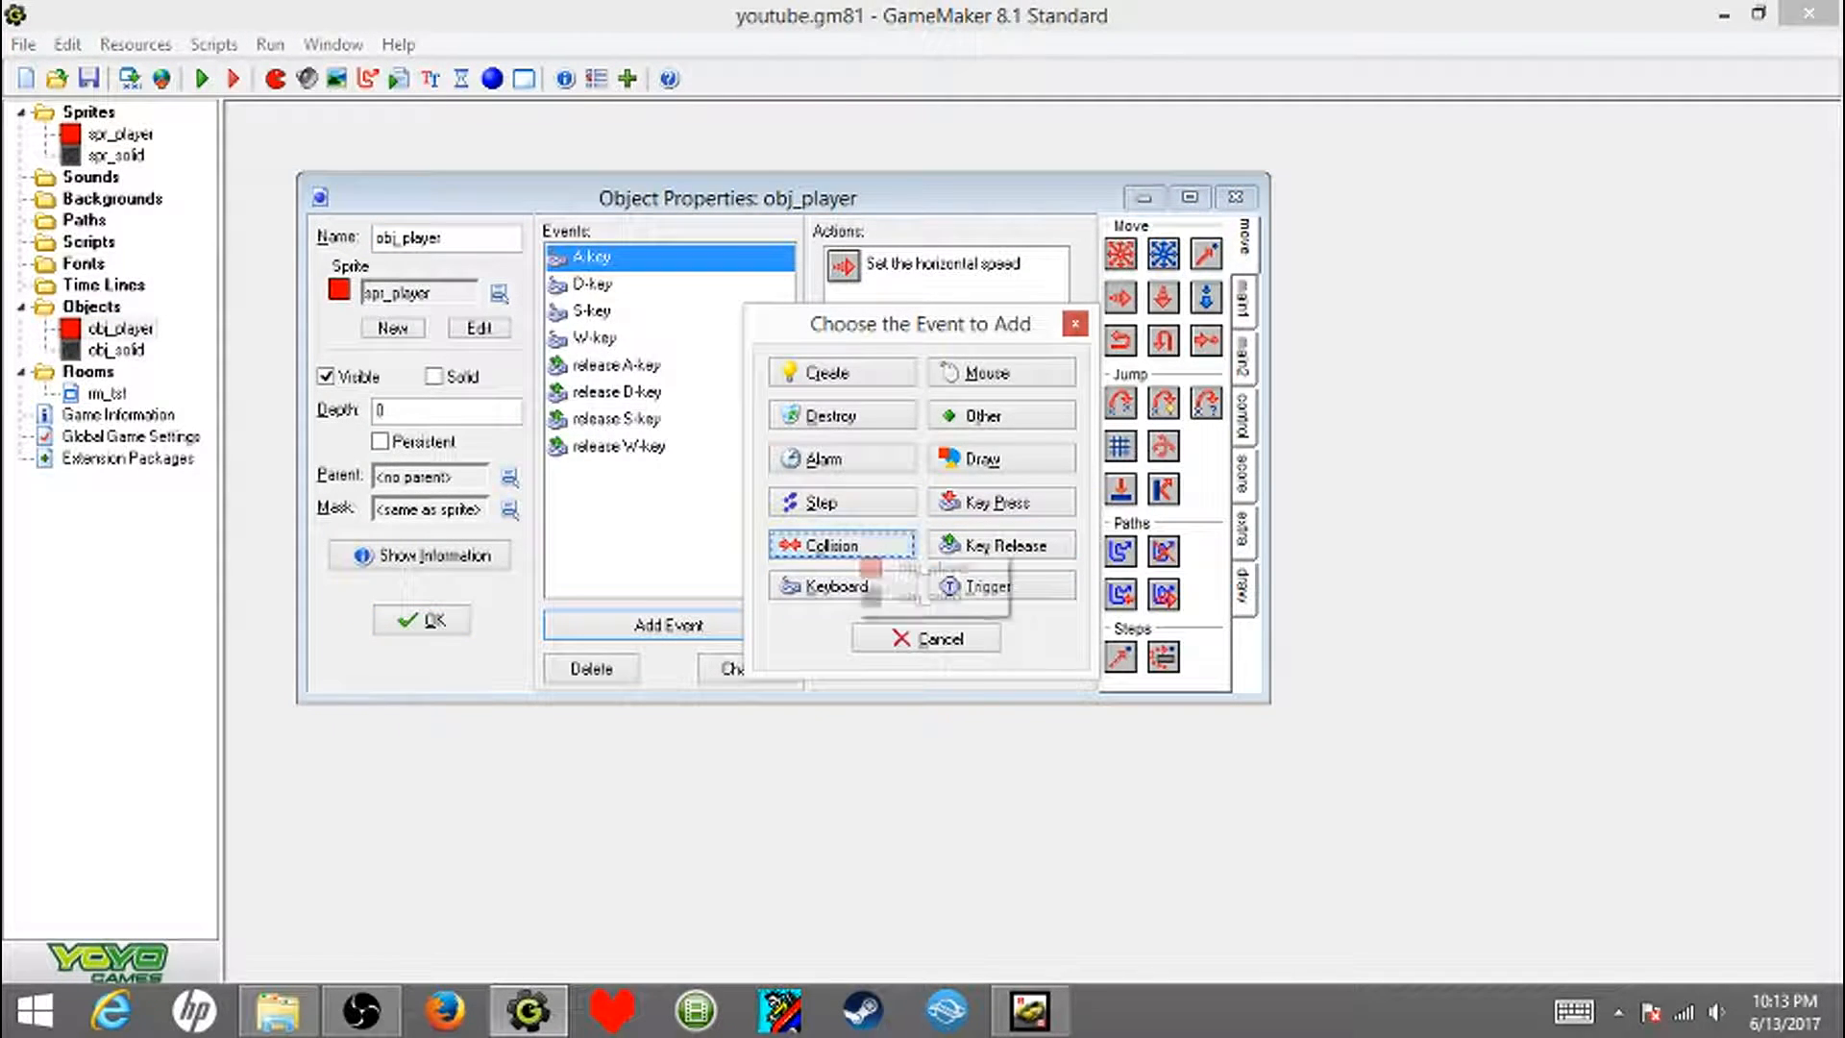
left_click(924, 596)
- Give the obj_solid collision event a Bounce action applied to Self, not precisely, against solid objects, and accept the object's changes
left_click(1244, 300)
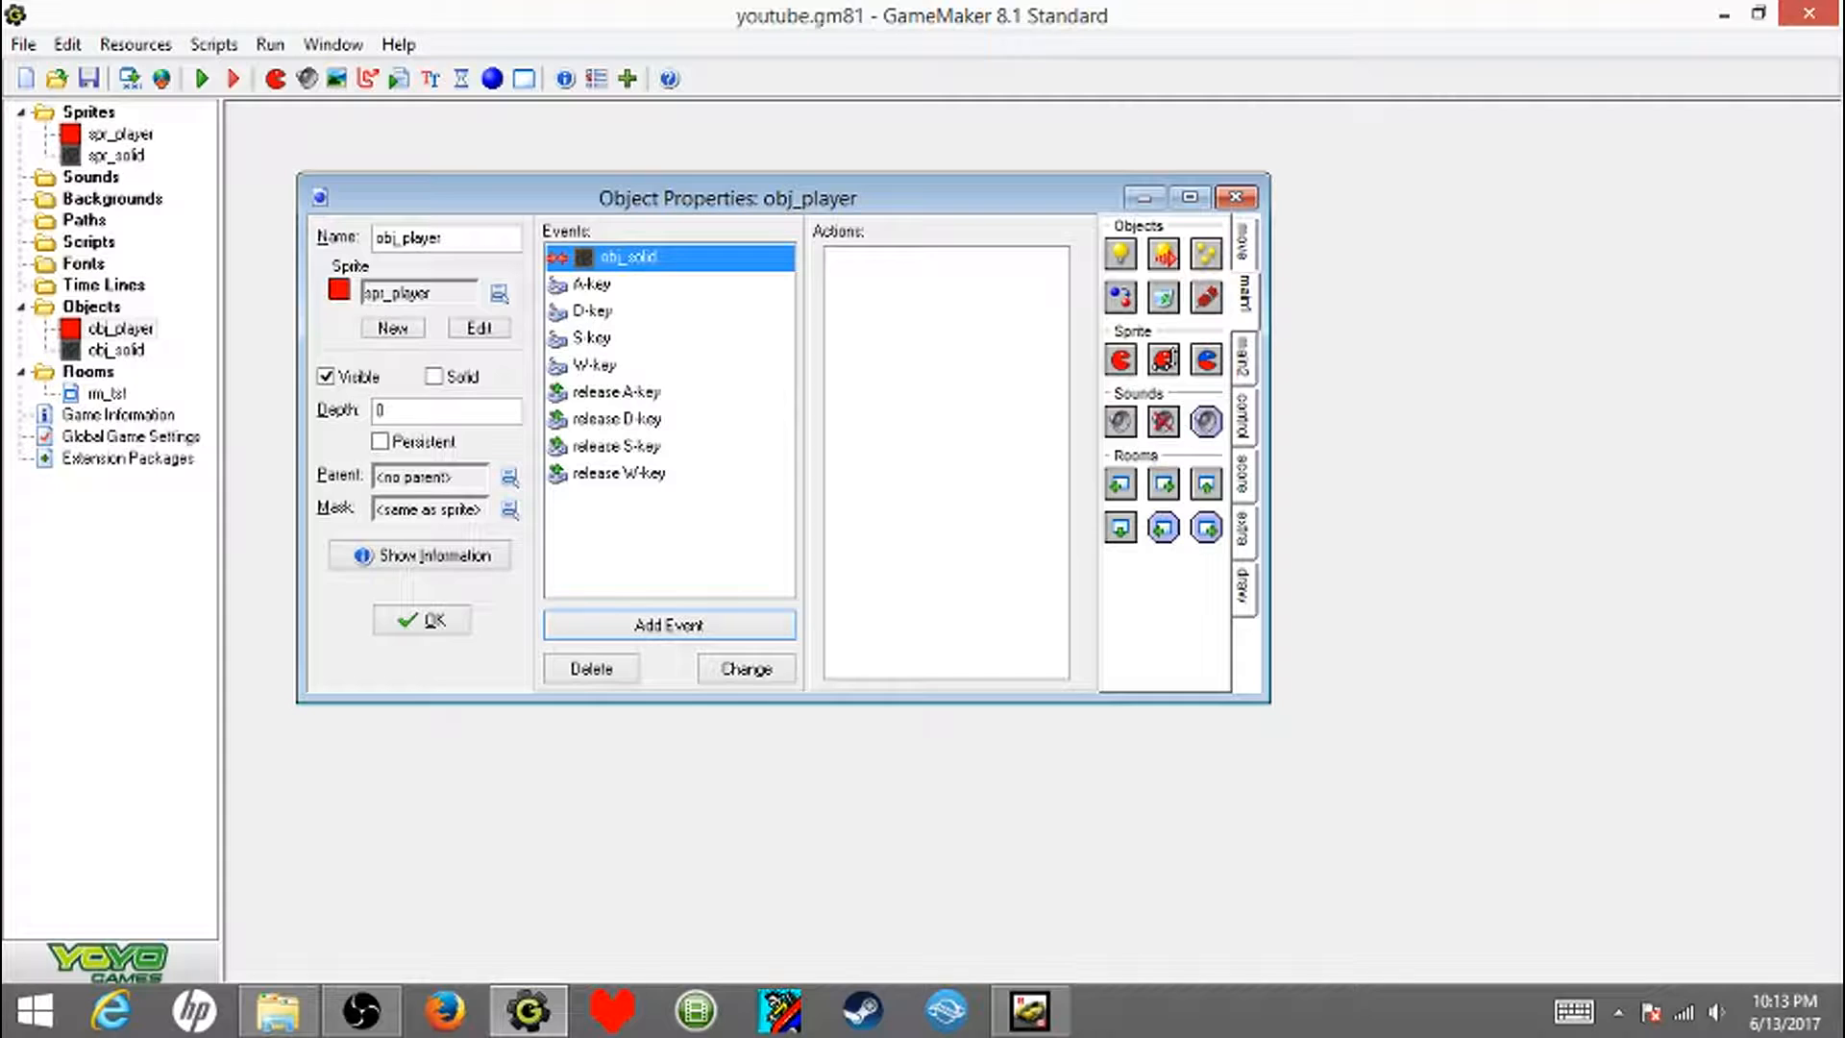
left_click(1244, 242)
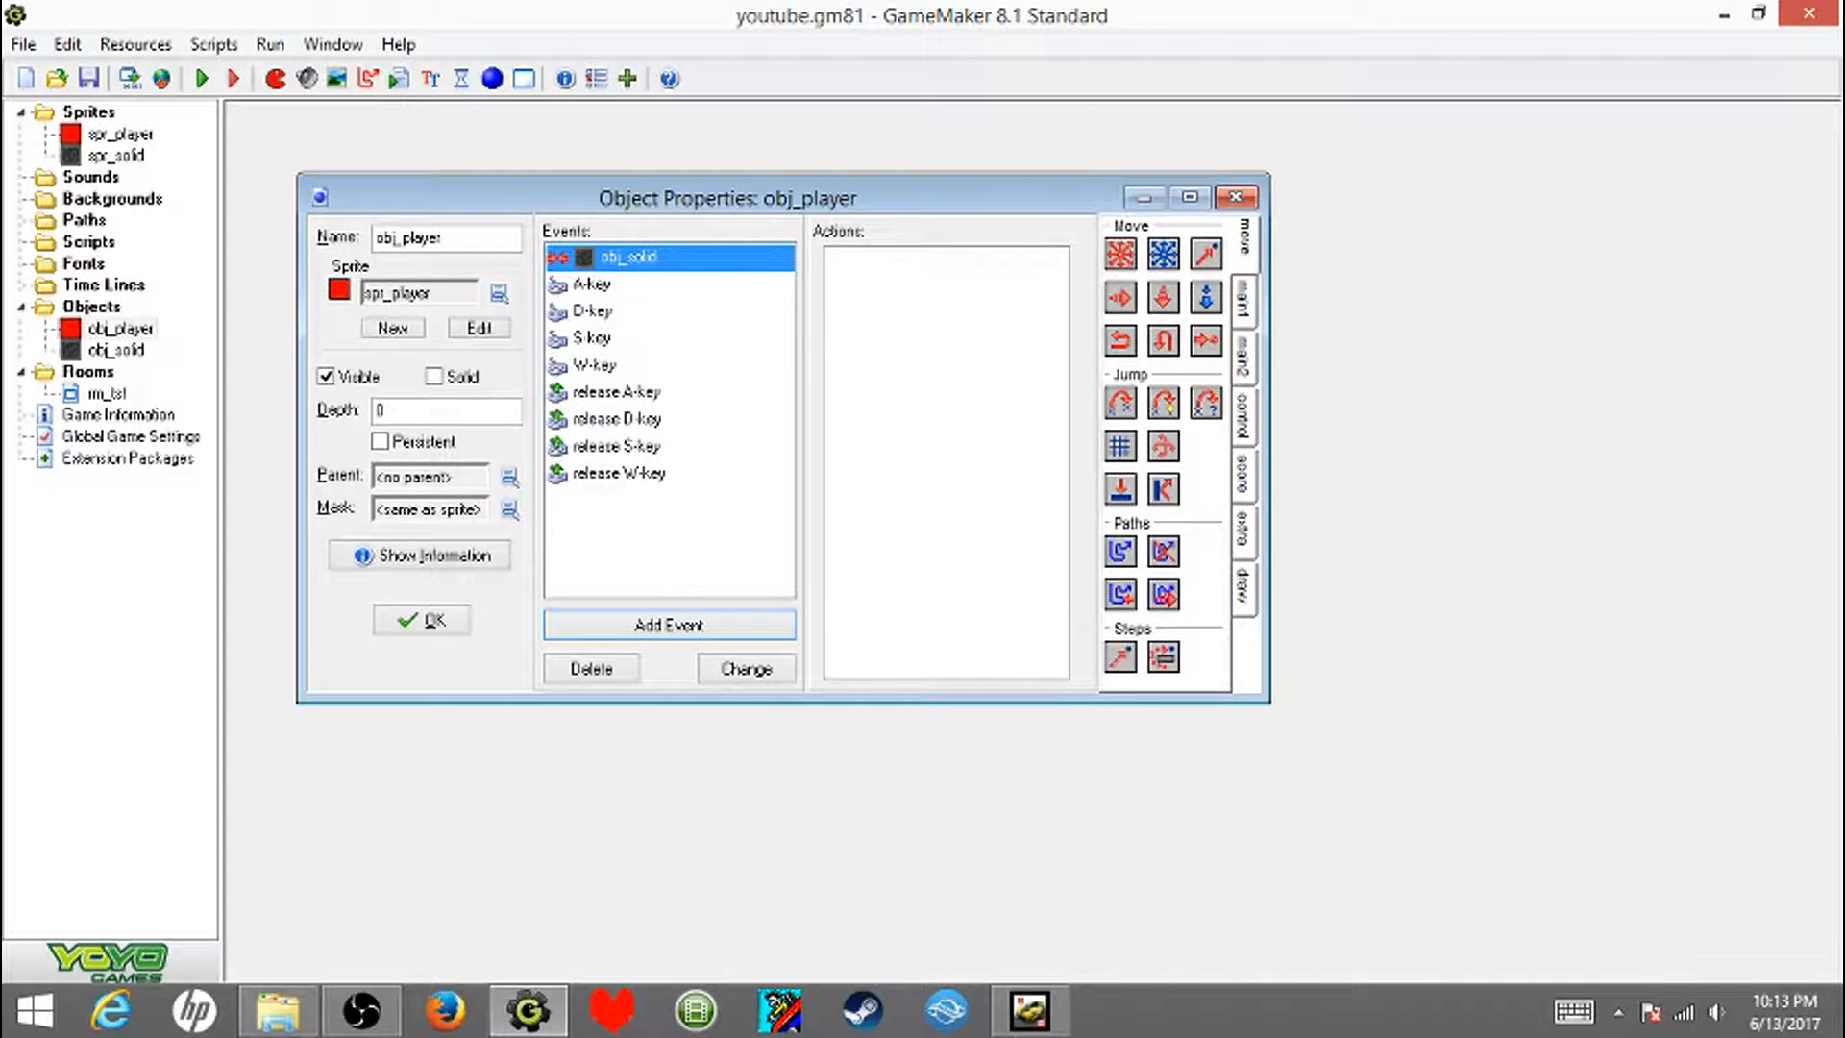
left_click_drag(1164, 489, 946, 432)
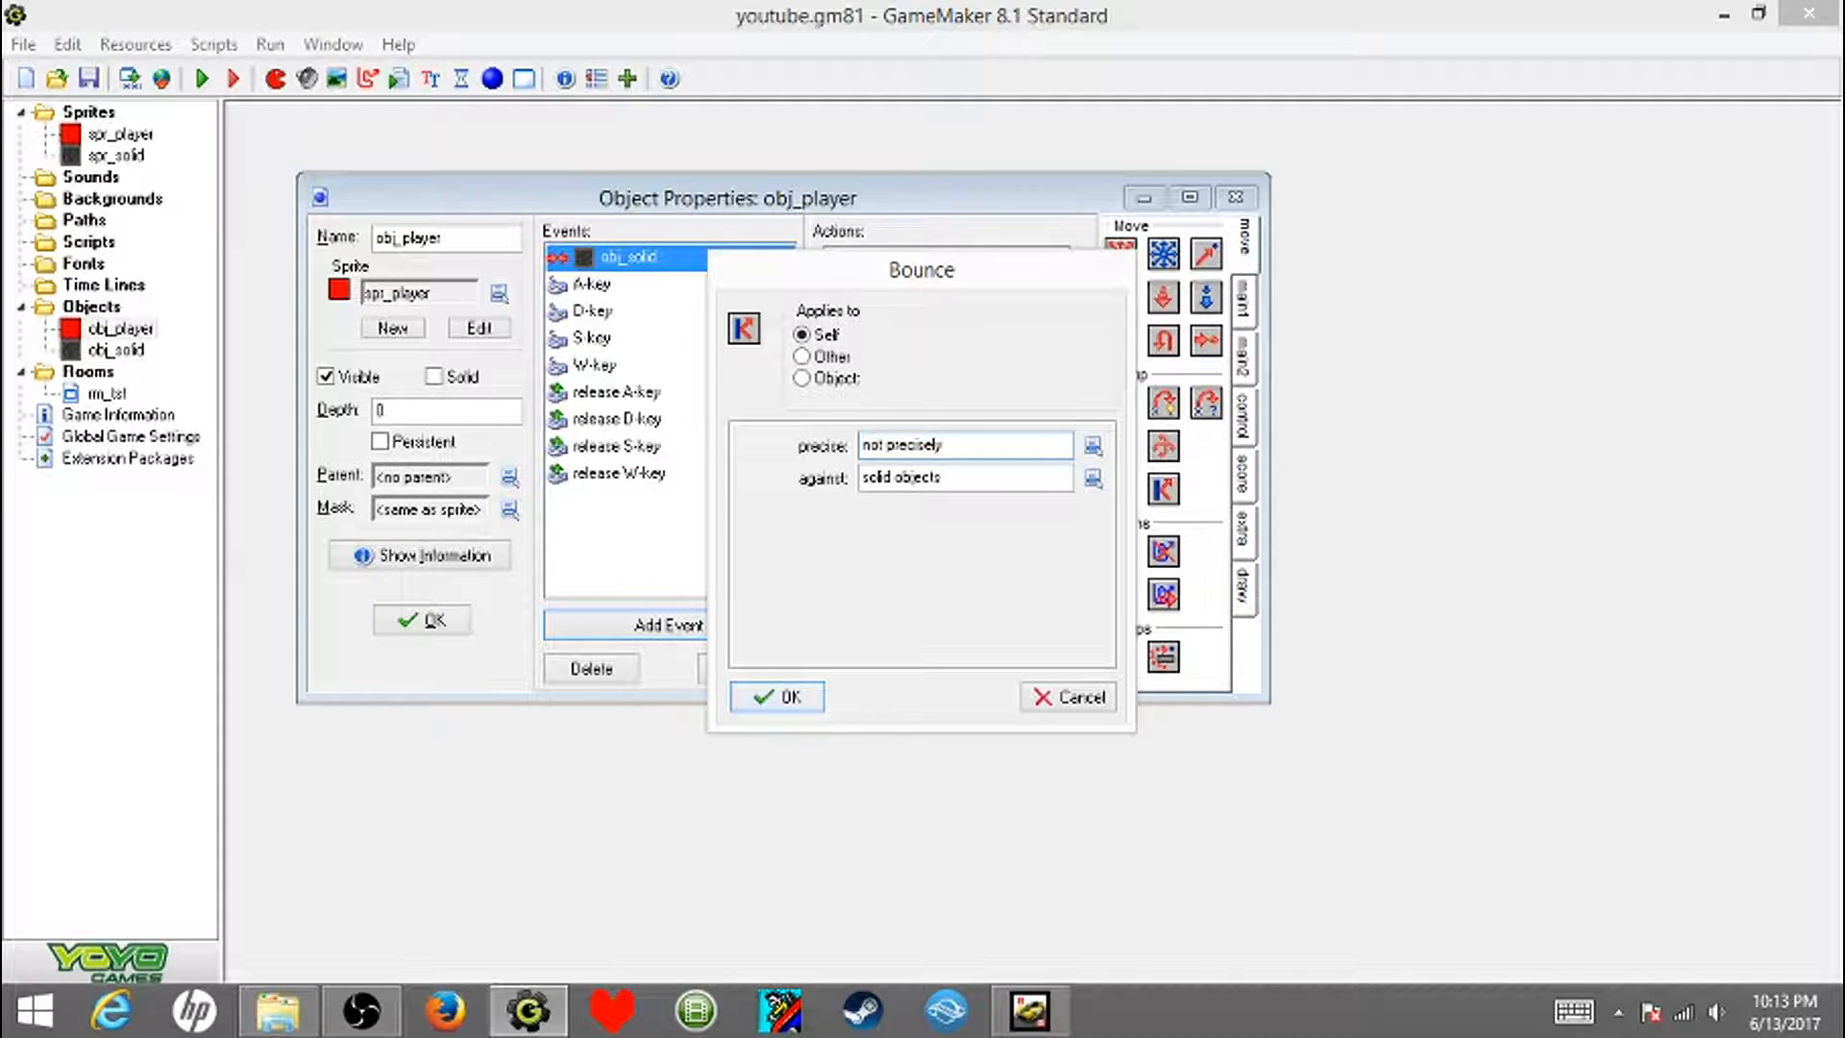
key("Return")
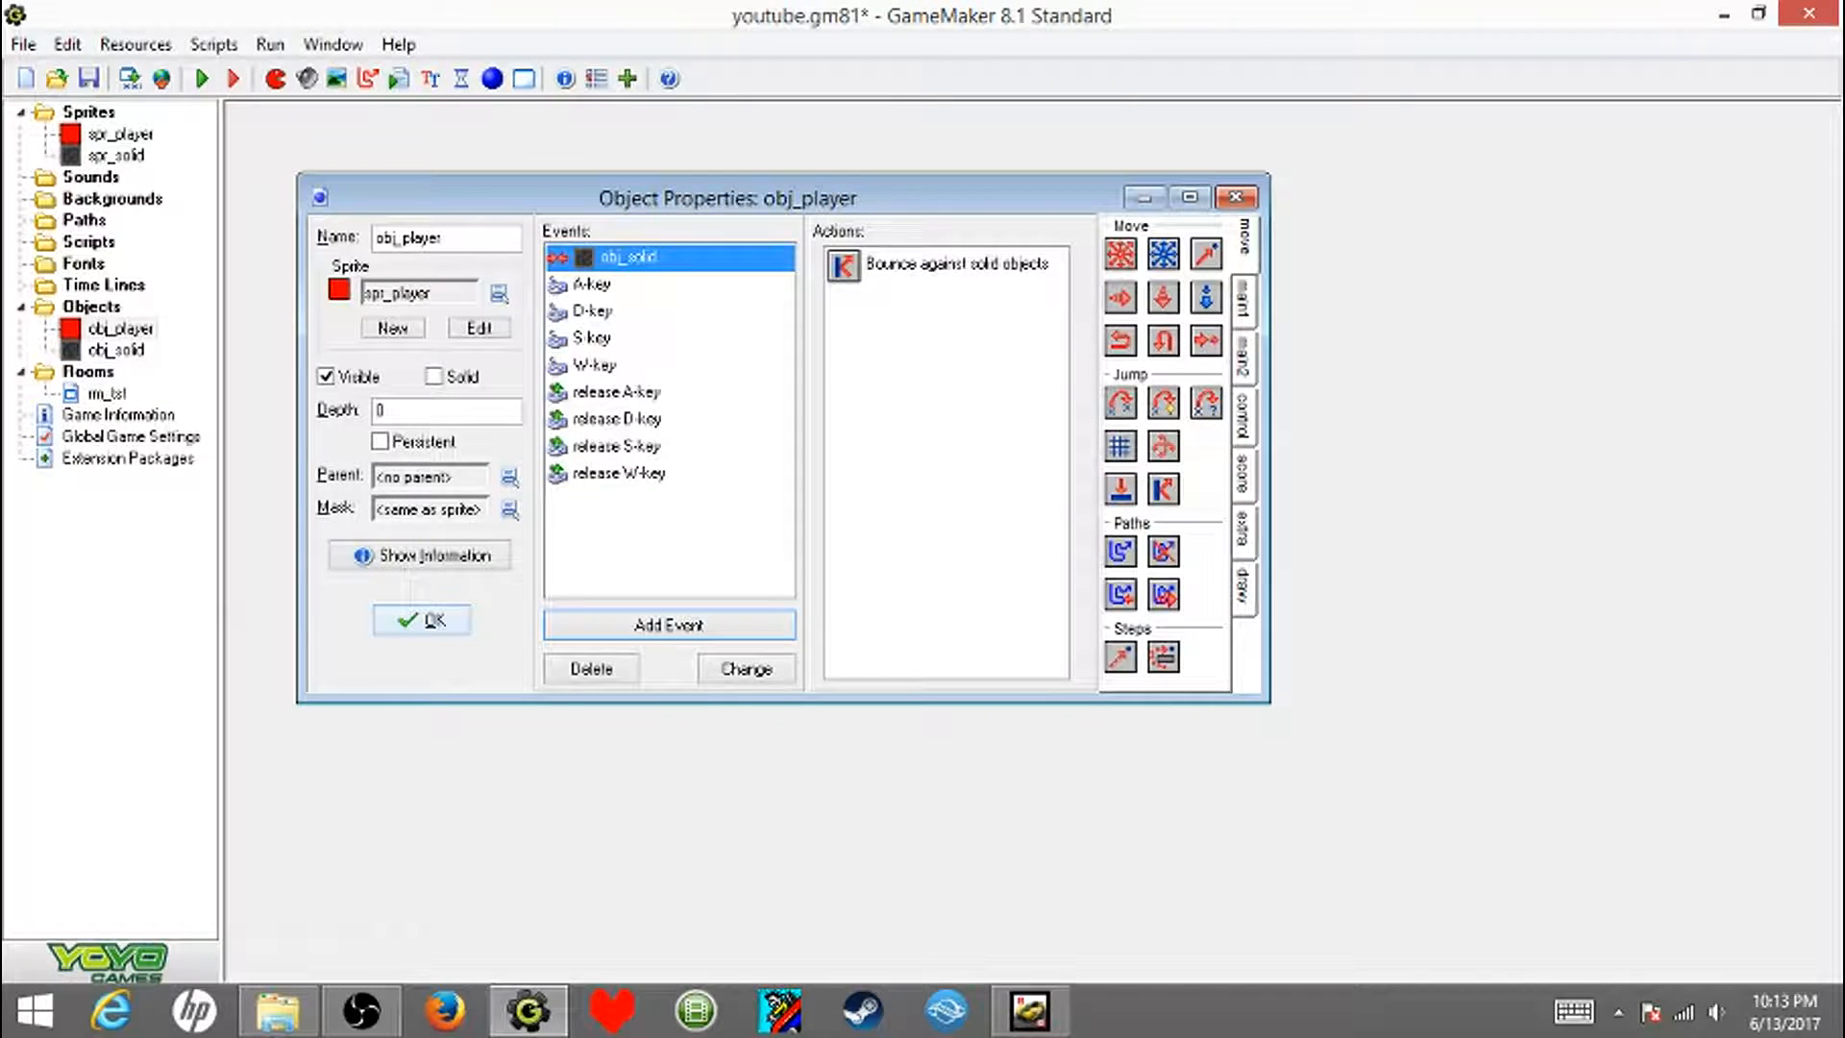
left_click(421, 620)
- Run the game and steer the player into the border and inner walls to test the bounce collision
left_click(202, 78)
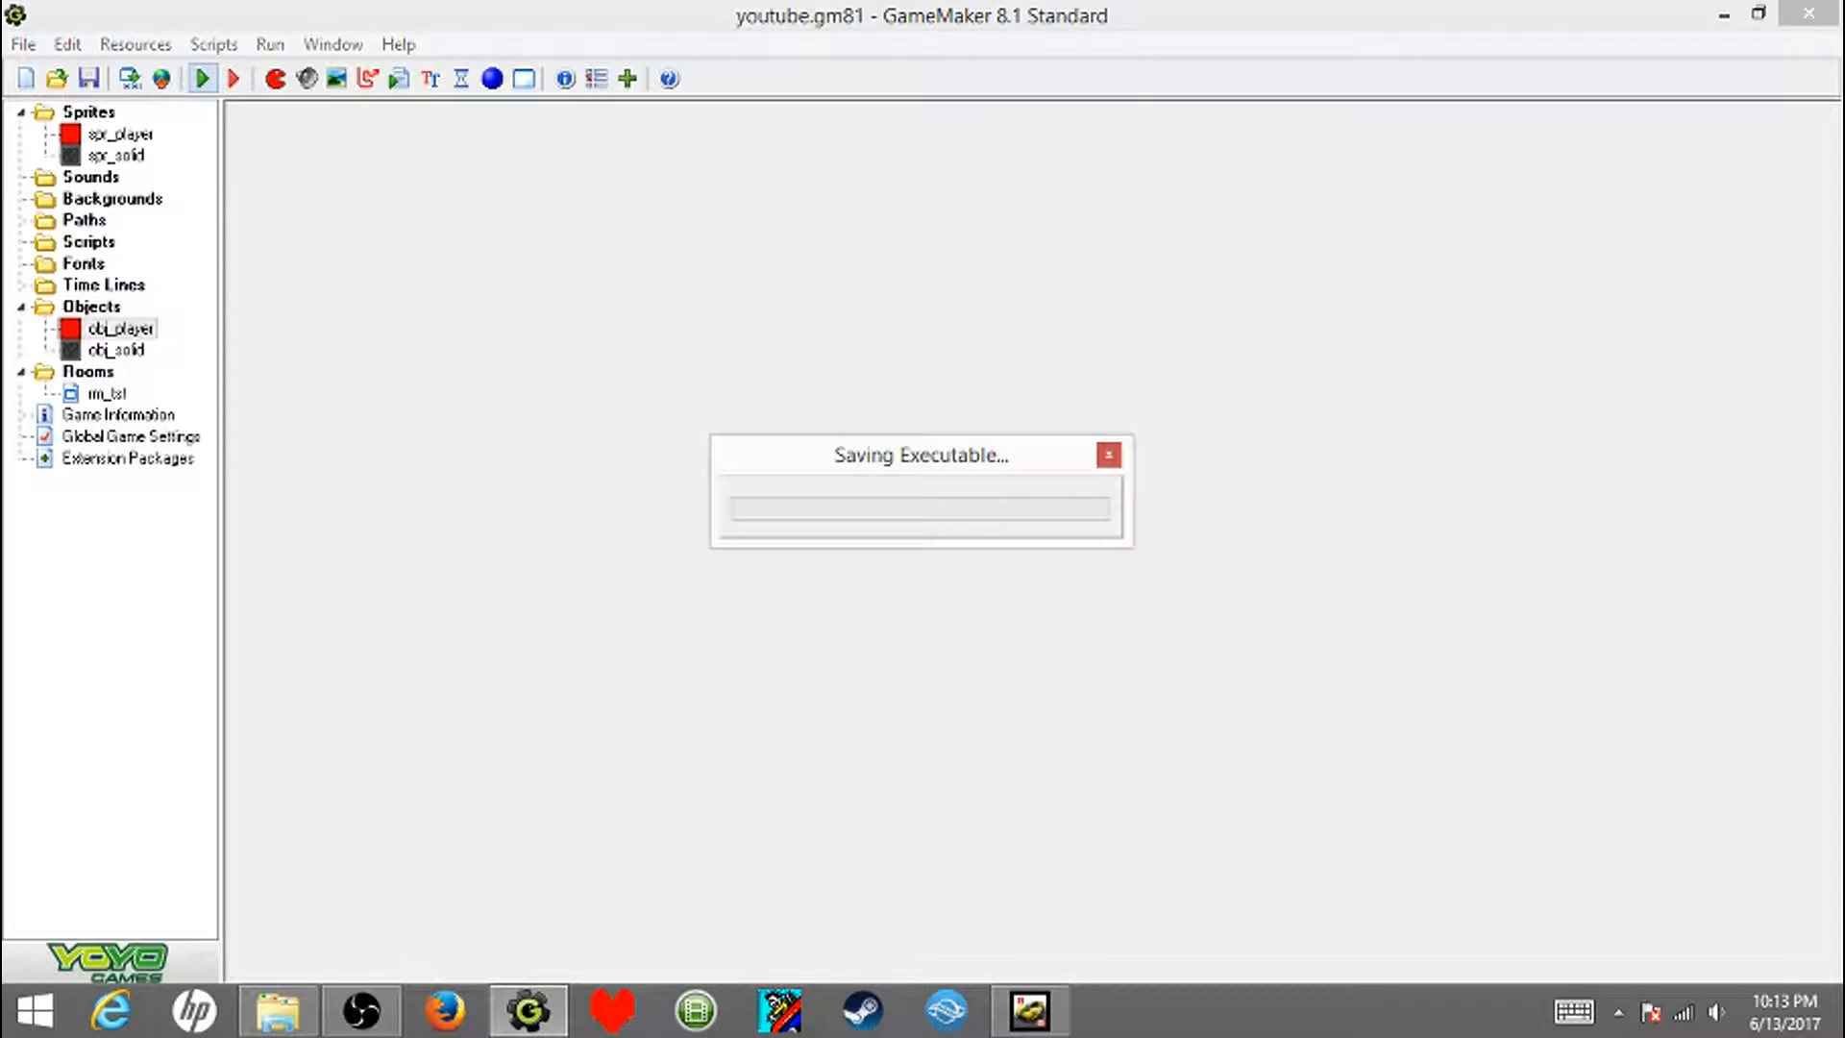
key("Right")
key("Down")
key("Up")
key("Down")
key("Up")
key("Down")
key("Right")
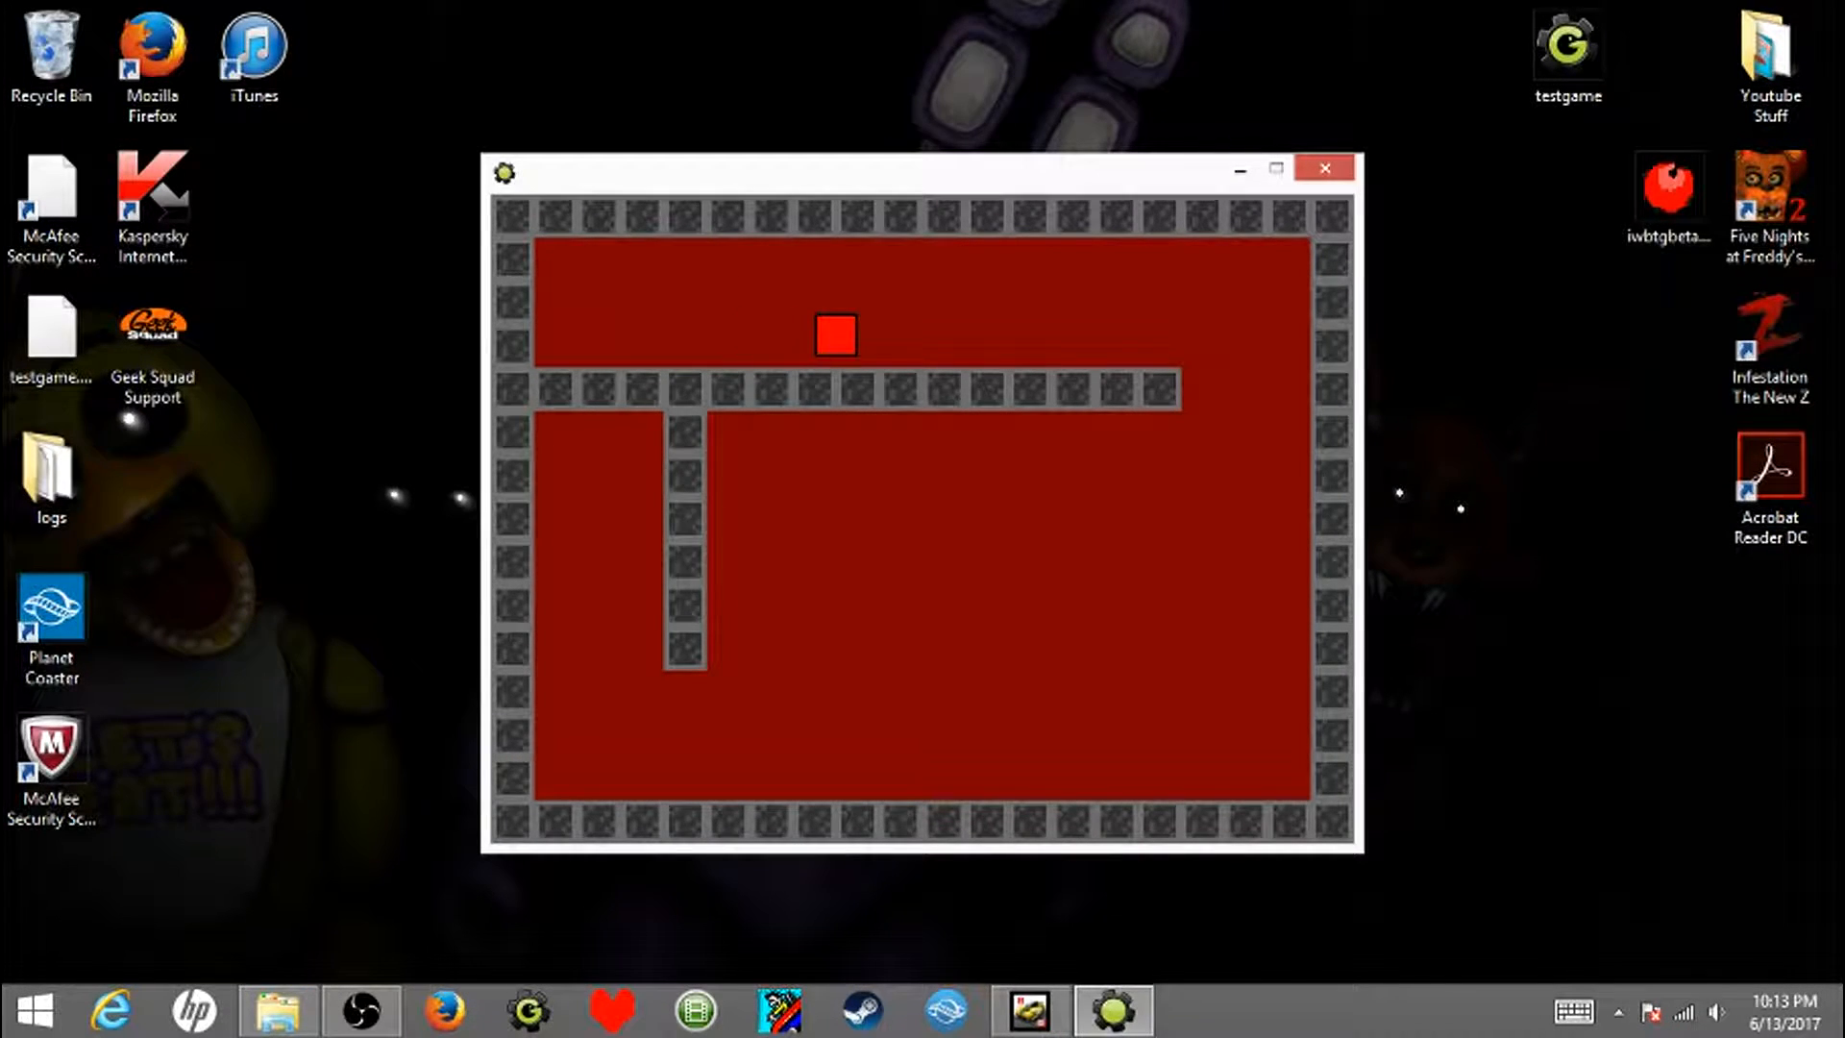
key("Up")
key("Down")
key("Up")
key("Down")
key("Right")
key("Up")
key("Left")
key("Right")
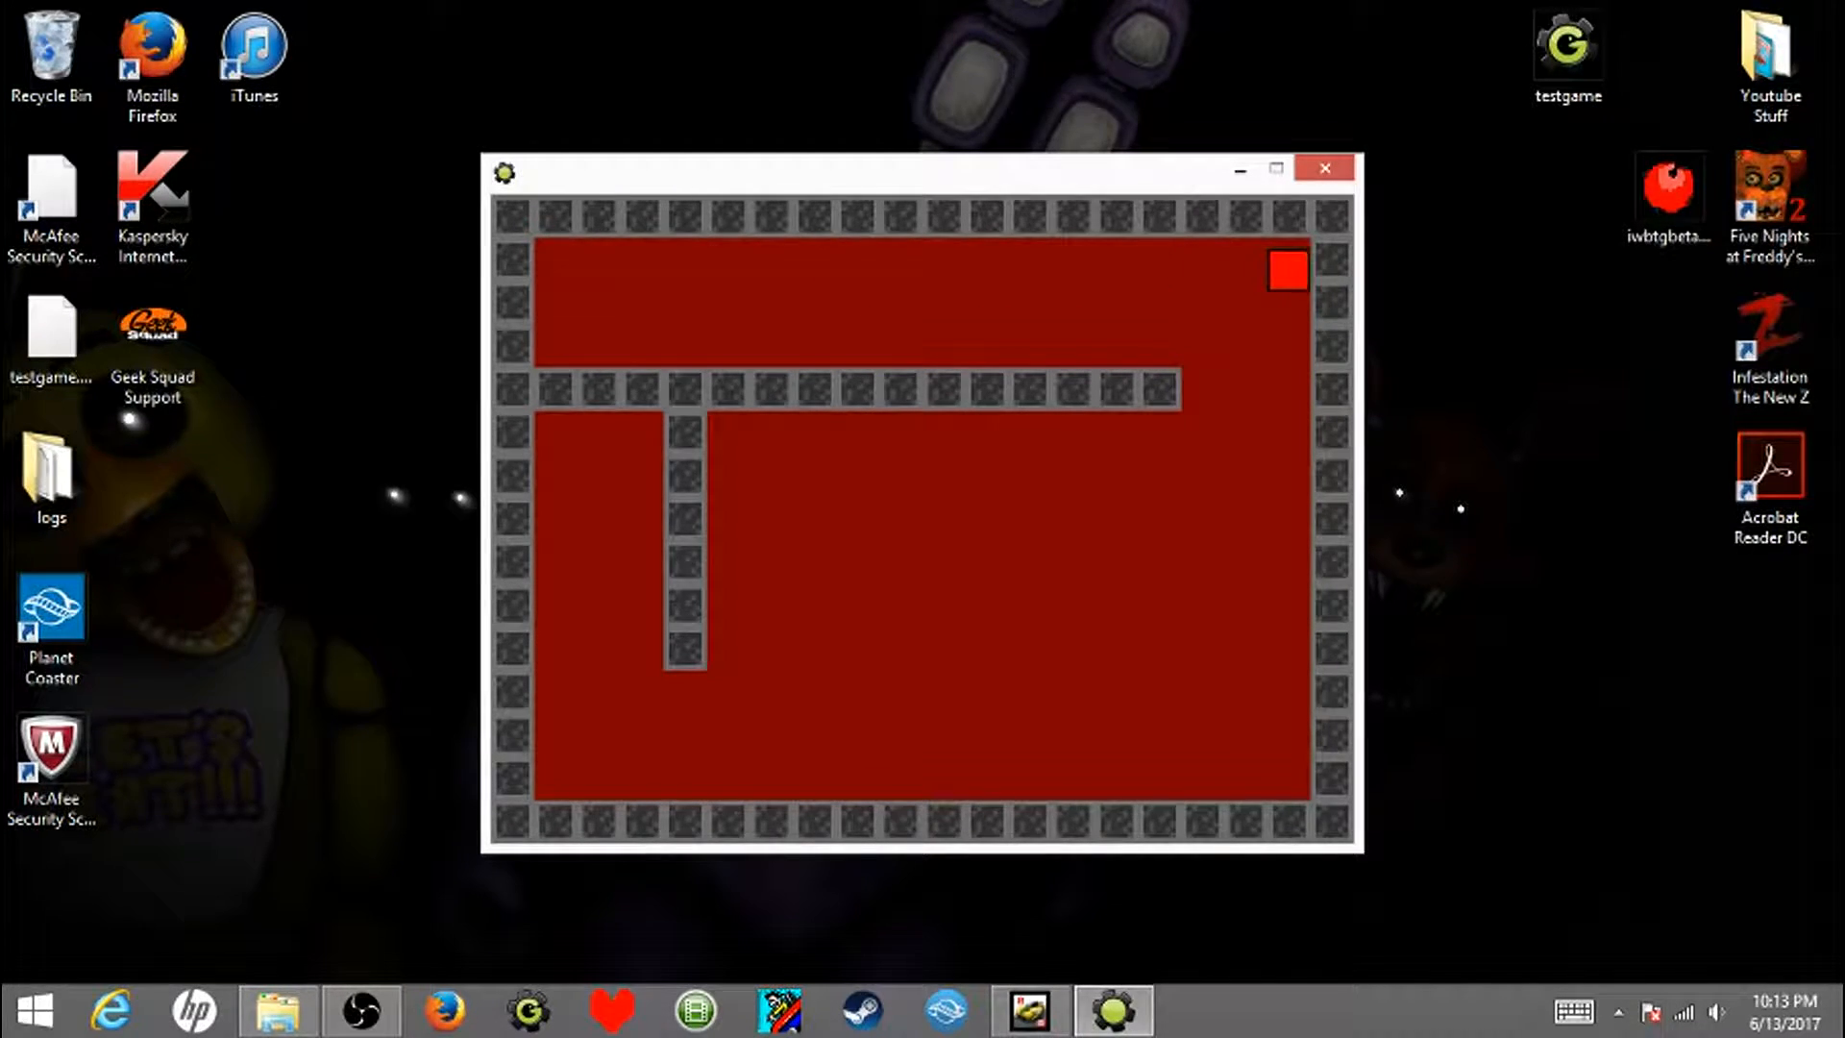
key("Left")
key("Down")
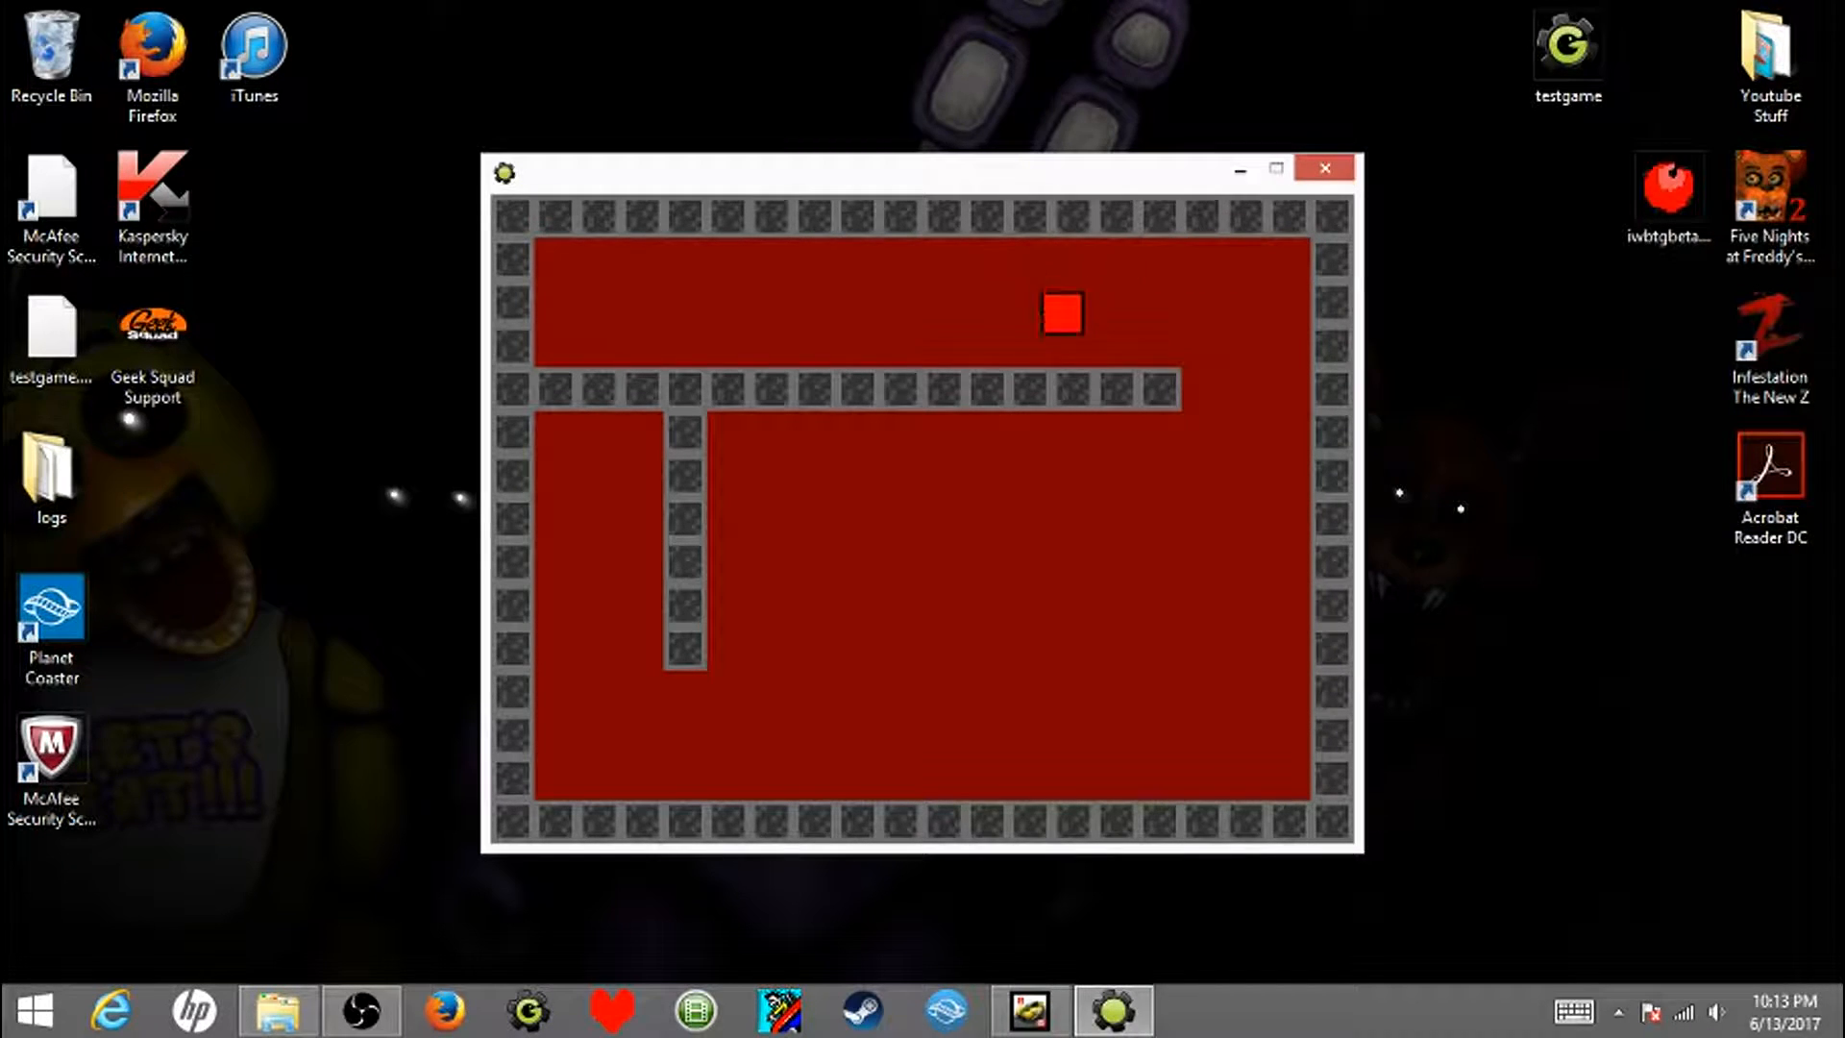
key("Right")
key("Down")
key("Left")
key("Right")
key("Left")
key("Left")
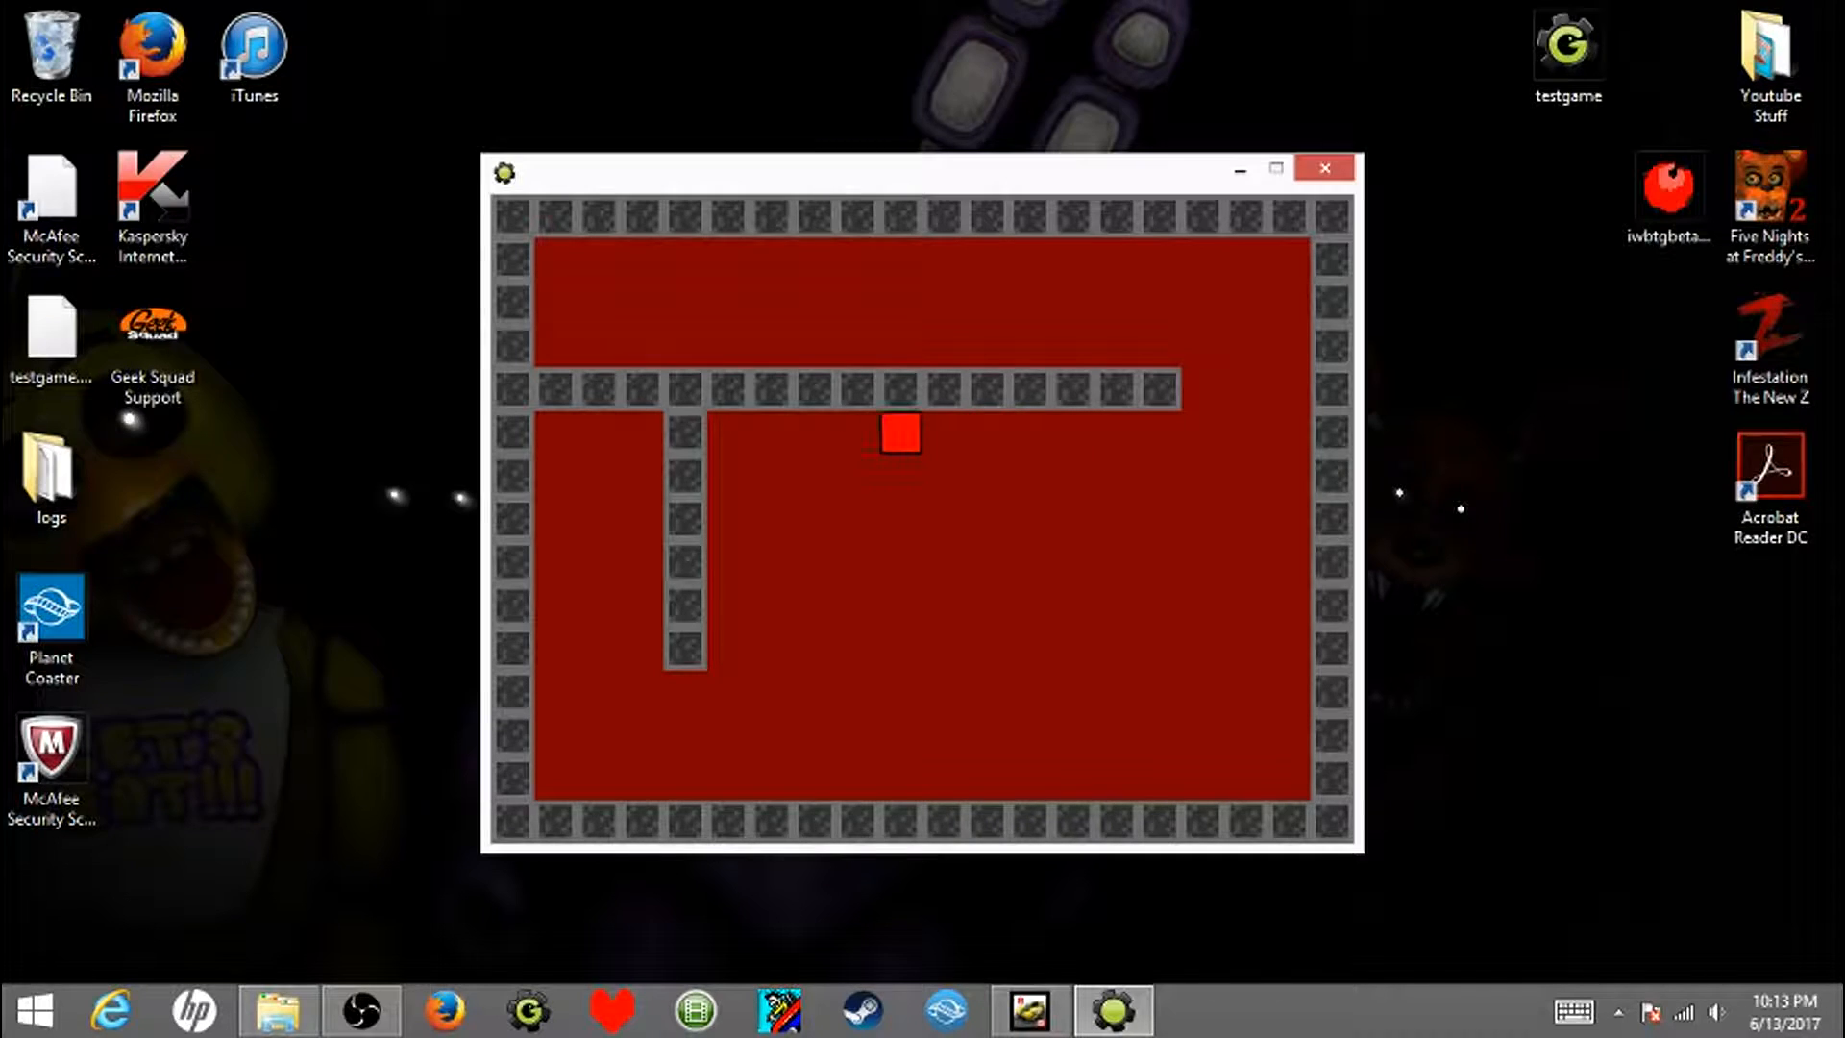
key("Escape")
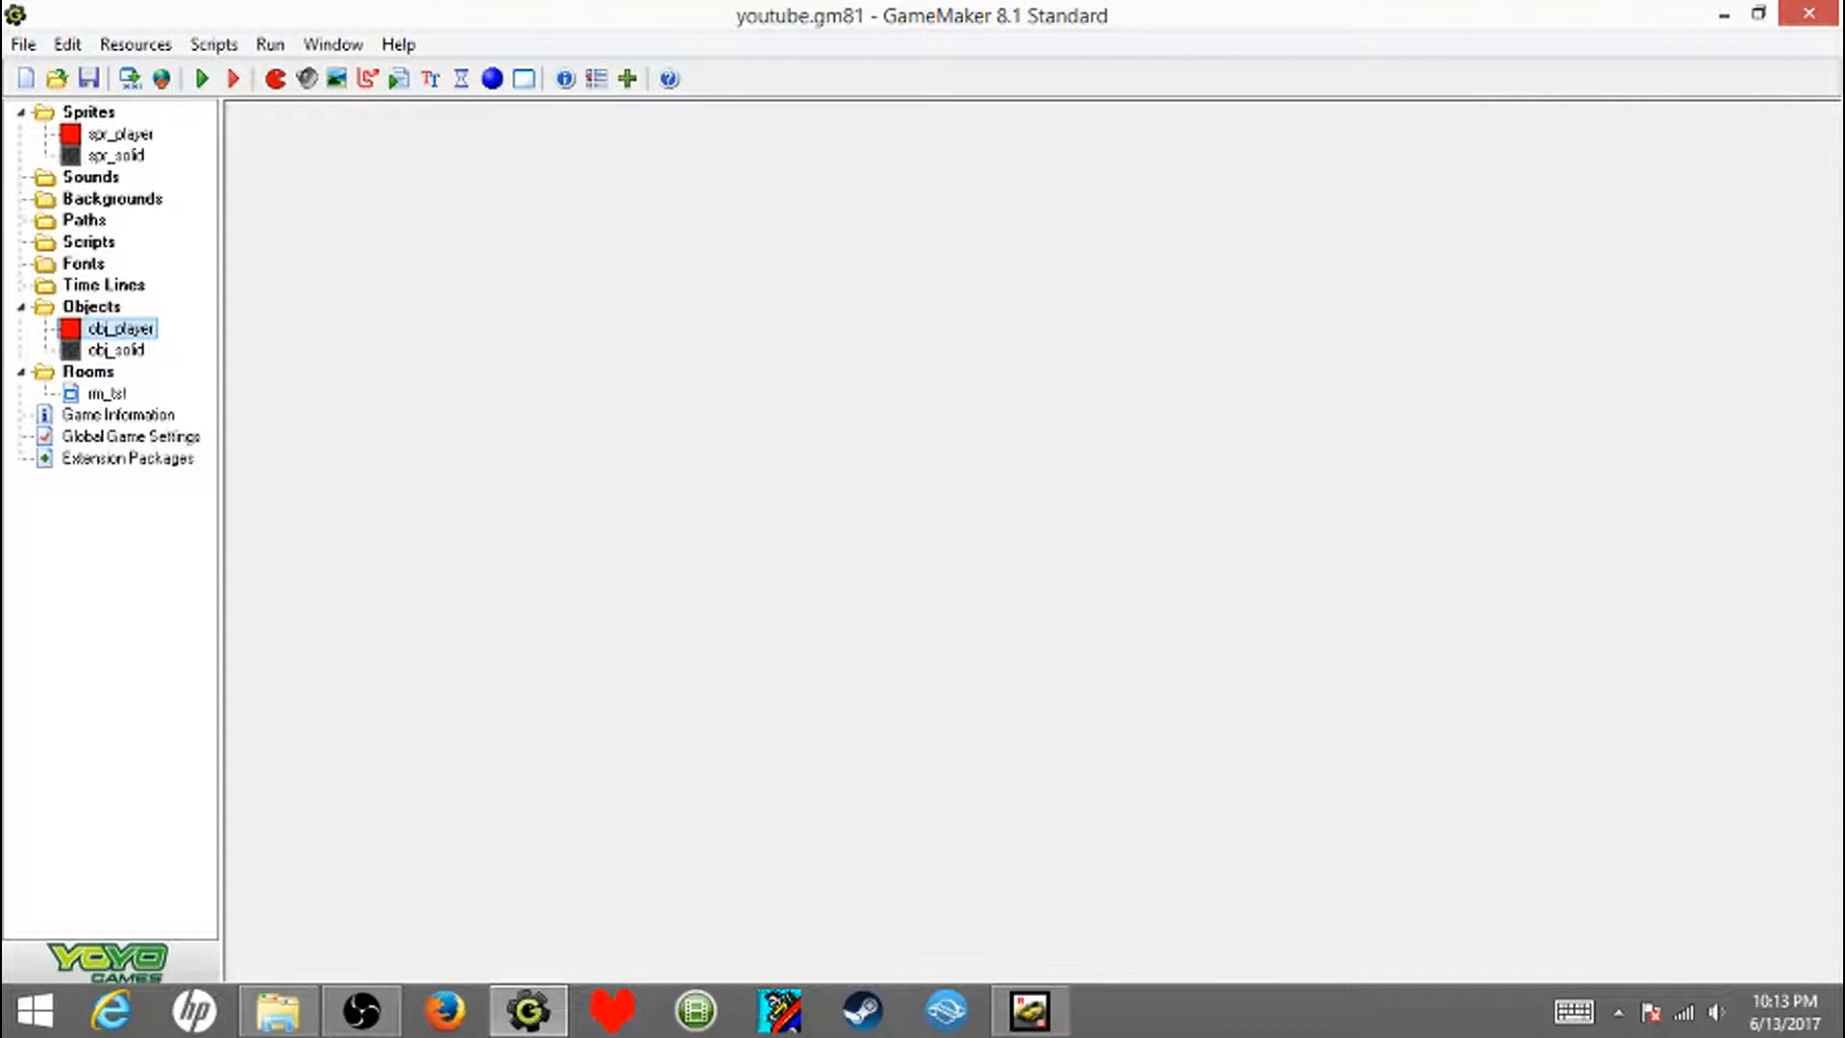
- Review the Bounce action's settings in obj_player's collision event with obj_solid
double_click(120, 329)
double_click(961, 299)
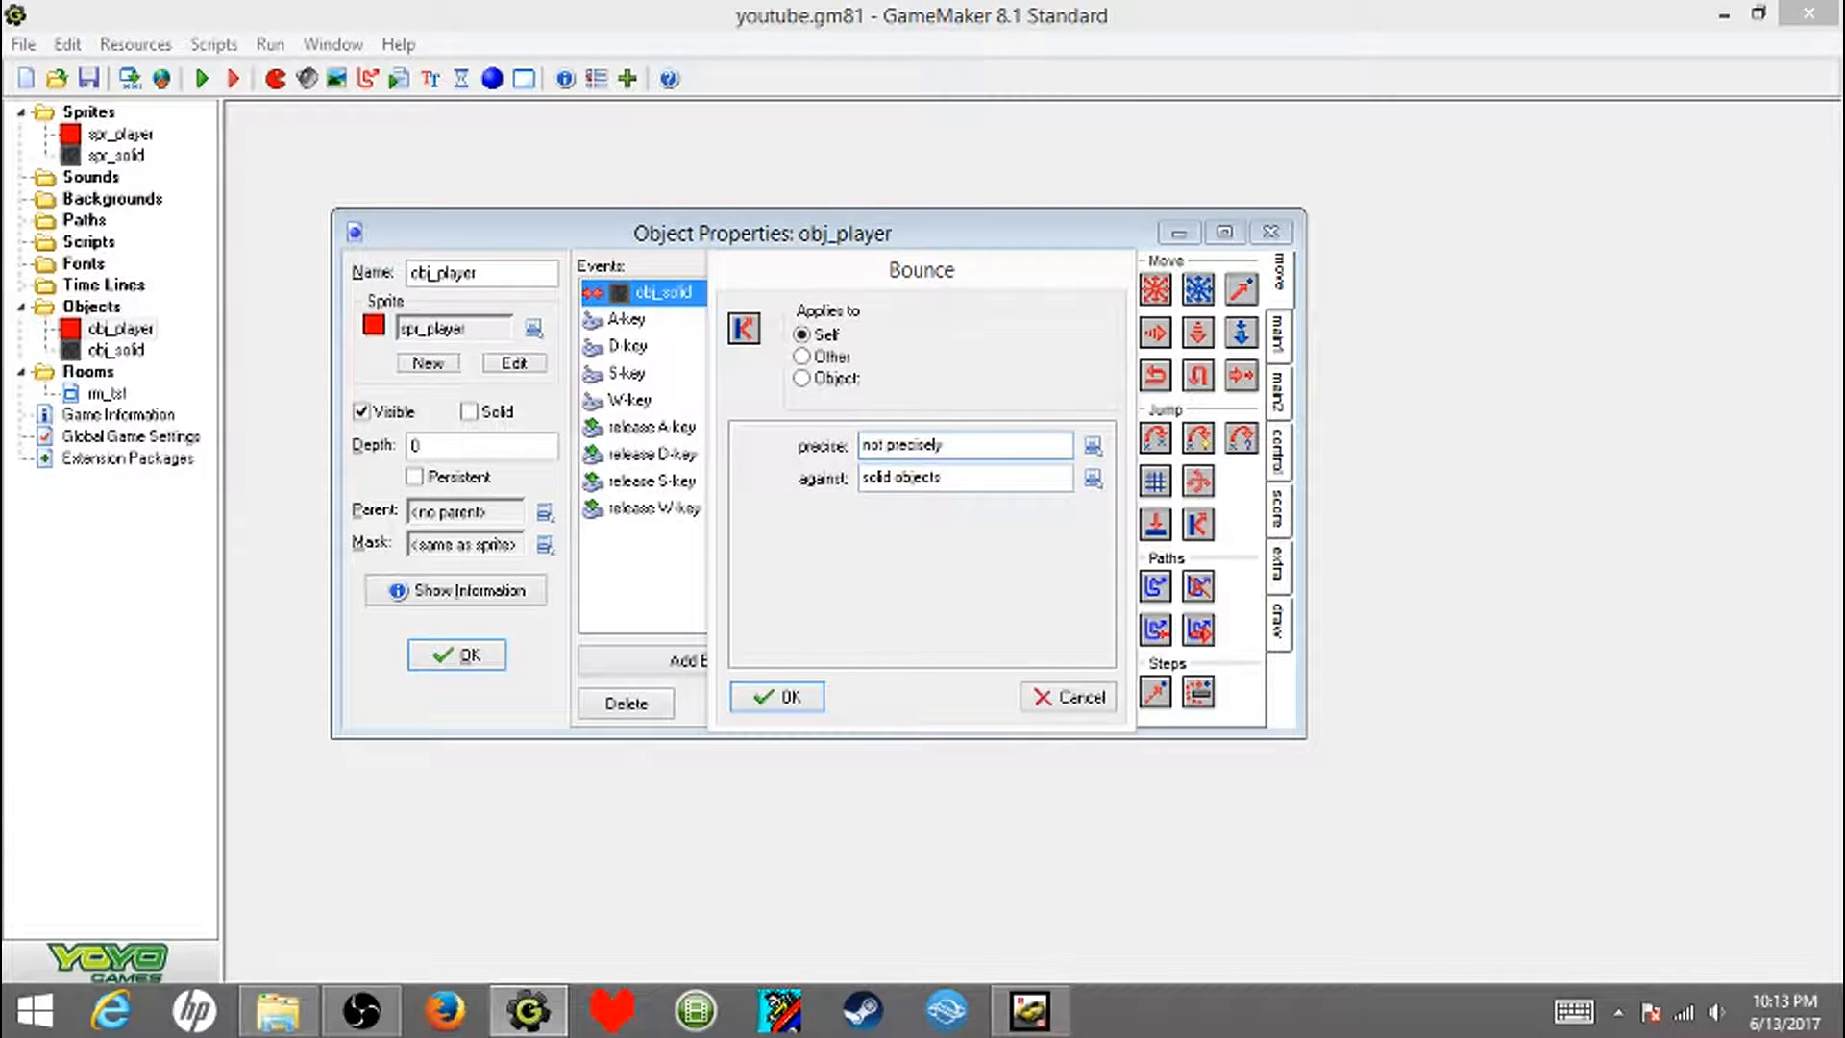
left_click(776, 697)
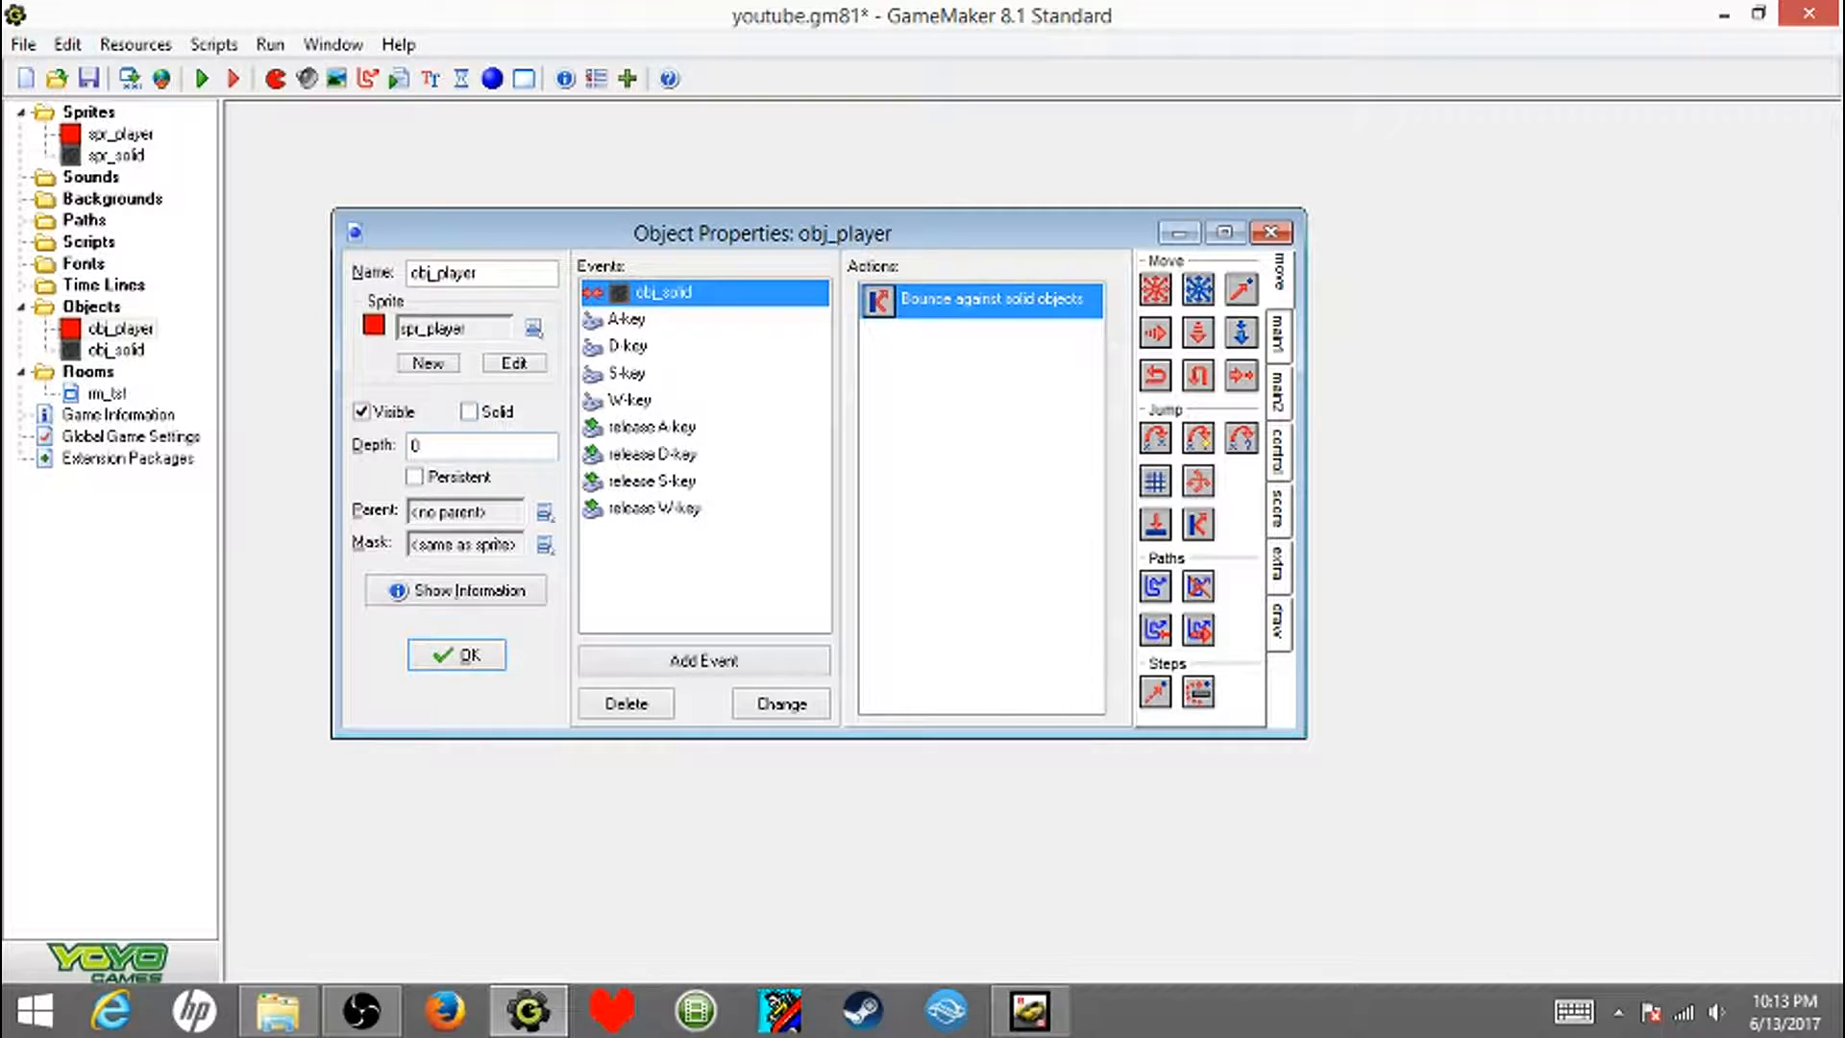
key("Return")
- Run the game again and recheck the player's collisions along the long horizontal wall and the outer border
key("F5")
key("Up")
key("Down")
key("Right")
key("Up")
key("Up")
key("Right")
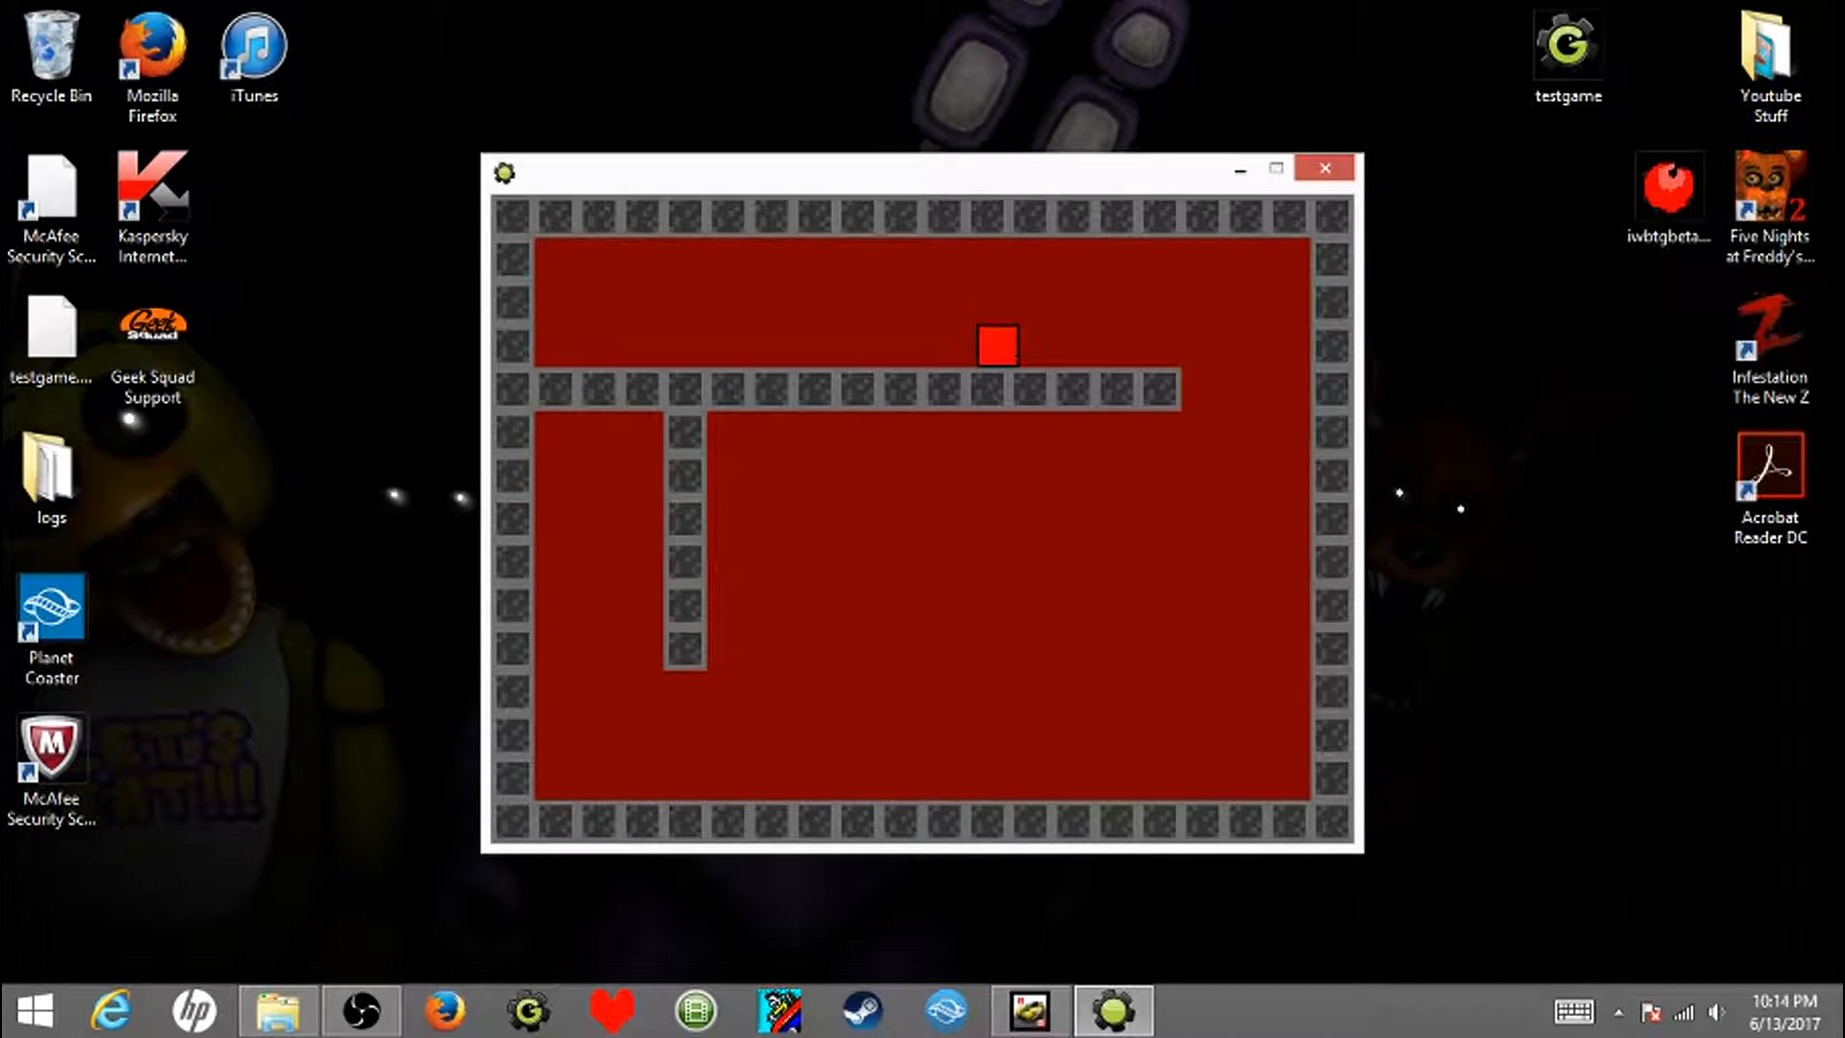
key("Up")
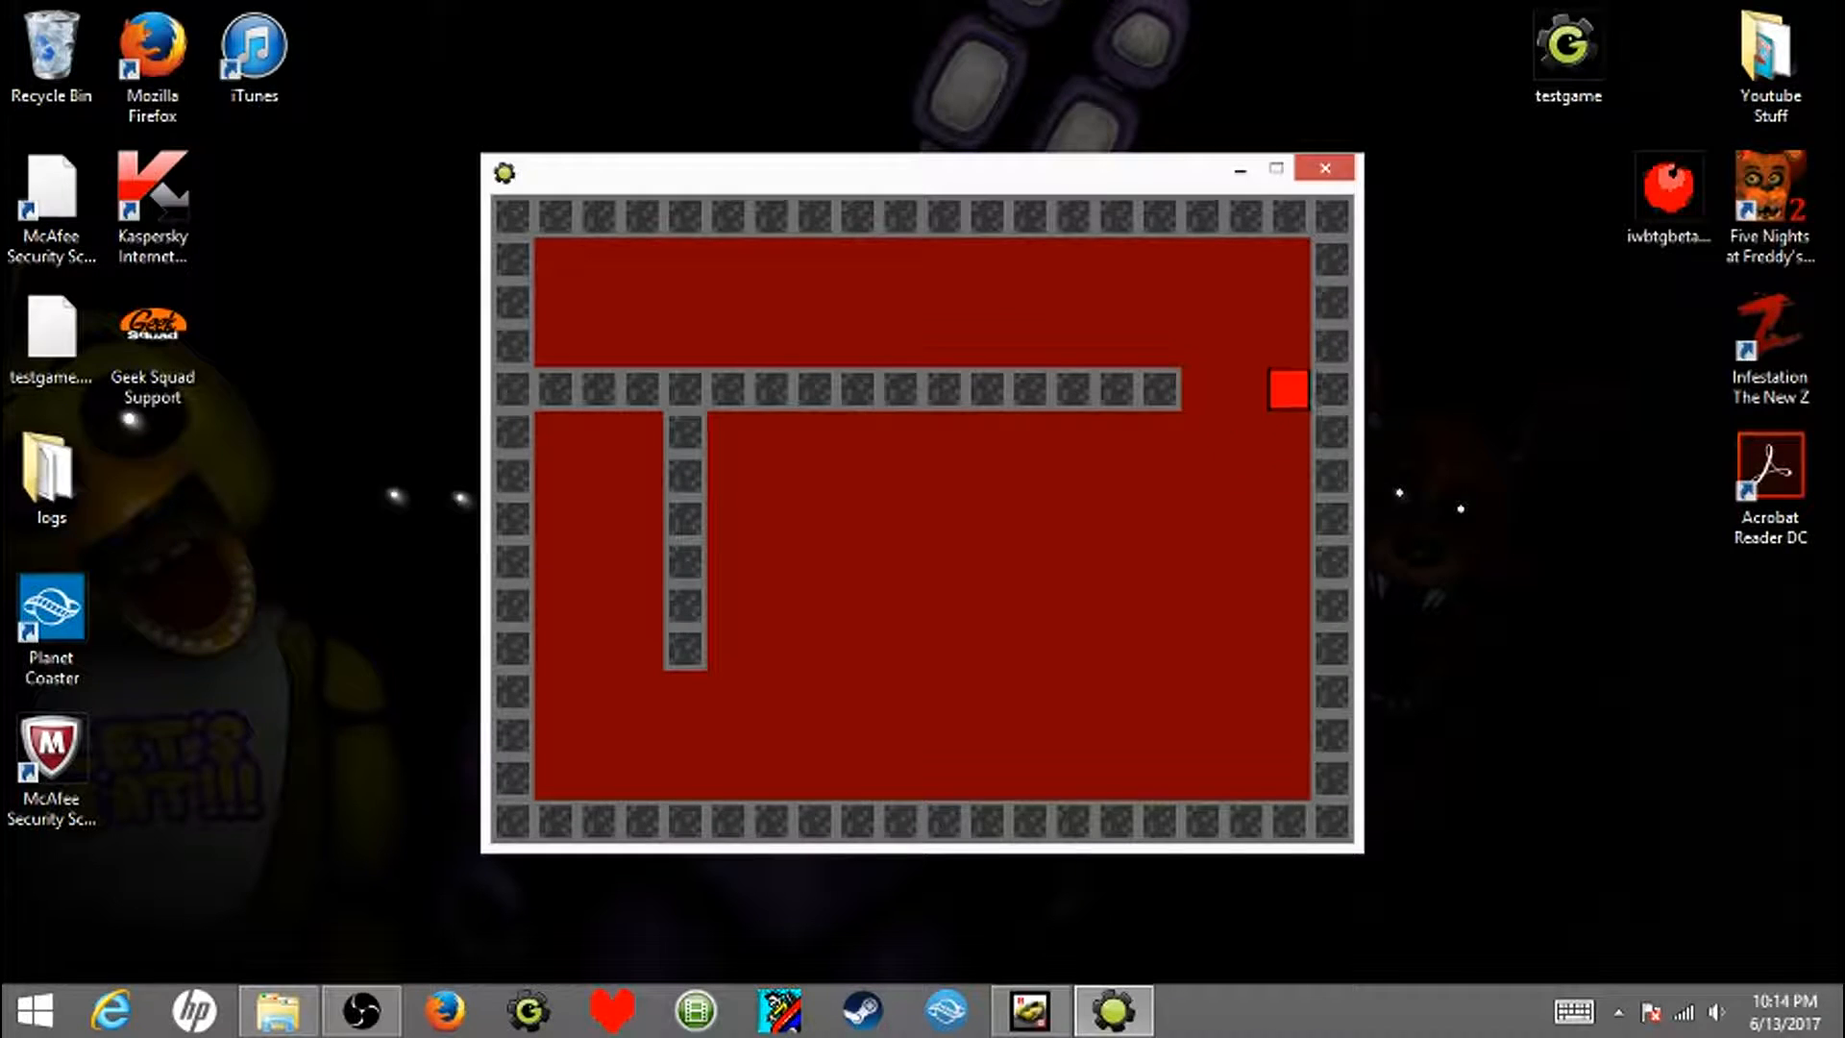
key("Left")
key("Escape")
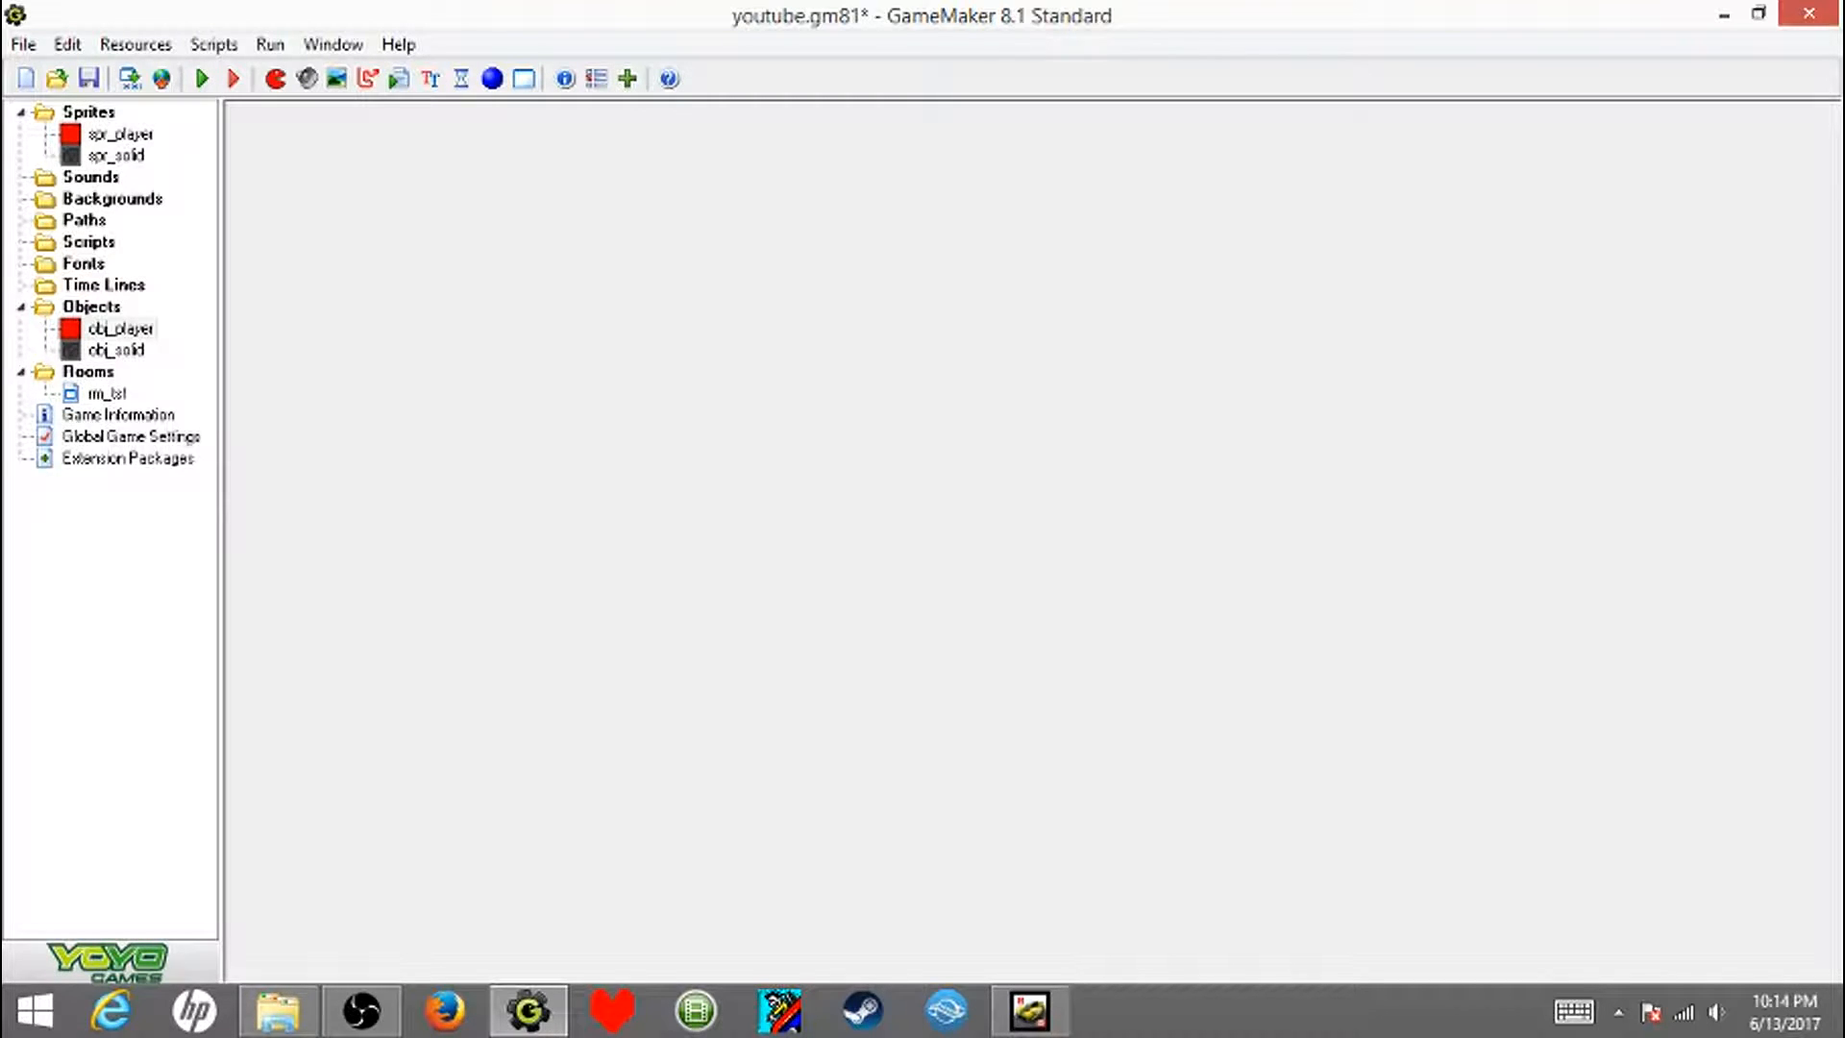
- Create a new sprite named spr_enemy
left_click(275, 78)
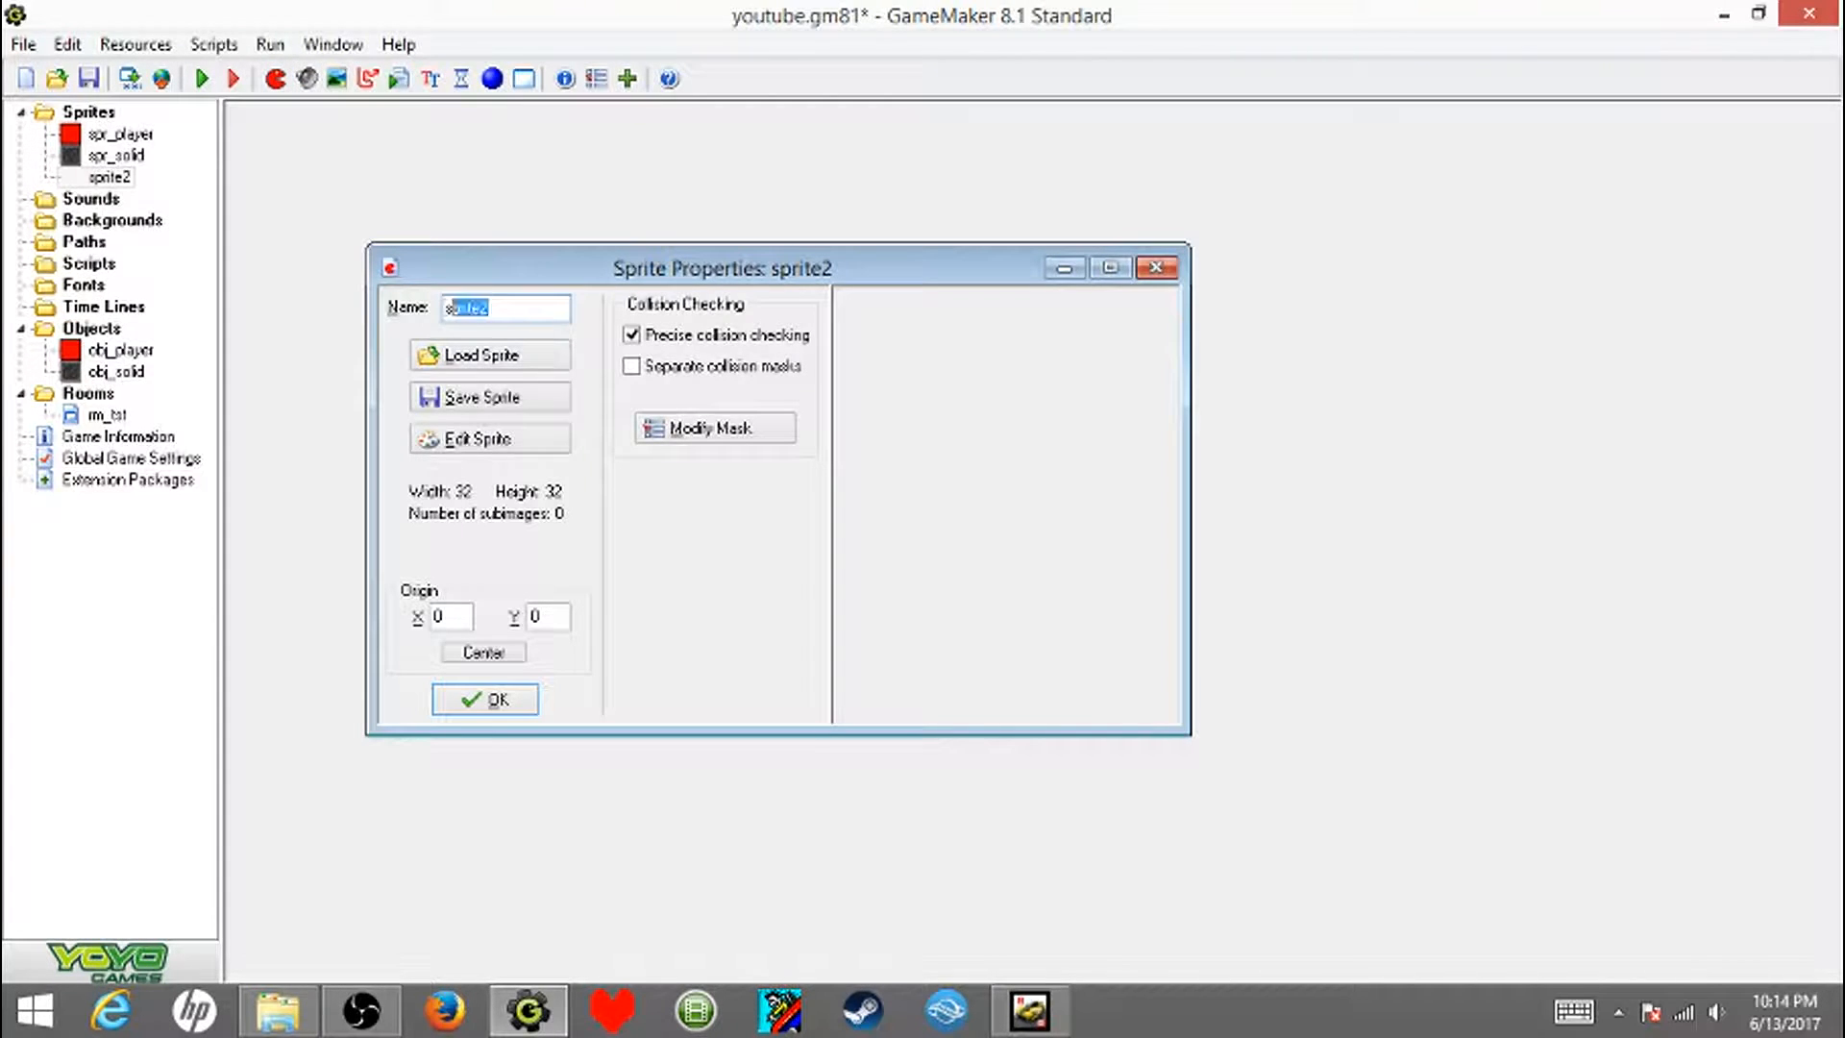
type("spr_")
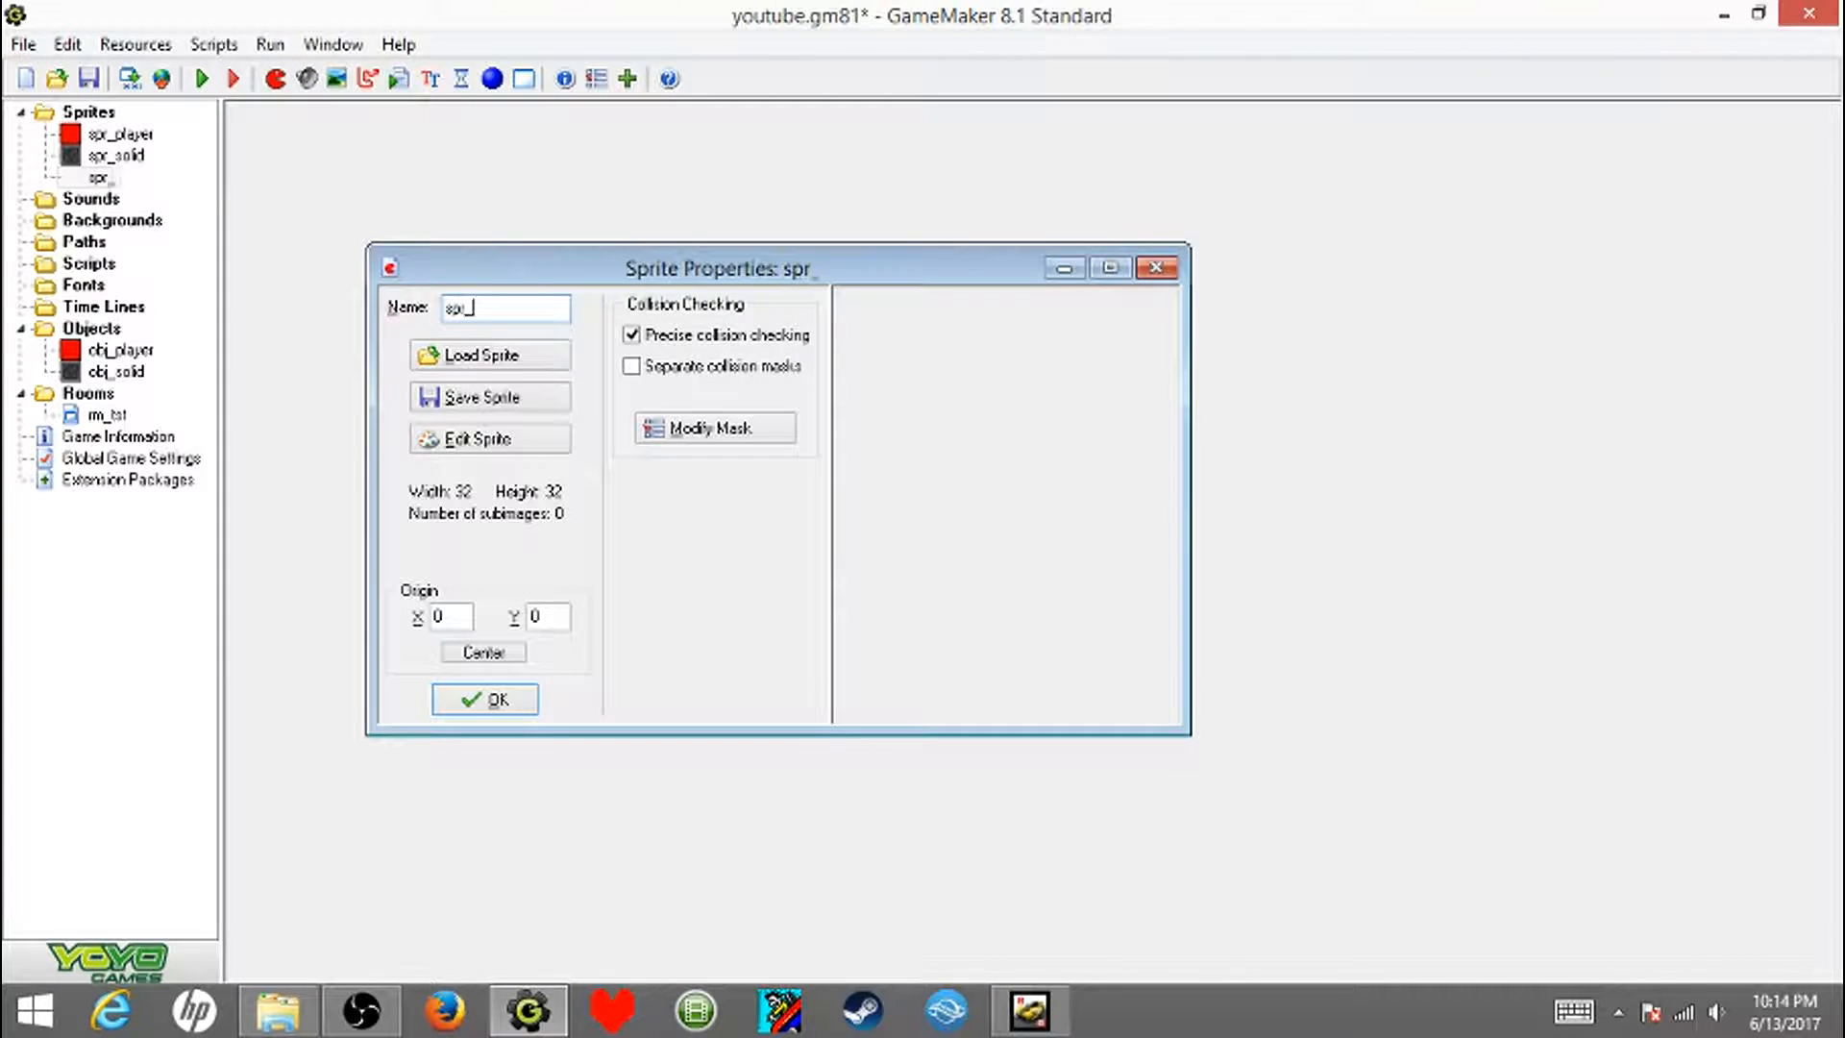
type("enemr")
key("BackSpace")
type("y")
- Load the spriteSheet image from the GameSprites folder as a strip for spr_enemy, with background removal enabled
left_click(490, 439)
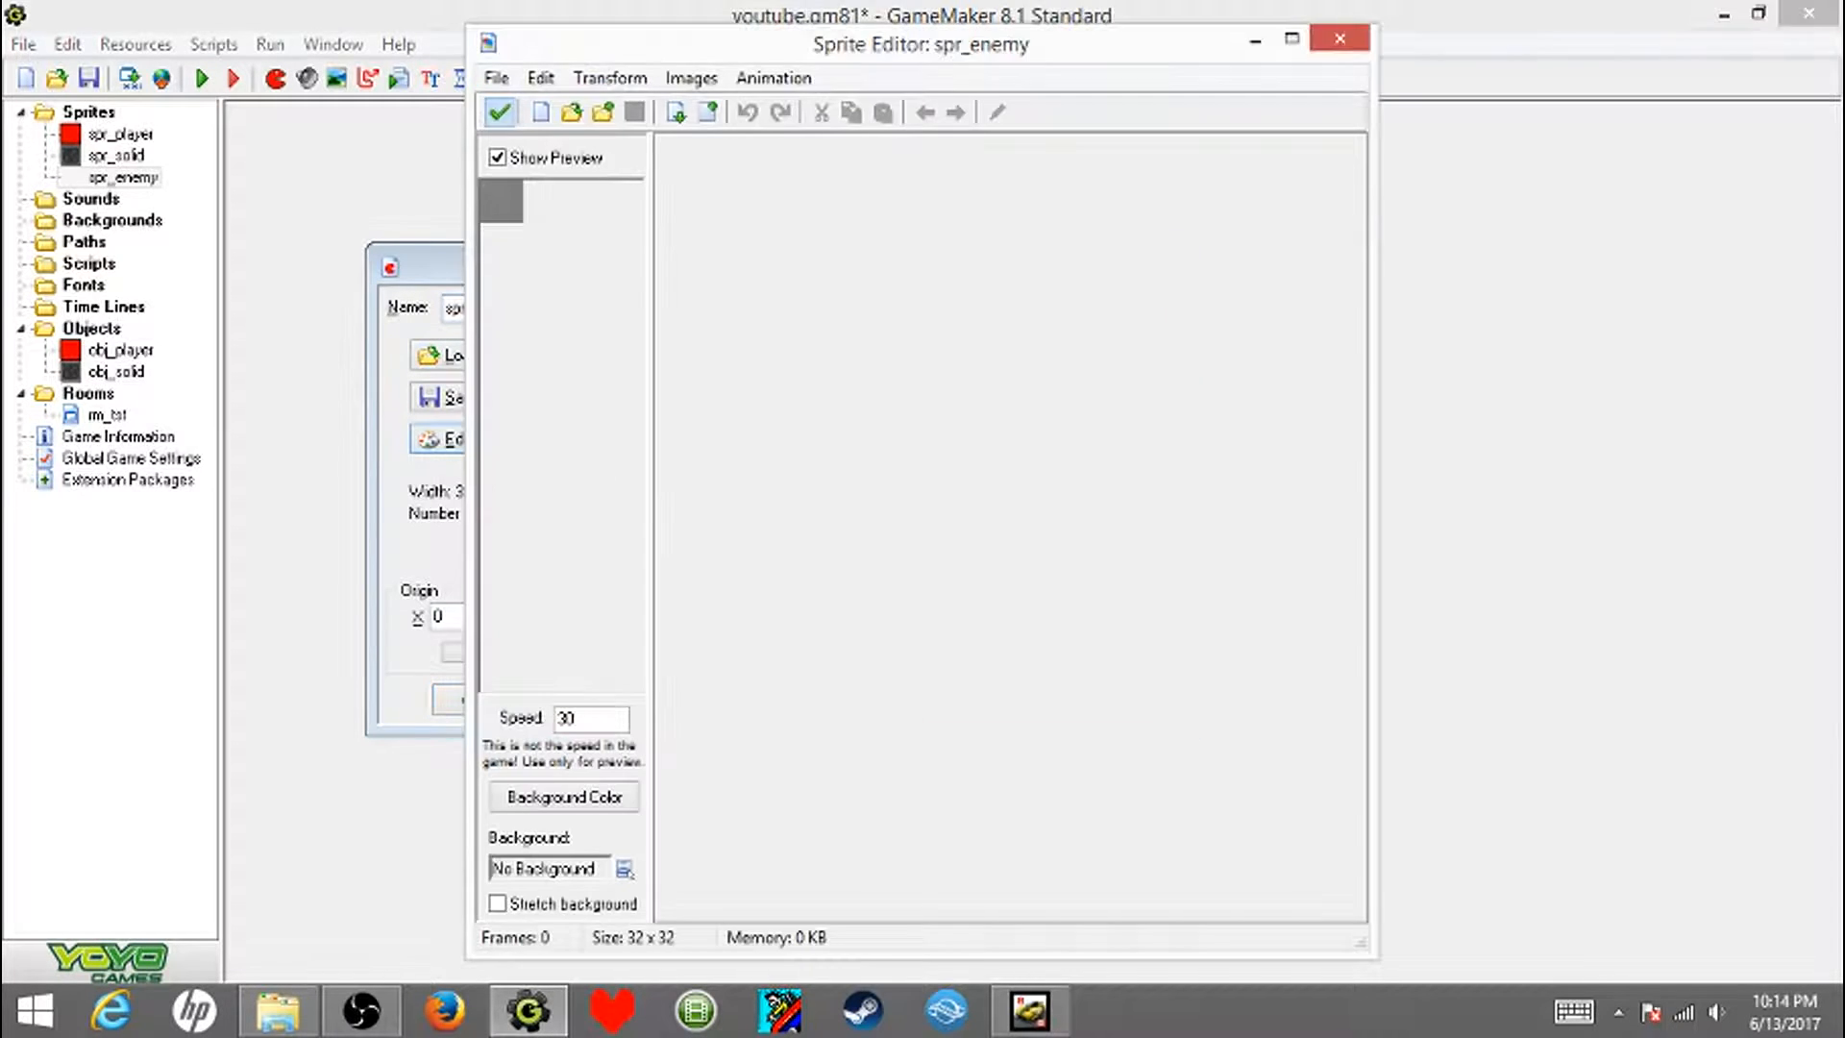
left_click(496, 78)
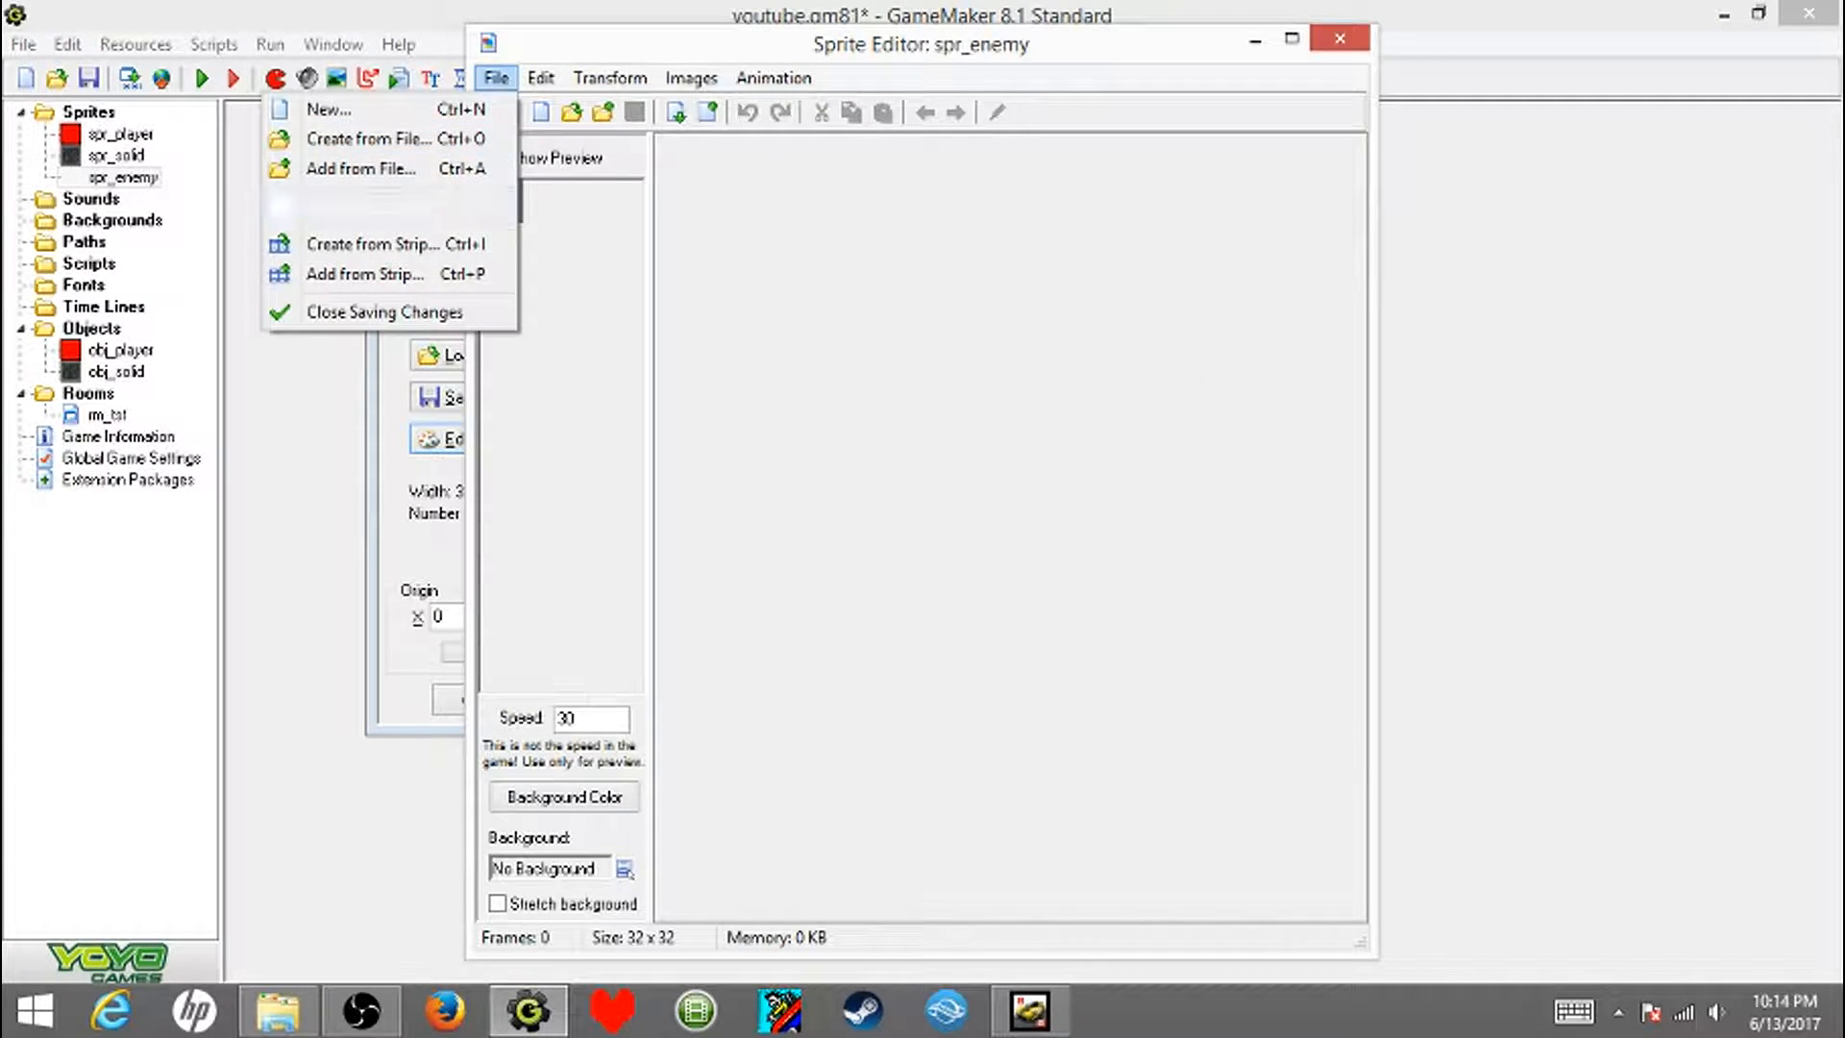
left_click(365, 243)
left_click(1006, 538)
left_click_drag(1102, 300, 1102, 555)
left_click(1007, 385)
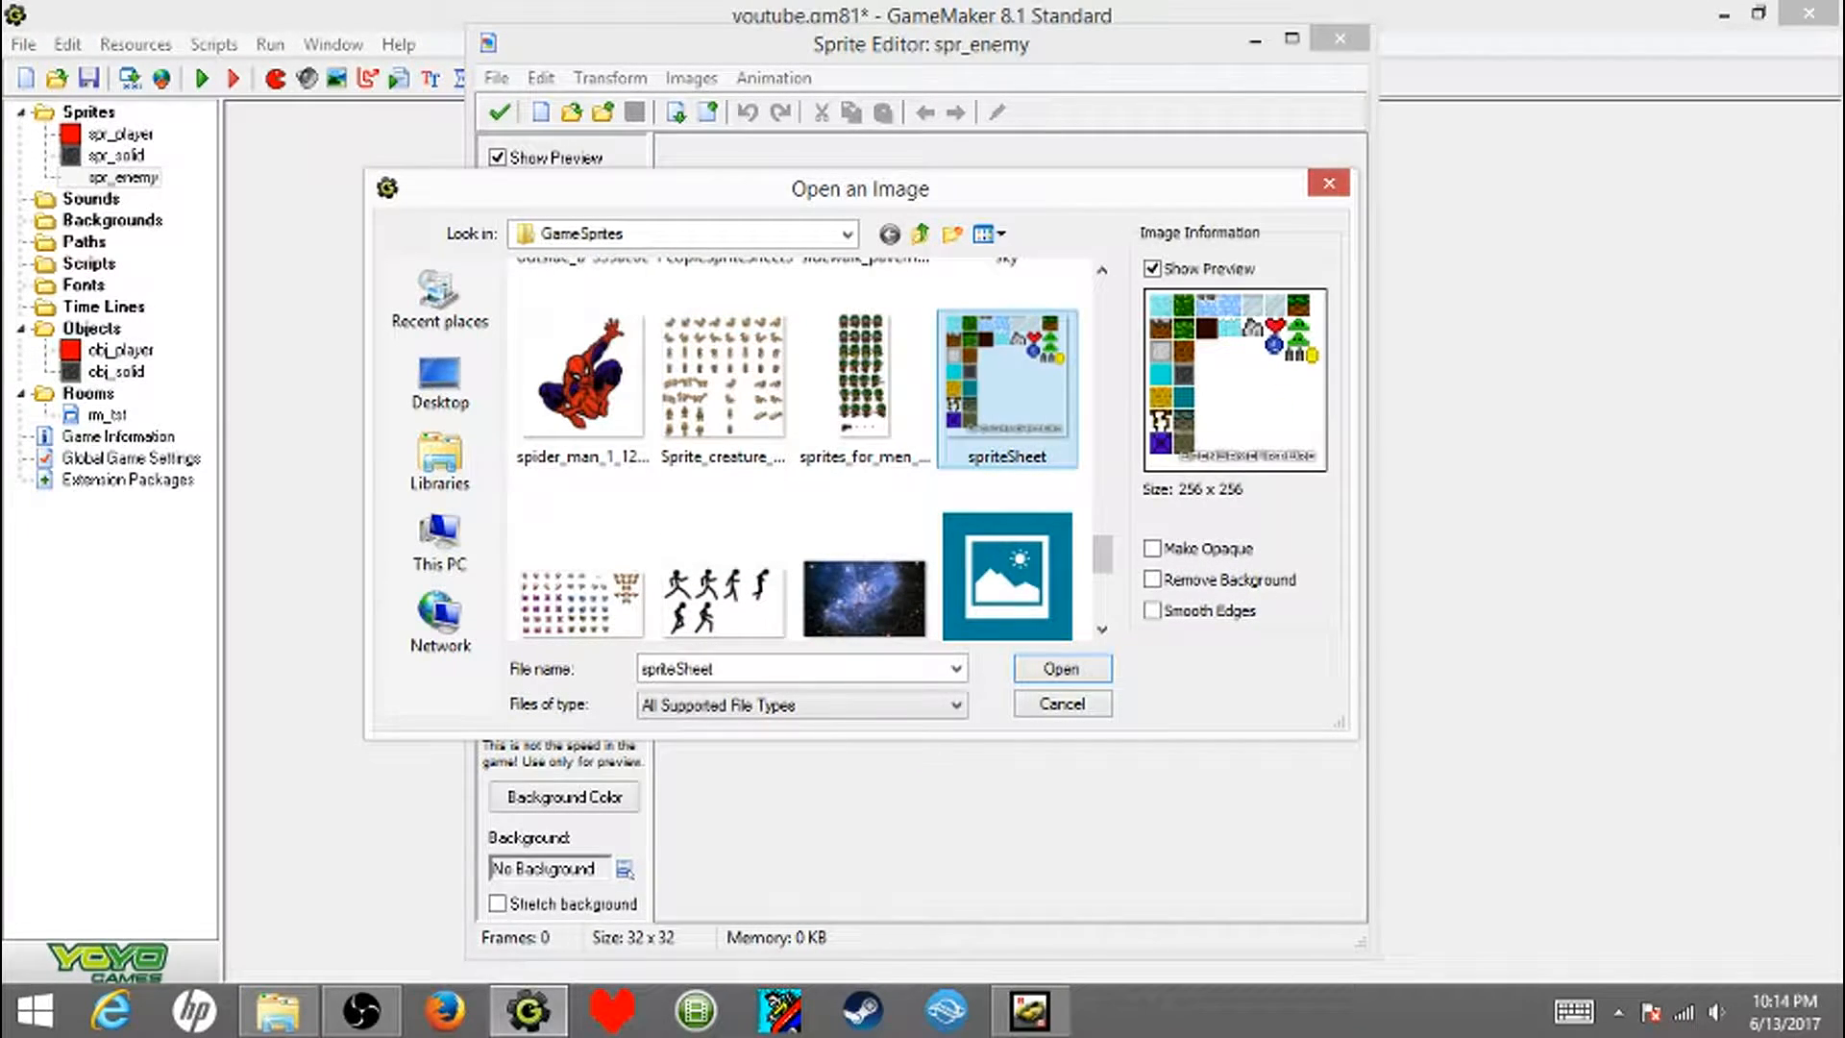
left_click(1152, 580)
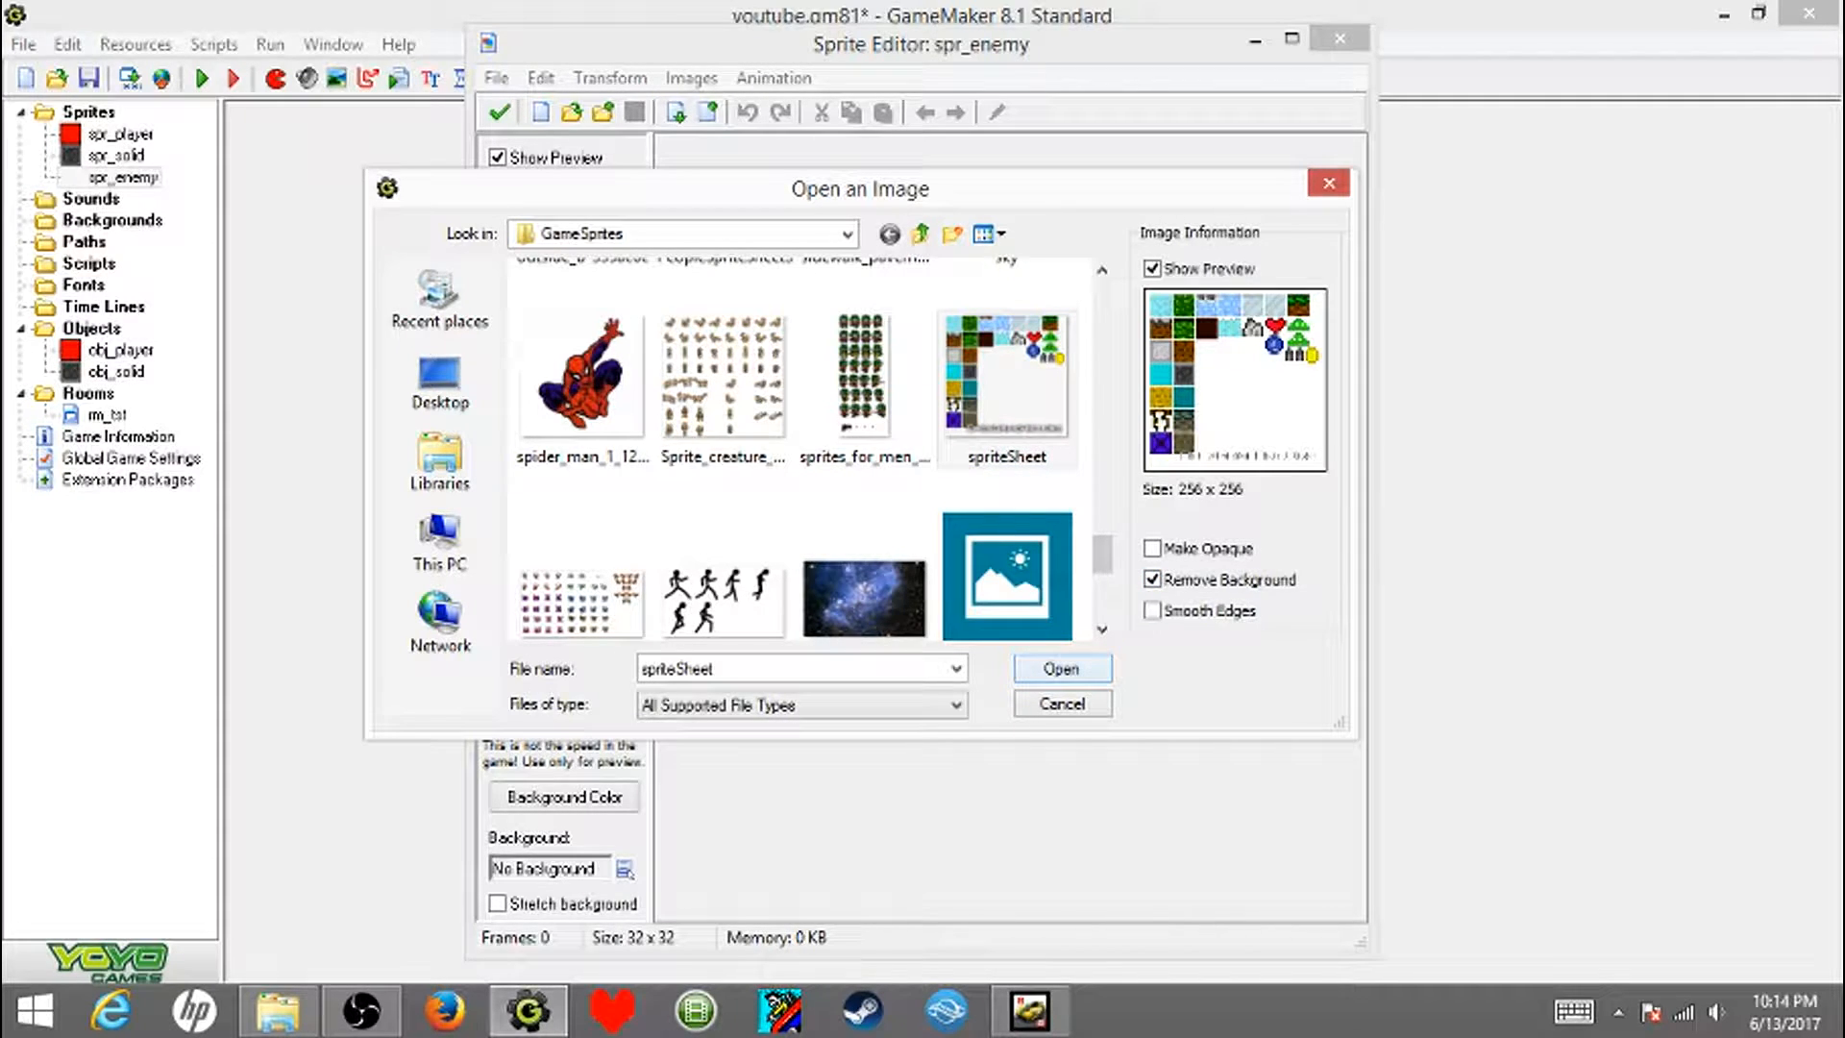
key("Return")
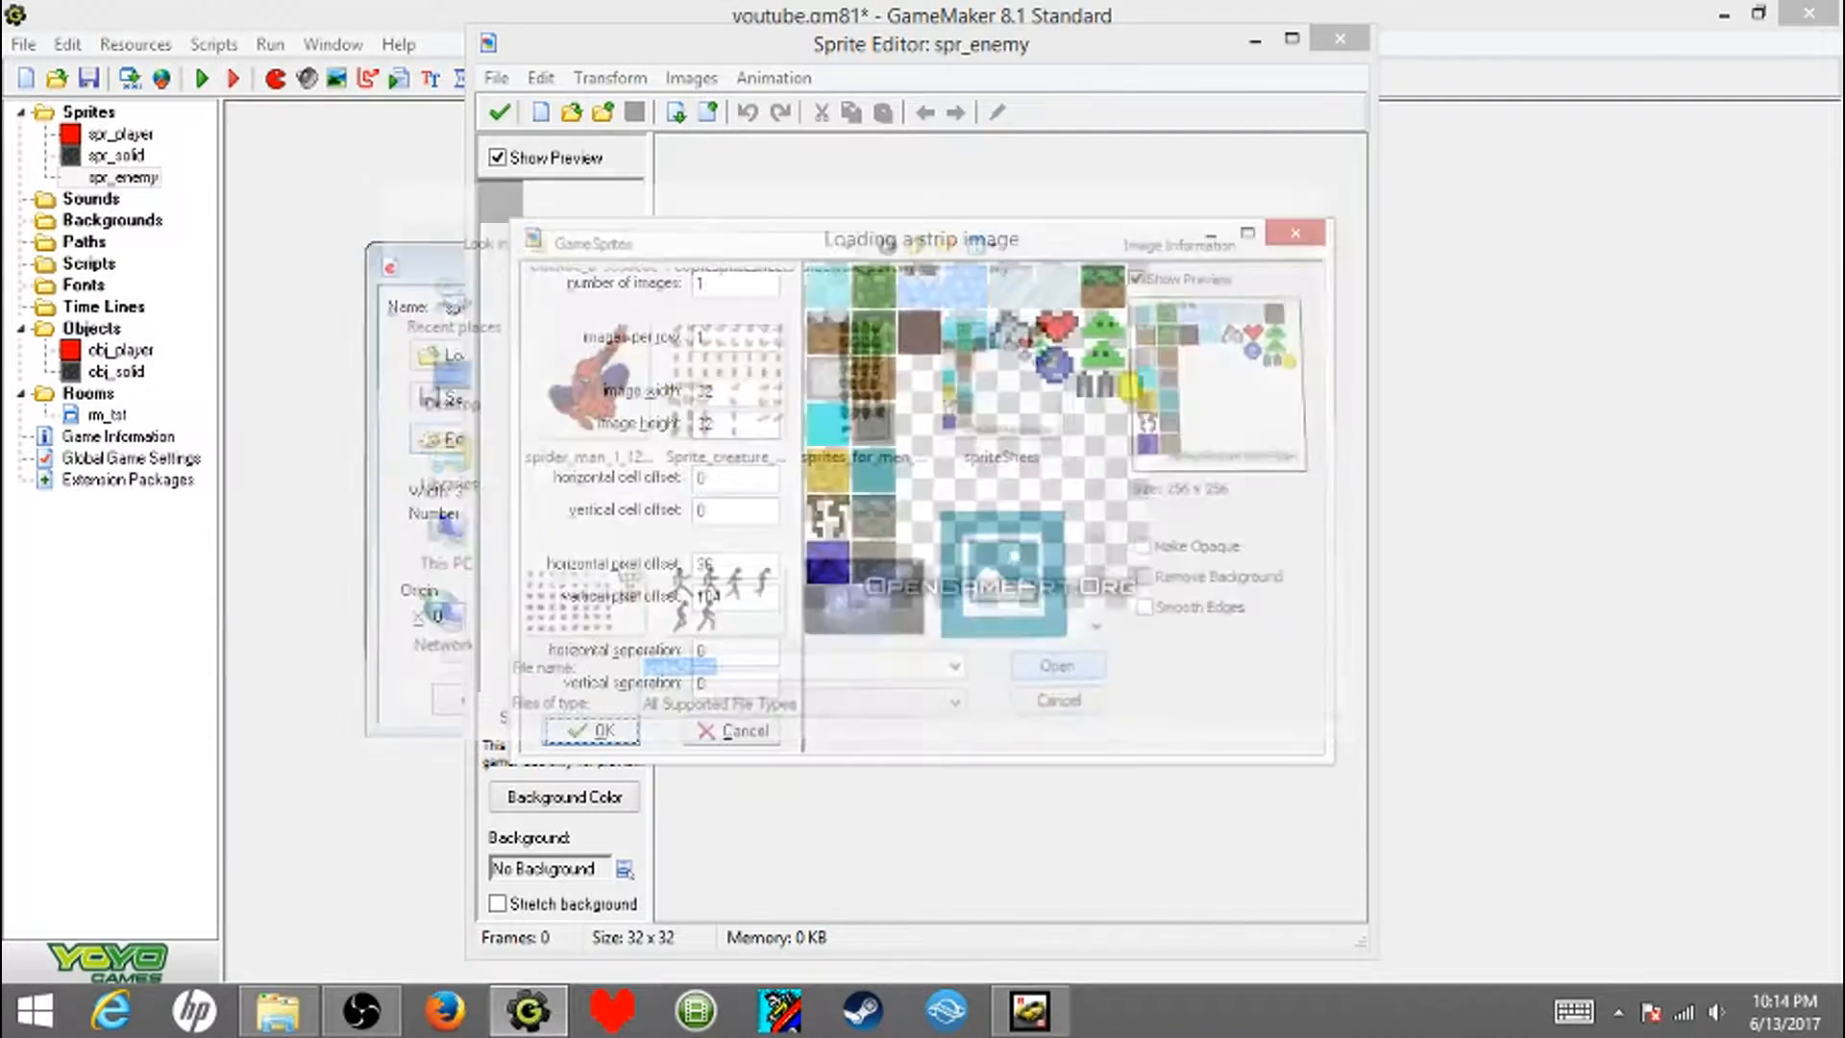
- Frame the green slime on the sprite sheet with a single 32 × 32 cell and import it as the sprite's image
left_click_drag(855, 412, 1101, 310)
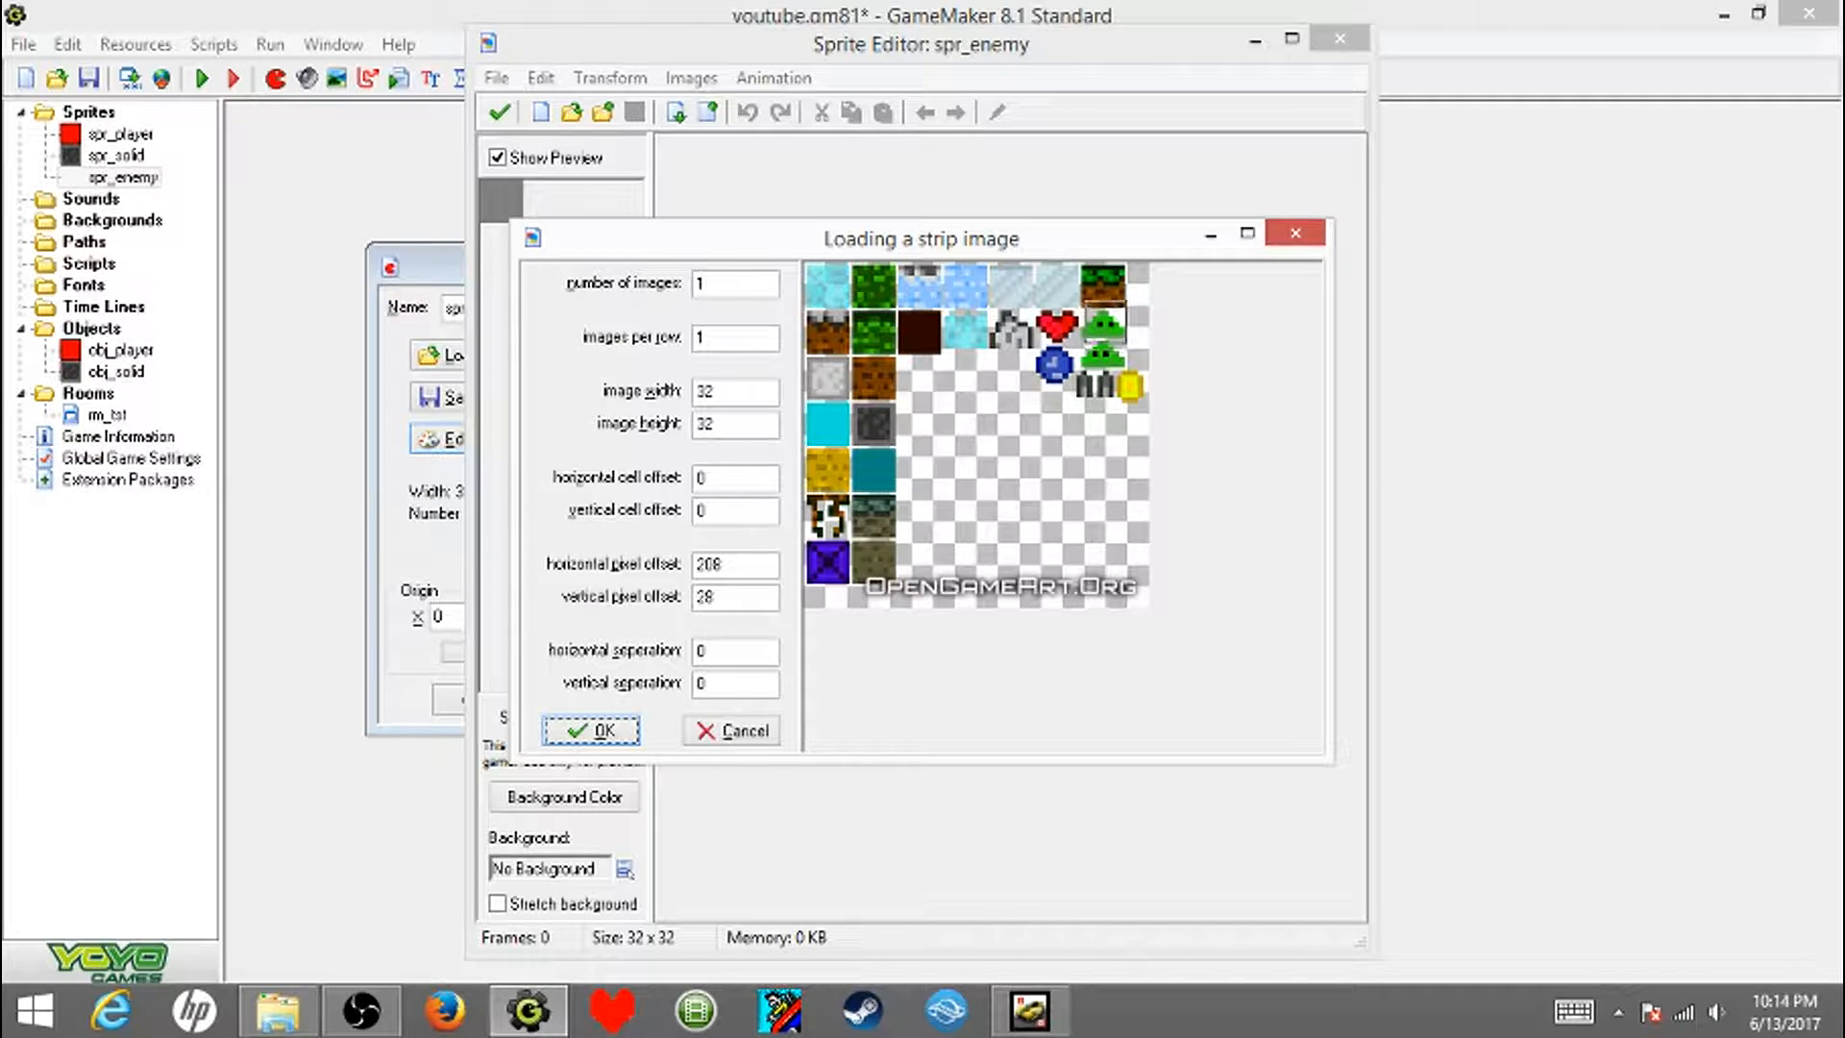
left_click_drag(1084, 299, 1082, 299)
left_click(591, 731)
- Open the slime frame for editing, erase the stray green pixels beneath the slime, and show the pixel grid
double_click(711, 165)
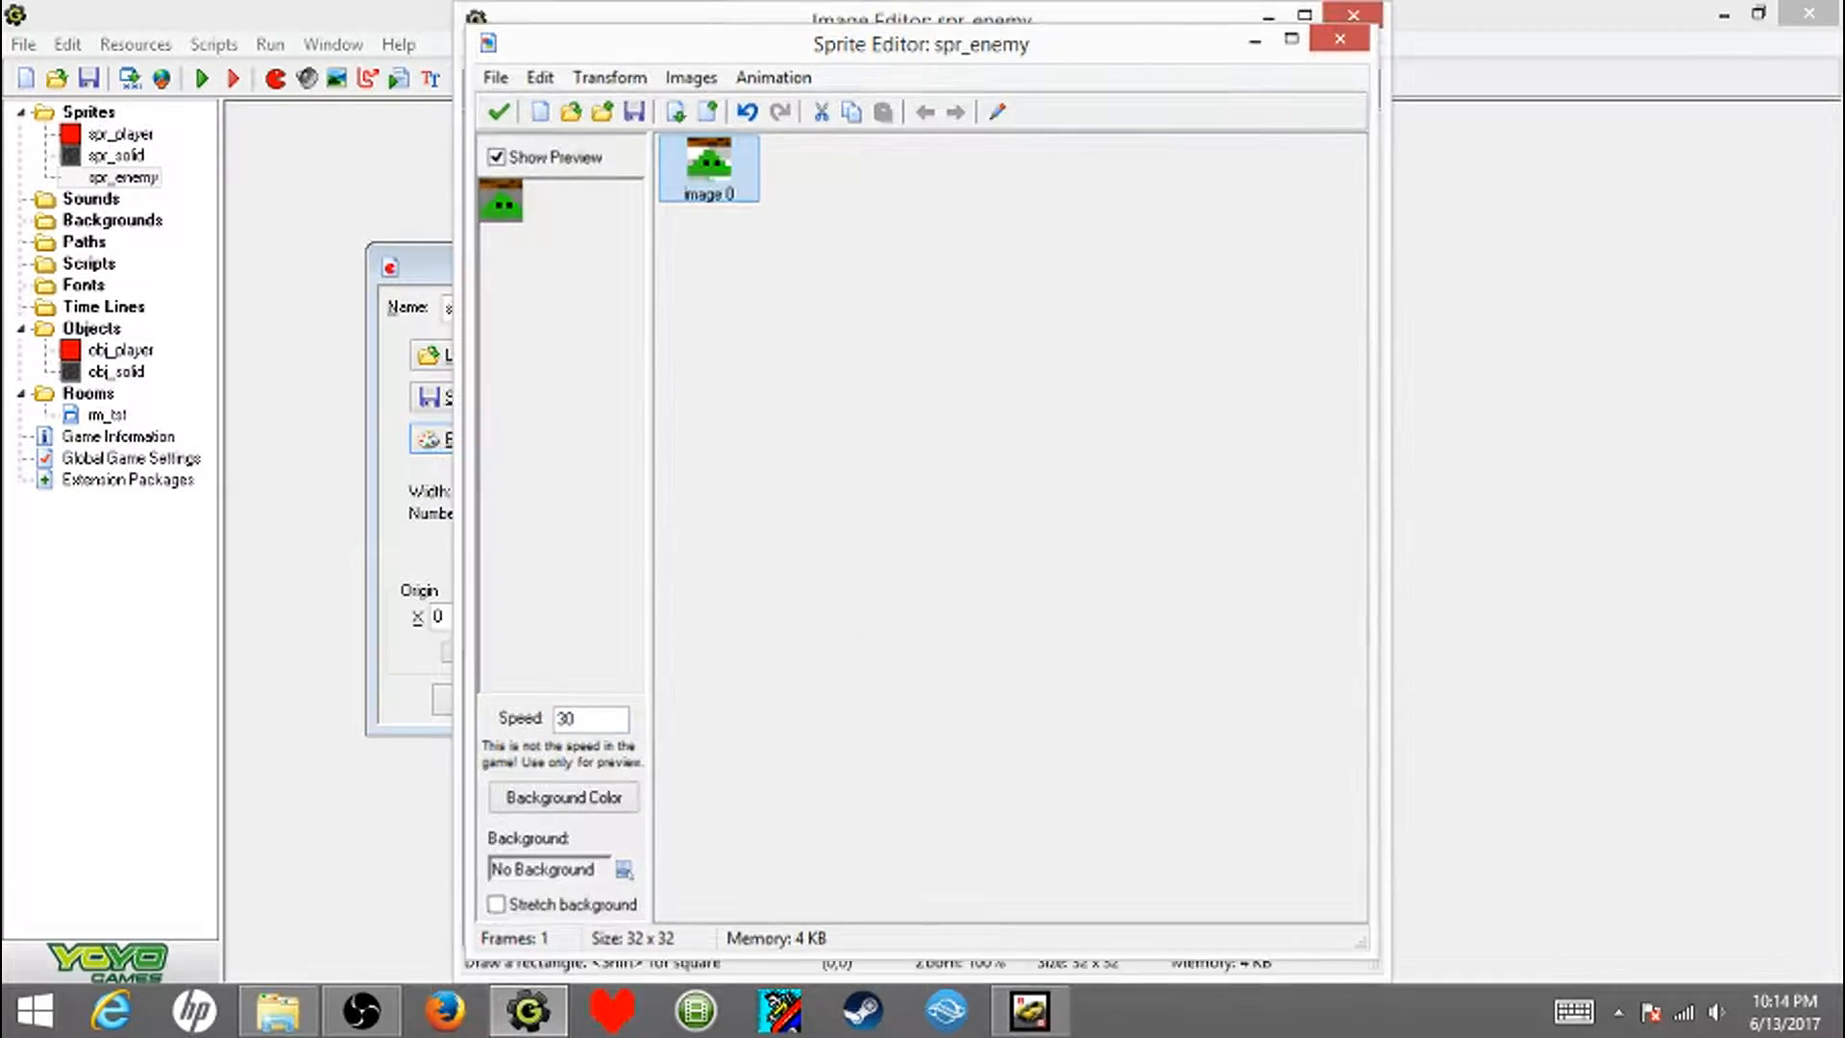
scroll(711, 173, "up", 3)
left_click(571, 134)
scroll(713, 289, "up", 3)
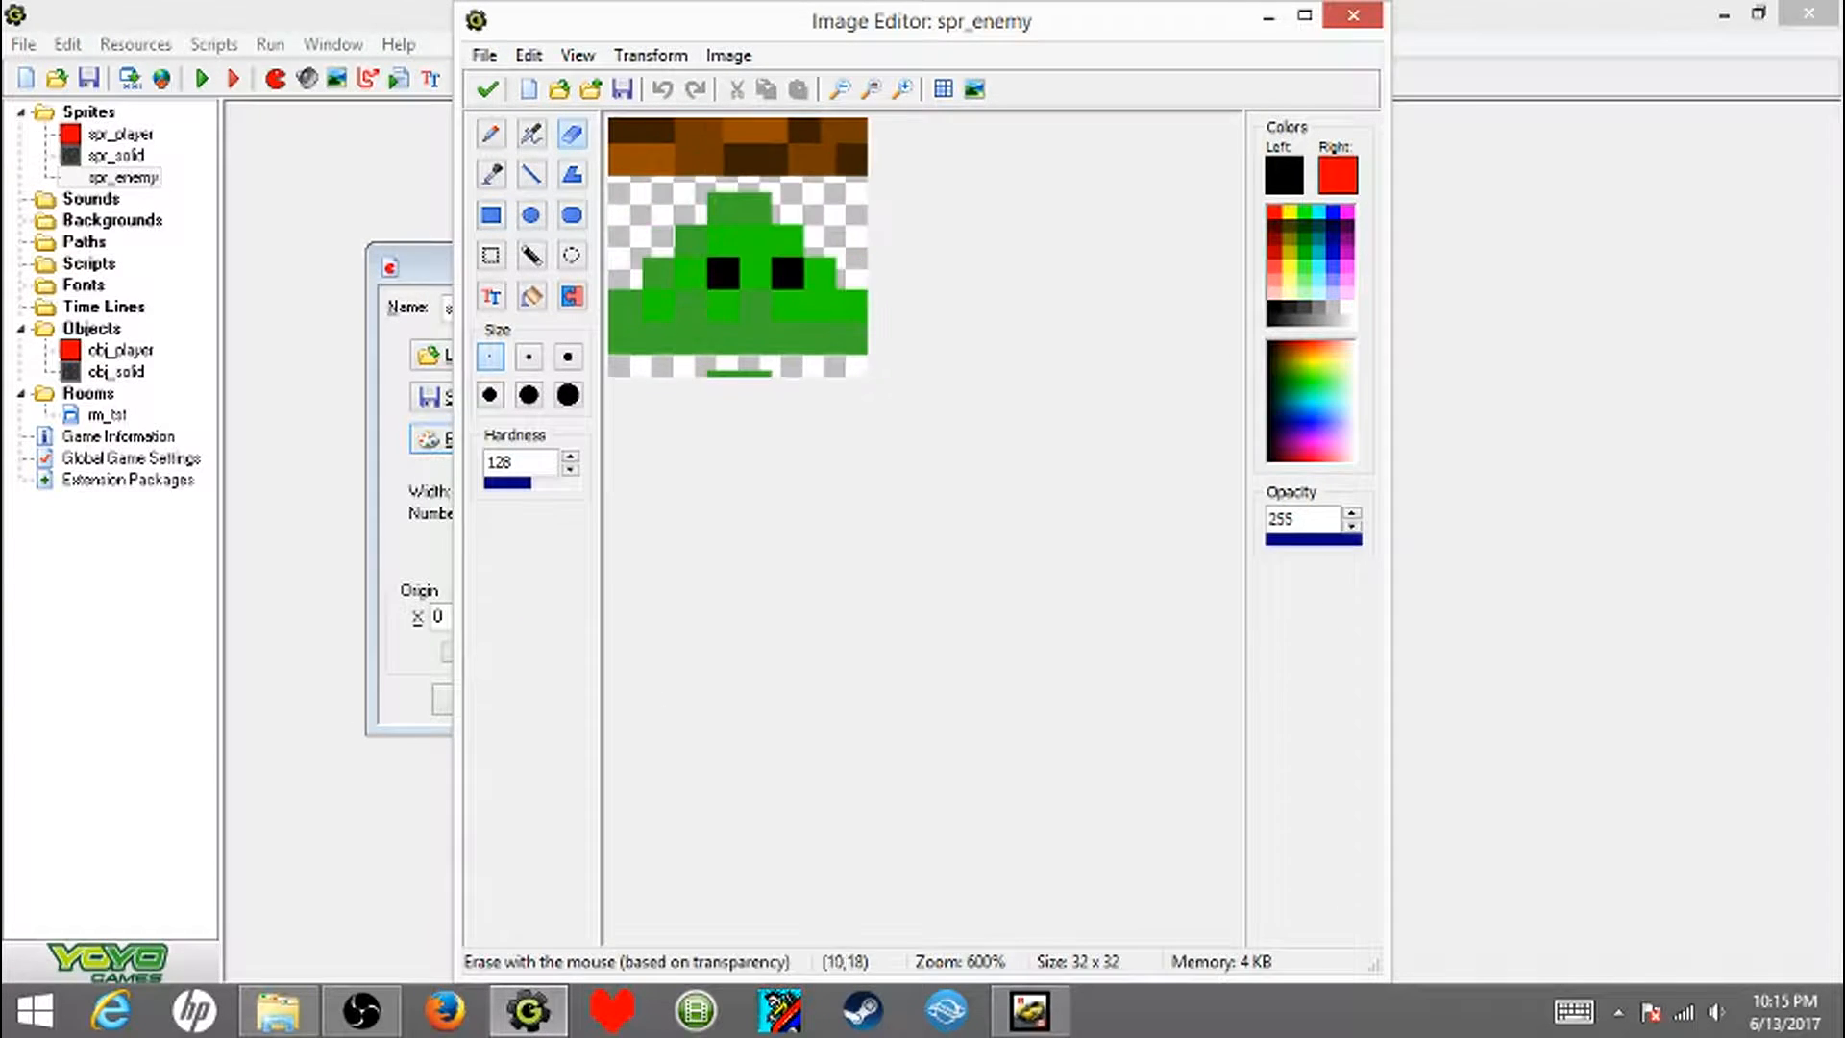
left_click(943, 90)
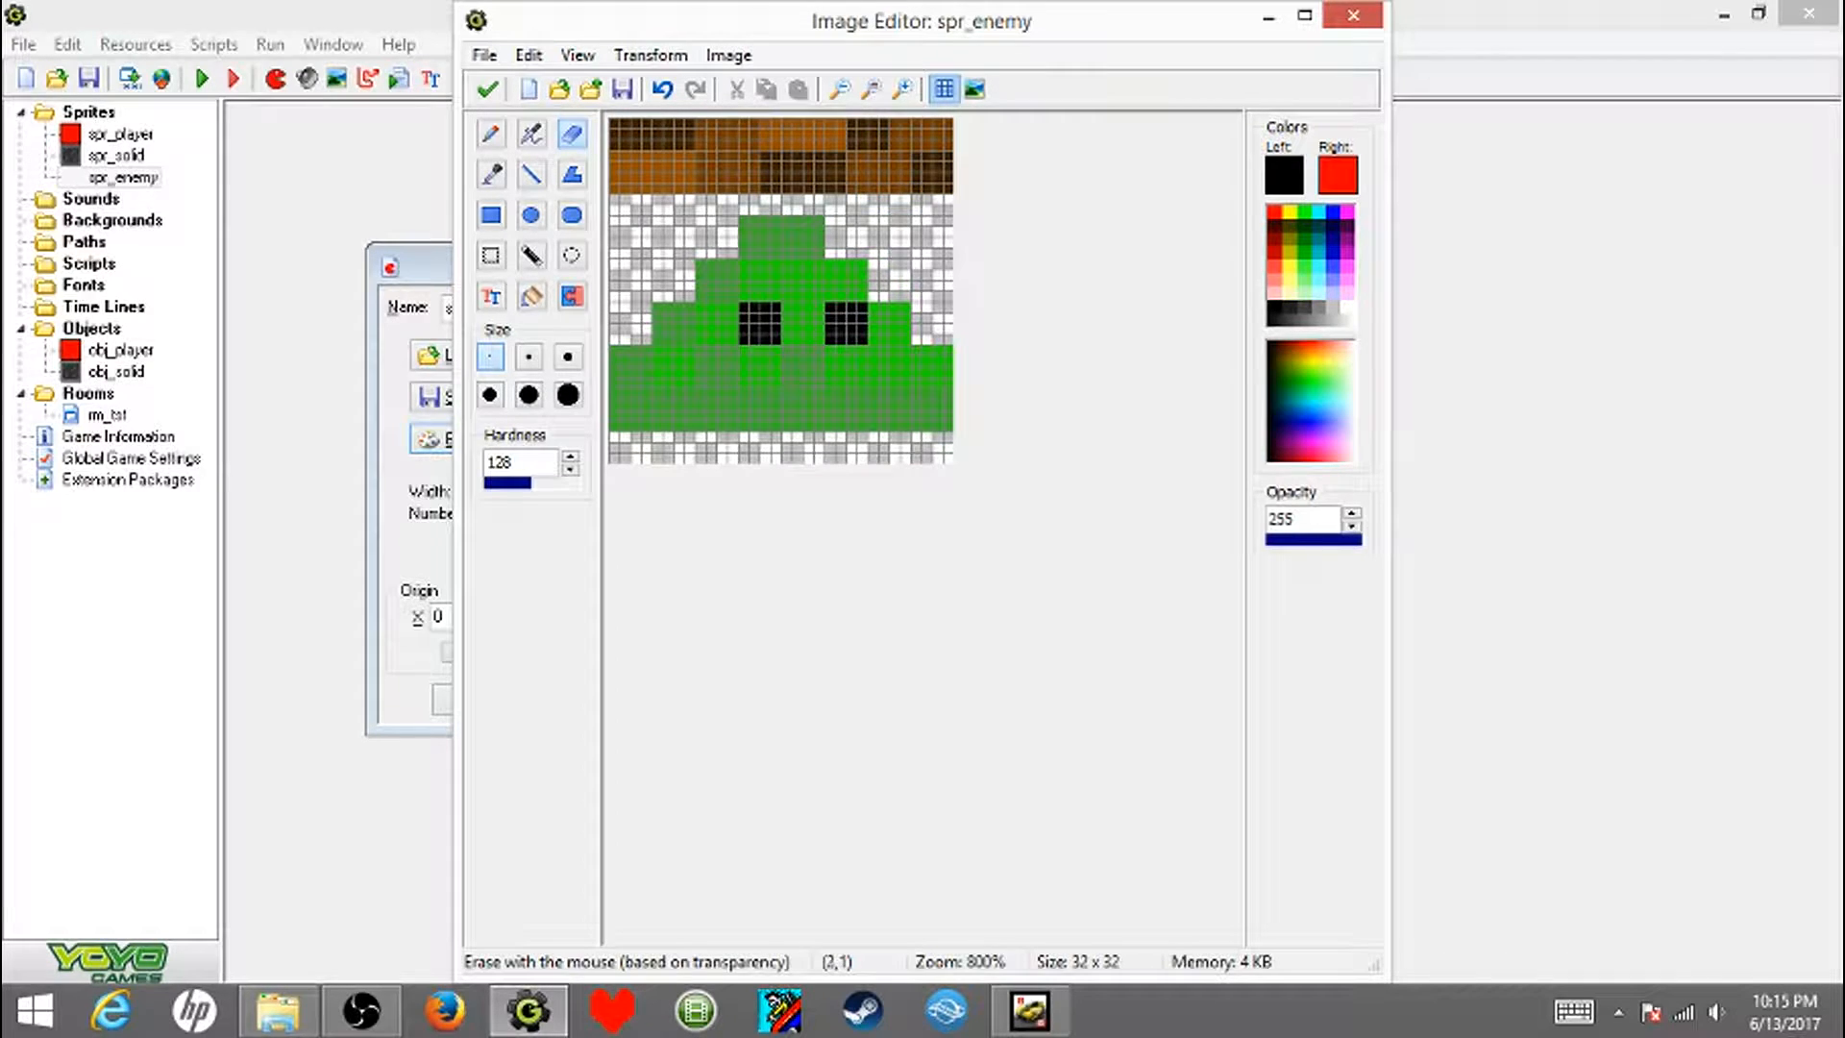
- Select the brown dirt strip above the slime and cut it out of the image
left_click(491, 256)
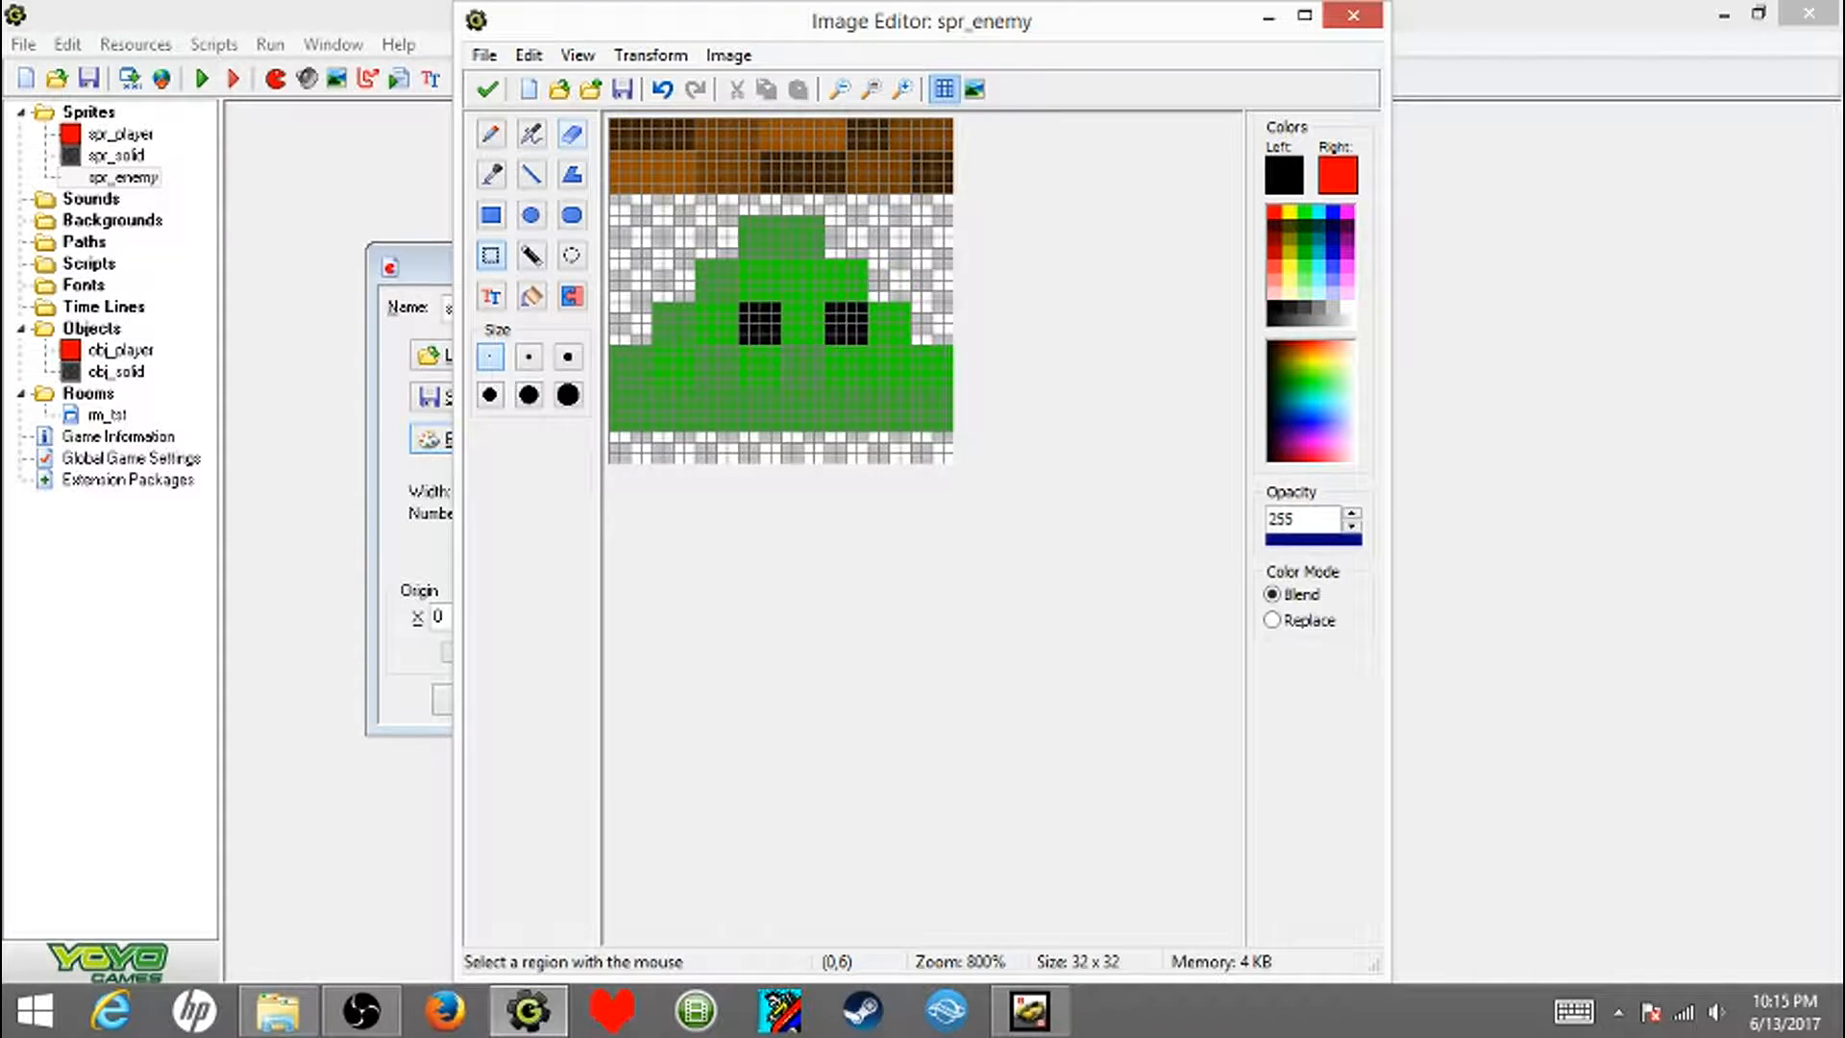
left_click_drag(613, 120, 949, 202)
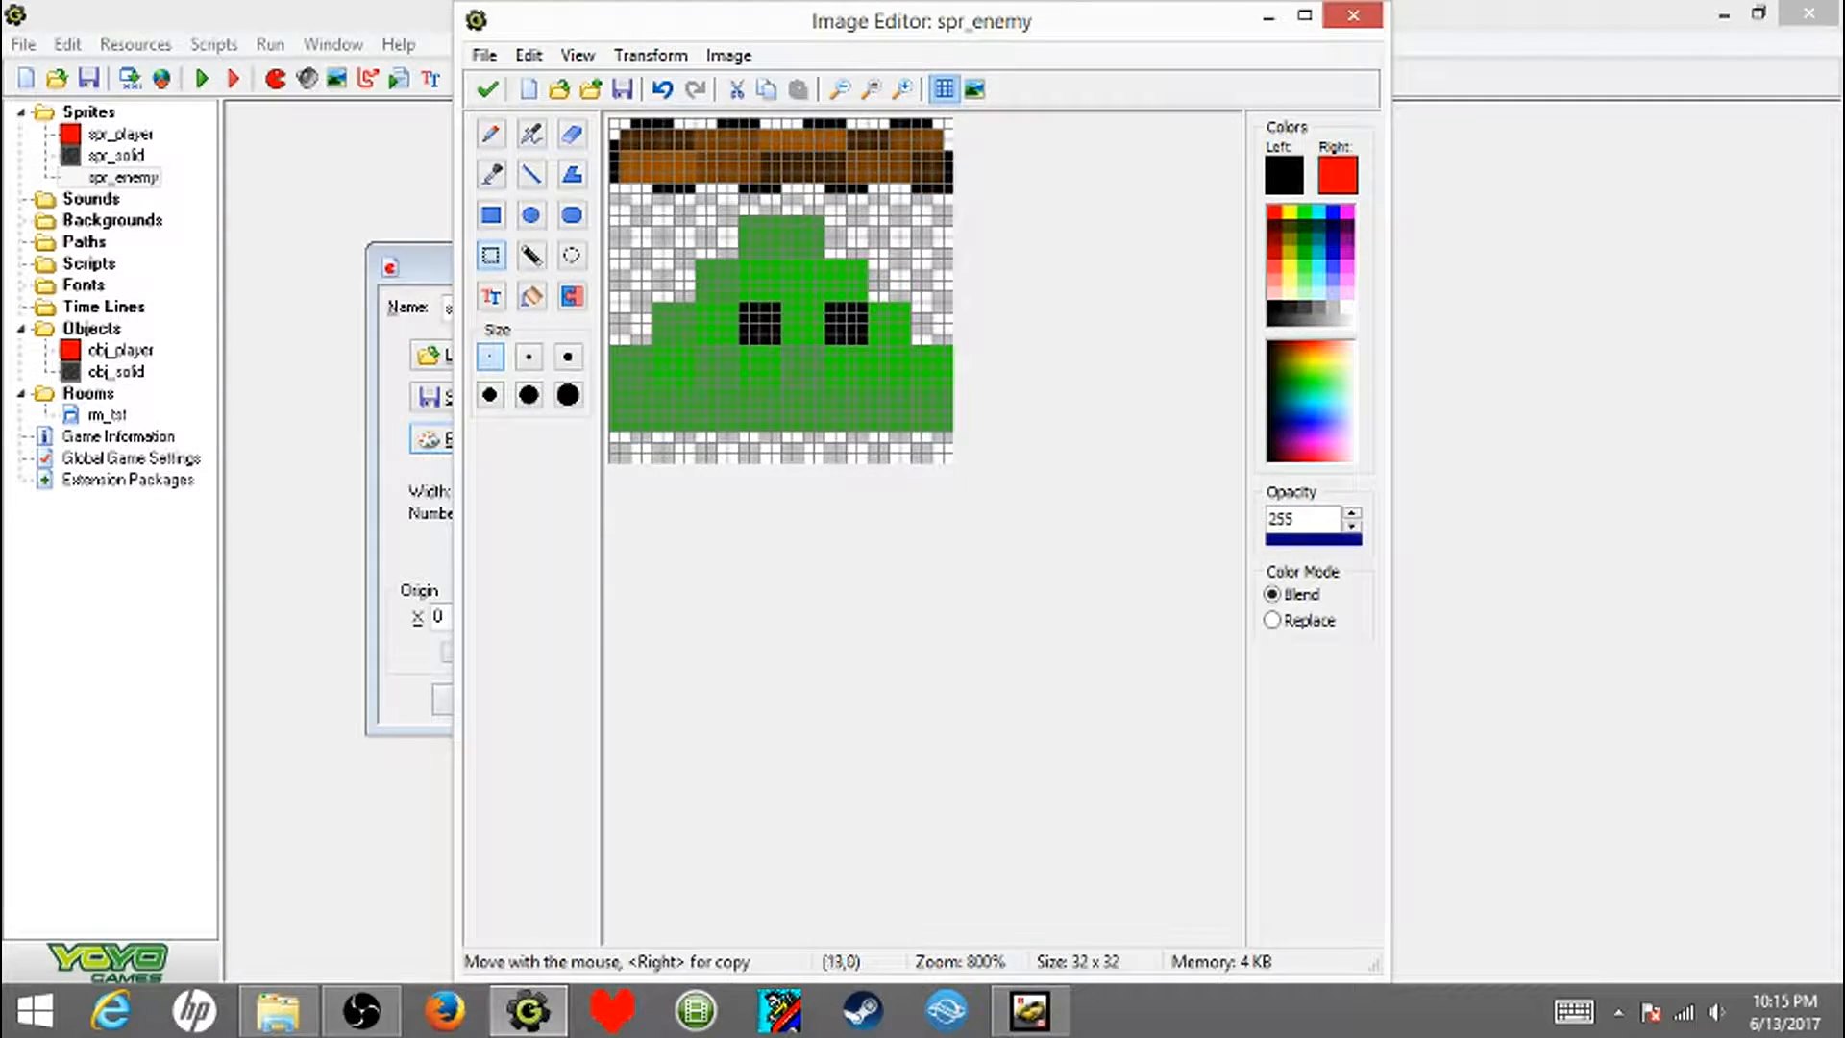
left_click(736, 89)
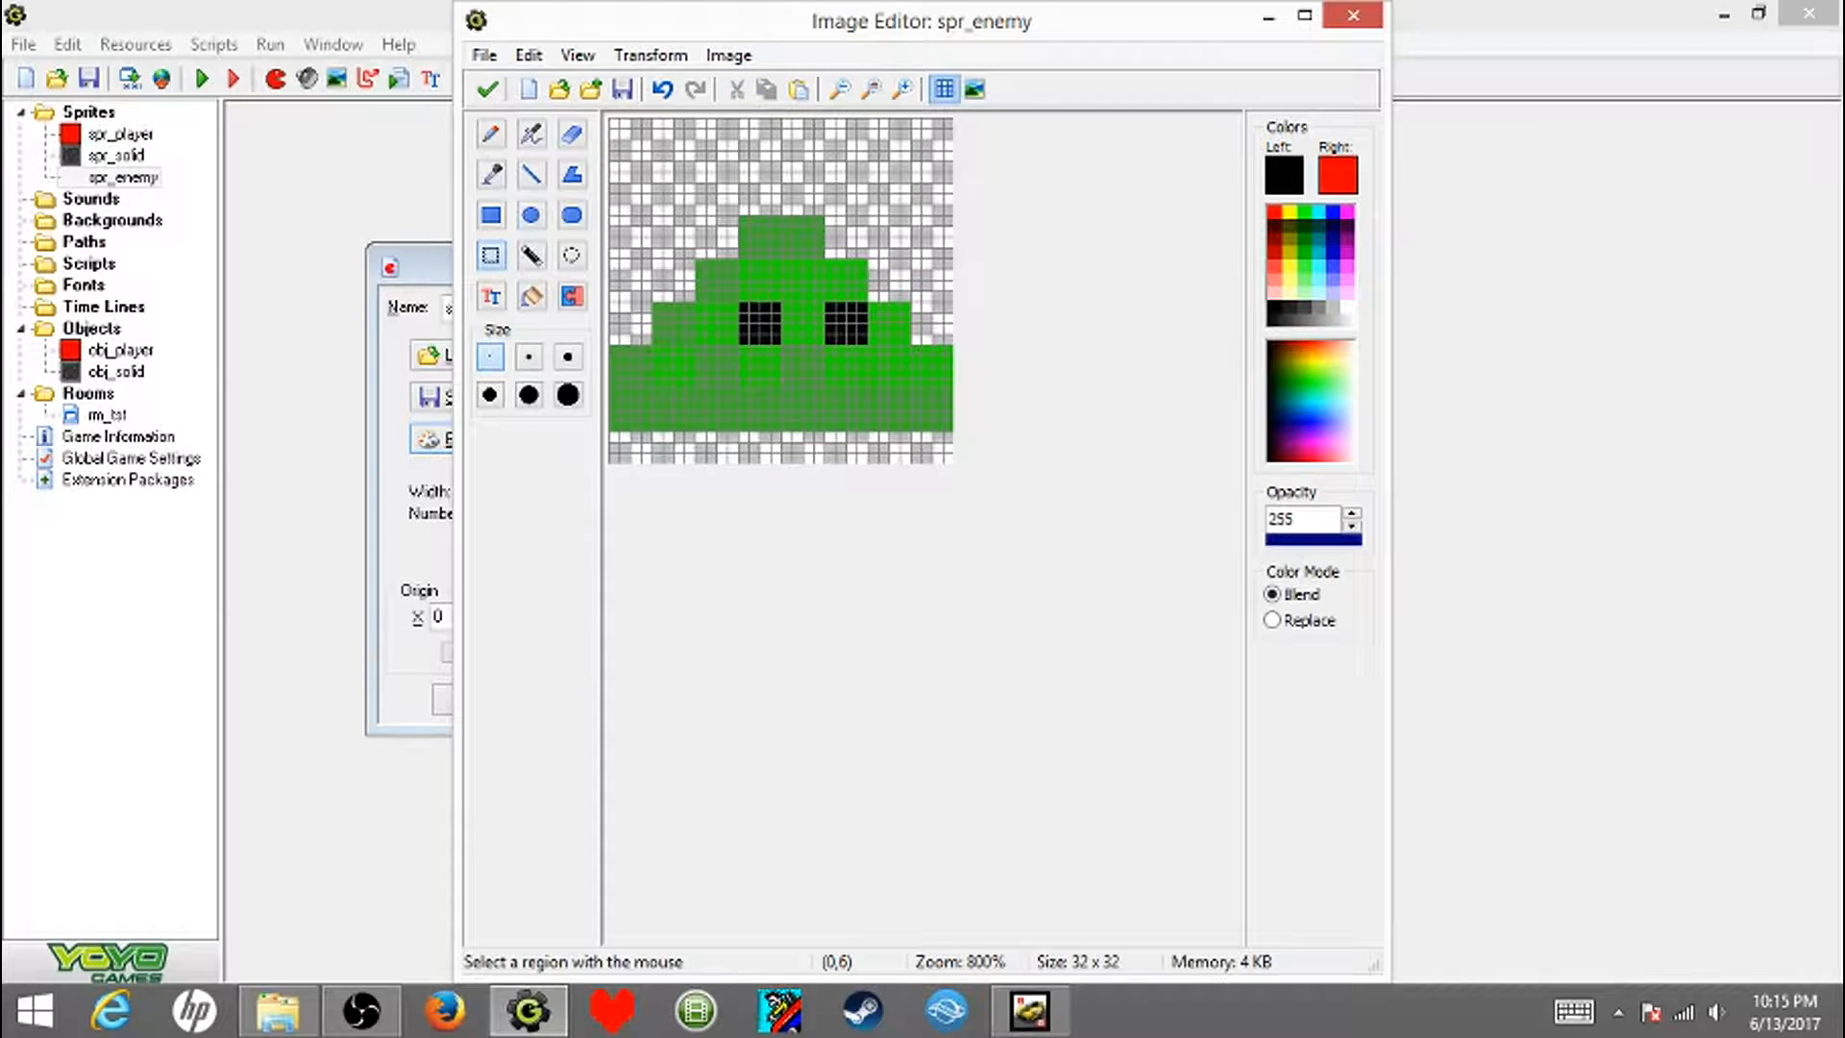
- Move the slime down to the lower edge of the image and save the changes to spr_enemy
left_click_drag(613, 210, 949, 460)
left_click_drag(798, 318, 797, 351)
left_click(487, 90)
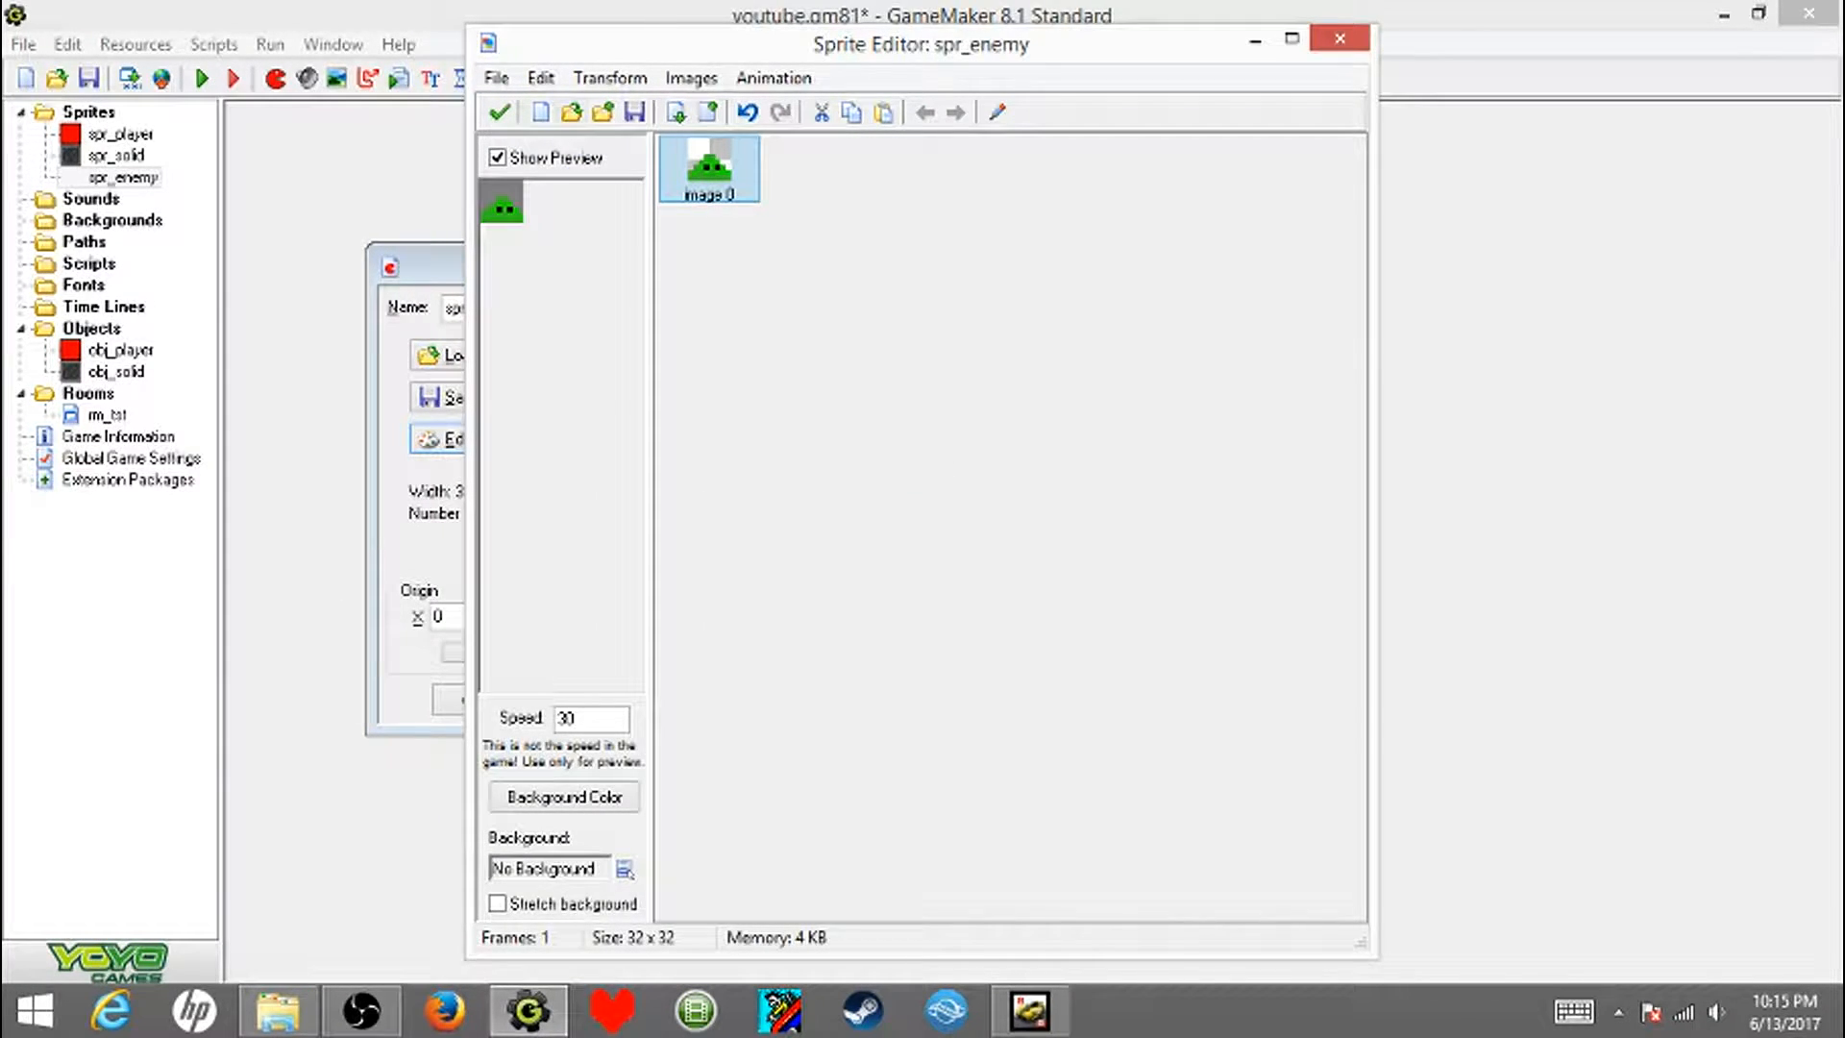
left_click(500, 112)
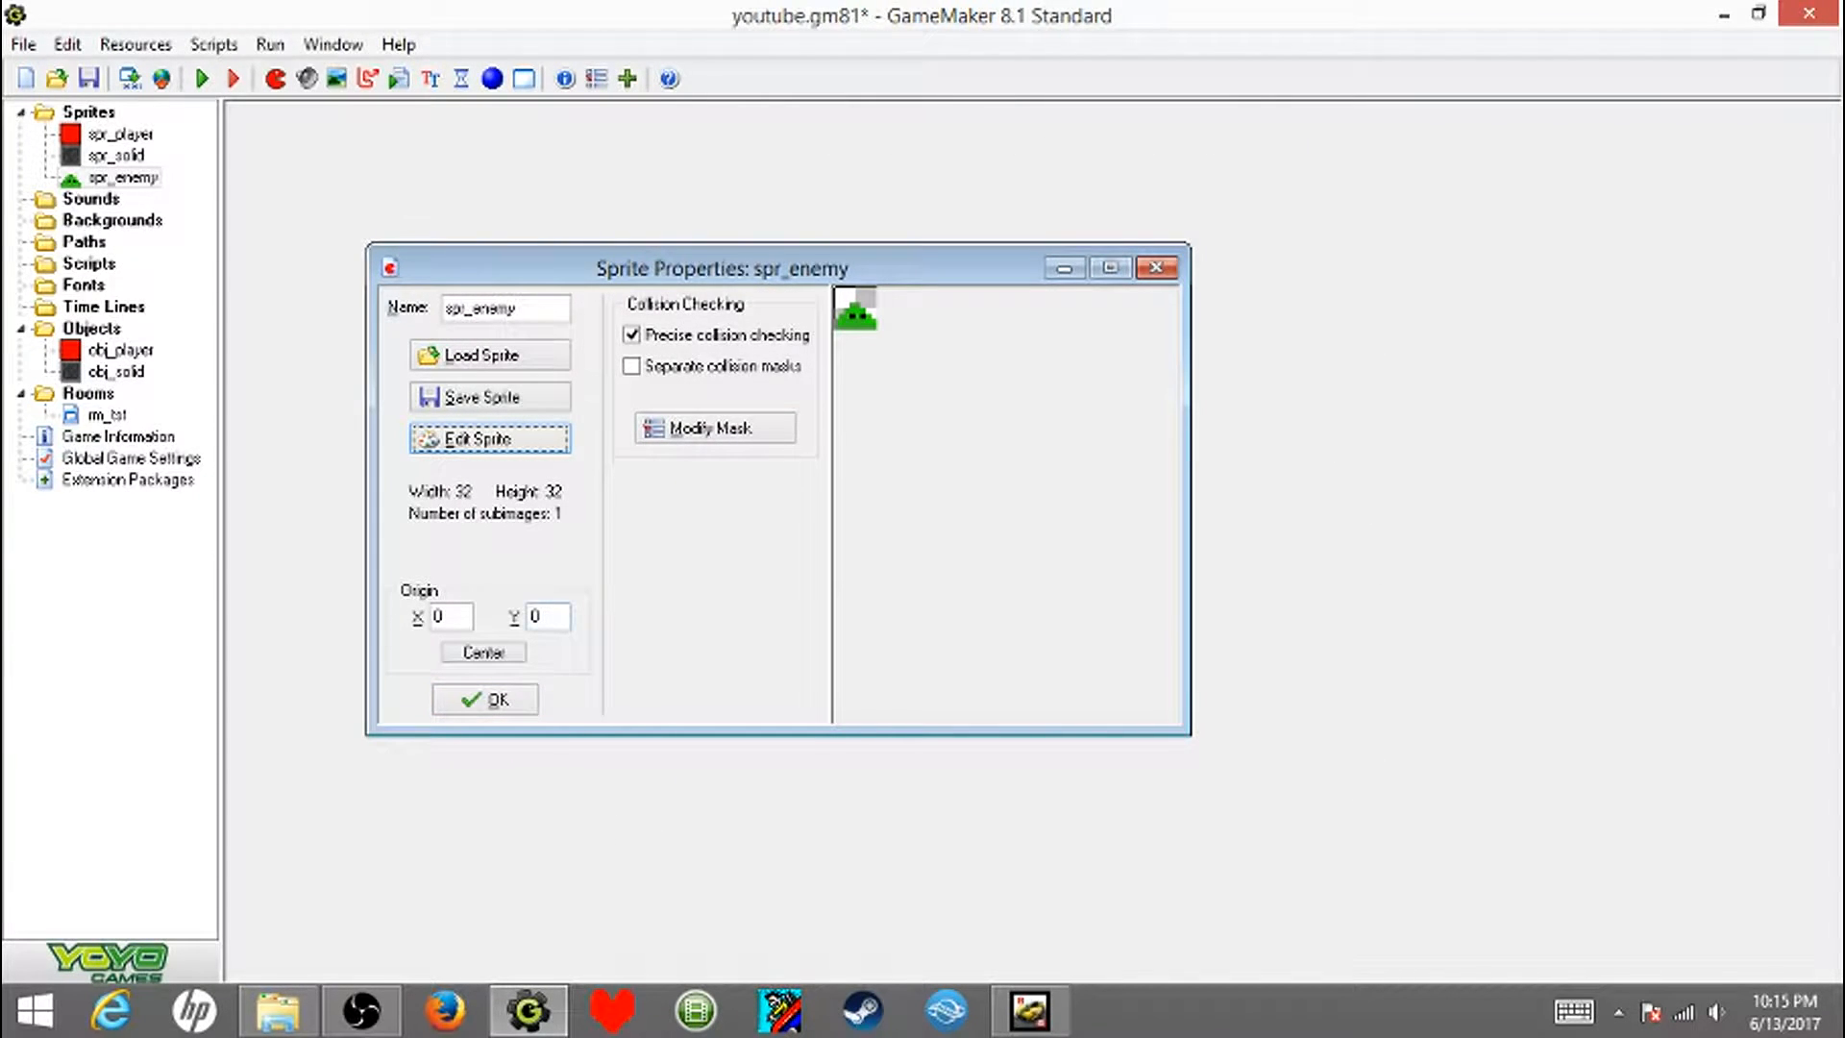
left_click(485, 699)
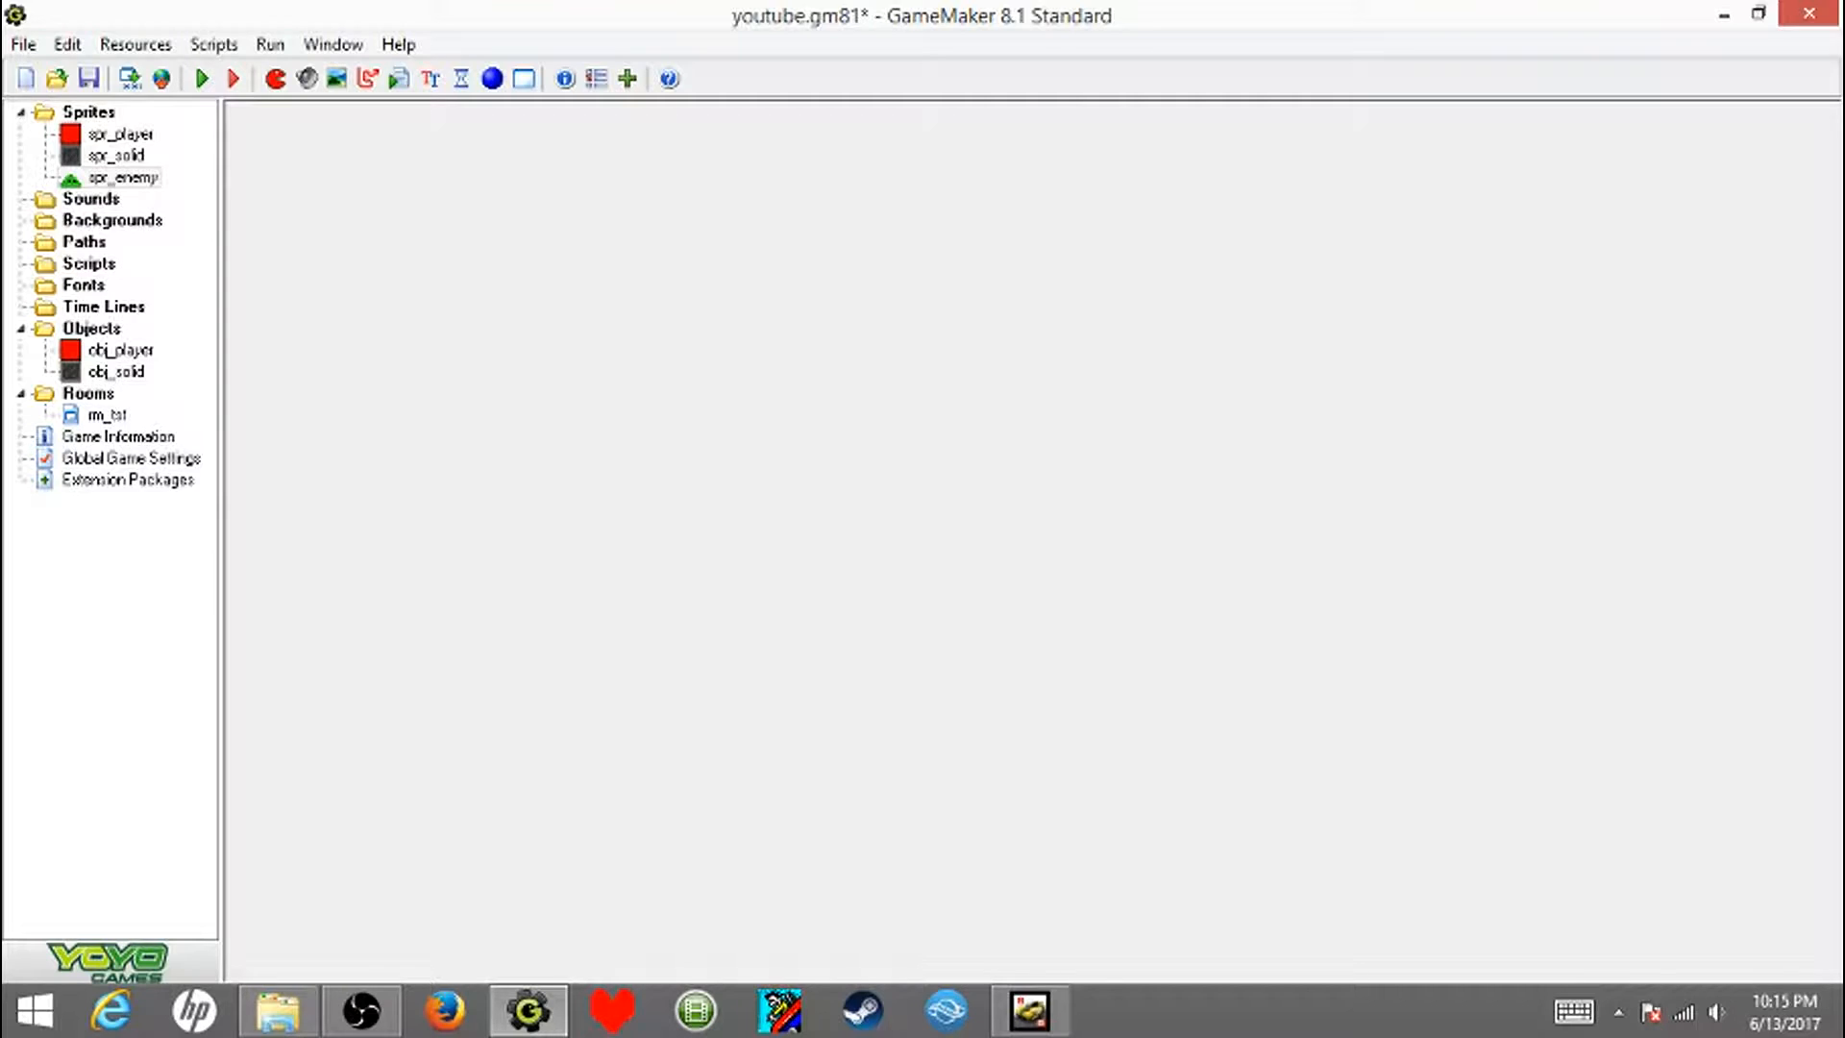
- Create a new object named obj_enemy and assign it the spr_enemy sprite
left_click(492, 79)
double_click(480, 342)
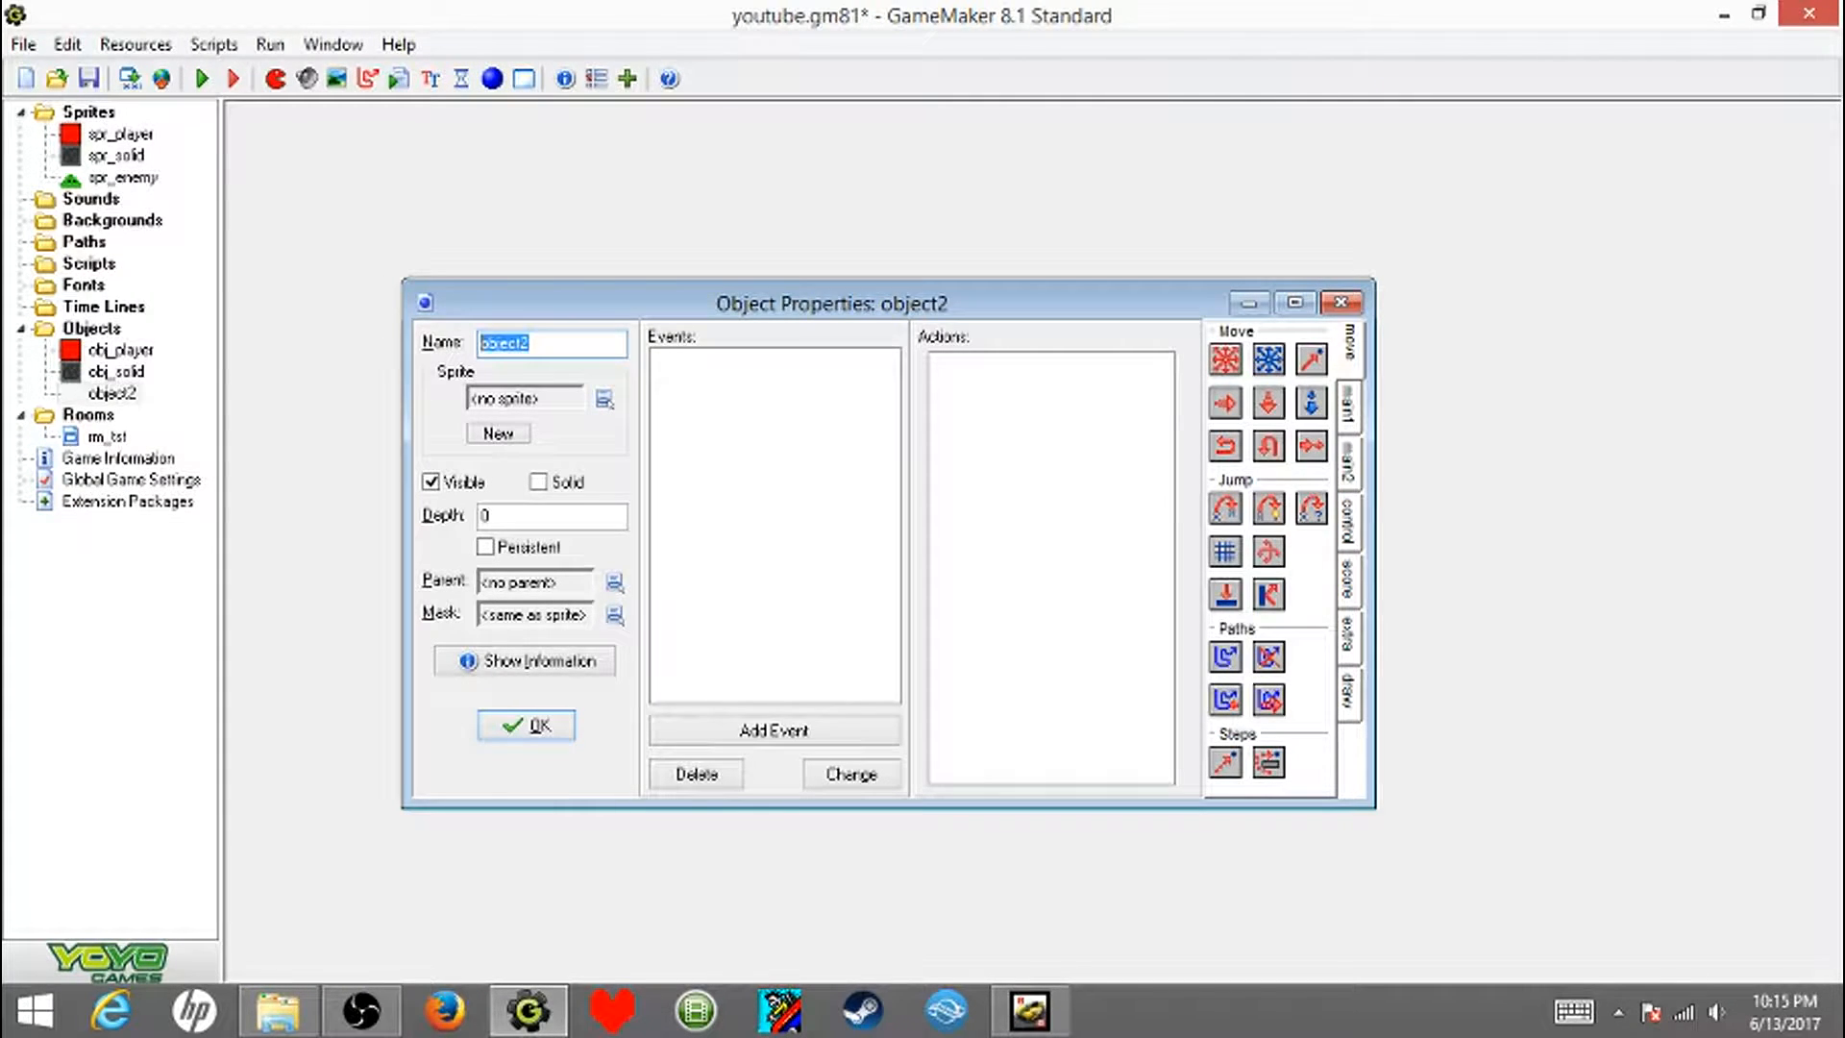
type("spr_")
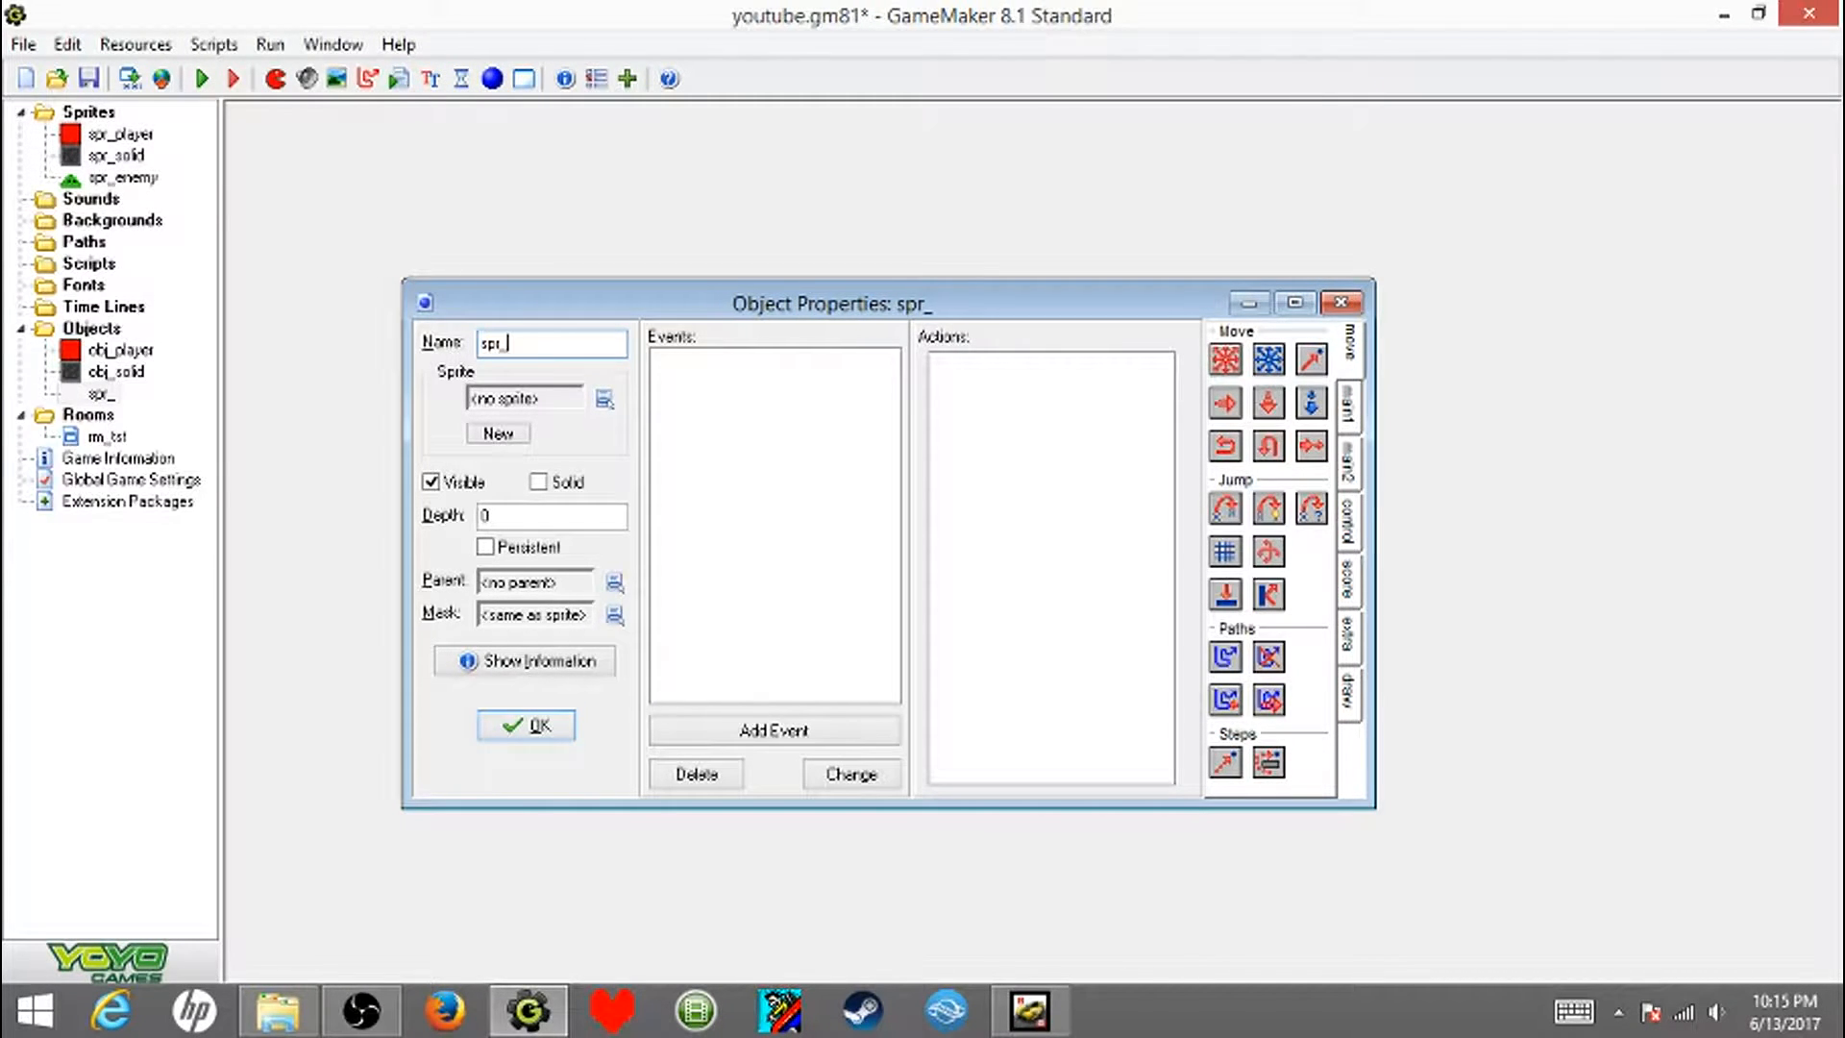
type("enemy")
left_click(604, 397)
left_click(513, 343)
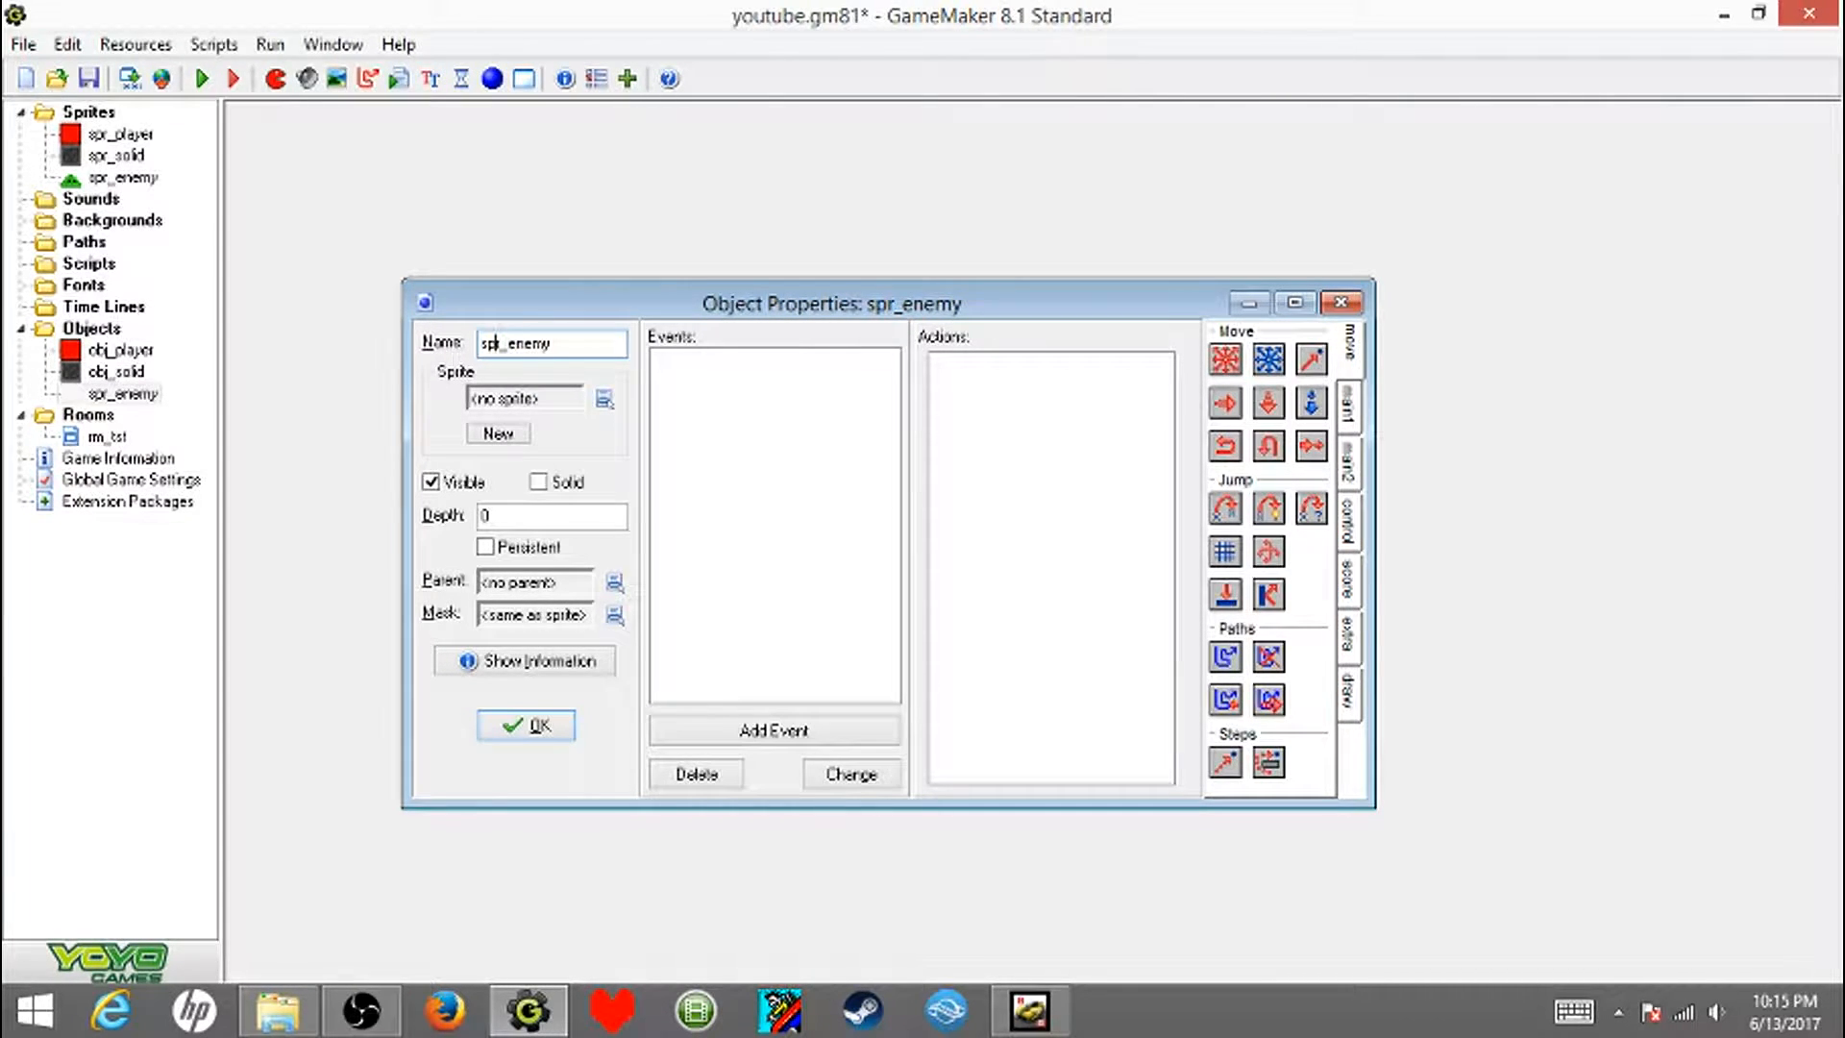
key("BackSpace")
key("BackSpace")
key("BackSpace")
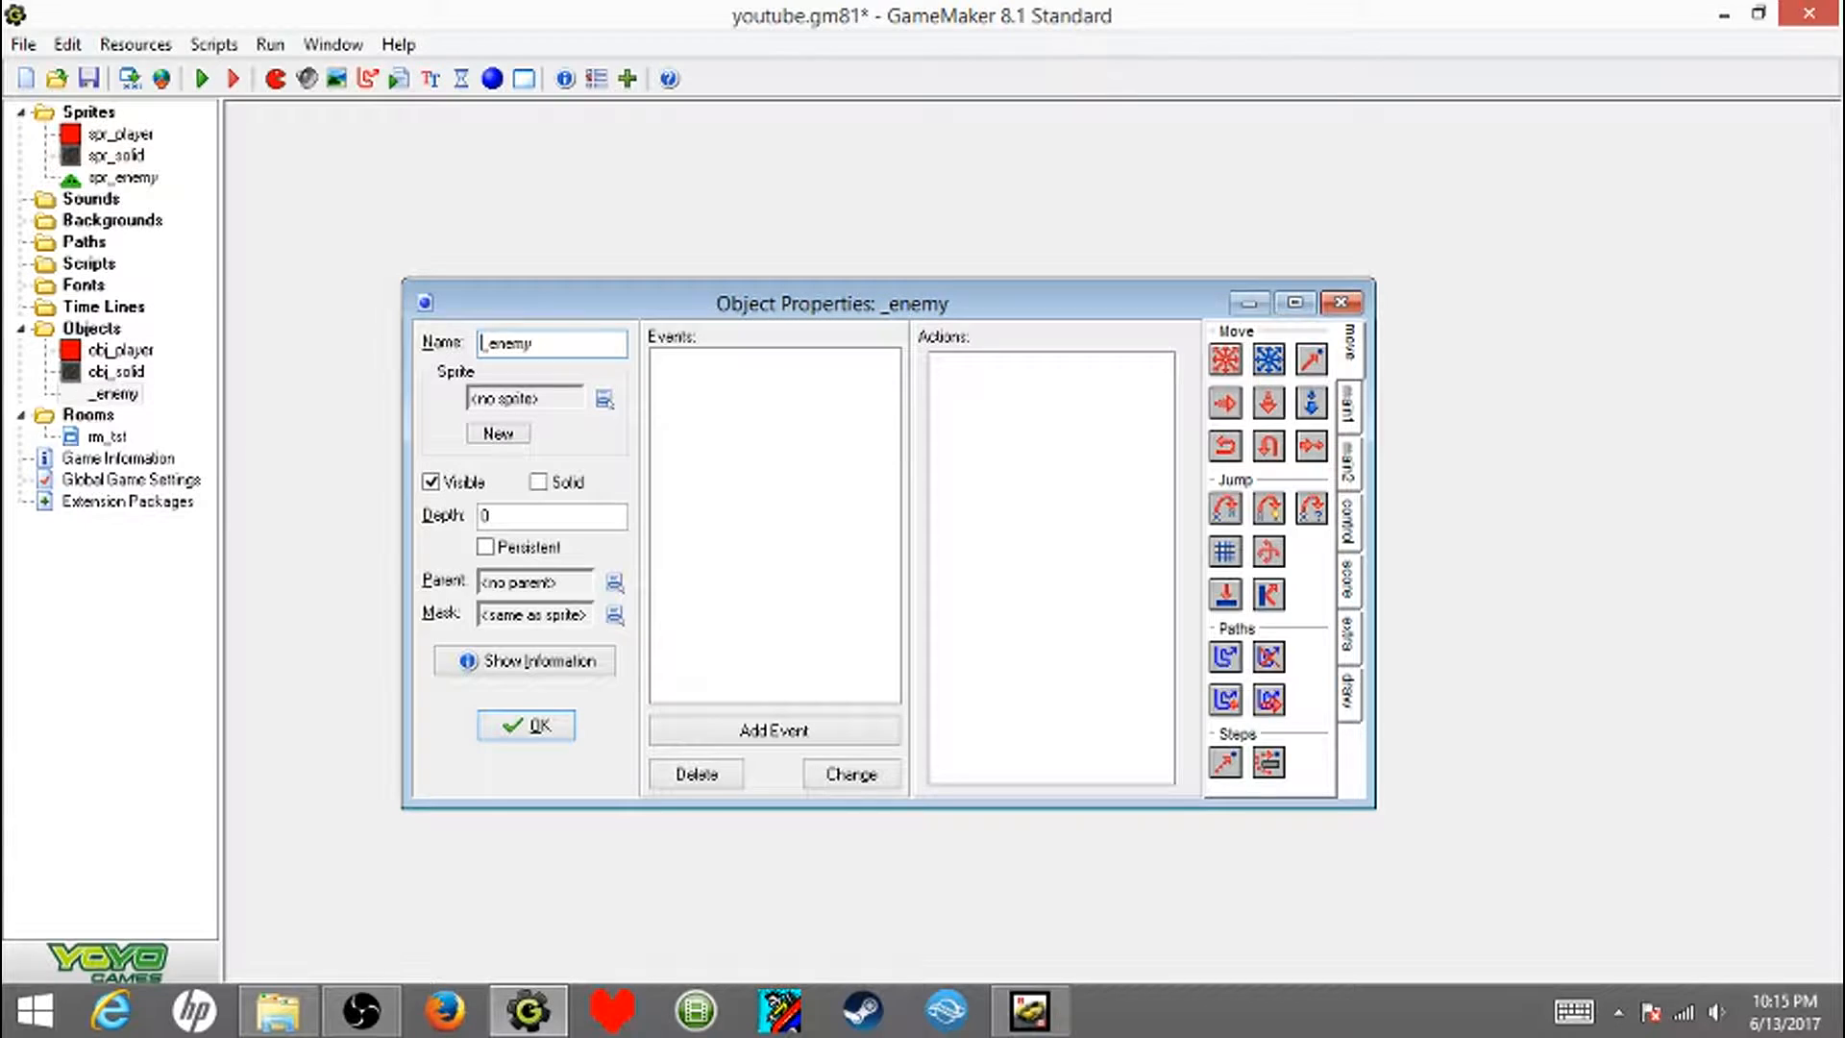
type("obj_")
key("BackSpace")
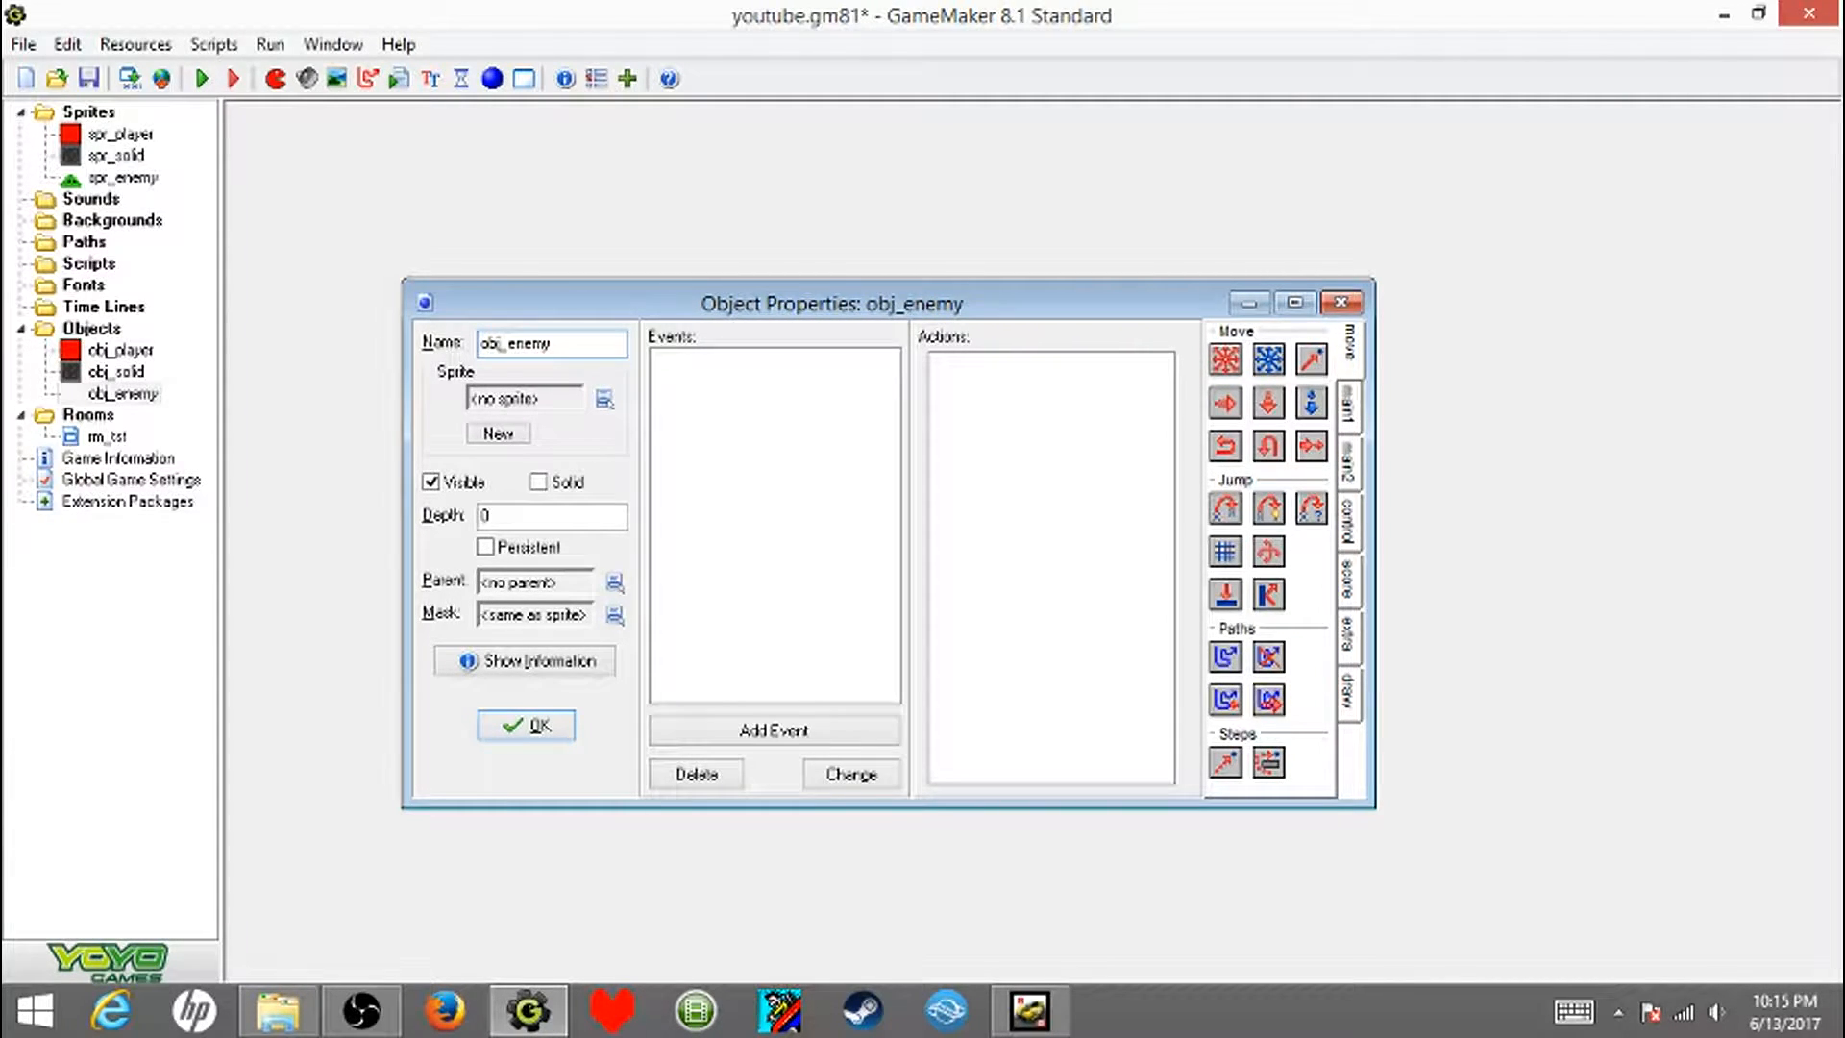
left_click(604, 398)
left_click(638, 502)
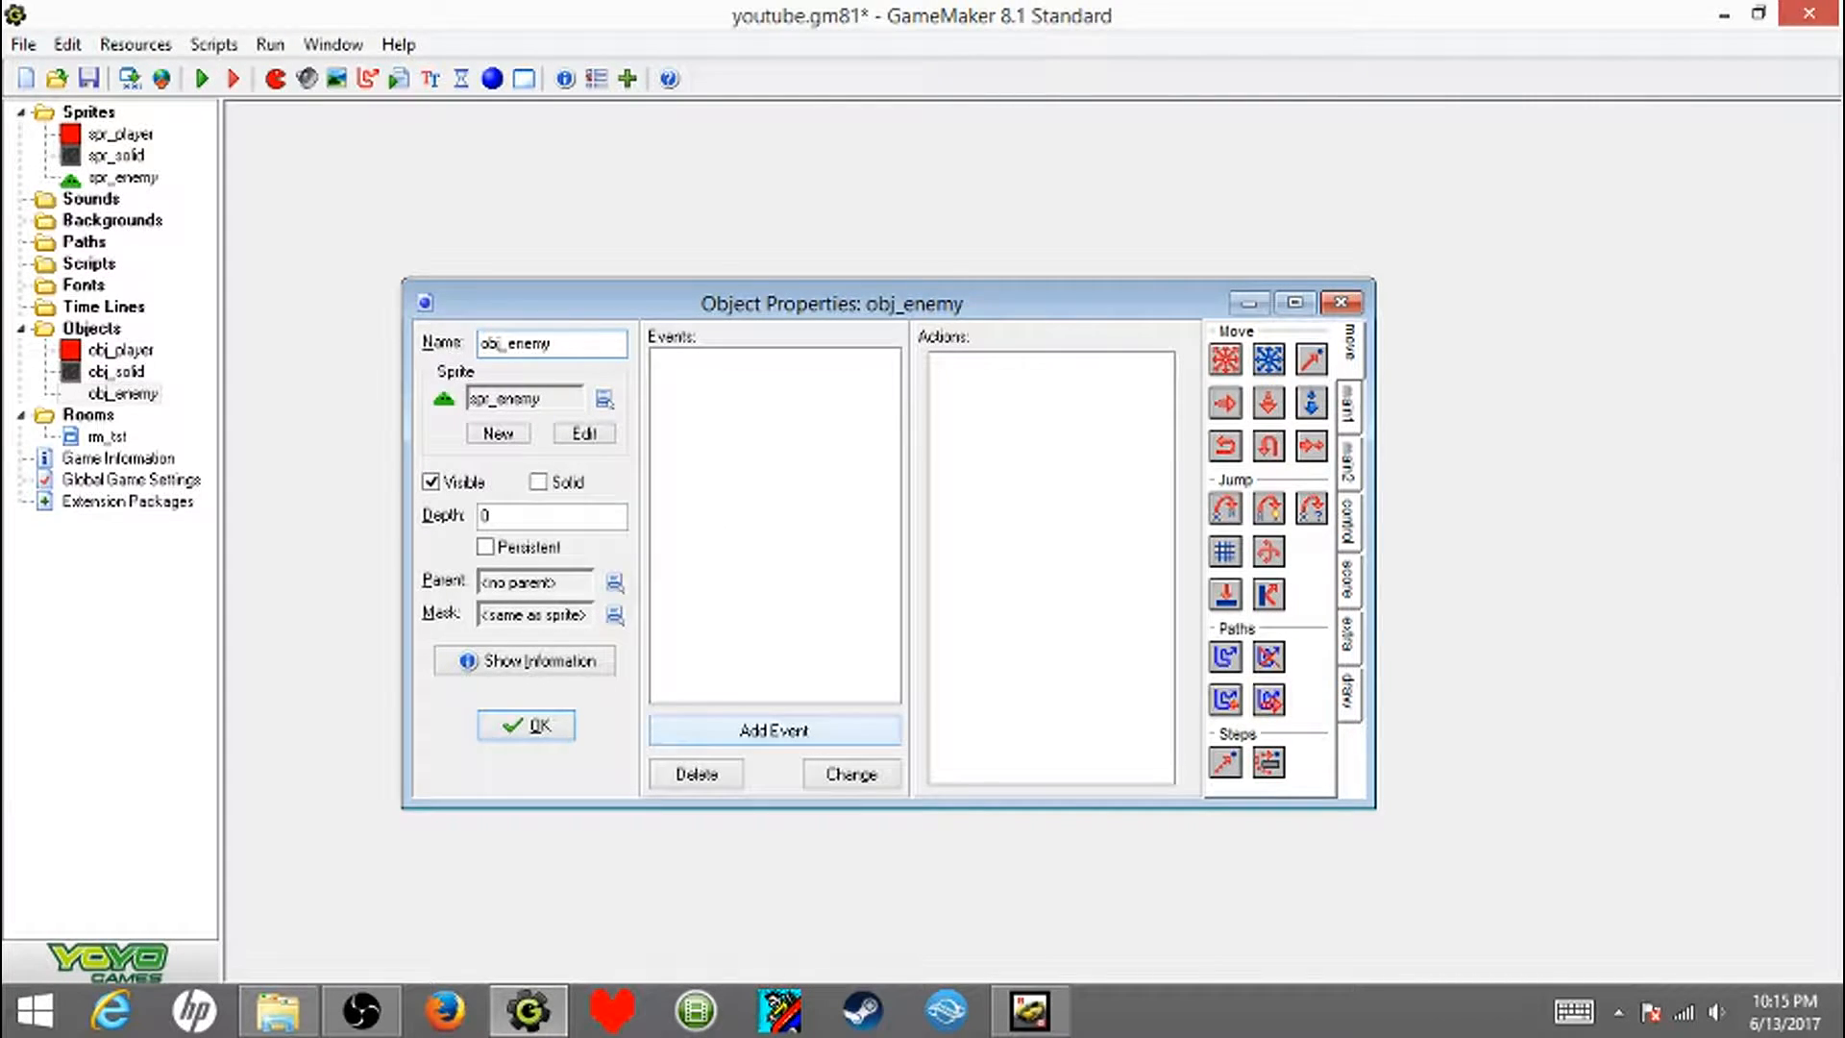
- Add a Step event to obj_enemy with a Move Towards action aimed at x obj_player.x and y obj_player.y
left_click(774, 729)
left_click(834, 501)
left_click(913, 521)
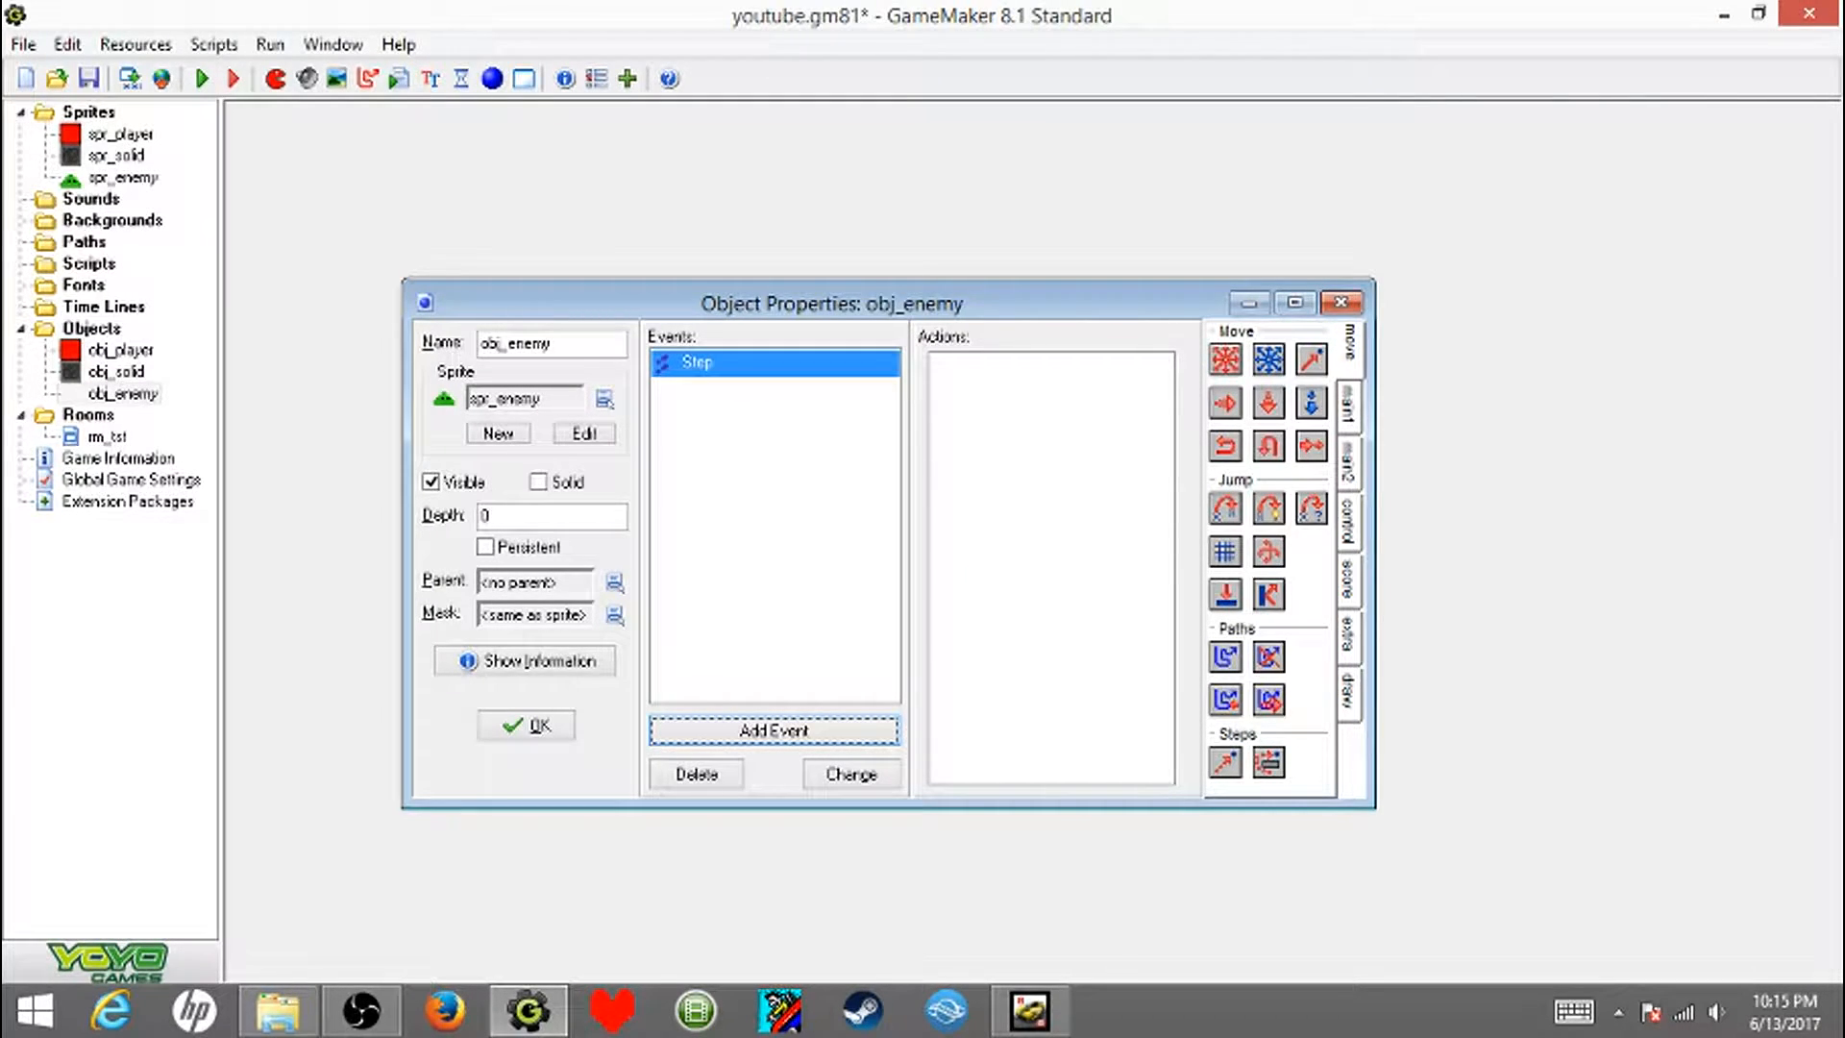
left_click_drag(1311, 360, 1047, 461)
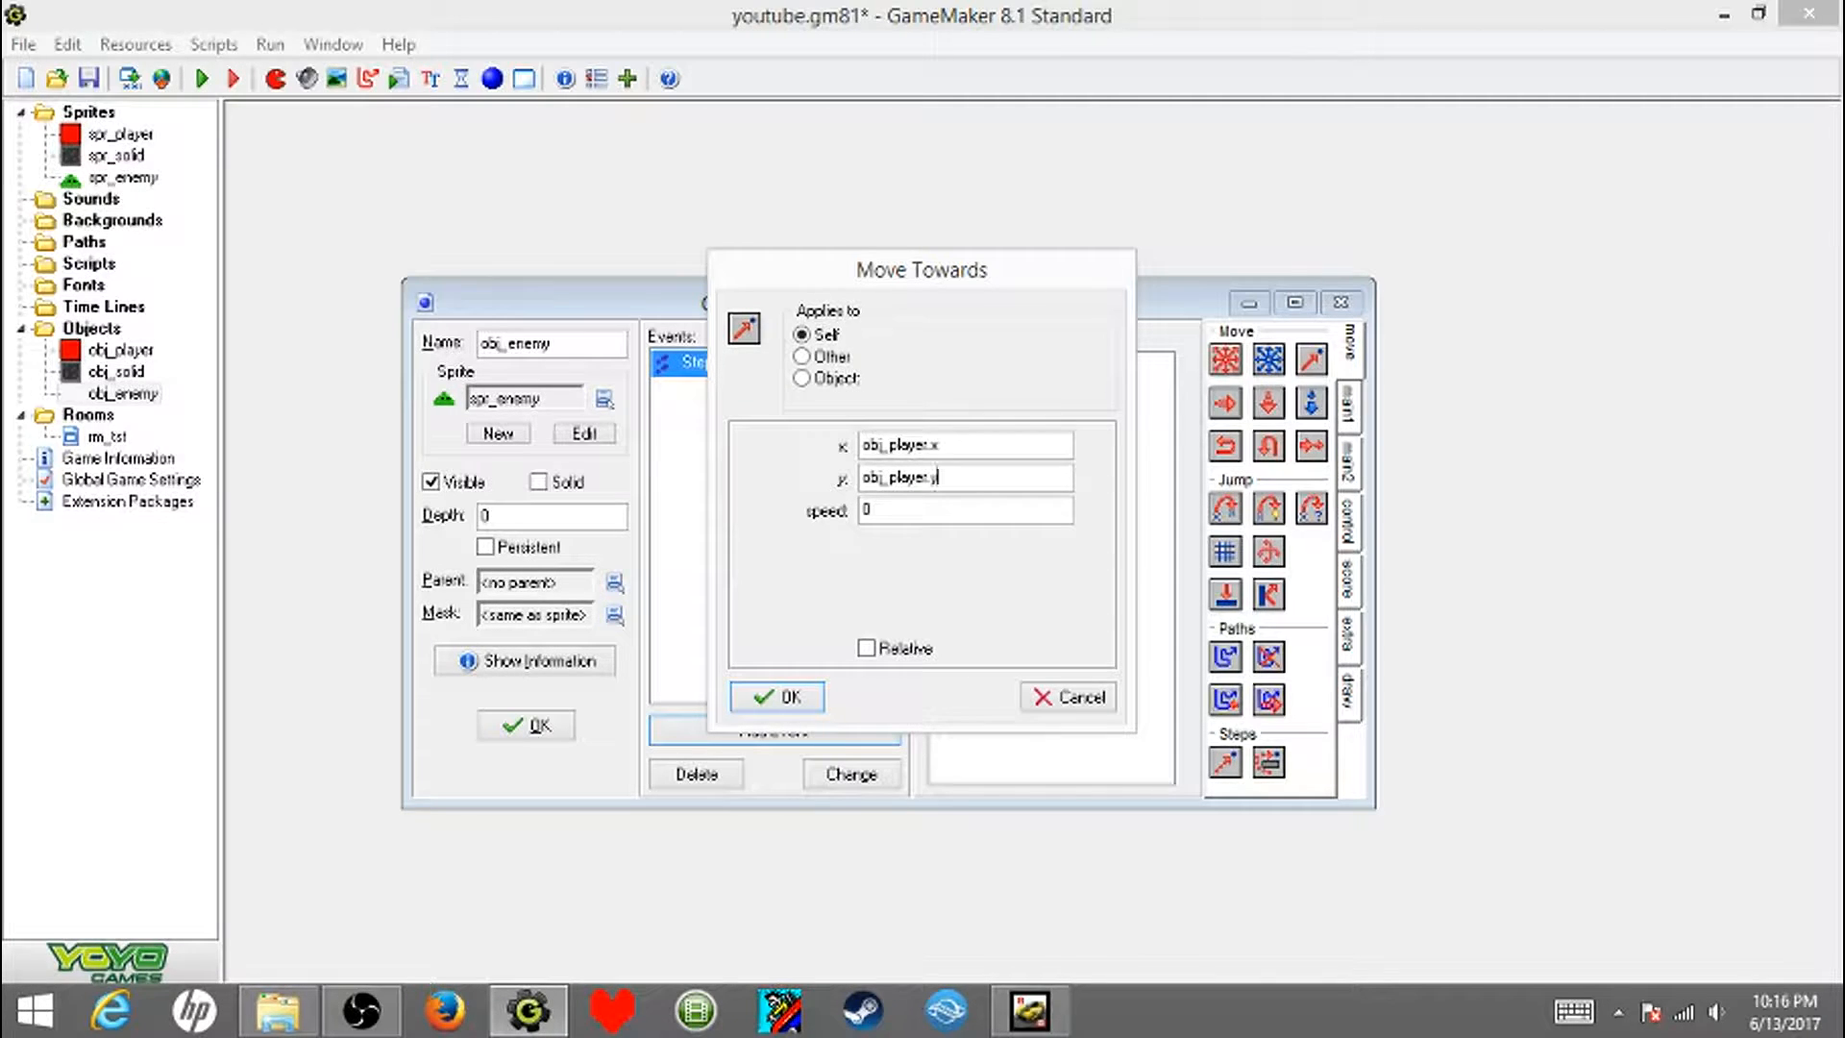
key("Tab")
key("Return")
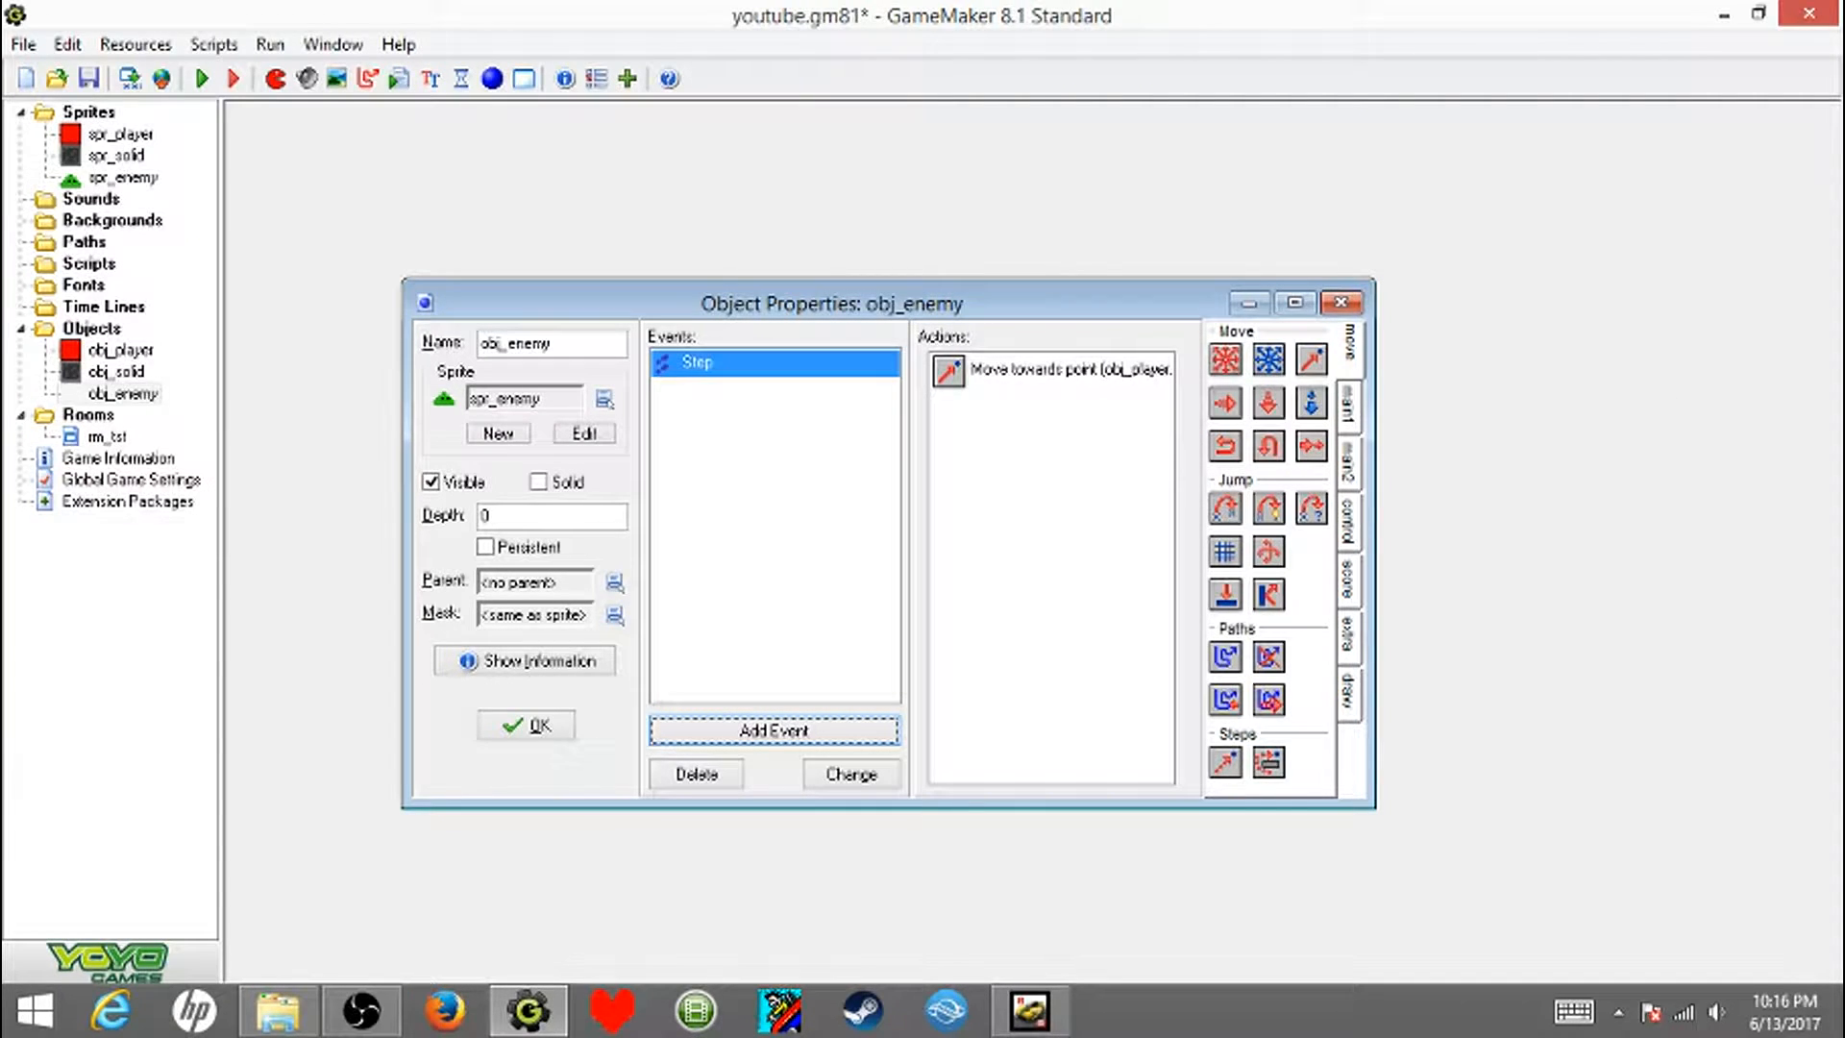
- Add a collision event with obj_solid to obj_enemy that bounces not precisely against solid objects, and save the object
left_click(774, 730)
left_click(832, 544)
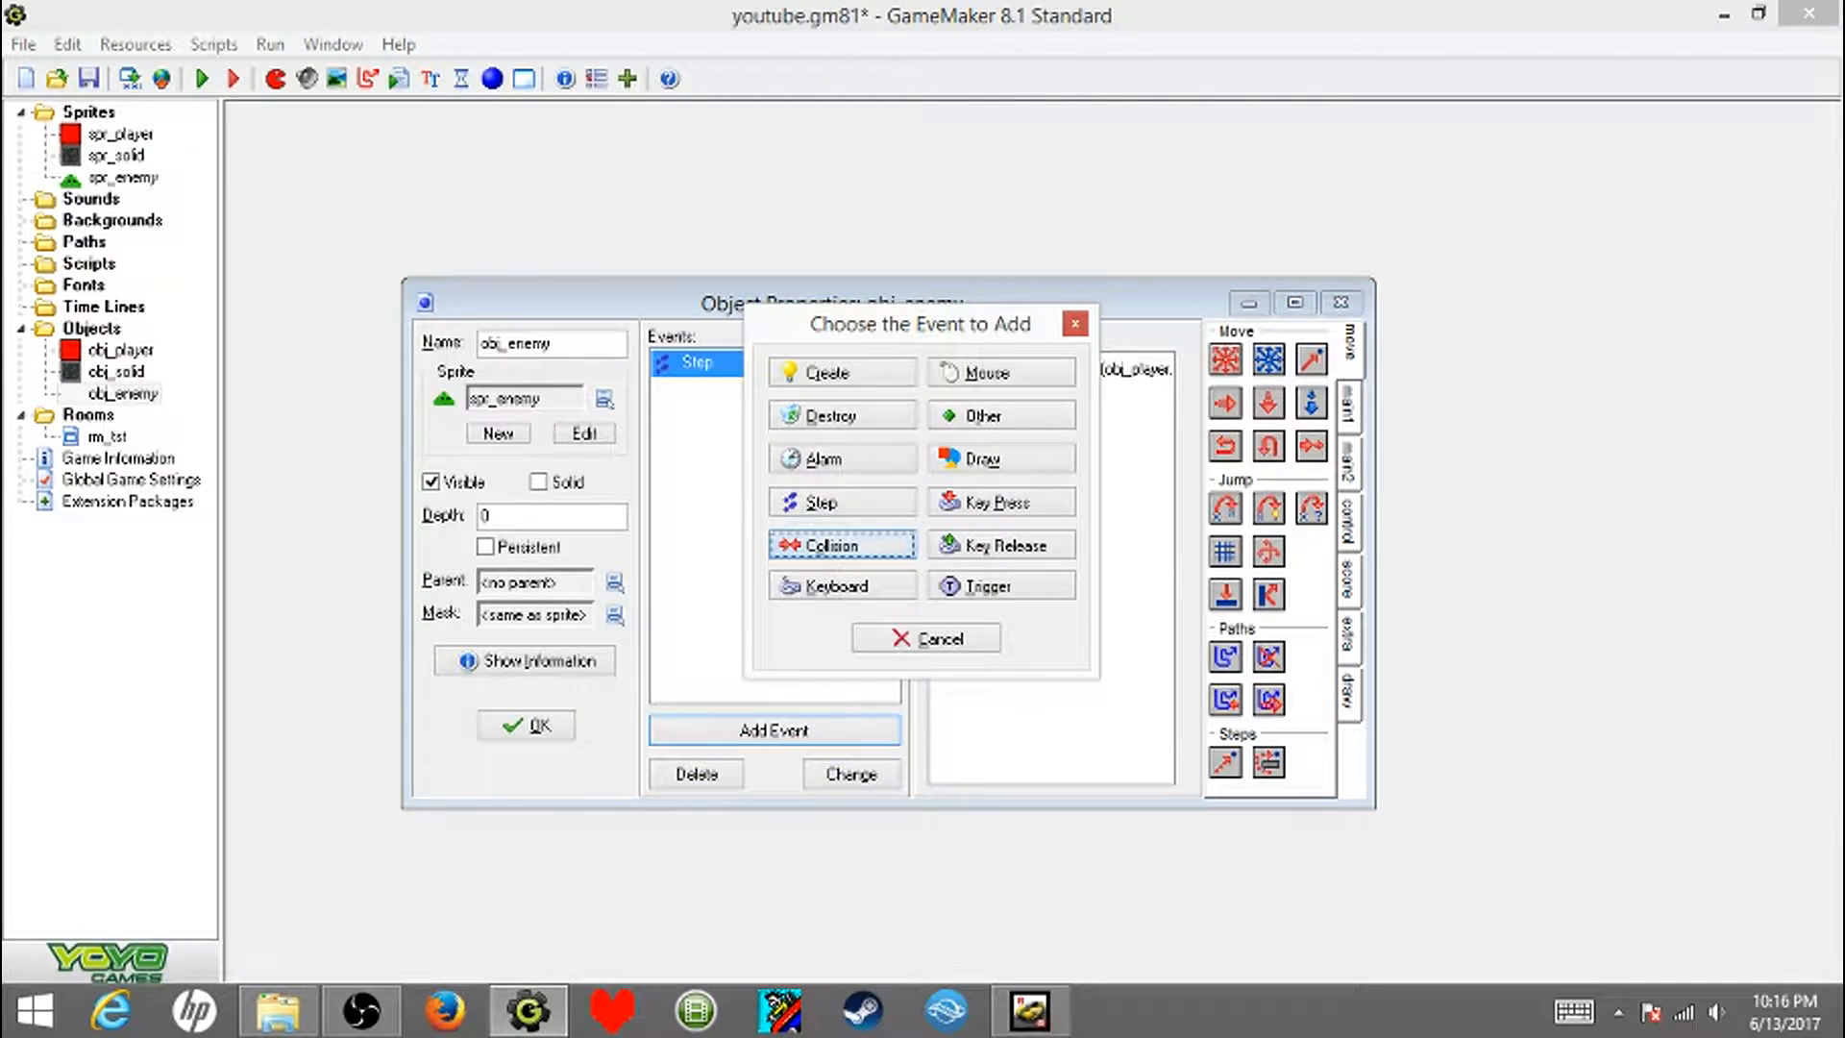
left_click(940, 584)
left_click(1348, 405)
left_click(1349, 462)
left_click(1349, 343)
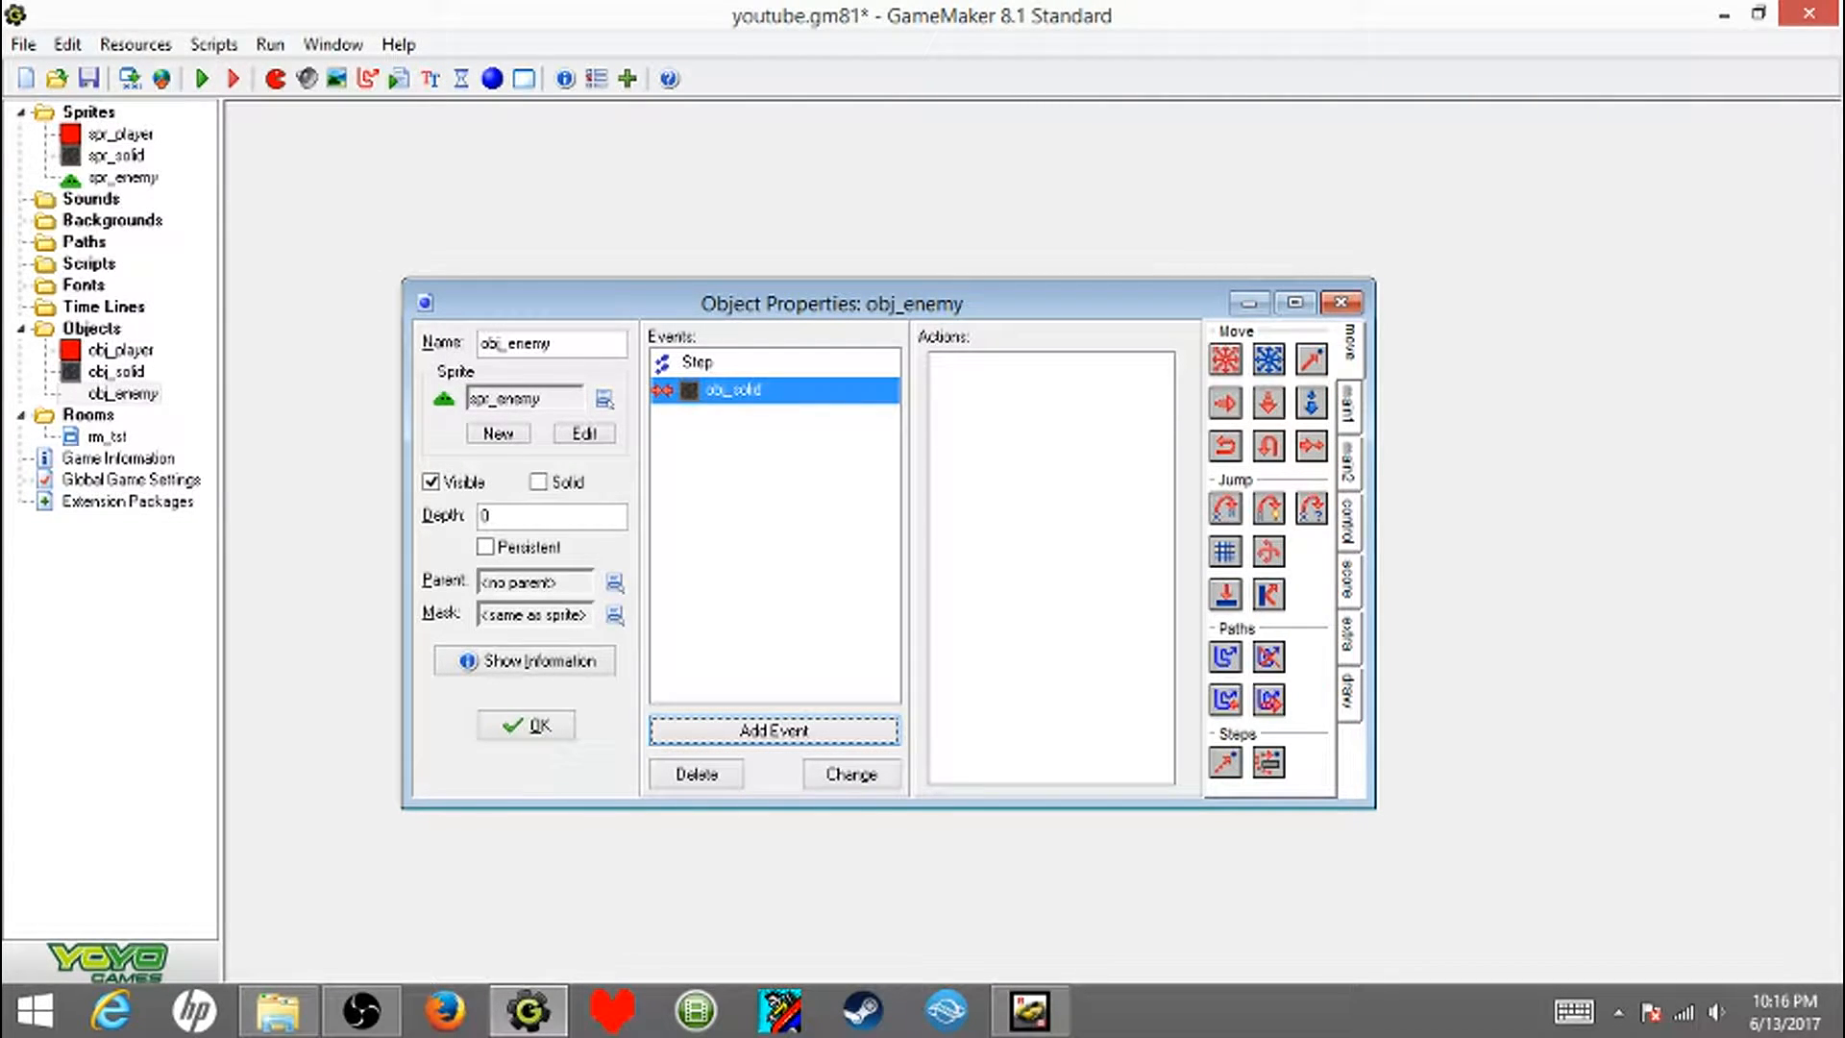
left_click_drag(1269, 595, 1051, 538)
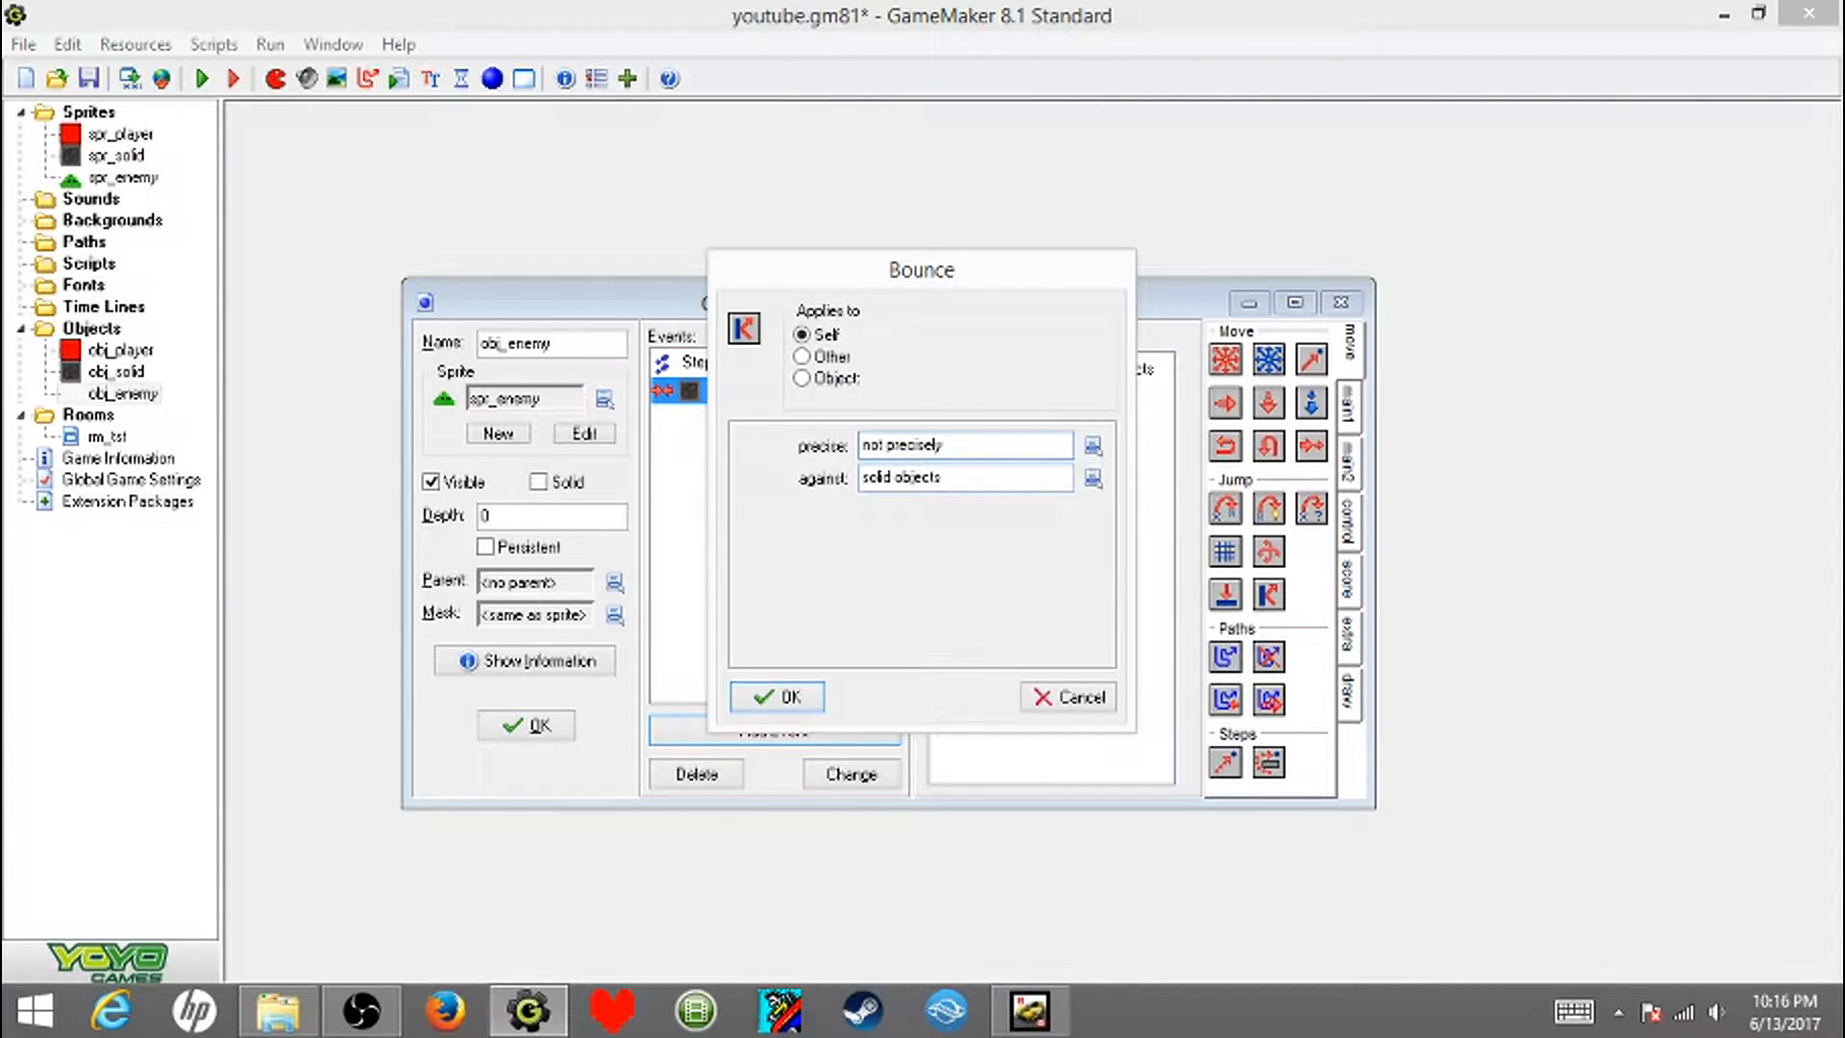
key("Return")
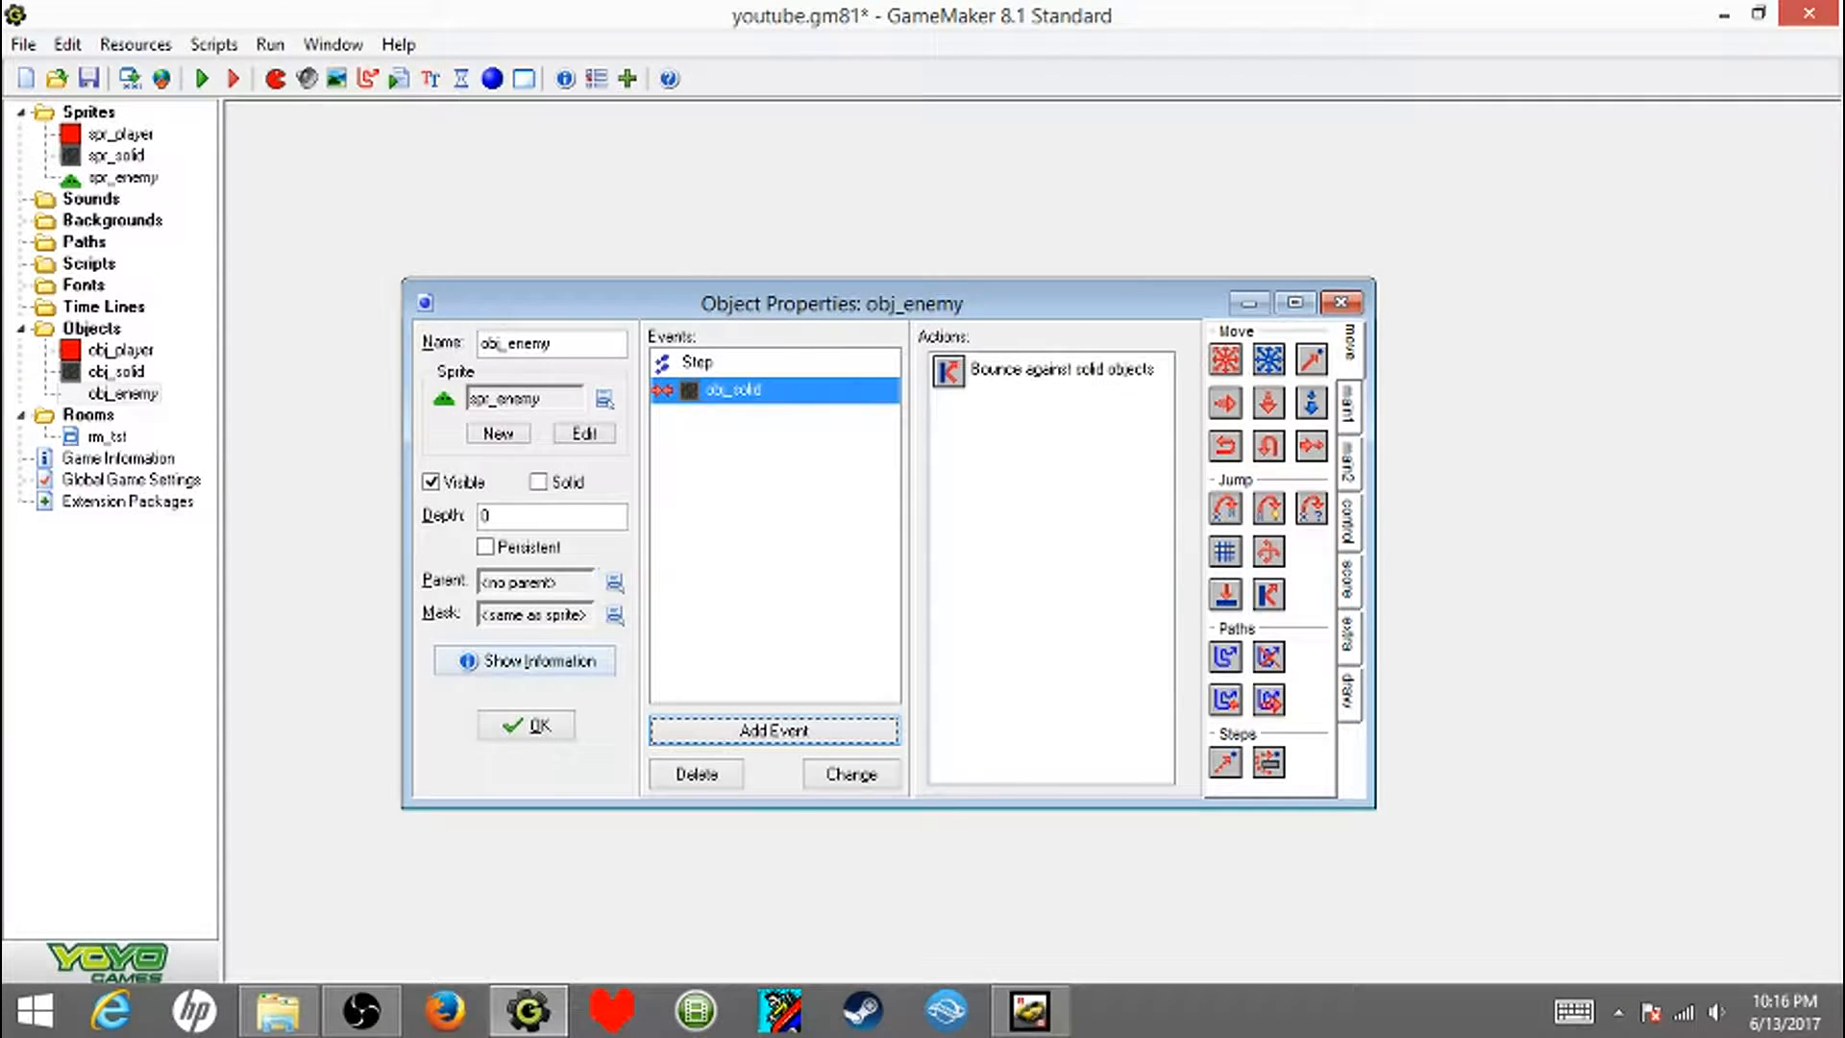
left_click(526, 725)
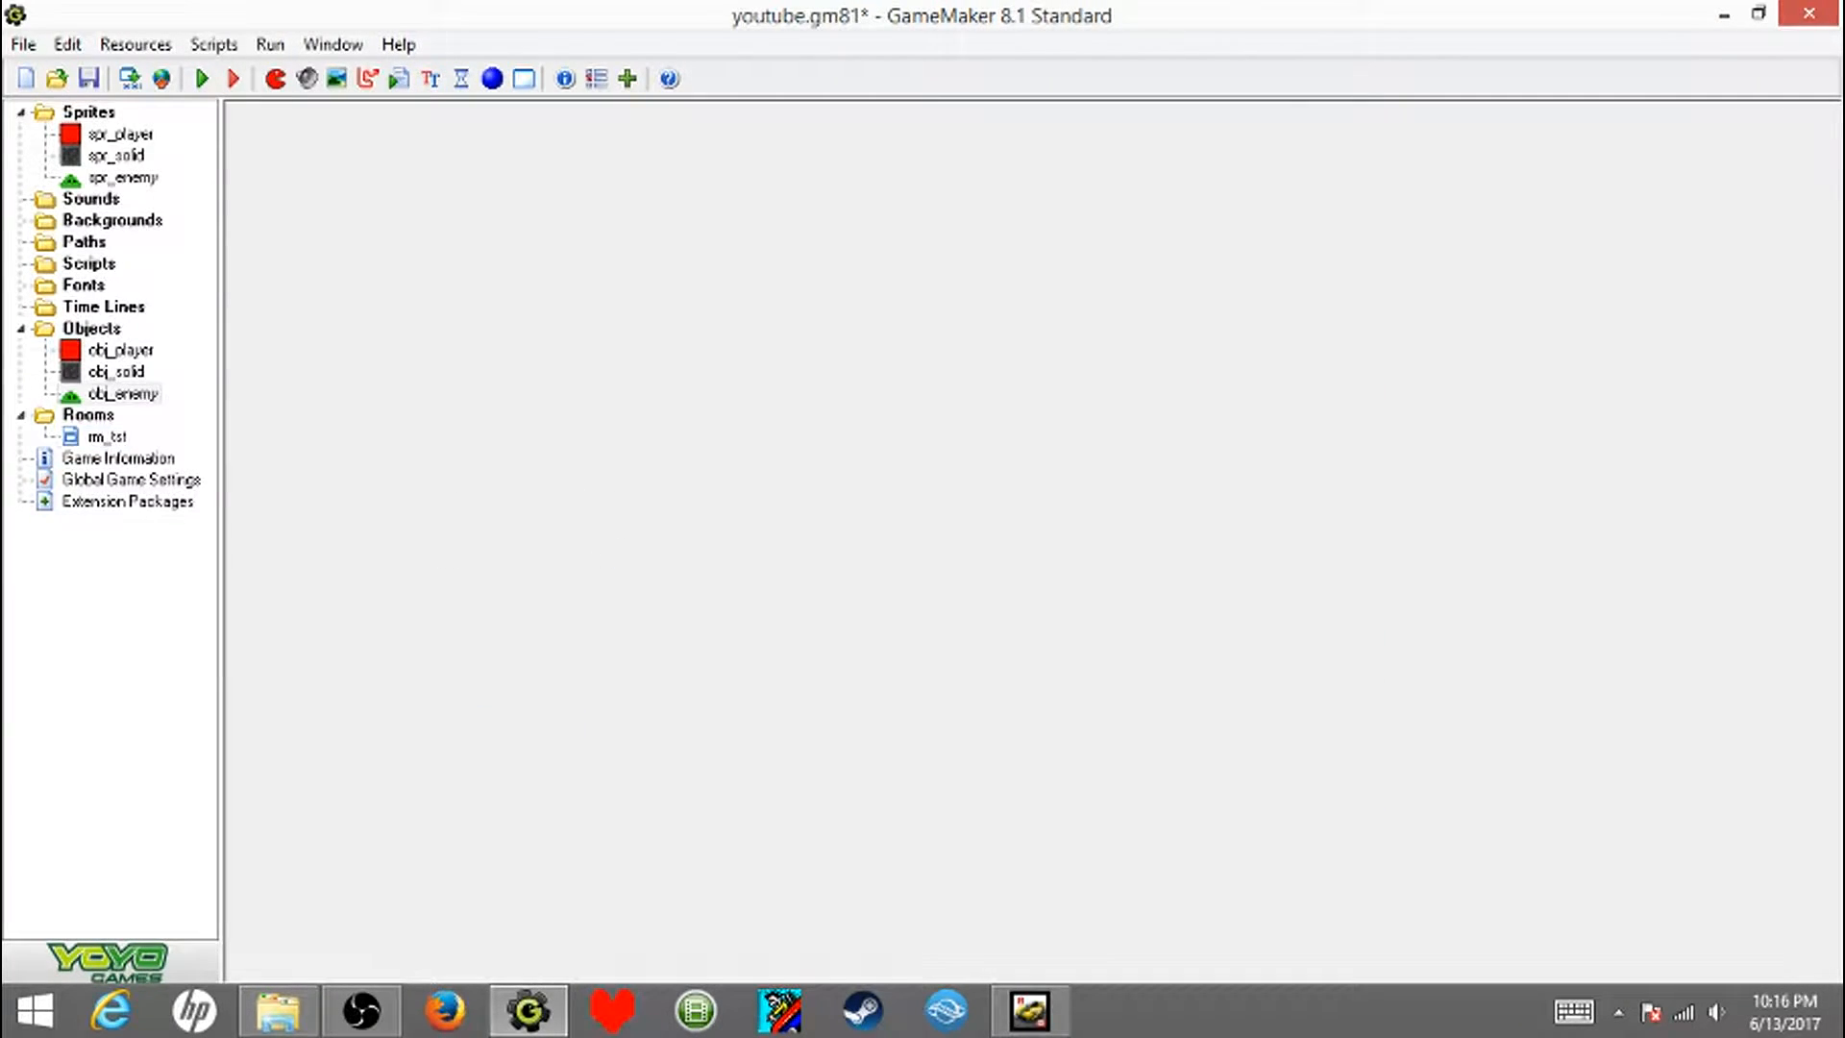
- Place obj_enemy in rm_tst in the open area below the long horizontal wall, and save the room
double_click(107, 438)
left_click(1686, 338)
left_click(367, 344)
left_click(450, 425)
left_click(846, 447)
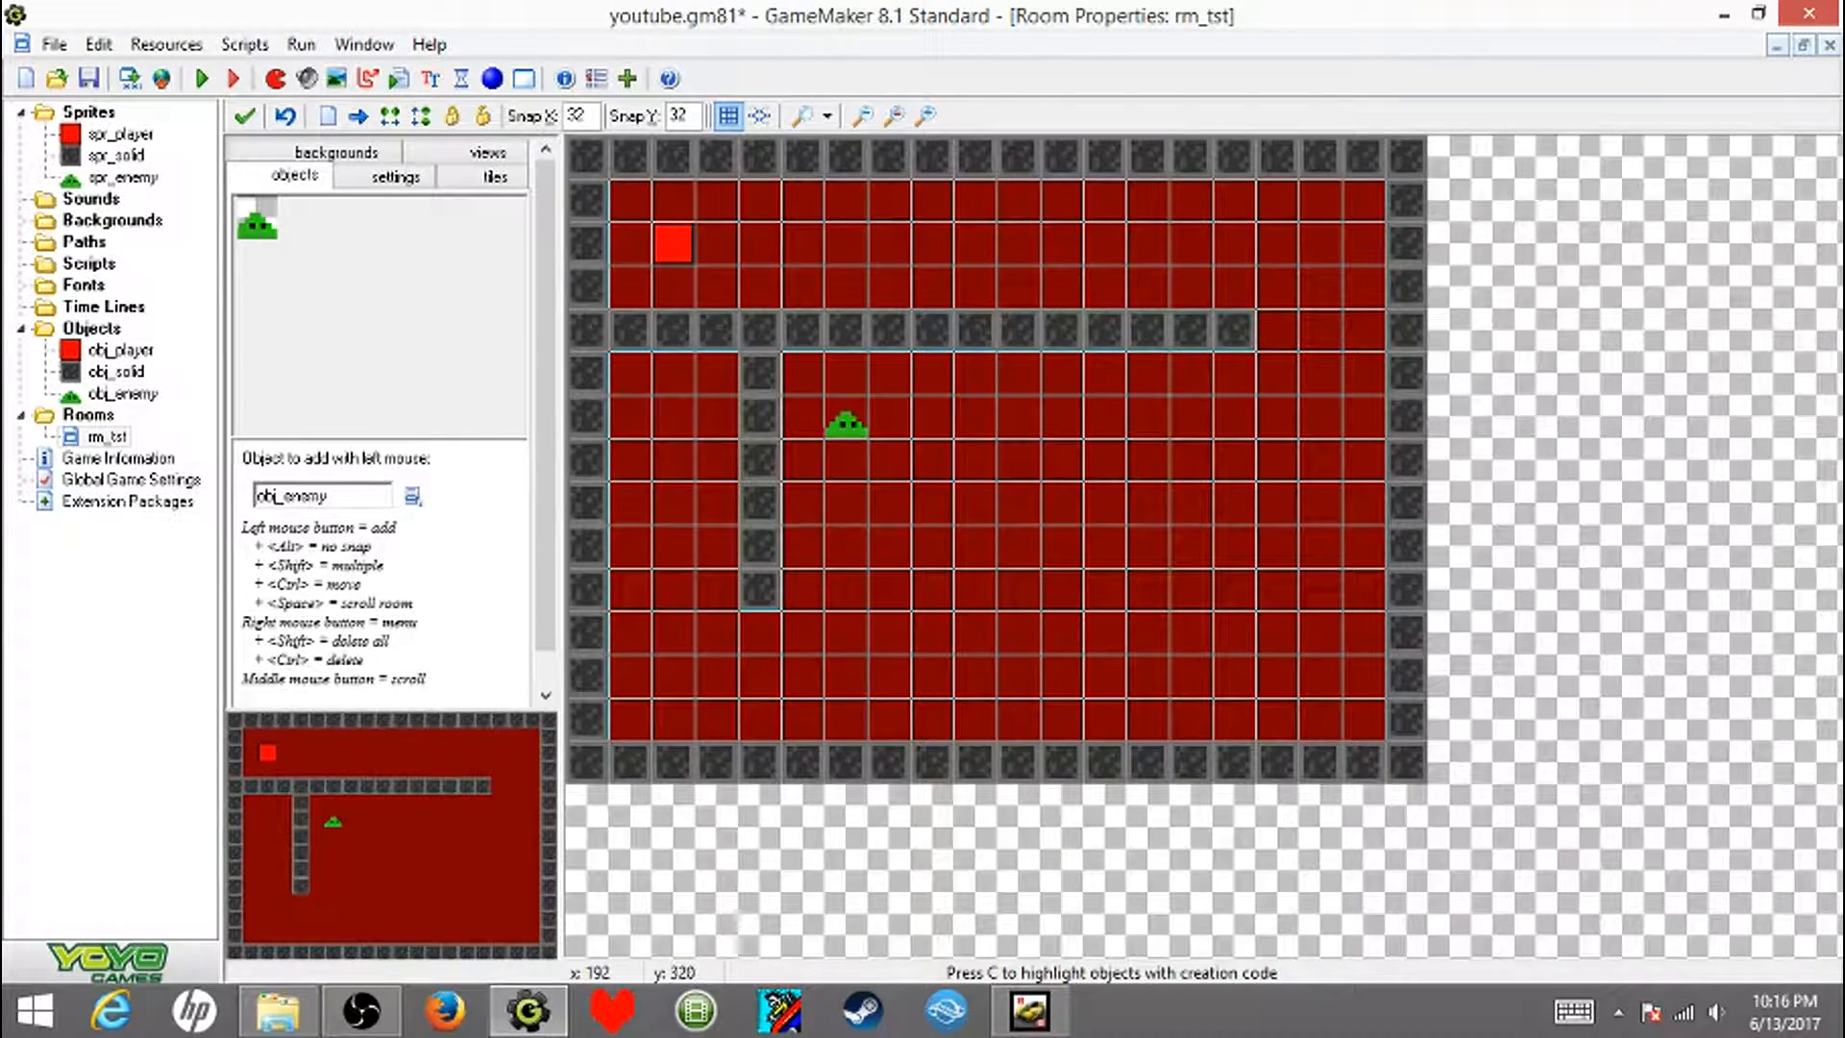
left_click(845, 591)
left_click(245, 116)
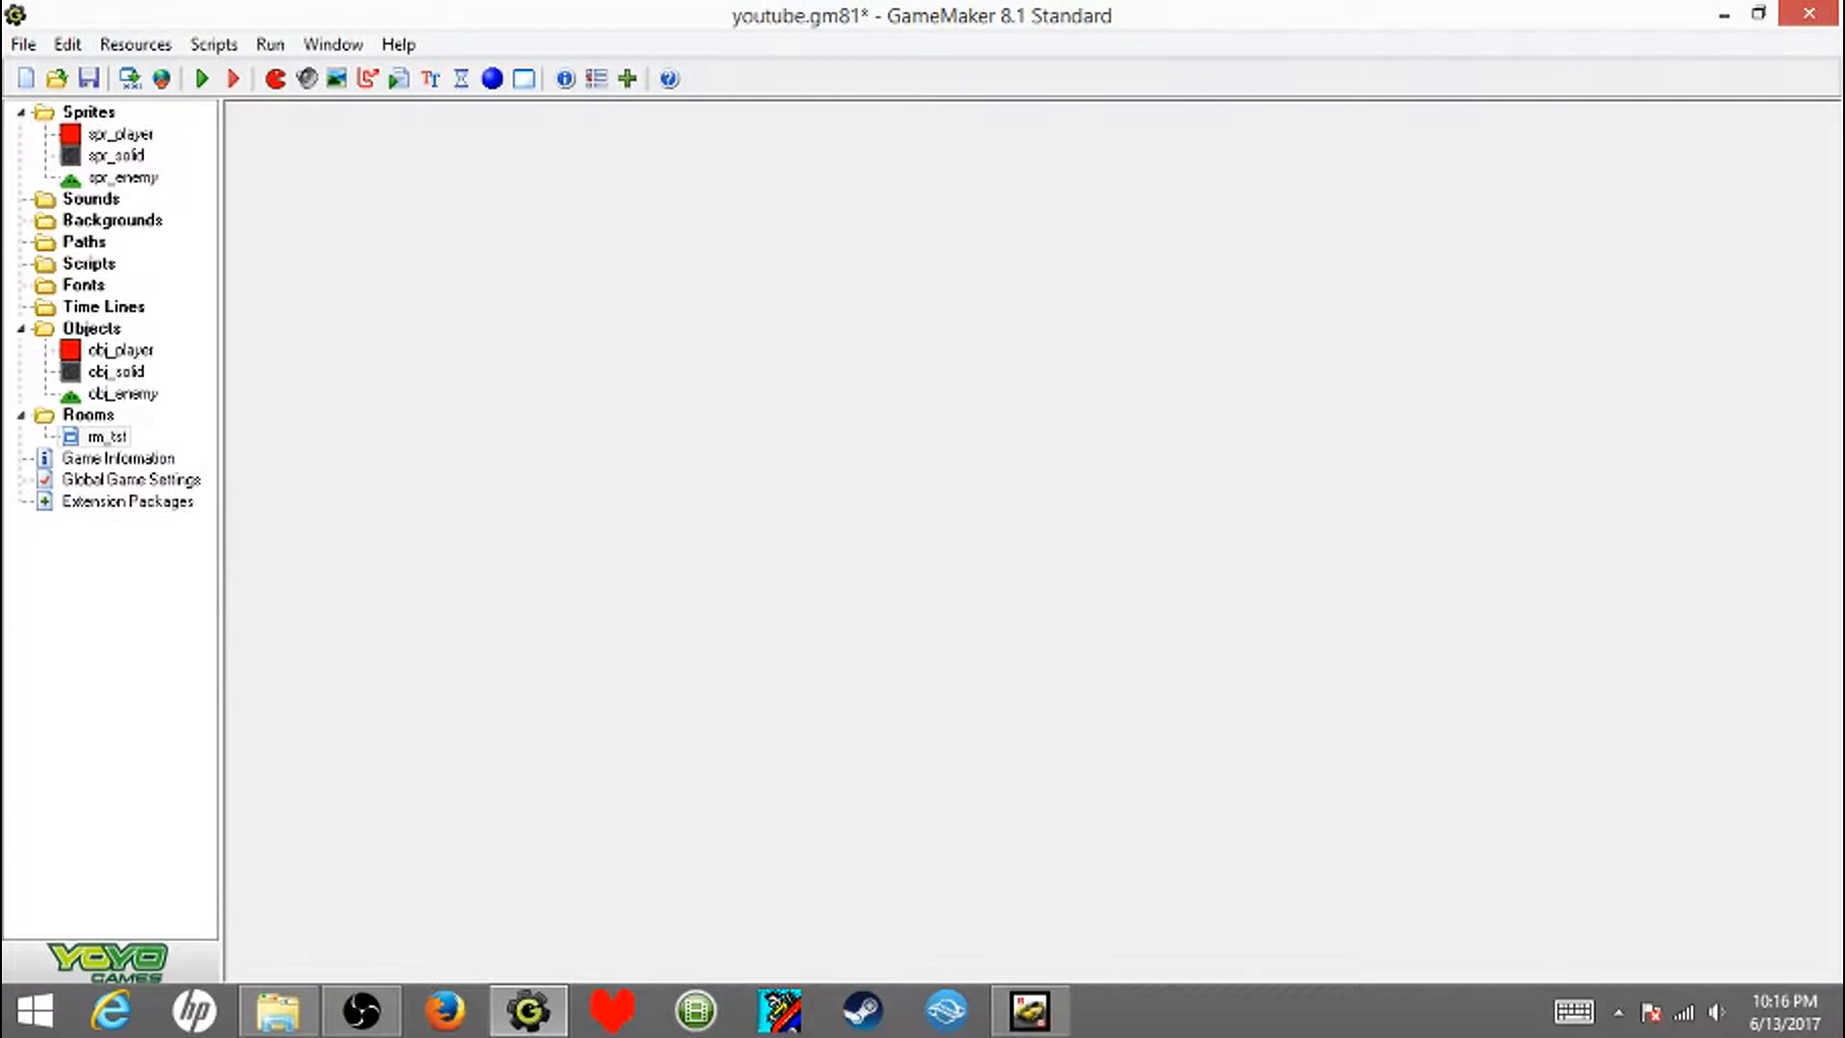
- Save the project and test-run the game, steering the player around the room to check how the enemy chases it
left_click(89, 78)
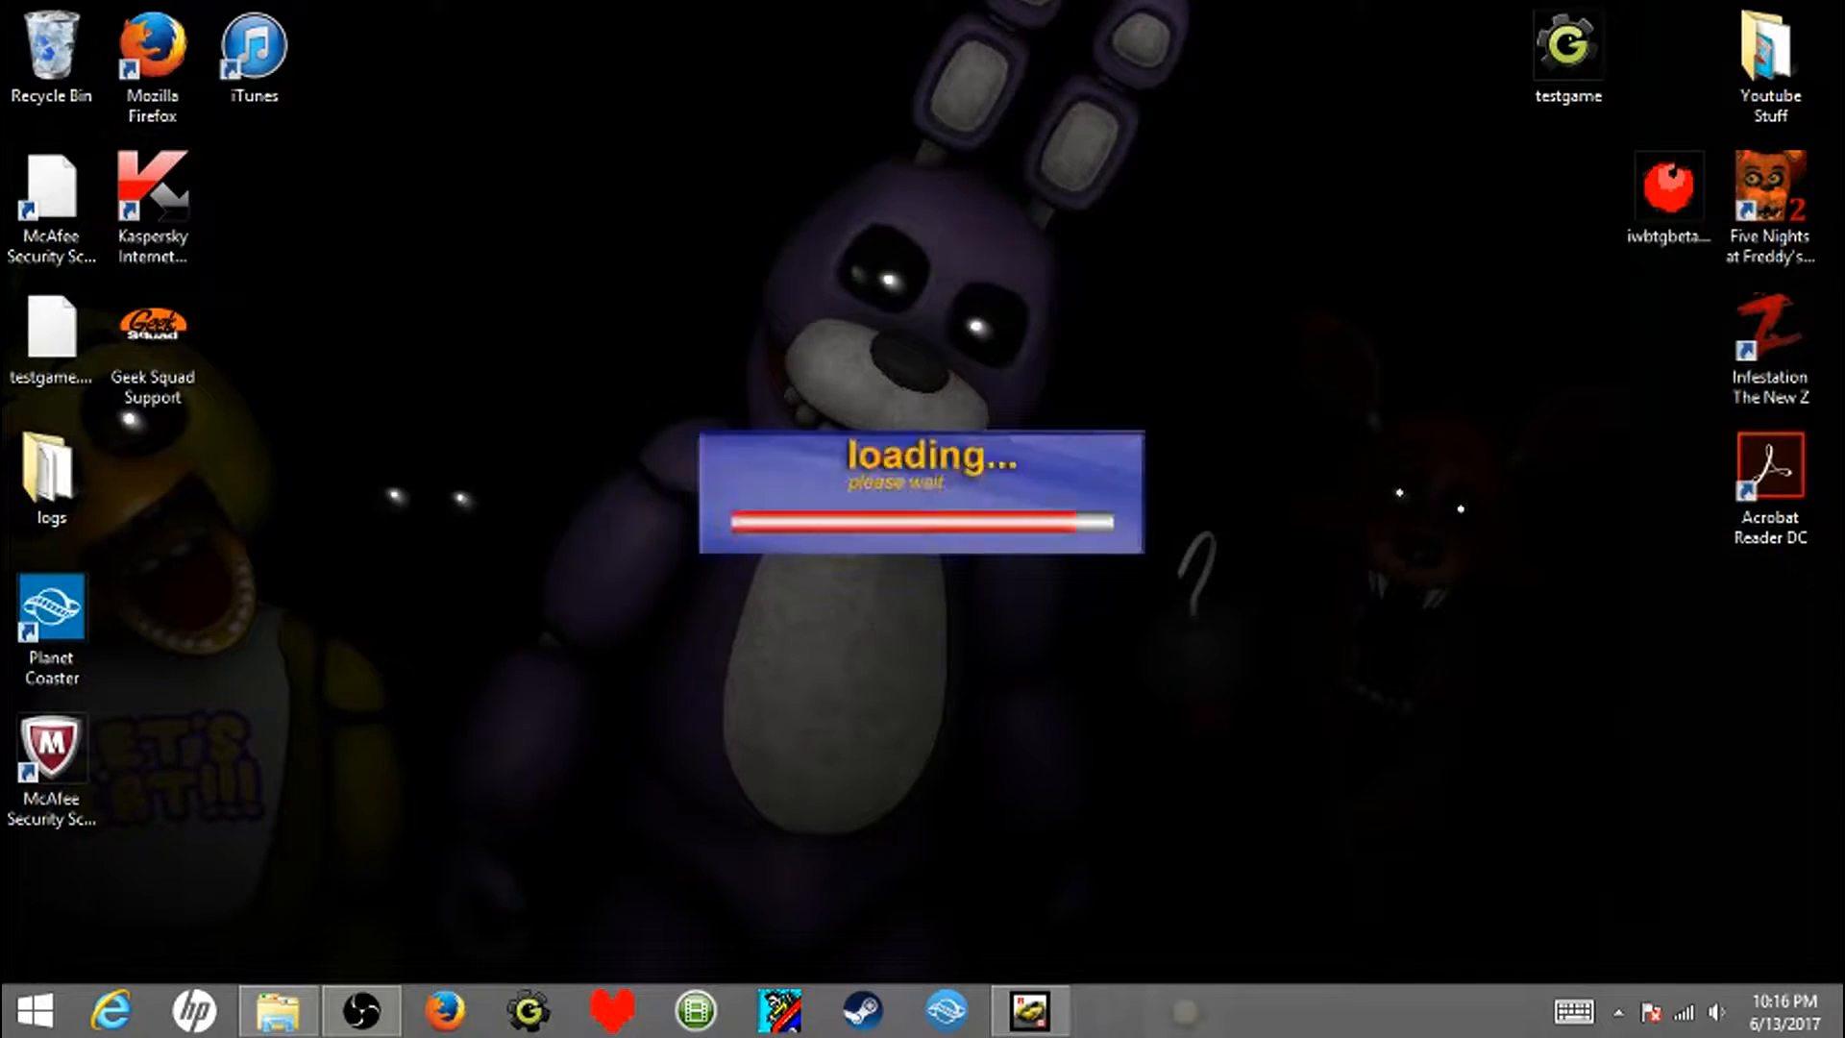
key("Right")
key("Down")
key("Left")
key("Left")
key("Up")
key("Right")
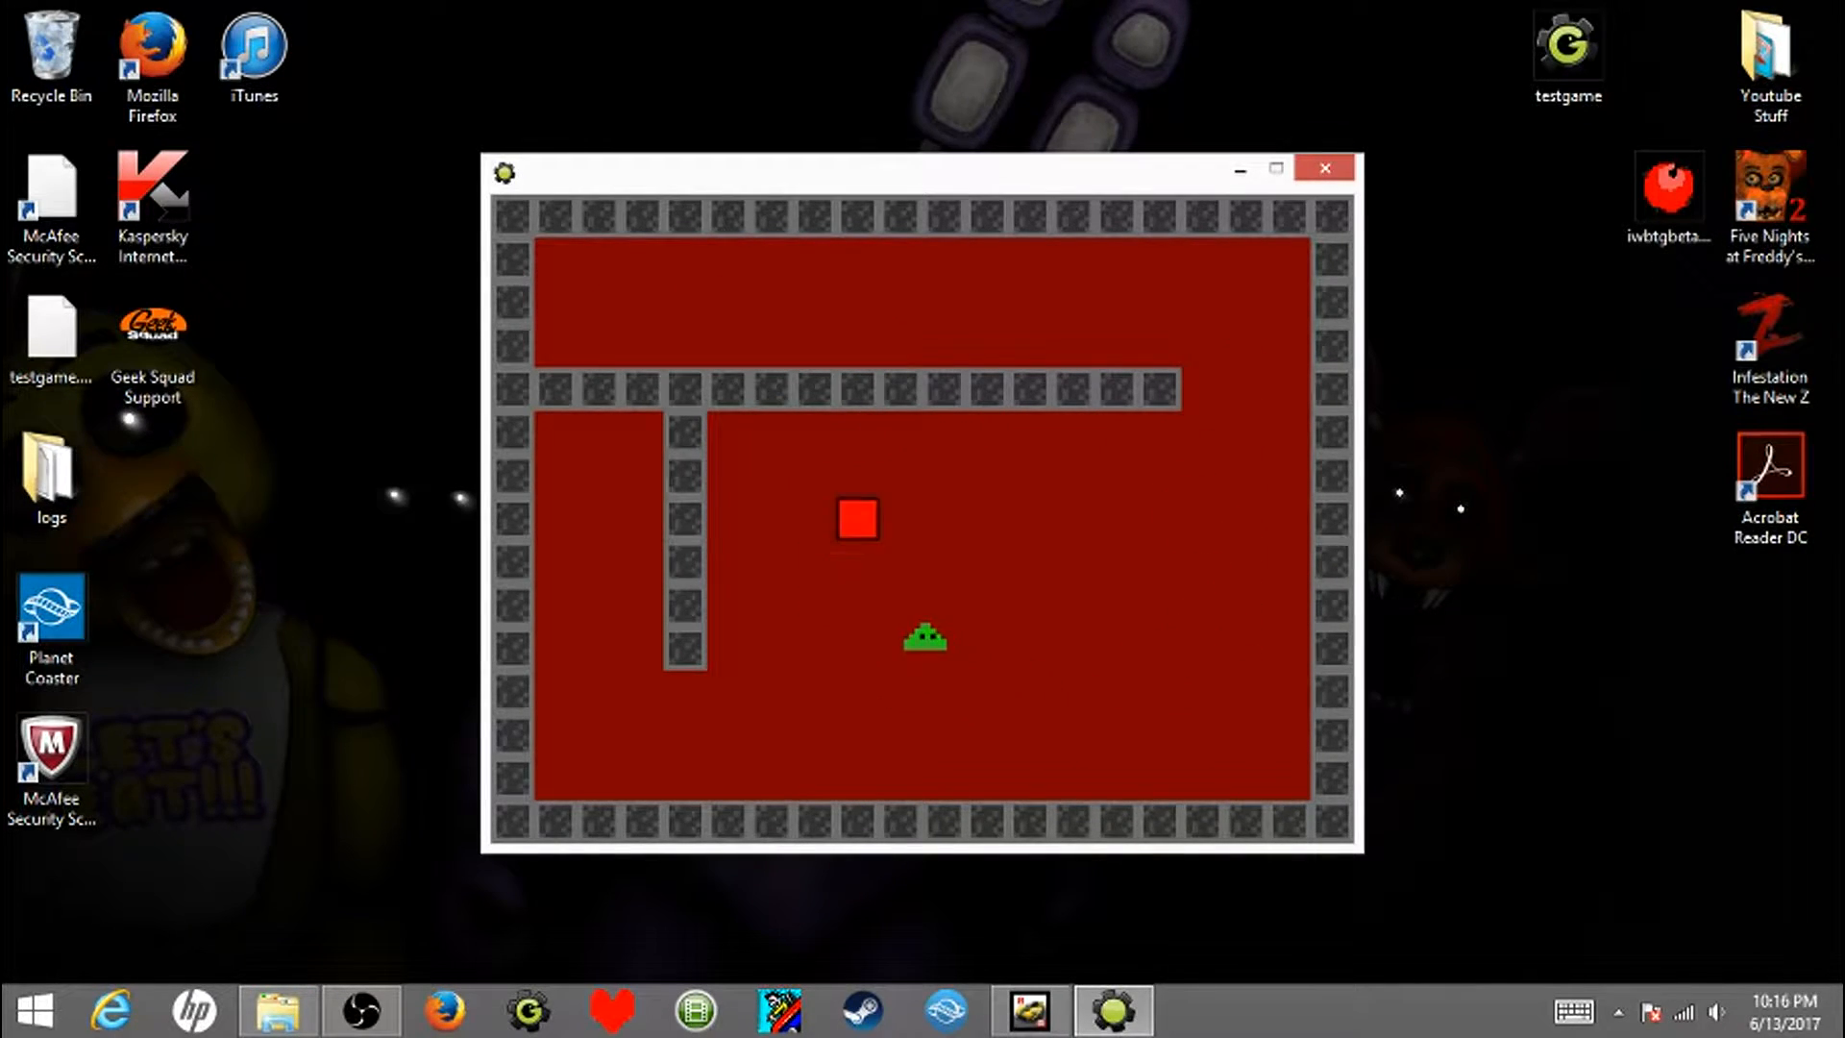
key("Down")
key("Left")
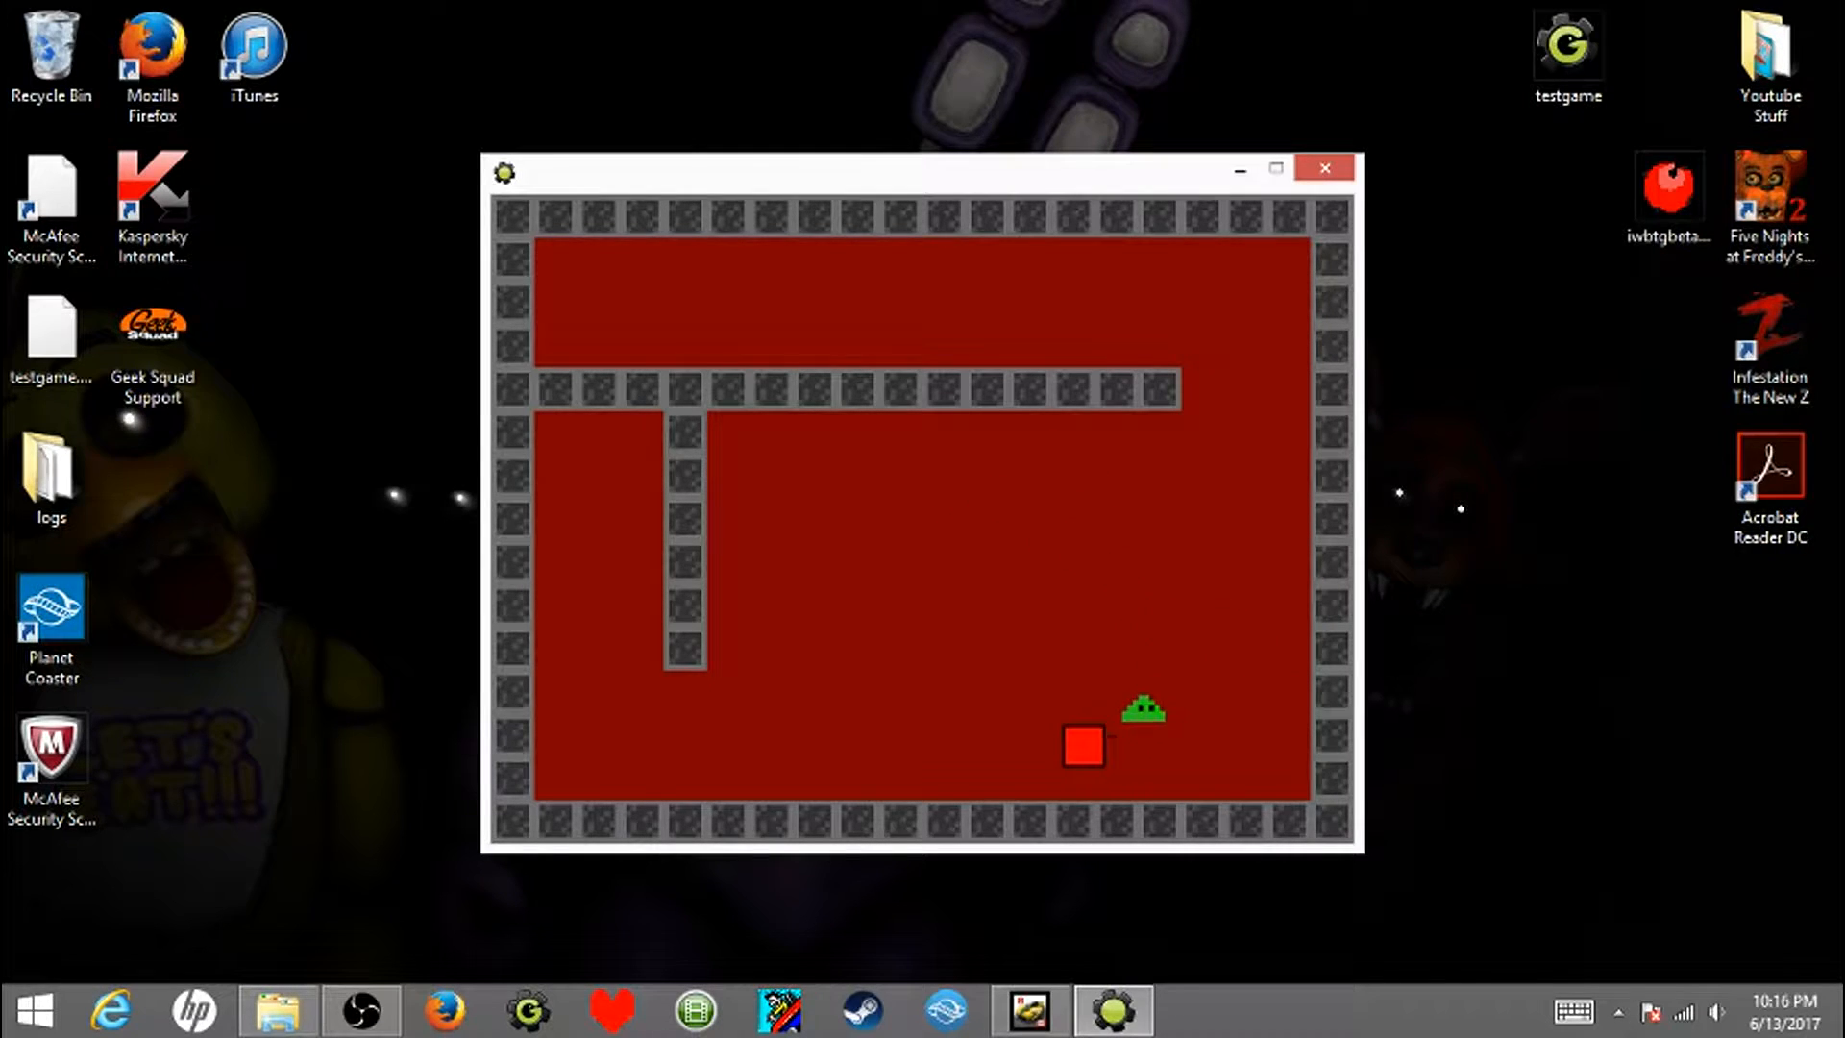
key("Up")
key("Right")
key("Down")
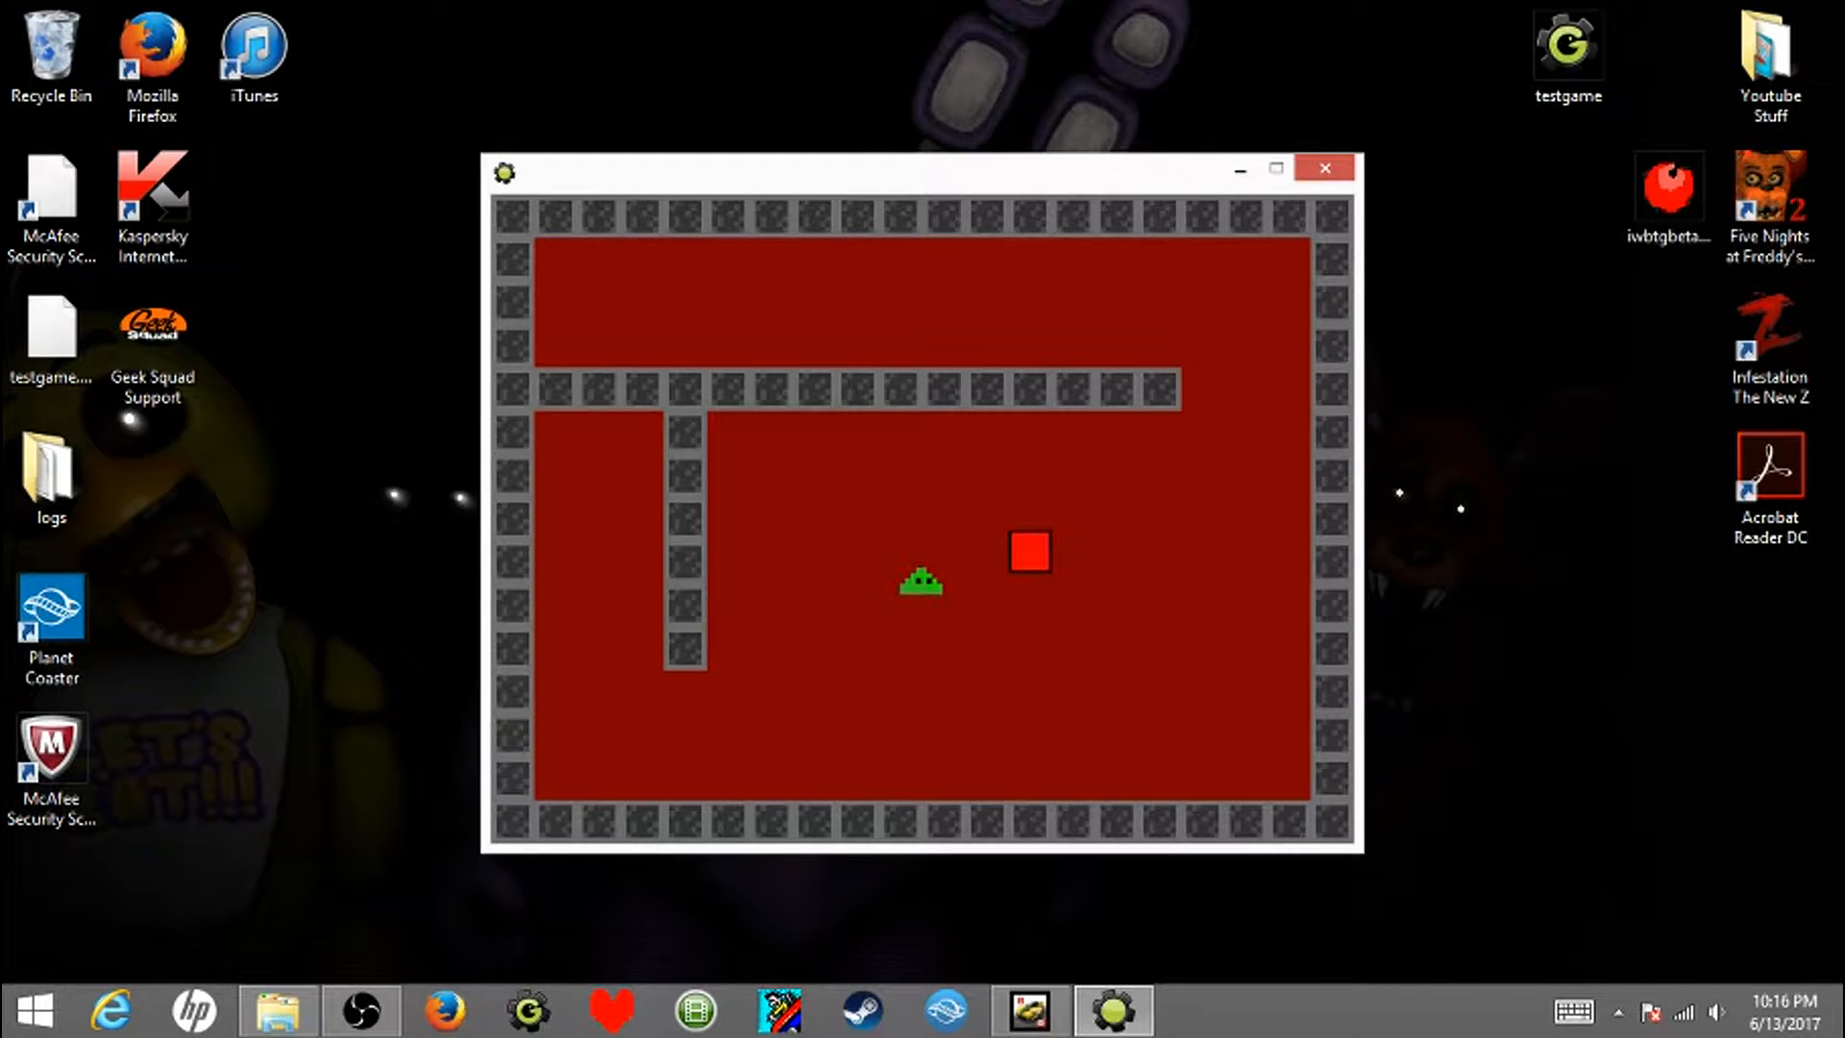
key("Up")
key("Left")
key("Down")
key("Right")
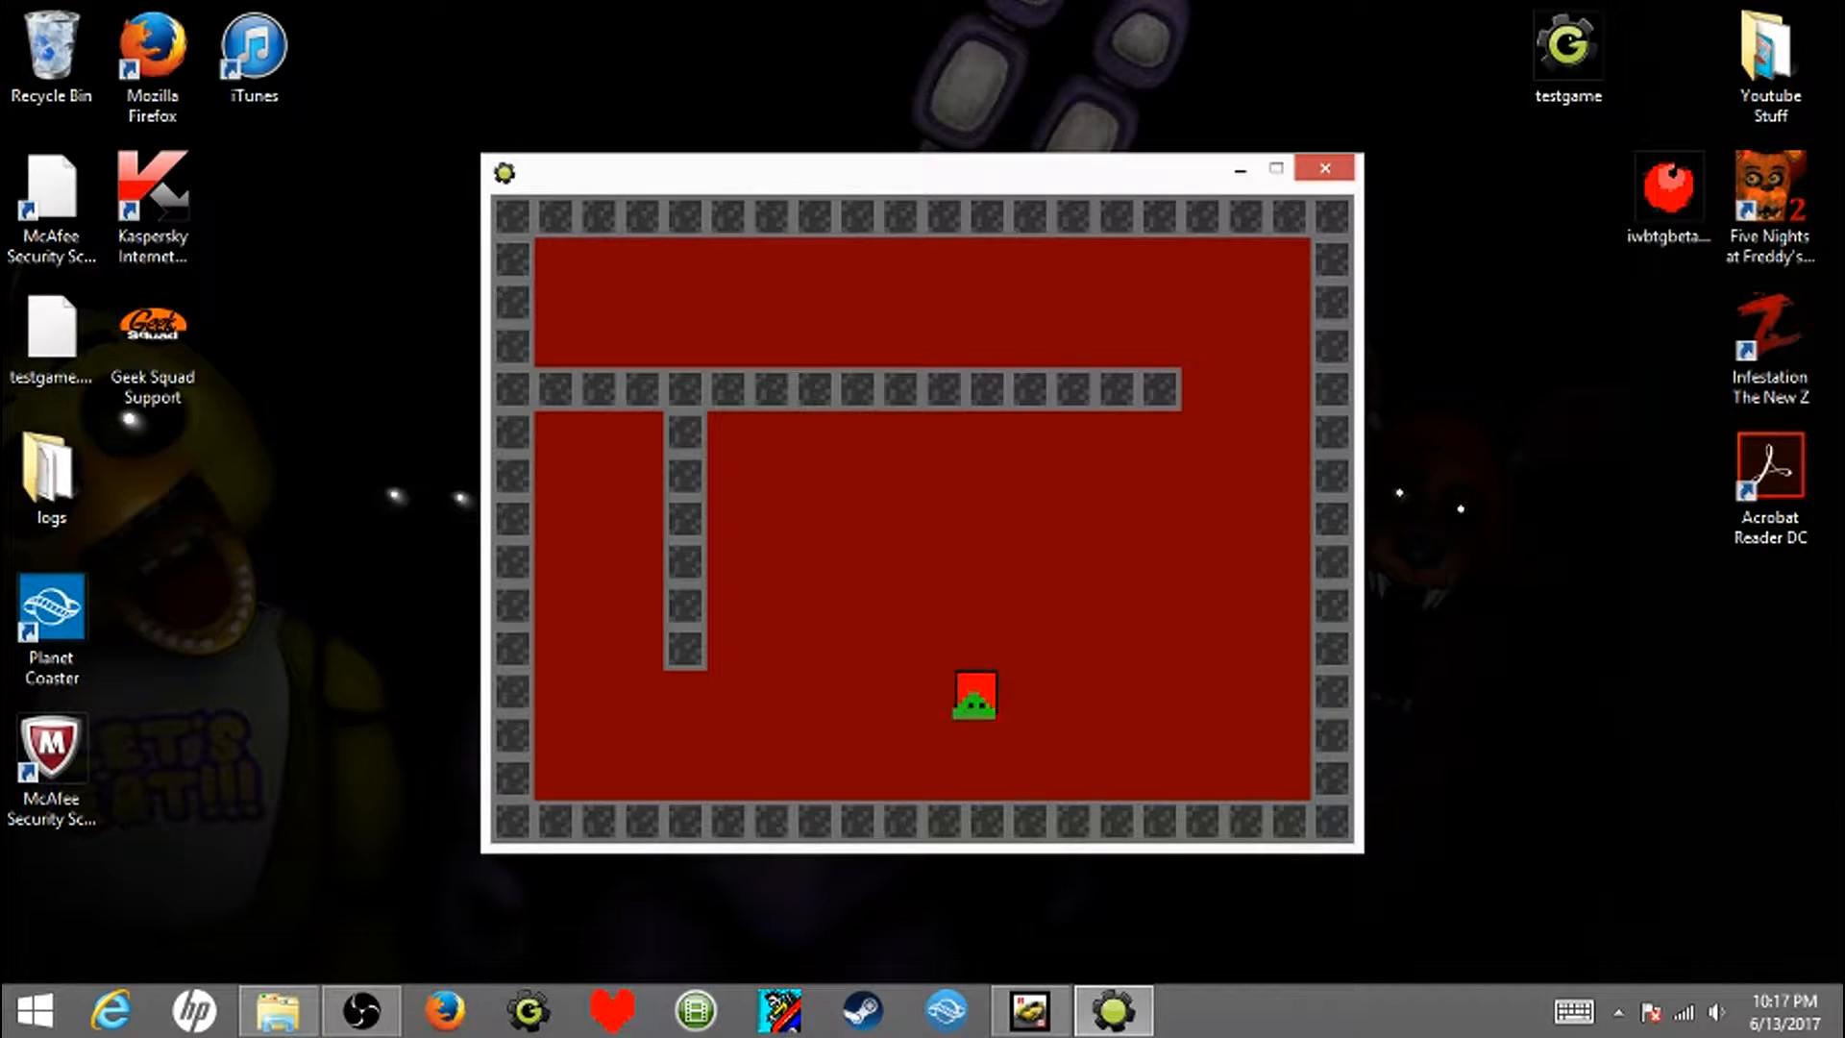
key("Up")
key("Right")
key("Down")
key("Left")
key("Up")
key("Right")
key("Down")
key("Left")
key("Up")
key("Right")
key("Down")
key("Left")
key("Up")
key("Right")
key("Down")
key("Left")
key("Up")
key("Escape")
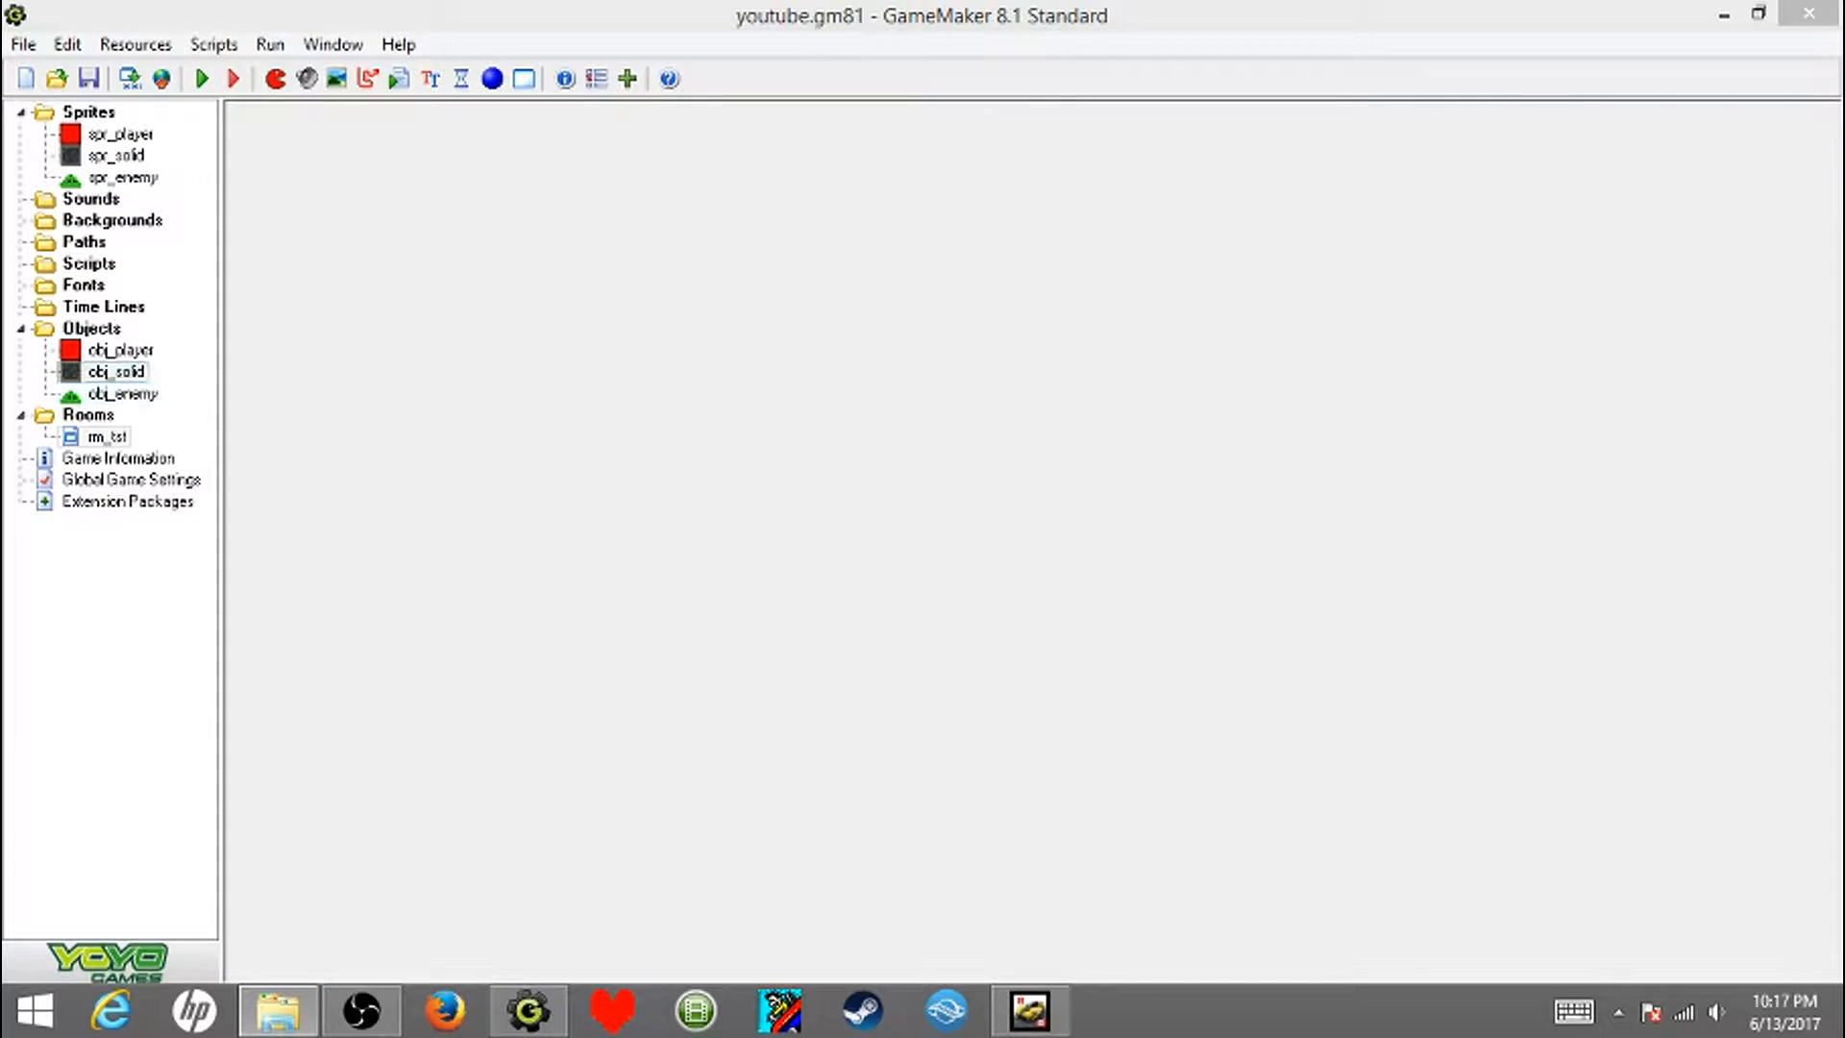
- Add a collision event with obj_enemy to obj_player that restarts the current room, and save the object
double_click(121, 349)
left_click(843, 801)
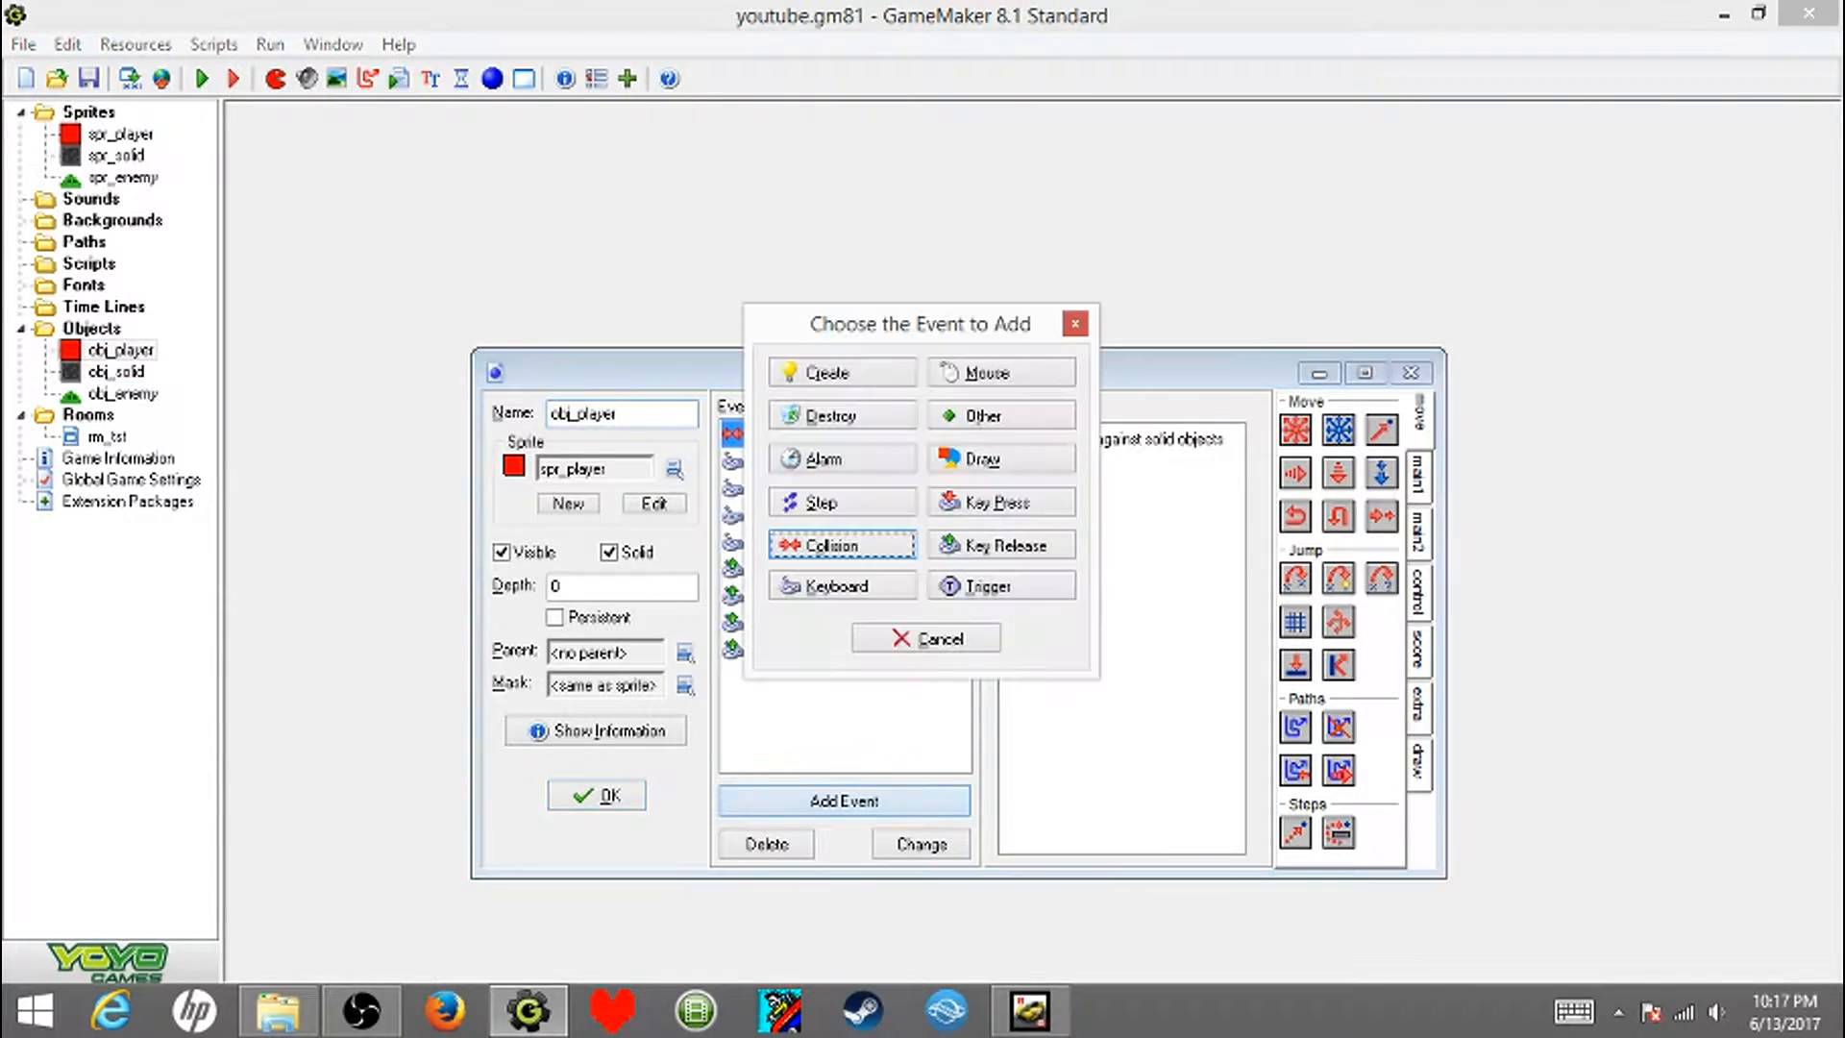
left_click(817, 545)
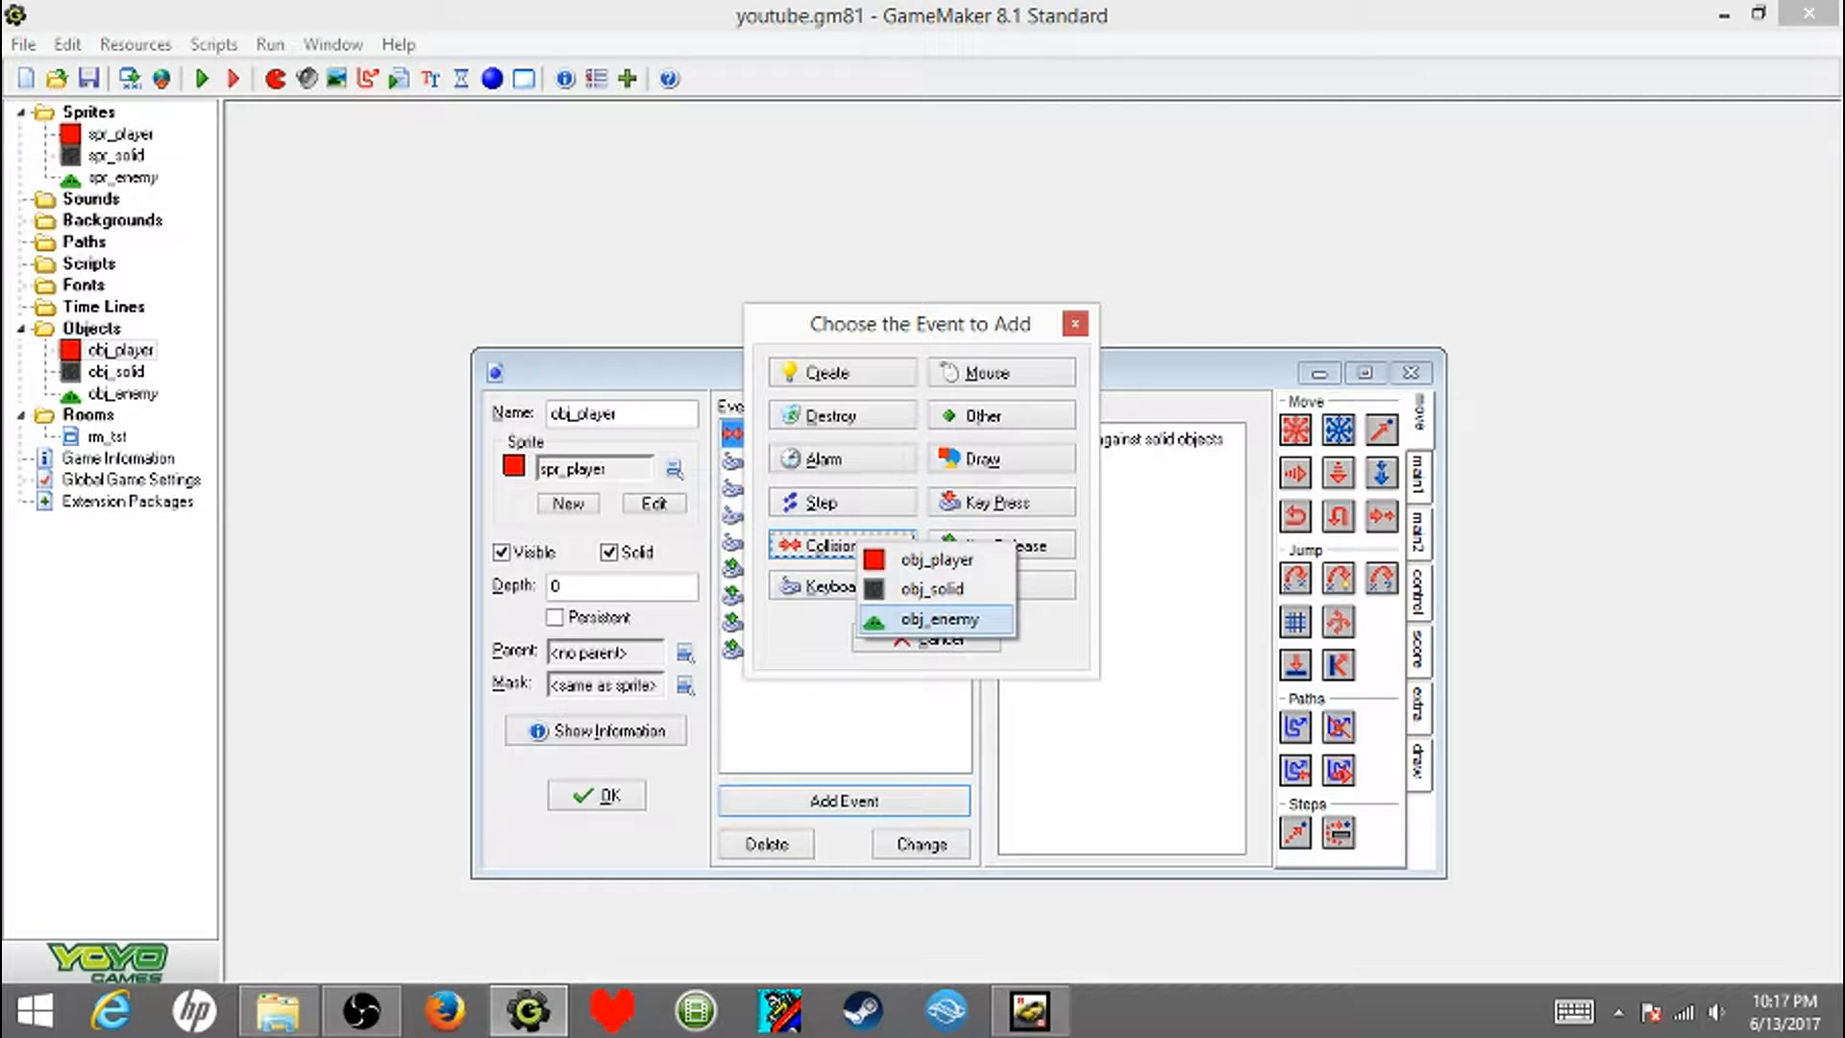
left_click(940, 619)
left_click(1419, 476)
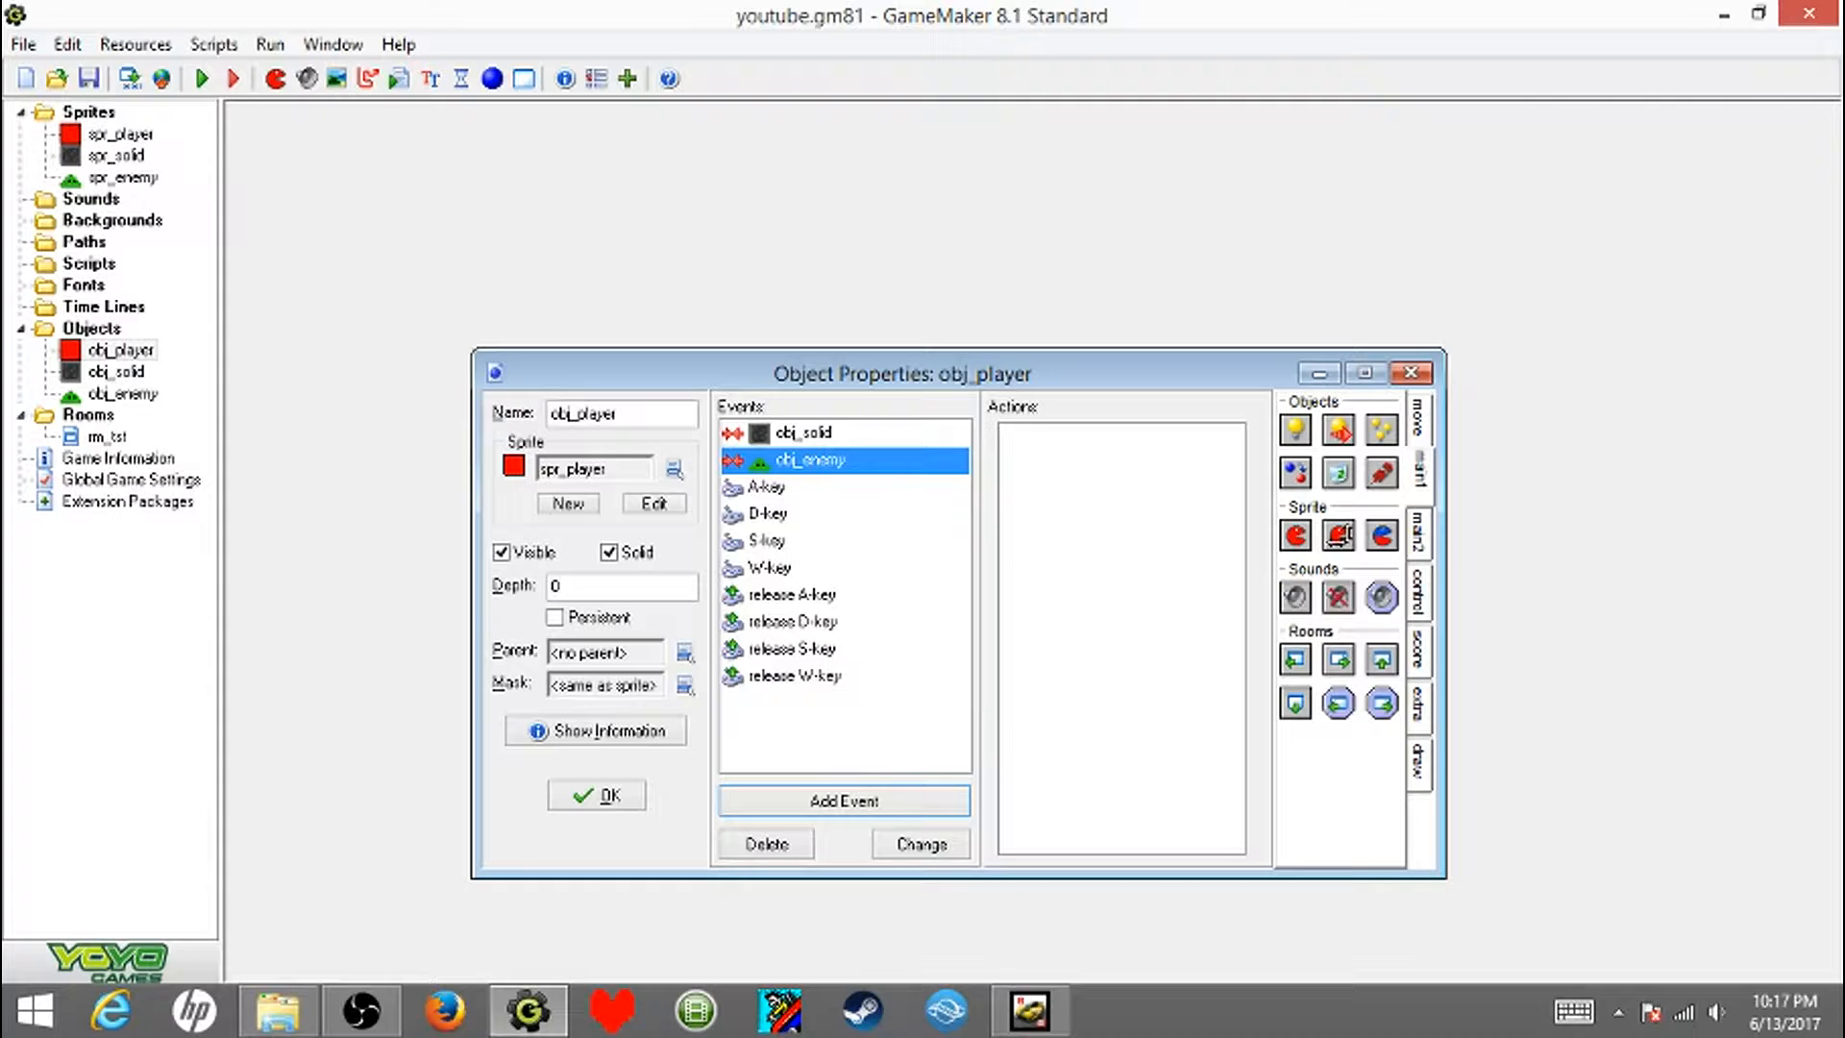
left_click_drag(1382, 659, 1122, 558)
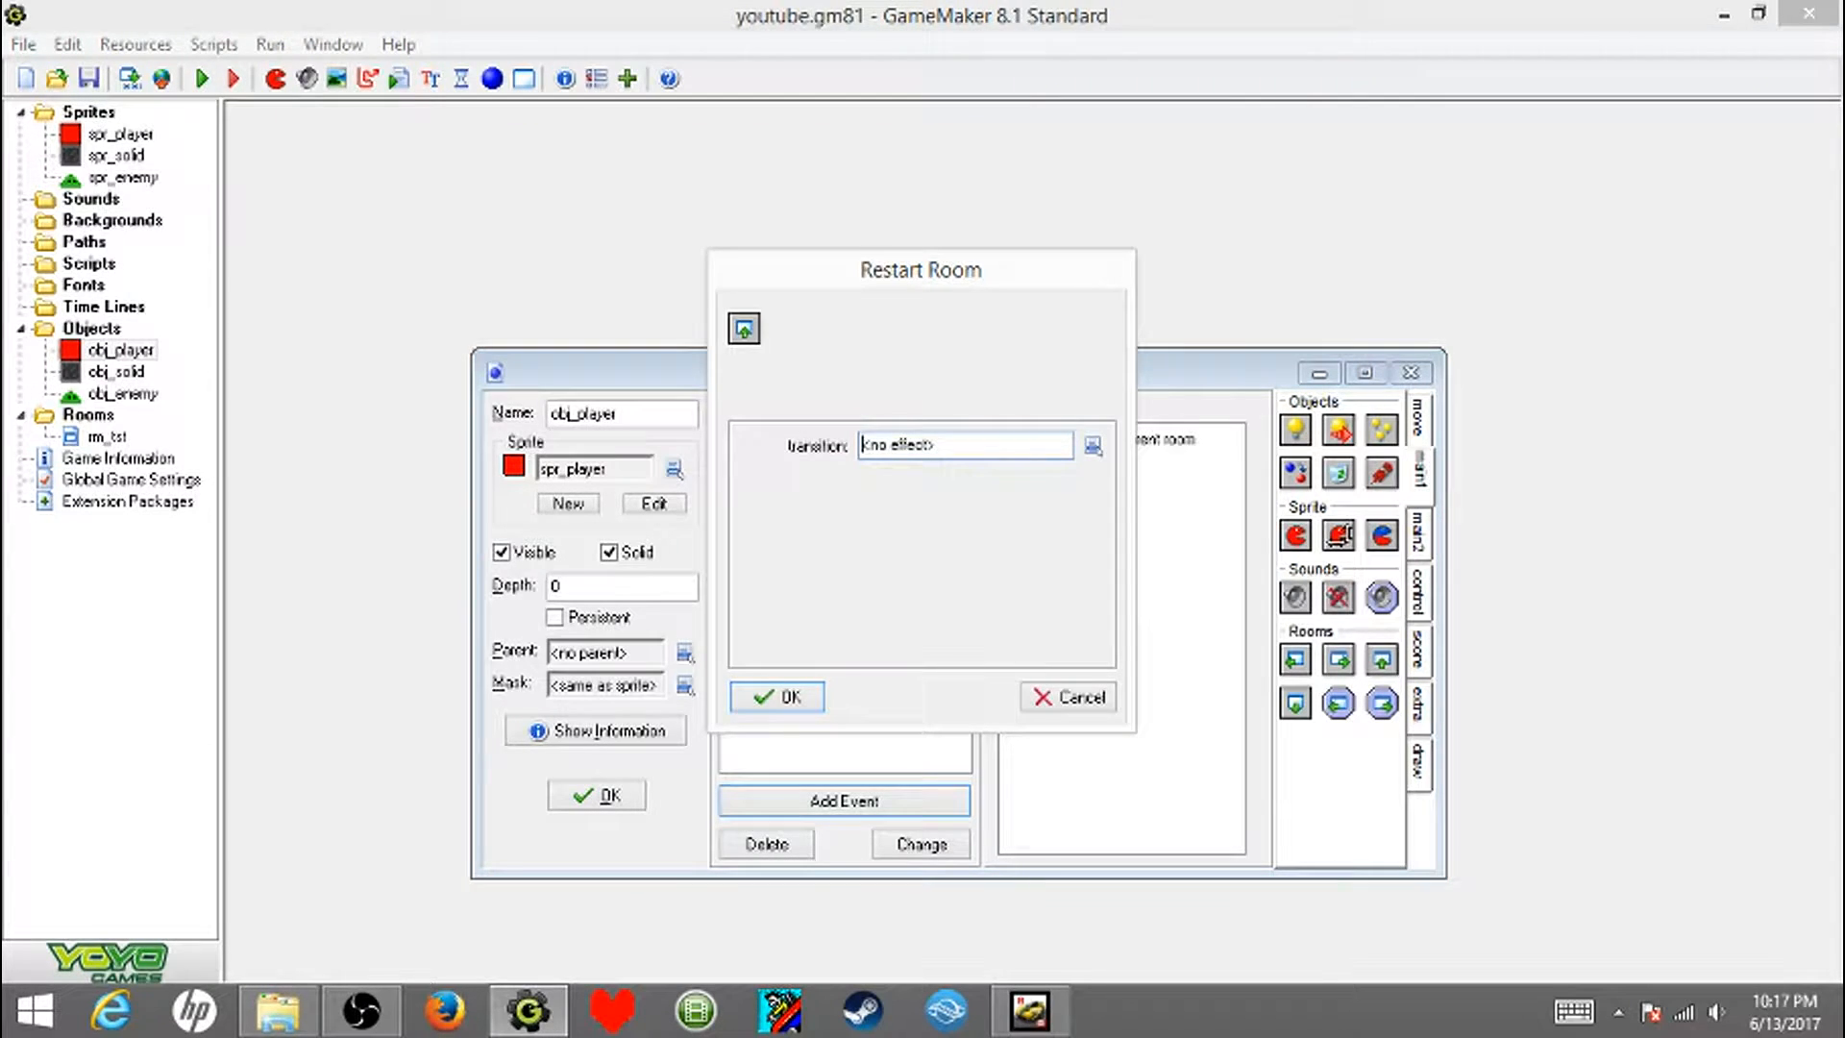
left_click(966, 443)
left_click(927, 935)
left_click(776, 696)
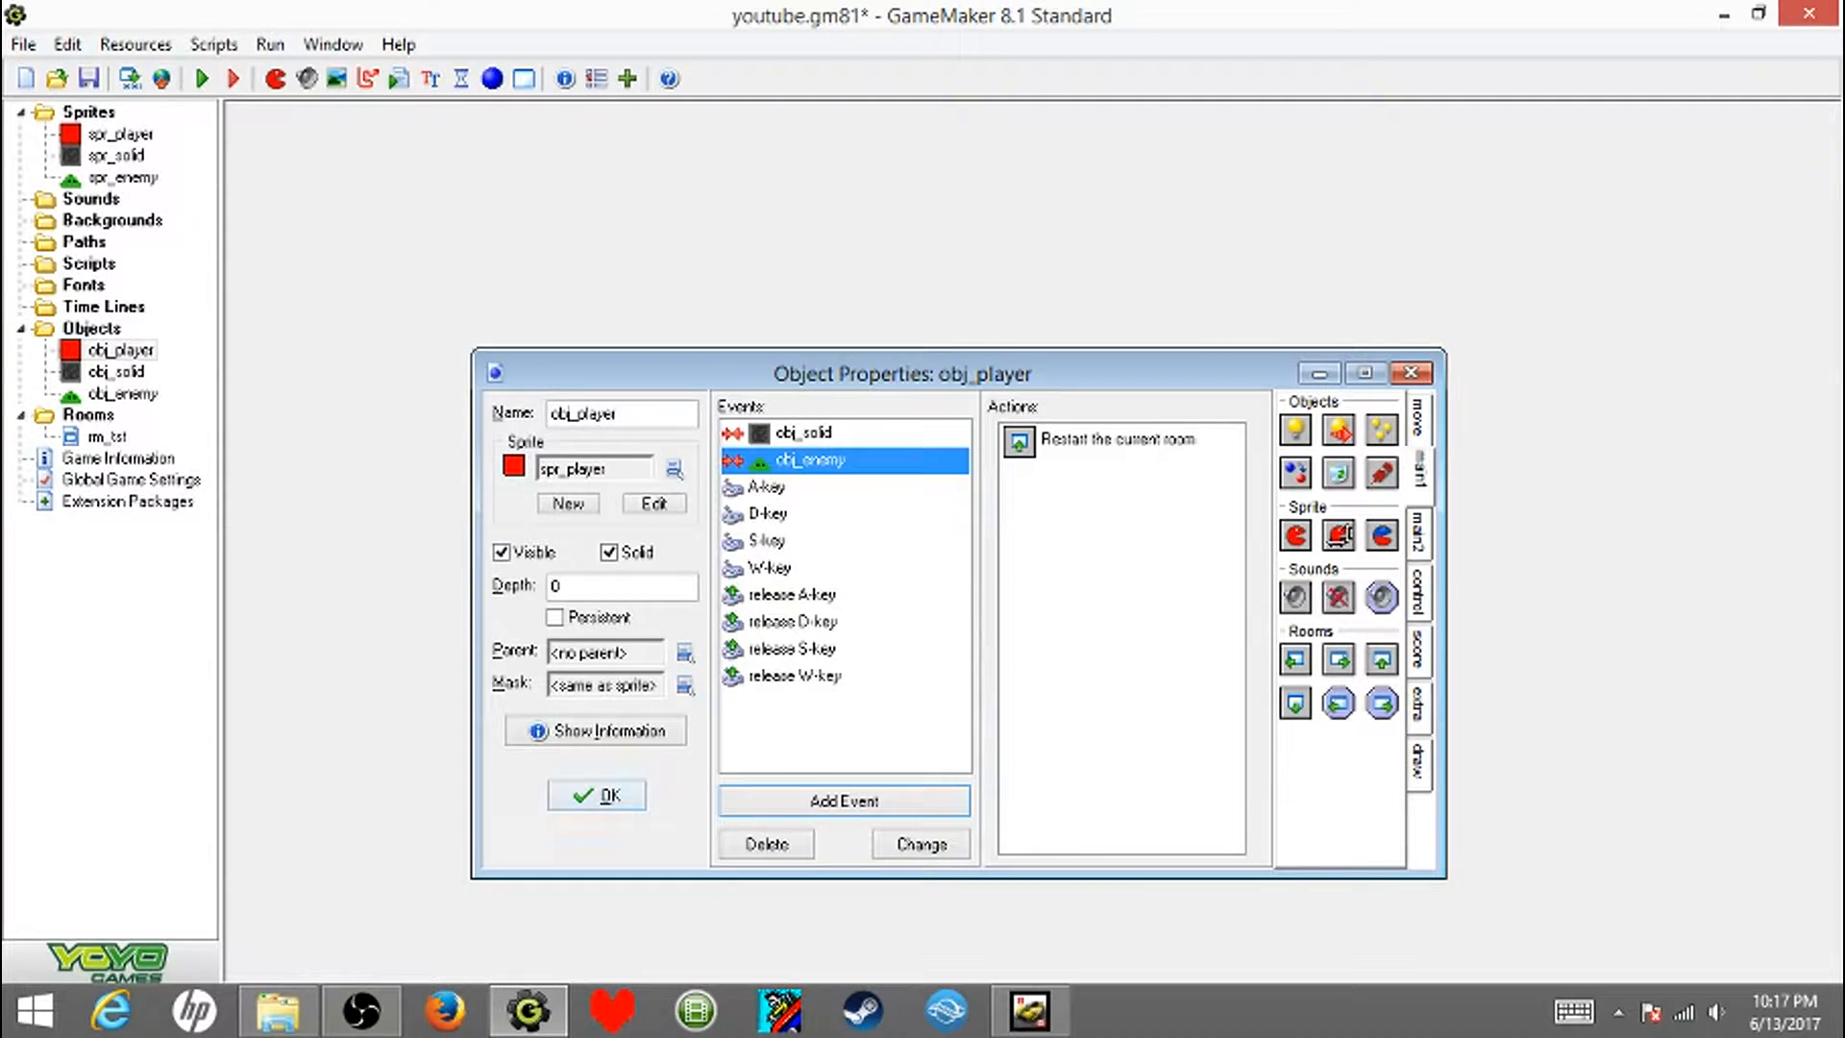
left_click(596, 796)
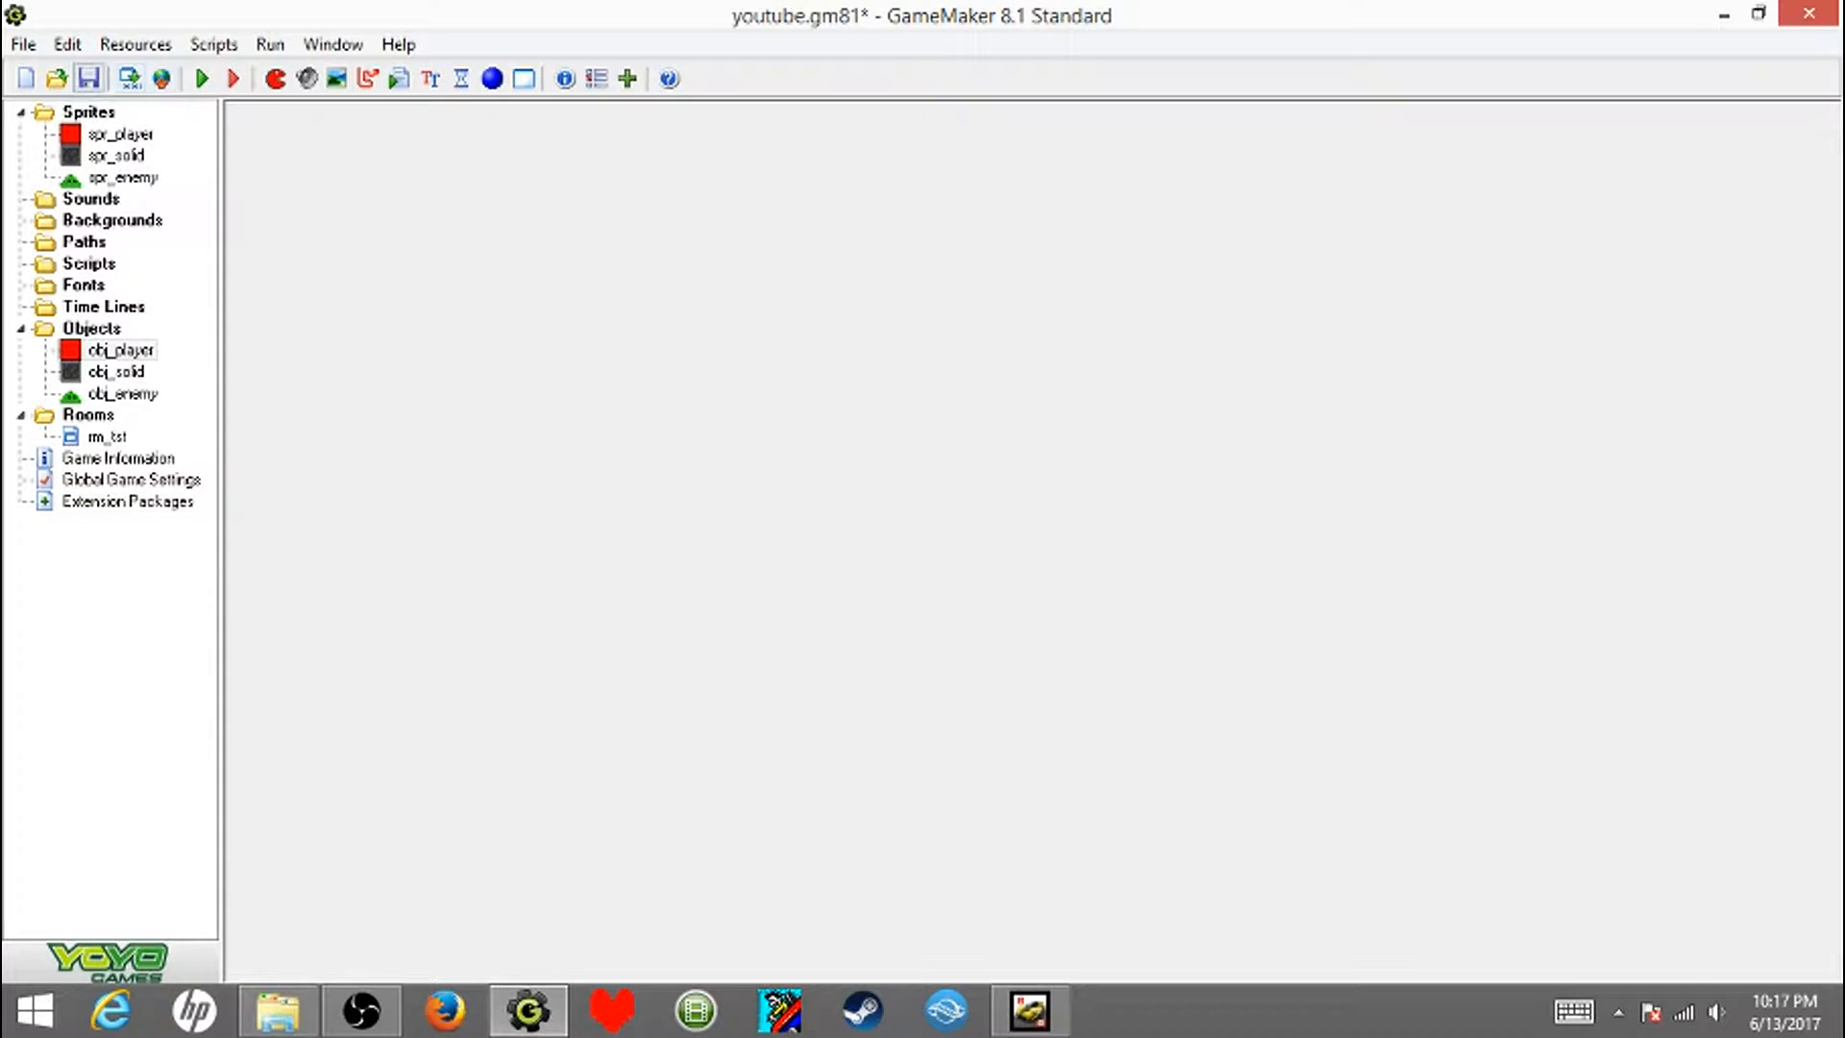
- Run the game and steer the player around the long wall towards the enemies to test the room restart
left_click(201, 78)
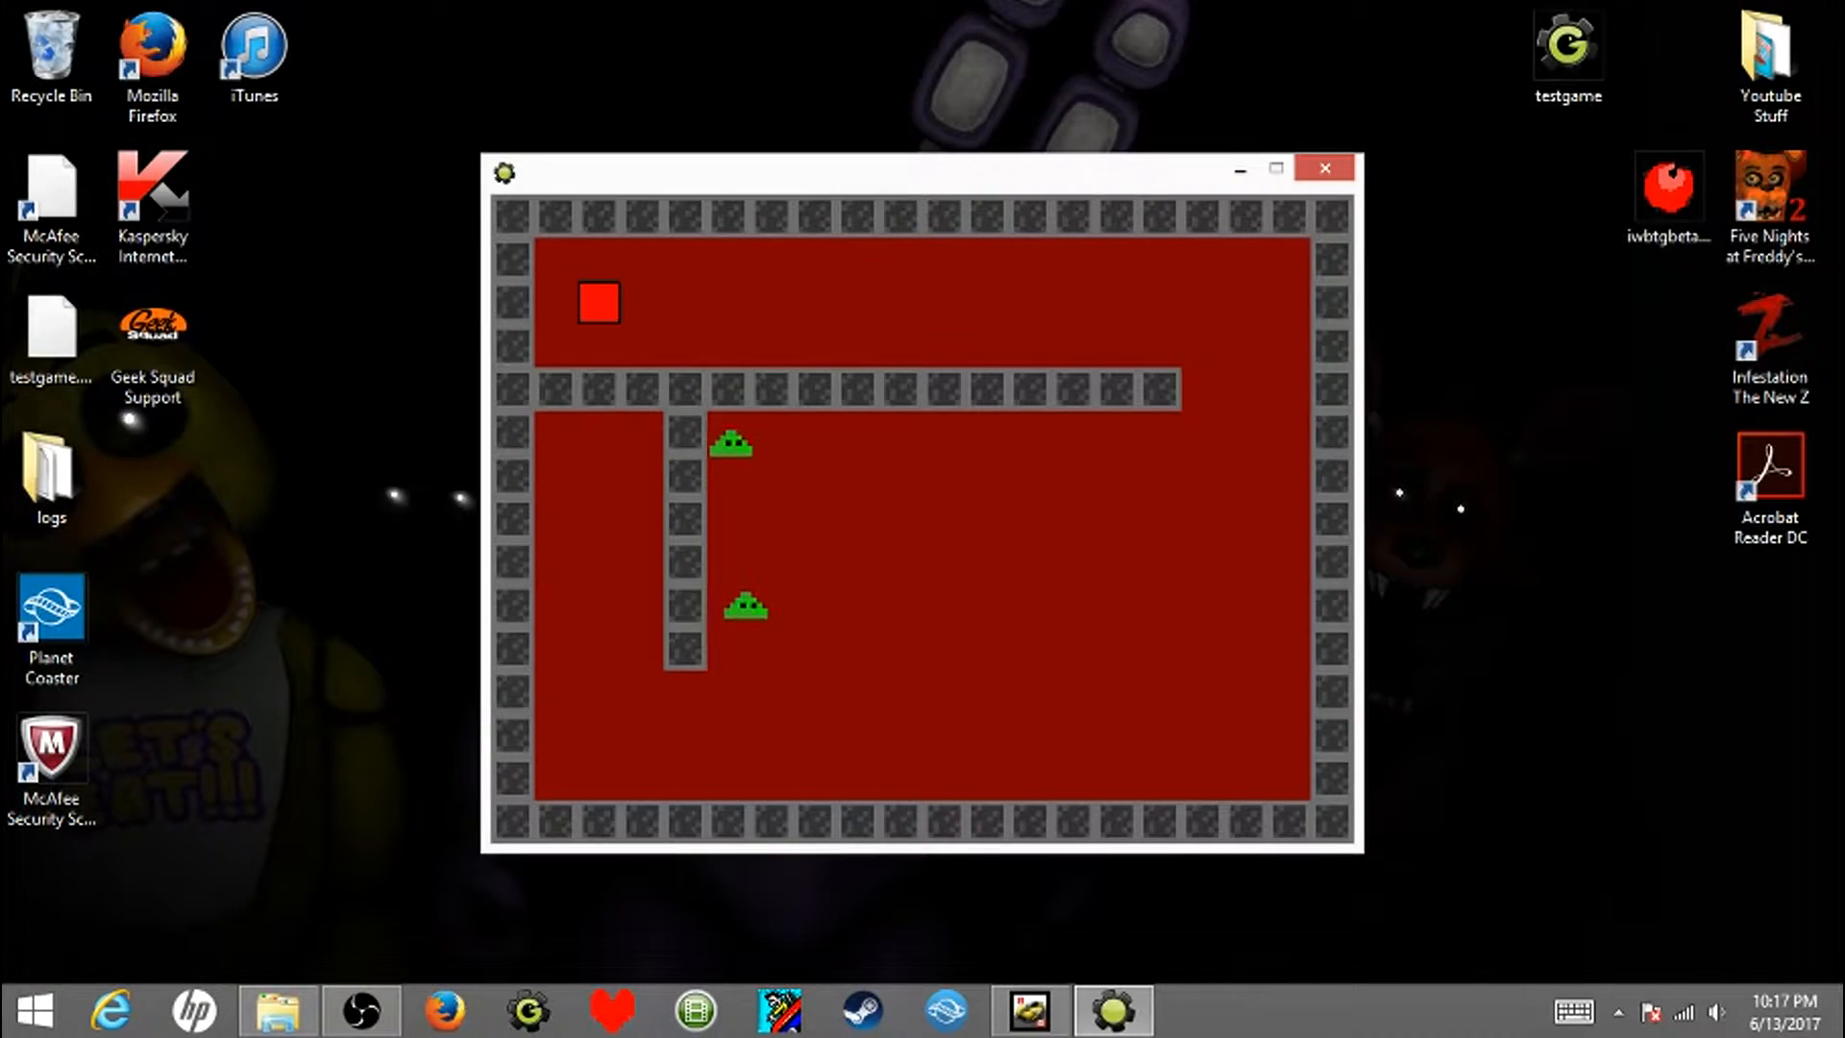
key("Right")
key("Down")
key("Down")
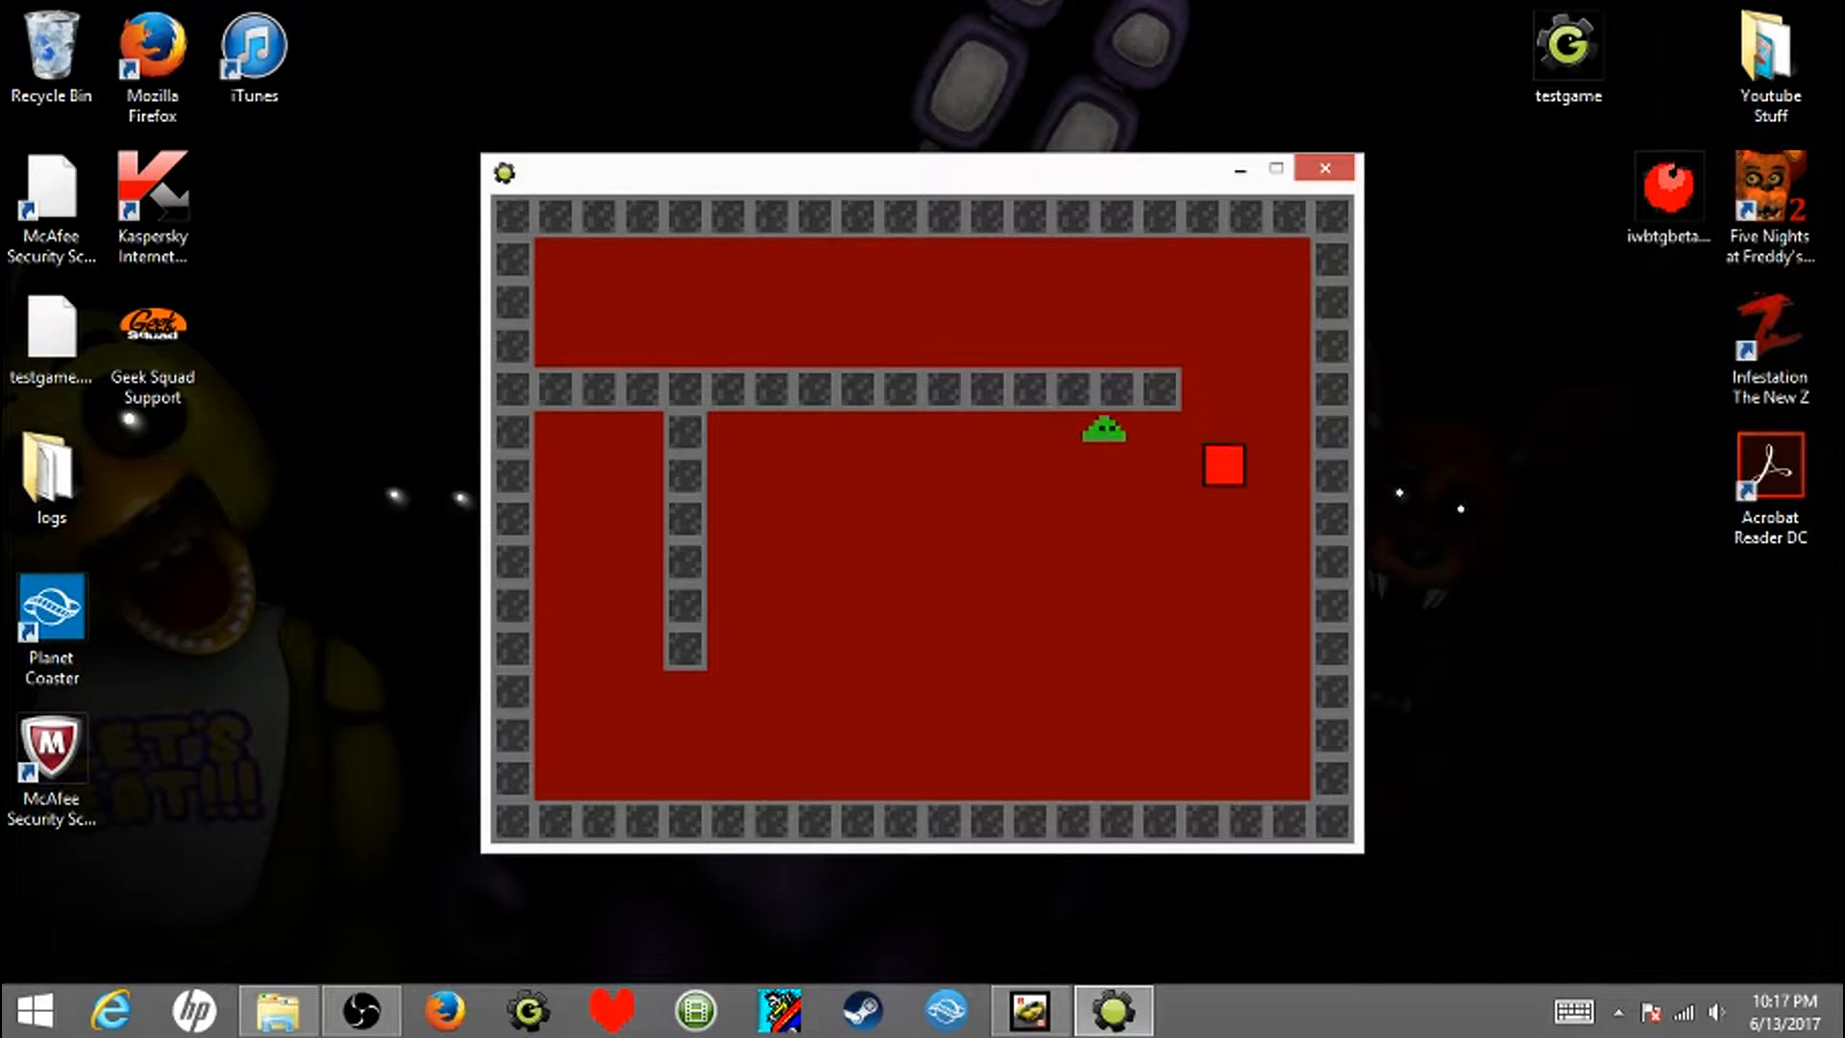
key("Right")
key("Escape")
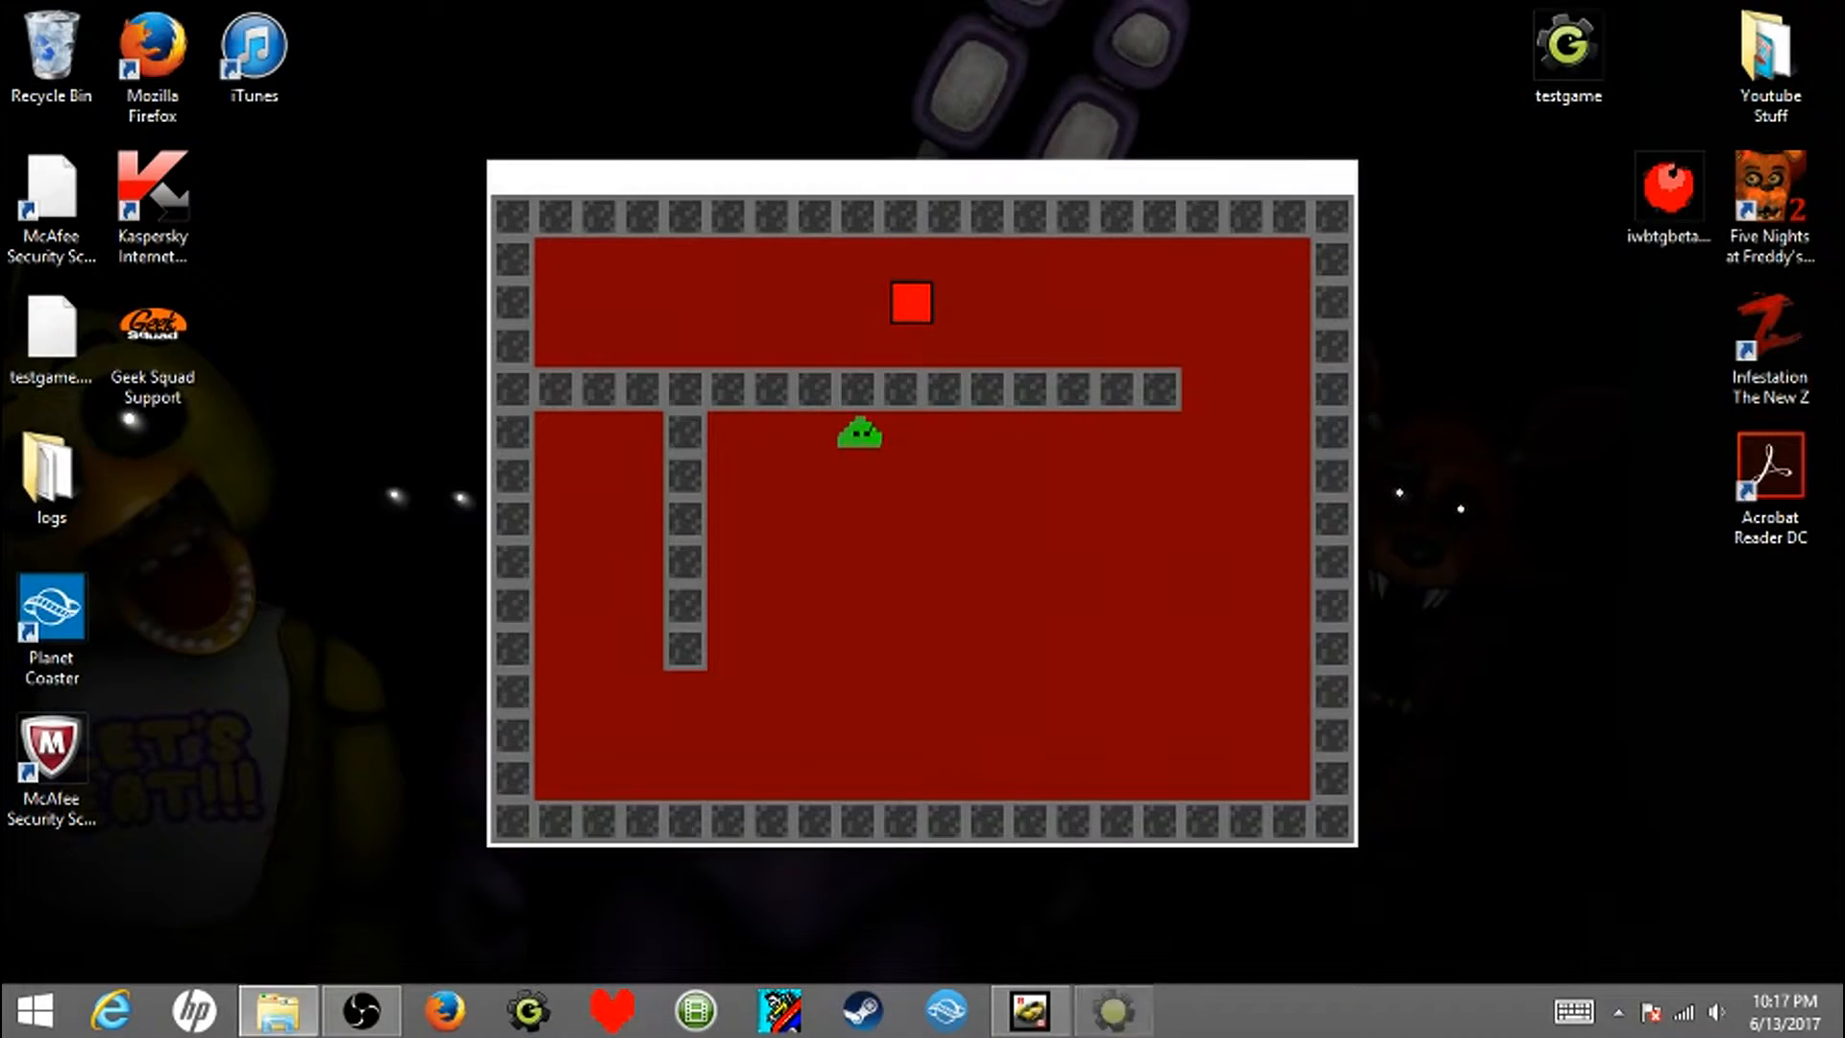
- Add a collision event with obj_enemy to the obj_enemy object itself
double_click(122, 394)
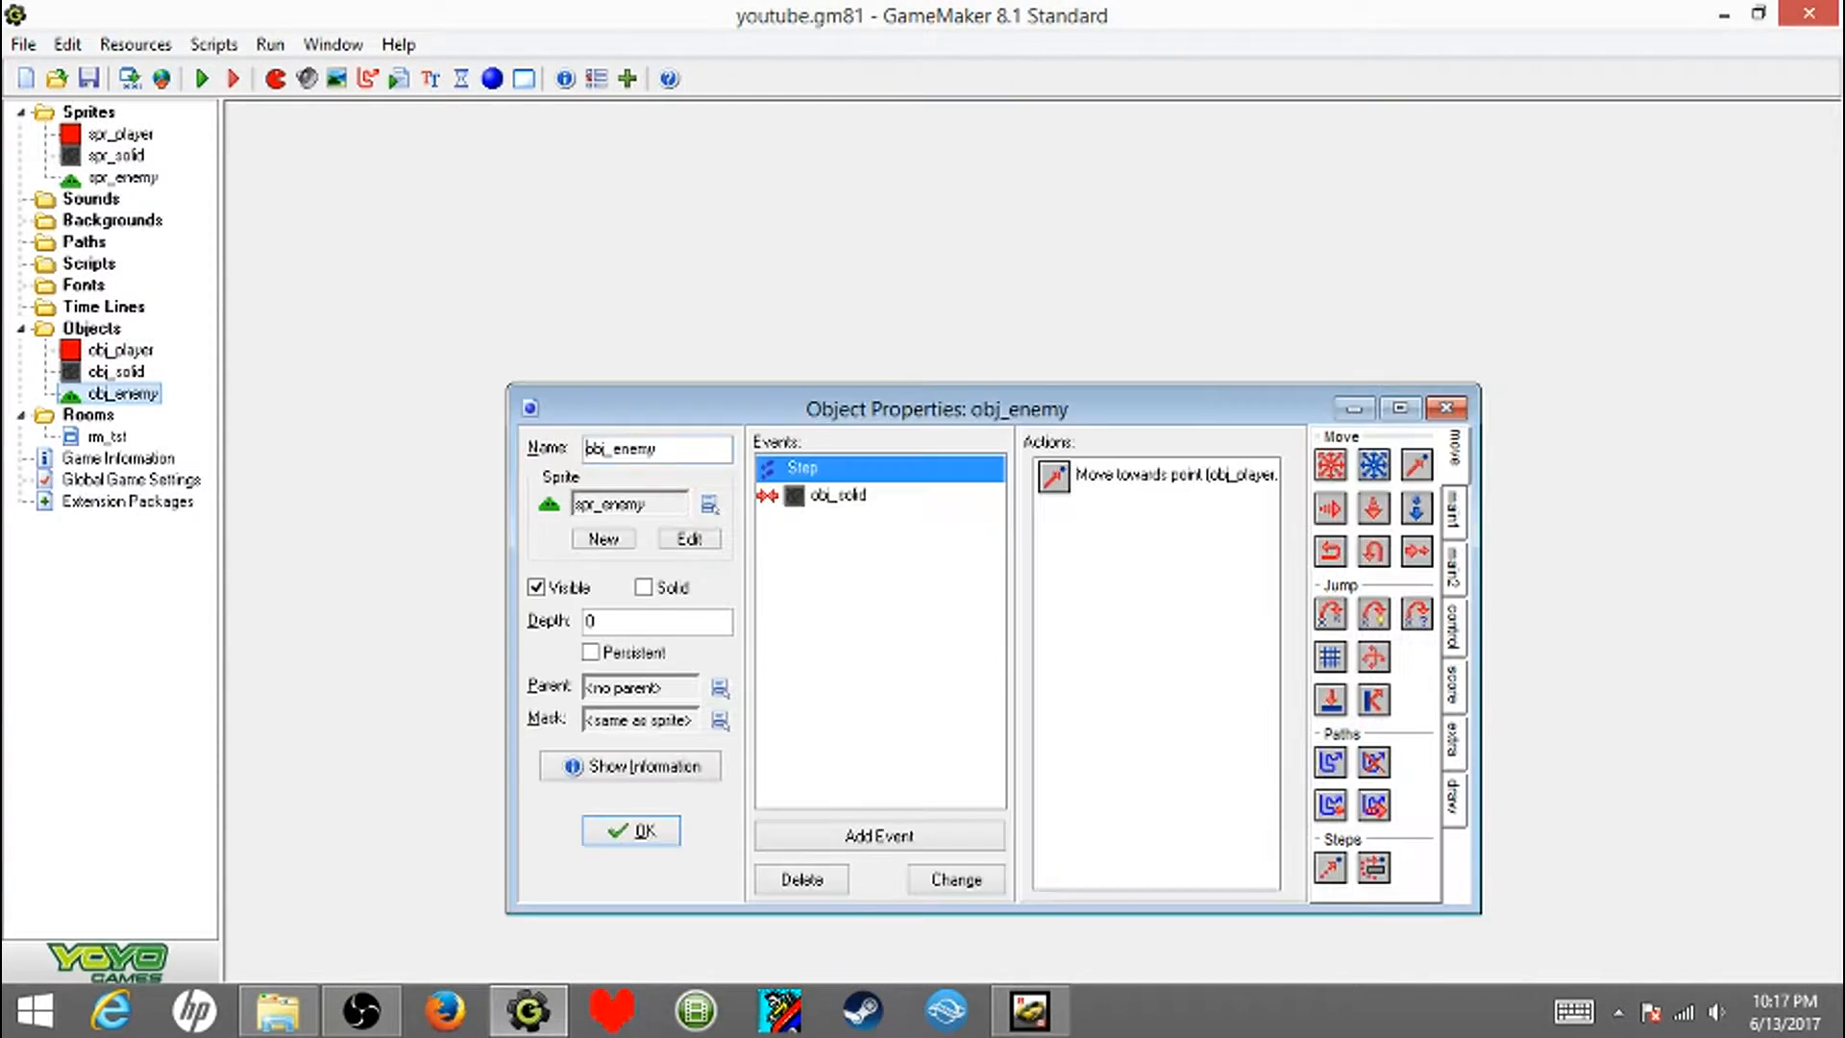
left_click(879, 835)
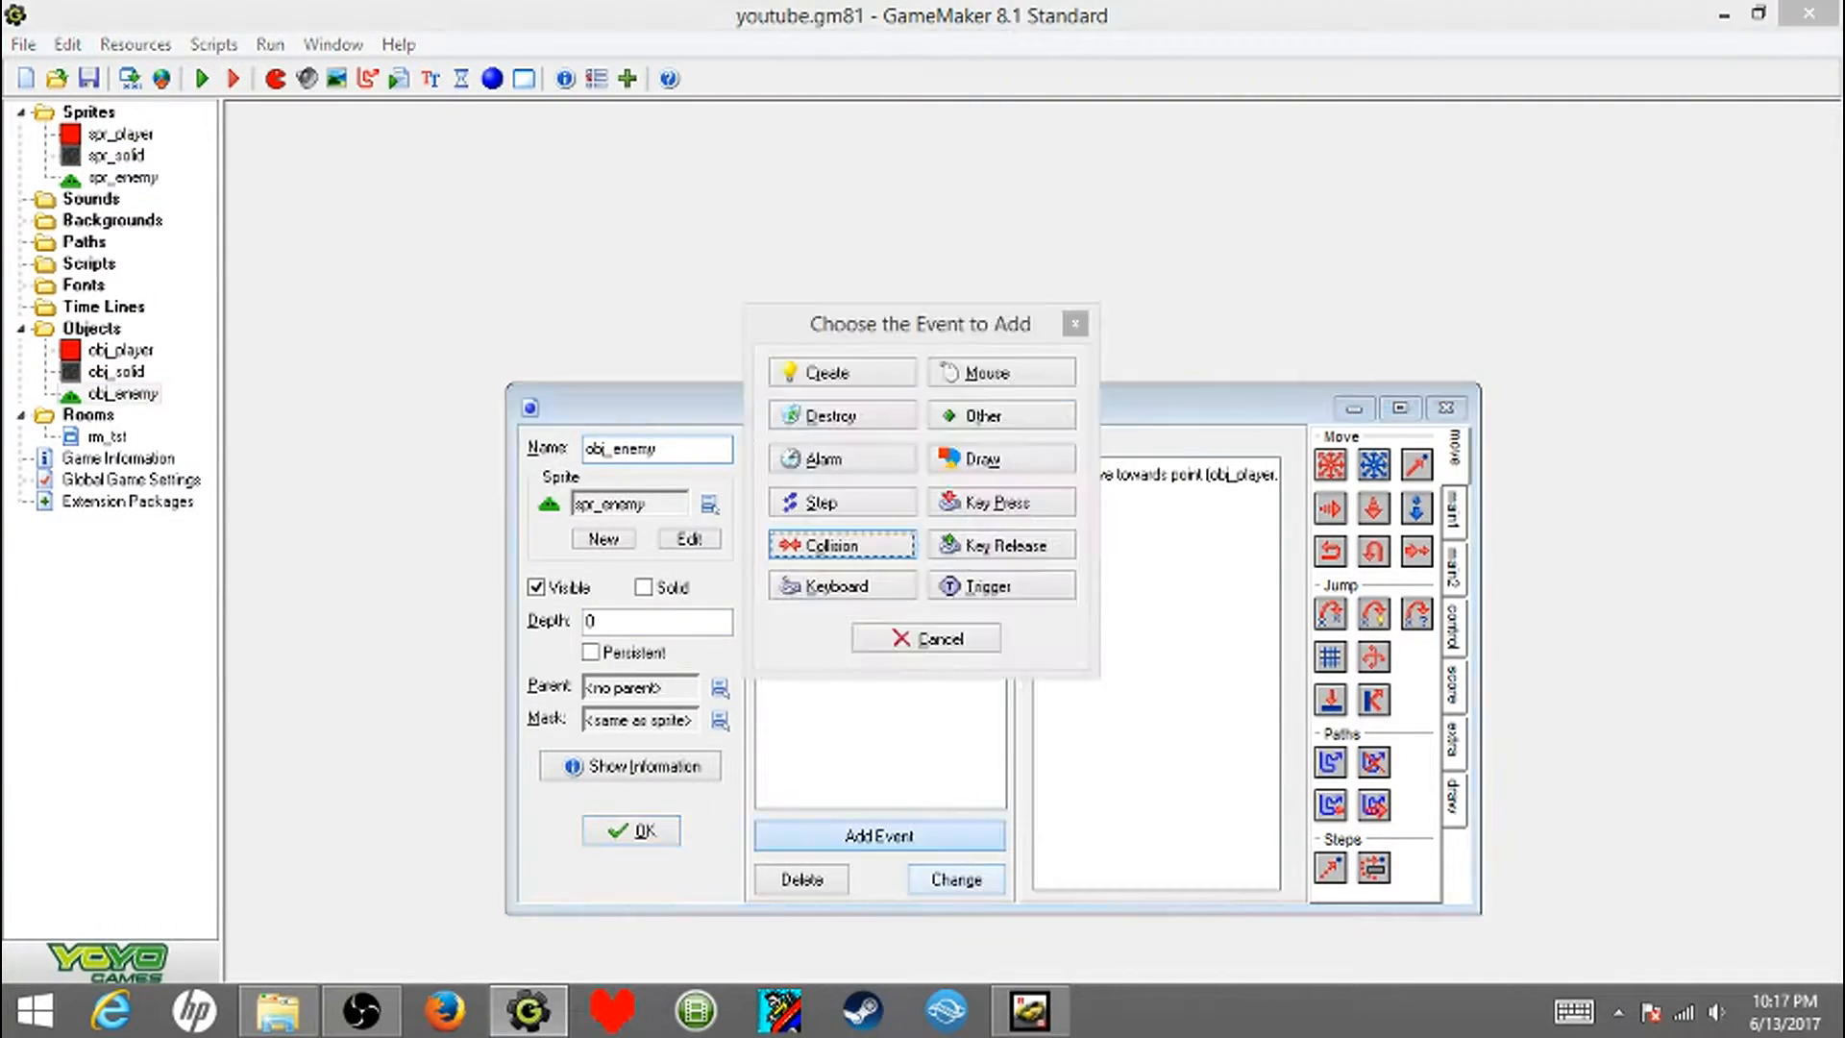
left_click(836, 547)
left_click(902, 620)
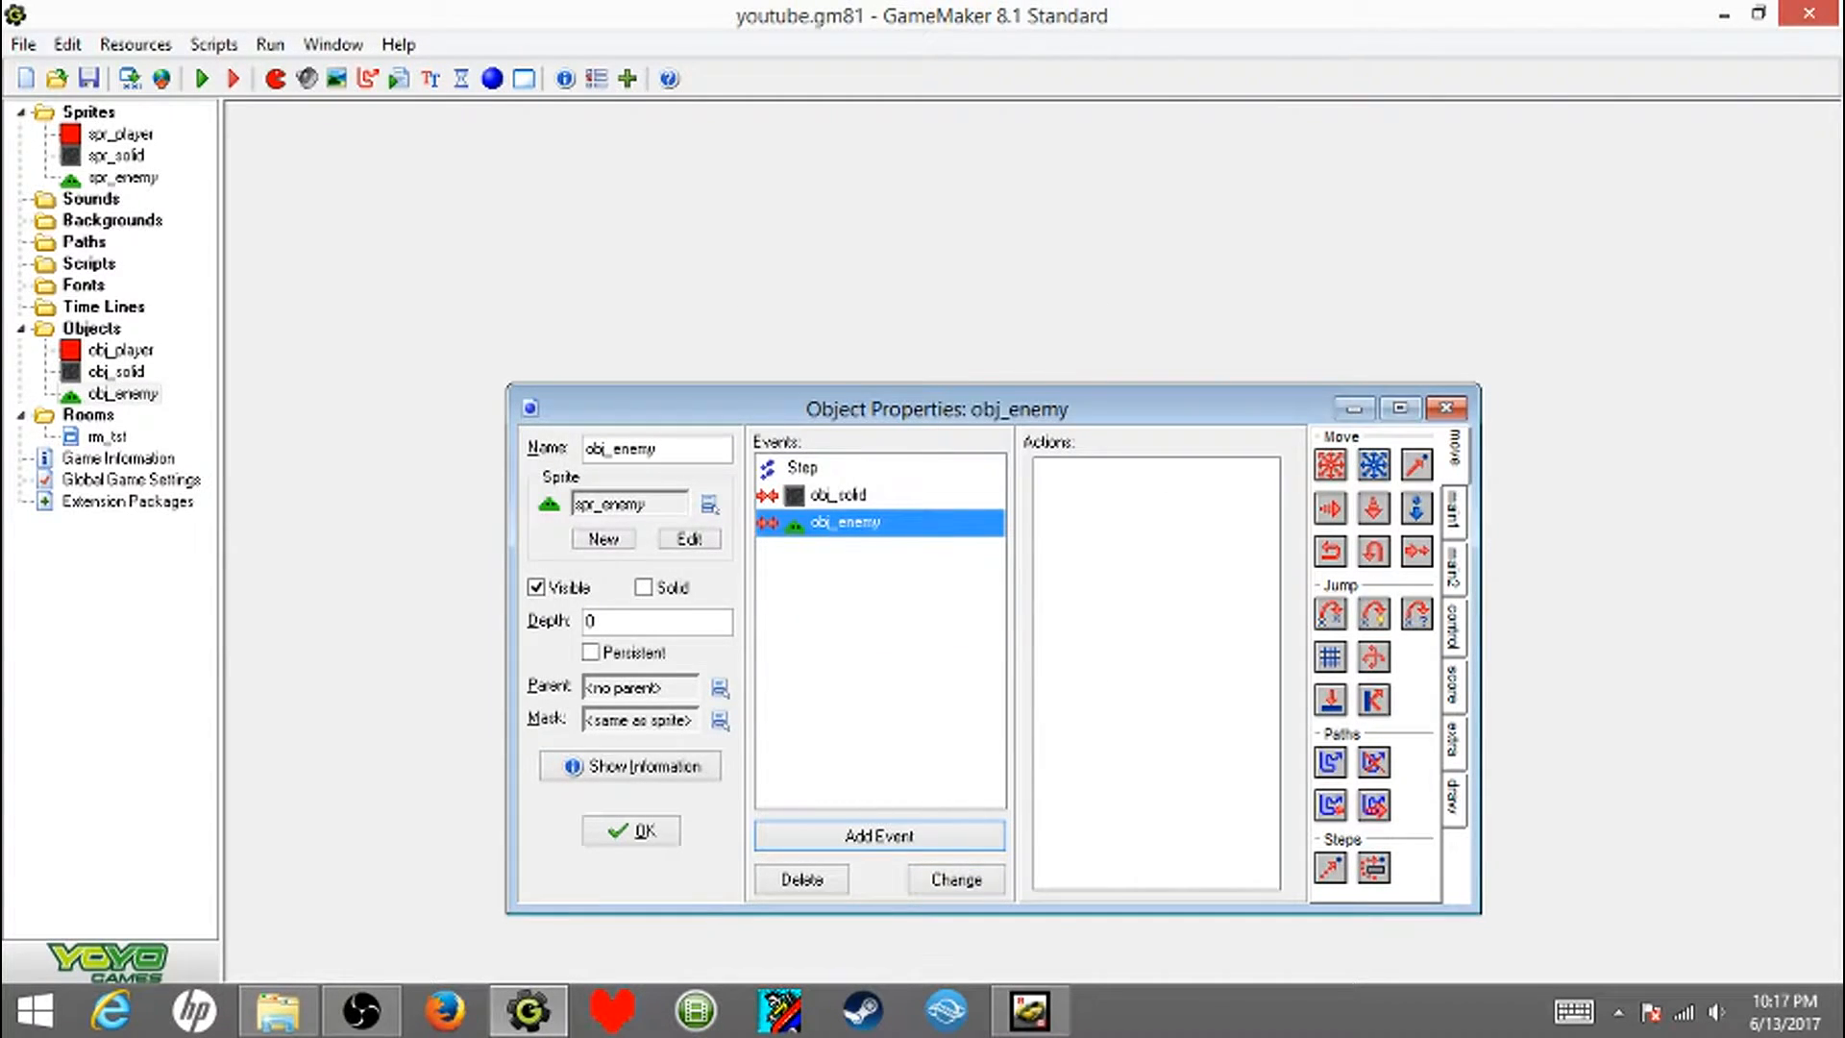
- Give the enemy-to-enemy collision a Bounce action set to precisely against all objects, and save obj_enemy
left_click_drag(1374, 700, 1157, 625)
left_click(931, 479)
left_click(933, 446)
left_click(1011, 495)
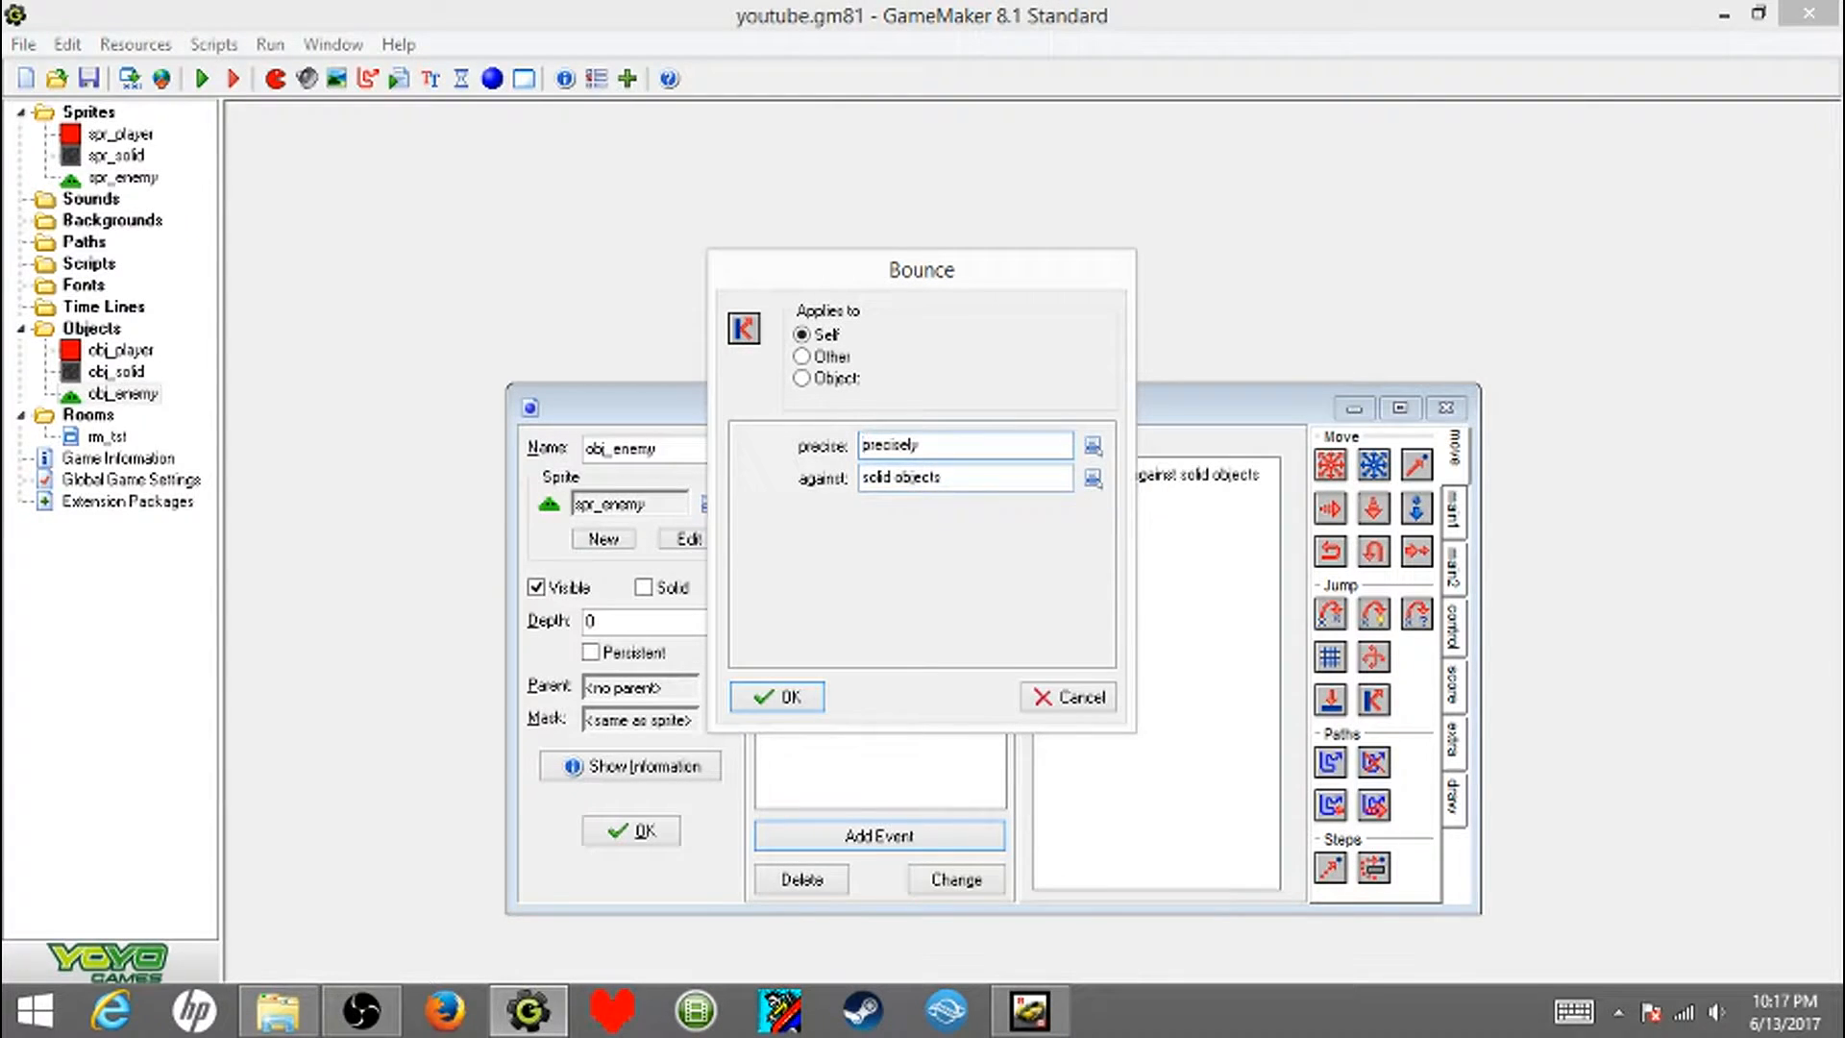
left_click(913, 476)
left_click(914, 477)
left_click(961, 477)
left_click(1057, 528)
left_click(776, 695)
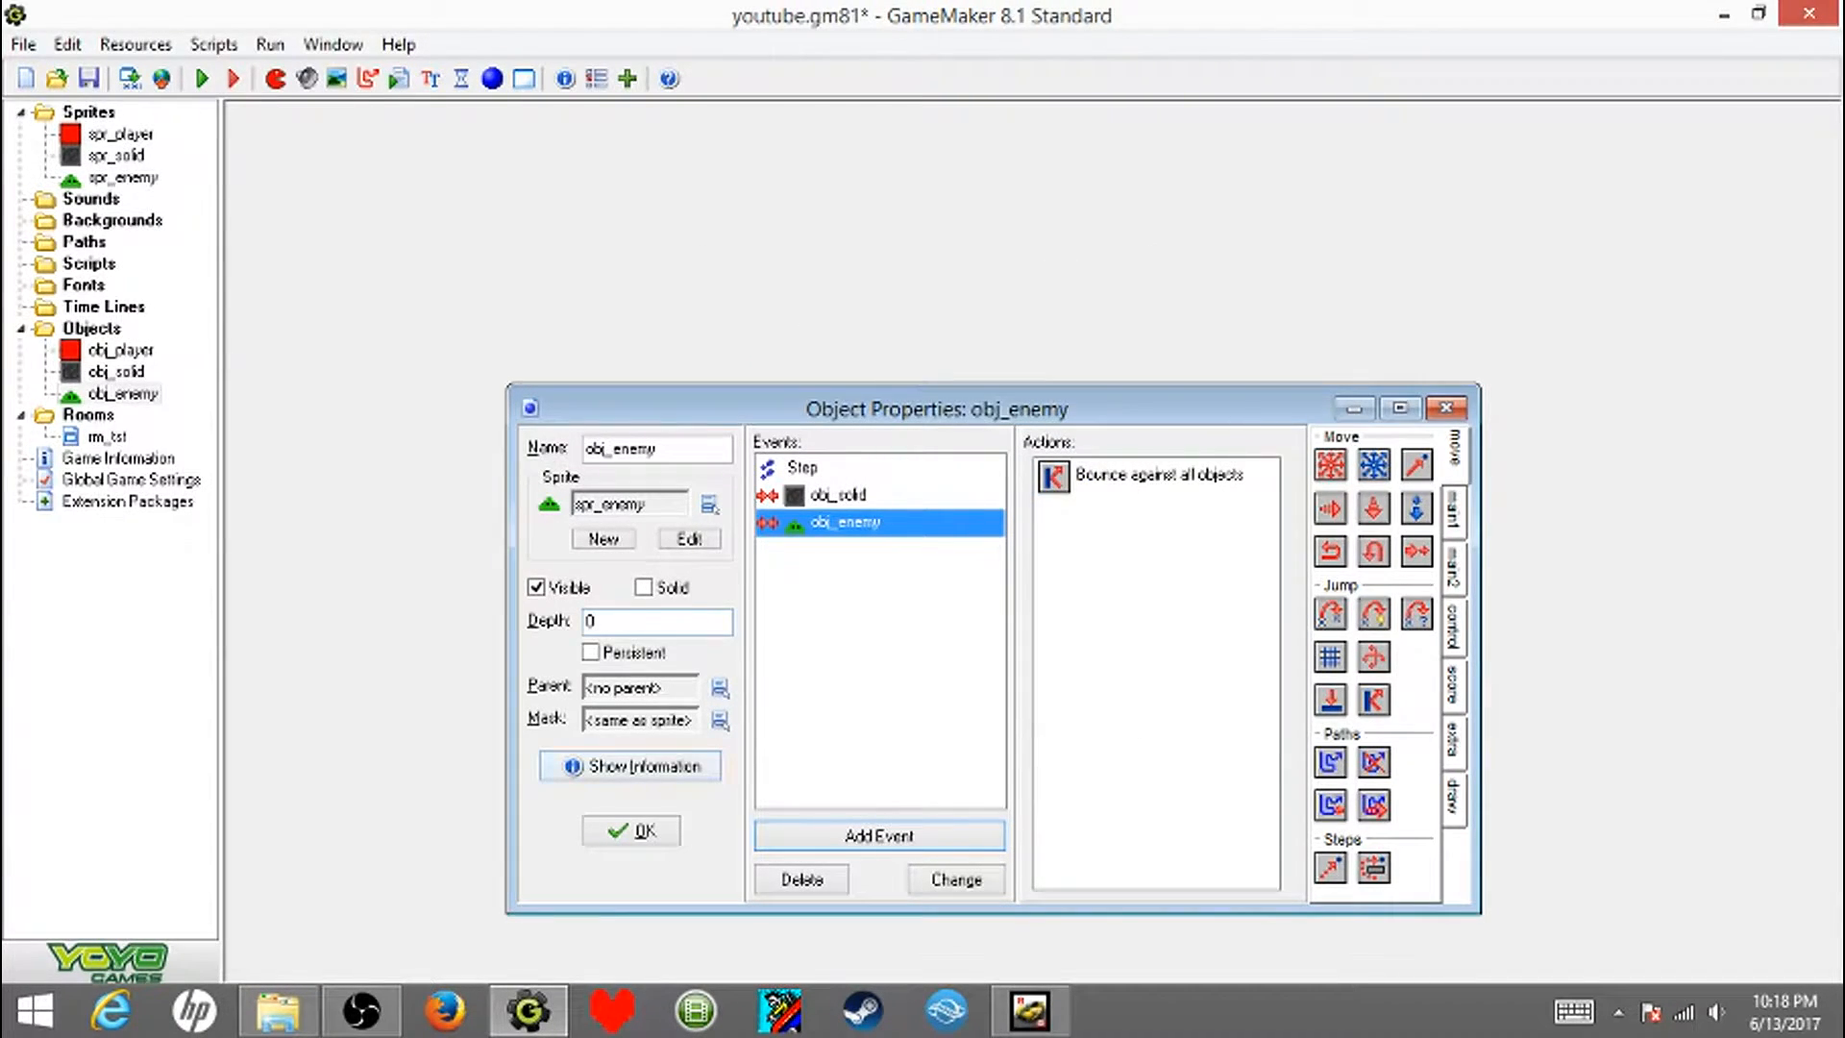
left_click(631, 830)
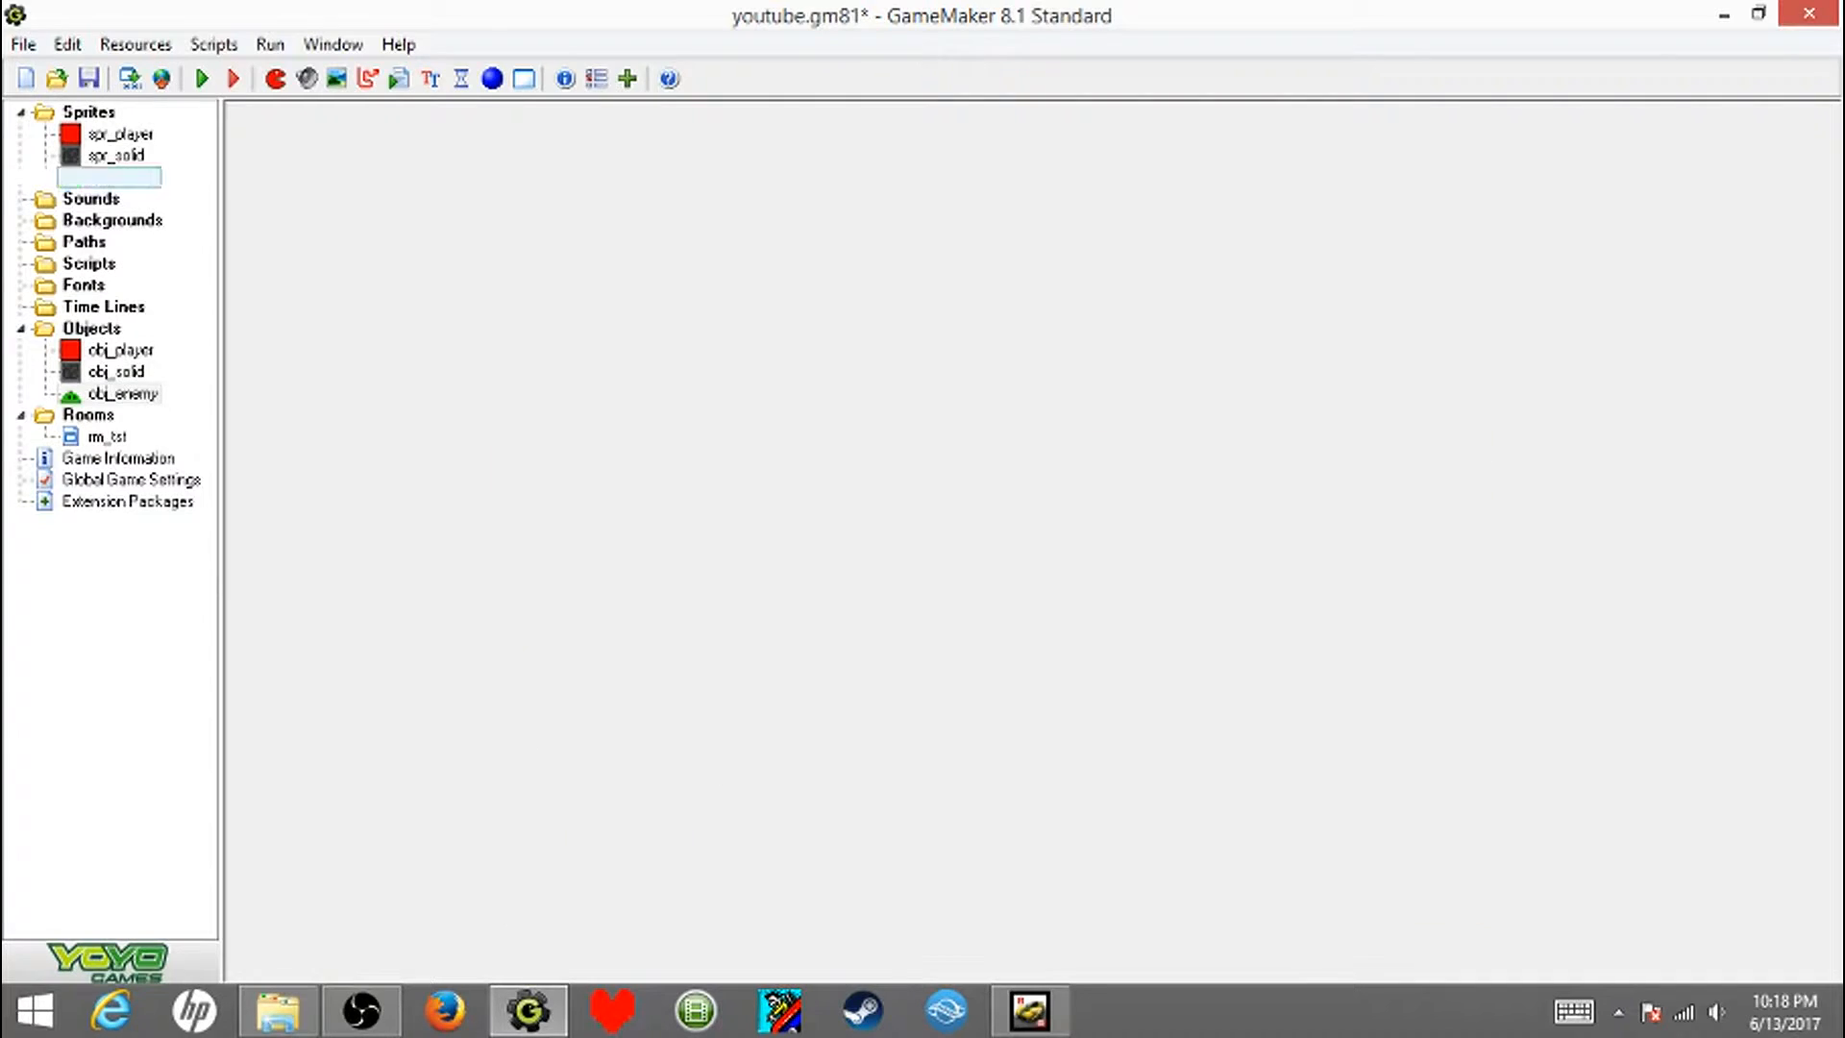
- Test-run the game, moving the player around the enemies to check how they bounce off each other and restart the room
left_click(202, 79)
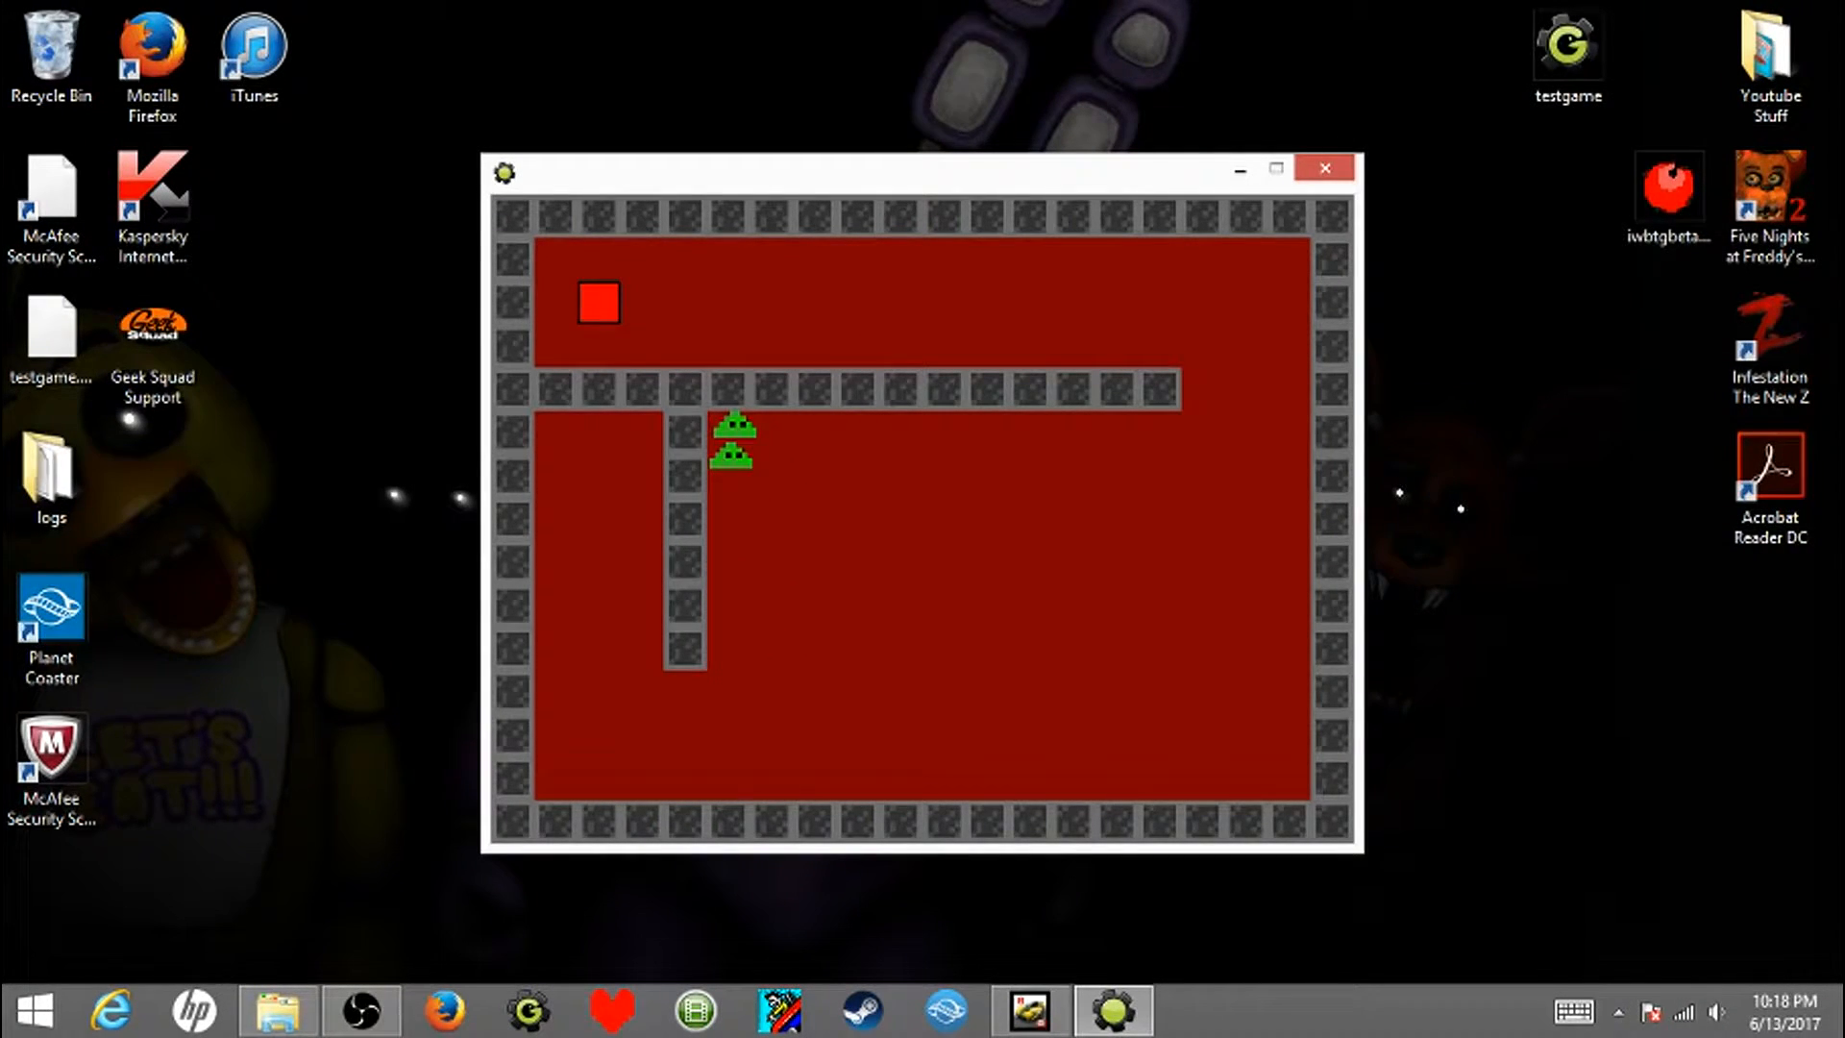
key("Right")
key("Down")
key("Down")
key("Left")
key("Down")
key("Left")
key("Left")
key("Up")
key("Right")
key("Right")
key("Down")
key("Up")
key("Left")
key("Left")
key("Down")
key("Right")
key("Right")
key("Up")
key("Left")
key("Down")
key("Right")
key("Up")
key("Left")
key("Right")
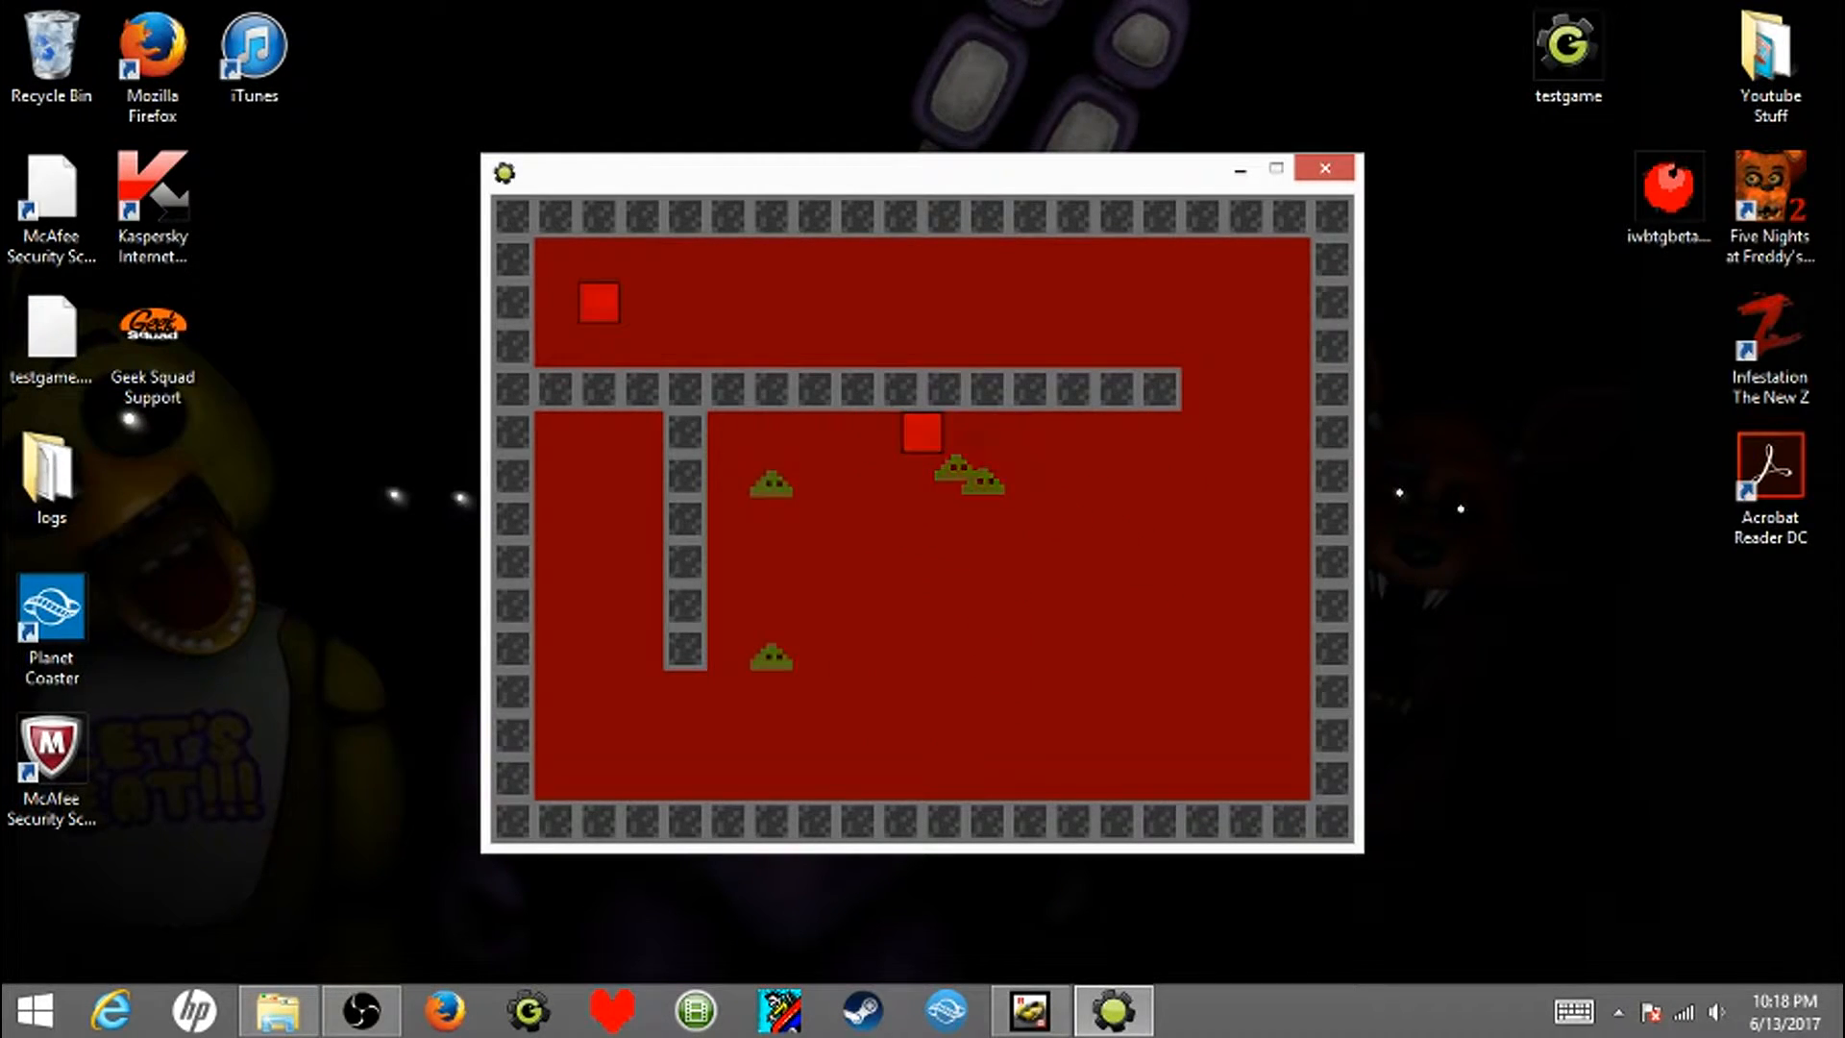
key("Down")
key("Right")
key("Up")
key("Right")
key("Down")
key("Left")
key("Down")
key("Up")
key("Right")
key("Down")
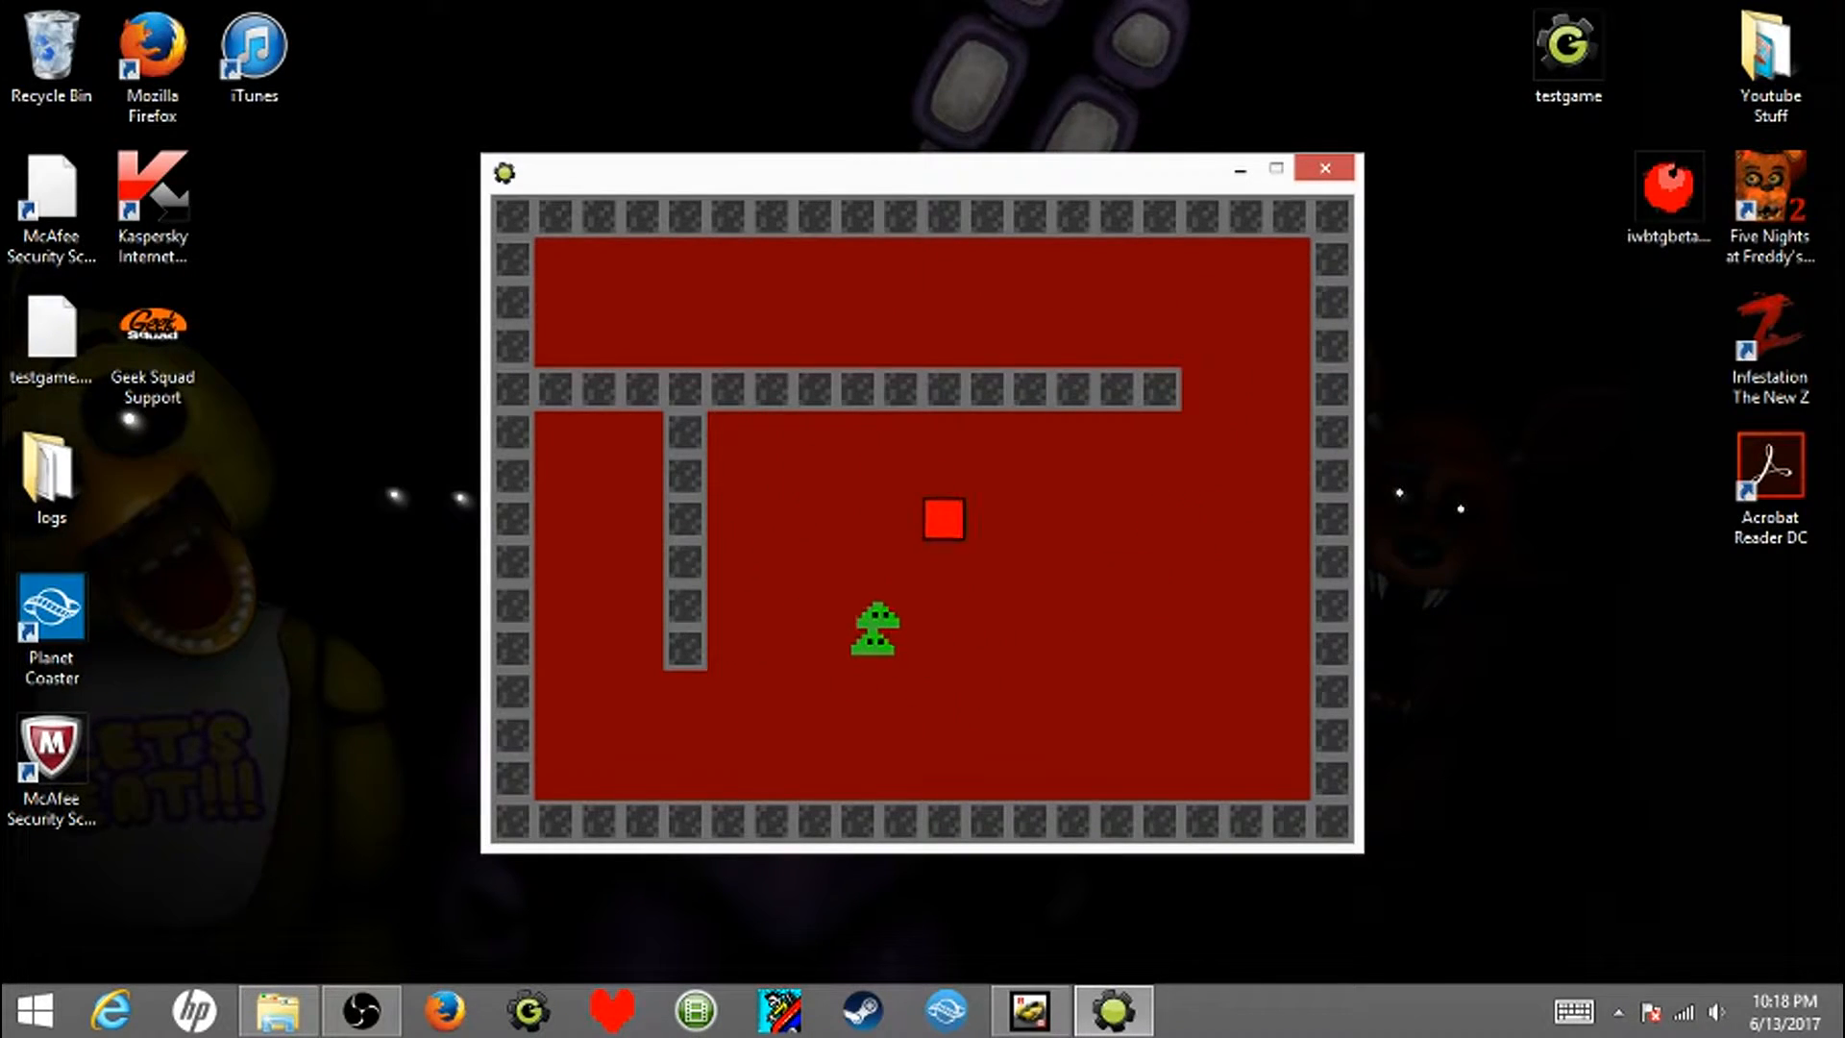
key("Up")
key("Left")
key("Right")
key("Left")
key("Right")
key("Down")
key("Left")
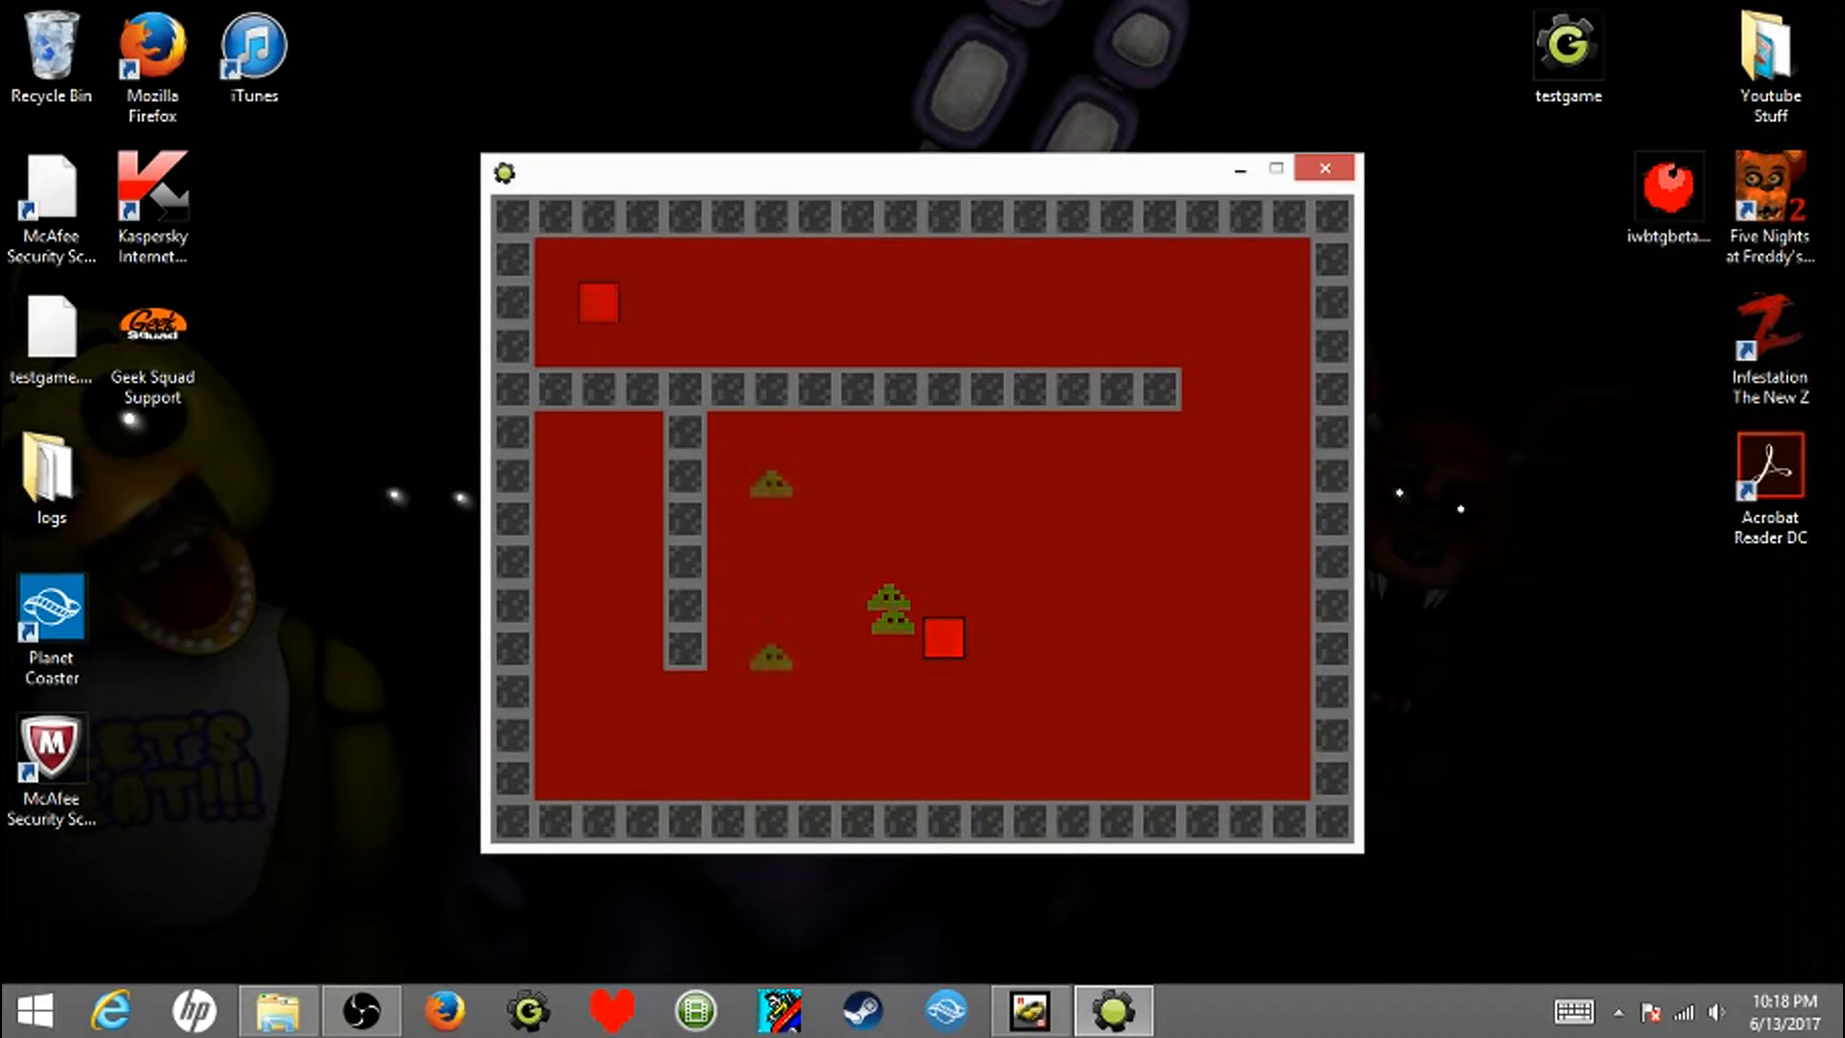
key("Escape")
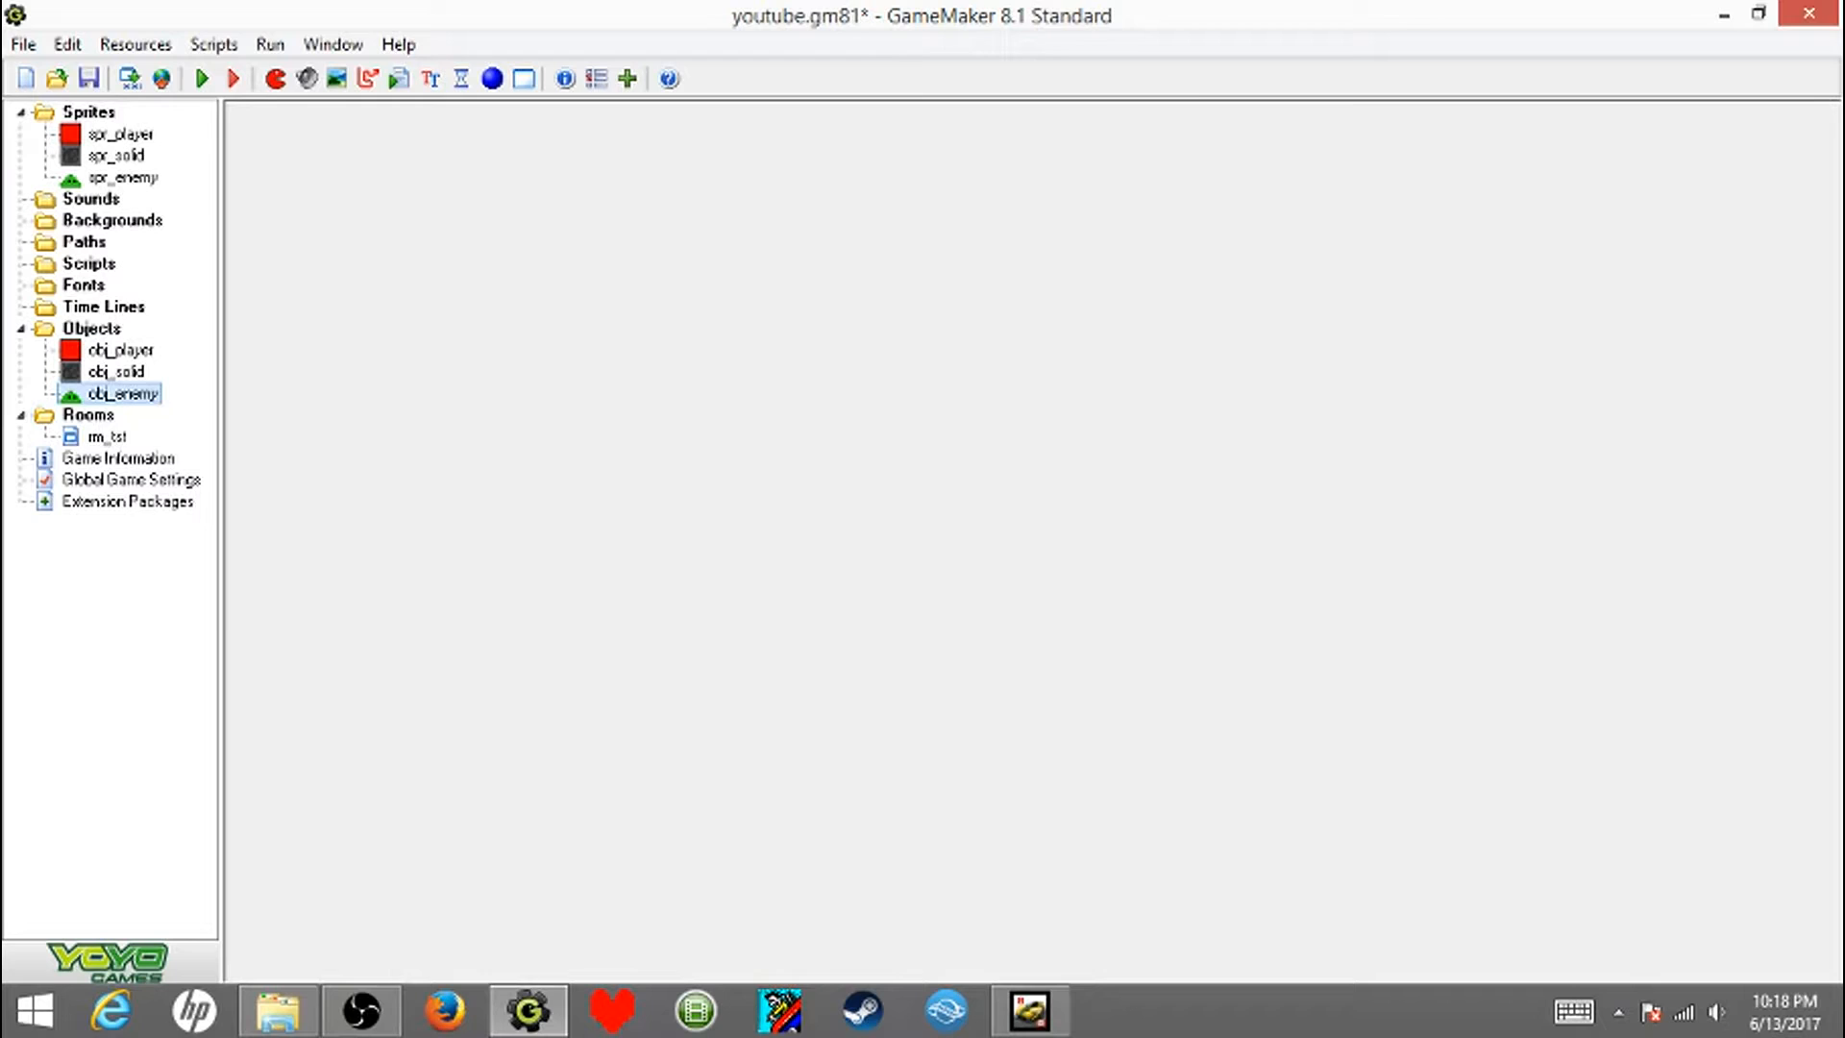
- Delete the collision event with obj_enemy from the obj_enemy object and save the object
left_click(565, 240)
right_click(538, 242)
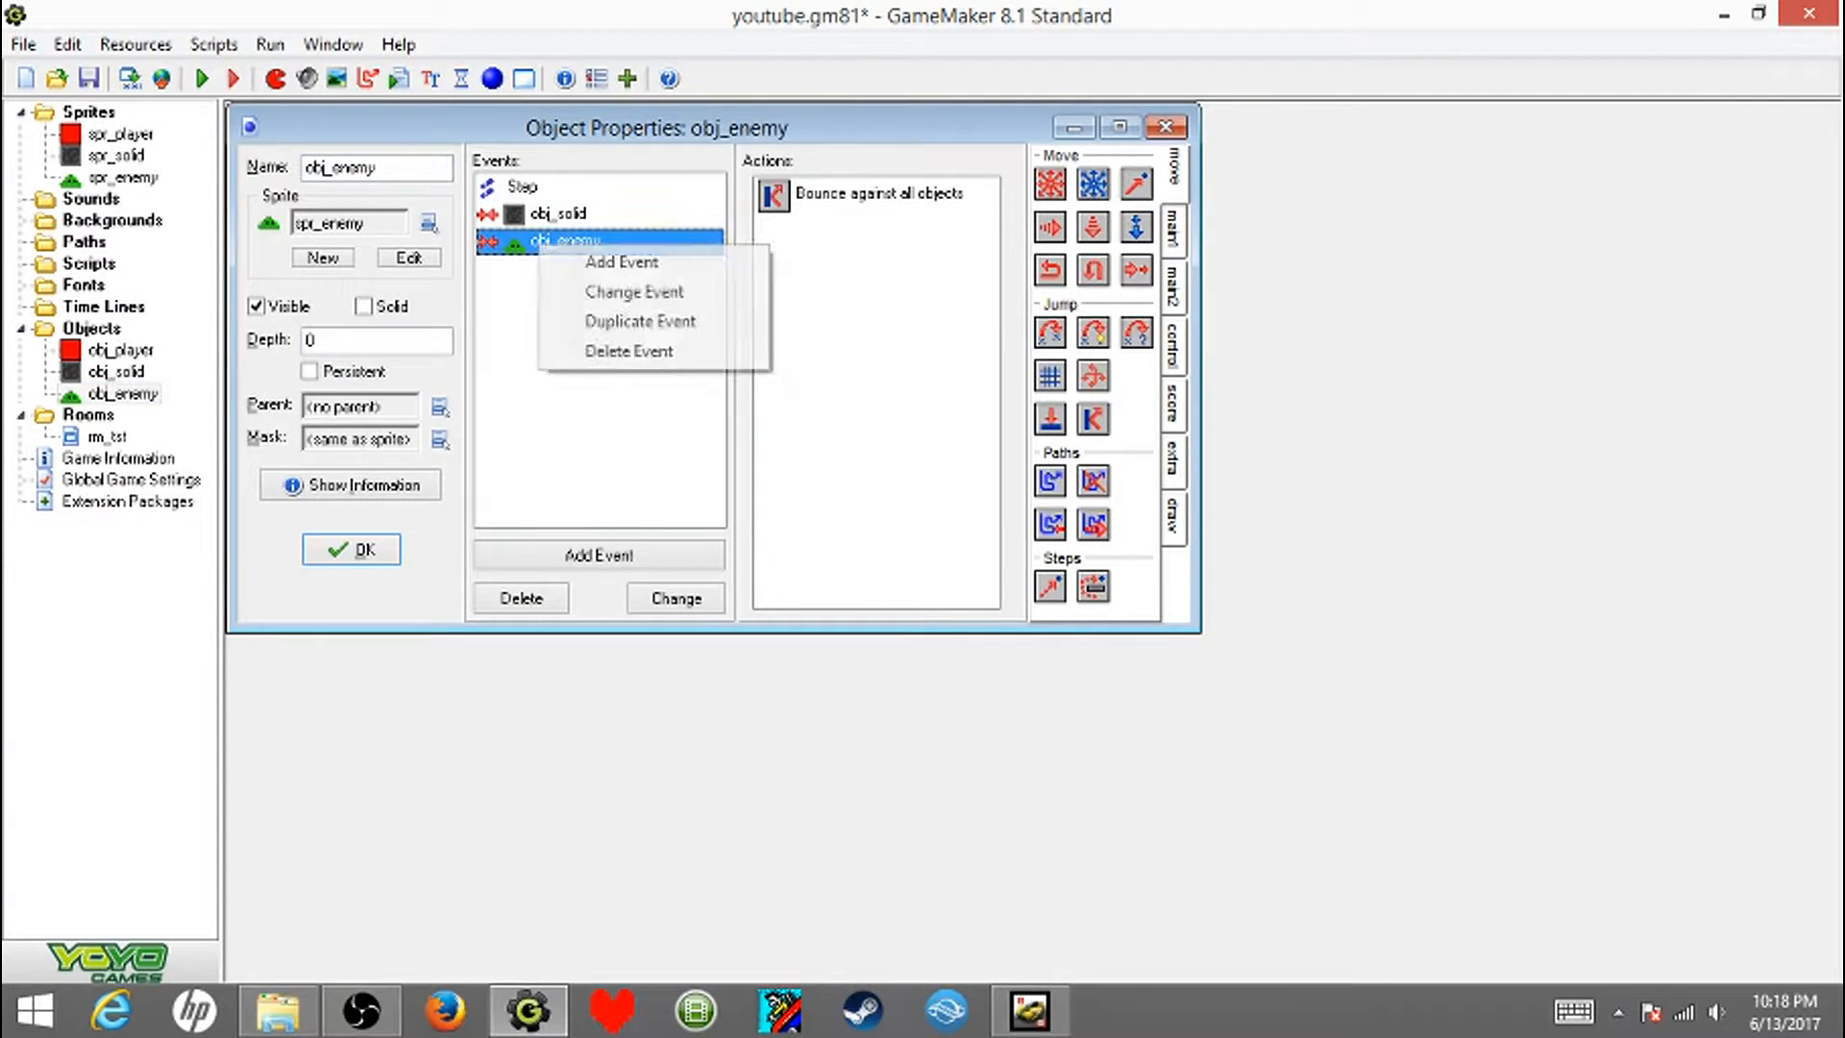
left_click(638, 349)
key("Return")
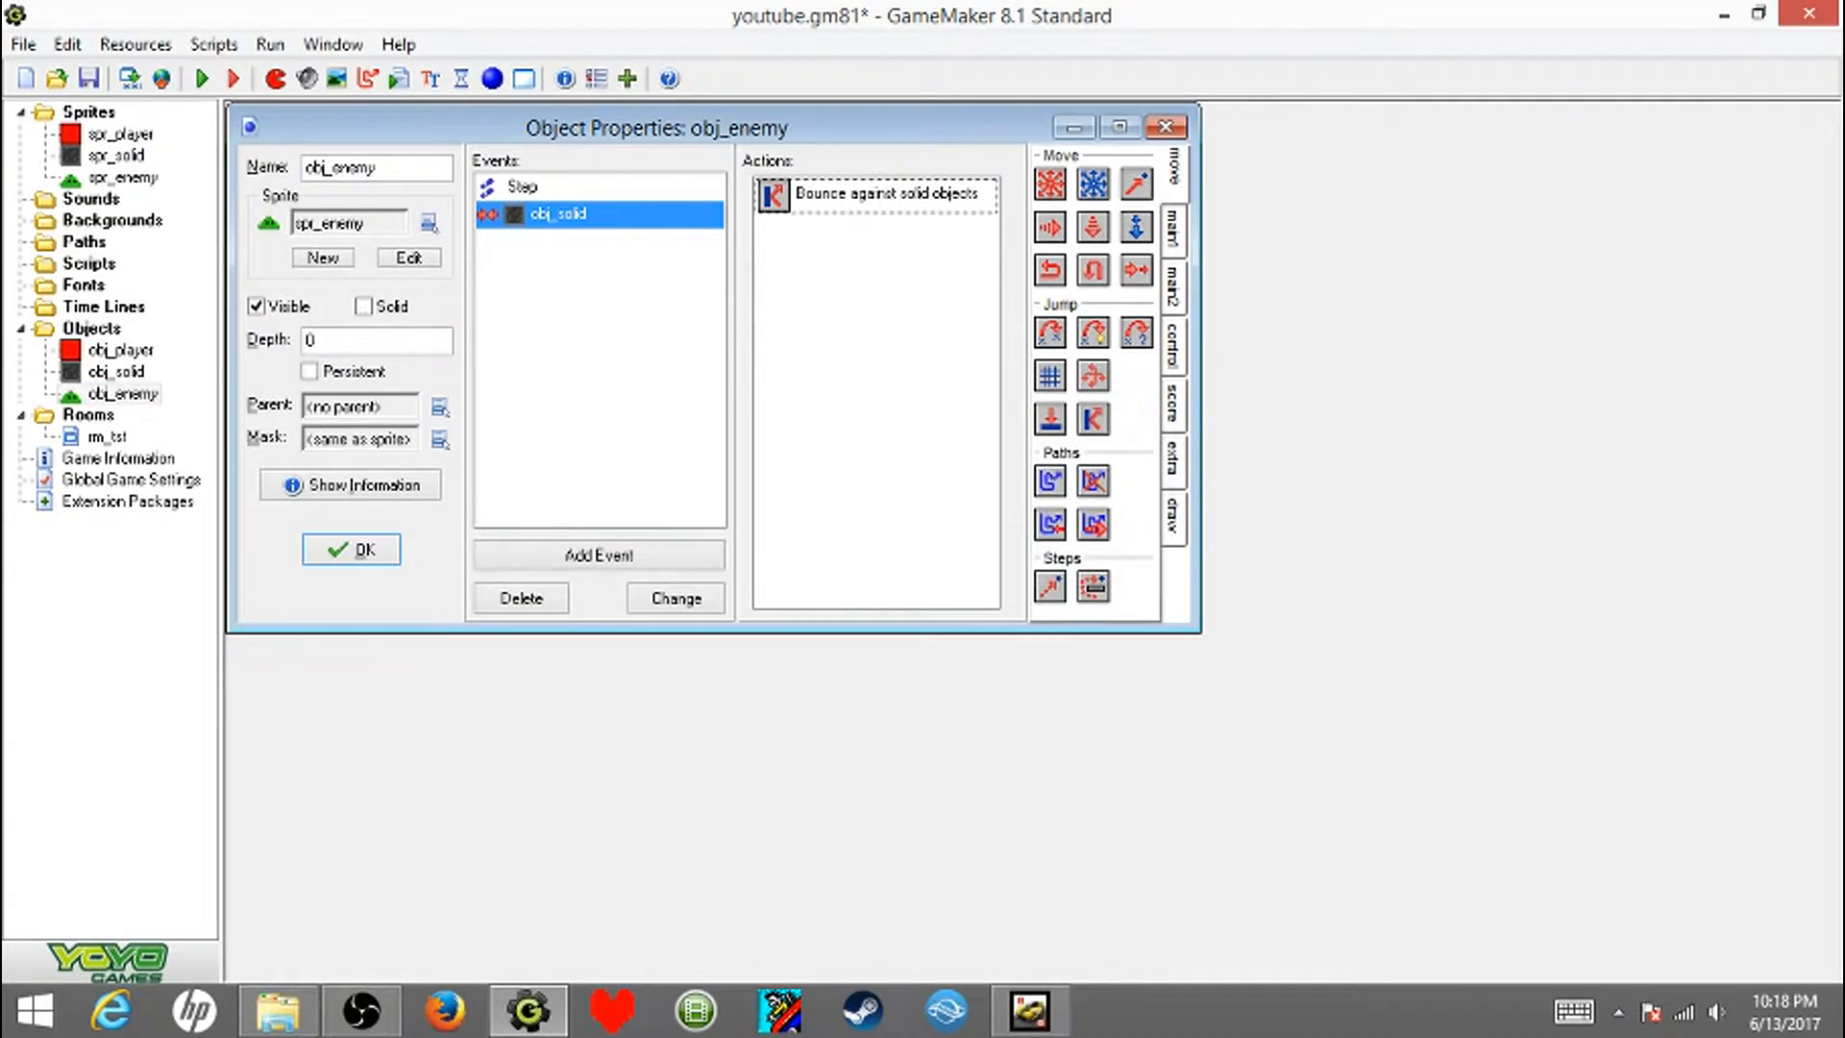
key("Return")
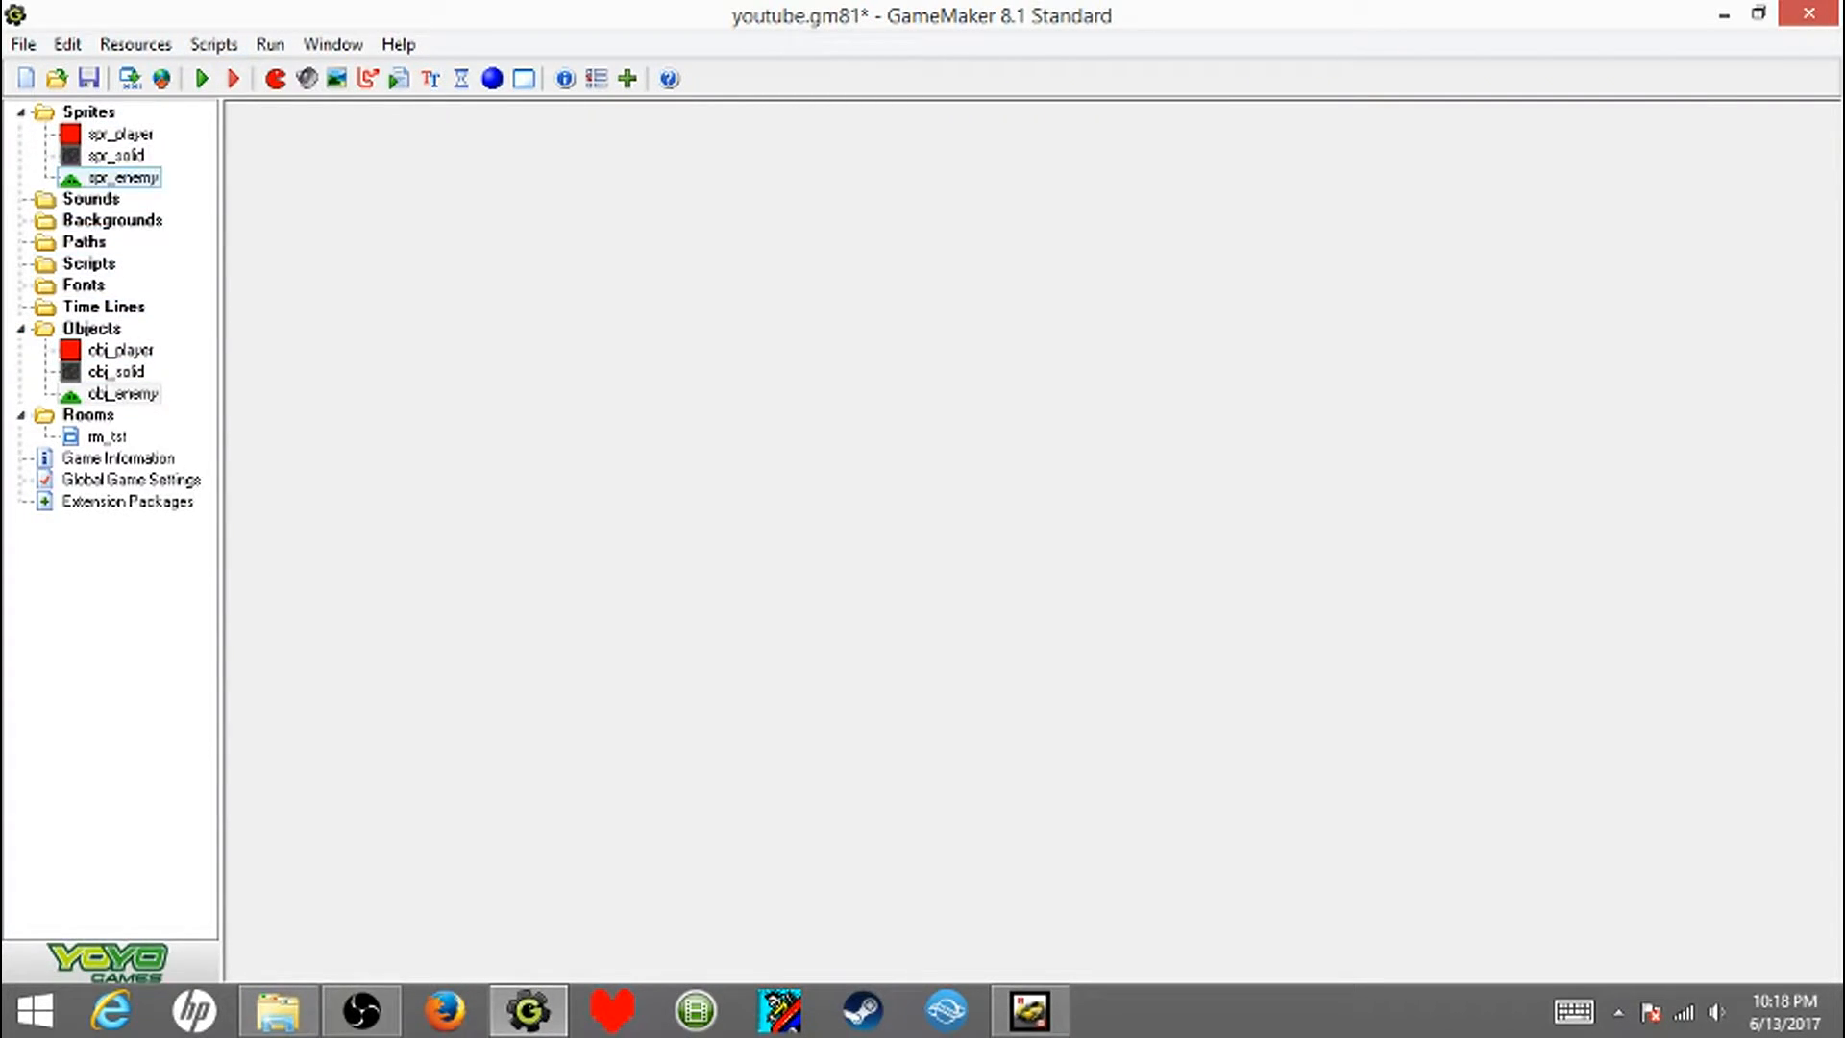
- Create a new sprite named spr_finish and add a blank 32 x 32 image to it
left_click(274, 78)
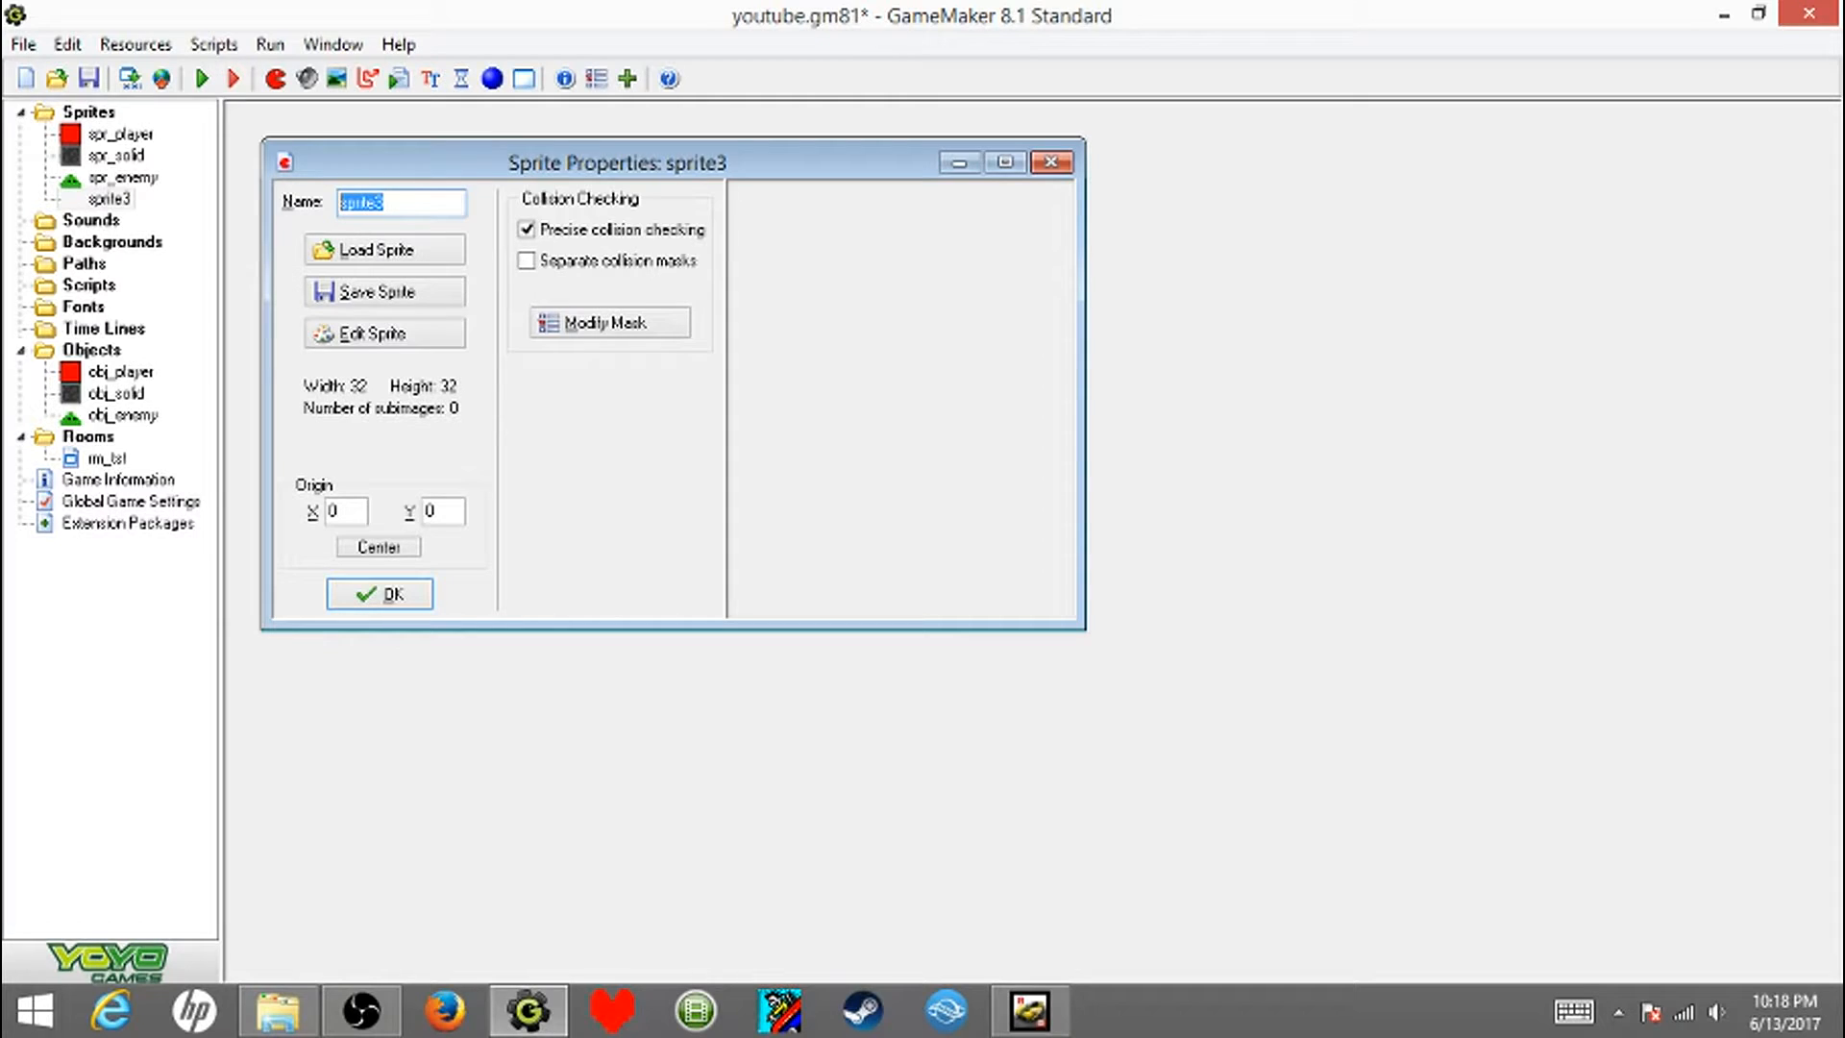
type("spr_")
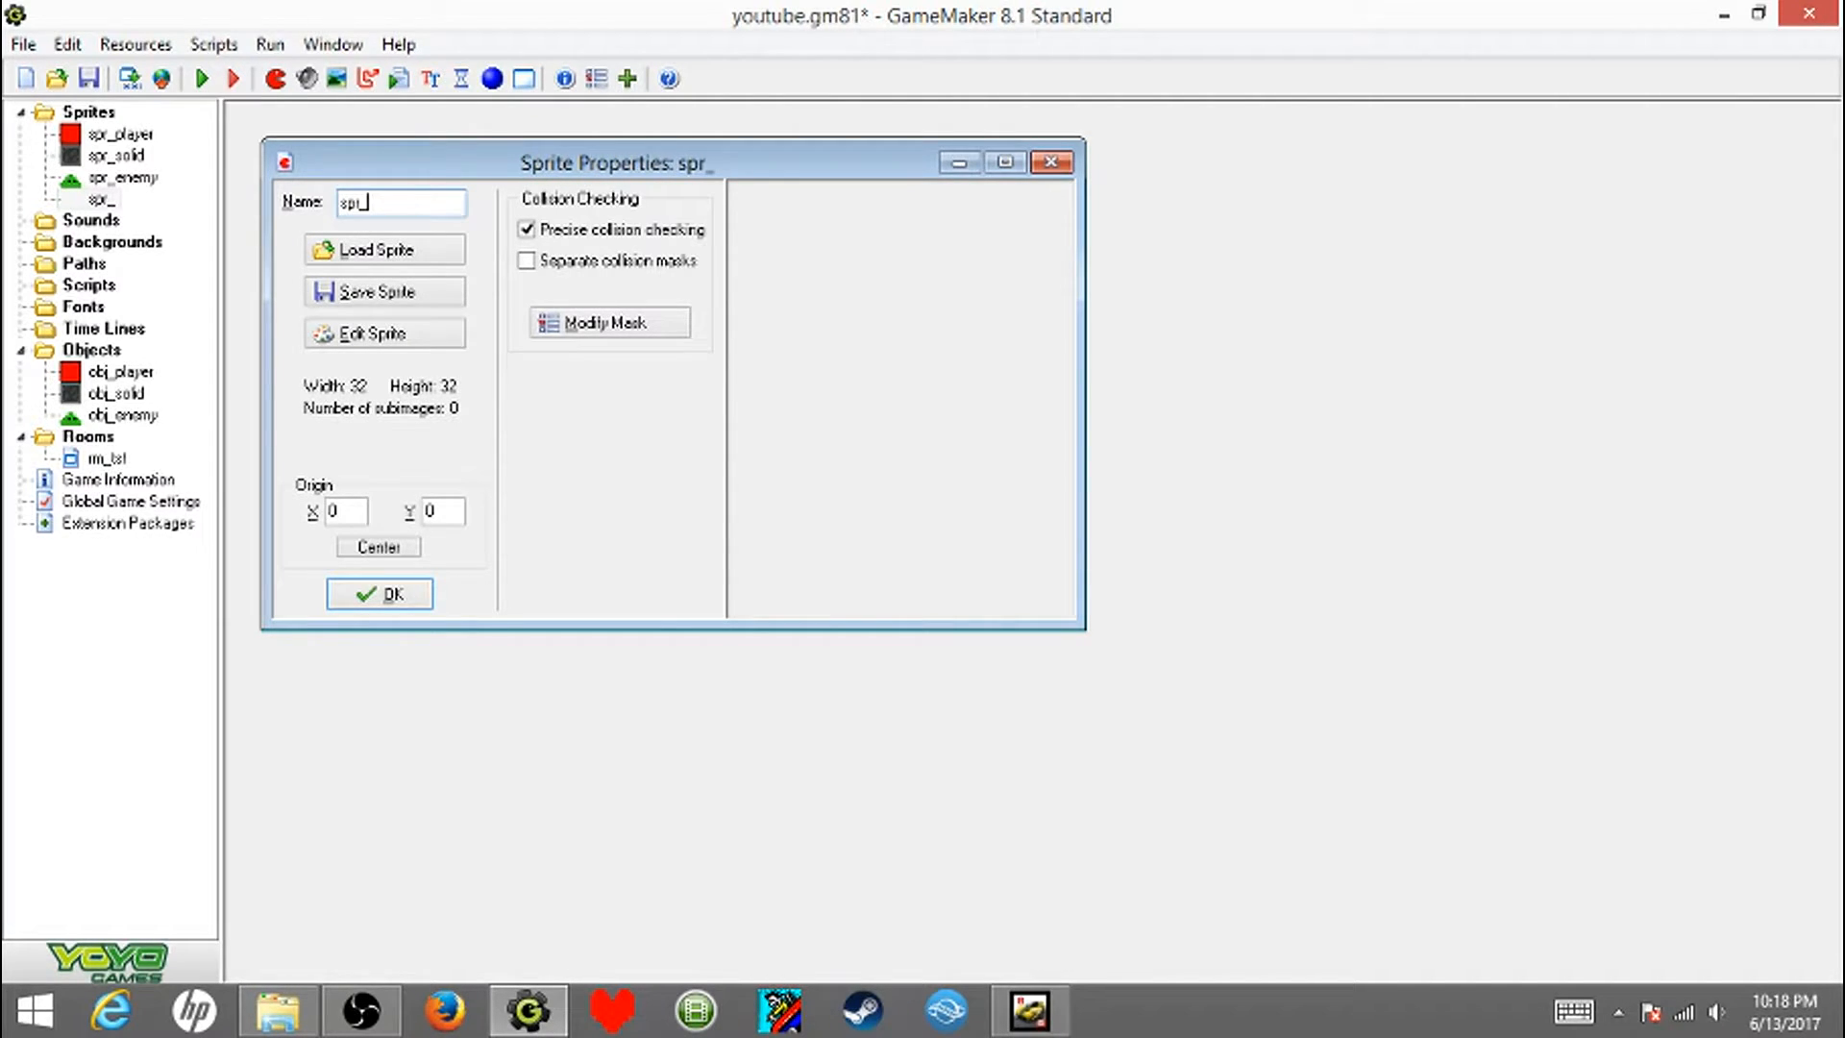
type("finish")
key("alt+e")
left_click(495, 79)
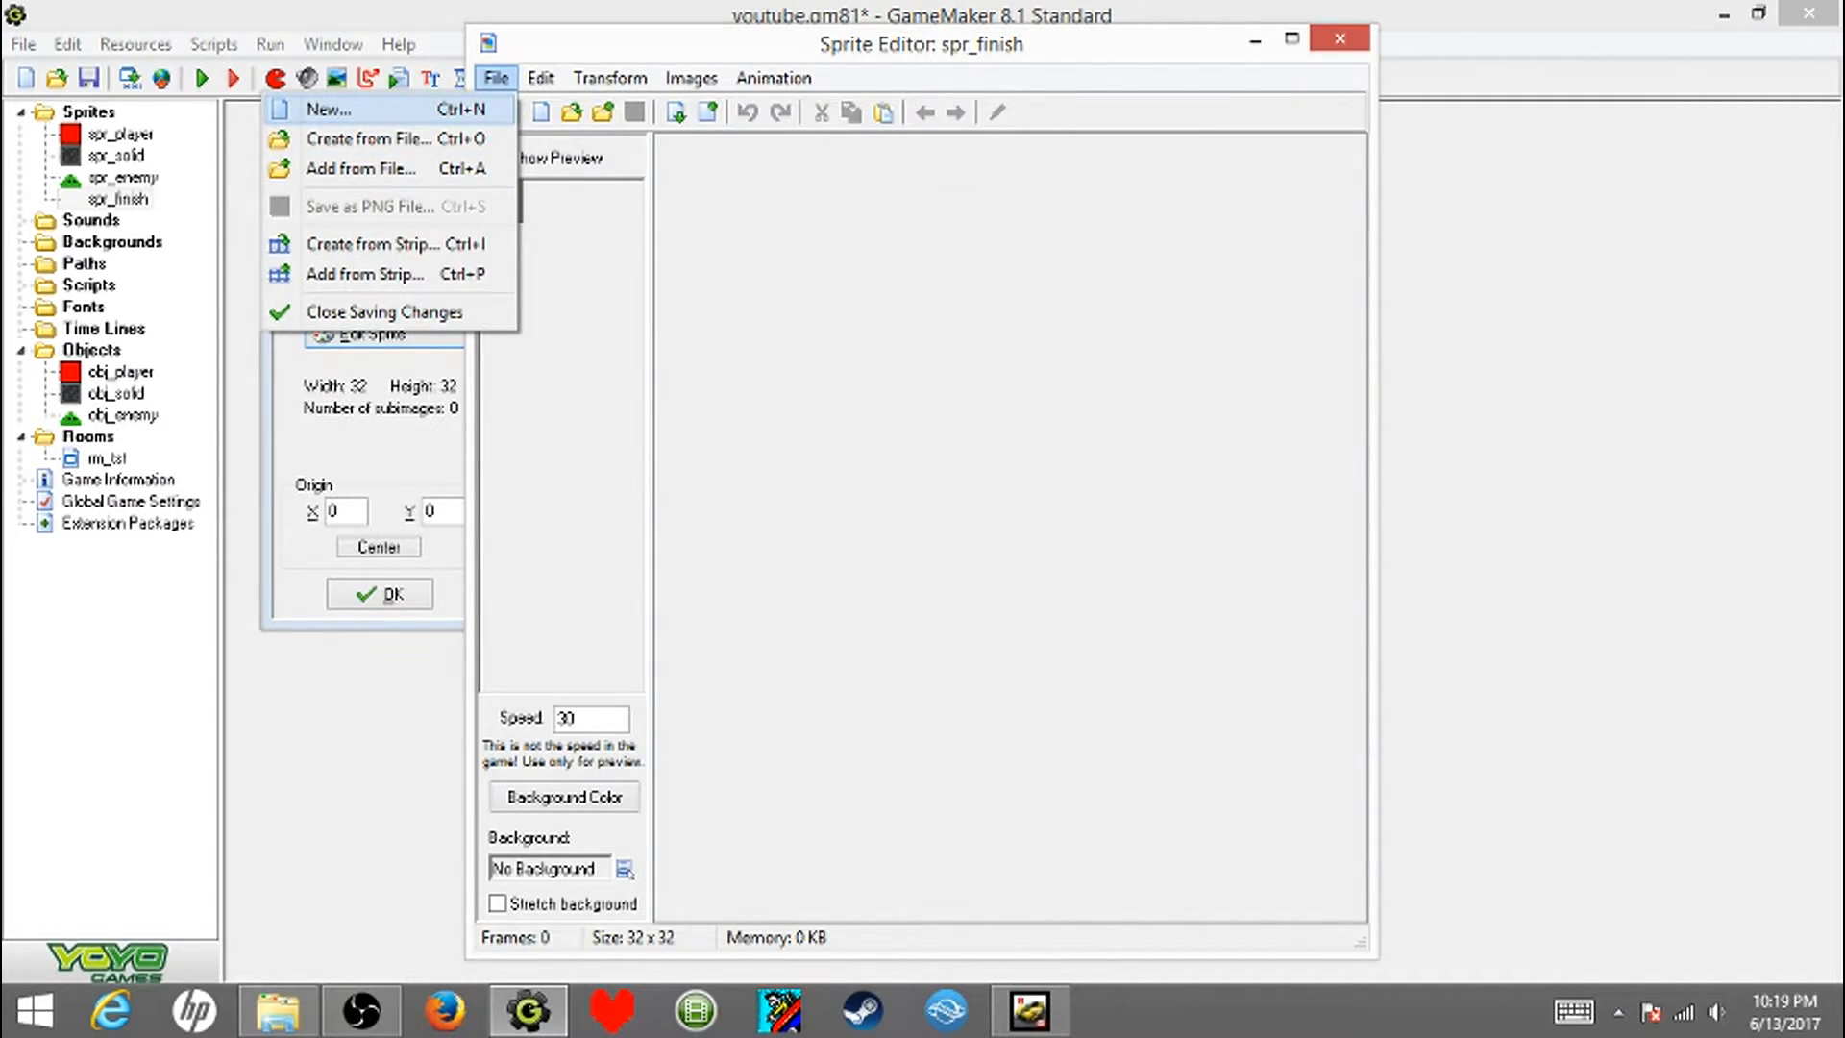
left_click(329, 108)
left_click(828, 564)
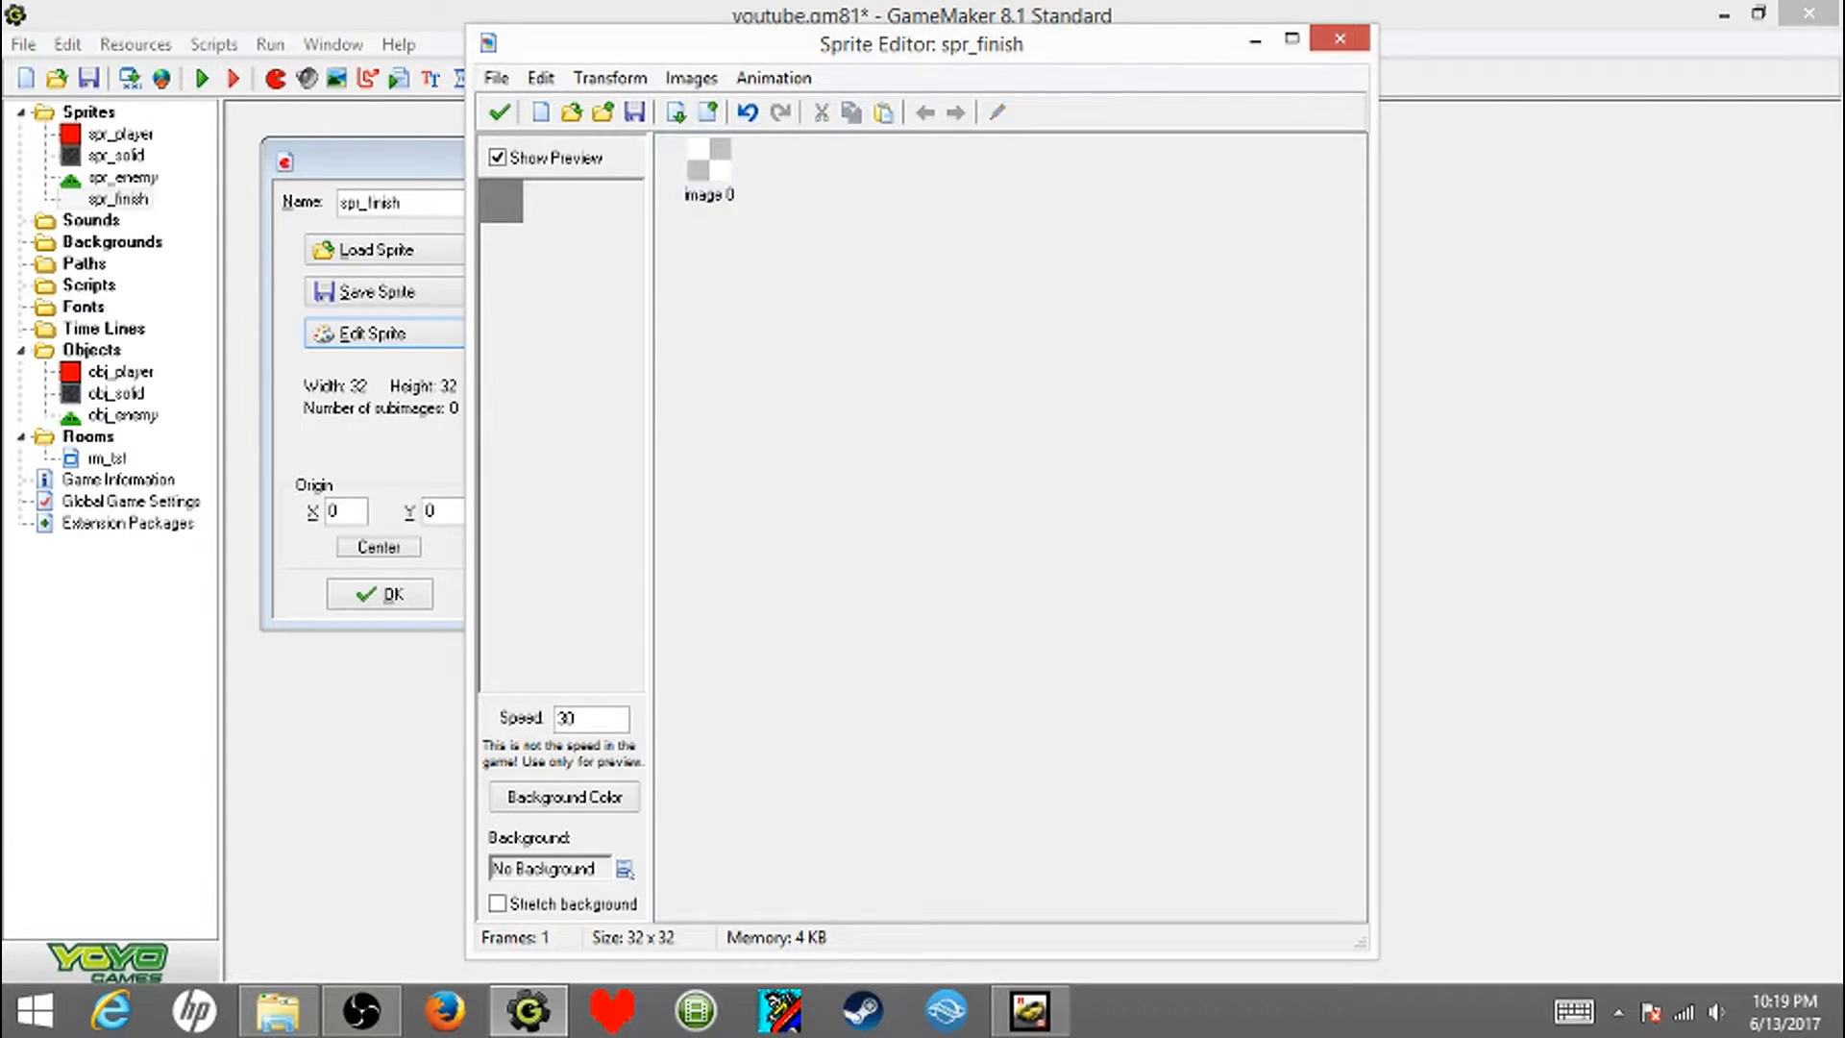
- Fill the whole spr_finish image with a dark brown colour and save the sprite
double_click(710, 168)
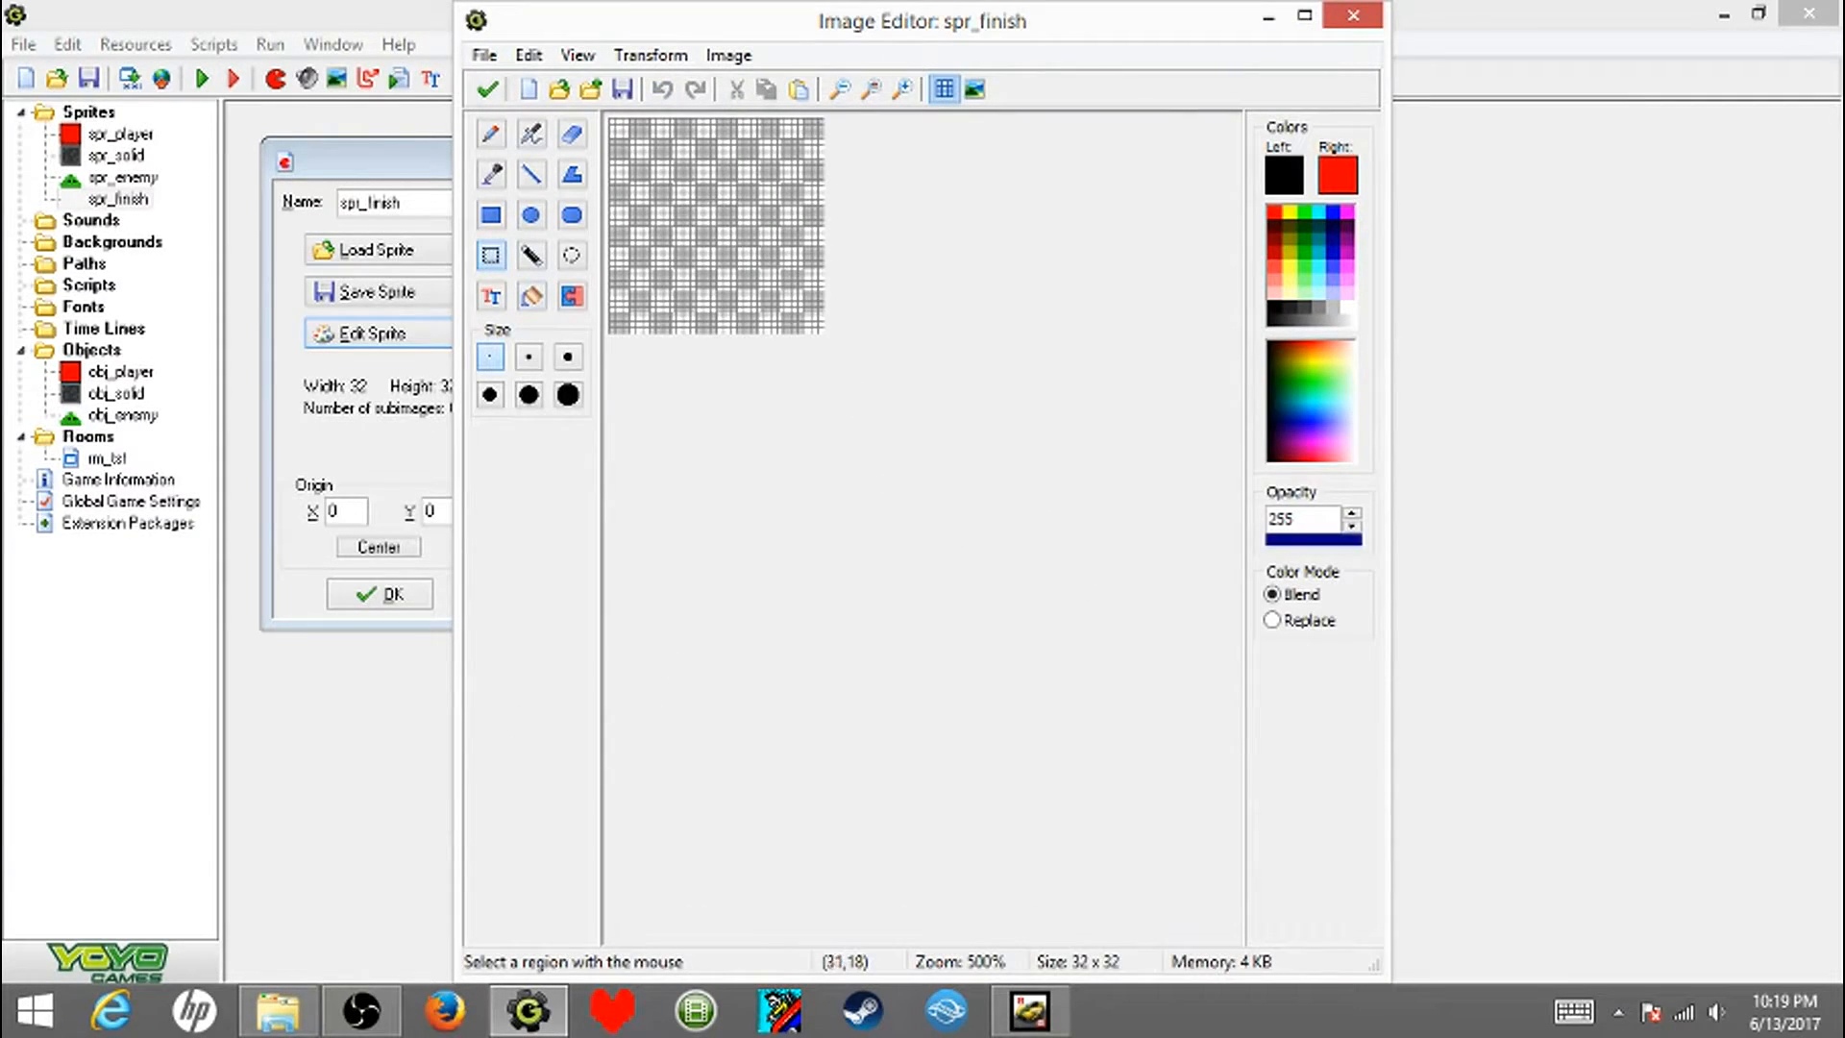
left_click(531, 296)
scroll(773, 289, "up", 1)
left_click(1284, 175)
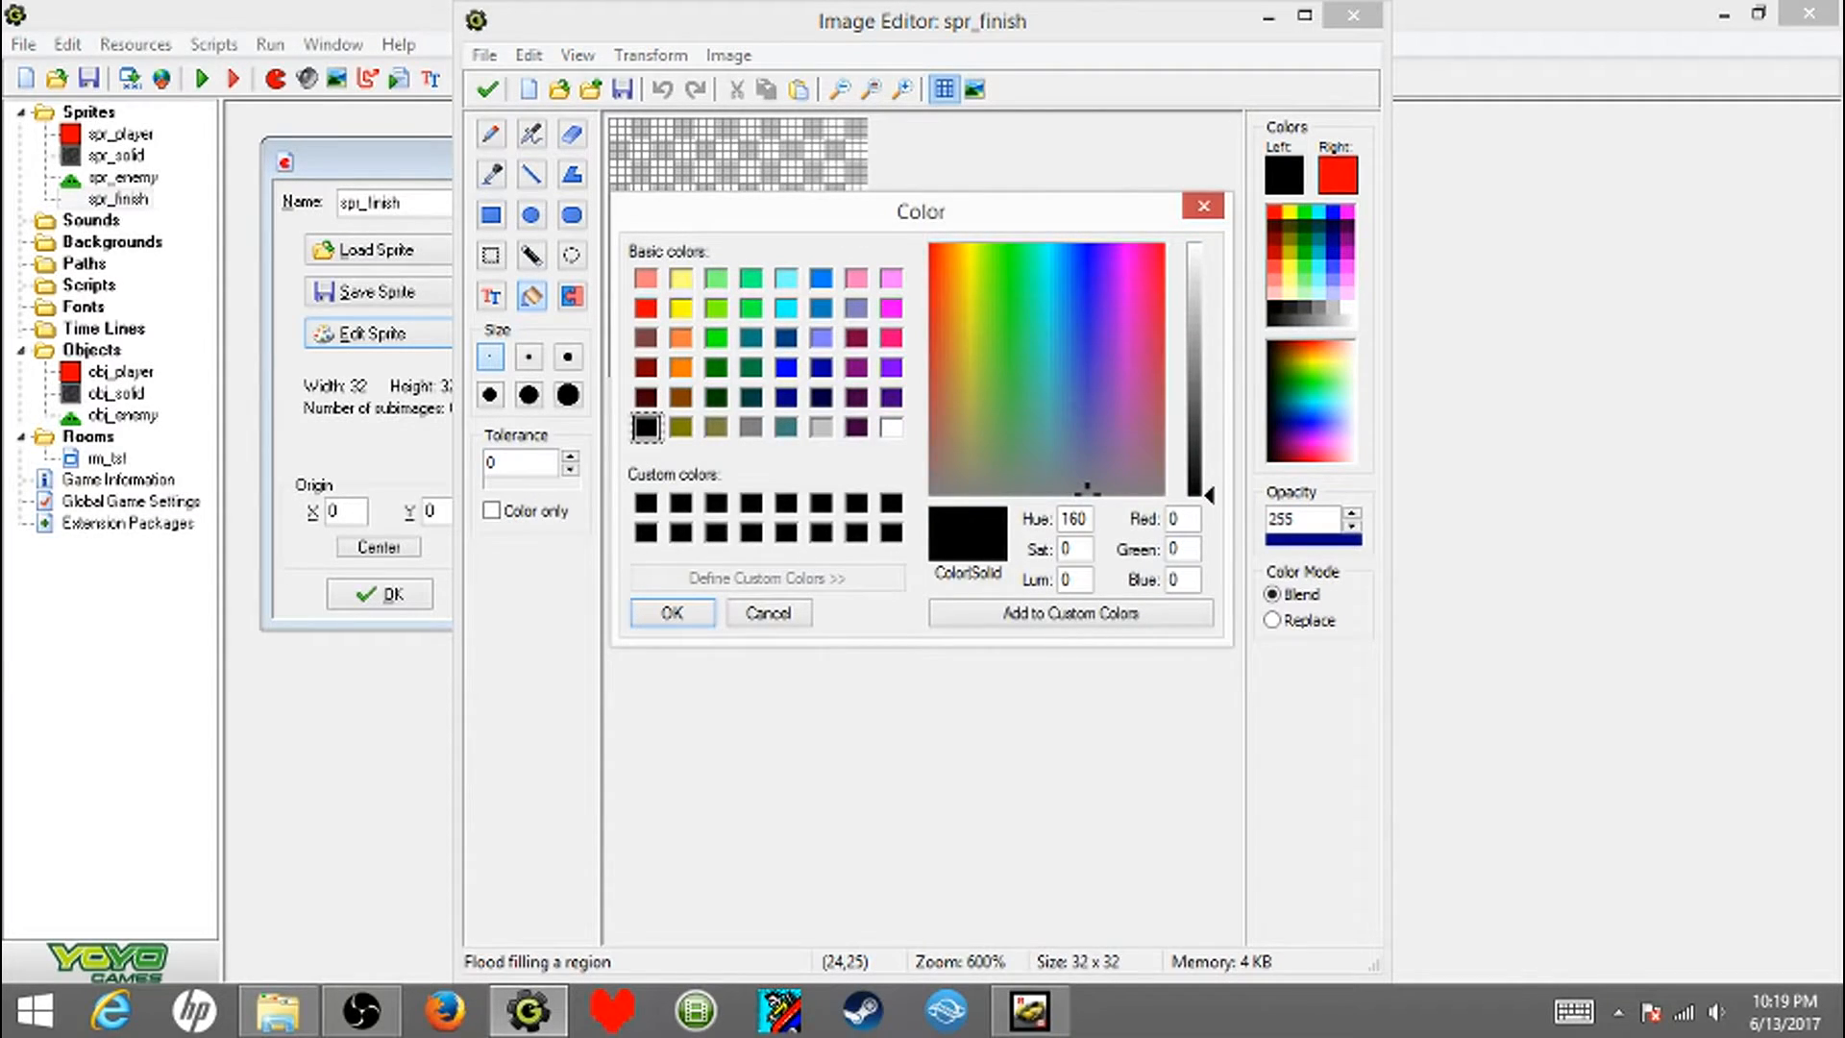
left_click(681, 398)
left_click_drag(1210, 431, 1209, 443)
left_click(672, 613)
left_click(737, 248)
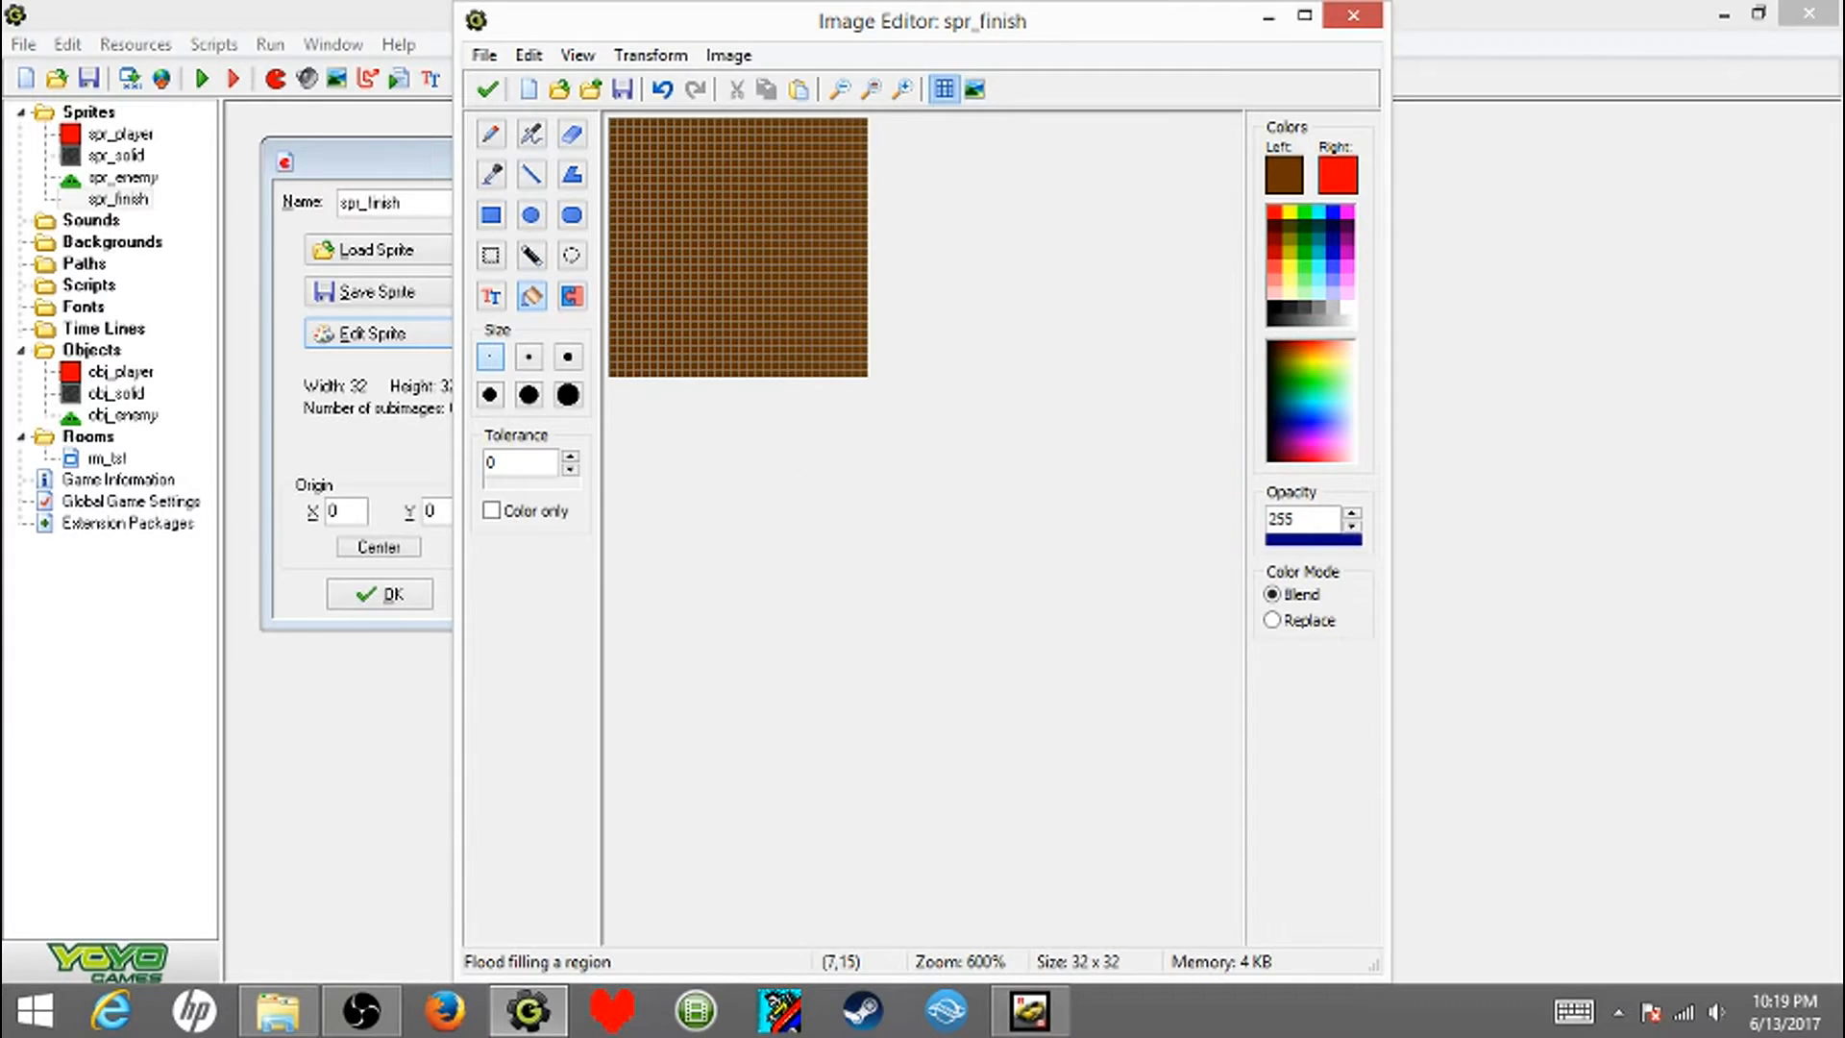
left_click(487, 89)
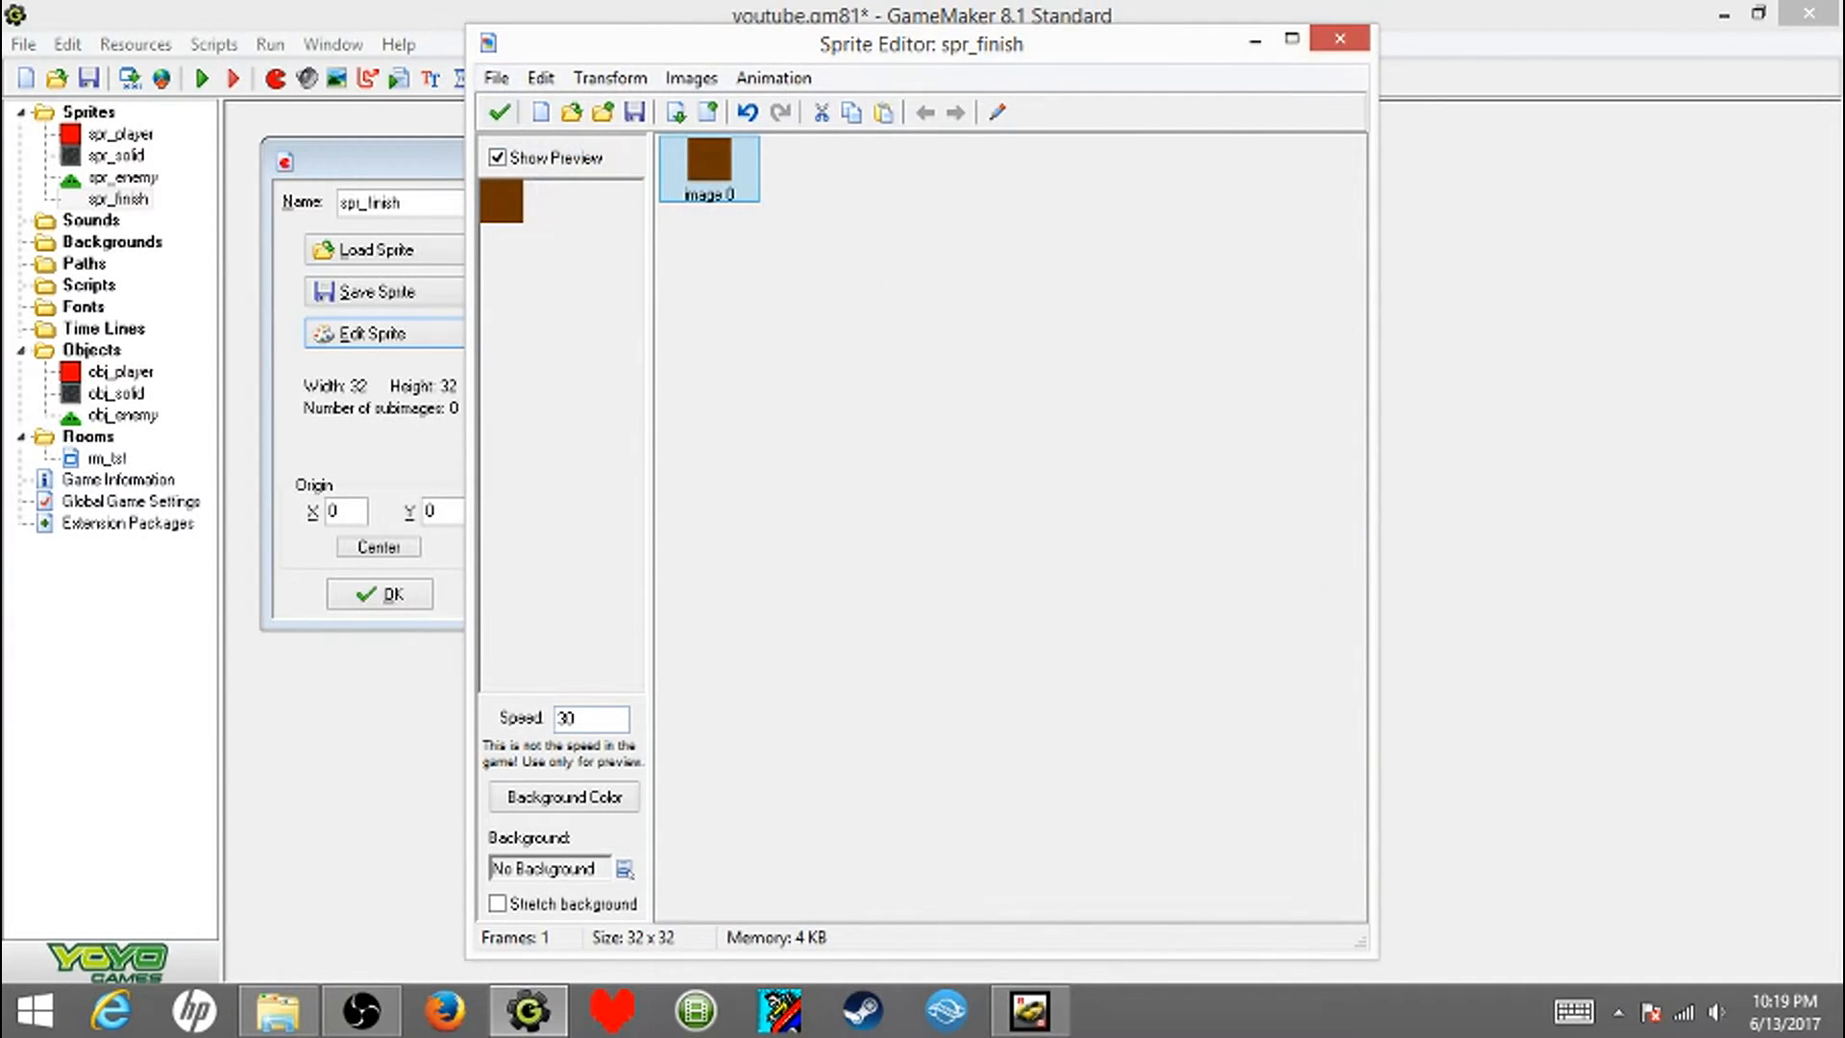
left_click(498, 112)
left_click(379, 594)
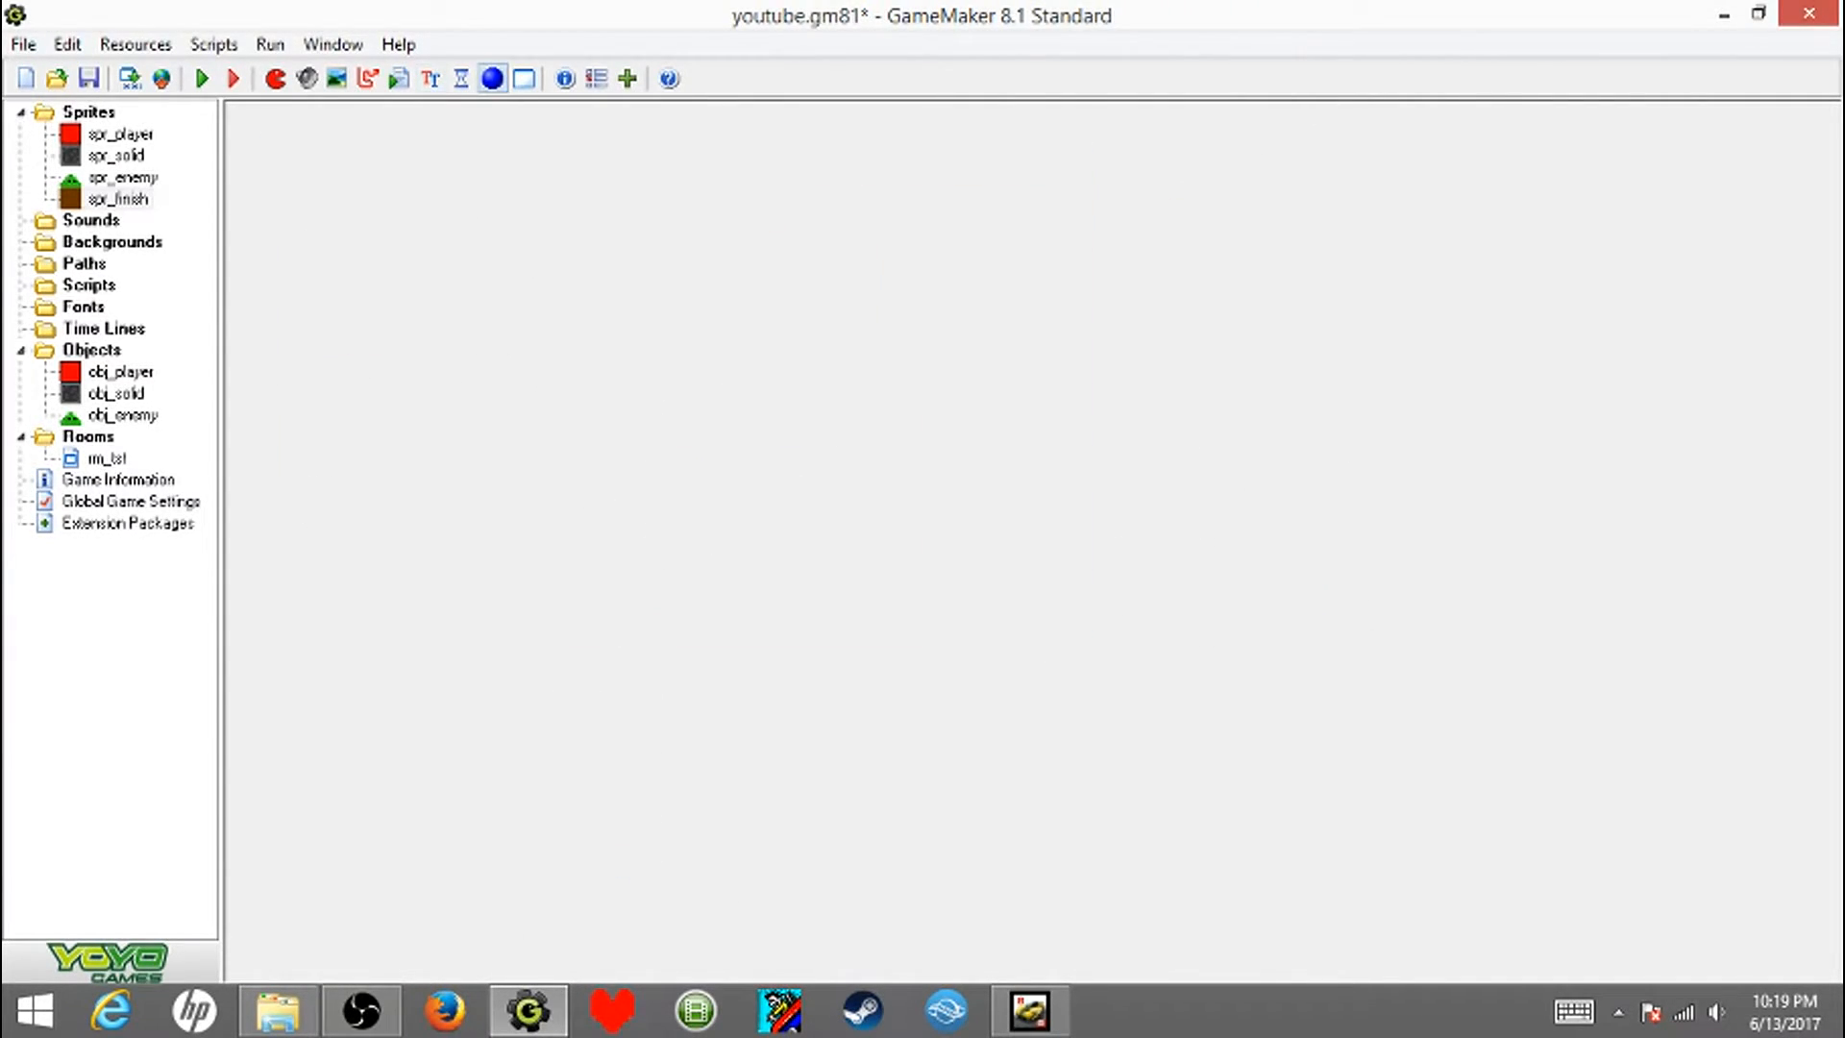
- Create a new object named obj_finish and assign it the spr_finish sprite
left_click(492, 79)
type("spr_finish")
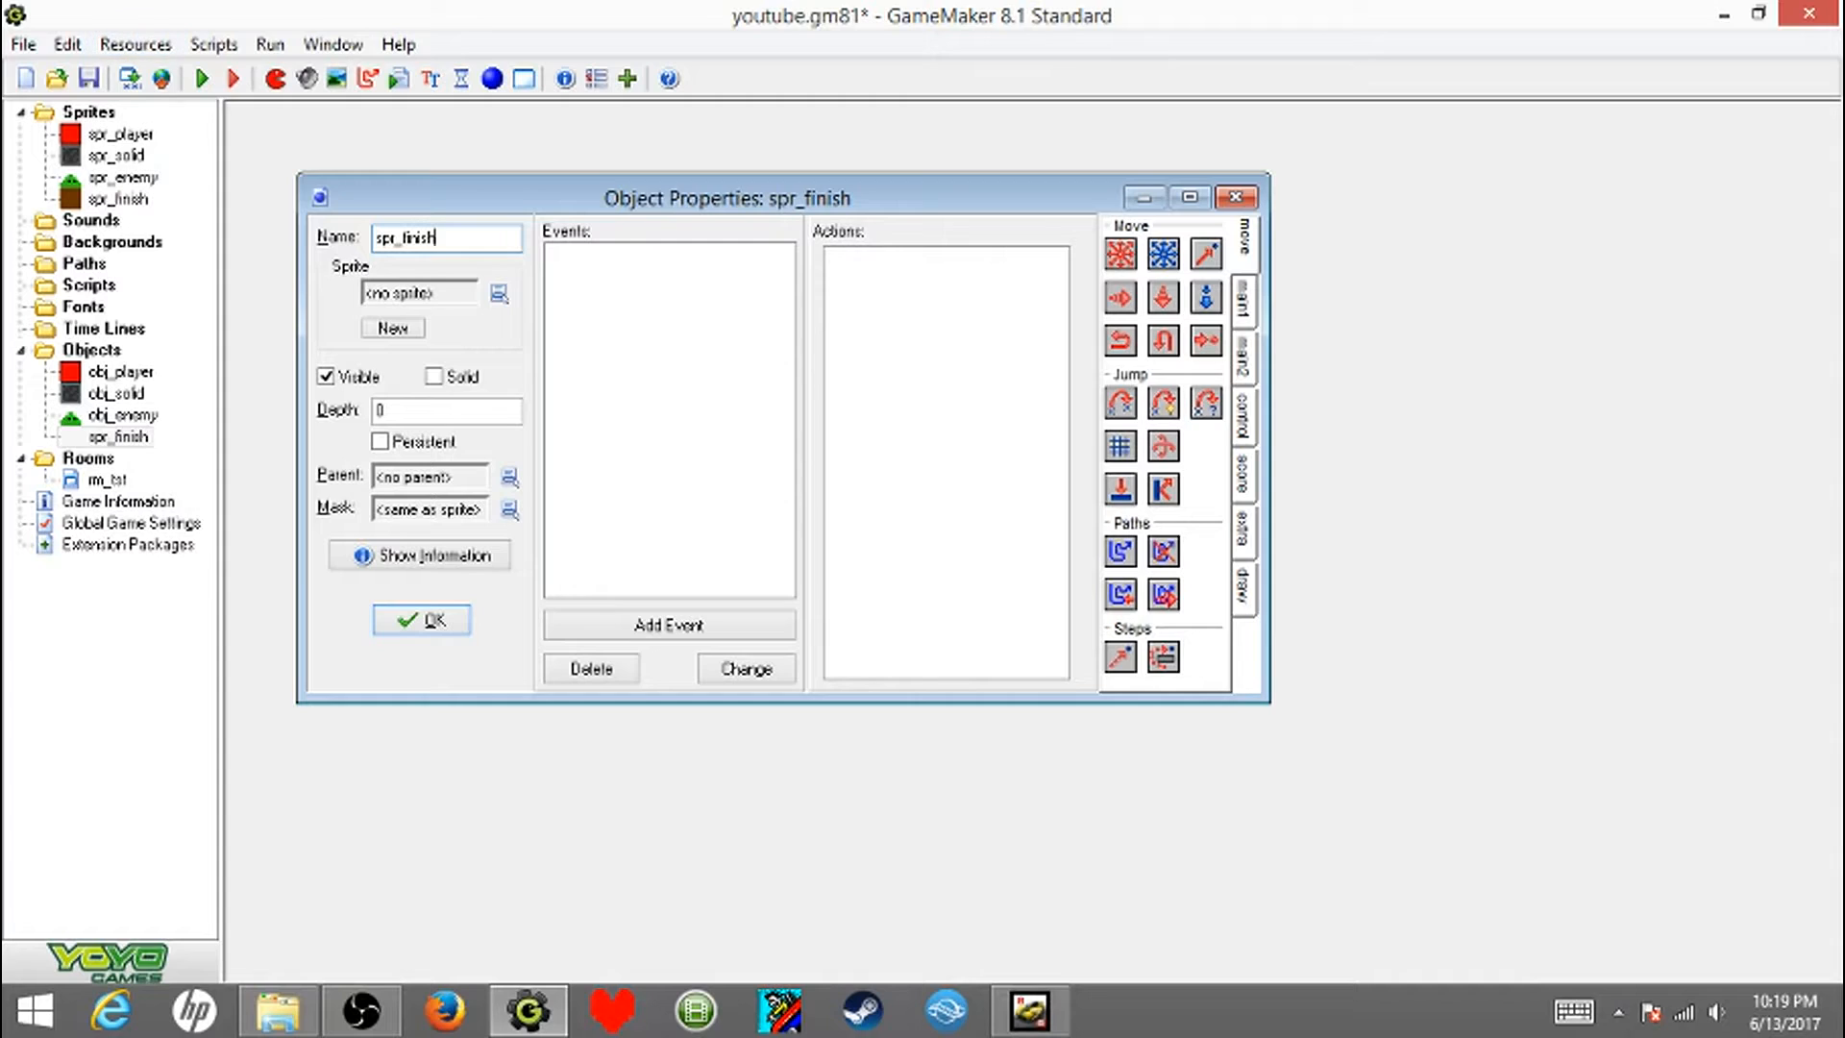
left_click(498, 293)
left_click(452, 424)
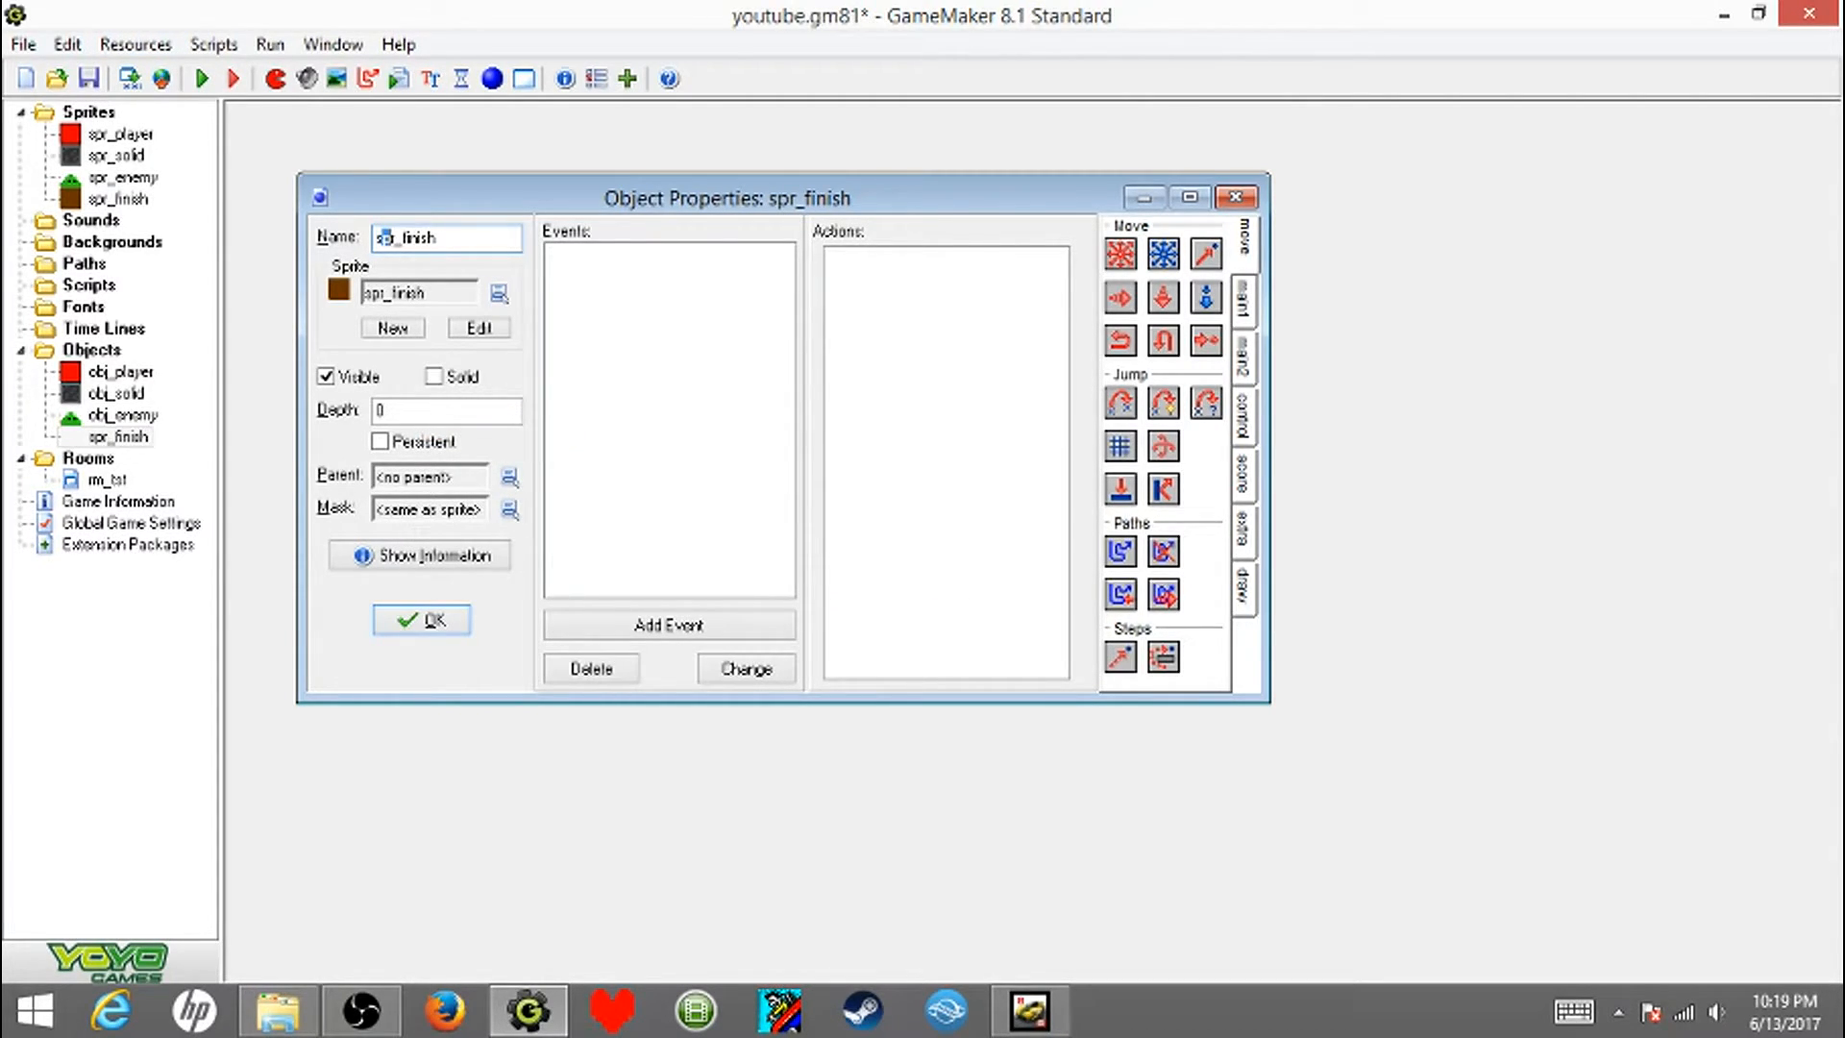
key("BackSpace")
key("BackSpace")
key("BackSpace")
type("obj")
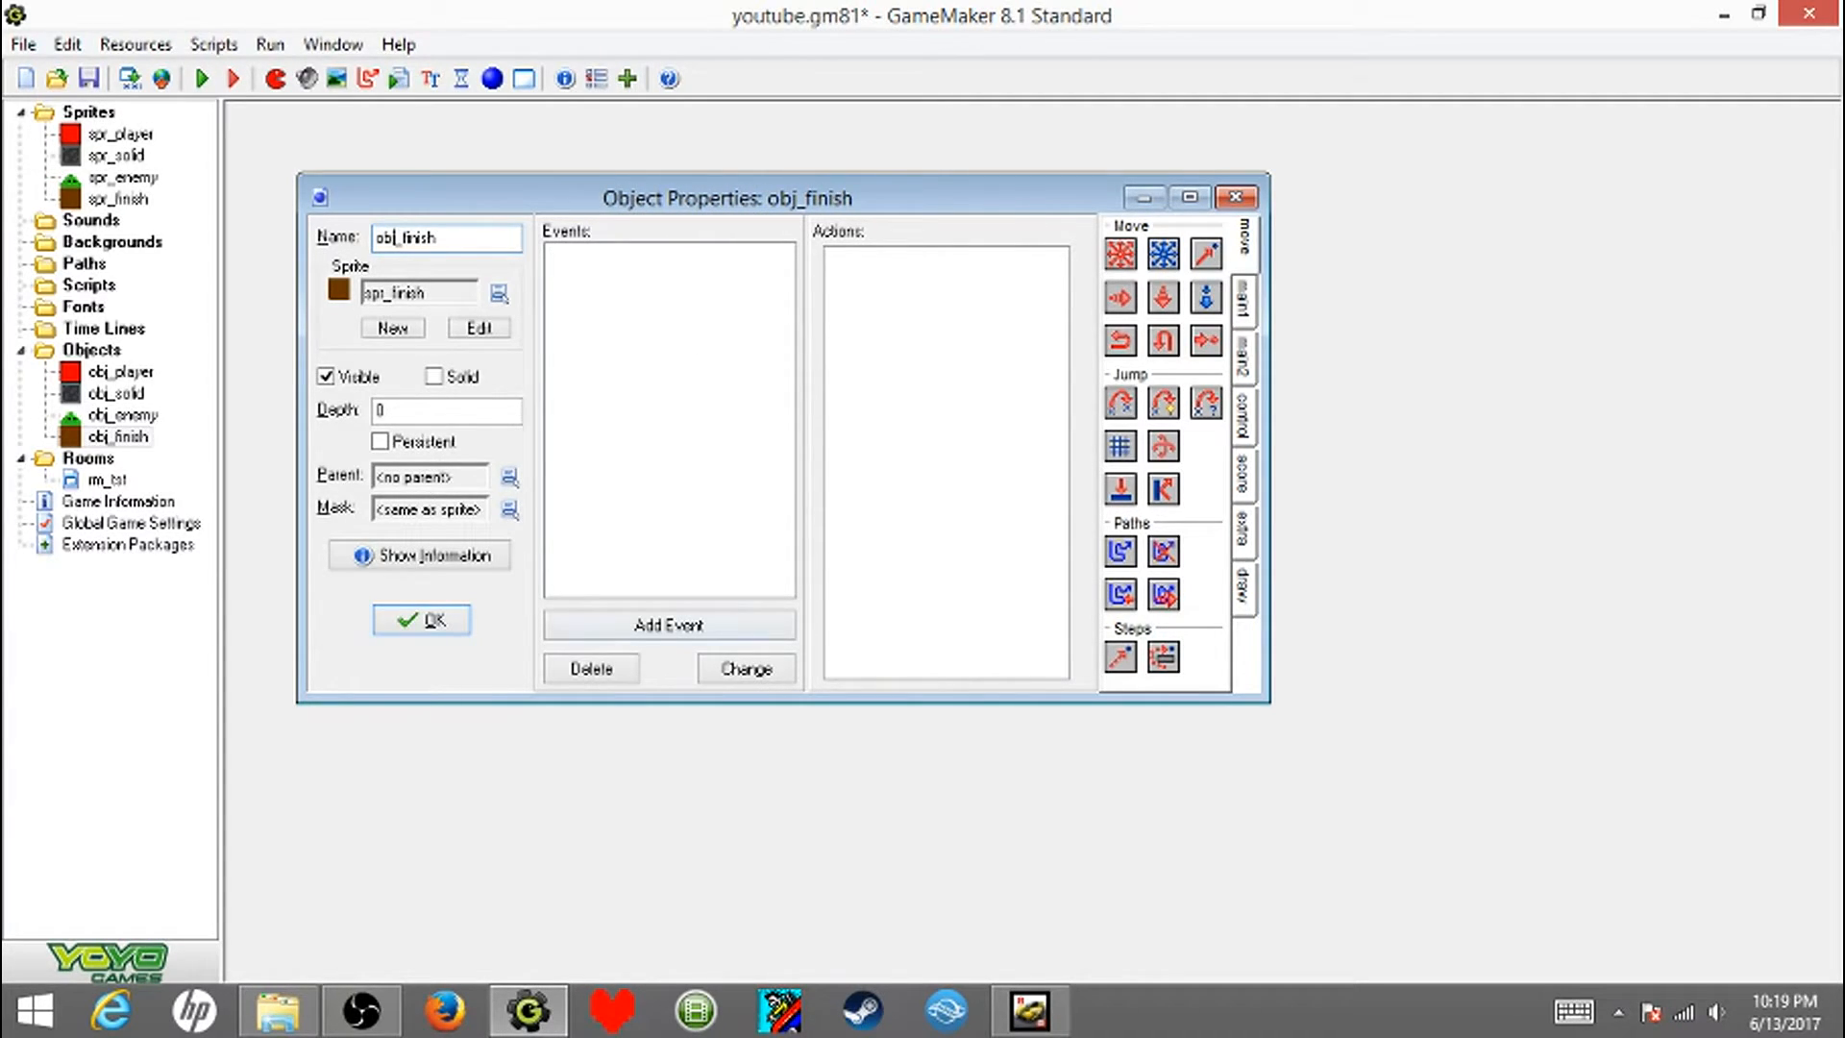
- Give obj_finish a collision event with obj_player that goes to the next room with the Fade out and in transition, and save the project
left_click(669, 625)
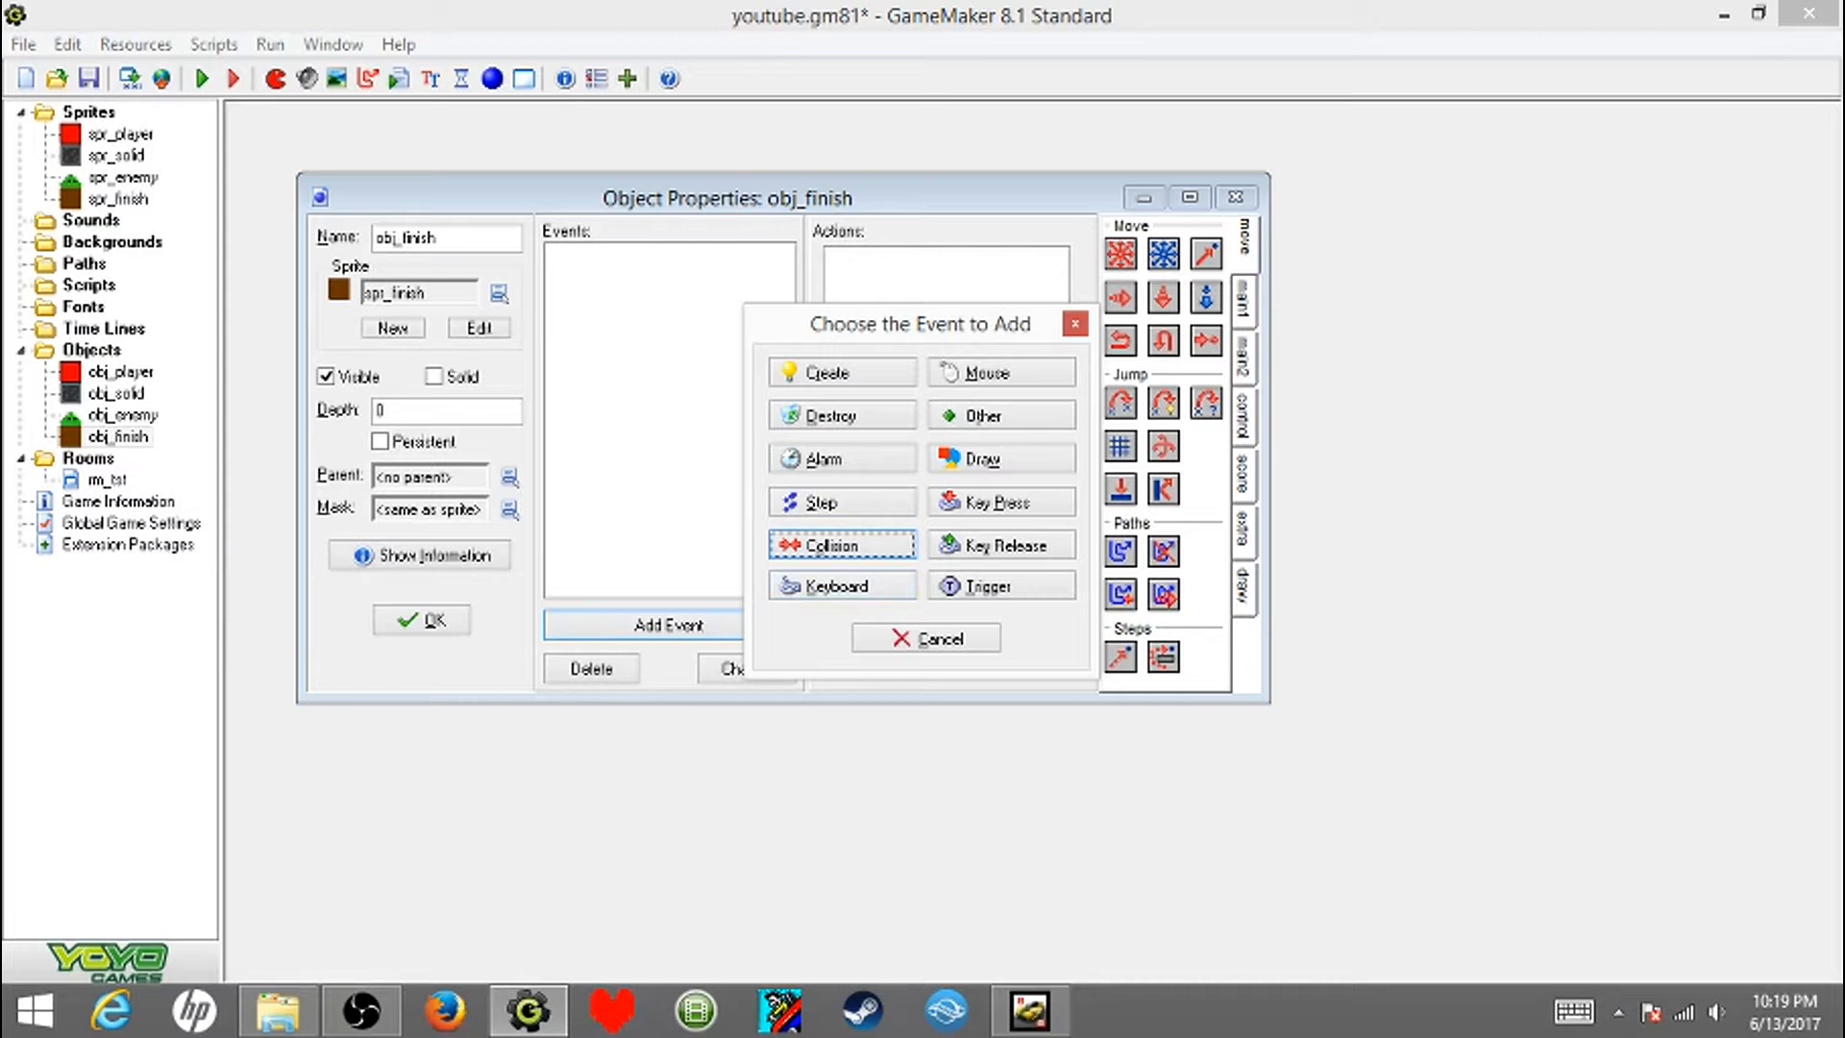
left_click(841, 544)
left_click(913, 573)
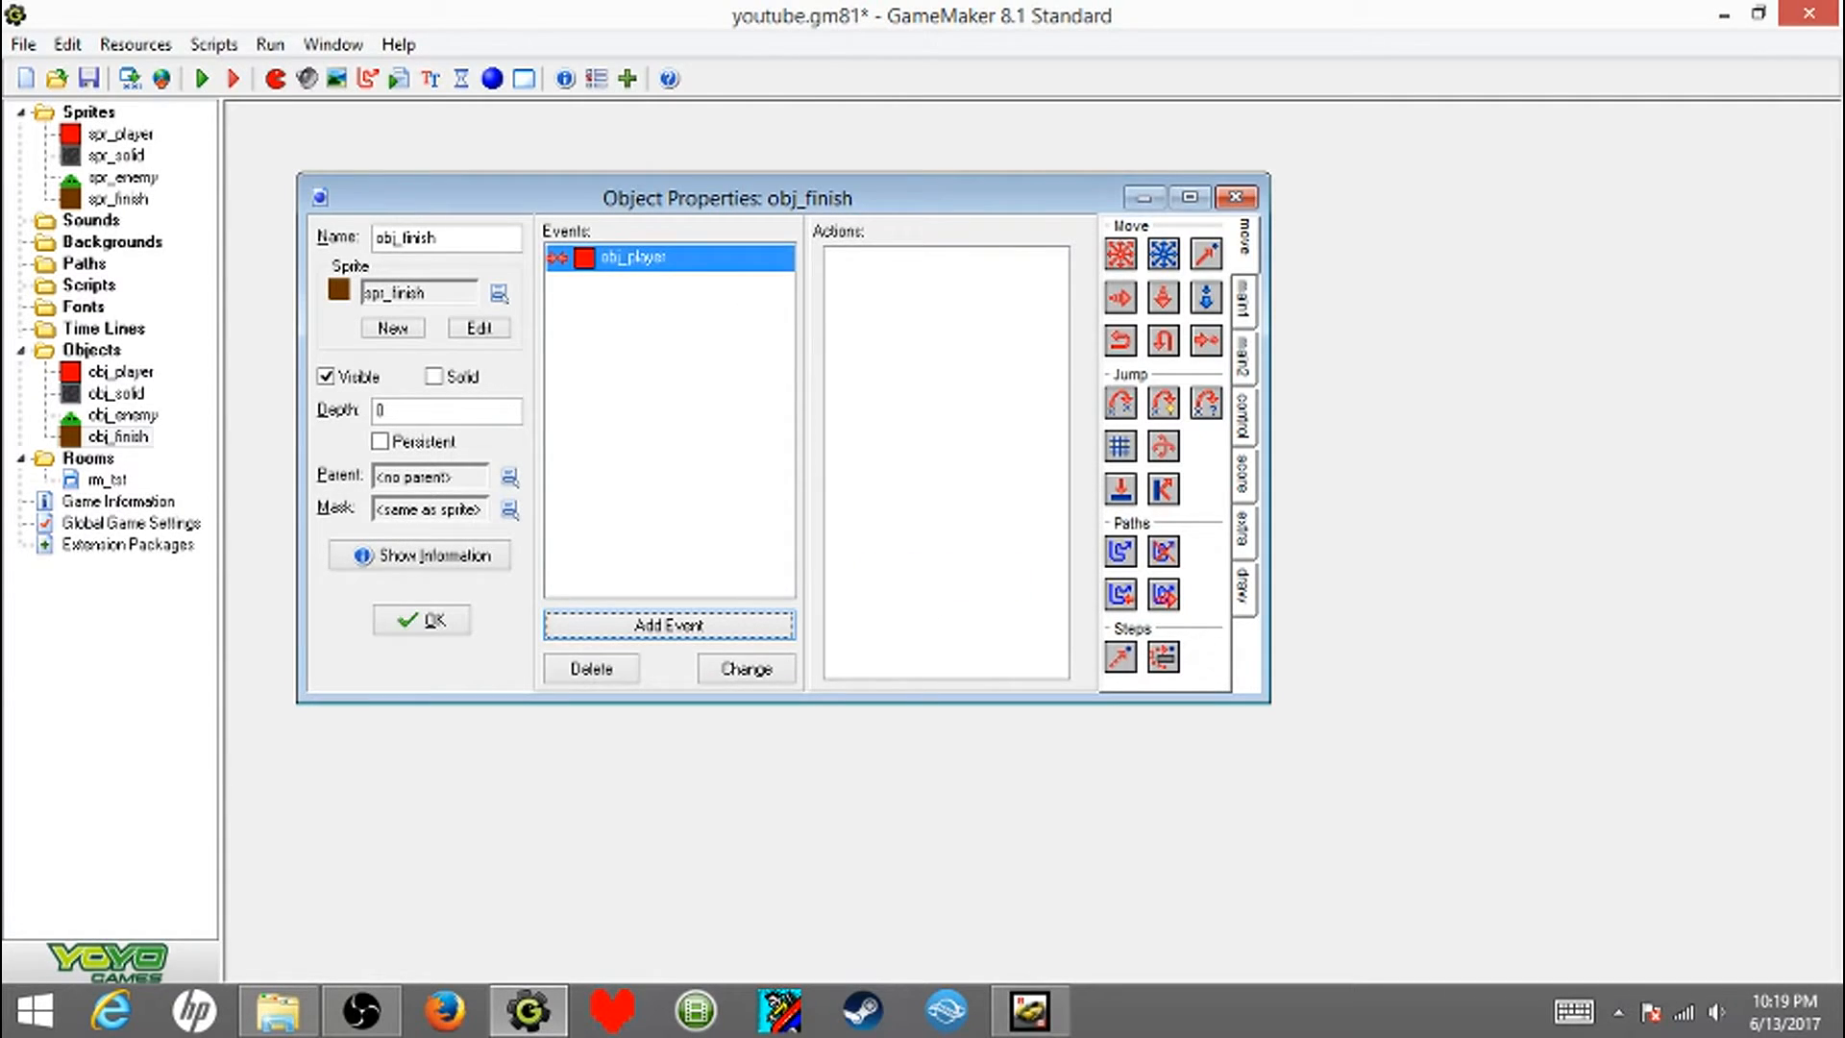
left_click(1245, 300)
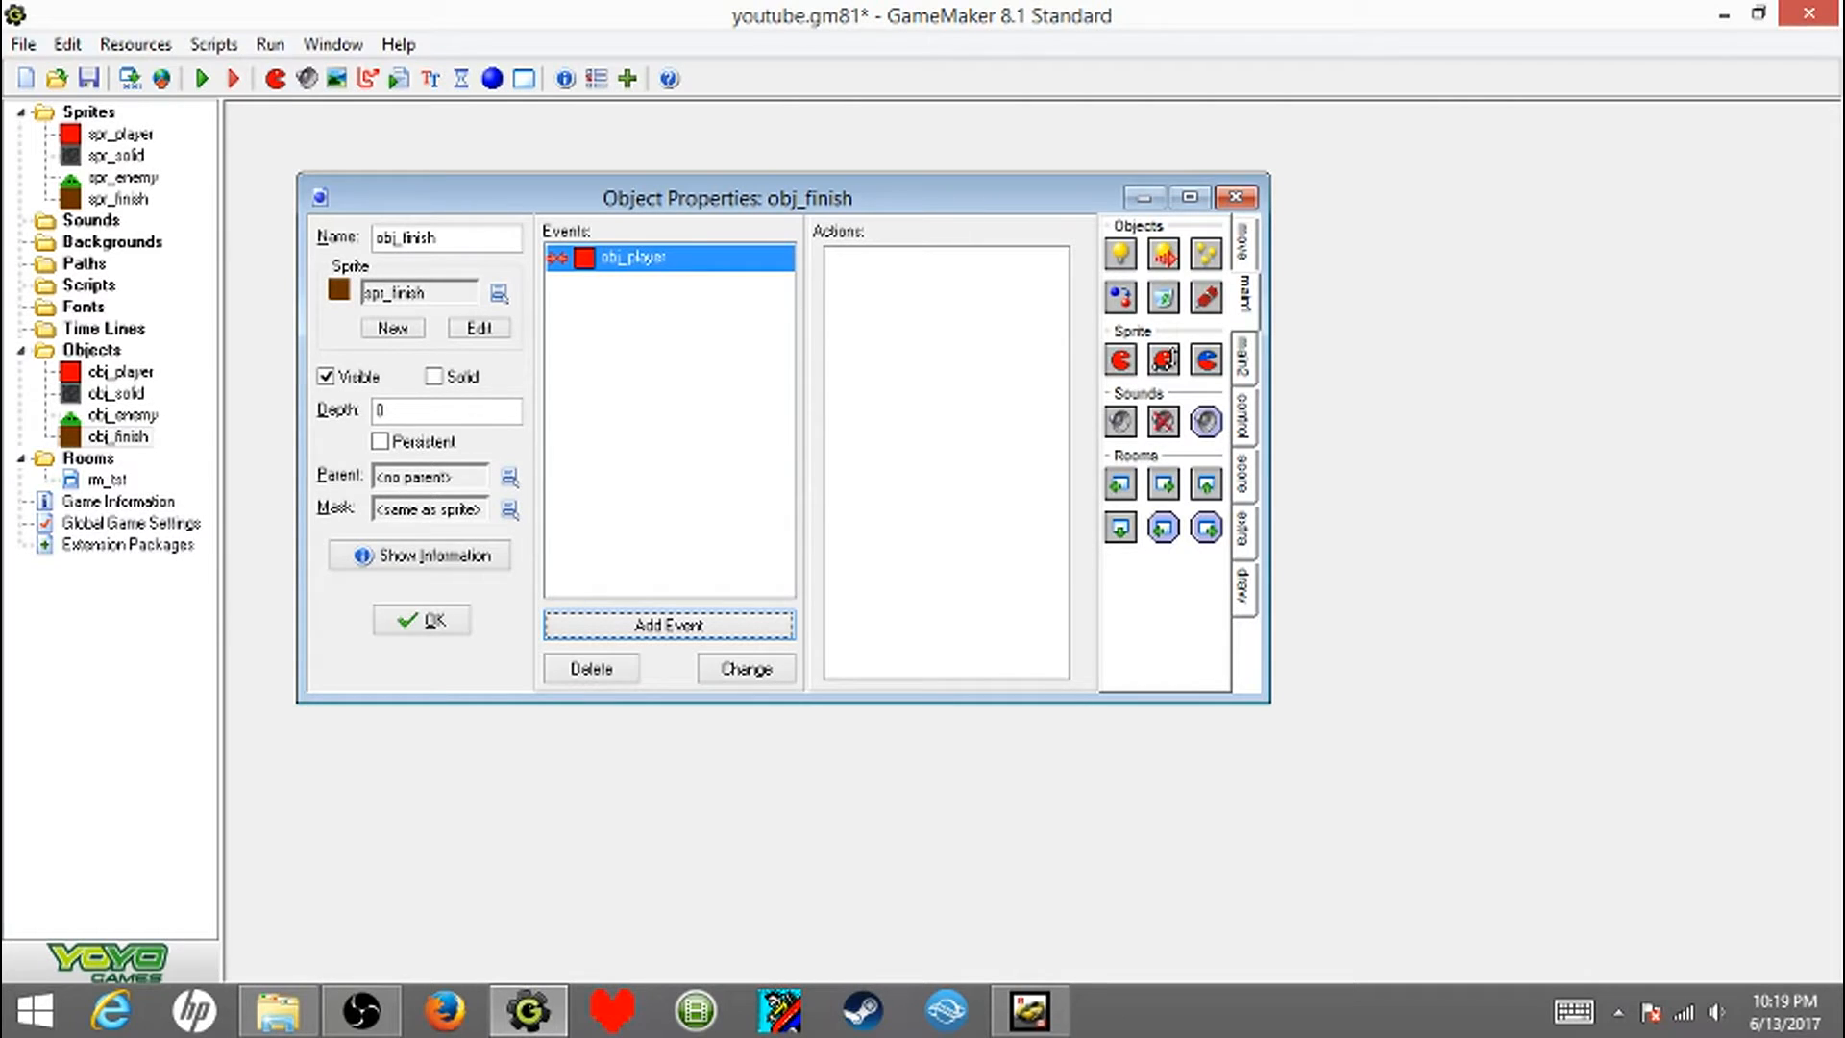
left_click_drag(1164, 484, 947, 432)
left_click(1093, 445)
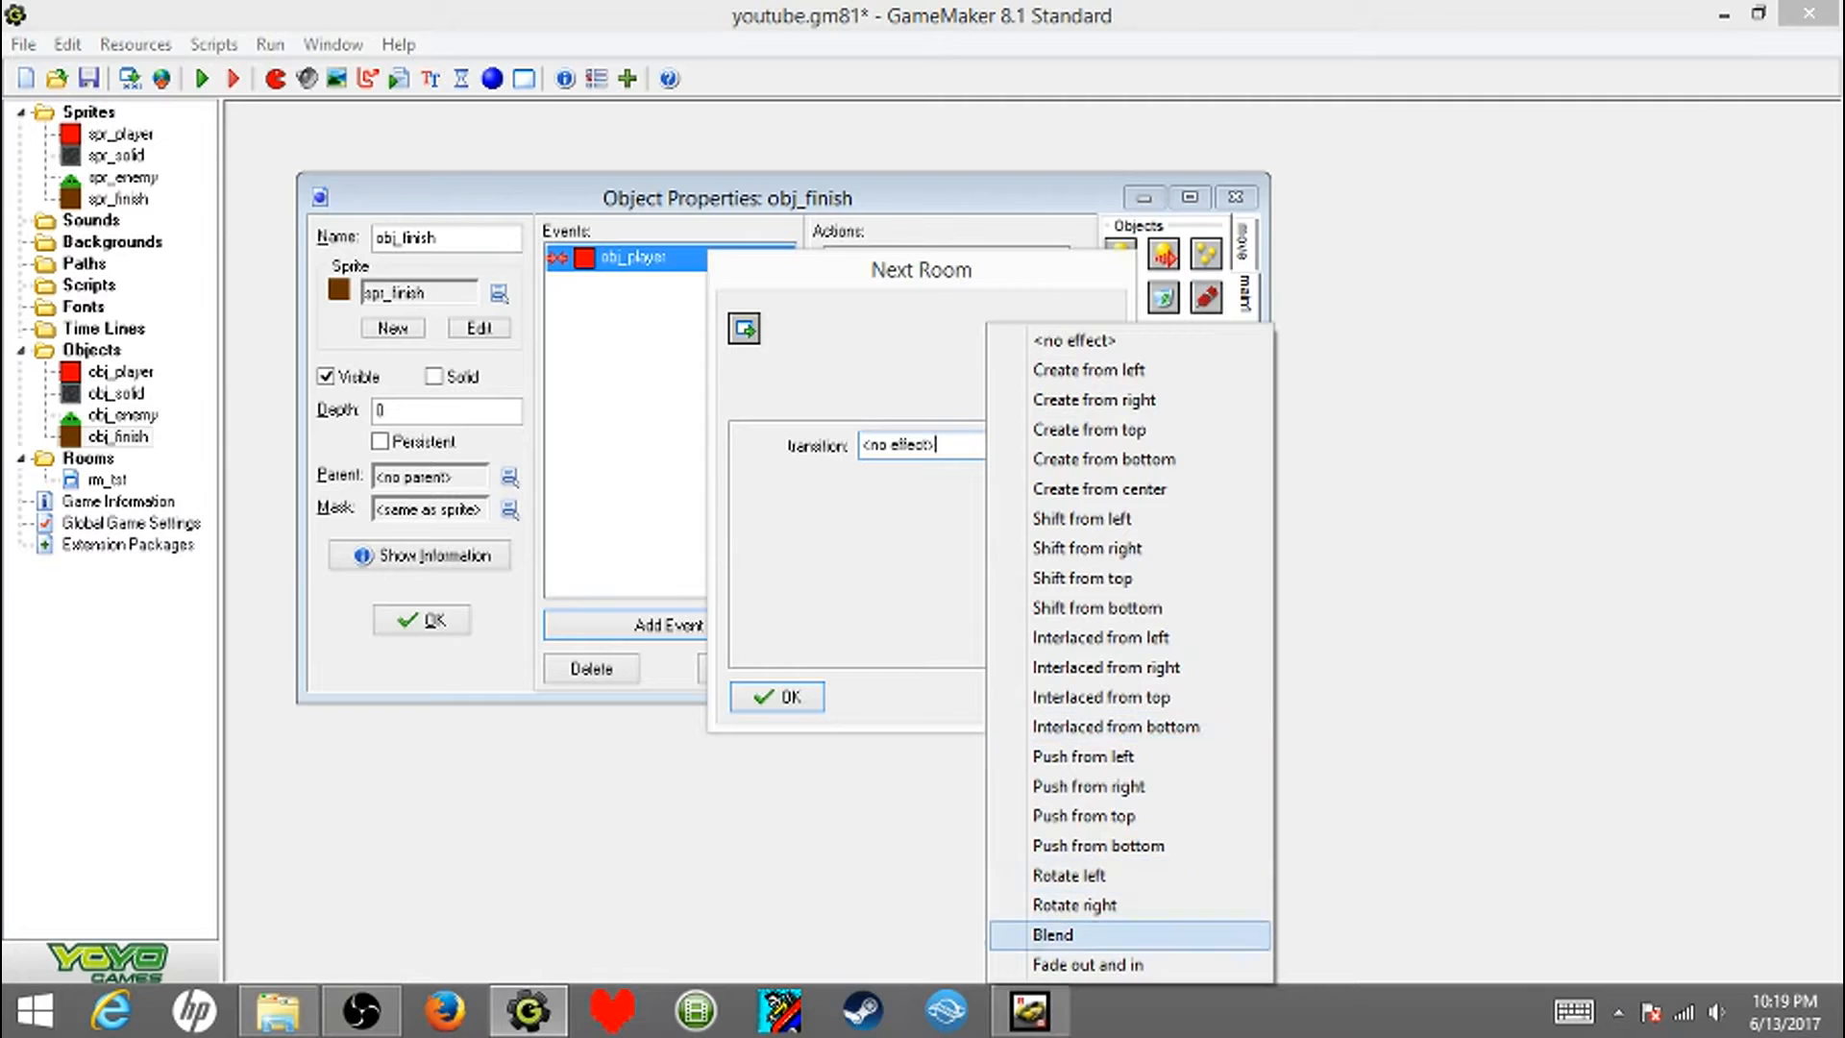
left_click(1086, 964)
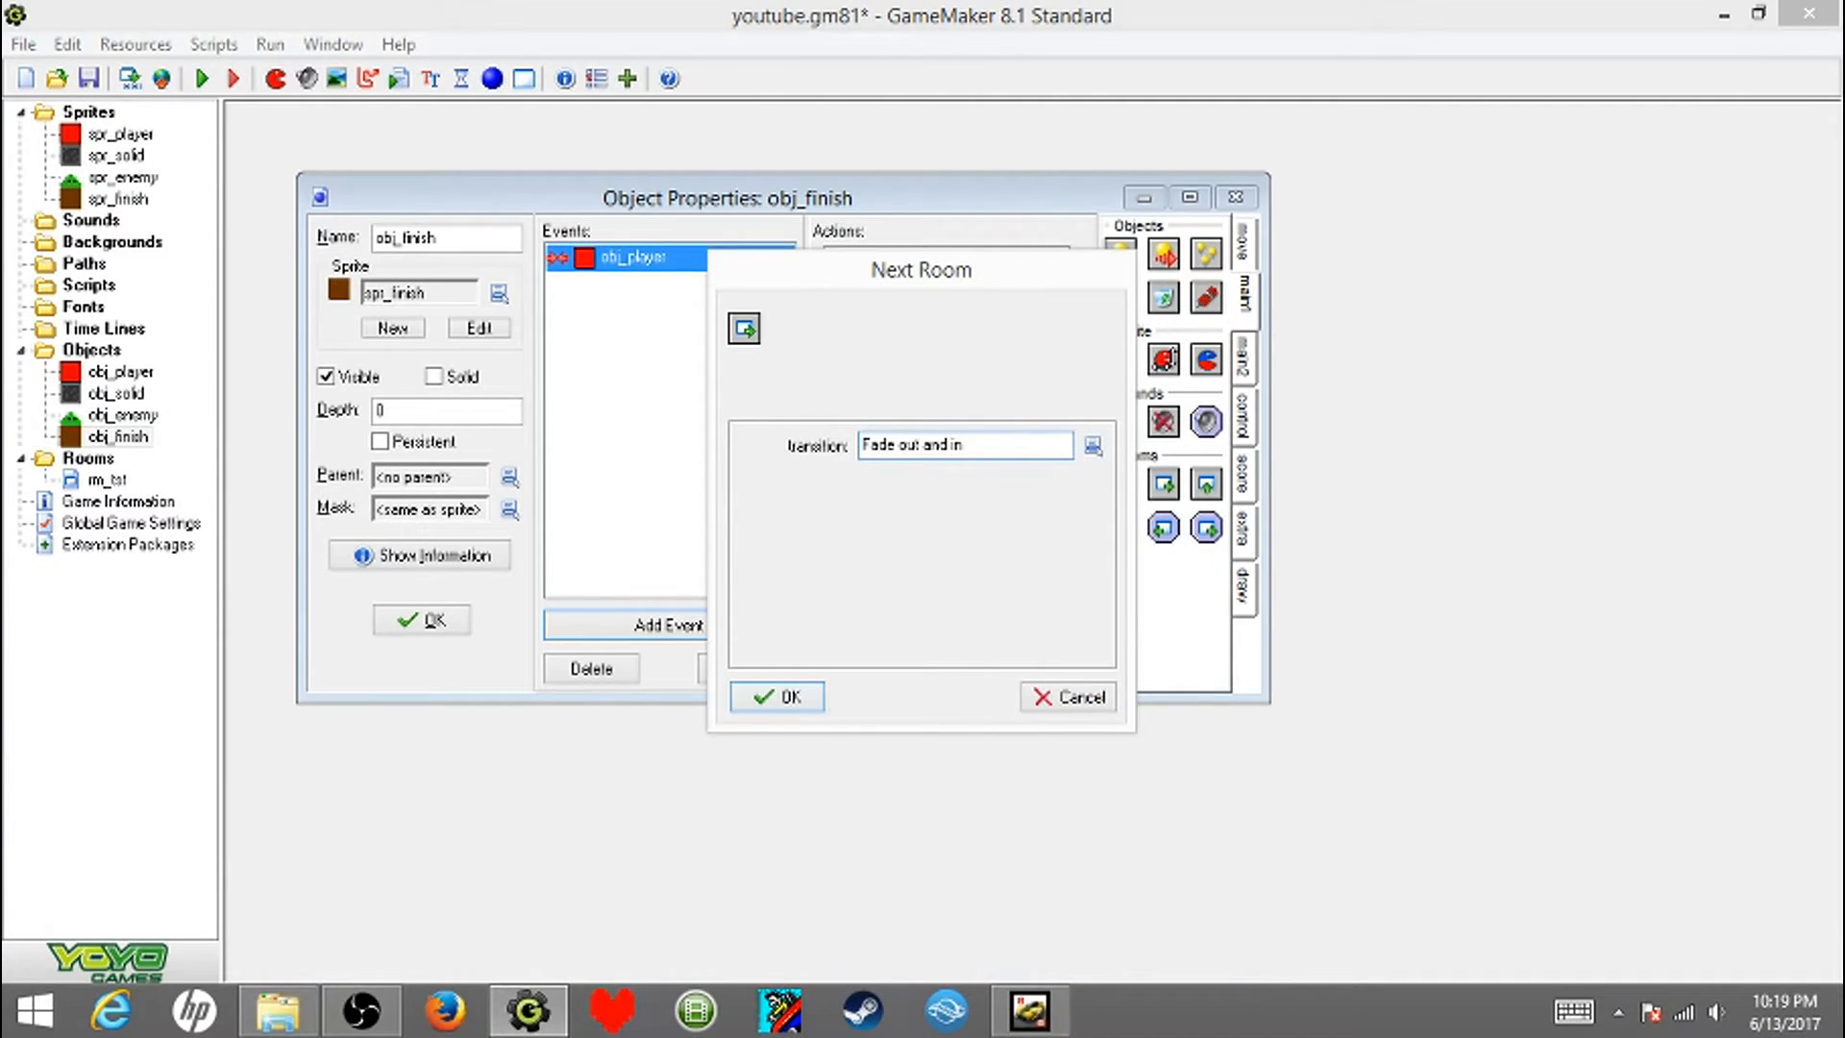
key("Return")
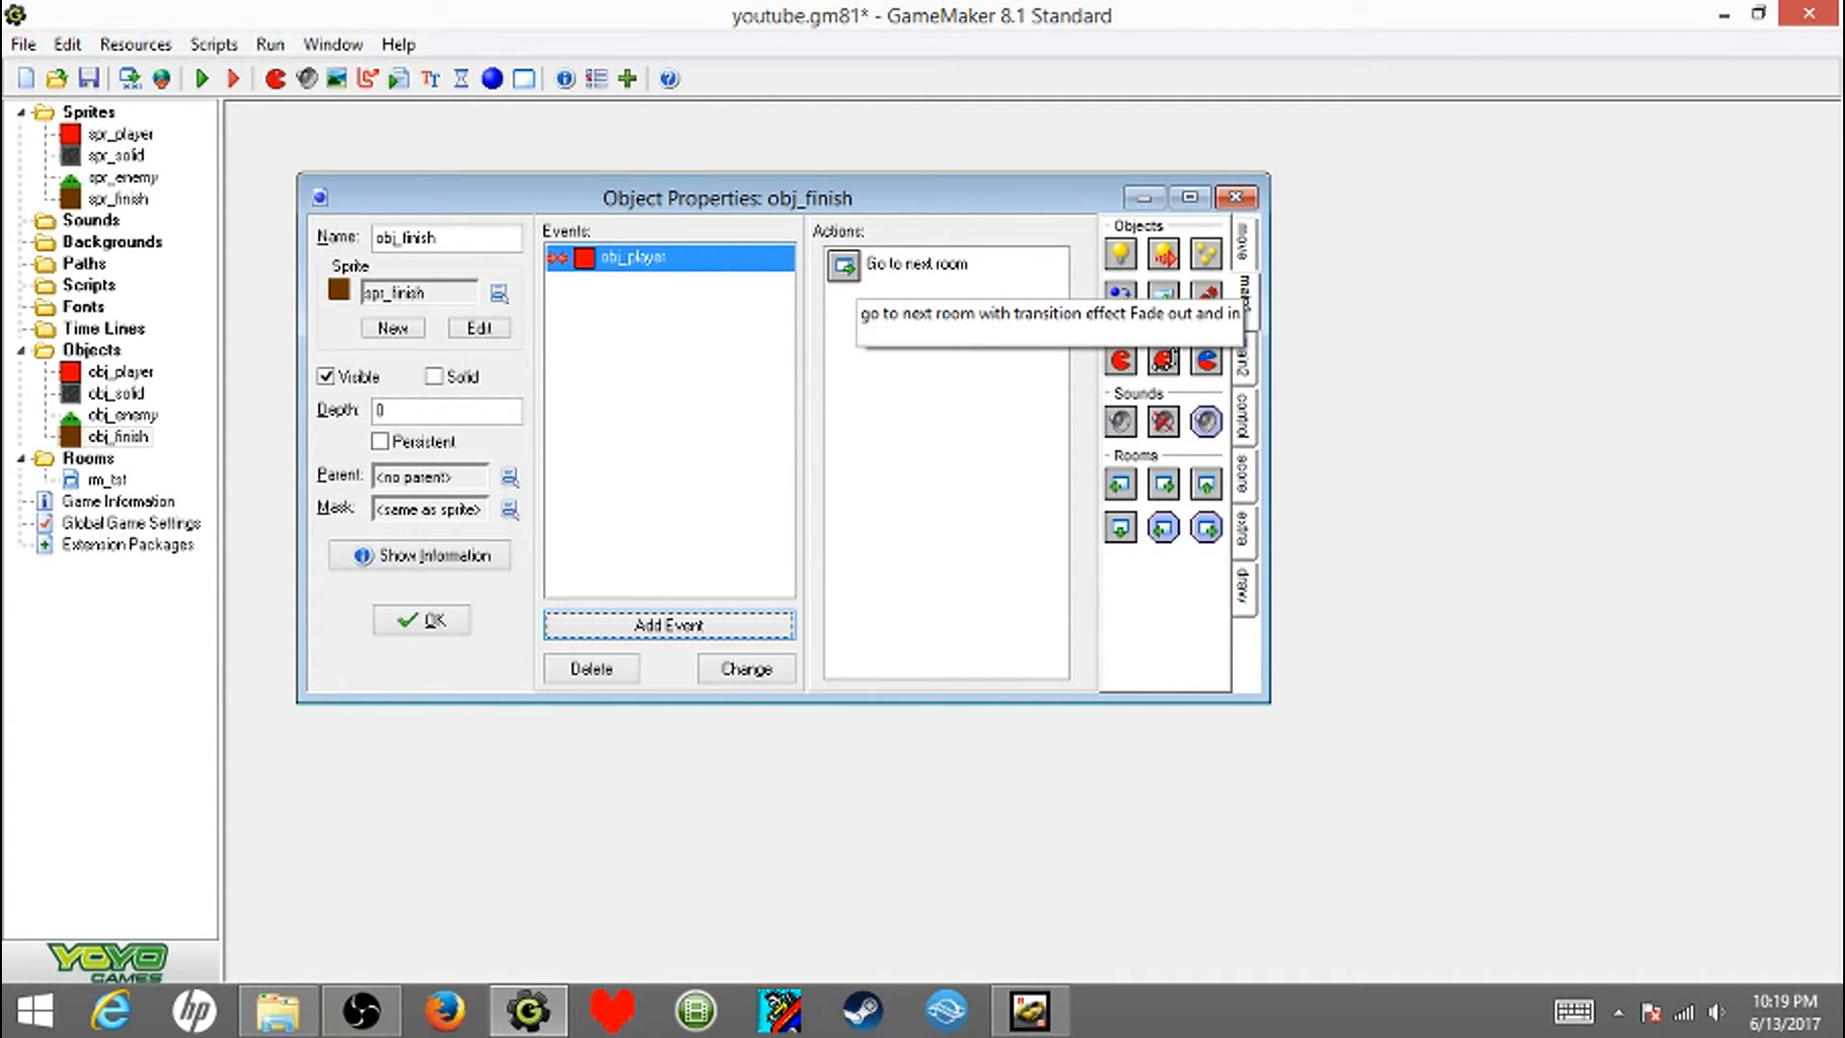
left_click(422, 620)
left_click(88, 78)
left_click(202, 78)
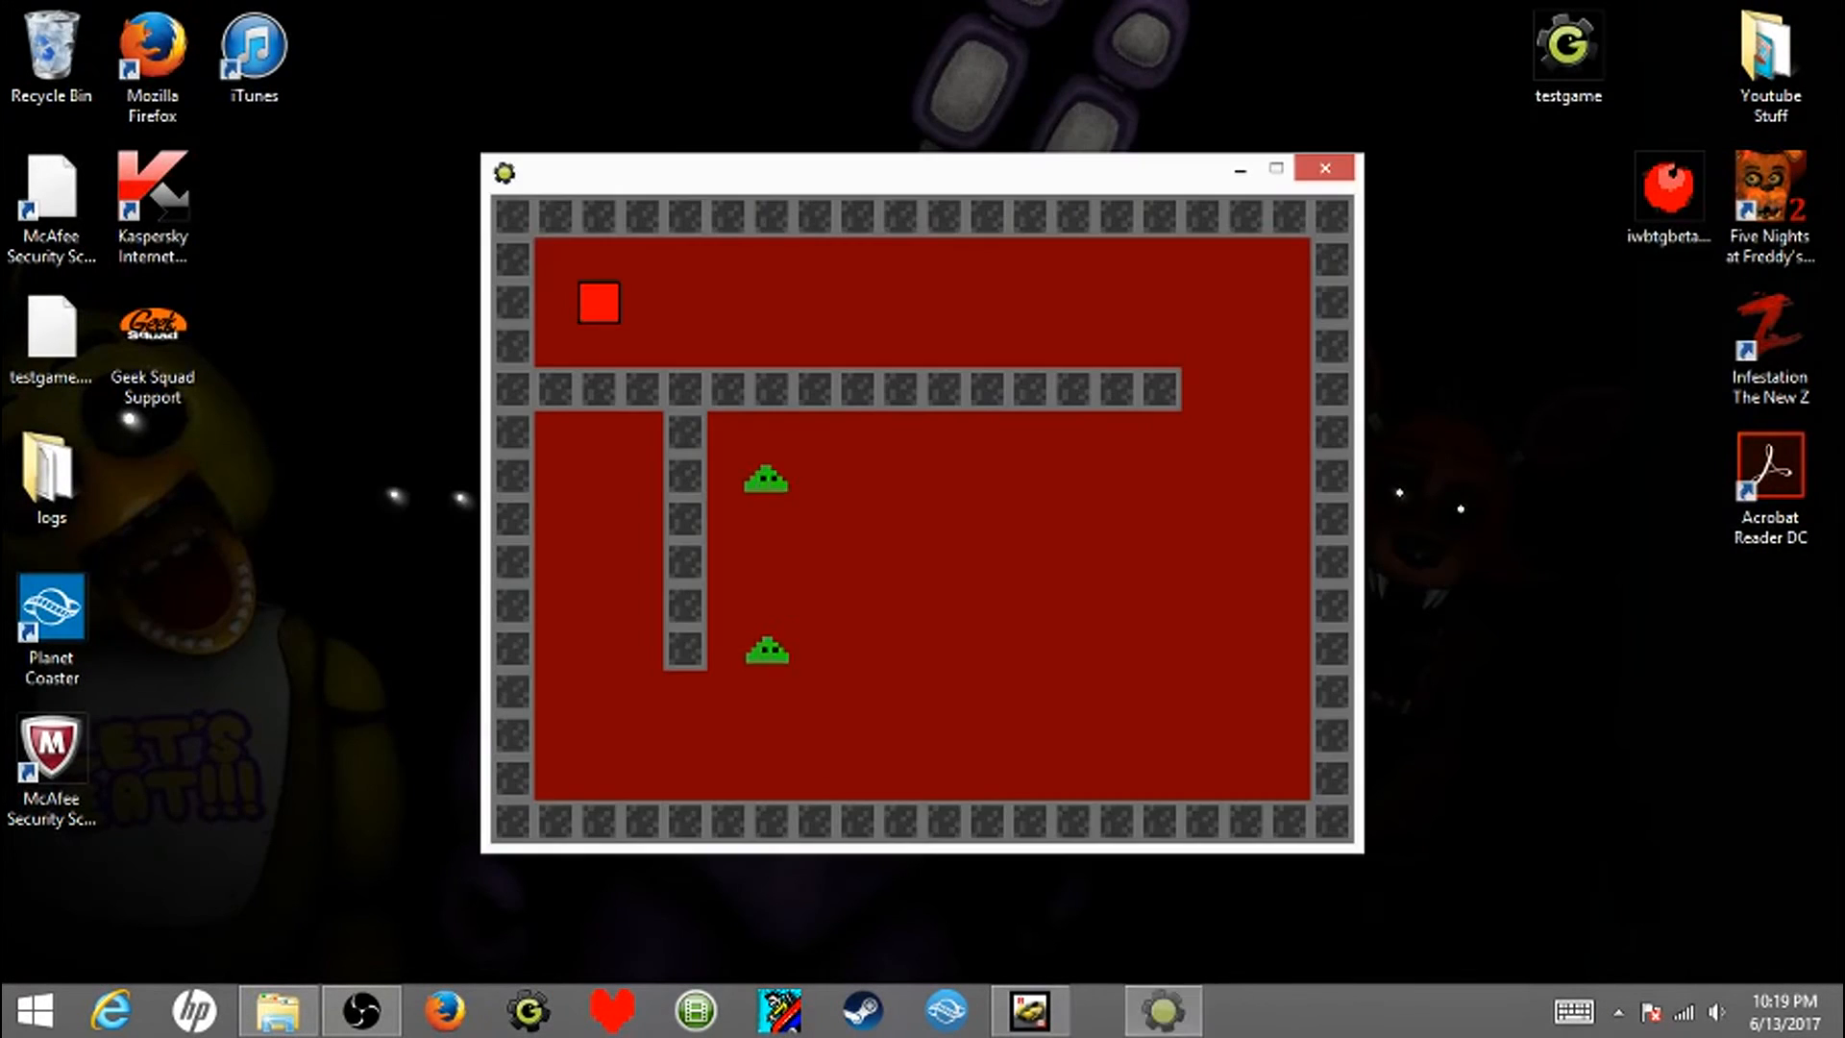
key("Escape")
- Place a row of three obj_finish blocks in rm_tst, just below the inner horizontal wall between the outer and inner vertical walls, and save
double_click(106, 478)
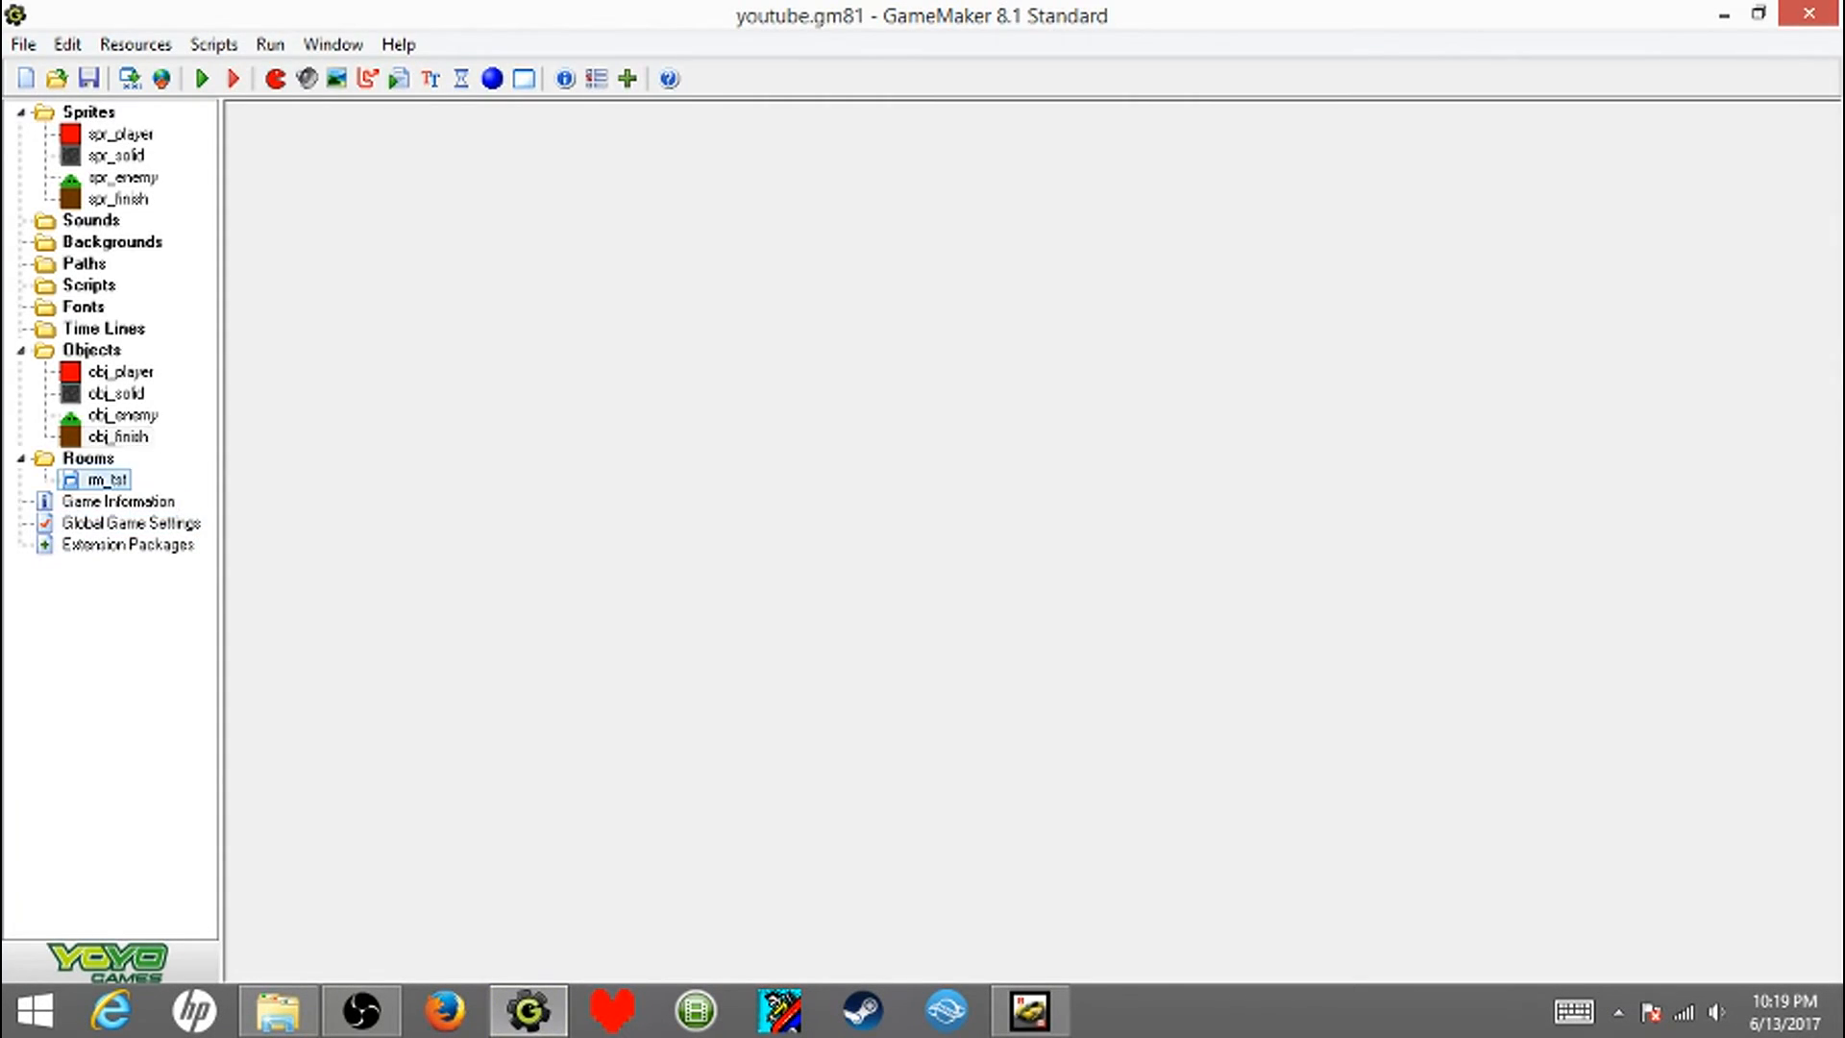
left_click(532, 645)
left_click(543, 592)
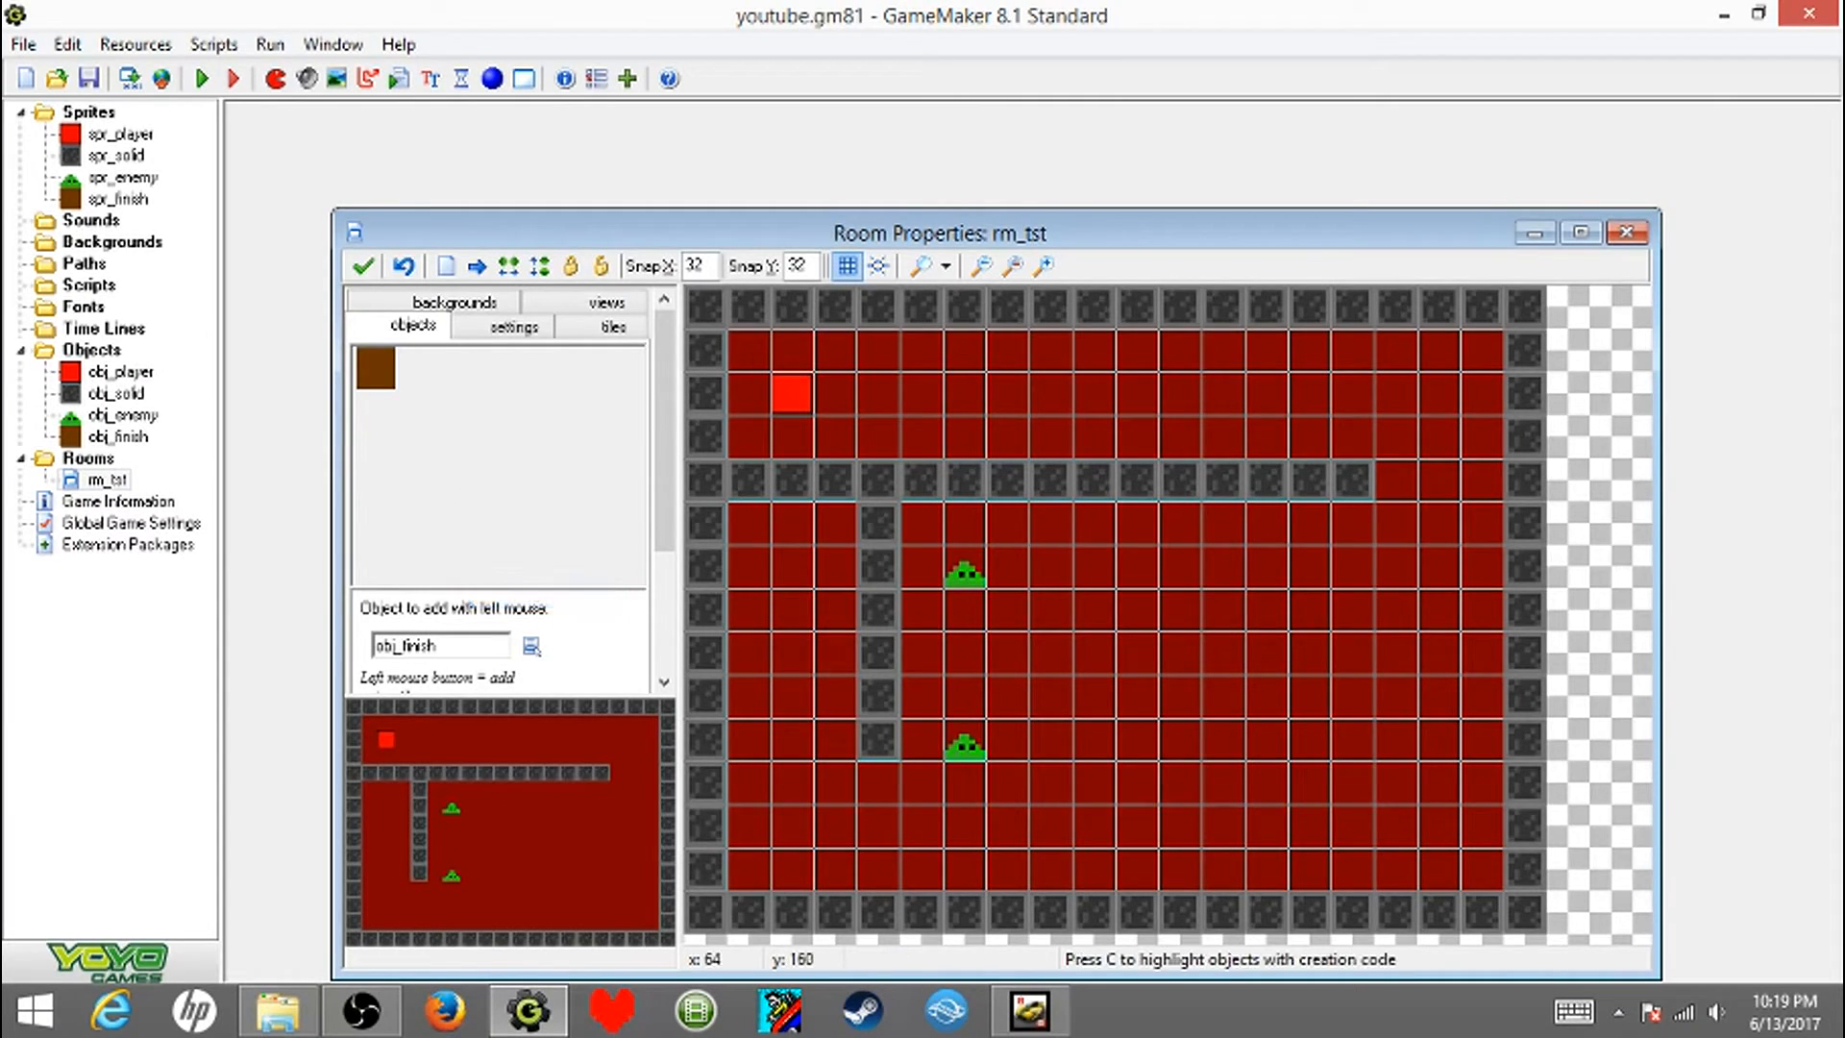
left_click_drag(749, 524, 836, 524, "shift")
left_click(362, 266)
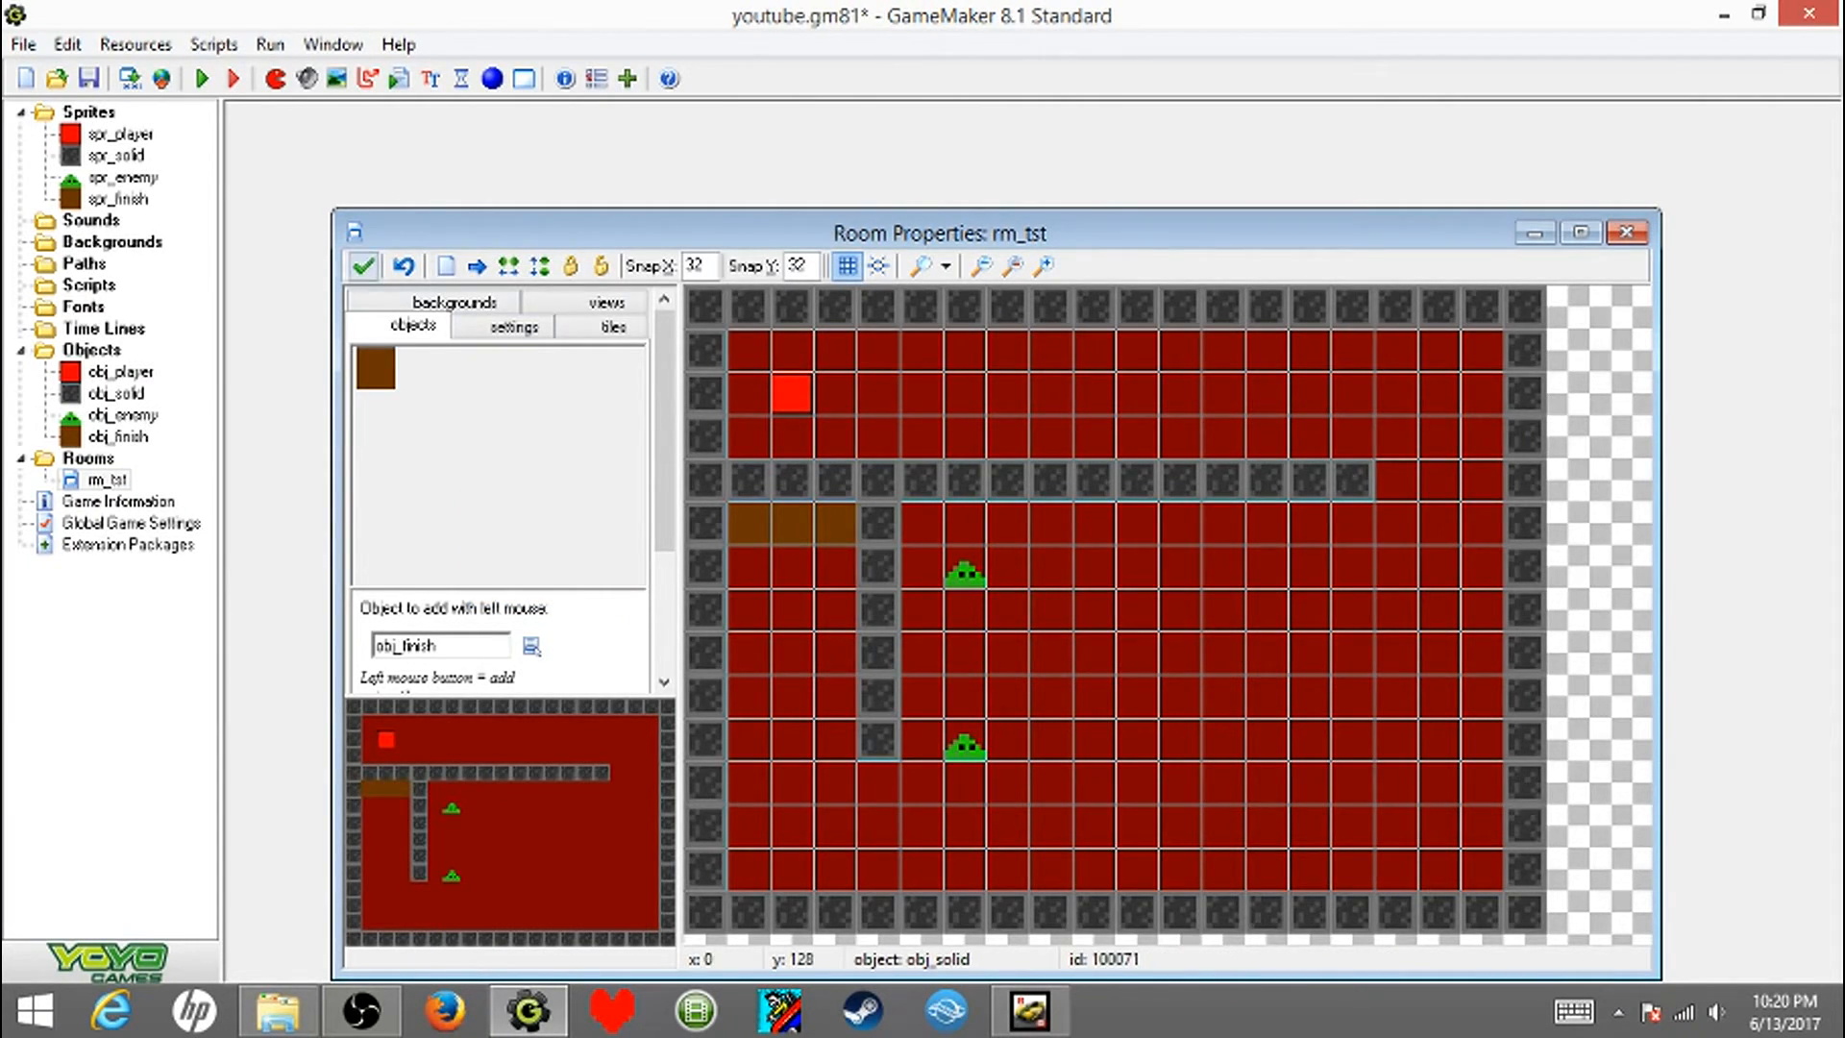
left_click(88, 79)
- Test-run the game, steering the player past the enemy and into the brown finish blocks, and end the run
key("F5")
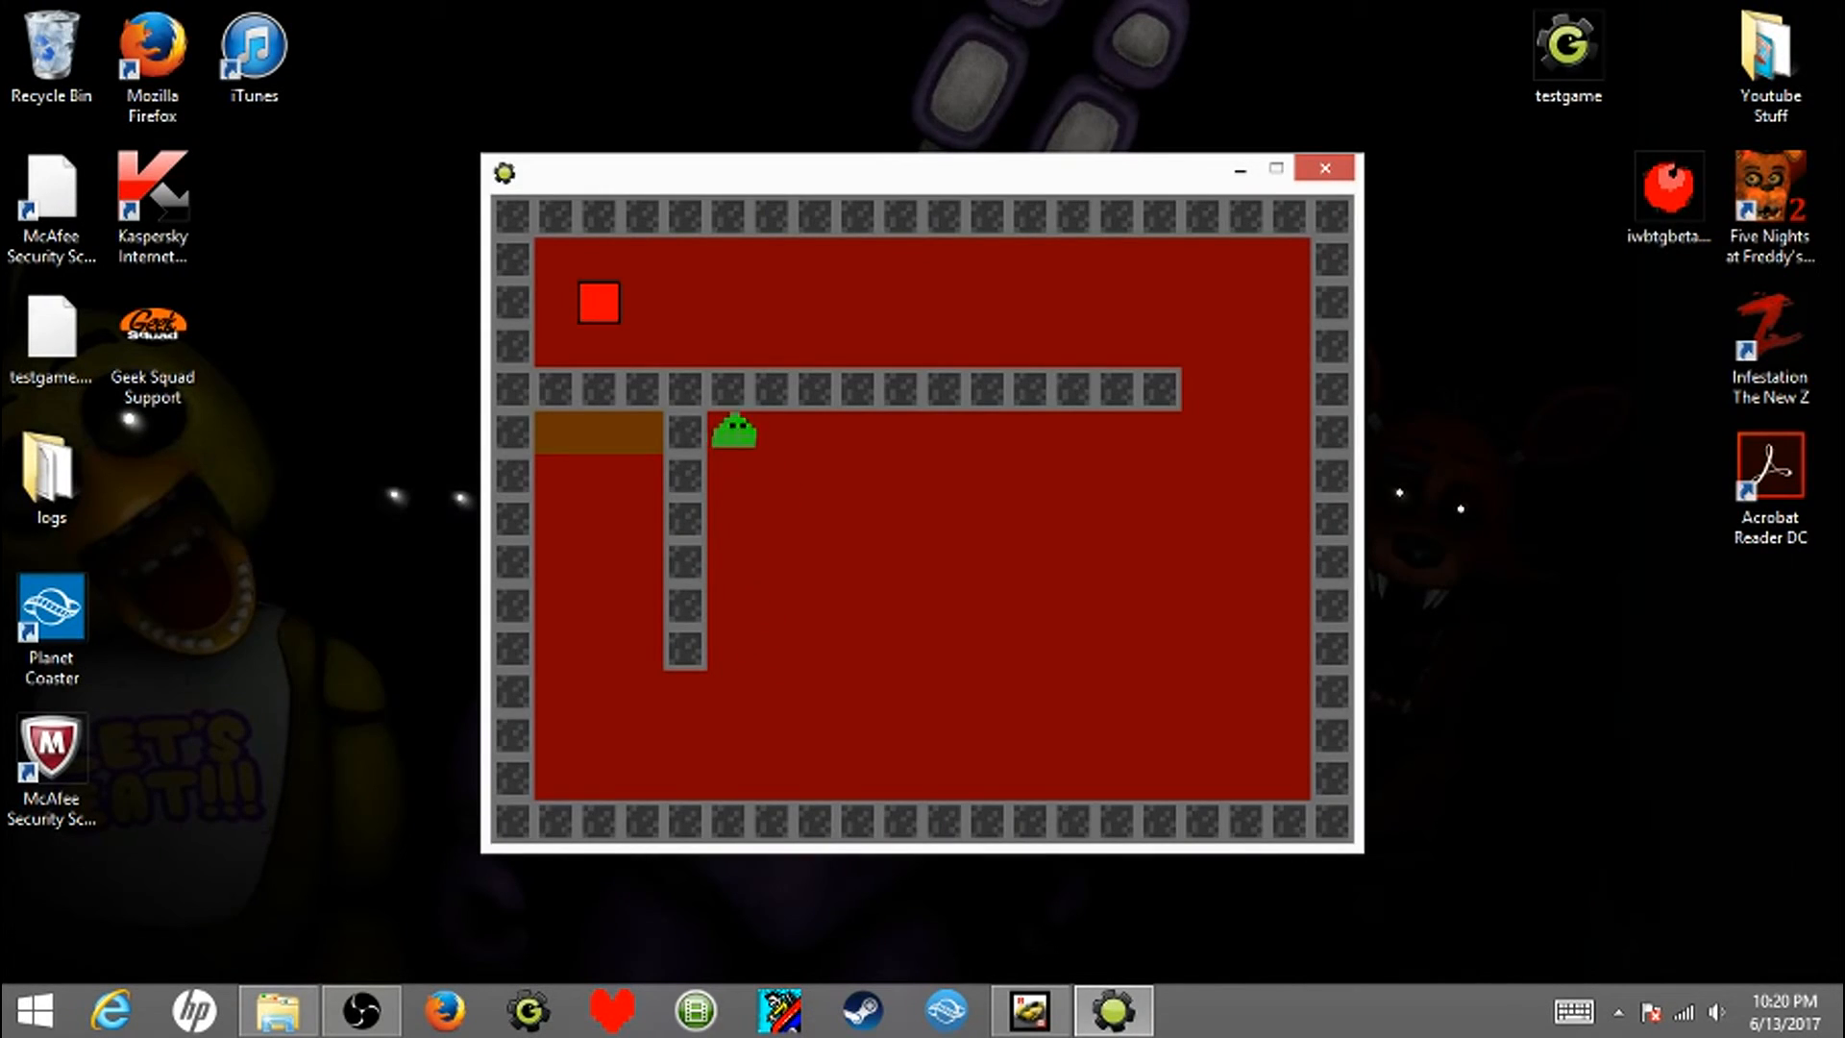
key("Right")
key("Right")
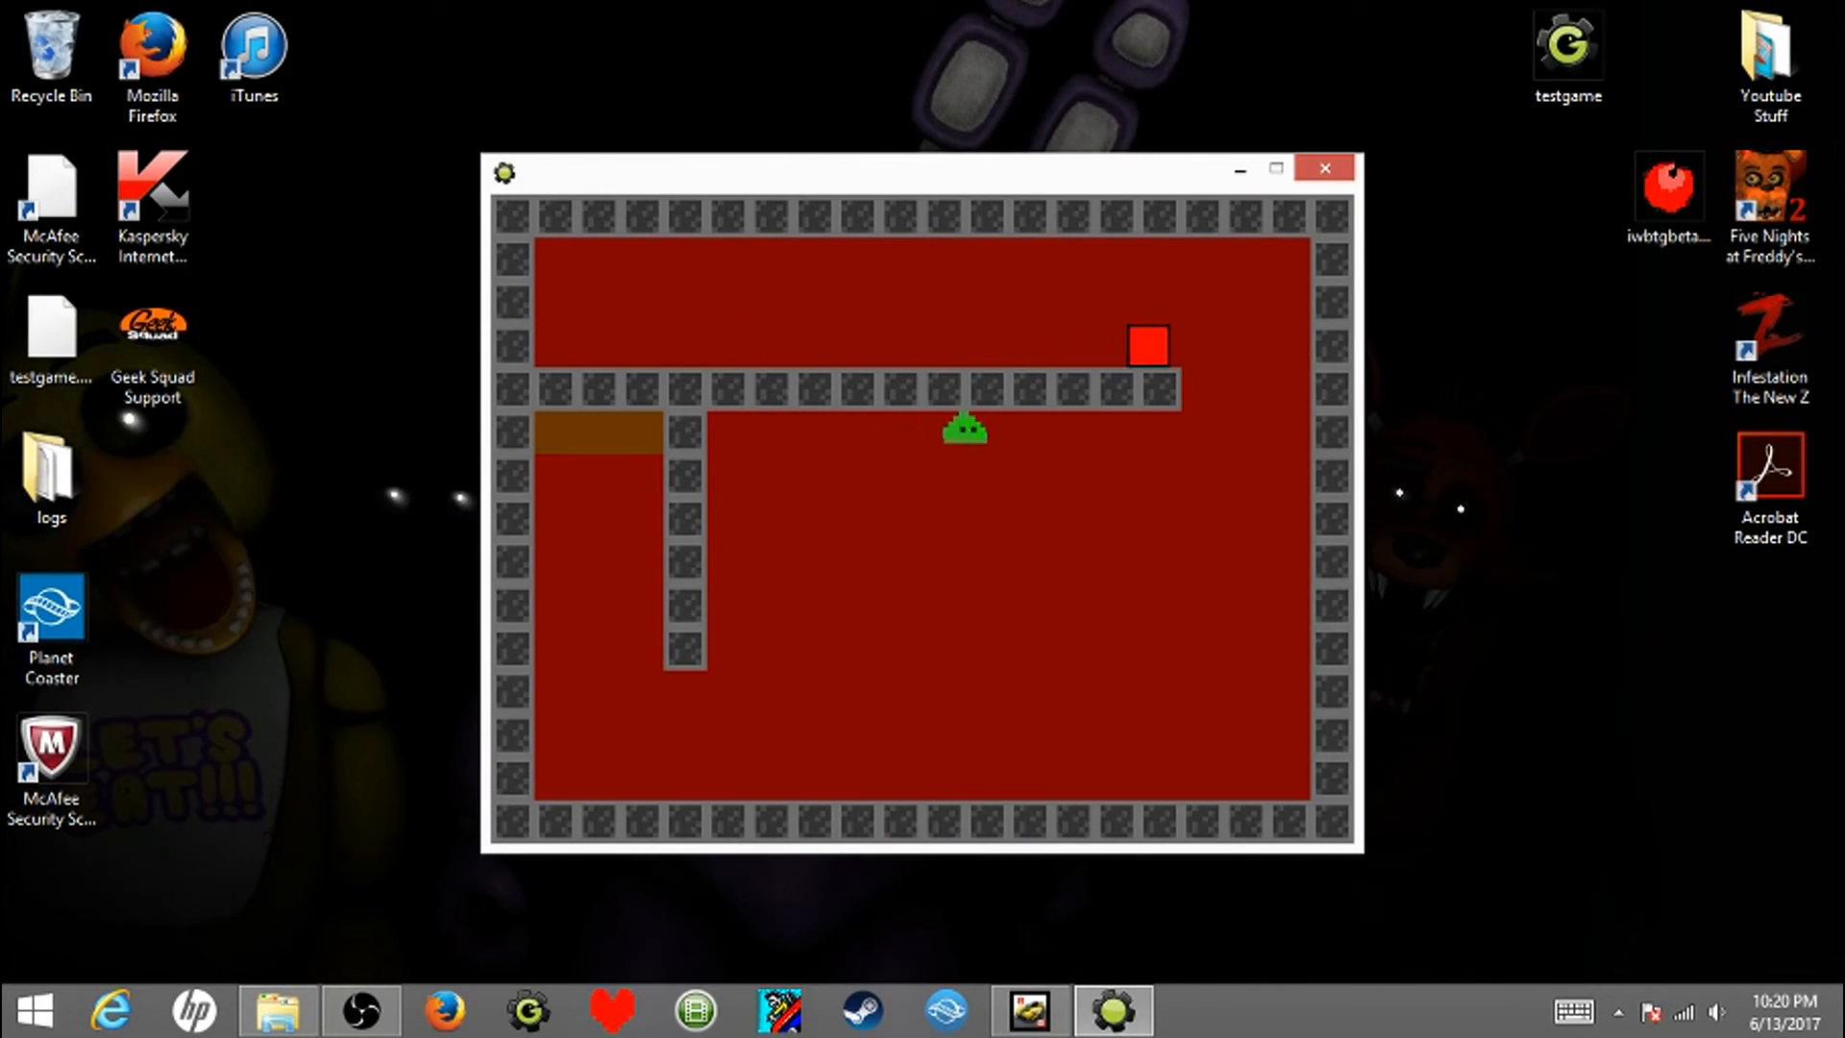
key("Left")
key("Left")
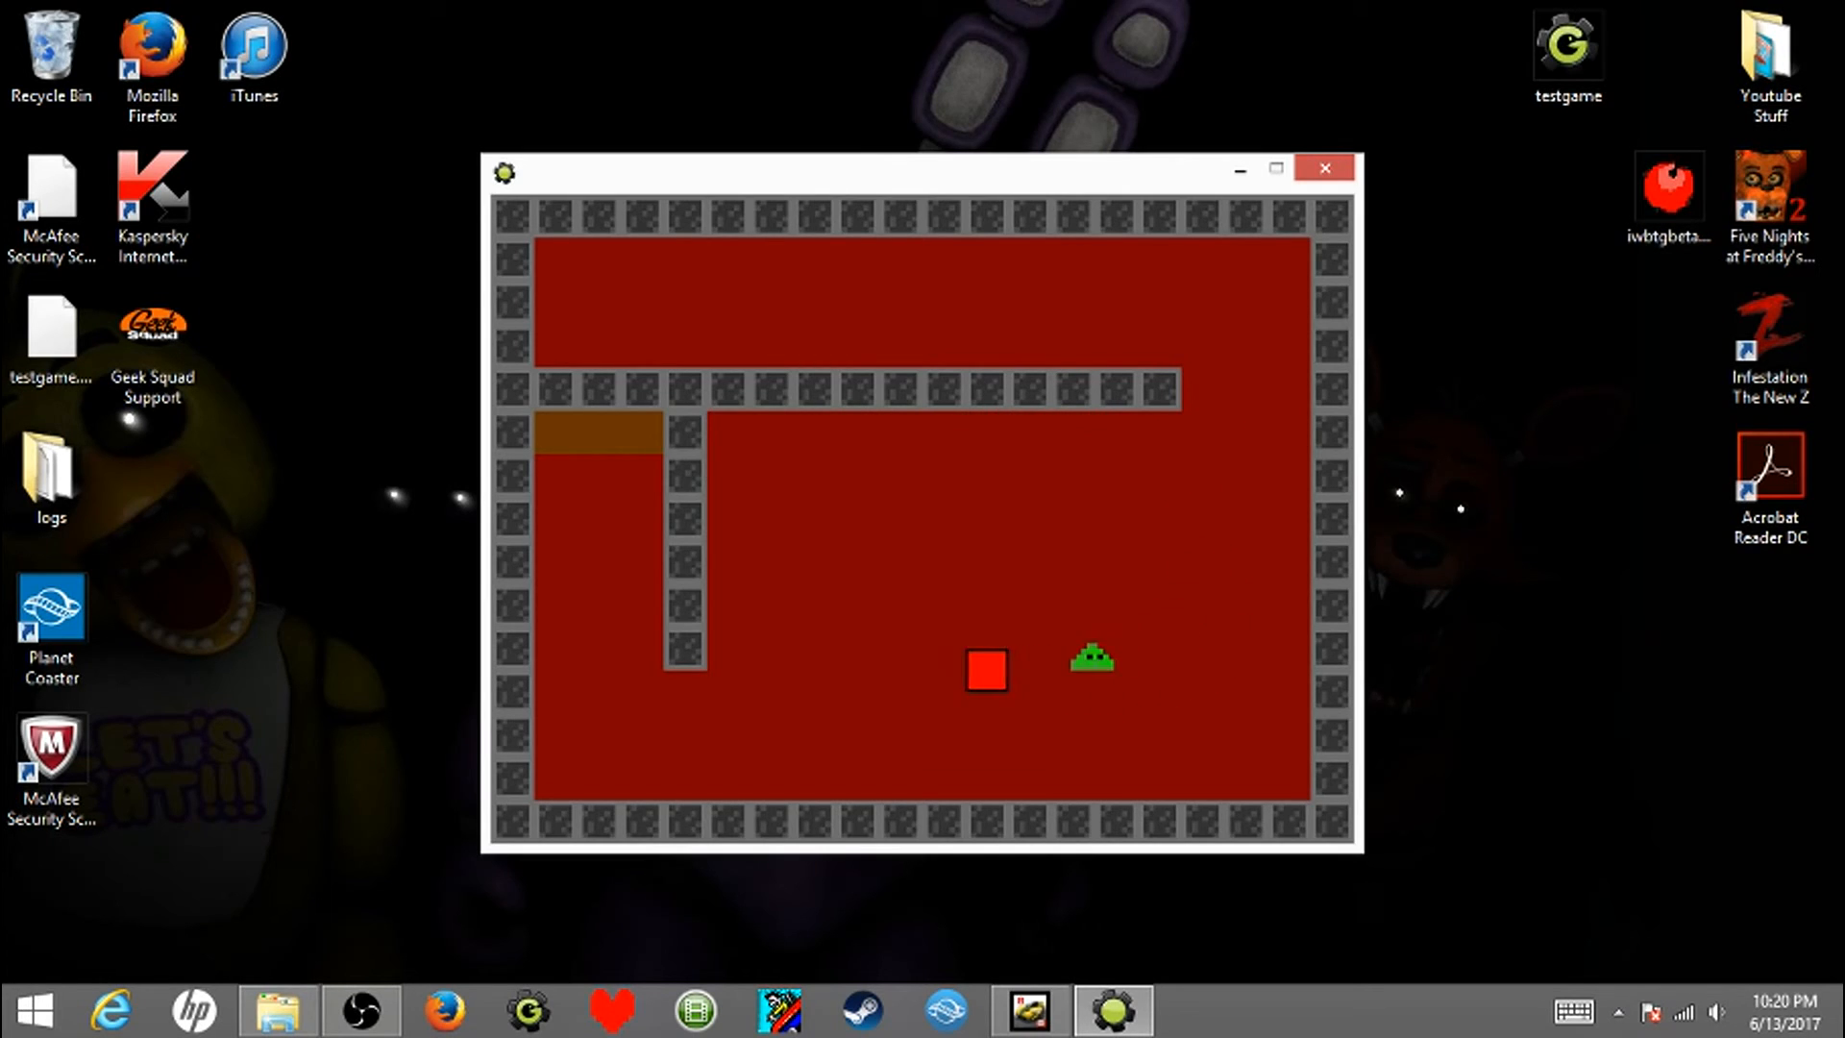
key("Up")
key("Right")
key("Left")
key("Up")
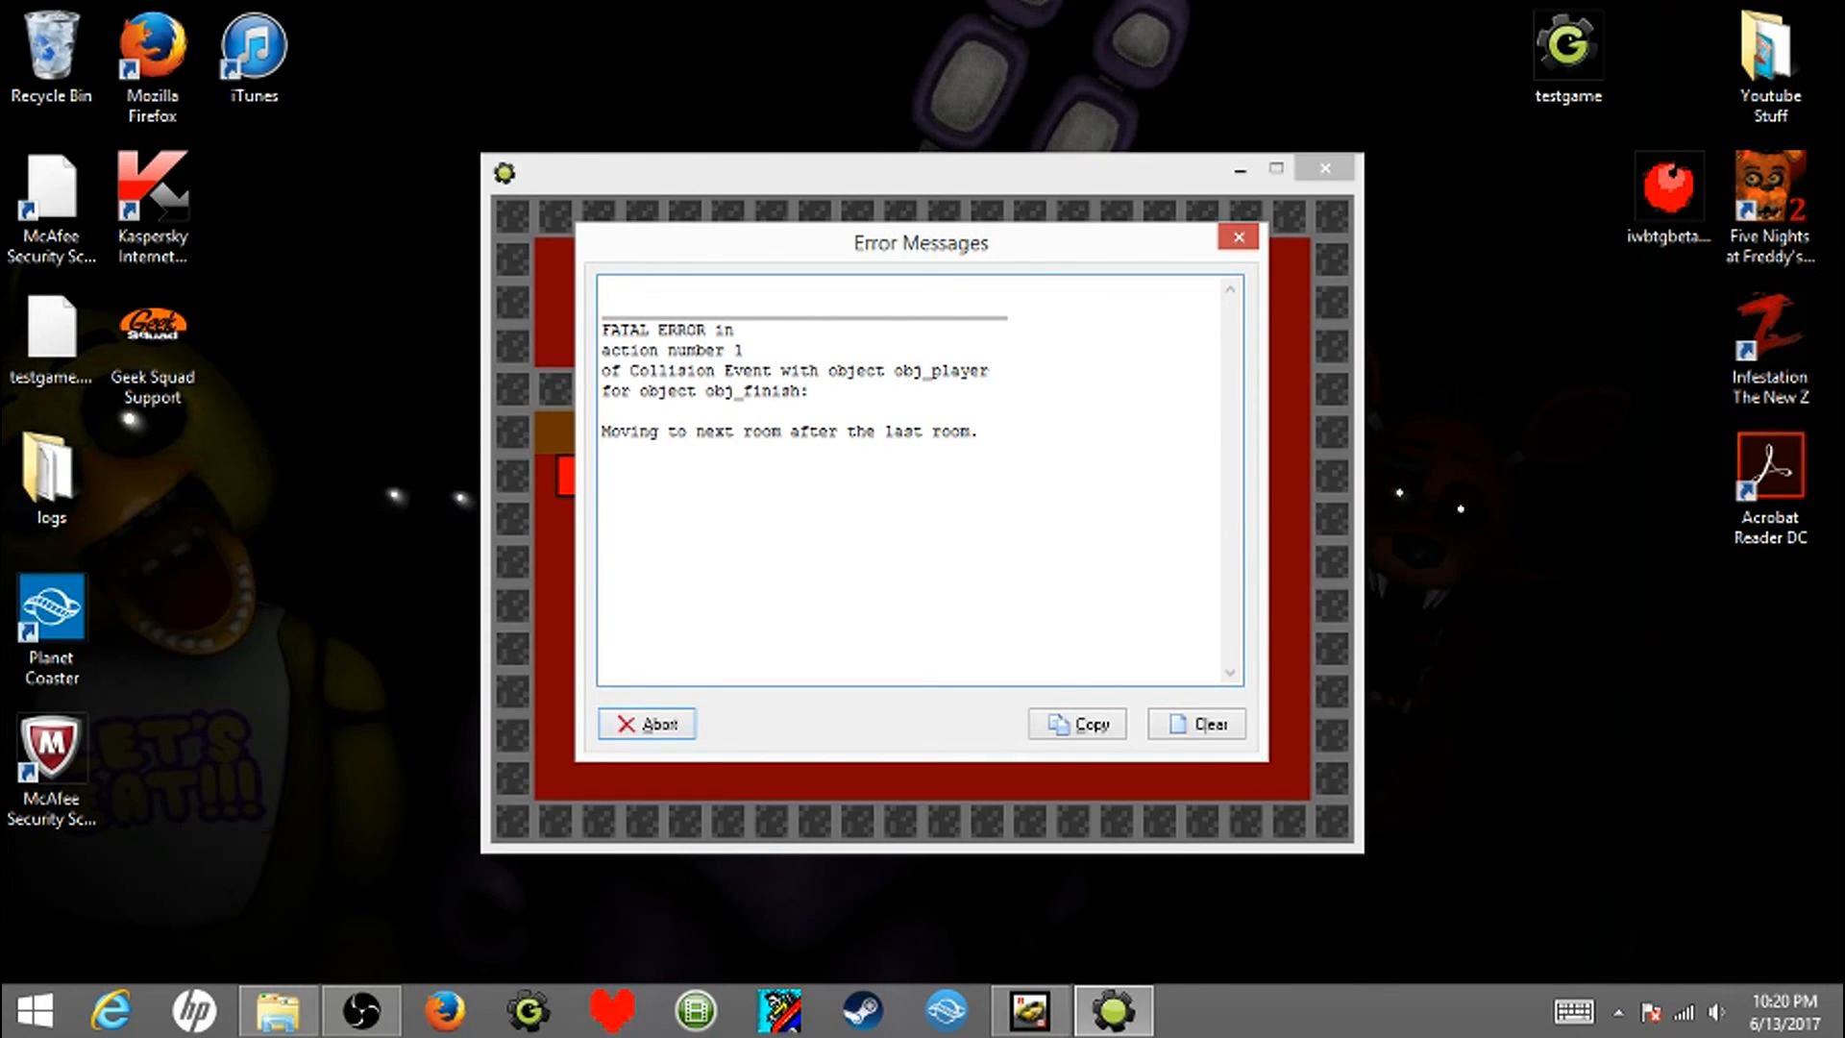
key("Return")
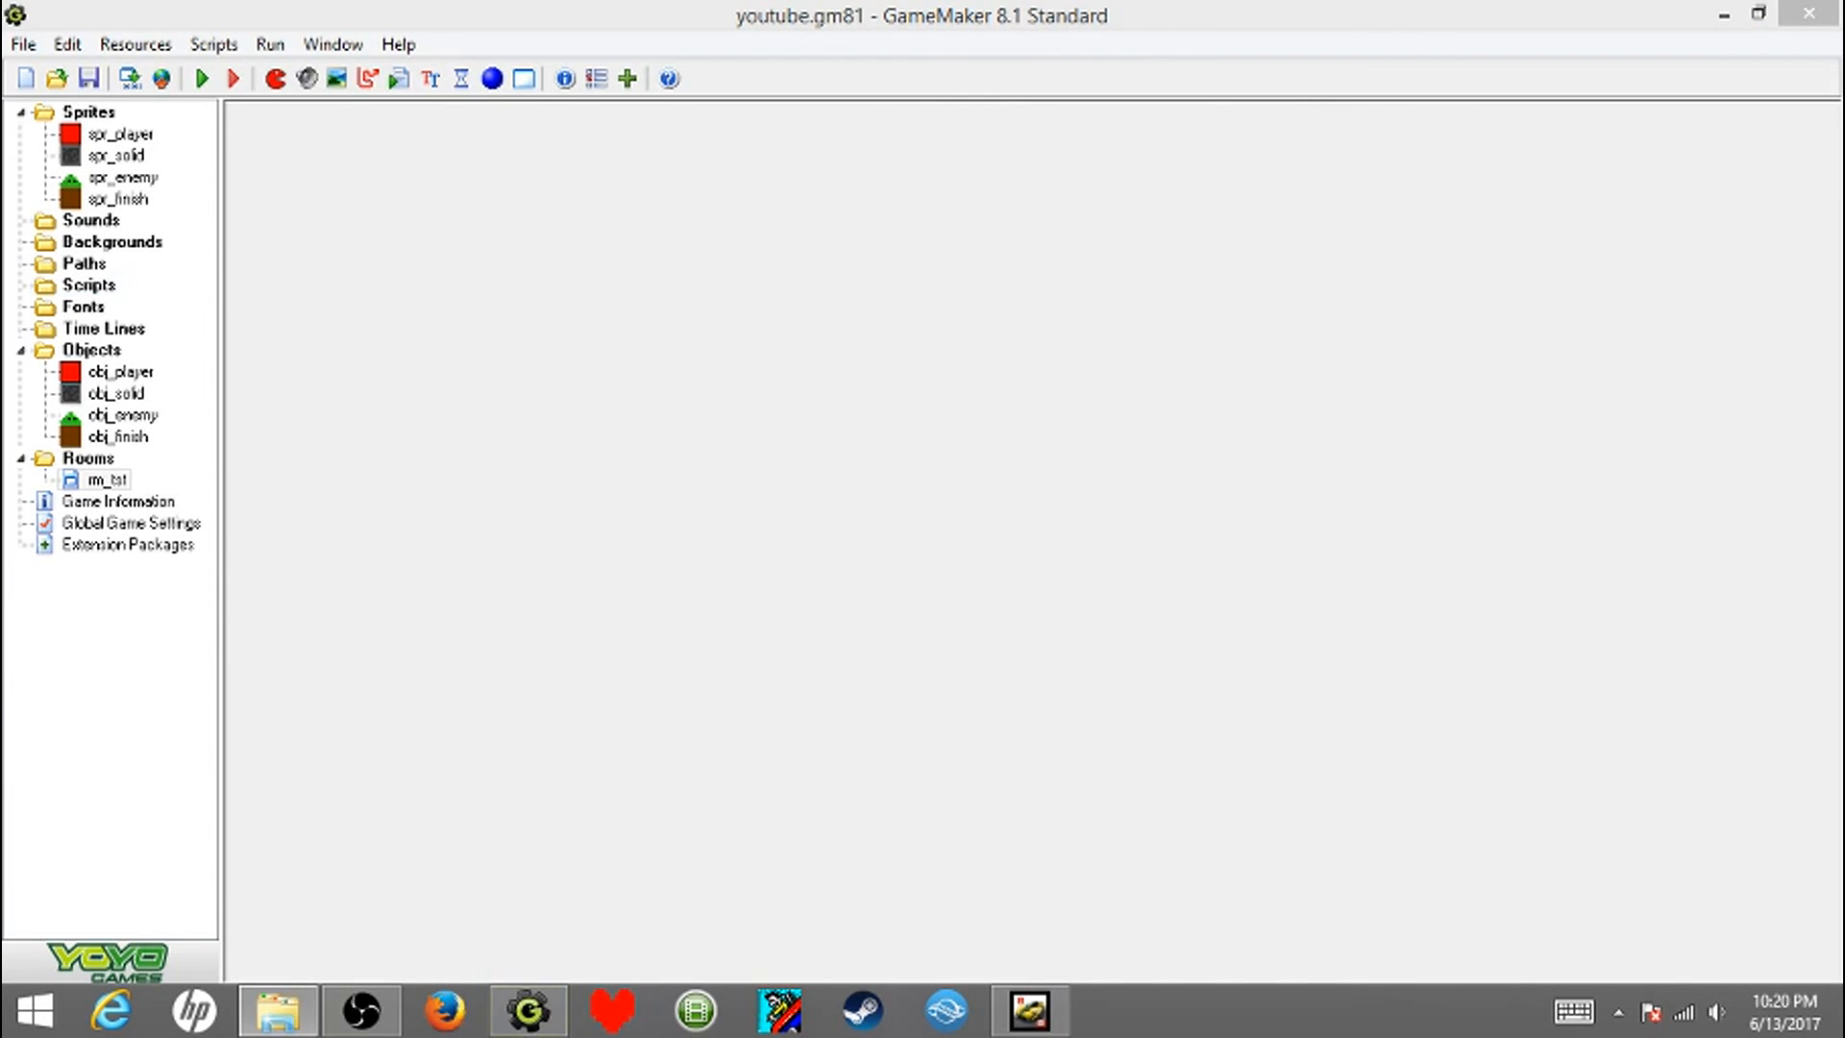